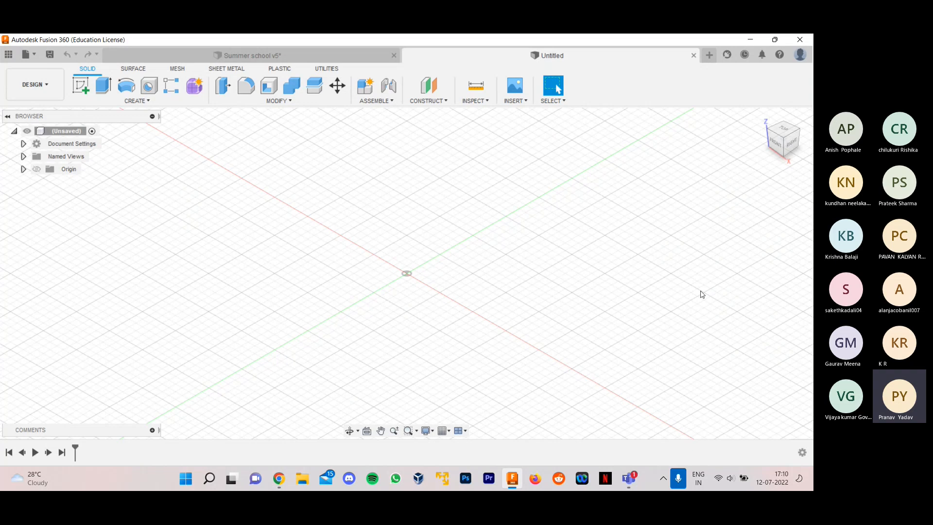
- Inspect the finished base, pin and handle assembly in the Summer school v5 design from several angles and return to the untitled design
left_click(267, 61)
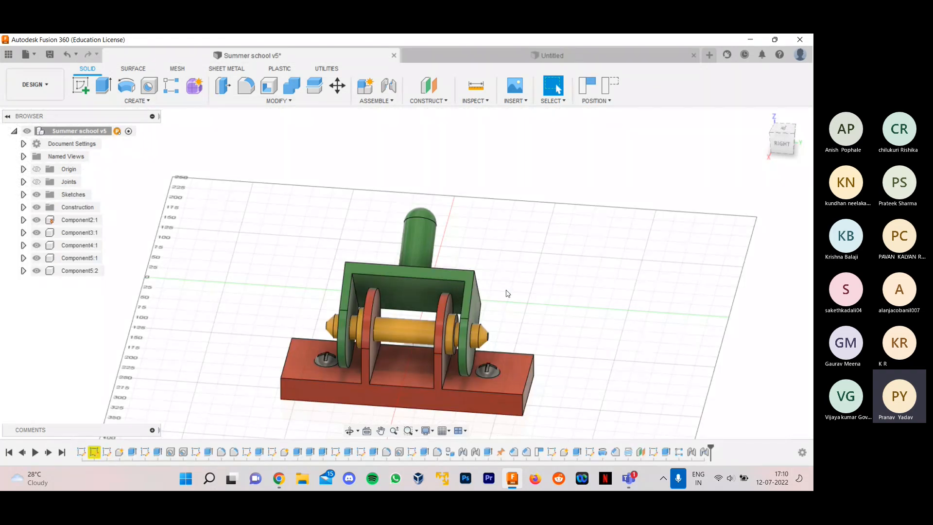
middle_click_drag(556, 290, 583, 354, "shift")
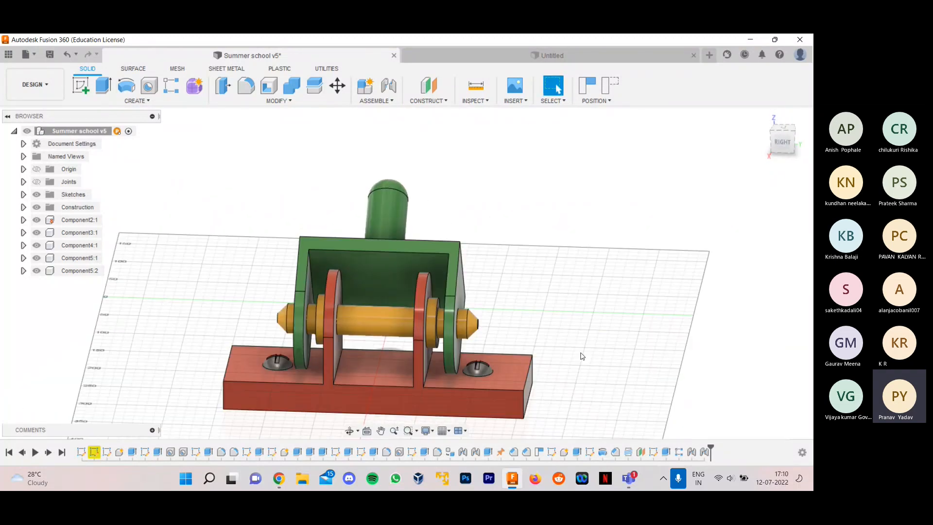
left_click(479, 413)
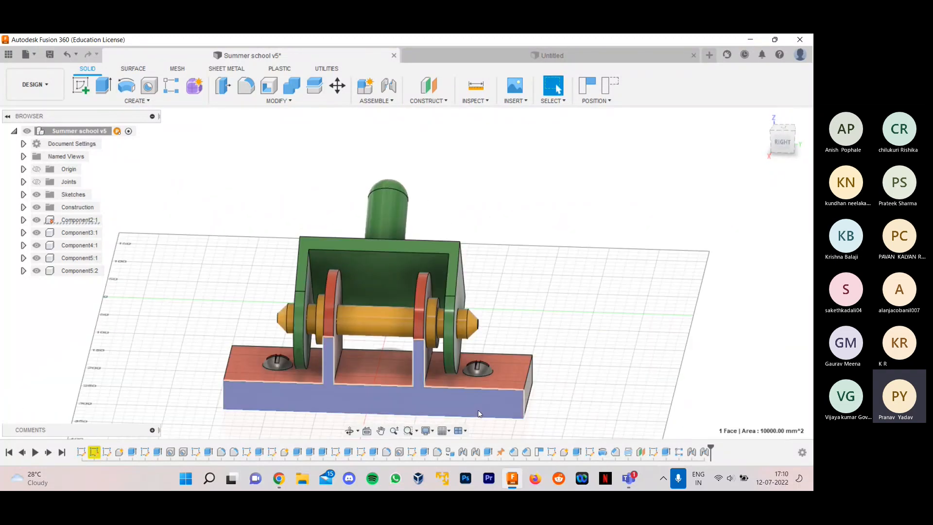
left_click(435, 313)
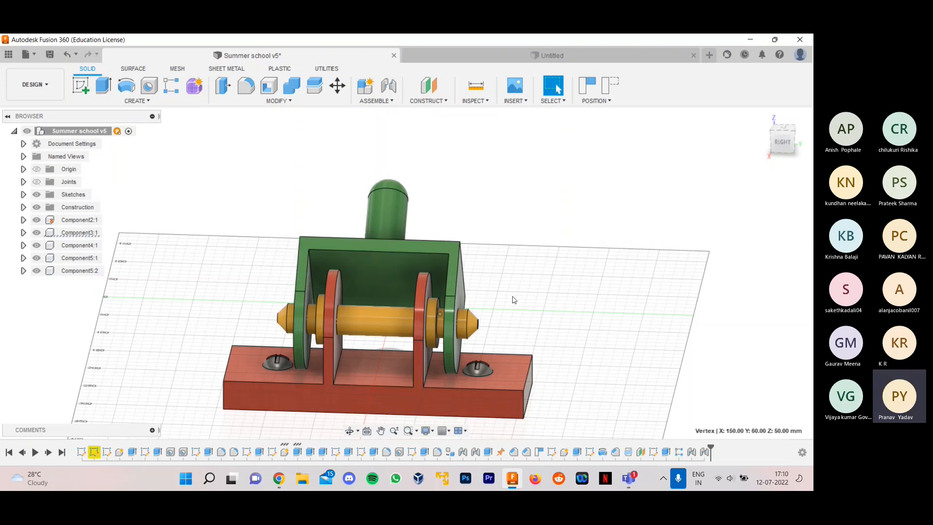
middle_click_drag(586, 362, 583, 311, "shift")
left_click(545, 57)
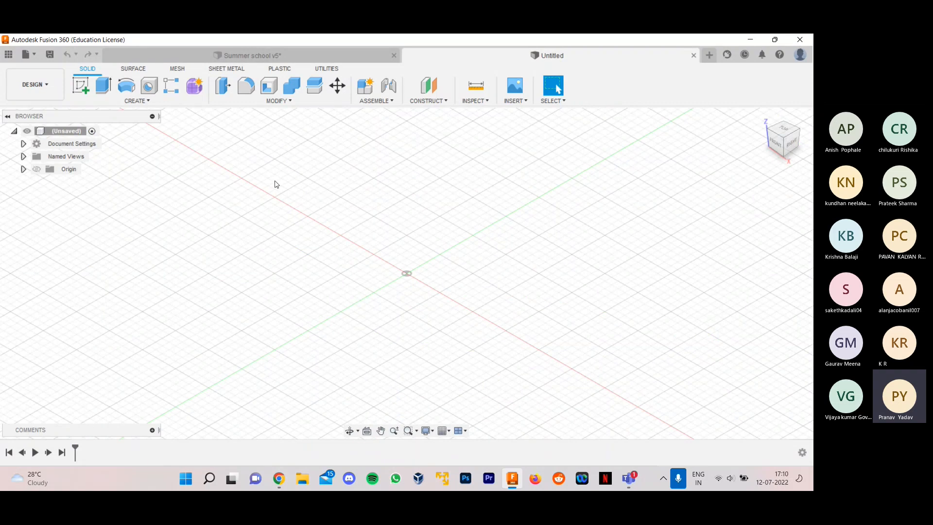
- Review the available workspaces and the Surface, Mesh, Sheet Metal, Plastic and Utilities toolsets of the Design workspace, returning to the Solid tools
left_click(55, 91)
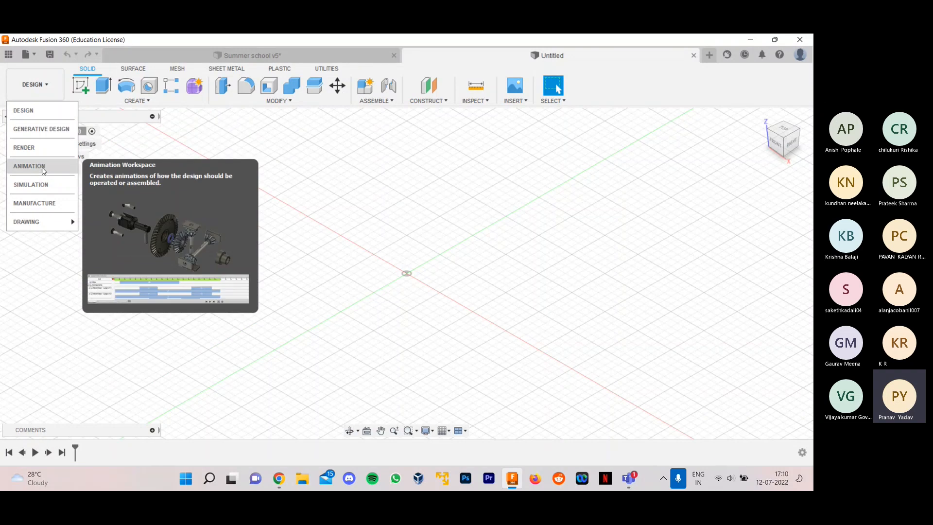
mouse_move(47, 226)
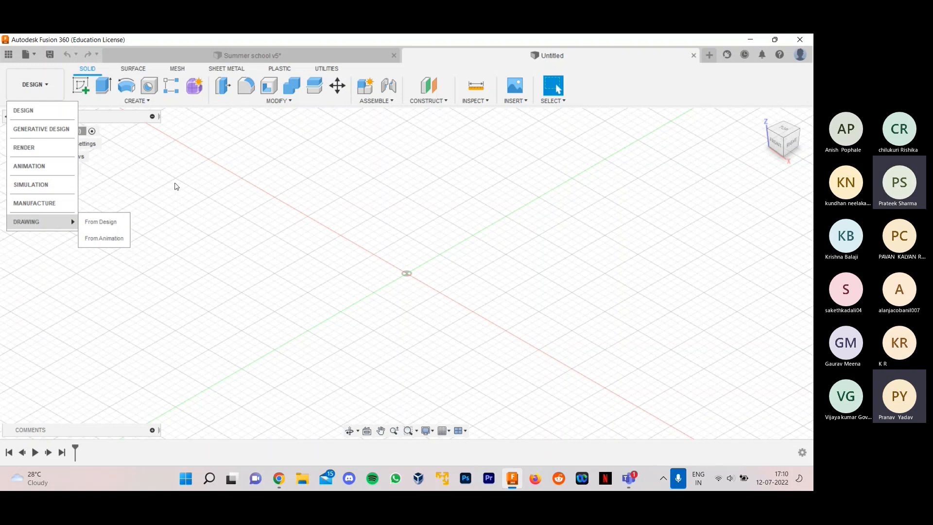
left_click(58, 114)
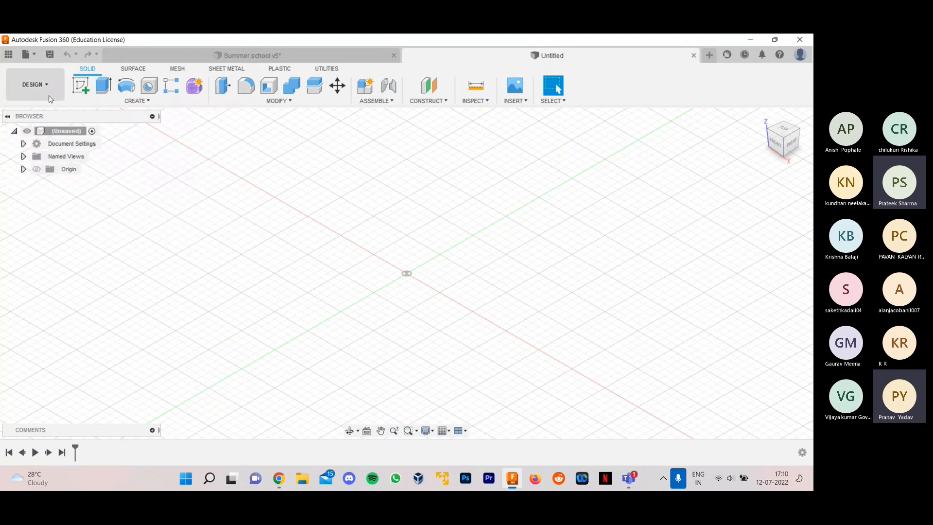
left_click(47, 90)
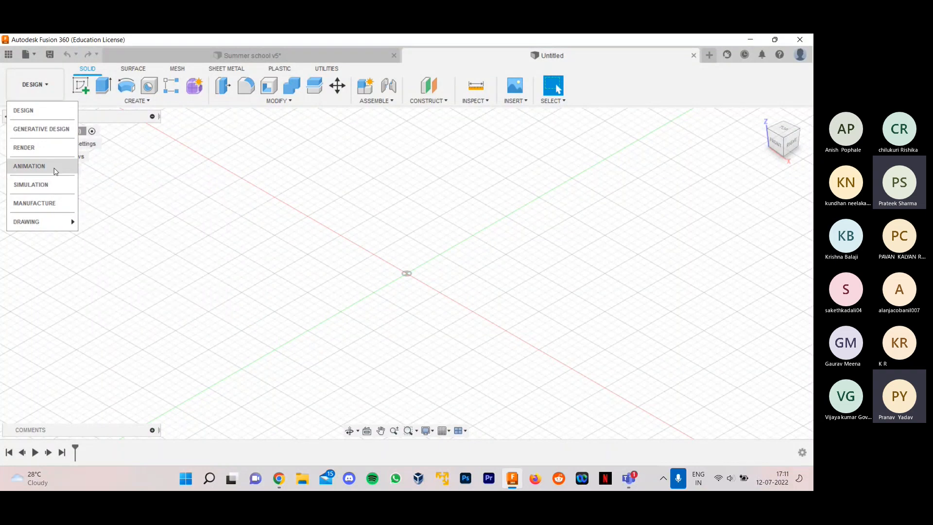
left_click(44, 95)
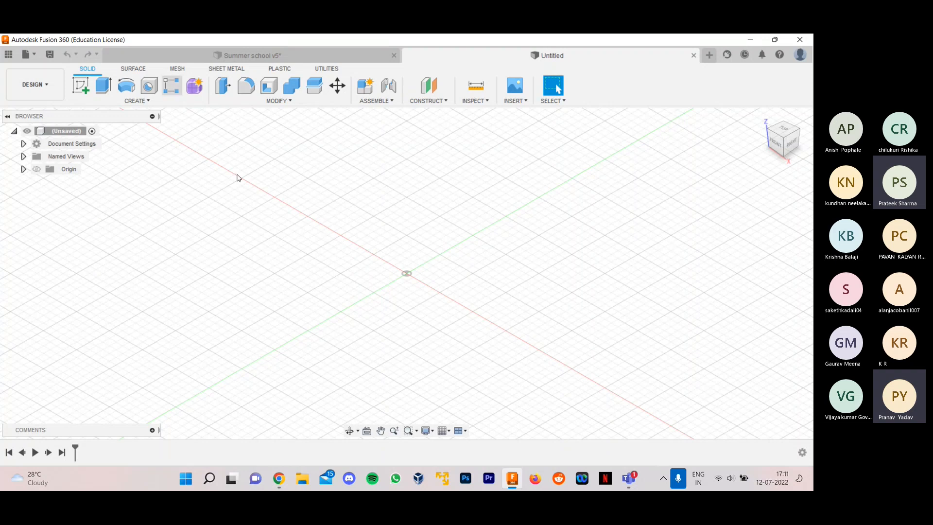
left_click(133, 69)
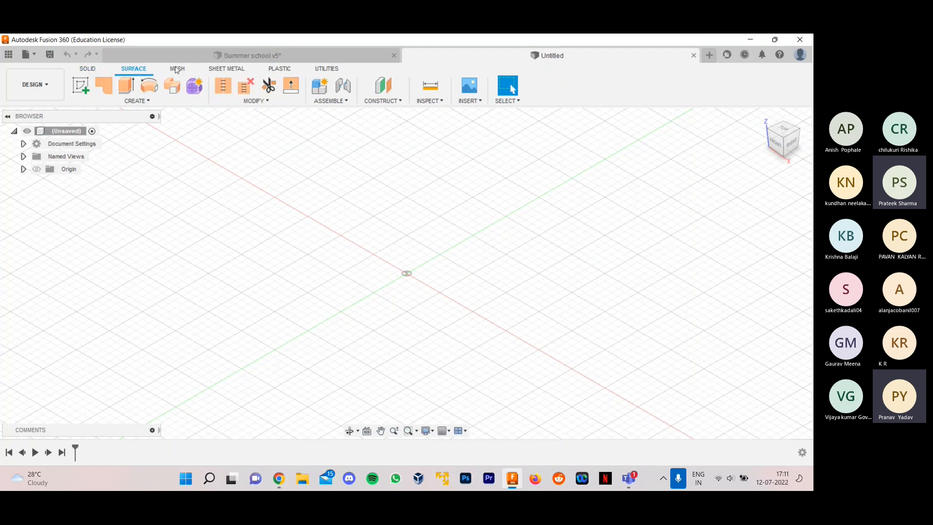
left_click(178, 69)
left_click(234, 71)
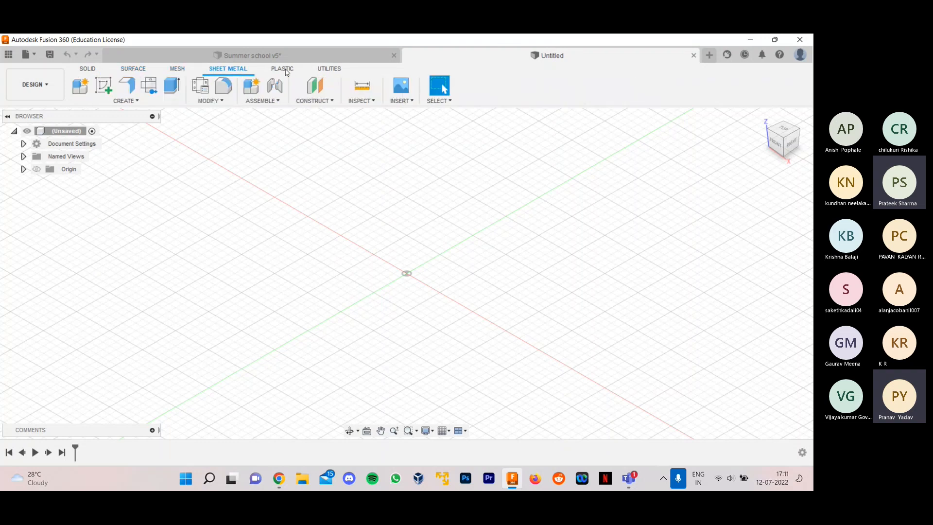
left_click(285, 69)
left_click(313, 70)
left_click(90, 69)
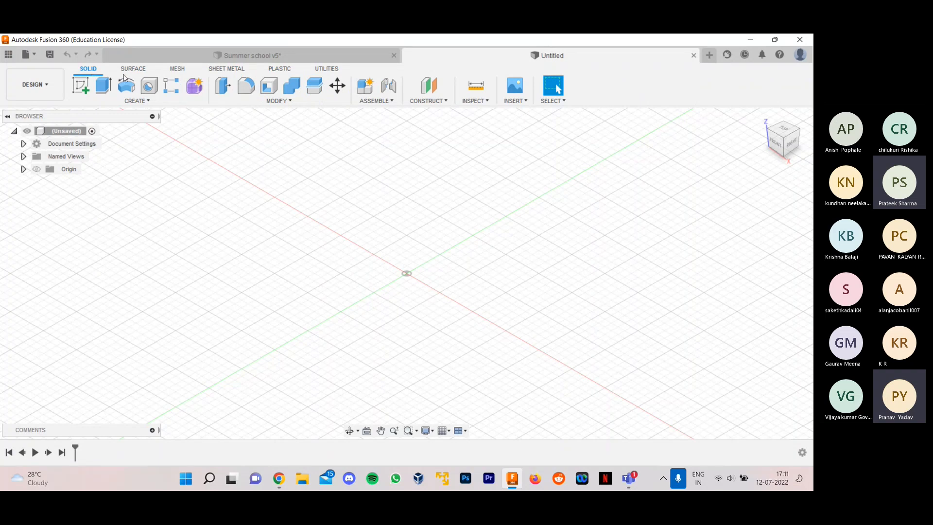
left_click(141, 101)
left_click(143, 103)
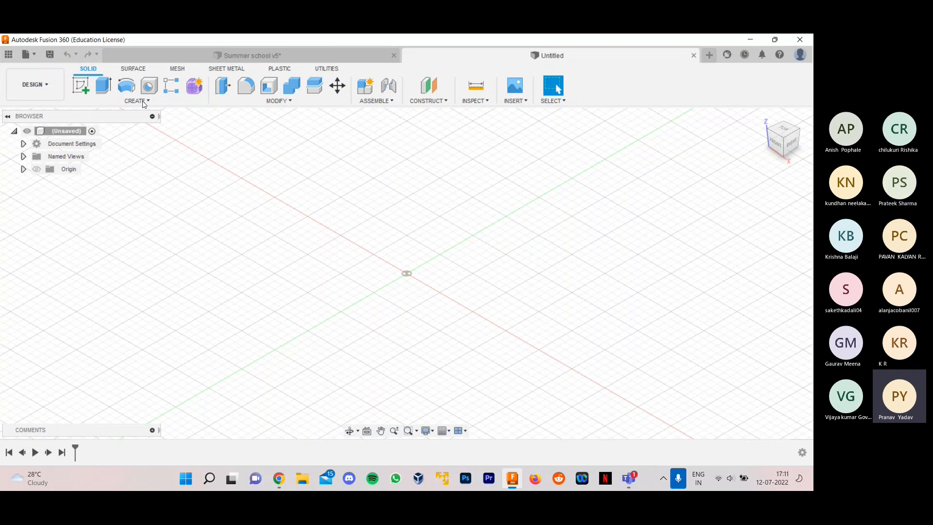
left_click(270, 53)
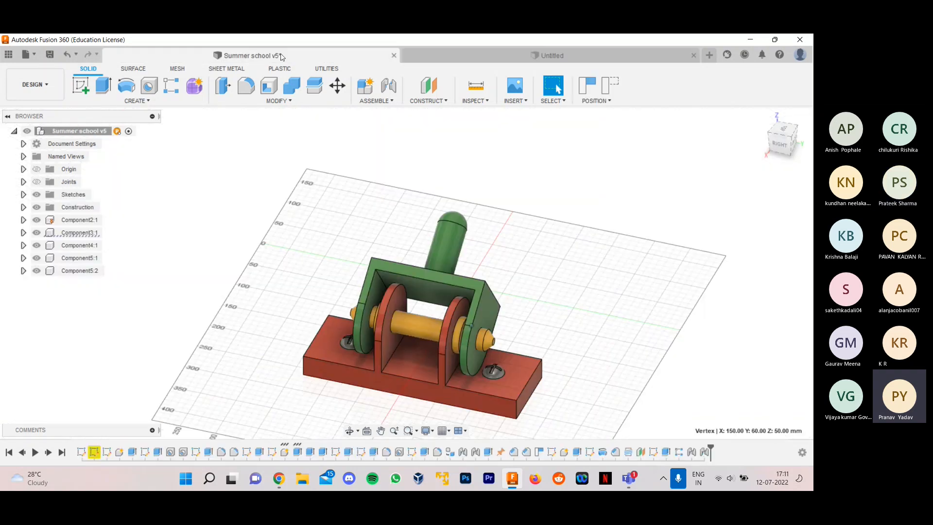
scroll(561, 381, "up", 4)
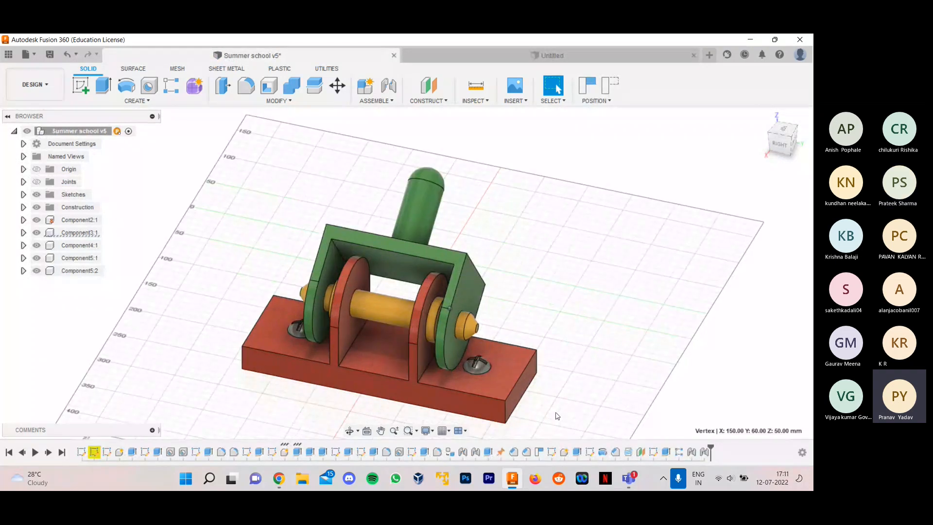
left_click(537, 59)
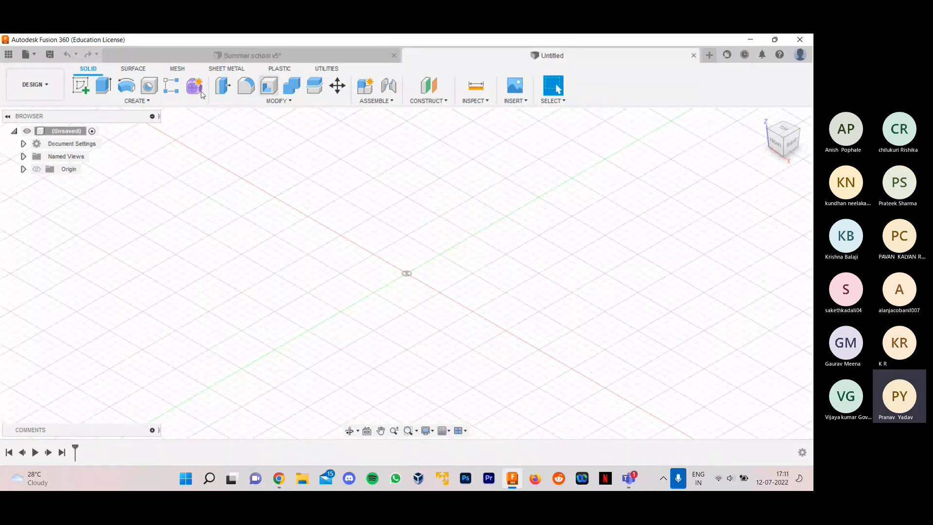
left_click(47, 92)
left_click(47, 92)
scroll(411, 288, "down", 1)
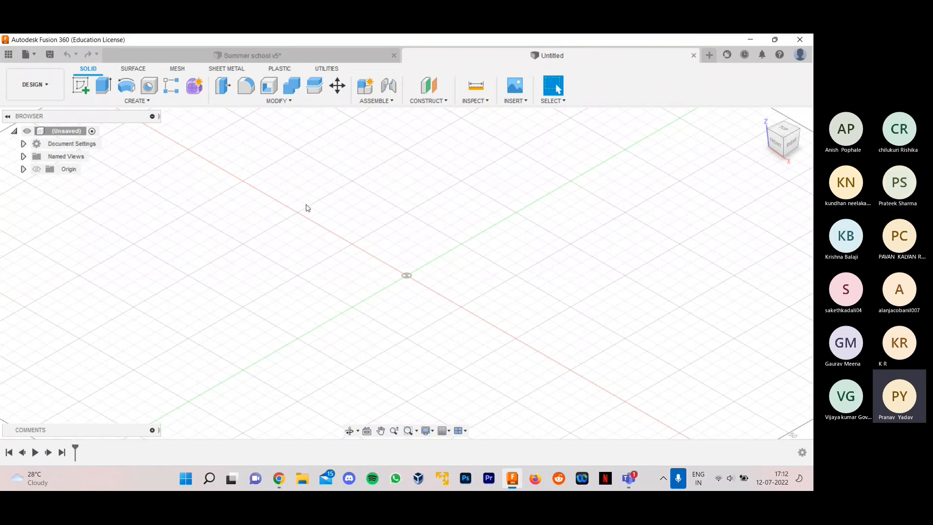
left_click(285, 56)
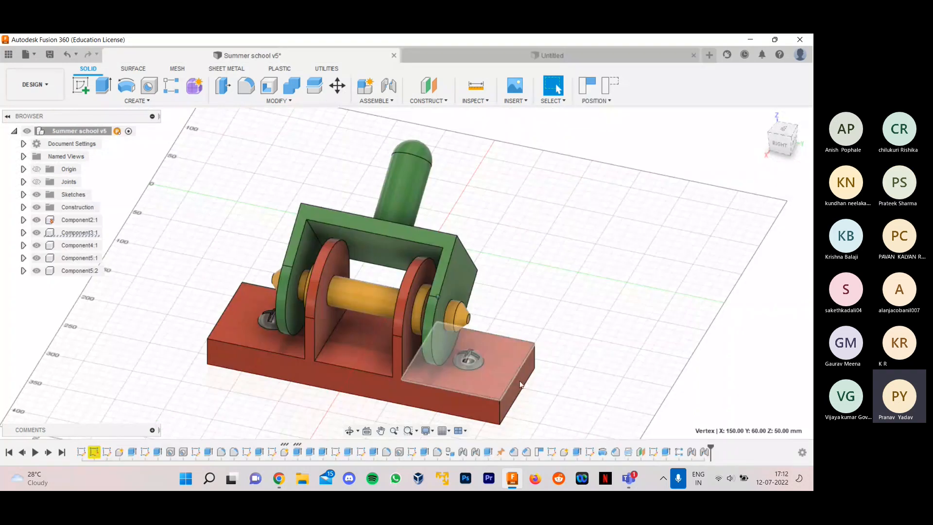
left_click(541, 59)
left_click(286, 55)
left_click(507, 58)
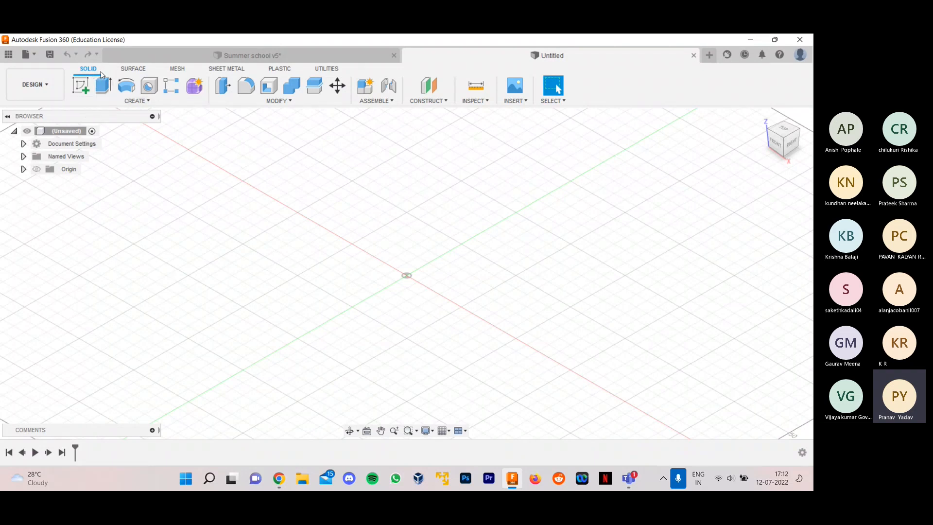
left_click(129, 70)
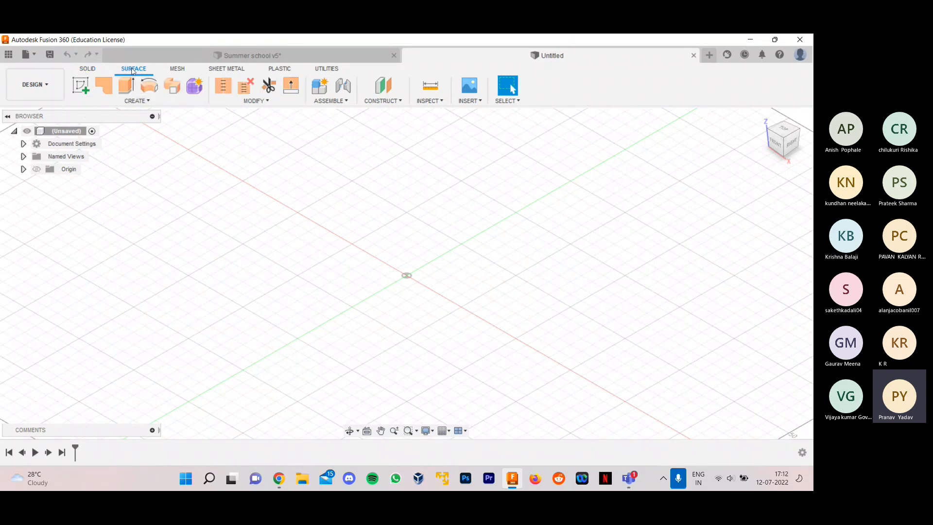
left_click(87, 69)
left_click(322, 54)
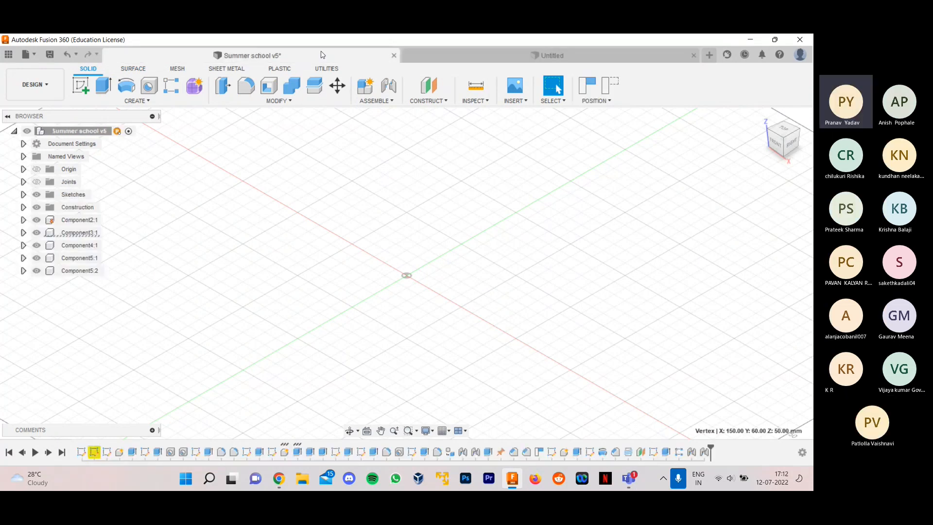
- Start a new sketch on the horizontal XY origin plane of the untitled design
left_click(417, 52)
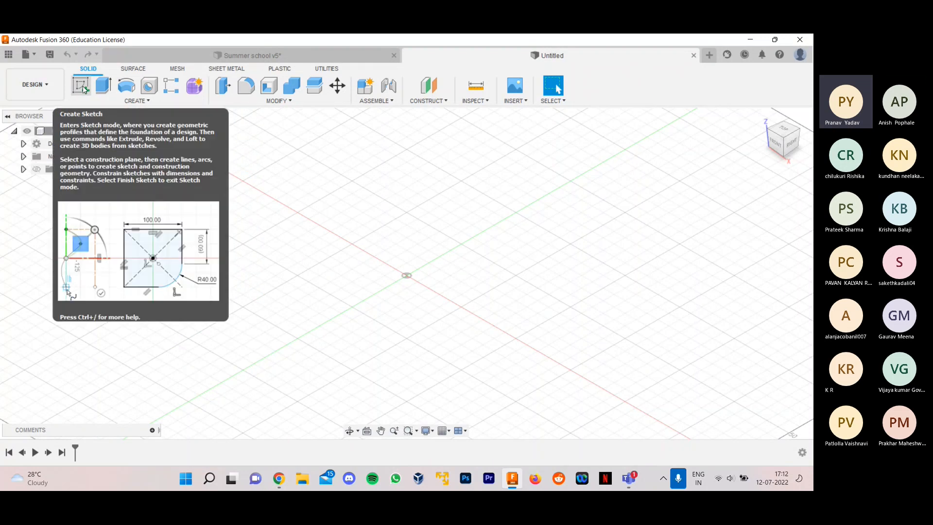
left_click(82, 88)
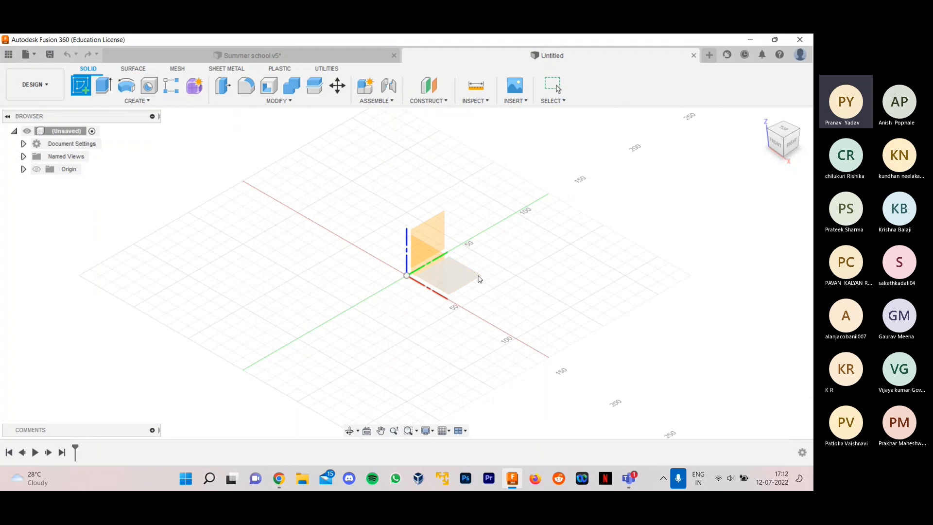
middle_click_drag(477, 276, 404, 271, "shift")
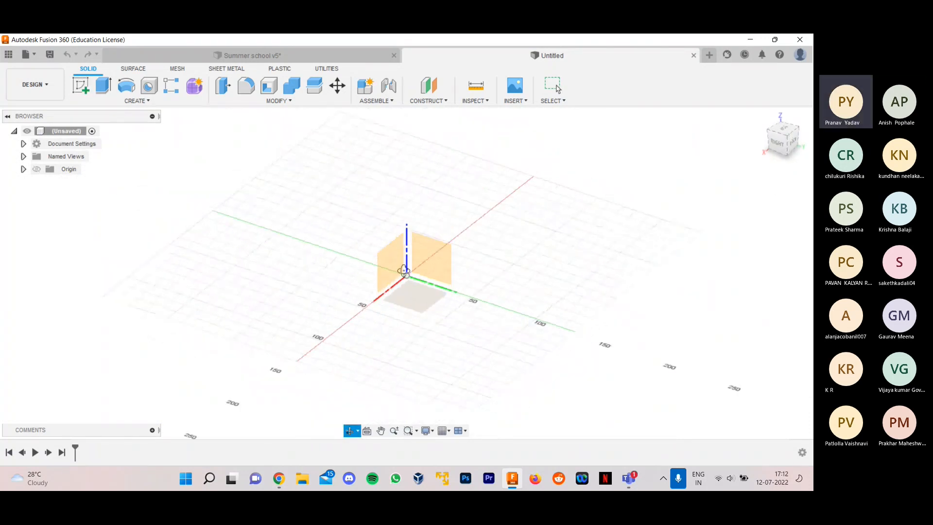
middle_click_drag(404, 270, 470, 282, "shift")
left_click(470, 281)
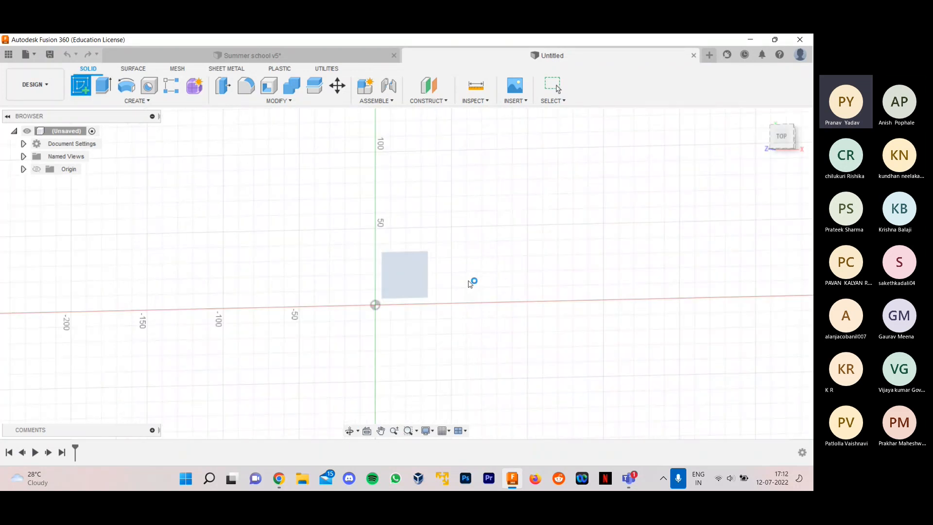
scroll(351, 270, "down", 1)
scroll(351, 270, "down", 1)
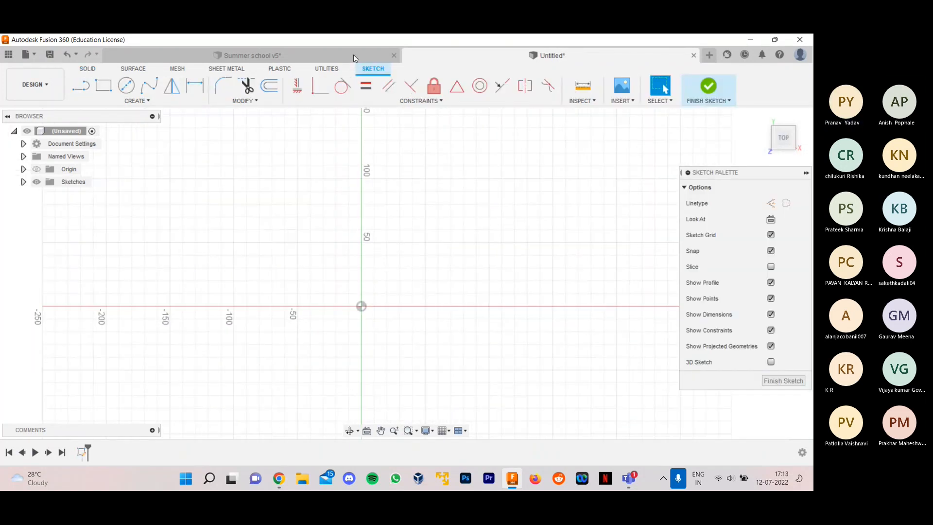
- Switch to the Summer school v5 design and hide every component except Component2:1, the red base with two upright lugs
left_click(341, 57)
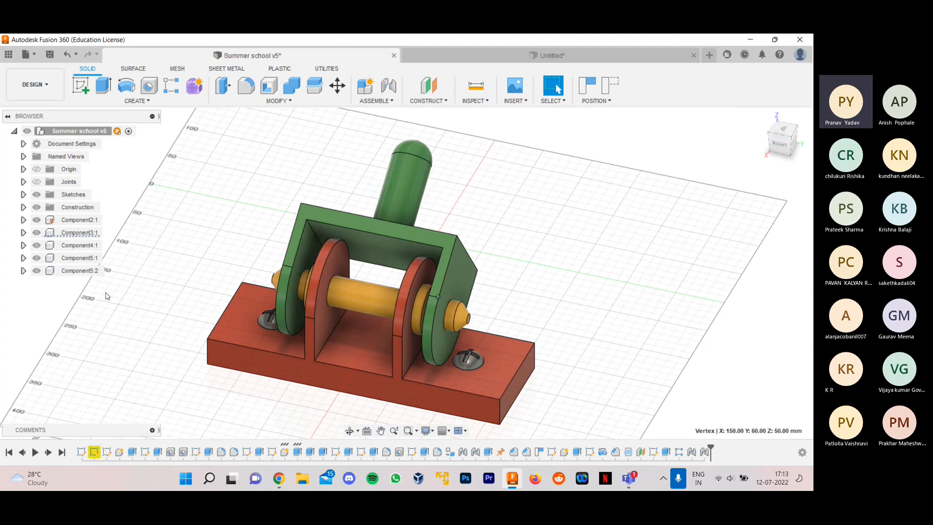
left_click(40, 224)
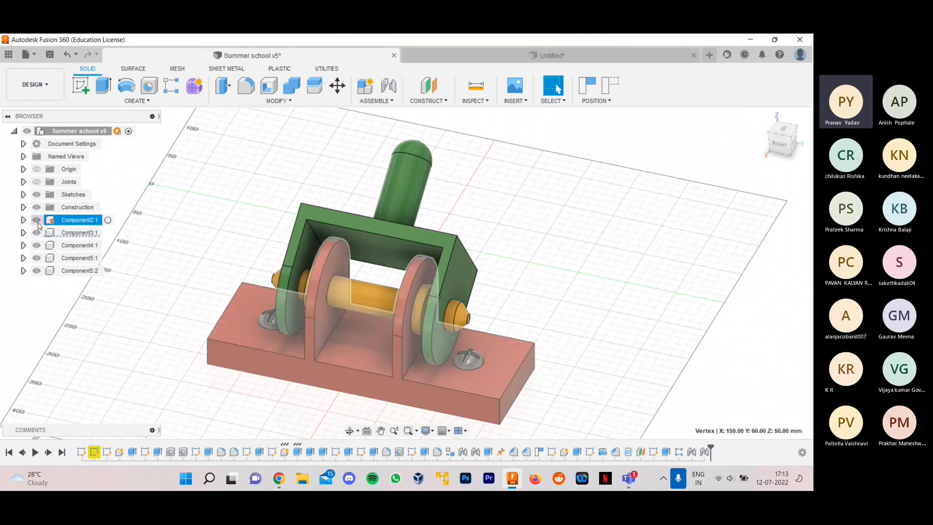
left_click(37, 220)
left_click(36, 232)
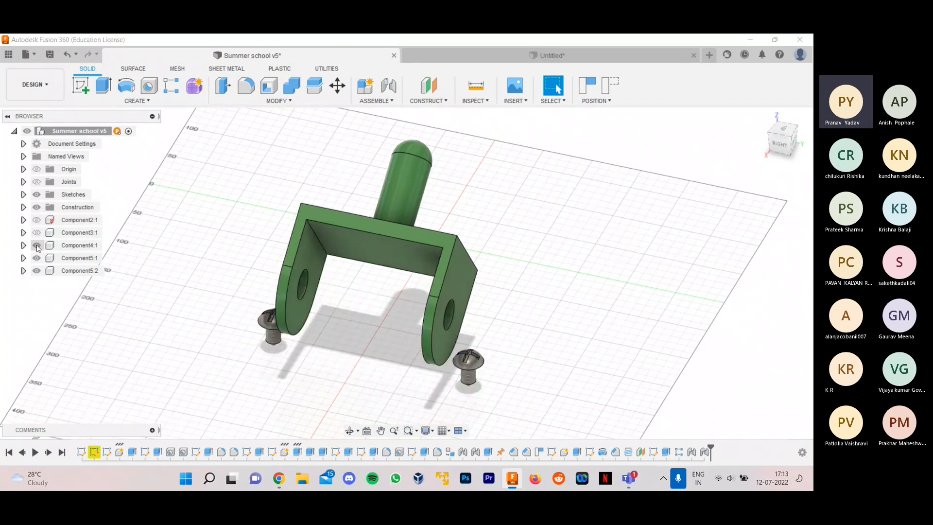
left_click(36, 246)
left_click(36, 258)
left_click(36, 271)
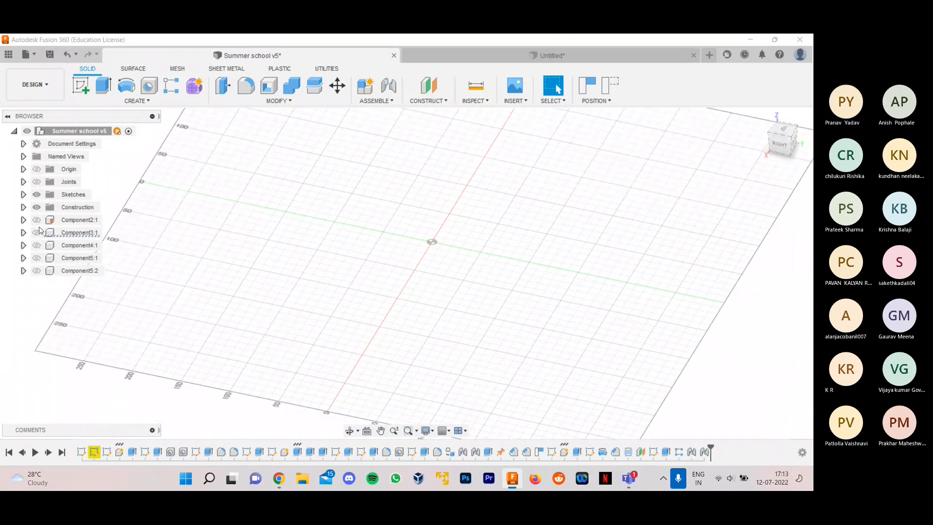
left_click(38, 224)
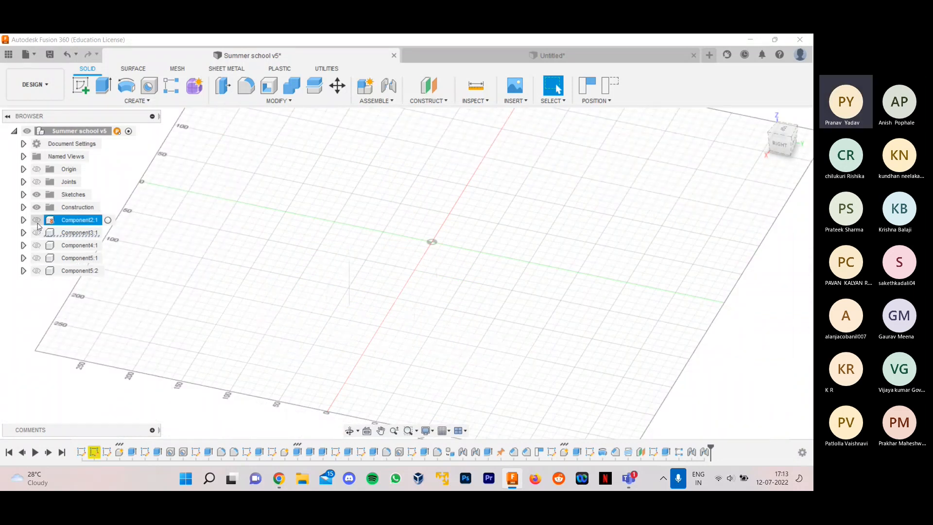
left_click(36, 220)
mouse_move(537, 296)
middle_mouse_down("shift")
mouse_move(546, 293)
mouse_move(526, 294)
middle_mouse_up("shift")
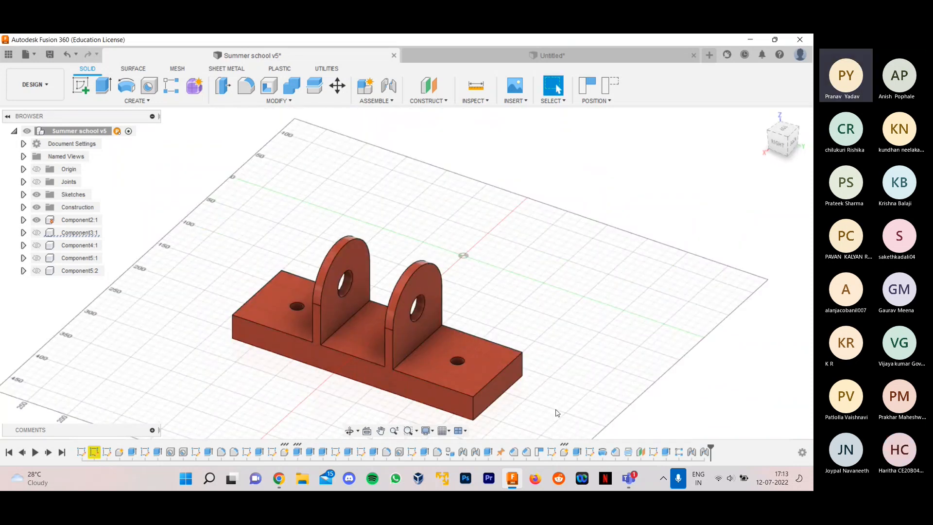
scroll(536, 414, "up", 2)
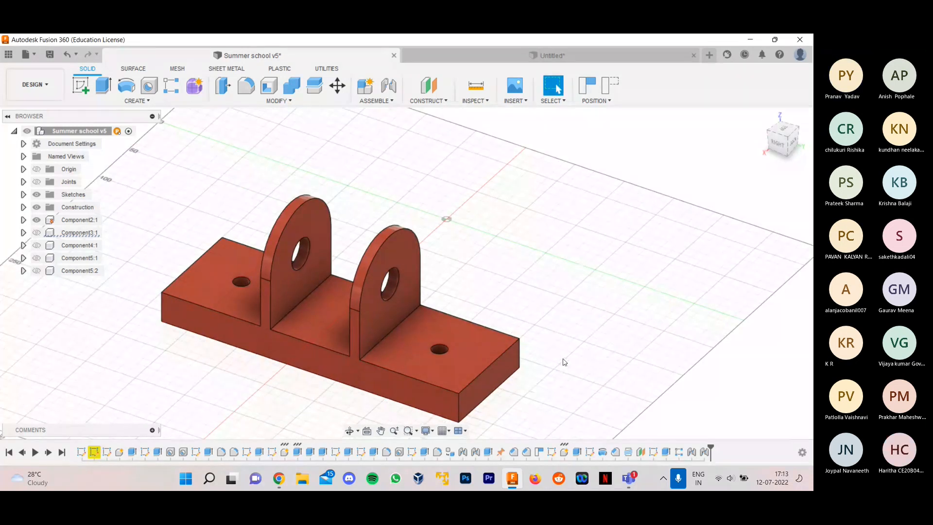
- In the untitled design, sketch a center rectangle from the origin, about 100 mm wide and 260 mm long
left_click(539, 56)
left_click(103, 86)
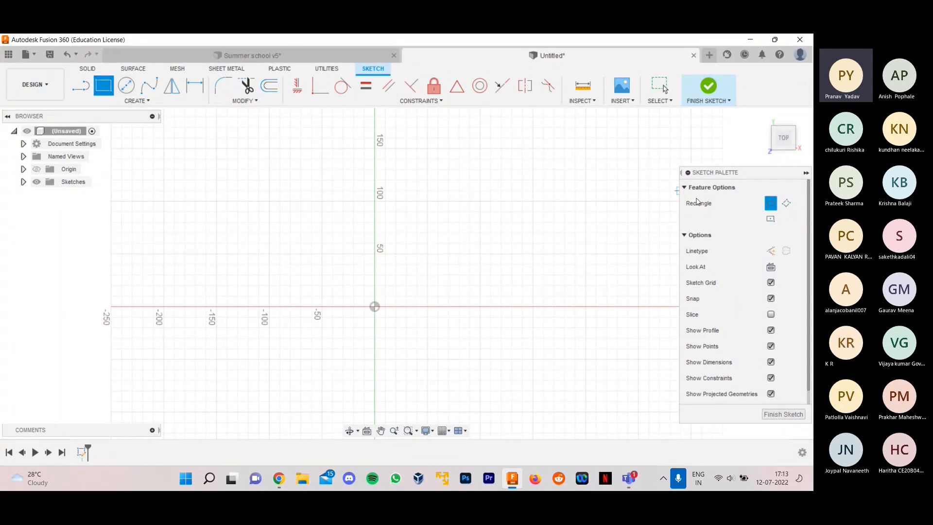
left_click(100, 100)
left_click(771, 219)
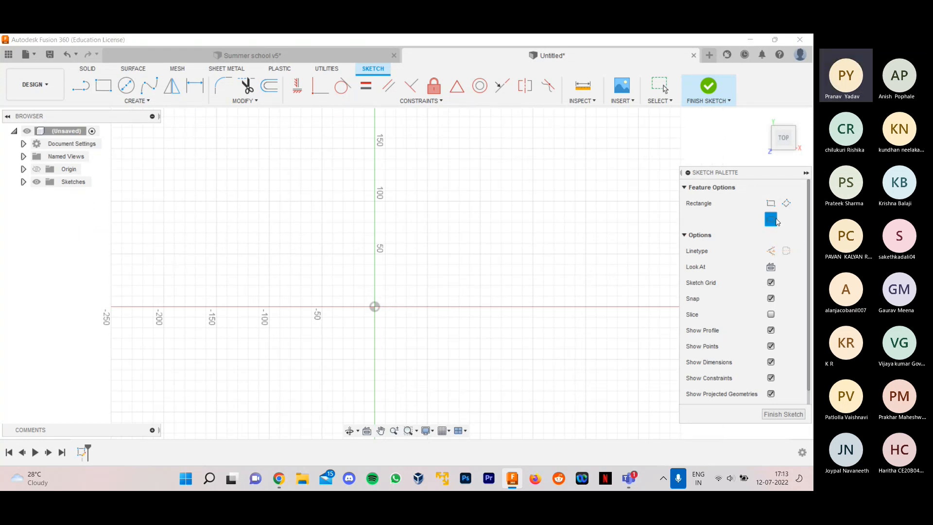
left_click(767, 204)
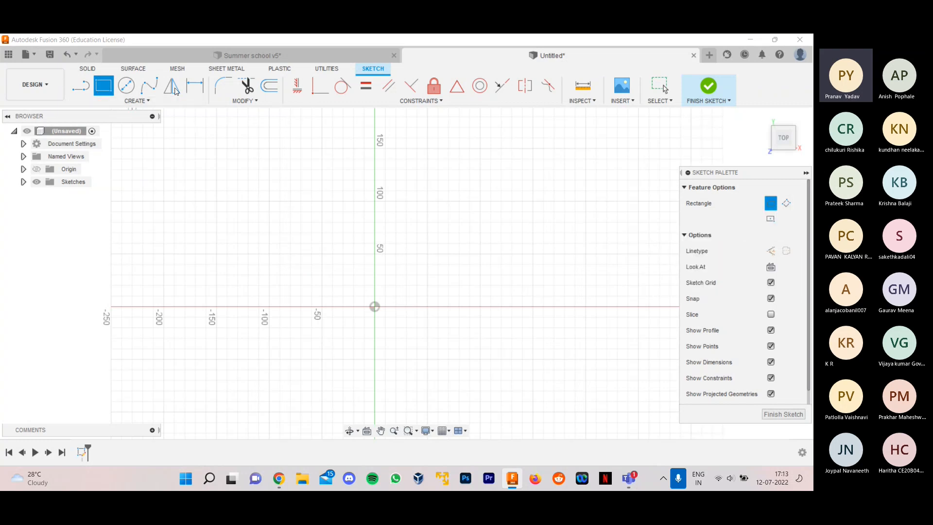
left_click(770, 222)
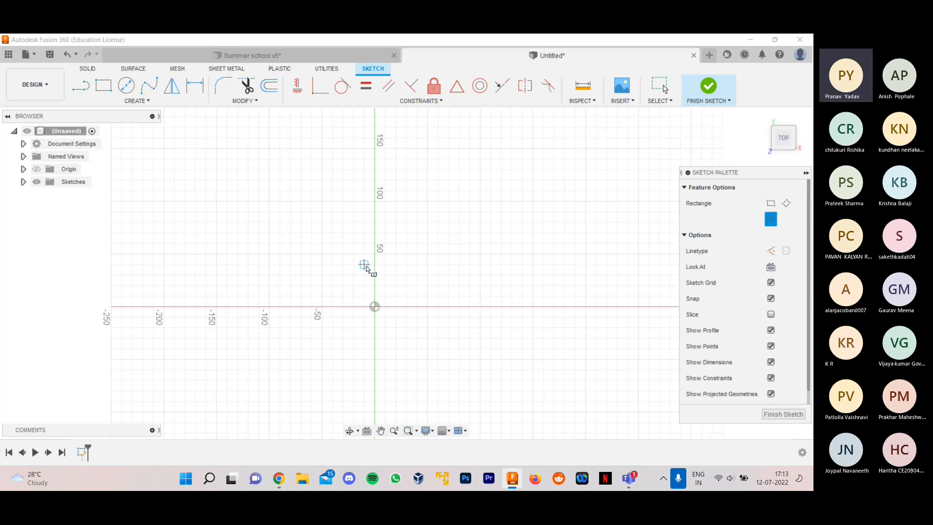
scroll(366, 269, "down", 1)
left_click(373, 296)
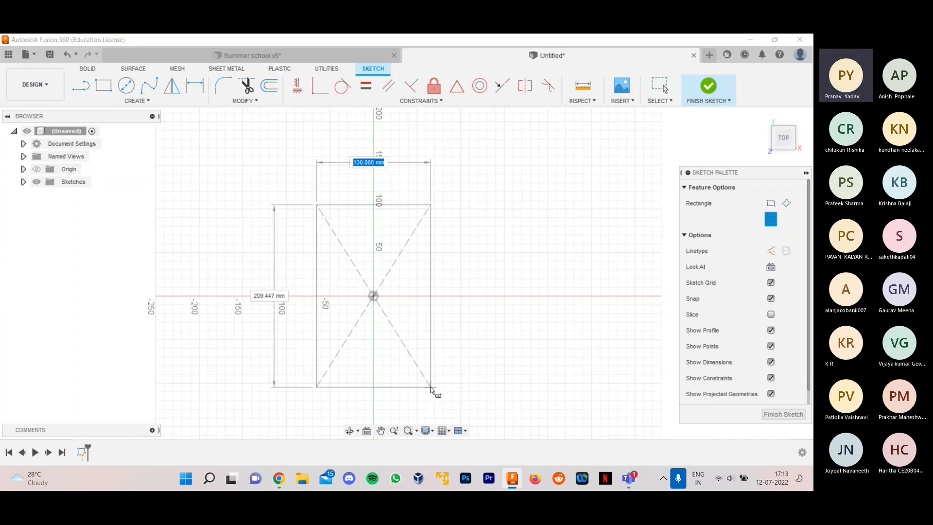
scroll(413, 354, "down", 2)
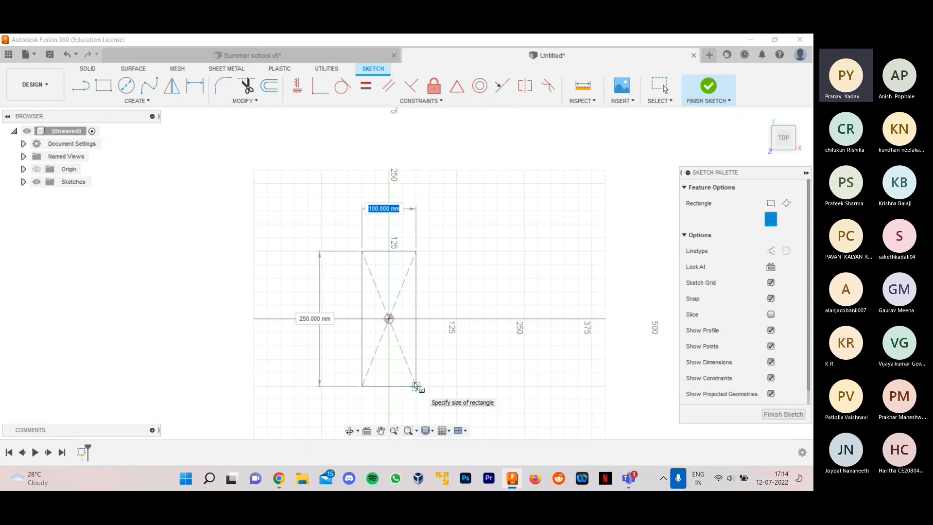
scroll(414, 386, "up", 2)
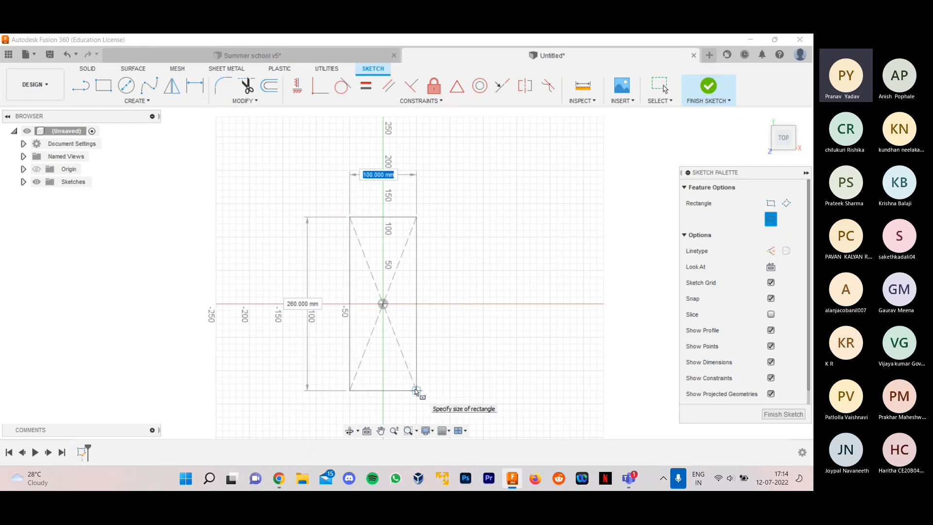
left_click(416, 390)
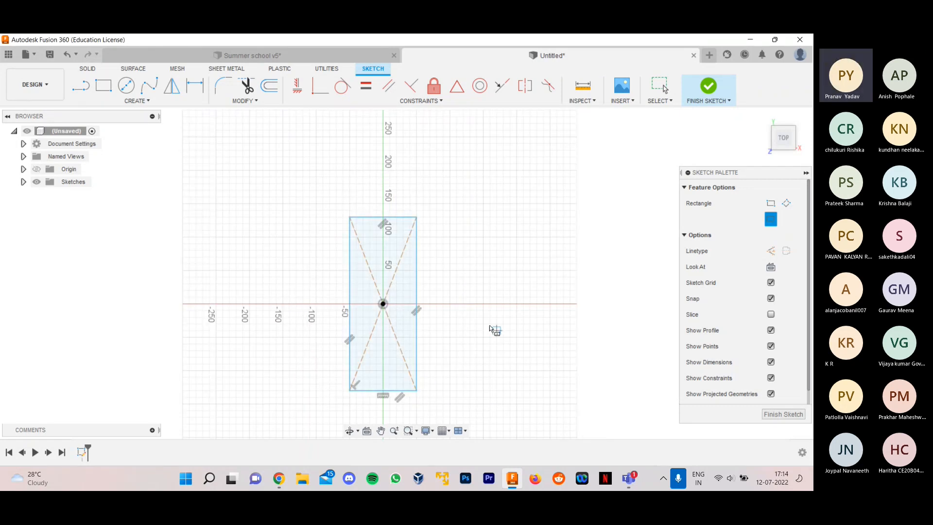
- Dimension the rectangle's long side to 300 mm
key("d")
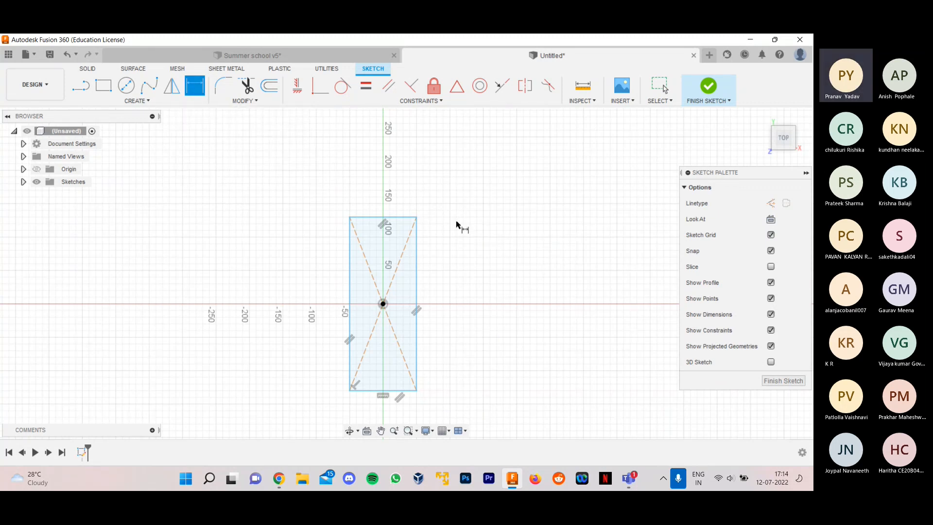
left_click(416, 291)
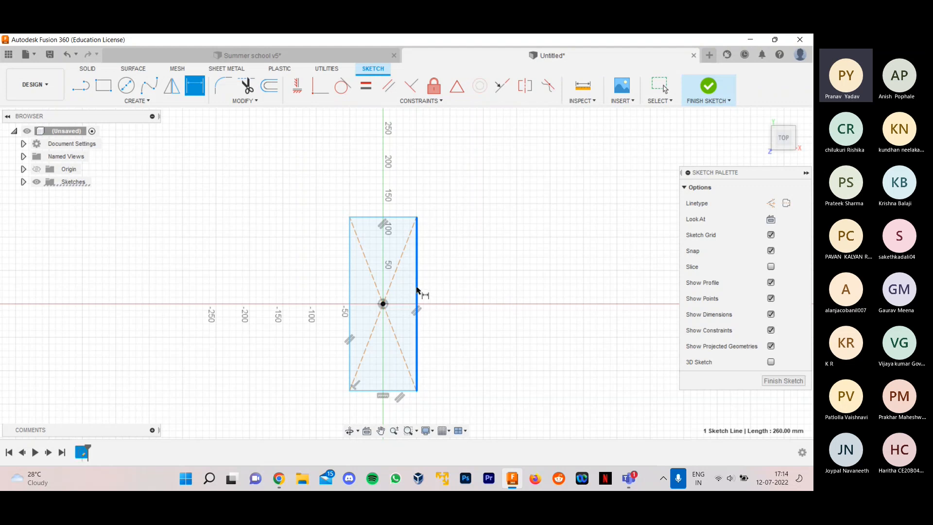
left_click(464, 304)
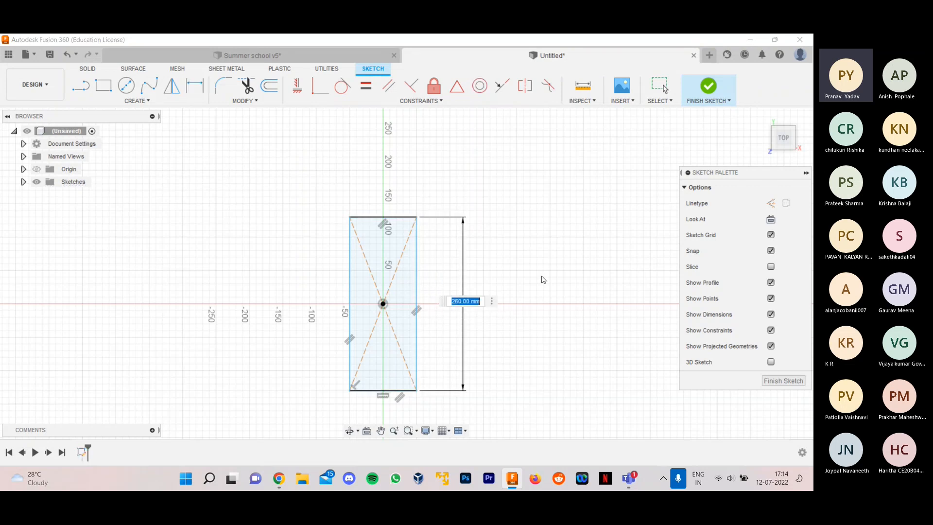
type("300mm")
key("Return")
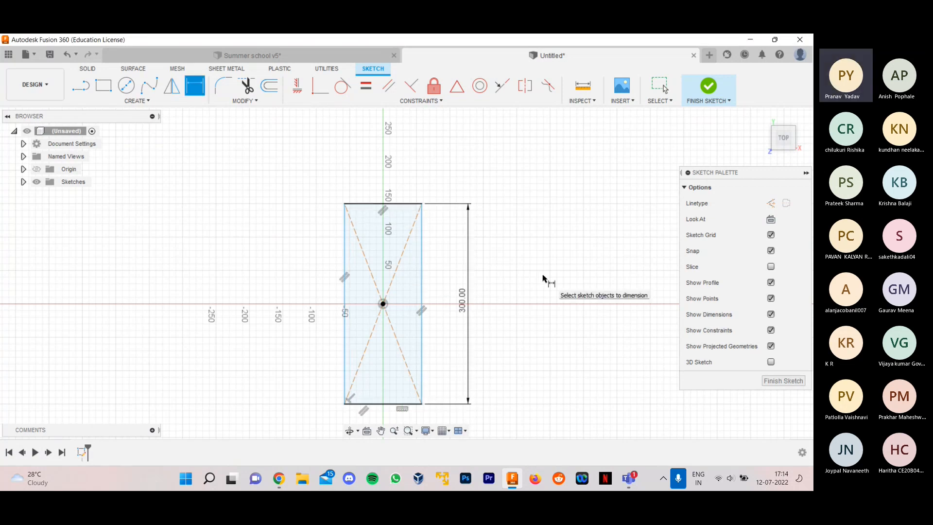
- Dimension the rectangle's short side to 100 mm
left_click(378, 204)
left_click(381, 176)
type("100")
type("mm")
key("Return")
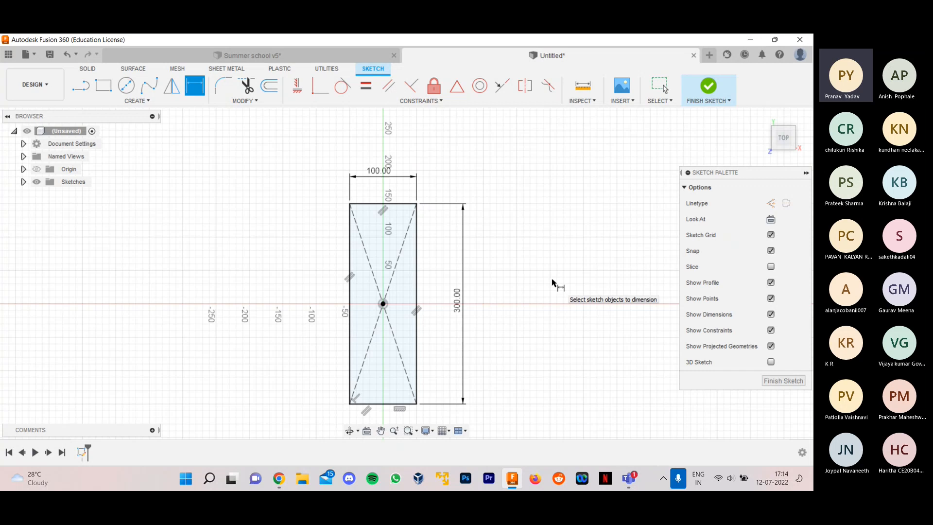
scroll(570, 294, "up", 1)
scroll(451, 267, "down", 2)
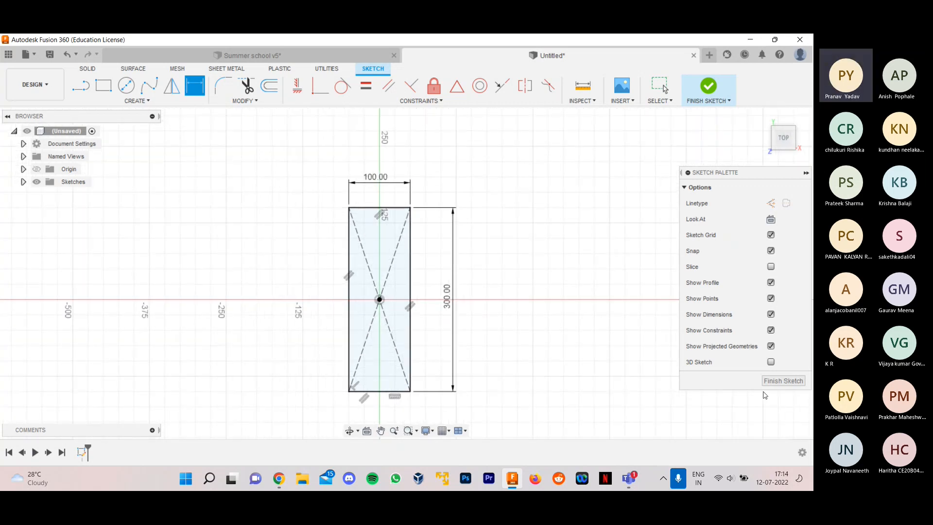
- Check the red base in the Summer school v5 design, return to the untitled design and finish the sketch
left_click(340, 53)
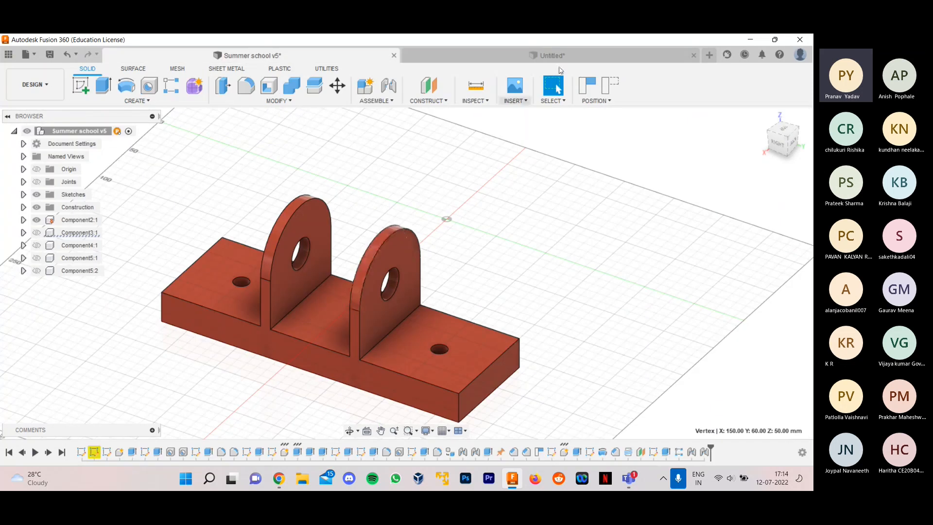
left_click(577, 55)
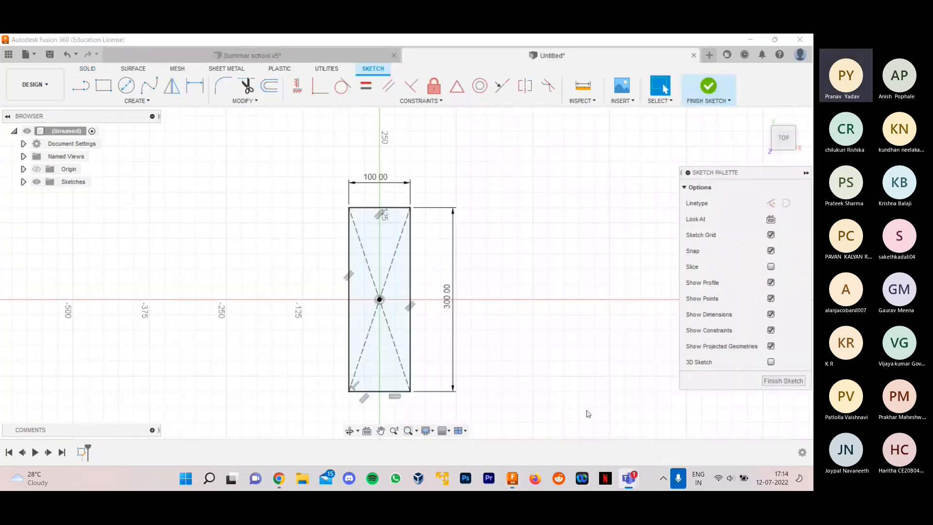
left_click(783, 380)
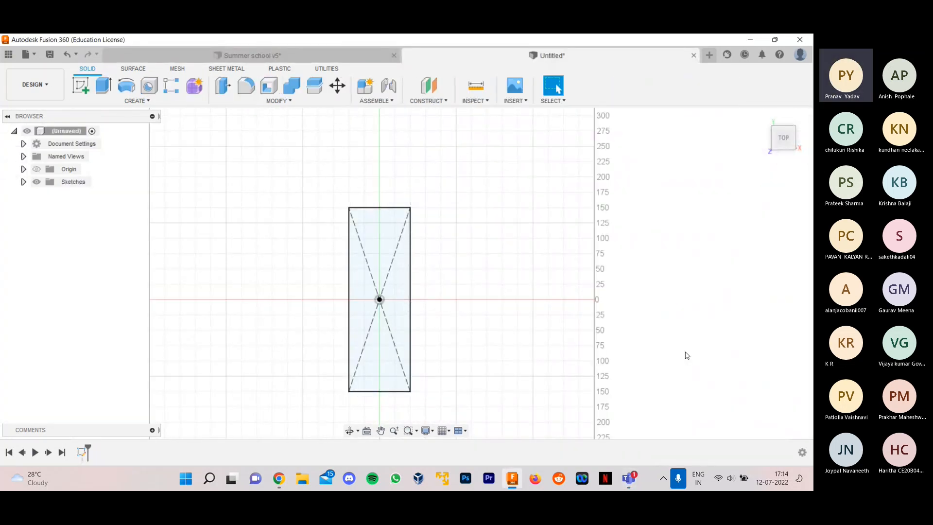
- Begin an Extrude of the rectangular profile and set its upward distance to 30 mm
mouse_move(672, 311)
middle_mouse_down("shift")
mouse_move(641, 279)
mouse_move(648, 253)
mouse_move(658, 258)
mouse_move(547, 245)
mouse_move(621, 250)
middle_mouse_up("shift")
scroll(467, 221, "up", 2)
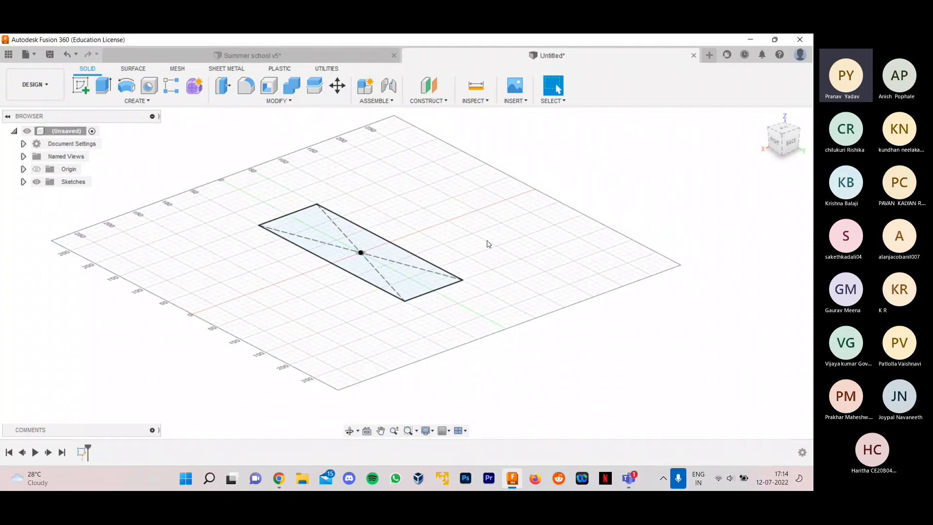
scroll(484, 260, "up", 1)
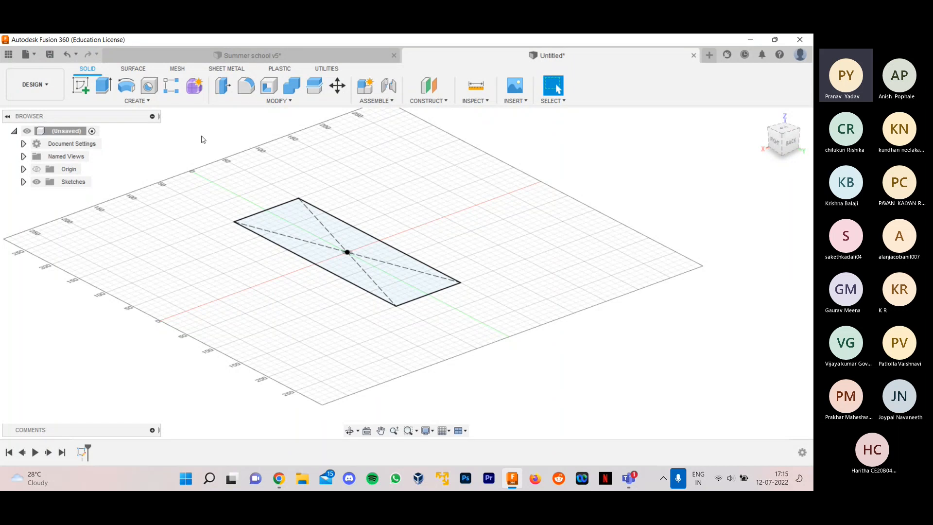
left_click(142, 101)
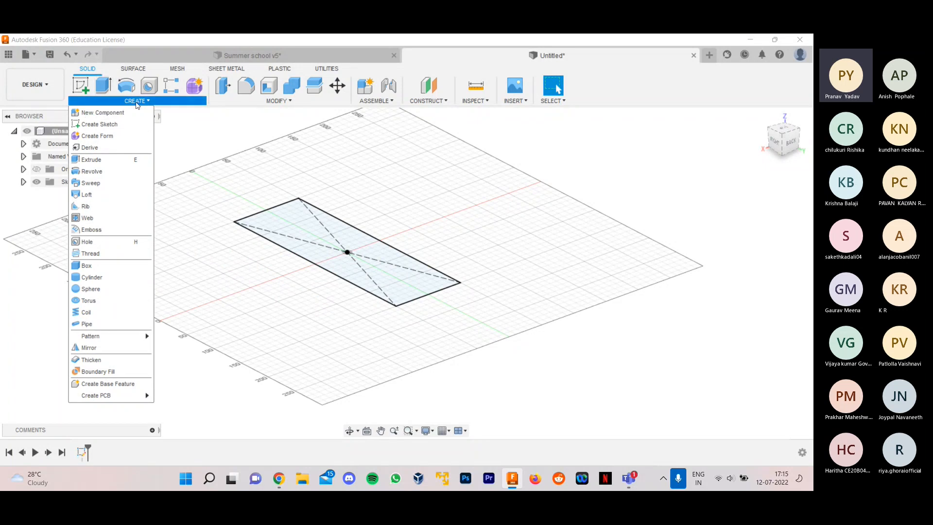
left_click(139, 101)
left_click(102, 92)
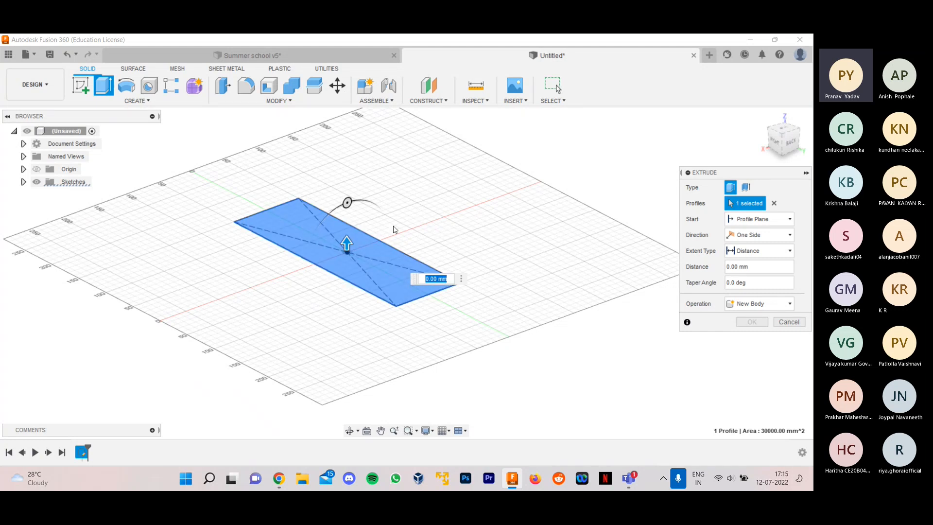
scroll(394, 229, "up", 1)
left_click_drag(342, 247, 340, 208)
scroll(467, 210, "up", 2)
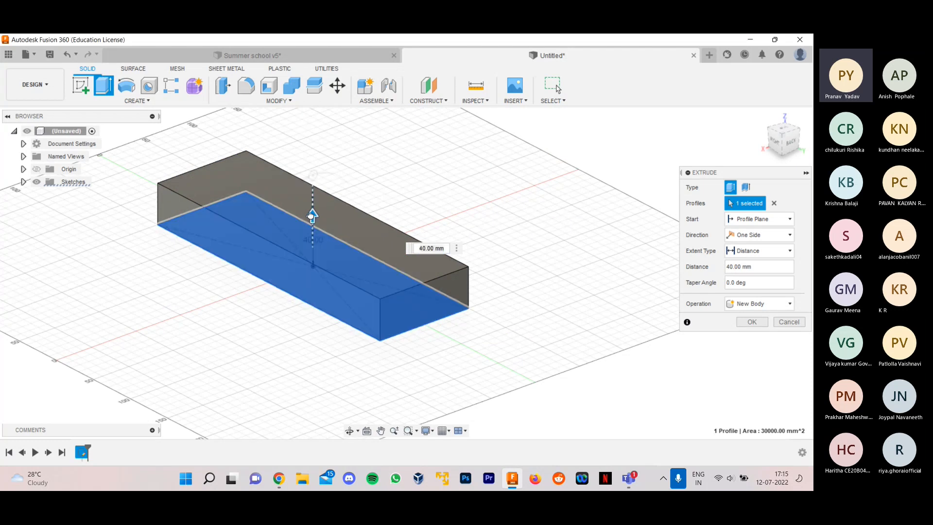
left_click_drag(311, 216, 313, 226)
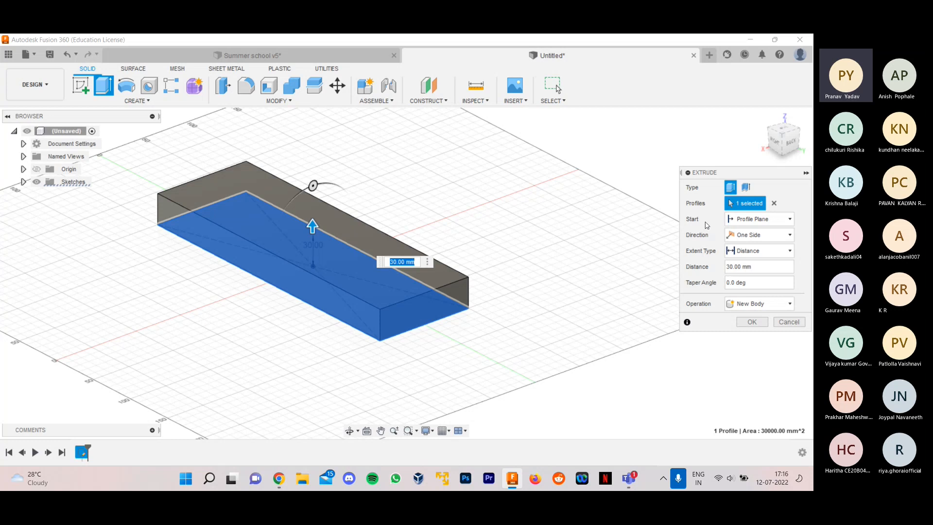
- Try a Two Sides extrusion with 20 mm on the second side, and return the direction to One Side
left_click(746, 235)
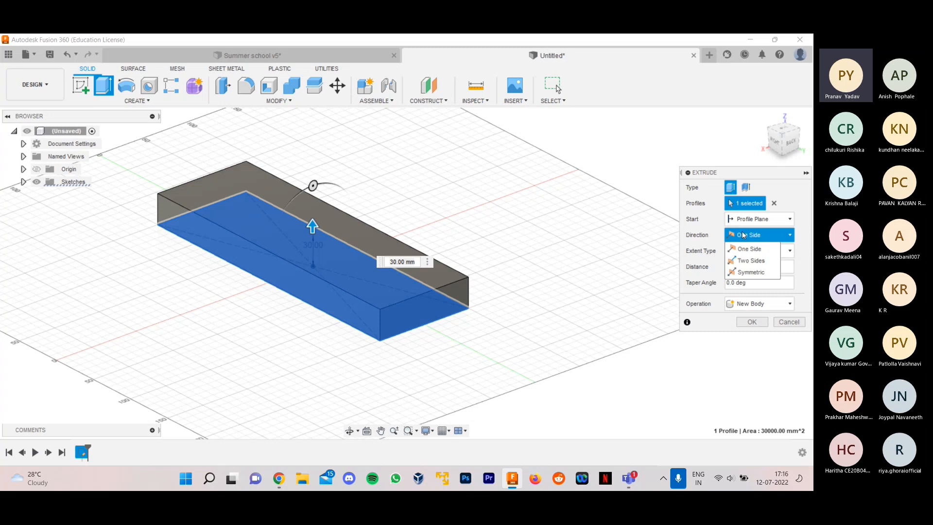
left_click(749, 263)
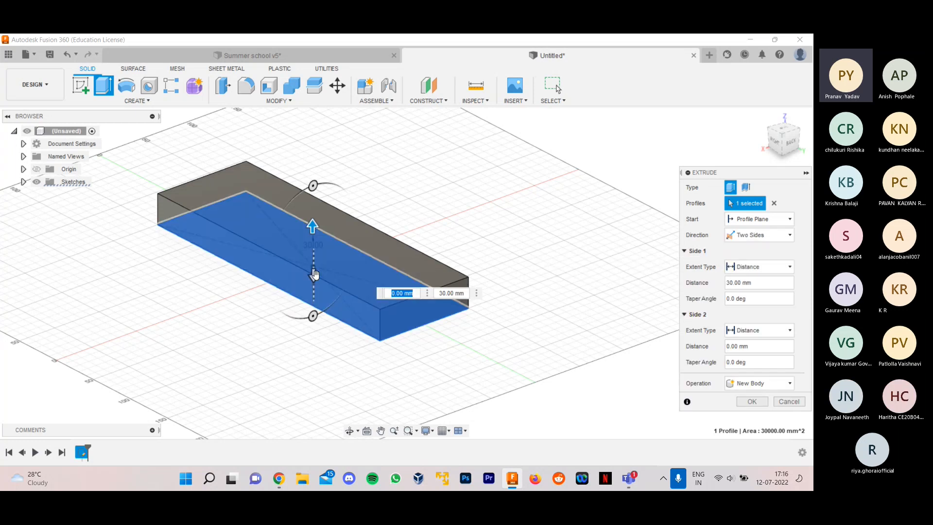
left_click_drag(313, 315, 312, 293)
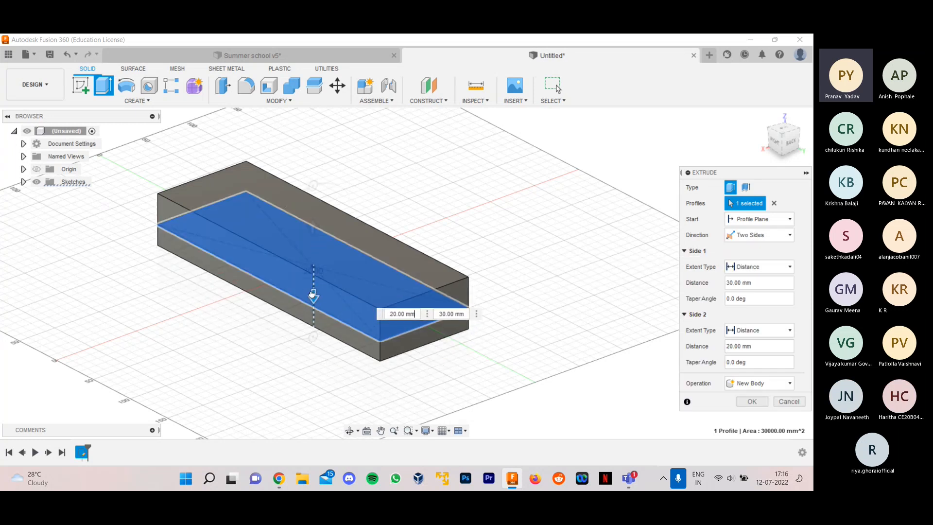
left_click(742, 238)
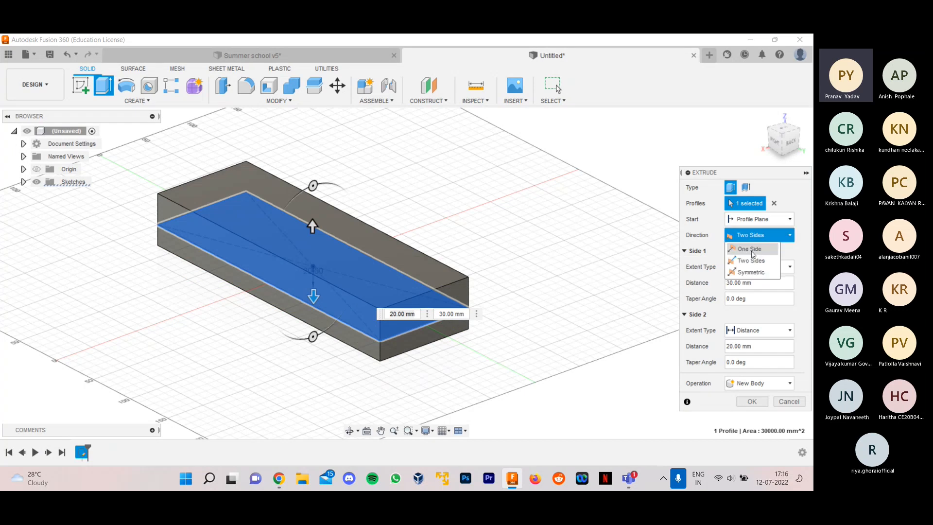
left_click(748, 252)
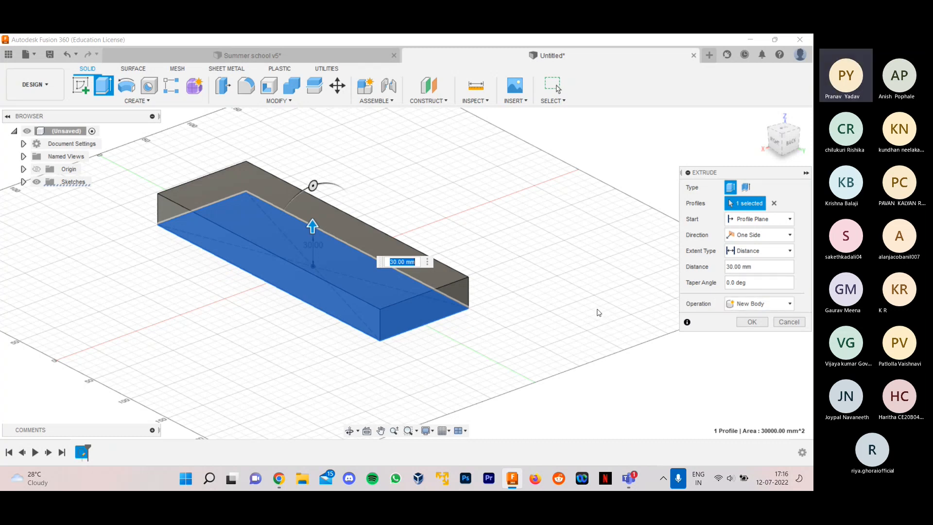
- Set the extrusion's operation to New Component and complete the feature
left_click(751, 305)
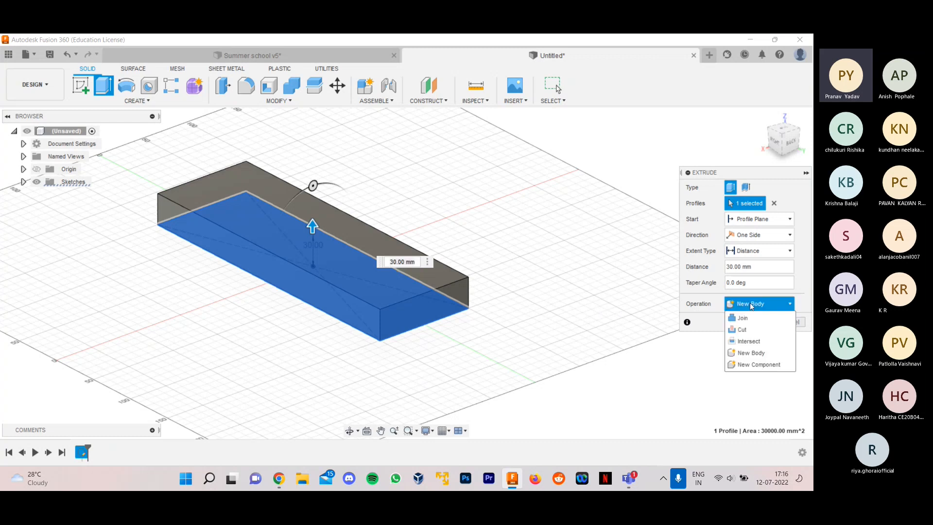
left_click(749, 364)
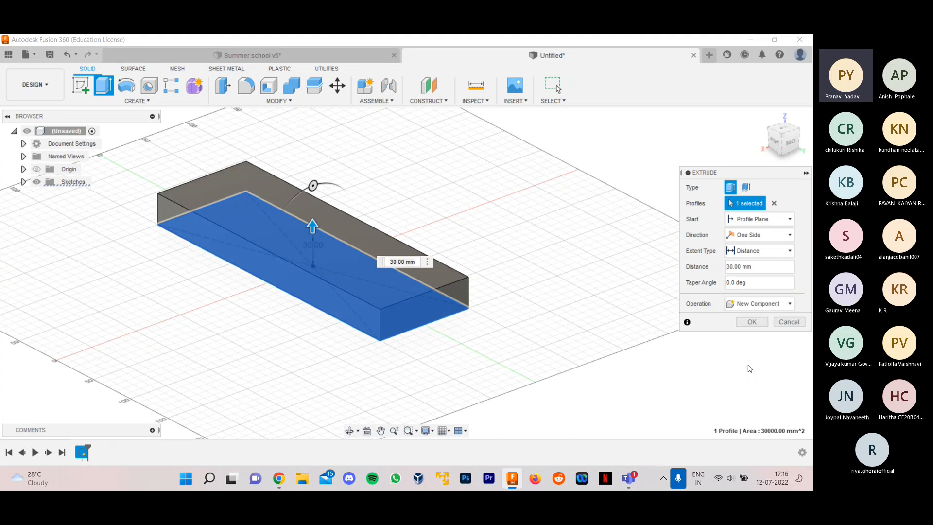
left_click(747, 323)
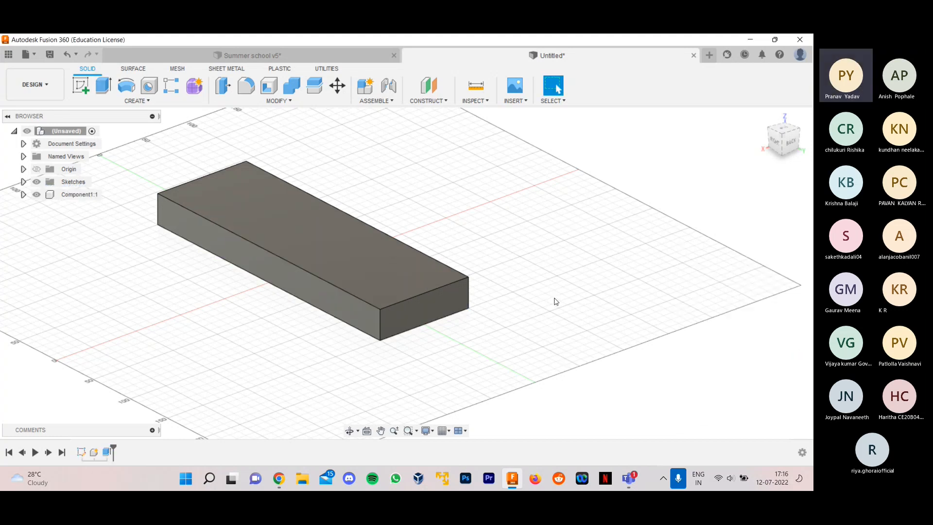
- Compare the extruded block with the red base in the Summer school v5 design and return to the untitled design
middle_click_drag(555, 300, 576, 301, "shift")
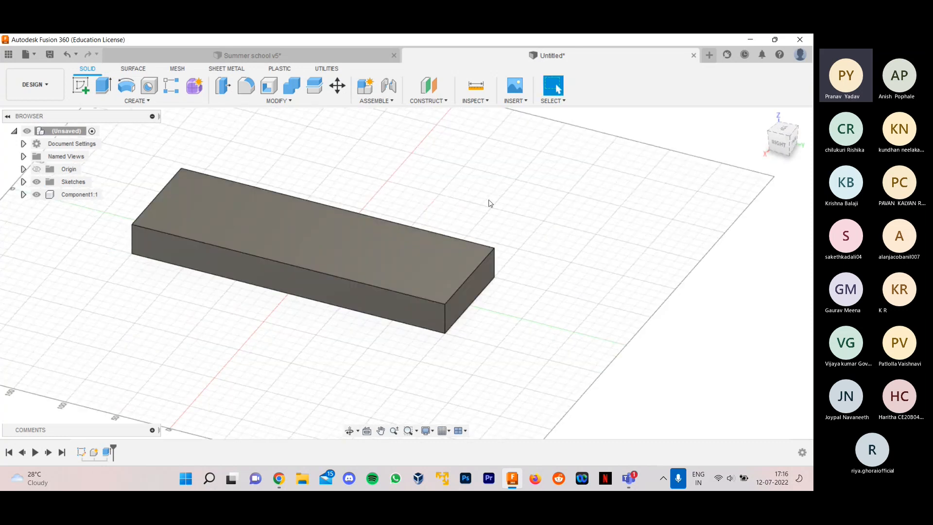
middle_click_drag(487, 202, 514, 241, "shift")
scroll(515, 241, "down", 1)
left_click(304, 58)
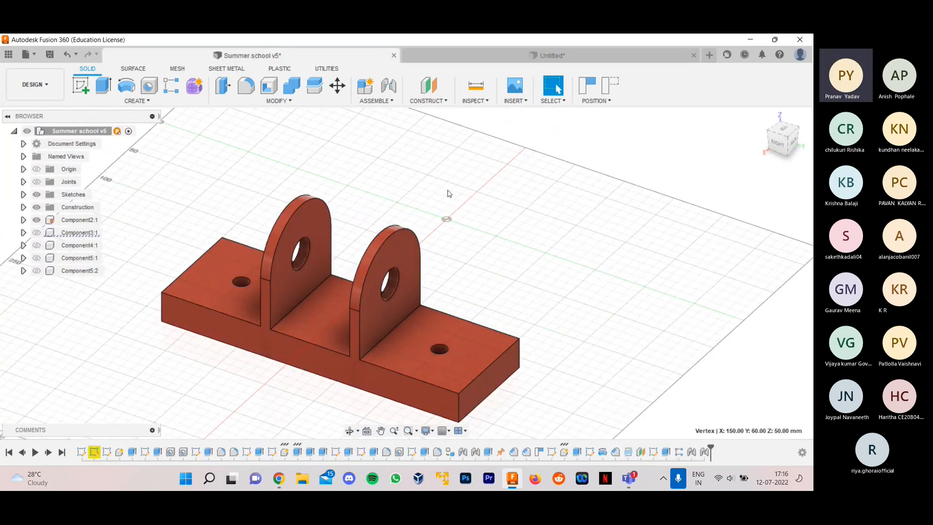
left_click(507, 59)
middle_click_drag(531, 277, 494, 232, "shift")
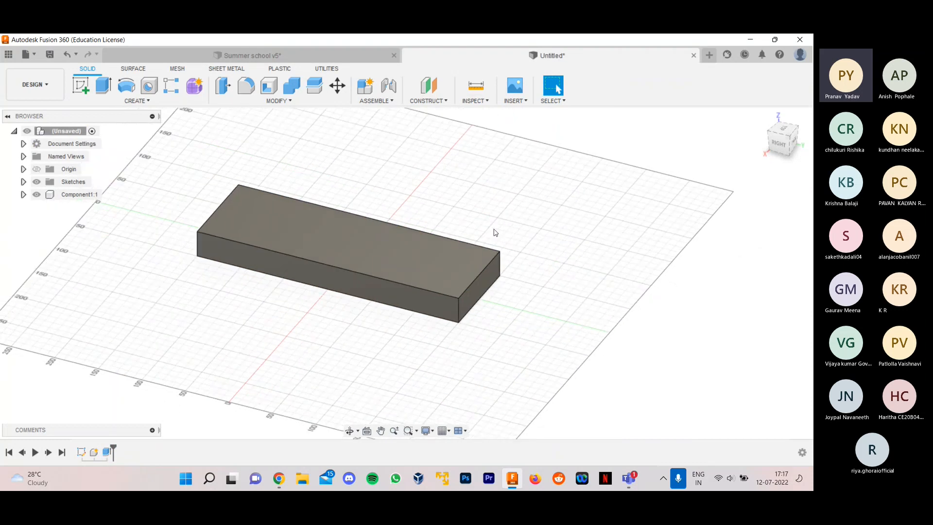
- Compare the plain base block with the red base in the Summer school v5 design and return to the untitled design
scroll(464, 183, "up", 1)
left_click(340, 57)
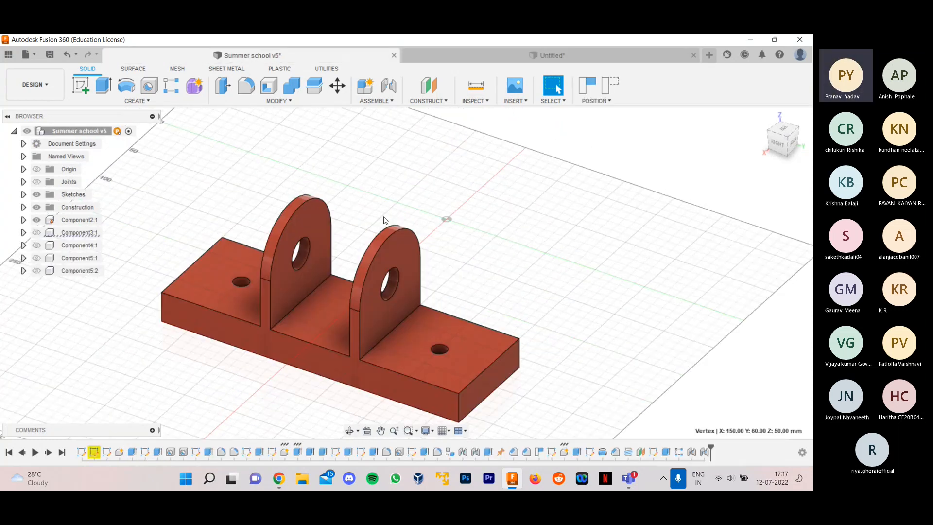
scroll(525, 287, "down", 1)
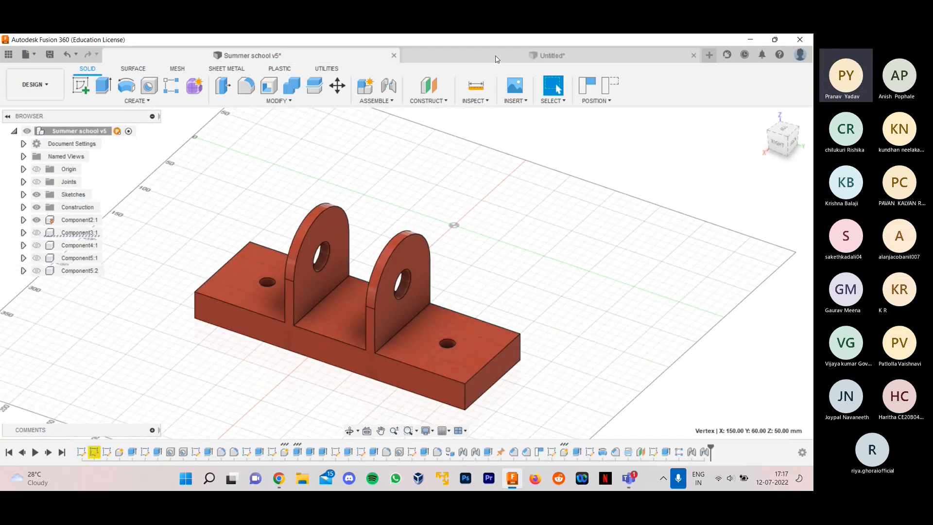
left_click(497, 58)
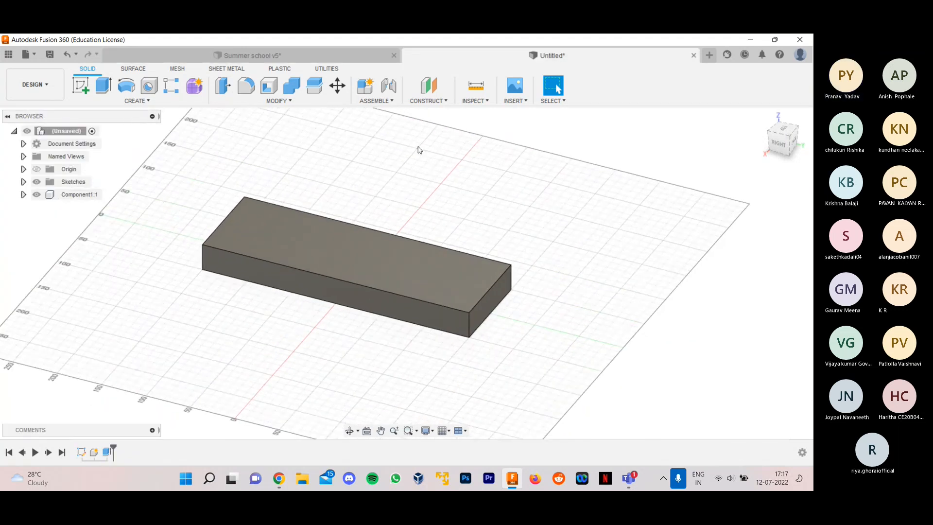
left_click(336, 53)
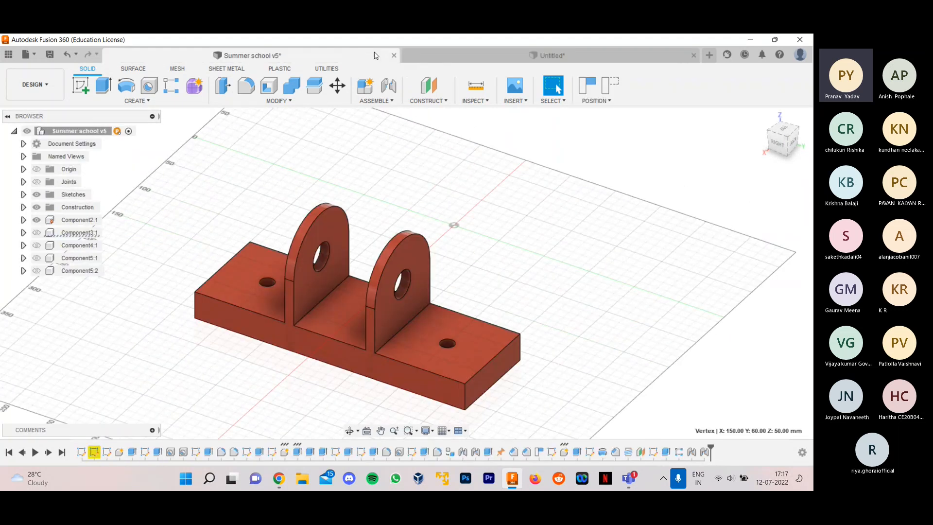
left_click(429, 60)
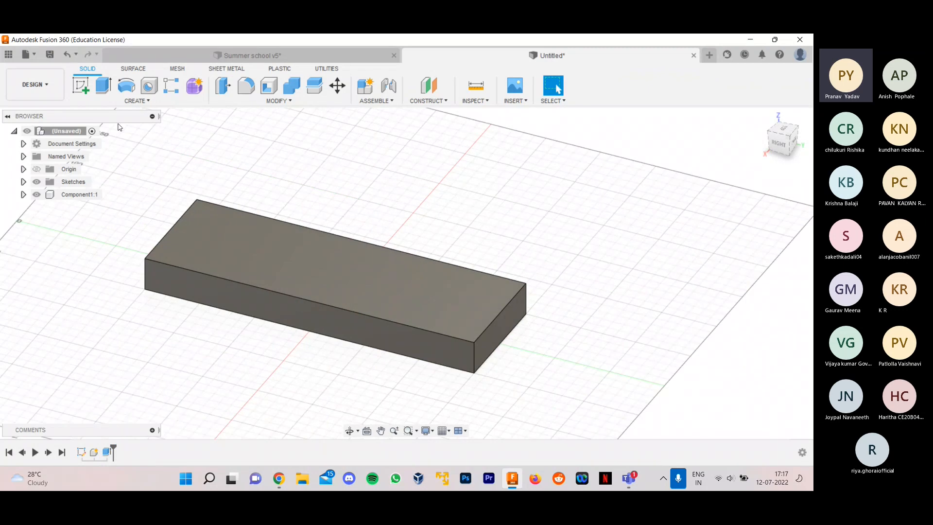
- Sketch a rectangle about 10 mm thick across the full width of the plate's top face, starting about 40 mm from the origin
left_click(82, 88)
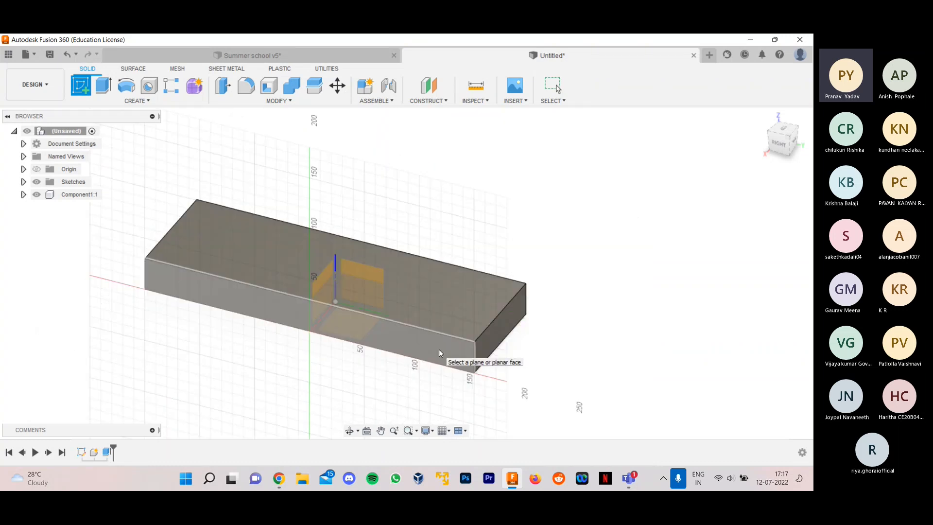
left_click(421, 300)
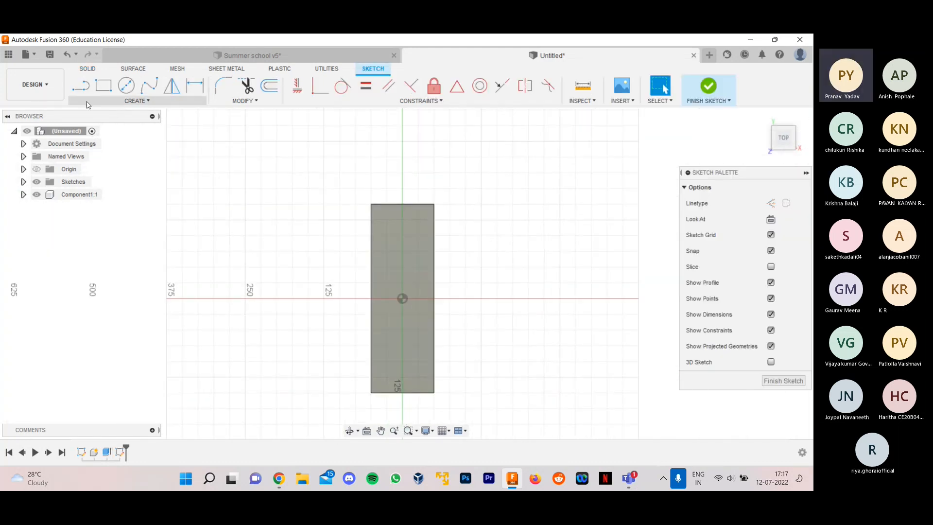
left_click(103, 86)
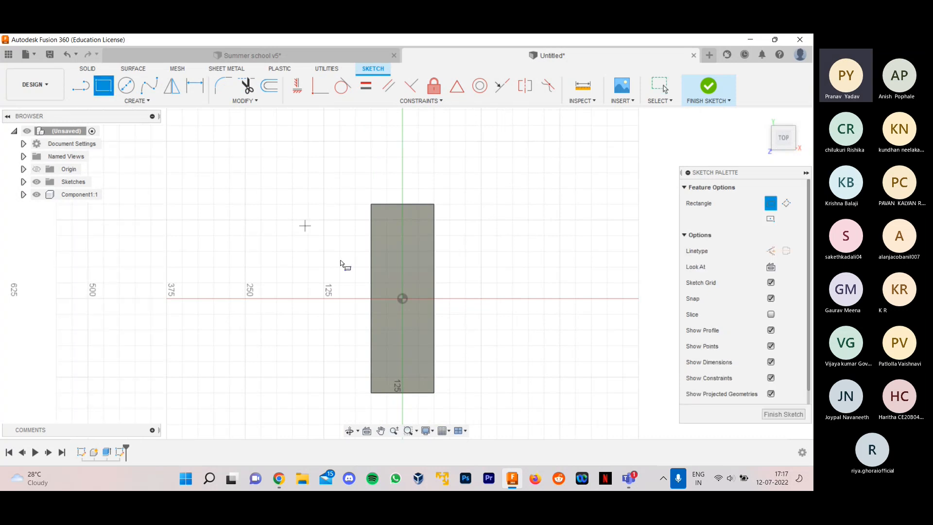
scroll(429, 322, "up", 3)
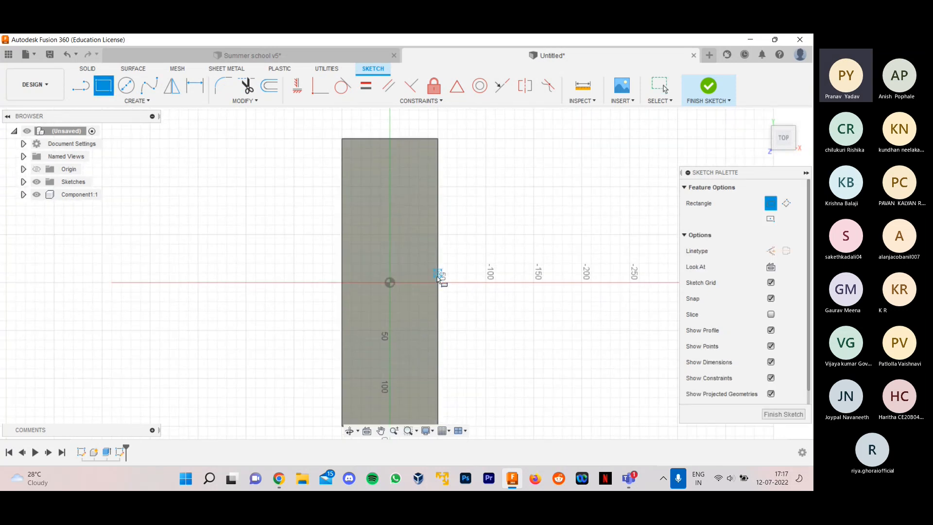
scroll(439, 277, "up", 2)
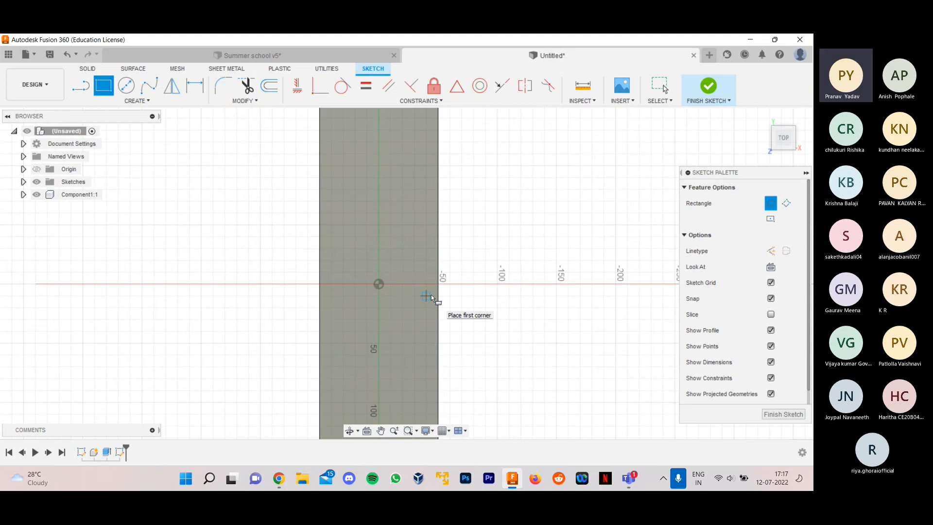
left_click(320, 236)
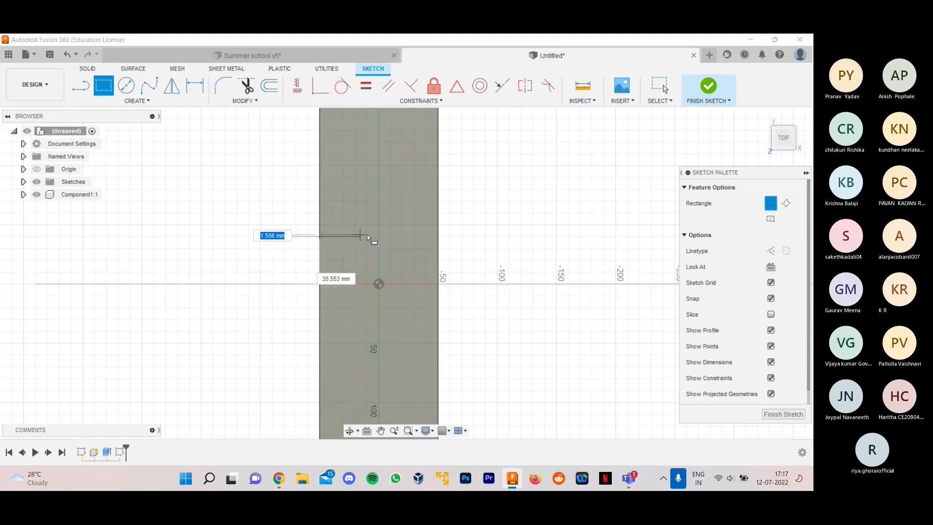
left_click(436, 224)
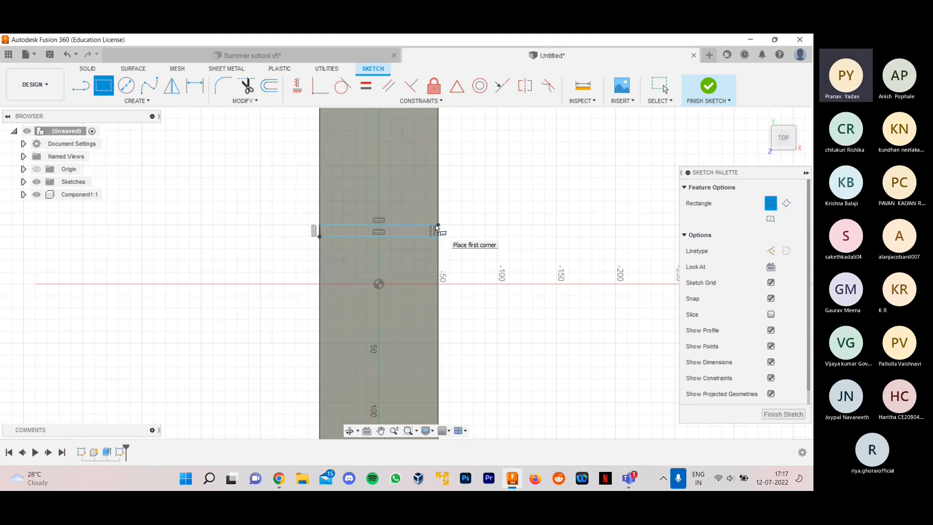
- Sketch a matching 100 mm by 10 mm rectangle on the opposite side of the origin, about 40 mm away, and finish the sketch
left_click(320, 331)
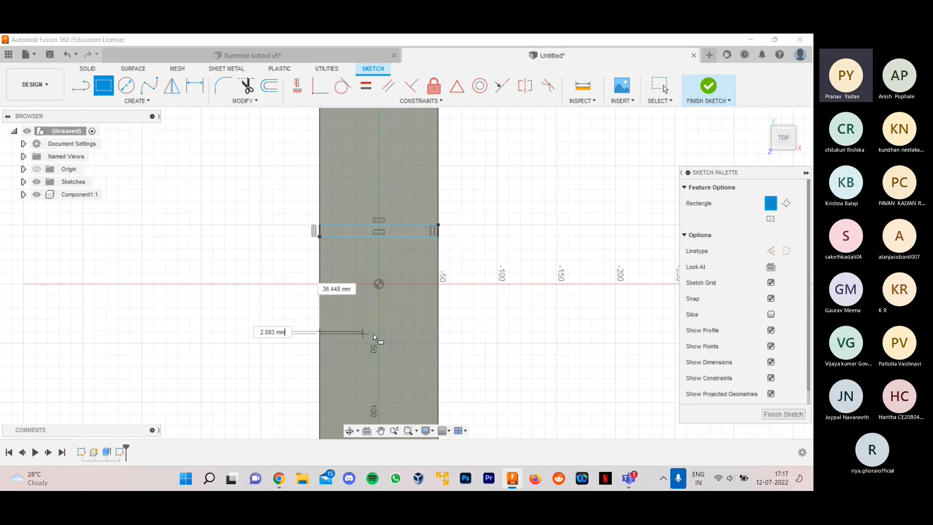
left_click(438, 343)
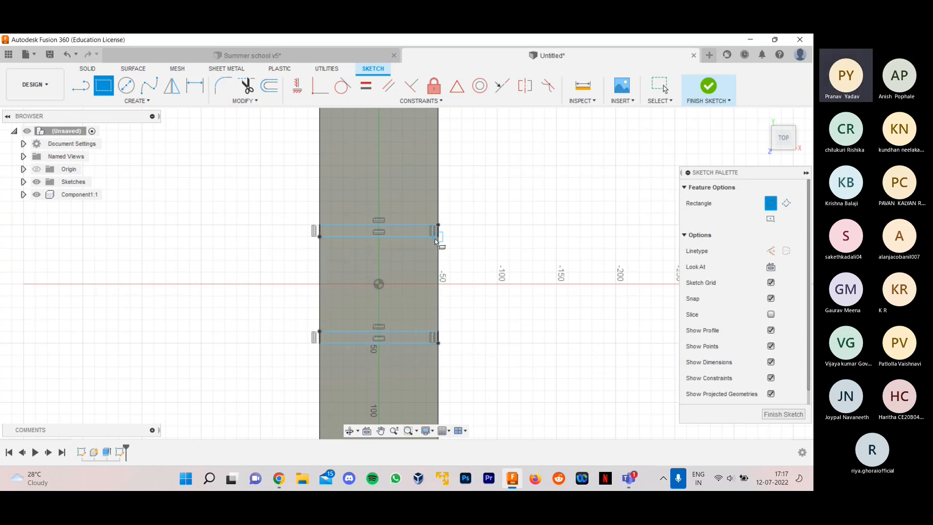
left_click(768, 416)
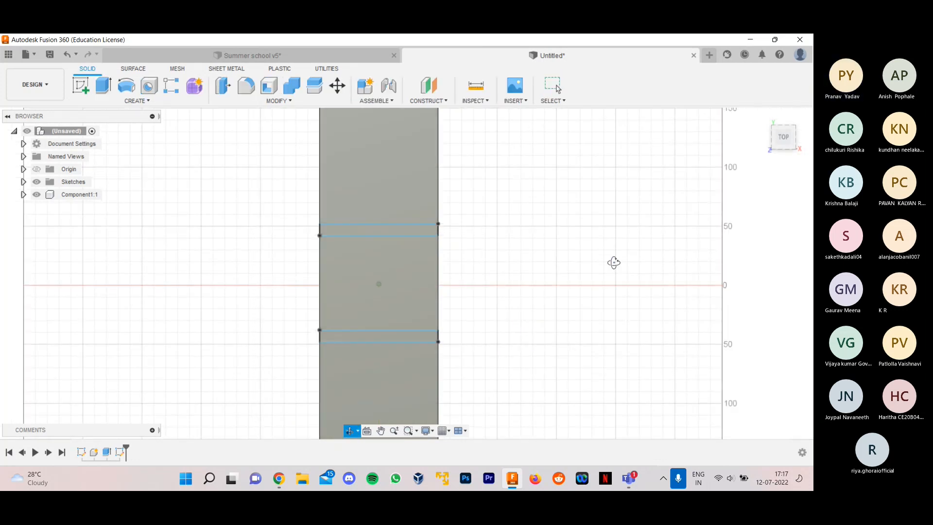
scroll(479, 277, "up", 3)
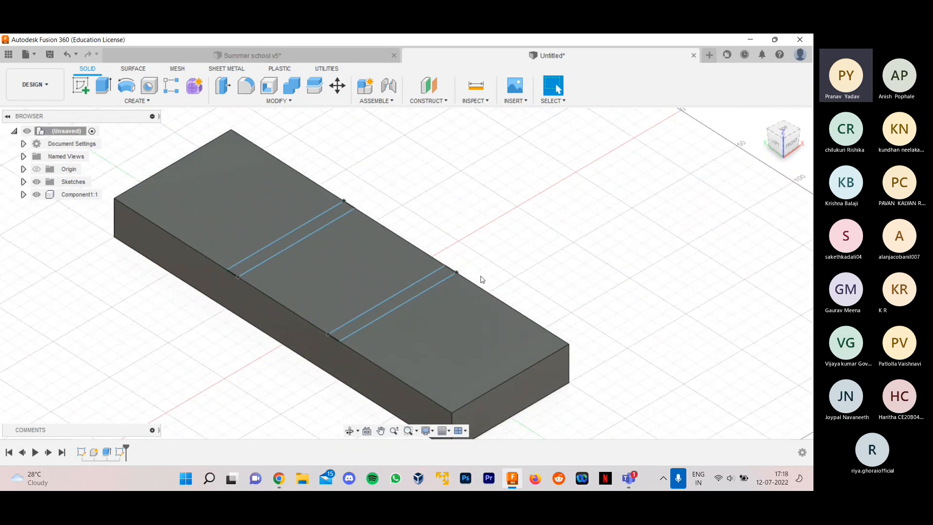
scroll(521, 245, "down", 3)
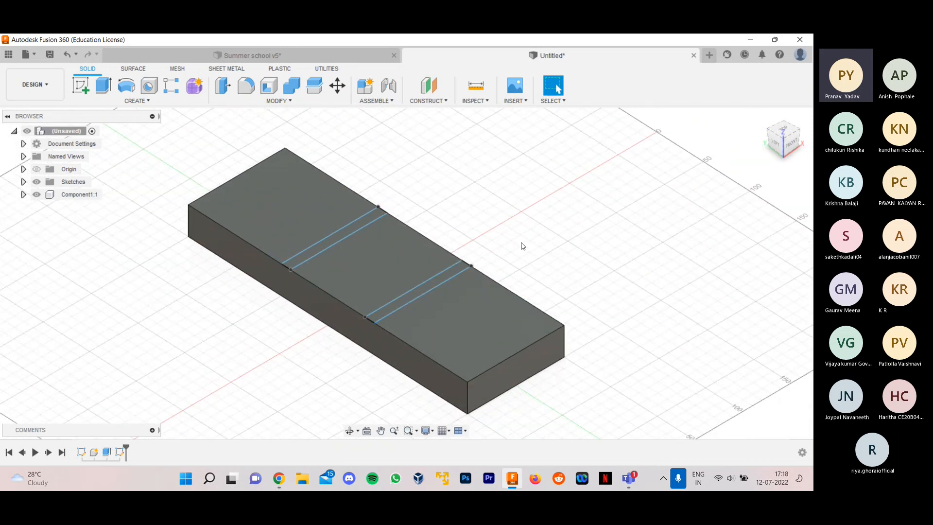
scroll(180, 156, "down", 1)
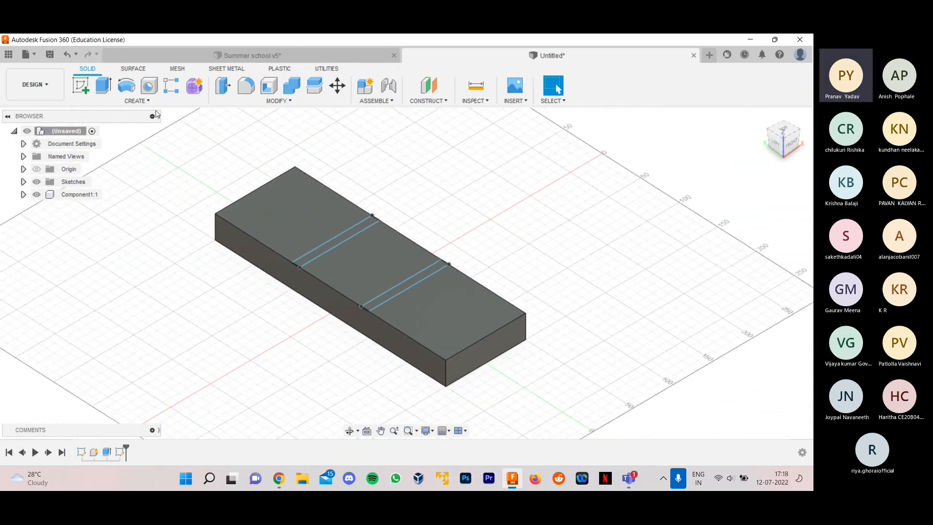
- Check the red reference base, and begin an Extrude of both strip profiles with an upward distance of 100 mm
left_click(307, 57)
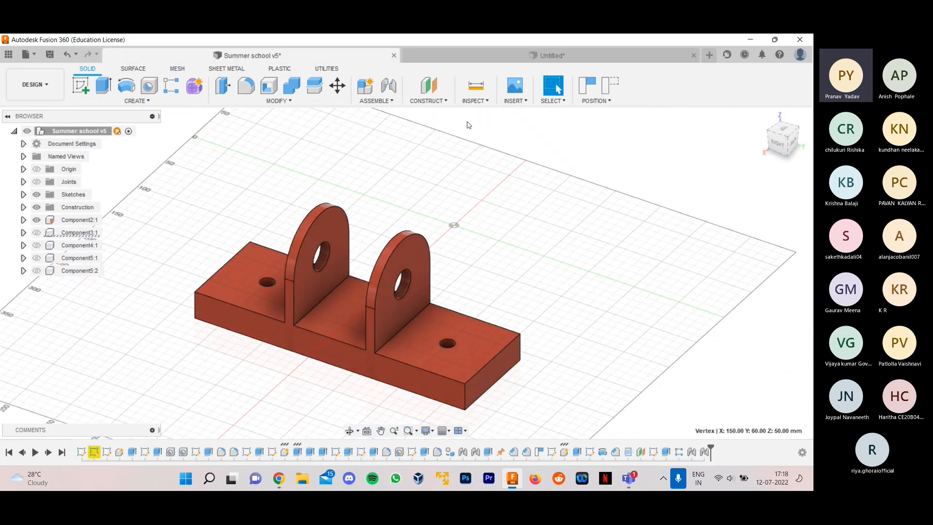
left_click(486, 56)
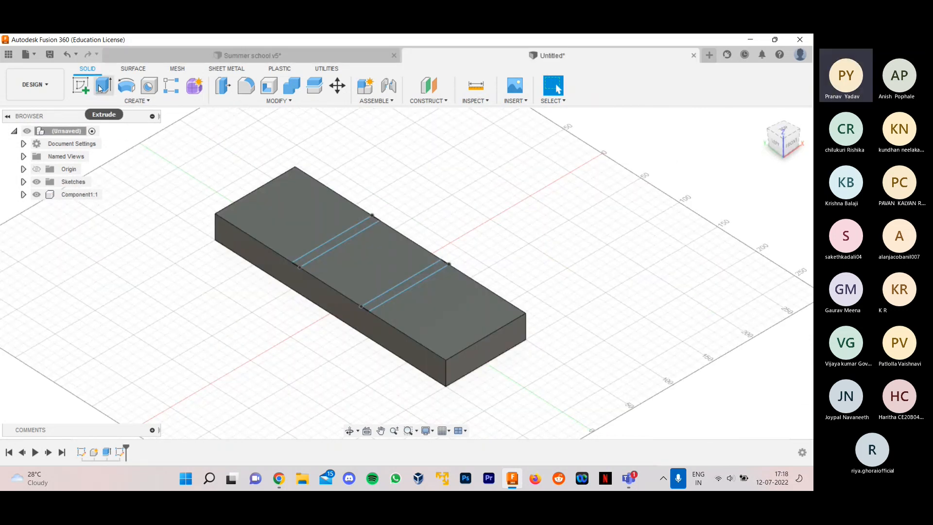
left_click(103, 85)
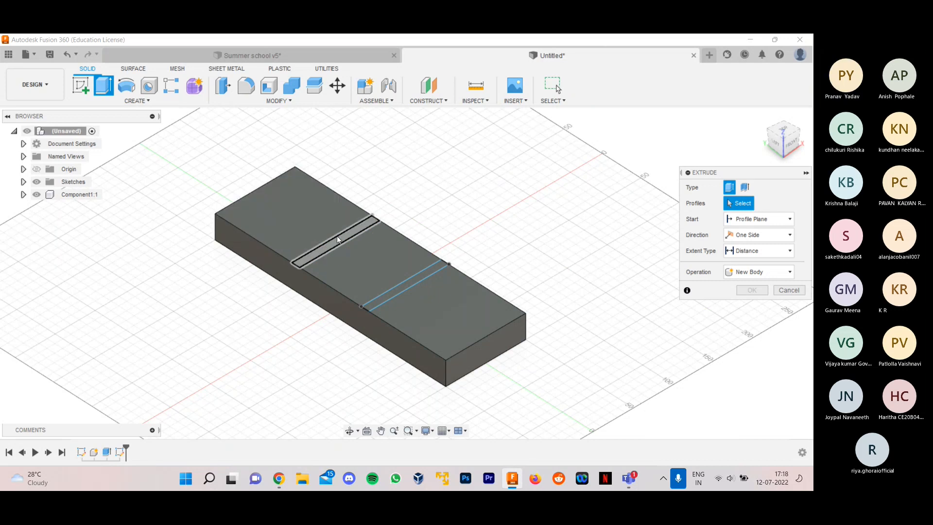
left_click(337, 235)
left_click(409, 282)
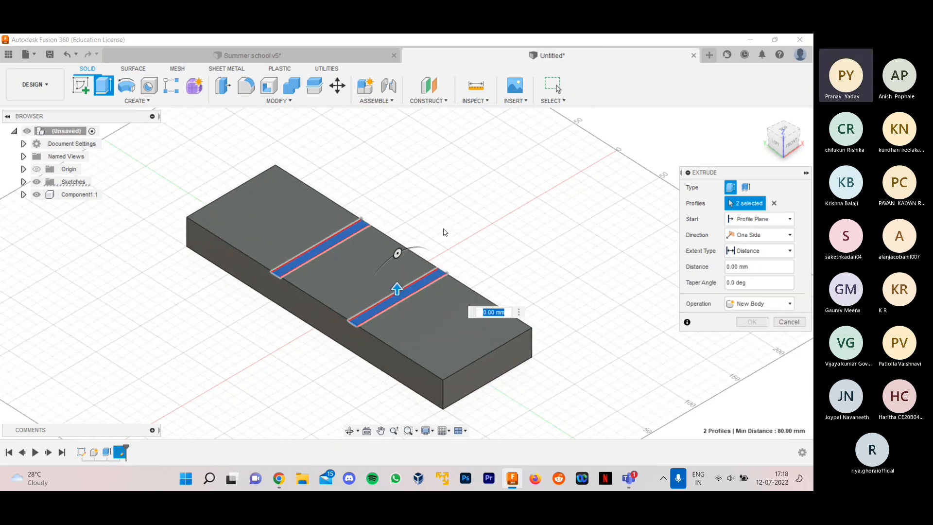
left_click_drag(395, 290, 394, 194)
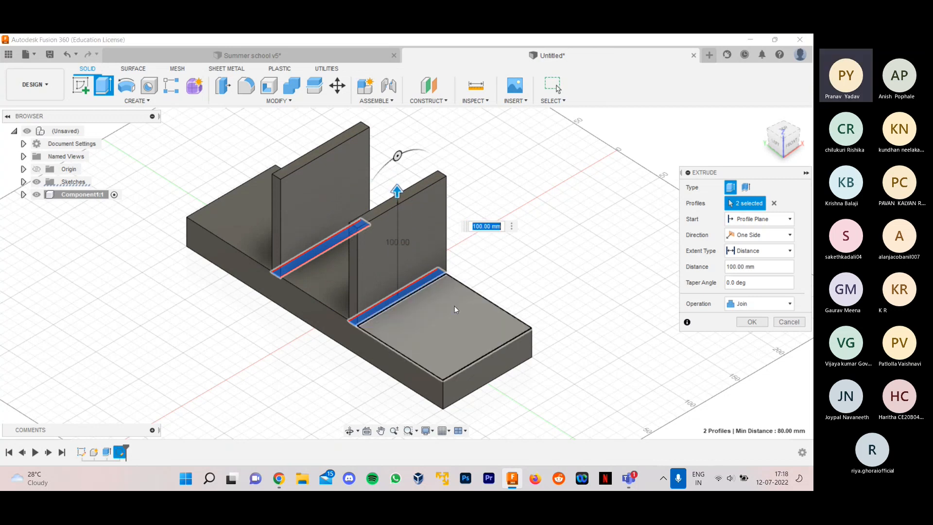
- Keep the extrusion's operation as Join and complete the two upright plates
scroll(508, 251, "down", 1)
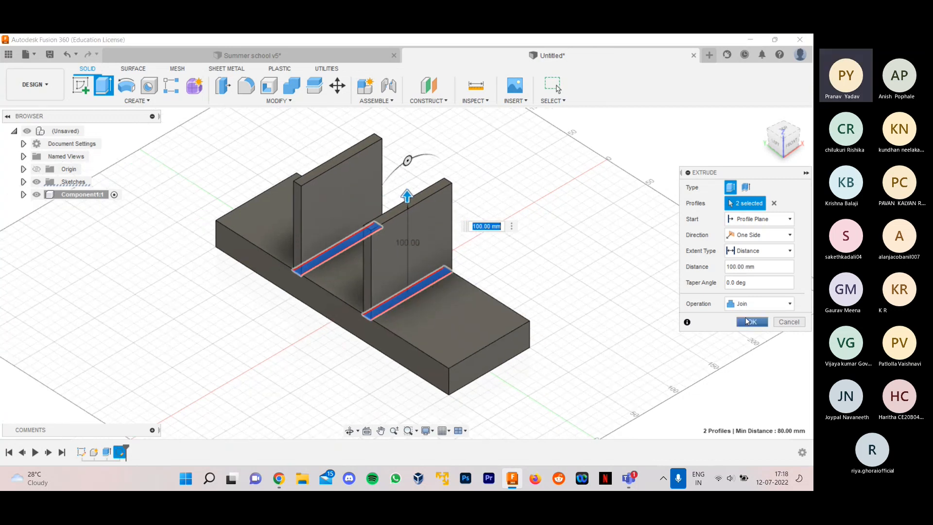
scroll(525, 254, "up", 1)
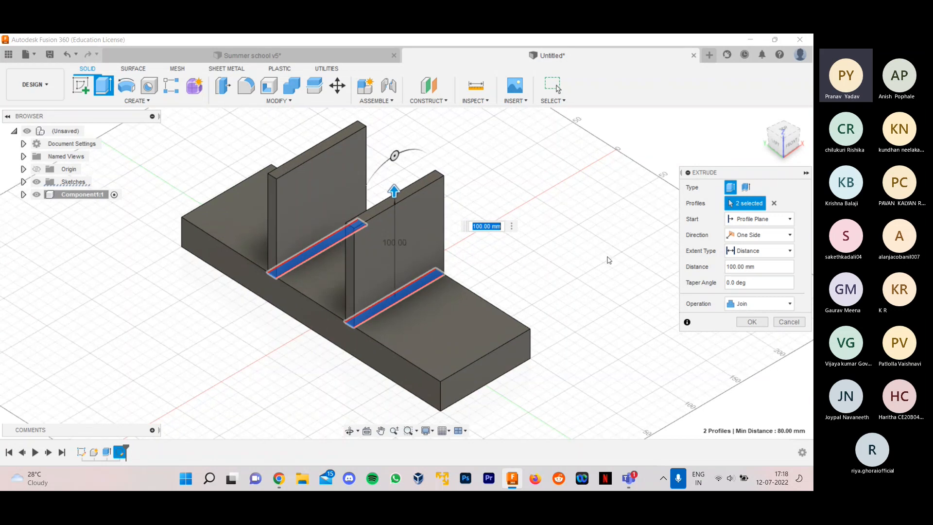
left_click(745, 305)
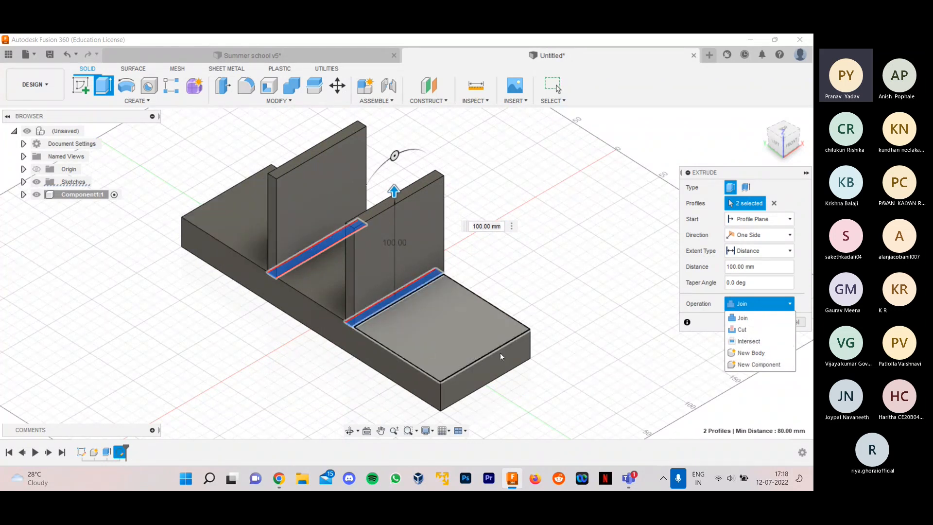
left_click(746, 320)
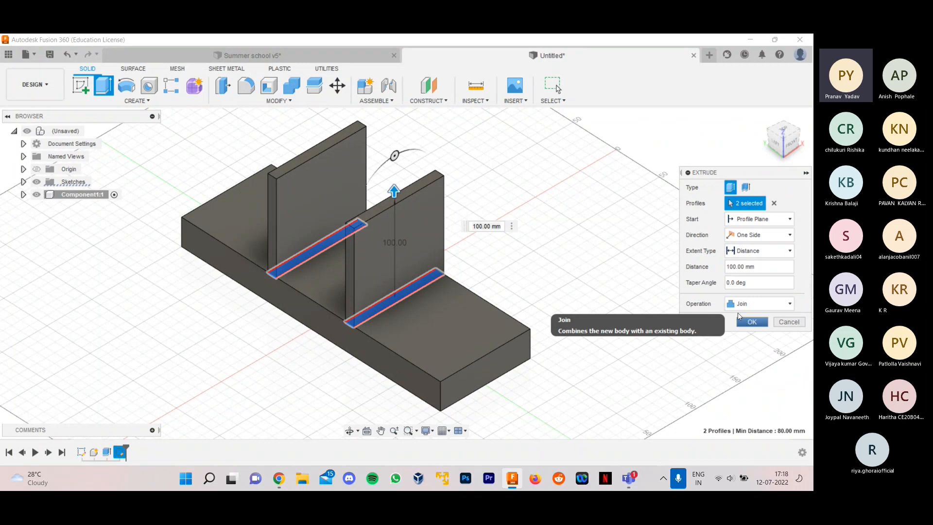
left_click(758, 304)
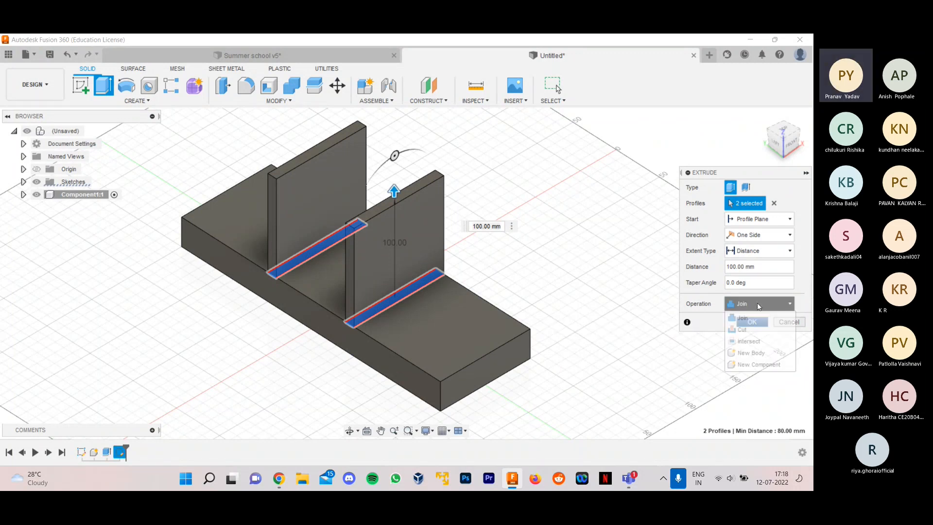
left_click(747, 308)
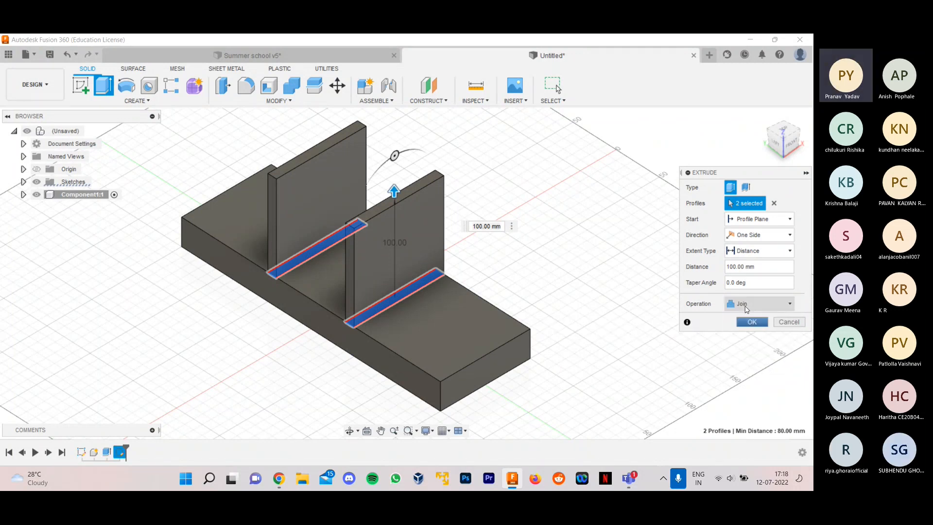
left_click(751, 322)
- Compare the two upright plates with the rounded lugs in the Summer school v5 design and return to the untitled design
middle_click_drag(569, 239, 580, 245, "shift")
scroll(537, 274, "down", 1)
left_click(330, 59)
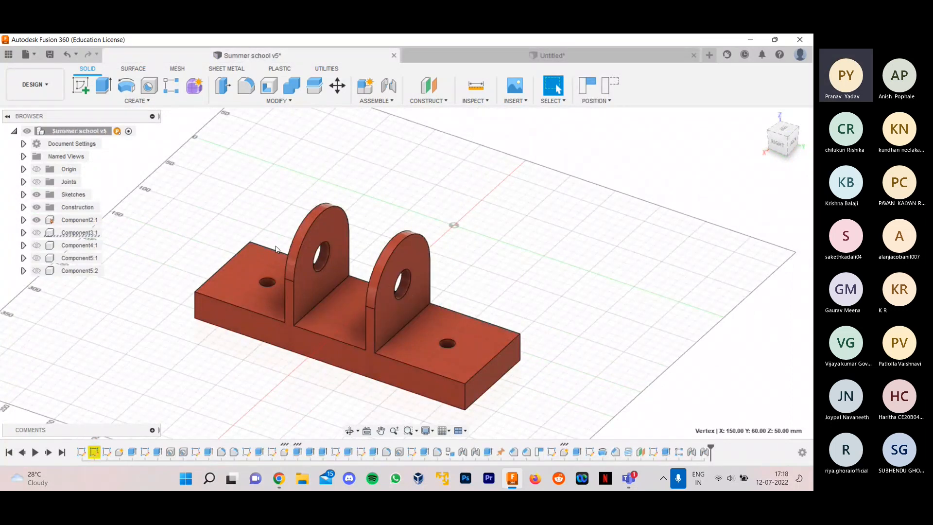
left_click(549, 56)
scroll(535, 272, "down", 1)
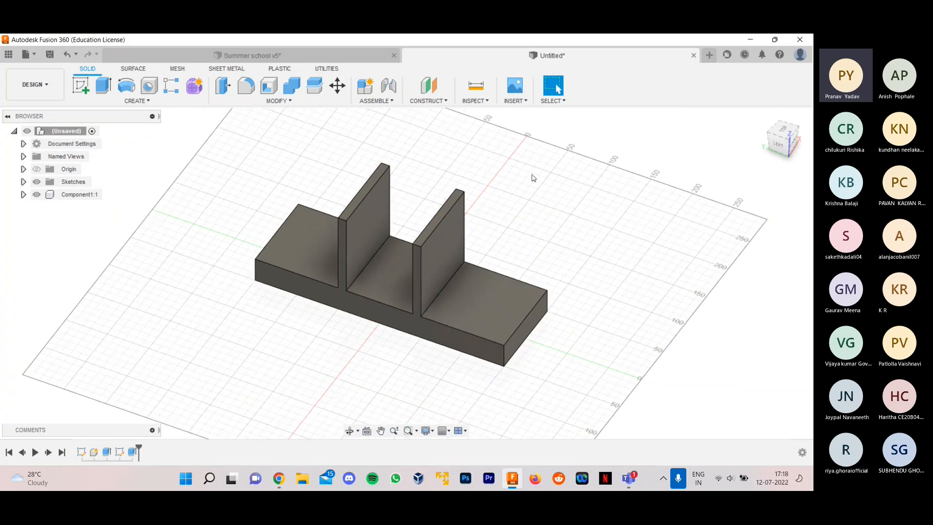
scroll(532, 195, "up", 1)
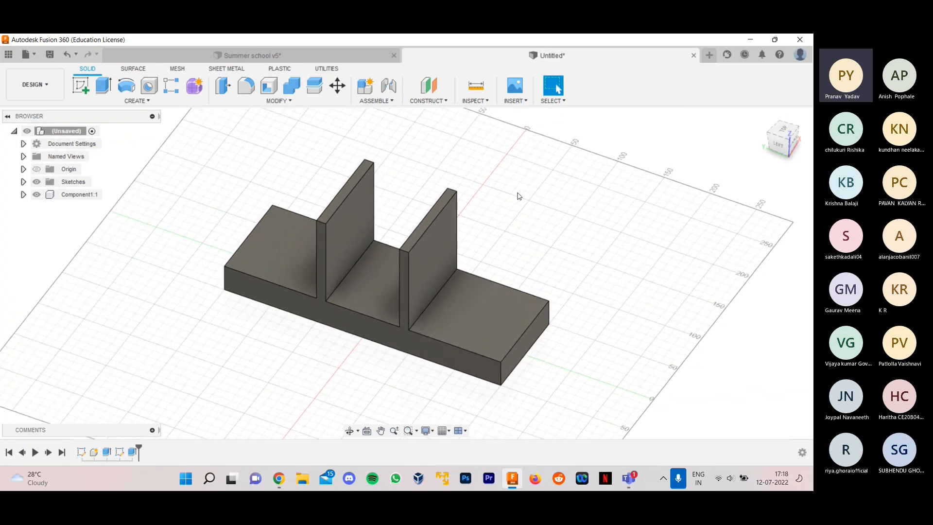
left_click(269, 99)
left_click(270, 100)
left_click(156, 101)
left_click(245, 102)
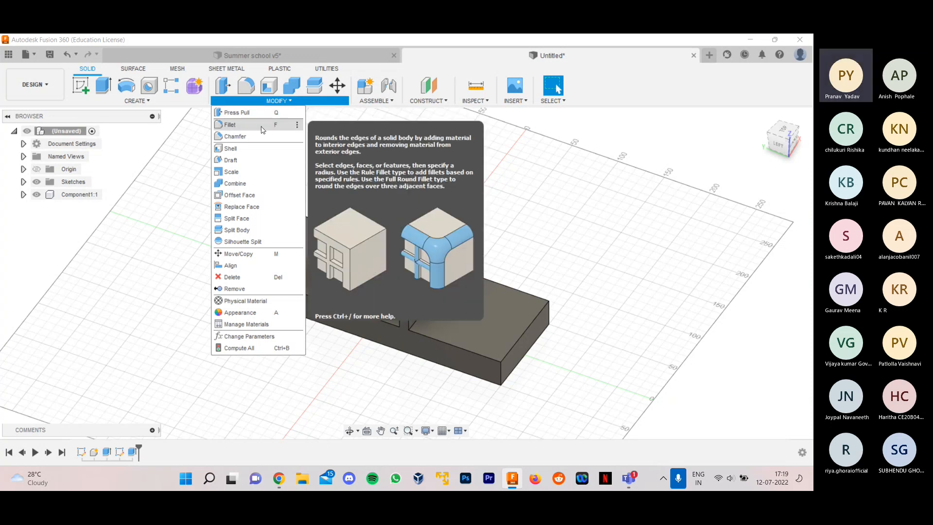
key("Escape")
- Fillet one short top corner edge of the nearer upright plate with a constant 50 mm radius
key("f")
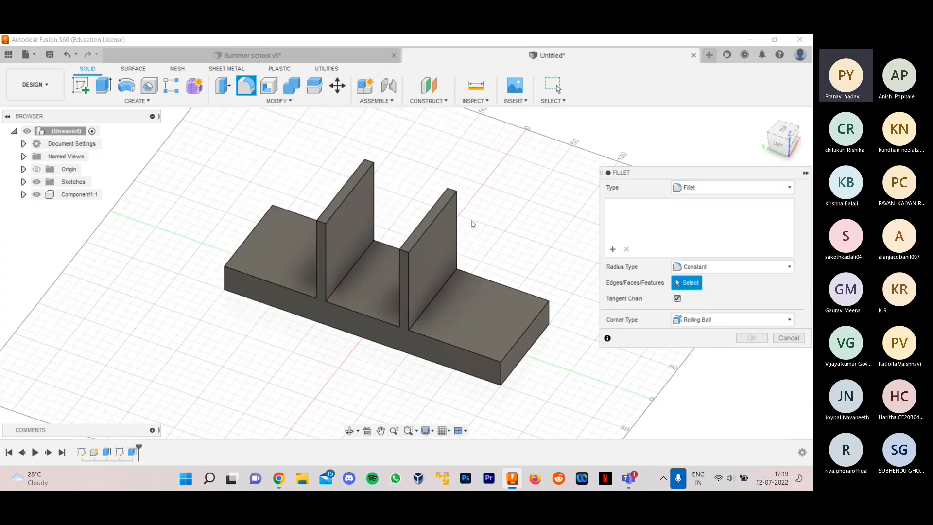
scroll(438, 216, "up", 2)
scroll(393, 275, "up", 3)
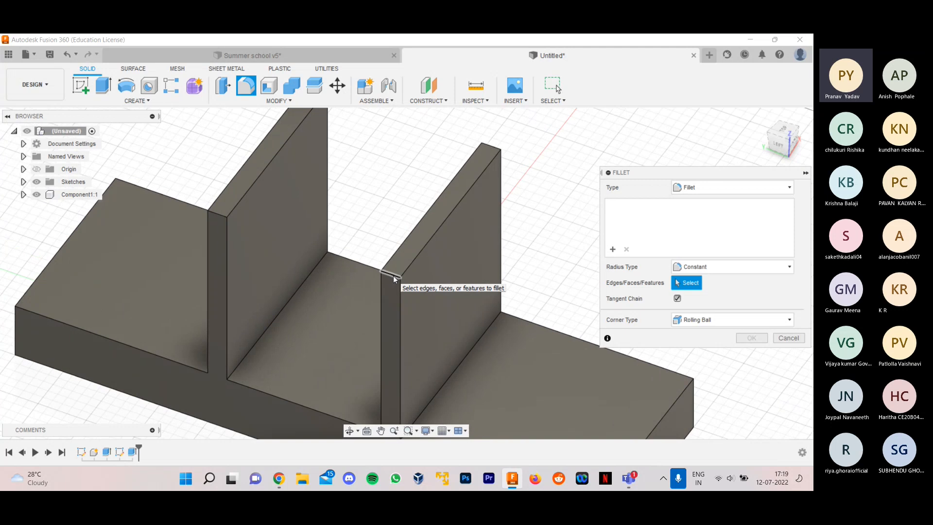
left_click(393, 276)
left_click_drag(392, 275, 458, 261)
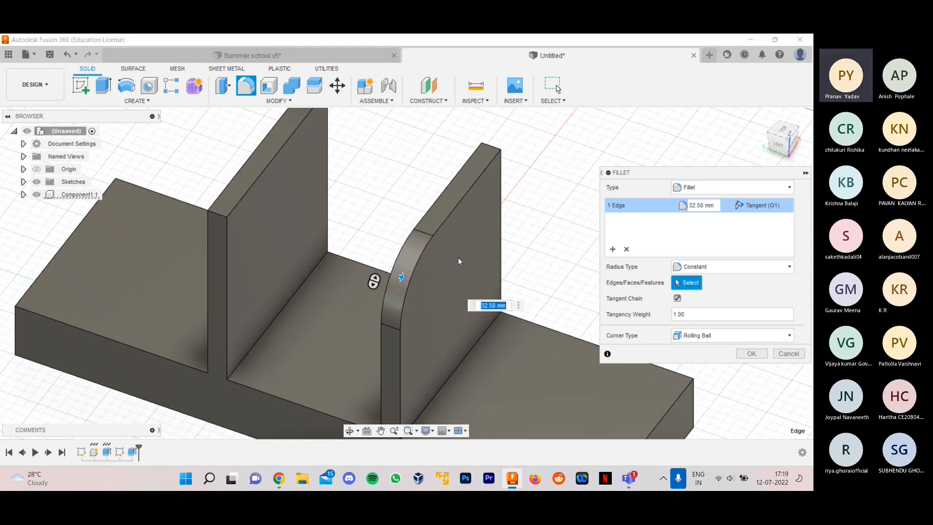
middle_click_drag(546, 208, 470, 172, "shift")
scroll(469, 172, "up", 2)
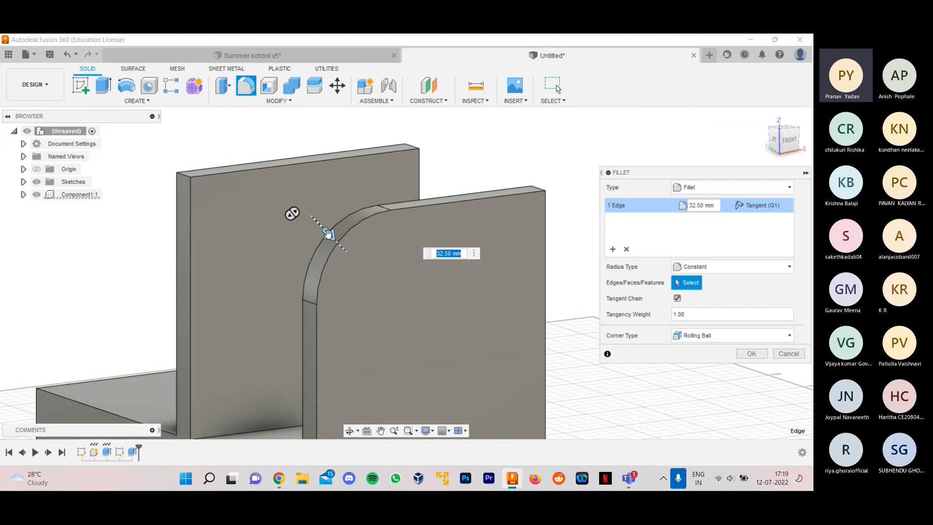
left_click_drag(328, 234, 342, 243)
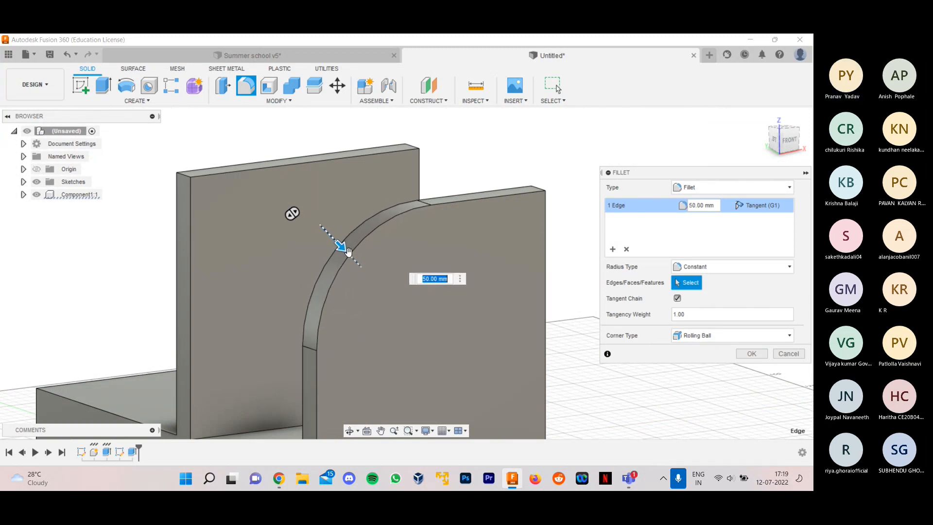
scroll(398, 286, "down", 2)
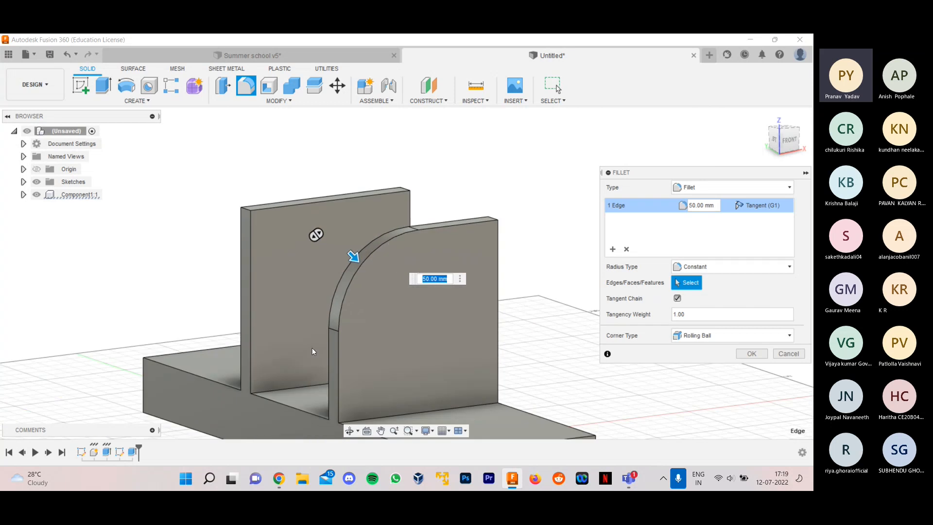
scroll(381, 369, "down", 4)
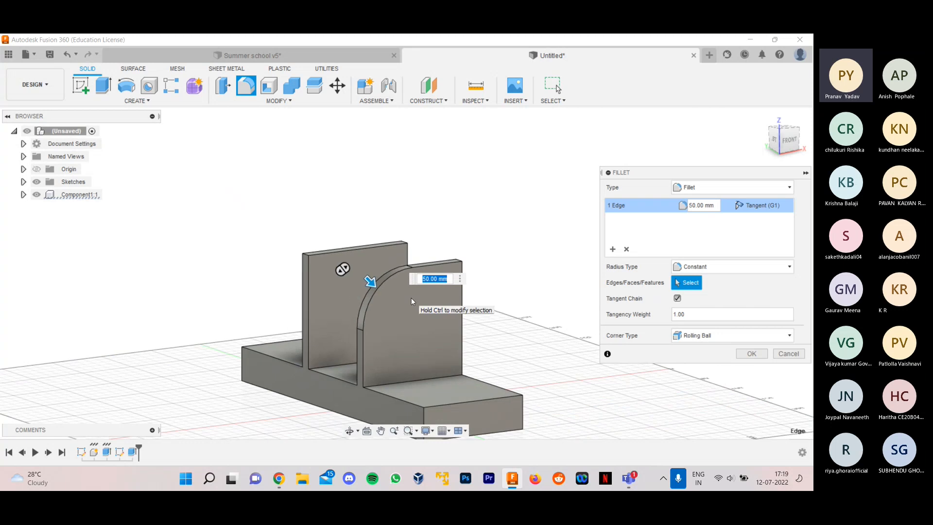
scroll(439, 354, "down", 3)
middle_click_drag(497, 337, 456, 405, "shift")
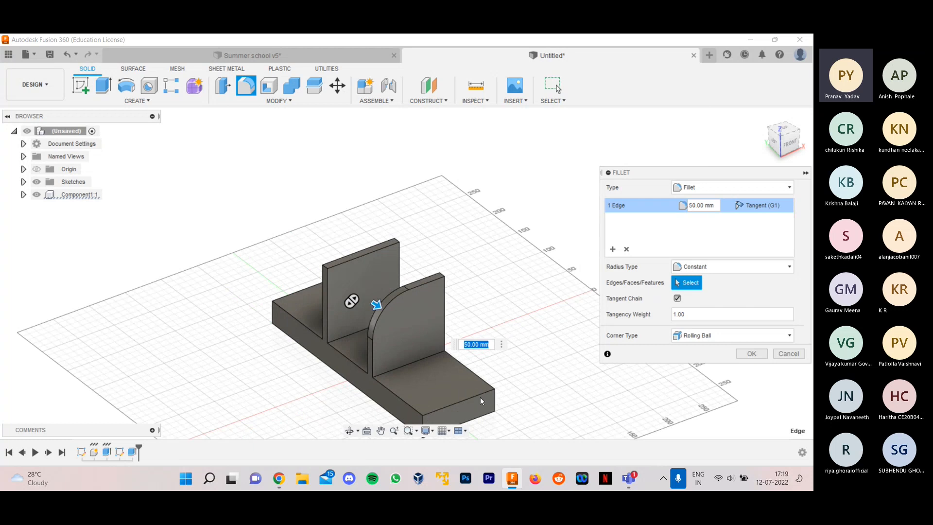
scroll(404, 313, "up", 2)
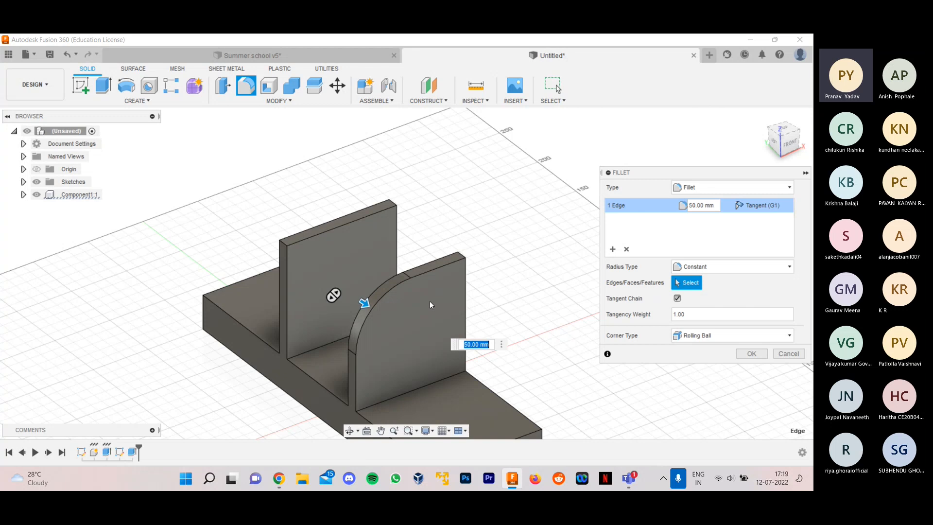
left_click(745, 351)
- Fillet the remaining three short top corner edges of the two upright plates with a 50 mm radius
middle_click_drag(610, 279, 546, 291, "shift")
scroll(488, 299, "down", 1)
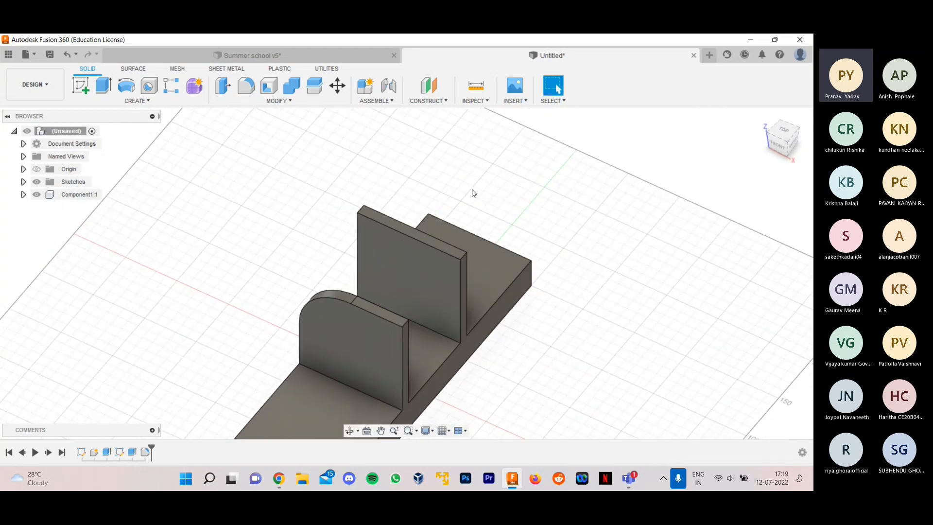
left_click(244, 92)
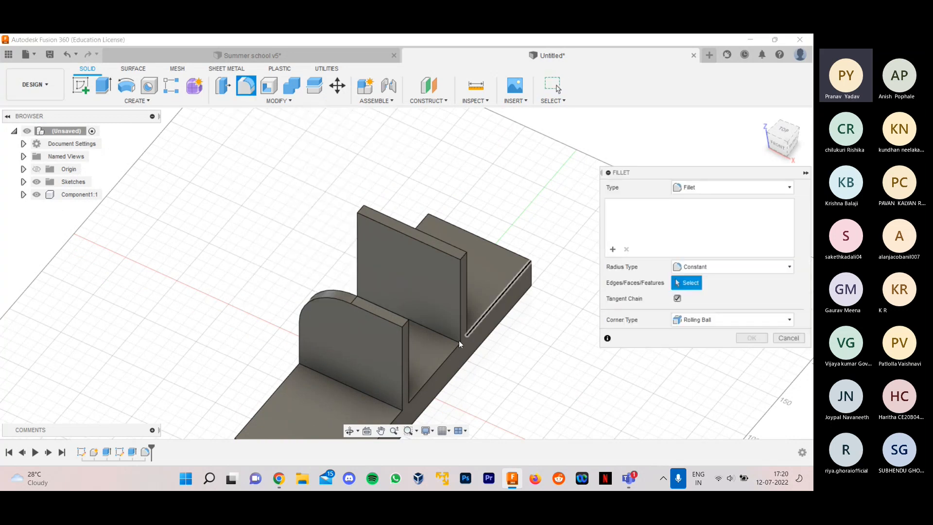
scroll(397, 323, "up", 2)
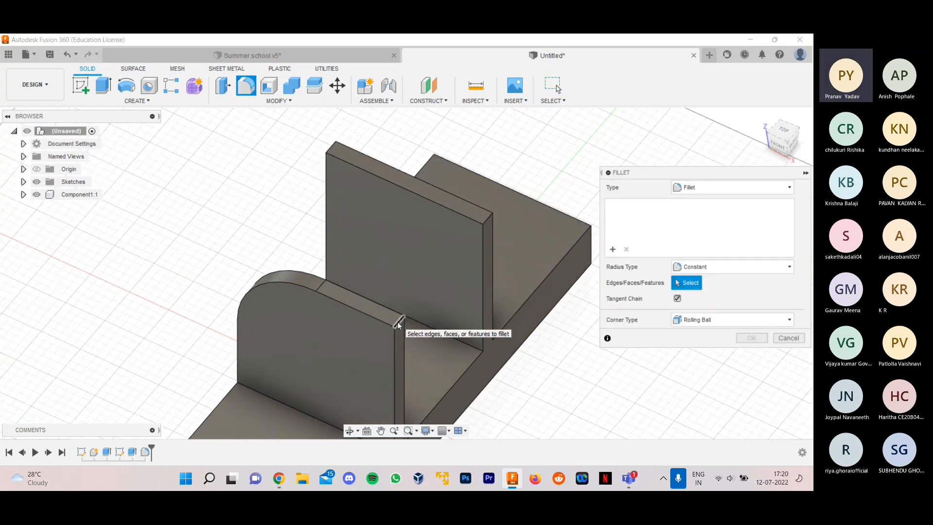
left_click(398, 322)
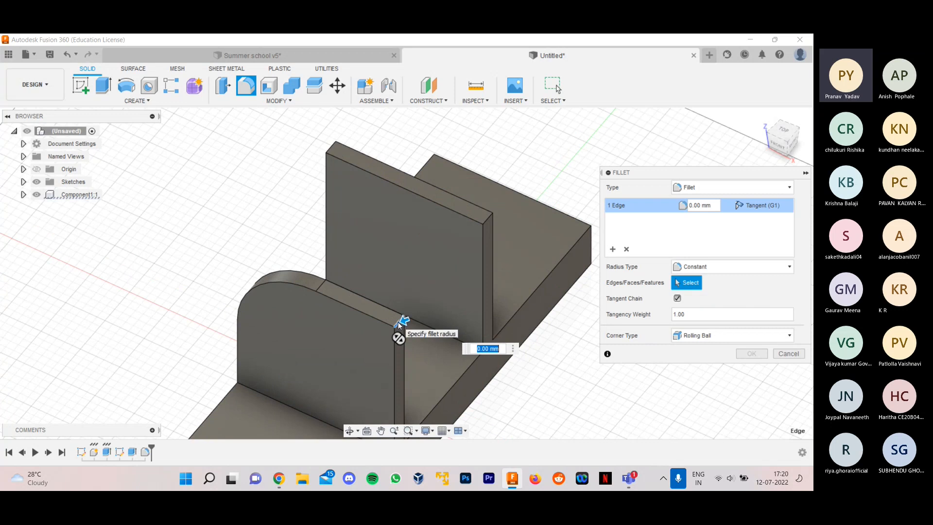
left_click(486, 218)
left_click(335, 150)
scroll(333, 160, "down", 1)
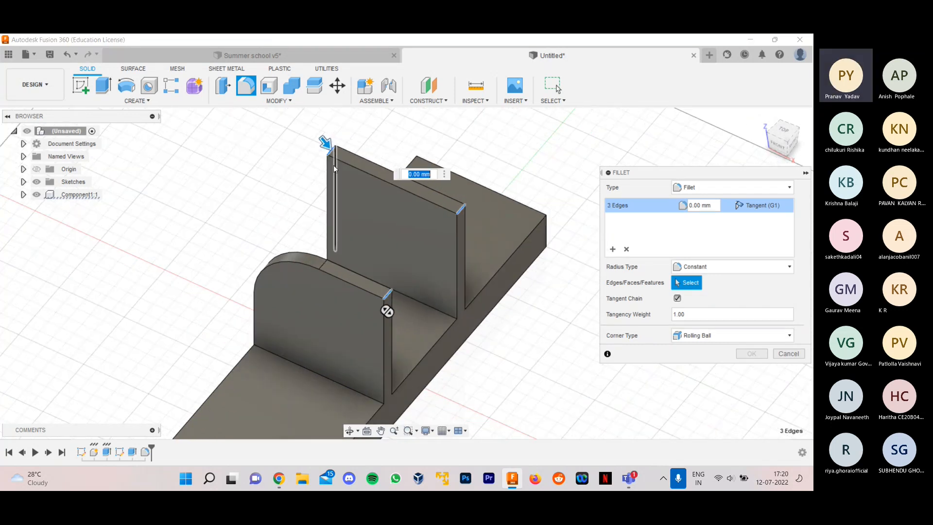
scroll(334, 159, "up", 1)
left_click_drag(327, 142, 345, 182)
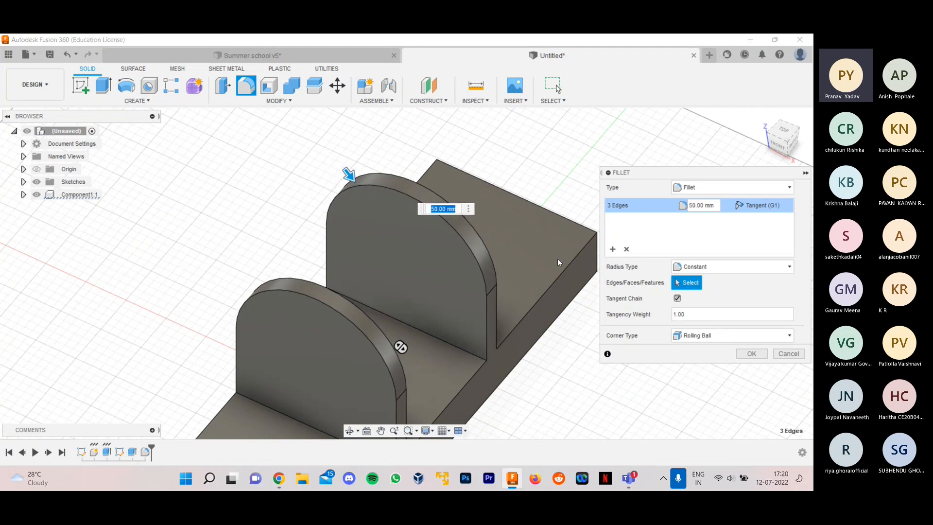
scroll(558, 261, "up", 1)
scroll(450, 295, "down", 3)
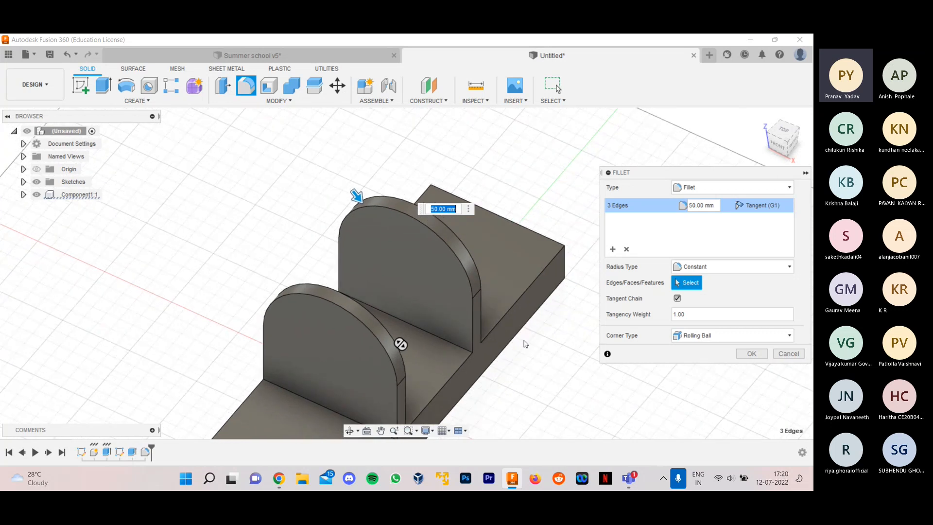
middle_click_drag(531, 343, 580, 320, "shift")
left_click(750, 353)
- Compare the rounded plates with the red base in the Summer school v5 design and return to the untitled design
scroll(450, 253, "down", 5)
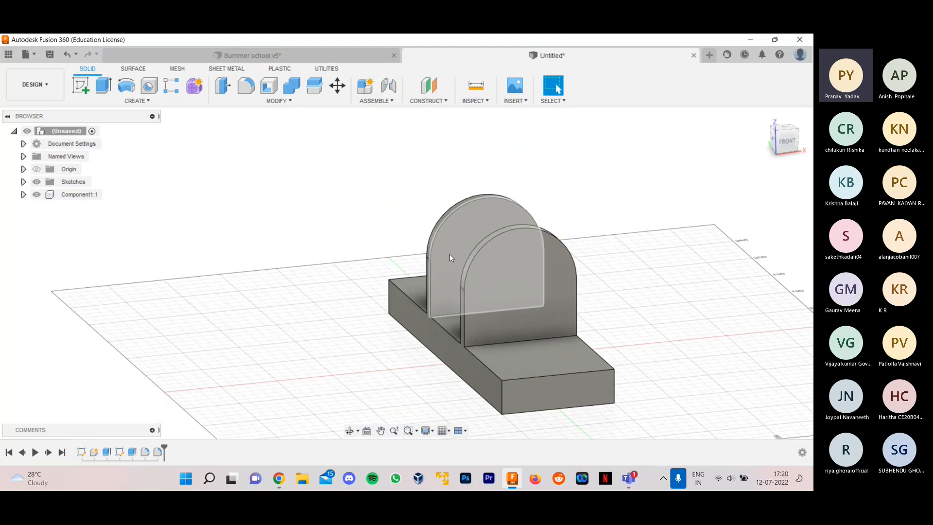
middle_click_drag(624, 272, 658, 304, "shift")
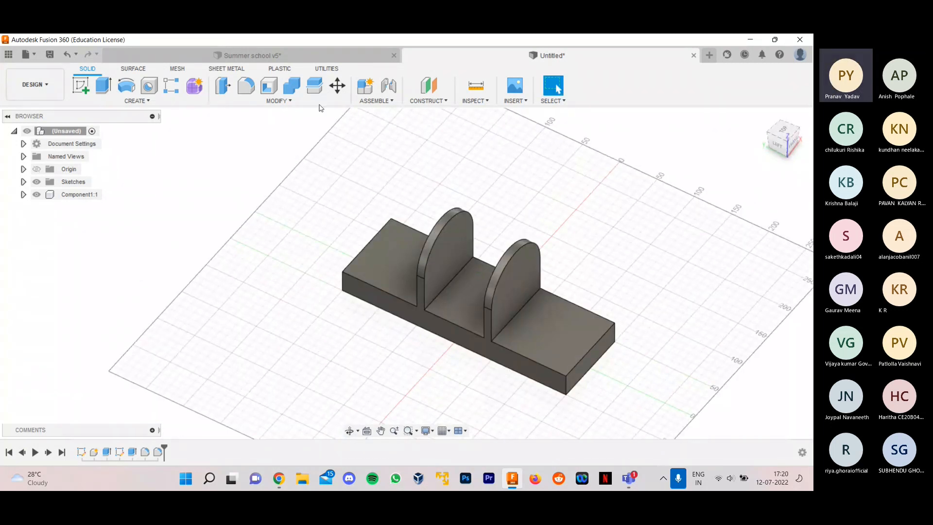
left_click(326, 65)
left_click(325, 59)
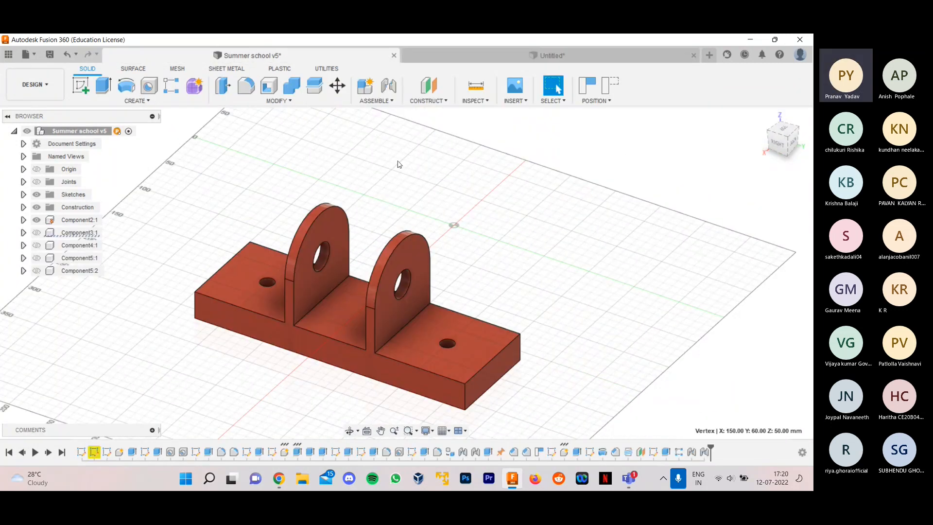
left_click(452, 56)
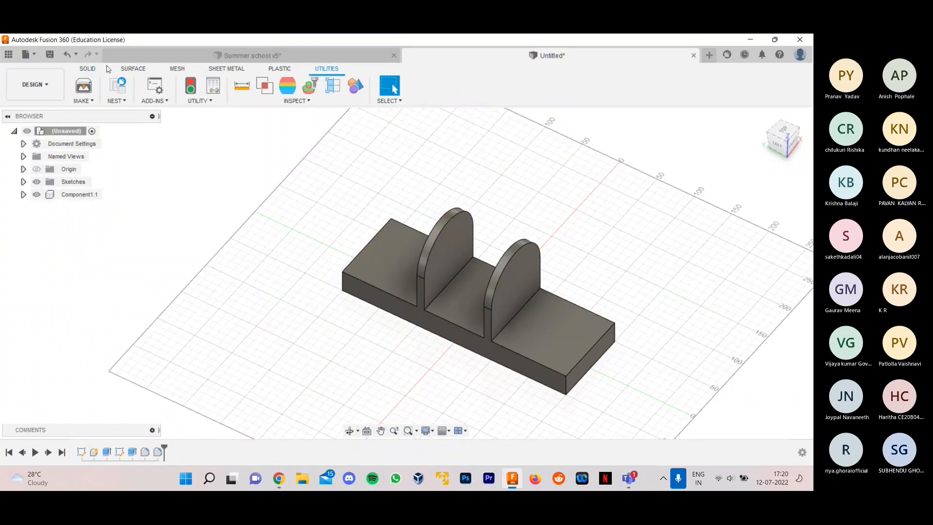
left_click(86, 84)
left_click(89, 70)
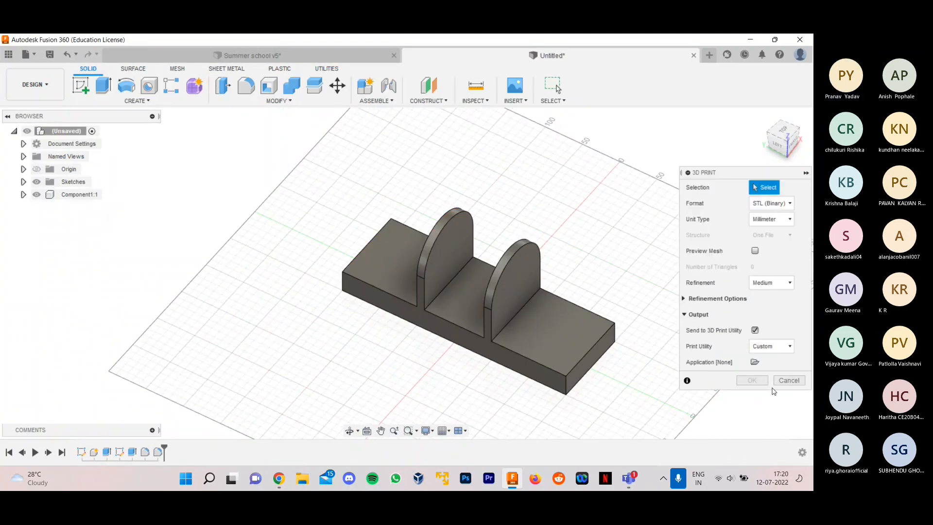
left_click(788, 380)
- Check the holes in the red reference base's lugs and end sections, and return to the untitled design
left_click(295, 61)
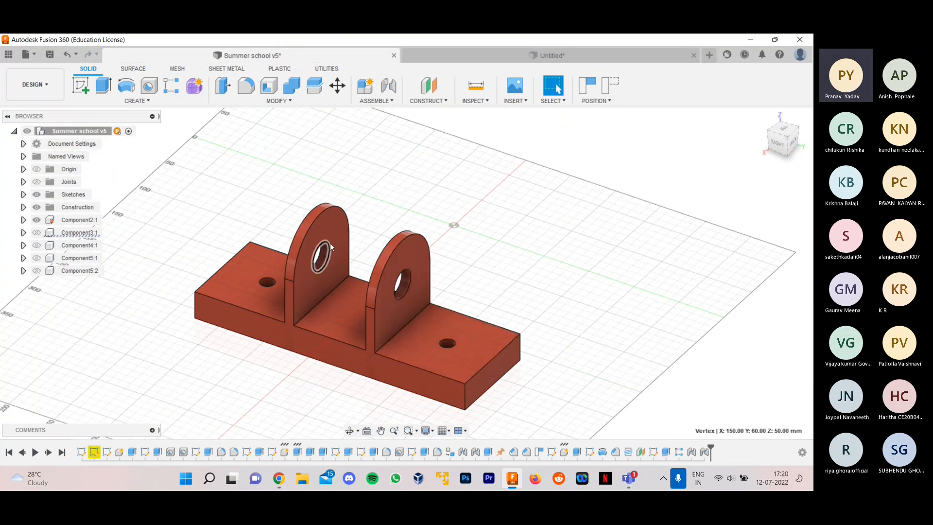
left_click(518, 58)
scroll(329, 257, "down", 2)
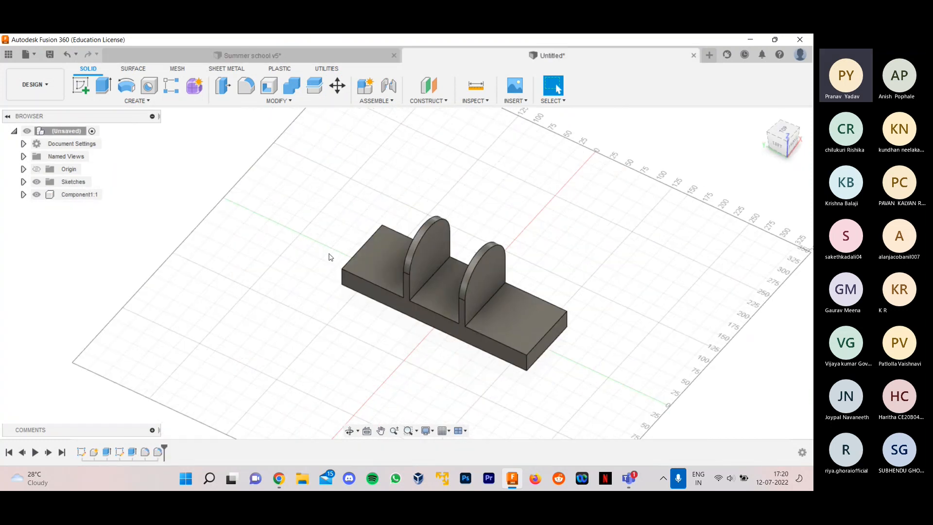
scroll(623, 255, "up", 2)
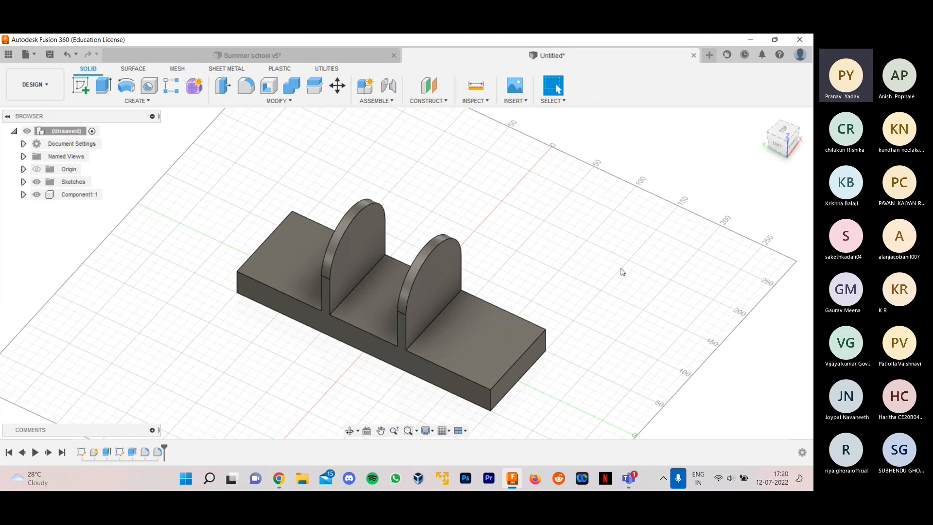
- Start a simple Hole and place it near the middle of the base's top face beside the nearer plate
left_click(150, 87)
scroll(572, 304, "up", 1)
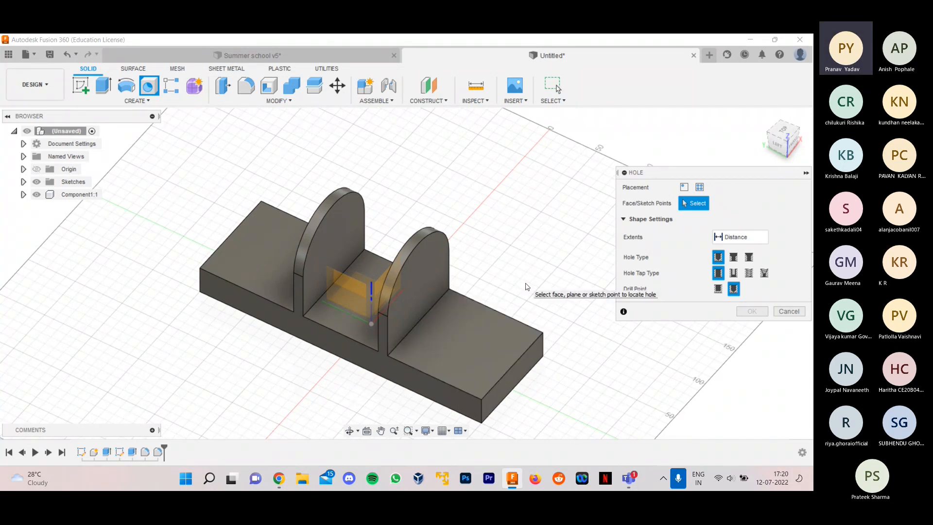
left_click(464, 348)
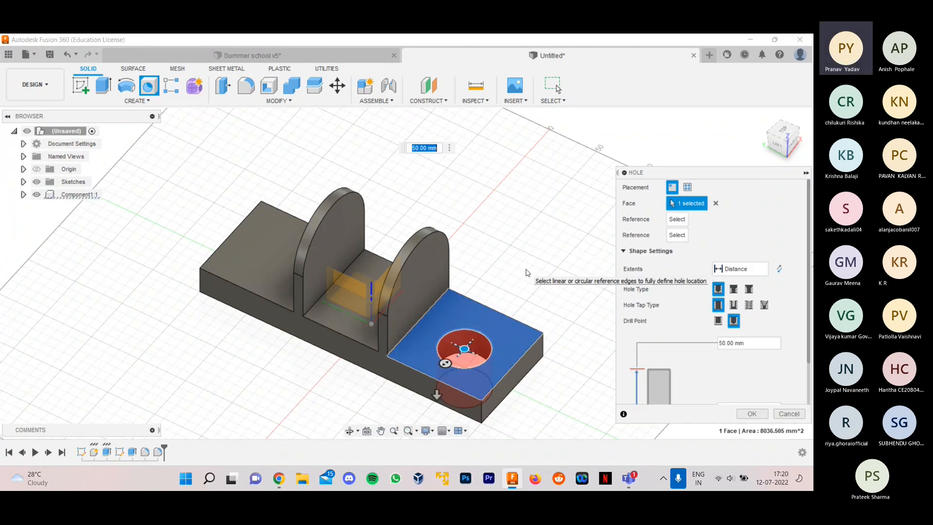
mouse_move(527, 273)
middle_mouse_down("shift")
mouse_move(500, 256)
mouse_move(500, 217)
mouse_move(526, 233)
mouse_move(527, 261)
middle_mouse_up("shift")
scroll(256, 375, "down", 2)
scroll(550, 385, "up", 1)
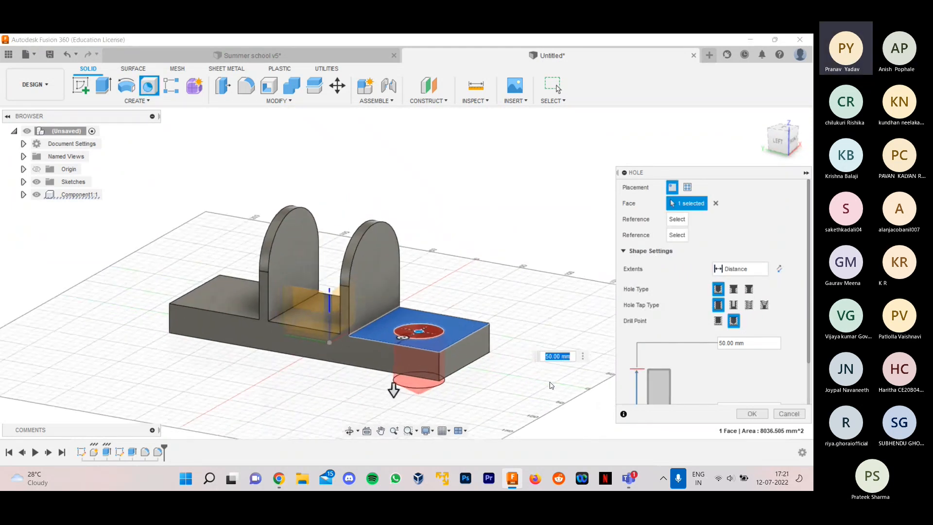
scroll(551, 385, "up", 2)
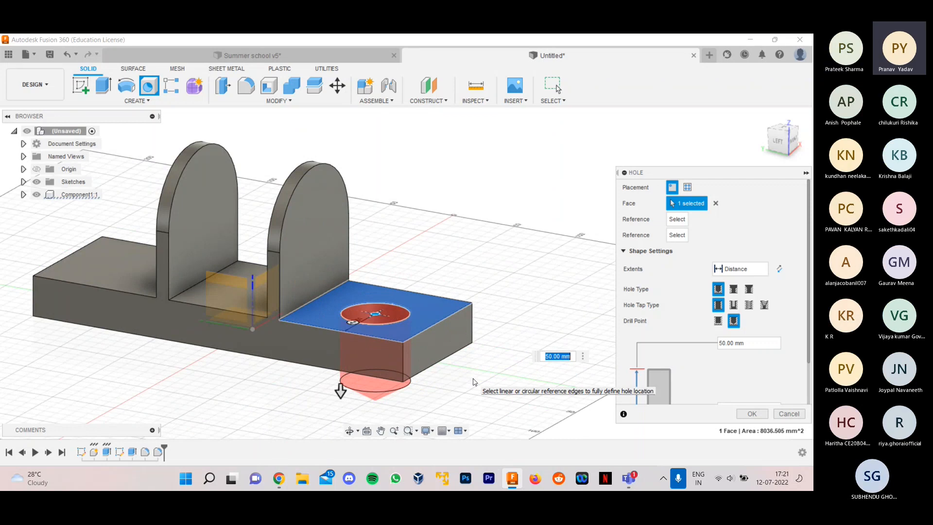
middle_click_drag(466, 366, 490, 284, "shift")
scroll(489, 285, "up", 2)
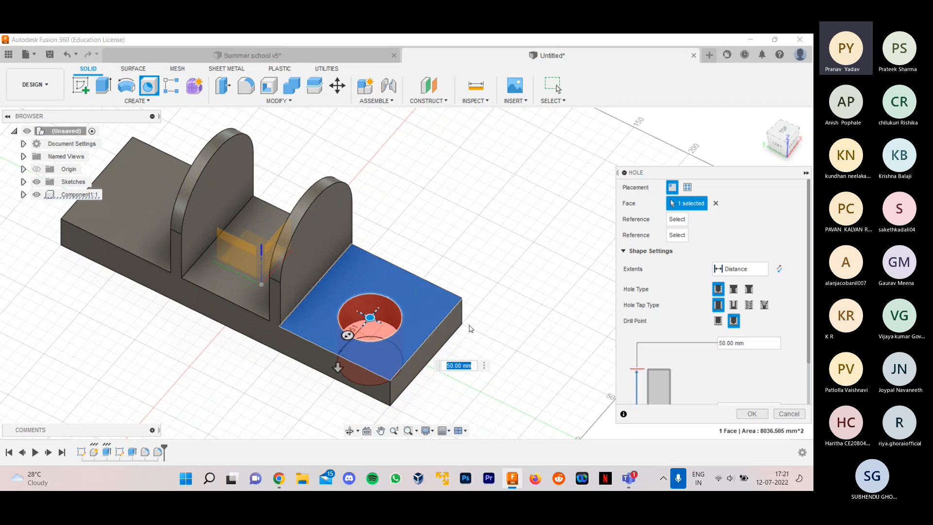
- Set the hole's diameter to 15 mm
left_click_drag(348, 335, 363, 322)
scroll(365, 332, "up", 2)
scroll(365, 328, "up", 1)
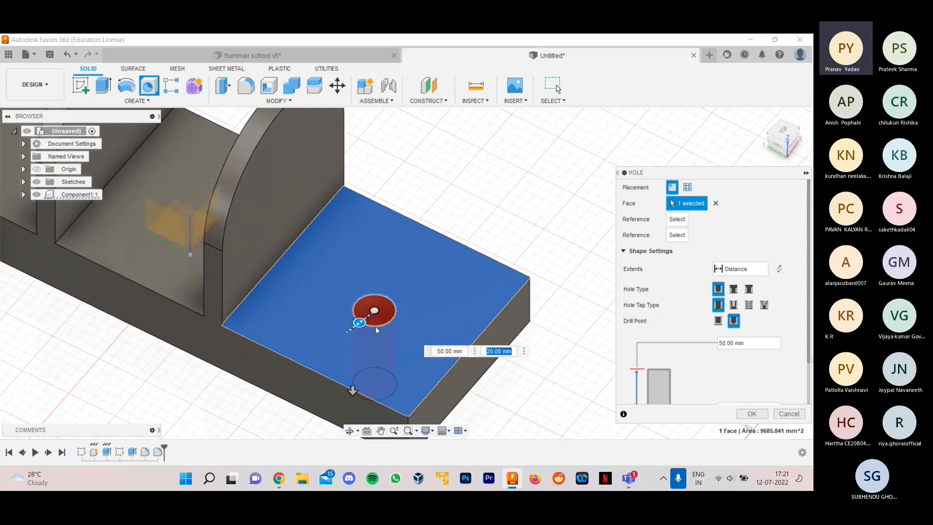
type("15")
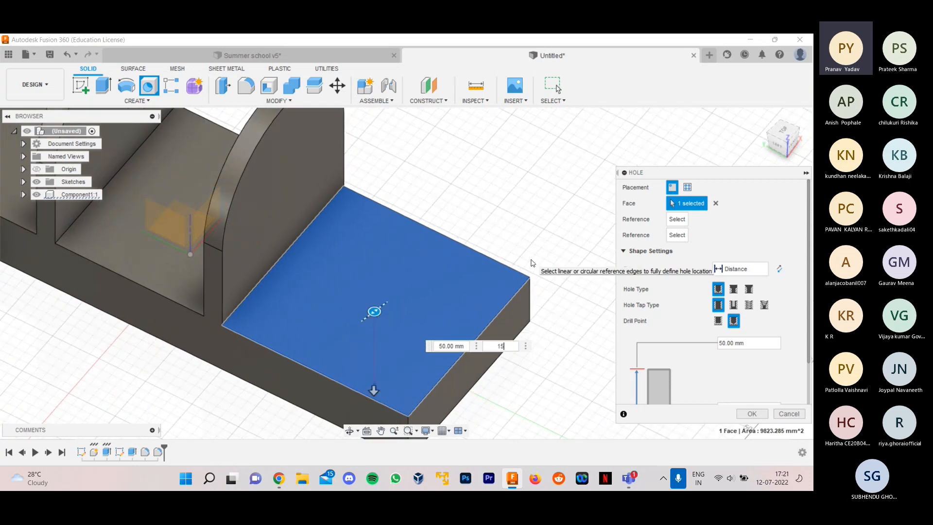
scroll(377, 292, "down", 1)
scroll(377, 292, "down", 2)
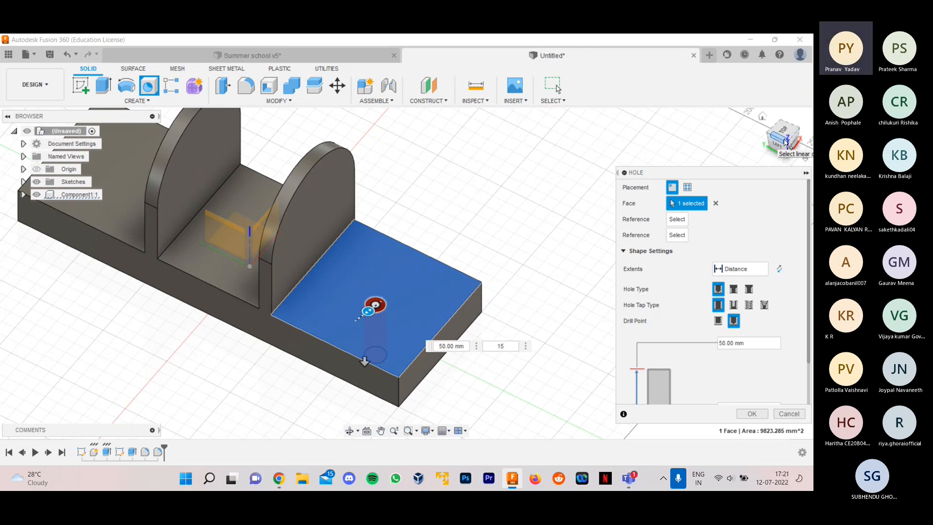
left_click(786, 144)
mouse_move(783, 138)
left_mouse_down()
mouse_move(721, 138)
mouse_move(797, 146)
mouse_move(787, 129)
mouse_move(801, 144)
mouse_move(781, 145)
left_mouse_up()
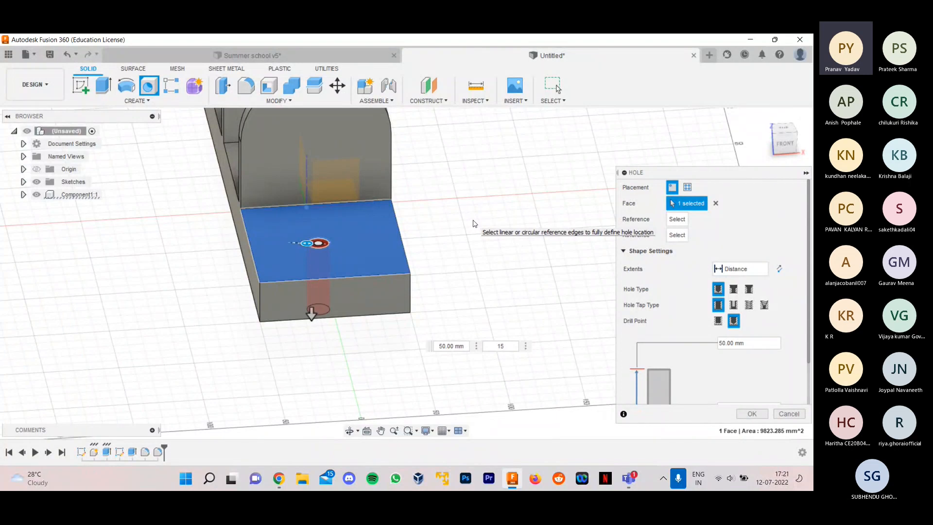
middle_click_drag(472, 216, 478, 241, "shift")
scroll(504, 270, "down", 4)
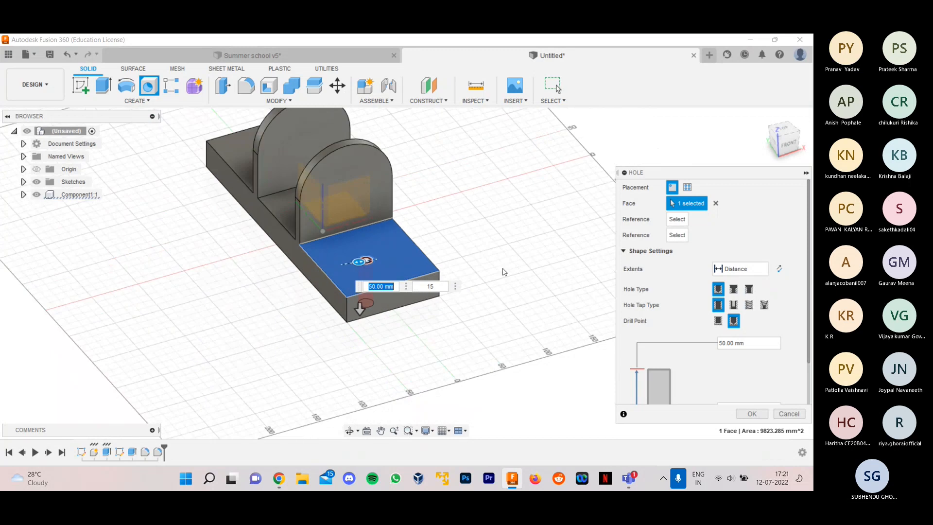
scroll(462, 194, "up", 1)
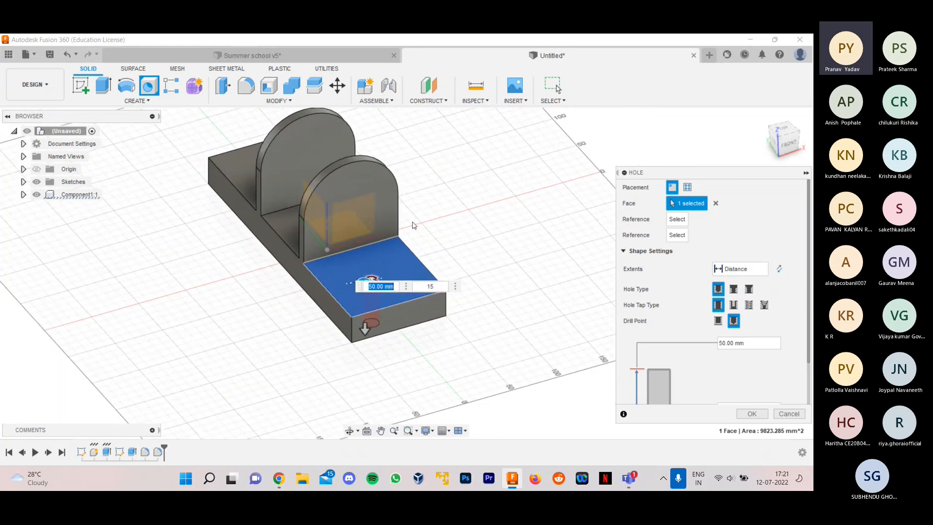
- Move the 15 mm hole to the centre of the selected end face on the base and create it
middle_click_drag(409, 225, 431, 232, "shift")
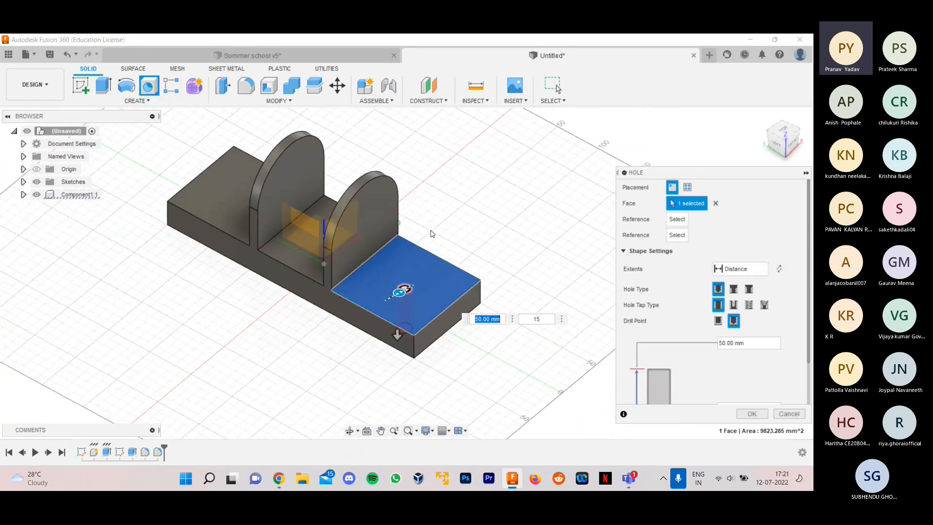
scroll(438, 276, "up", 2)
scroll(438, 276, "up", 1)
scroll(526, 250, "down", 3)
scroll(500, 272, "up", 4)
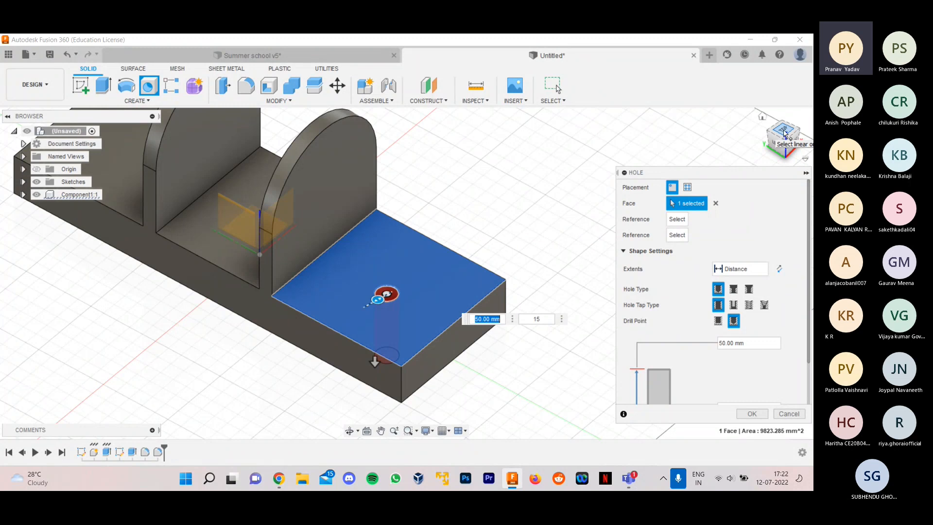
left_click_drag(780, 135, 775, 146)
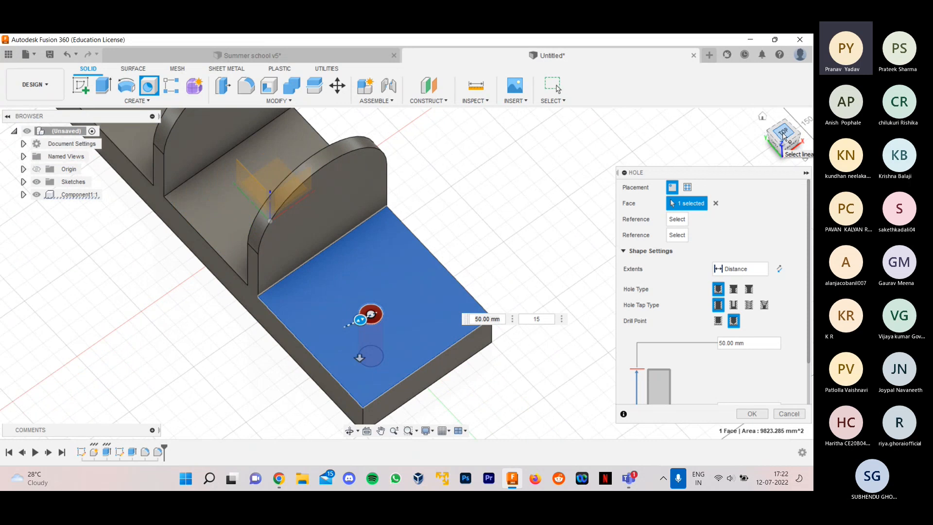
left_click(783, 135)
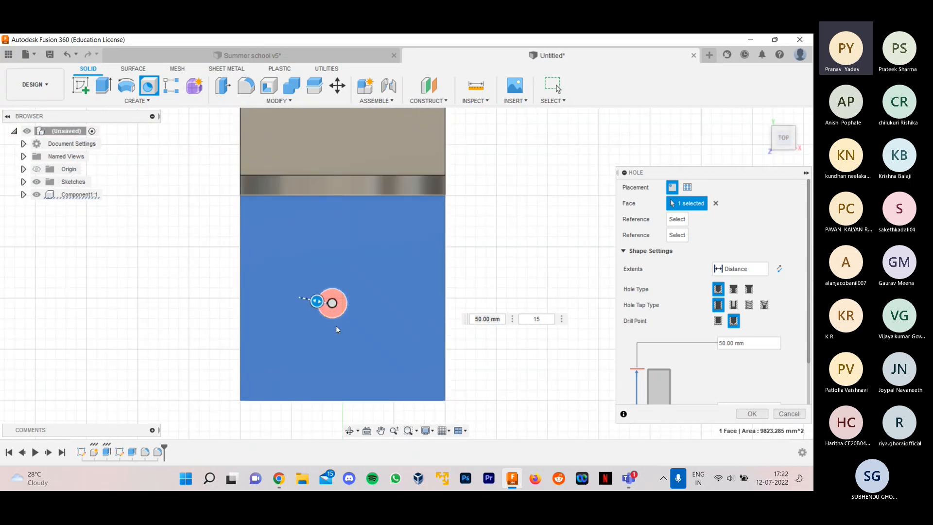
mouse_move(331, 300)
left_mouse_down()
mouse_move(352, 287)
mouse_move(419, 302)
mouse_move(356, 292)
mouse_move(415, 290)
mouse_move(344, 294)
left_mouse_up()
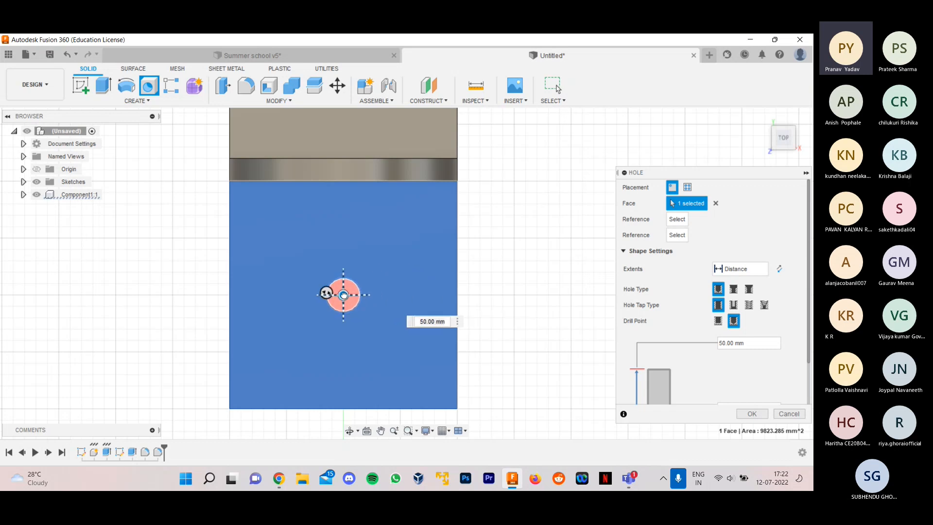
middle_click_drag(523, 247, 528, 270, "shift")
left_click(748, 413)
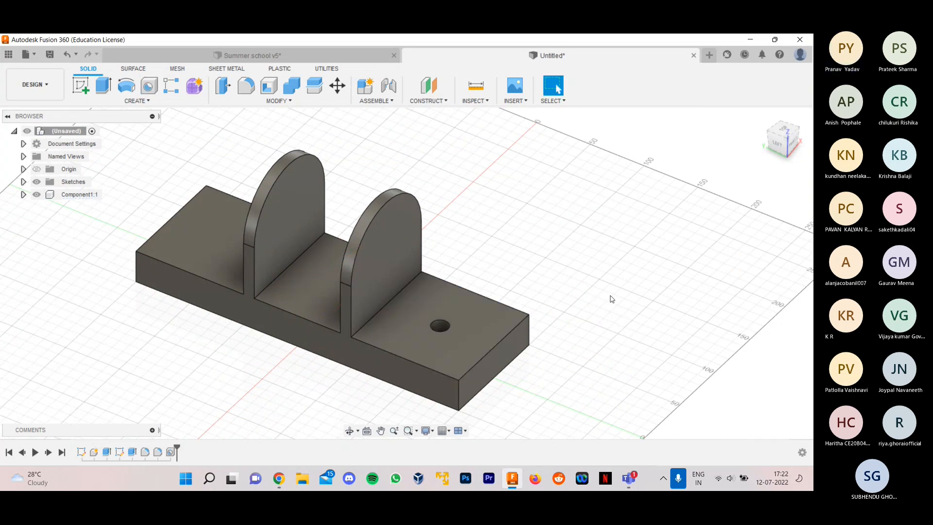
- Place a simple 15 mm Hole, 50 mm deep, near the middle of the base's opposite end face and view it from above
mouse_move(608, 292)
middle_mouse_down("shift")
mouse_move(595, 222)
mouse_move(604, 298)
mouse_move(625, 294)
middle_mouse_up("shift")
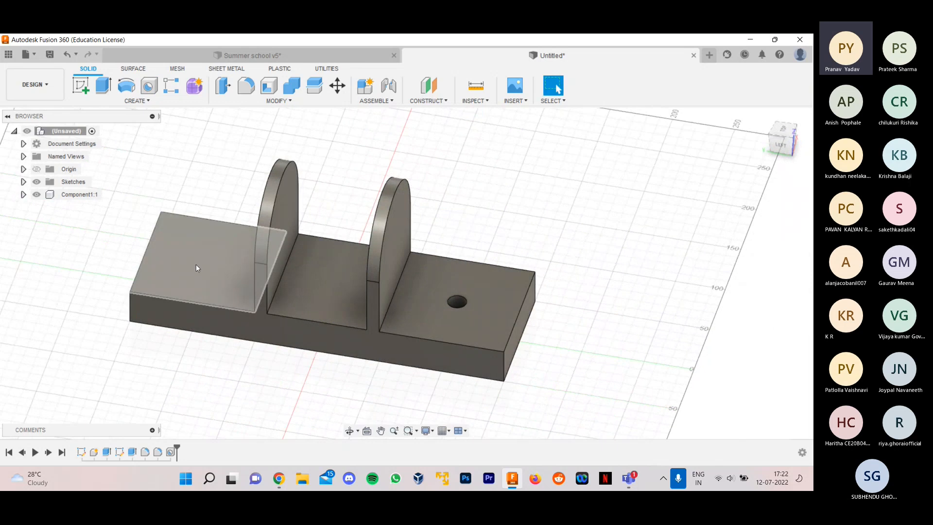
key("h")
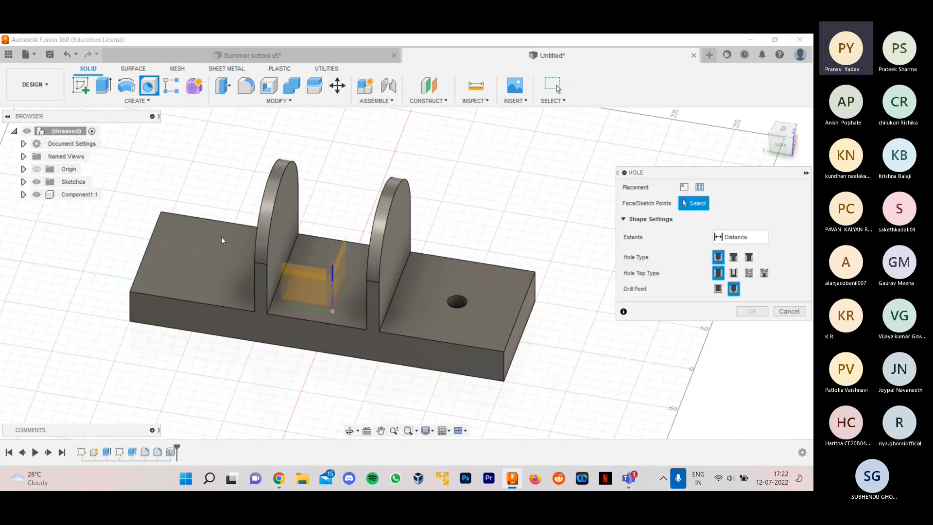
left_click(212, 263)
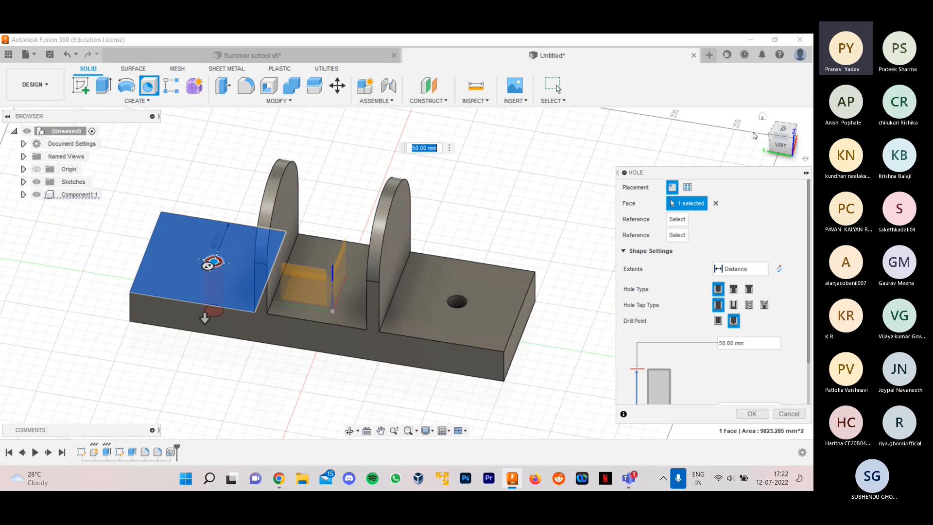
left_click(782, 129)
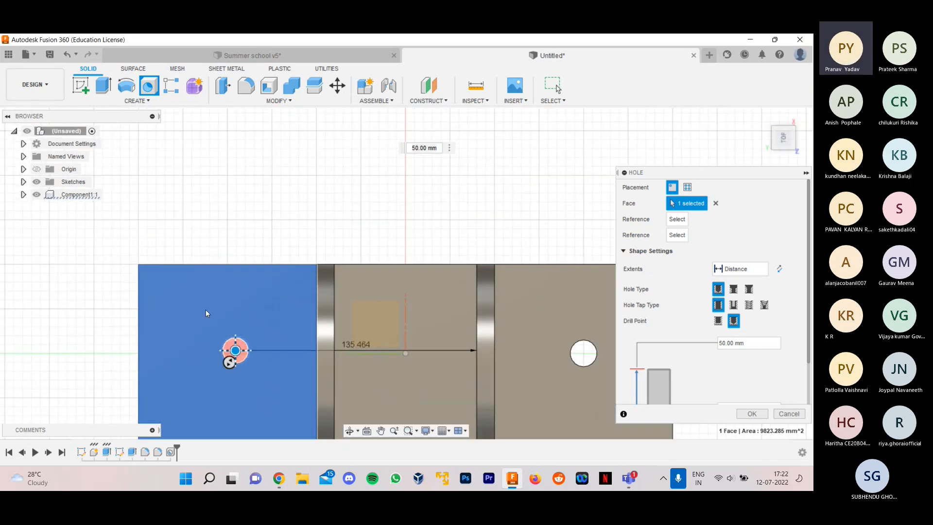
- Move the second hole to the centre of its end face and create it
scroll(243, 216, "down", 3)
scroll(290, 290, "up", 1)
scroll(761, 331, "down", 2)
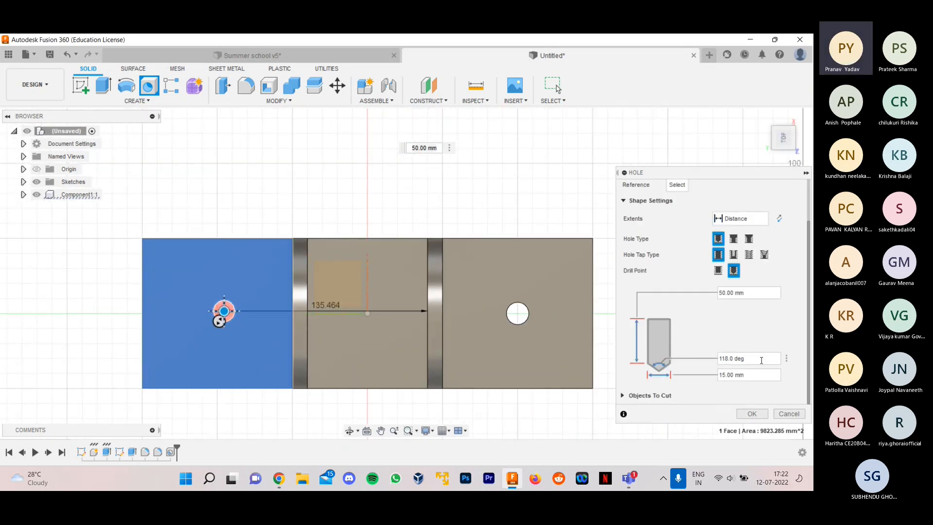
scroll(216, 335, "up", 2)
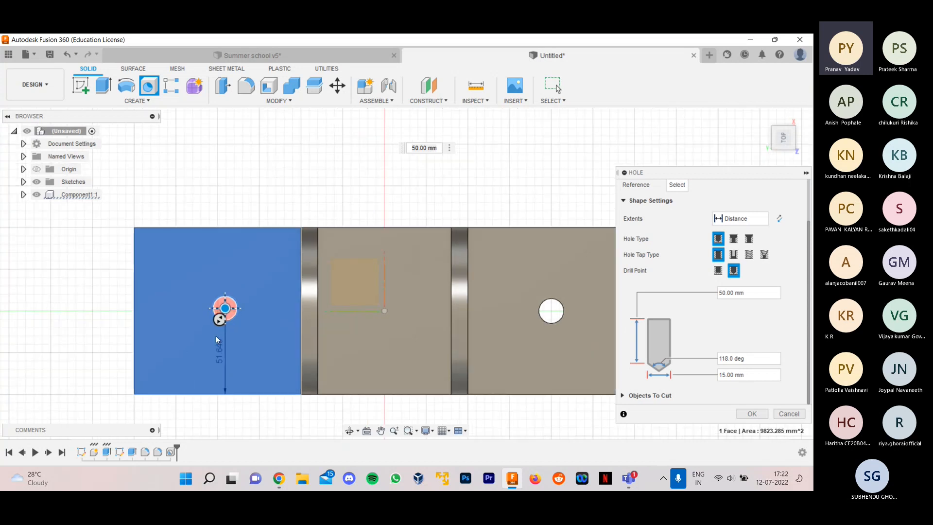
scroll(226, 320, "up", 1)
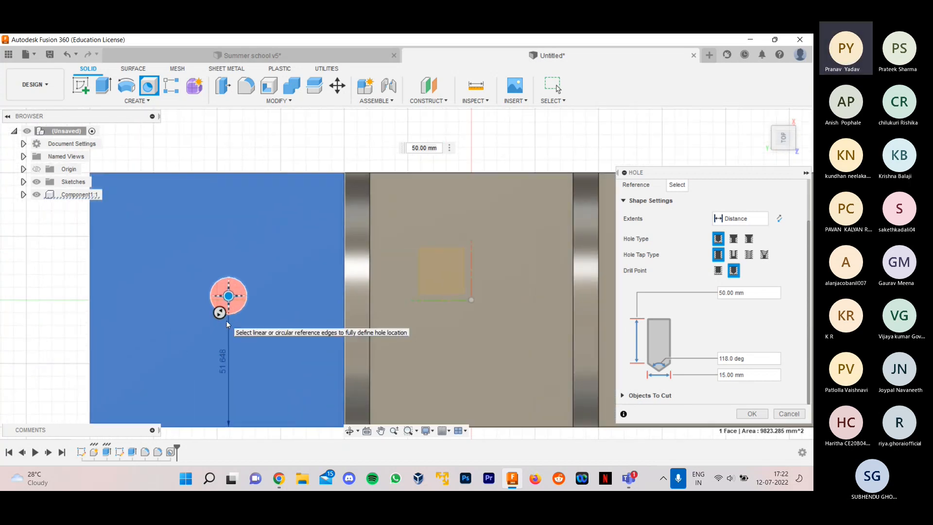
scroll(222, 325, "up", 1)
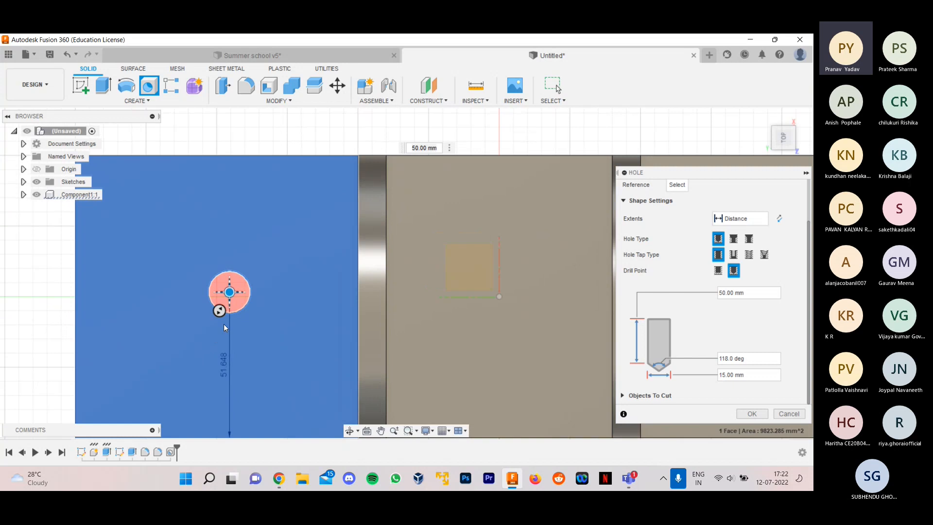
scroll(227, 316, "down", 4)
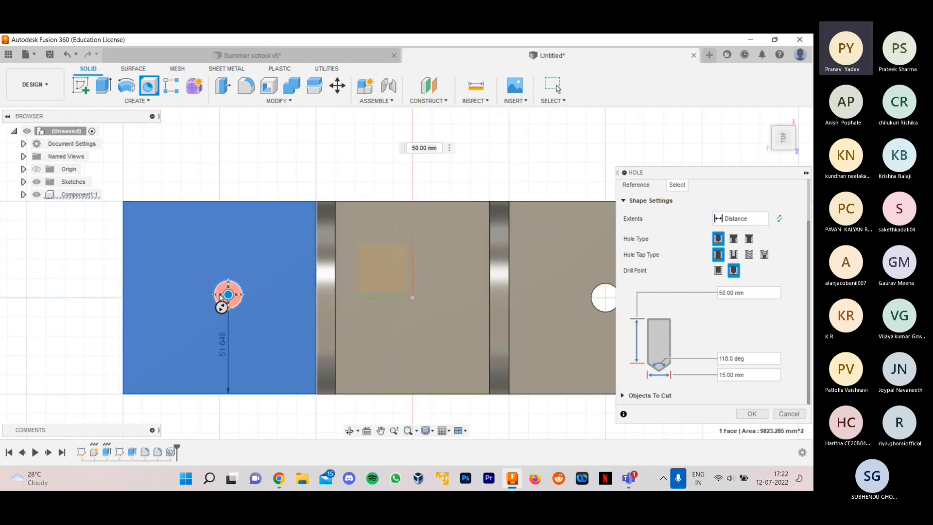
mouse_move(291, 207)
middle_mouse_down("shift")
mouse_move(283, 187)
mouse_move(310, 194)
middle_mouse_up("shift")
scroll(207, 373, "up", 2)
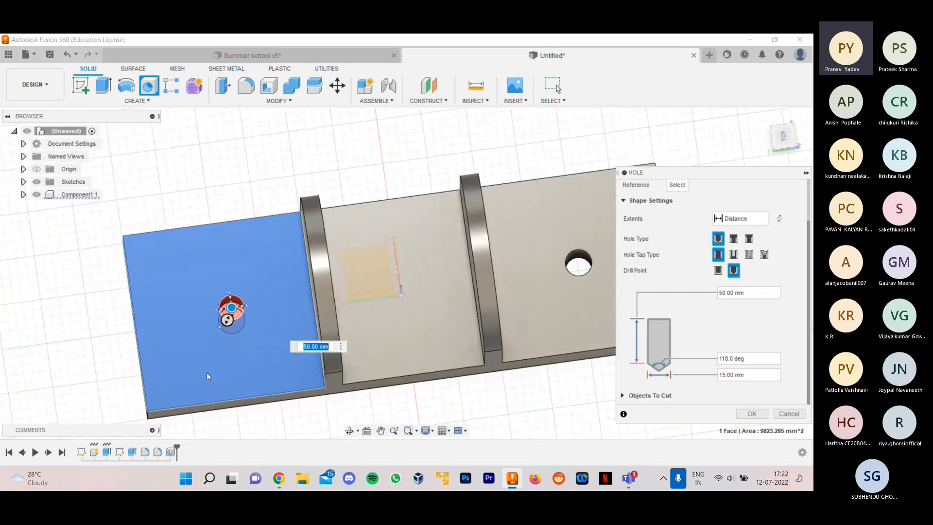
scroll(231, 333, "up", 2)
left_click(779, 143)
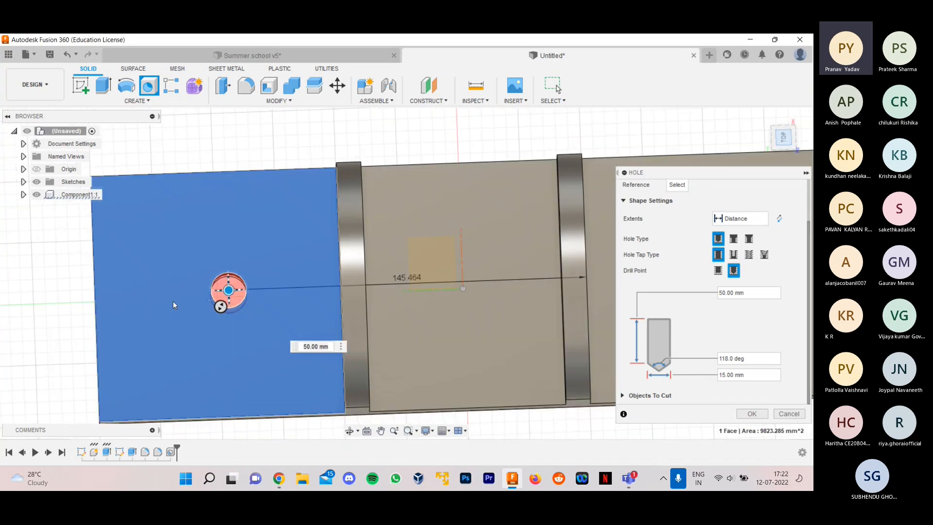
scroll(117, 308, "up", 2)
mouse_move(259, 281)
left_mouse_down()
mouse_move(353, 250)
mouse_move(244, 285)
left_mouse_up()
scroll(207, 212, "down", 5)
middle_click_drag(320, 175, 315, 118, "shift")
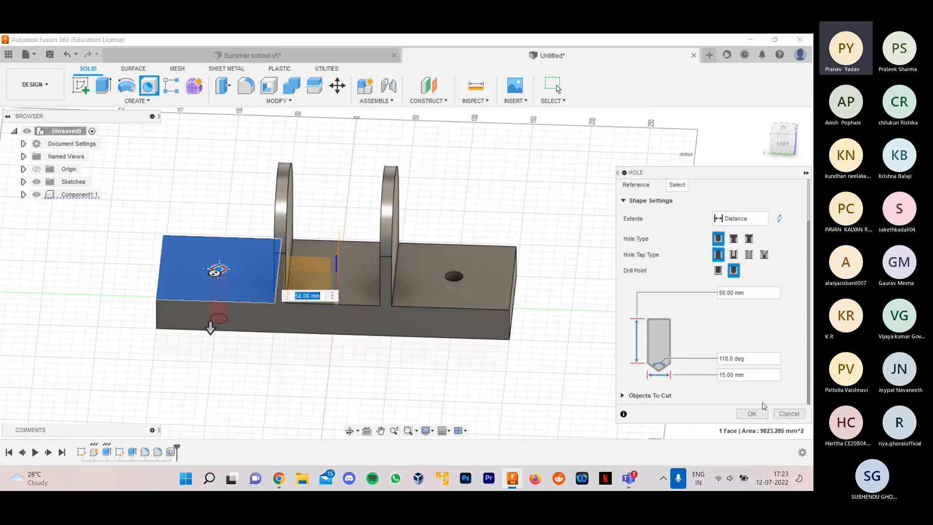
left_click(751, 413)
middle_click_drag(572, 308, 521, 281, "shift")
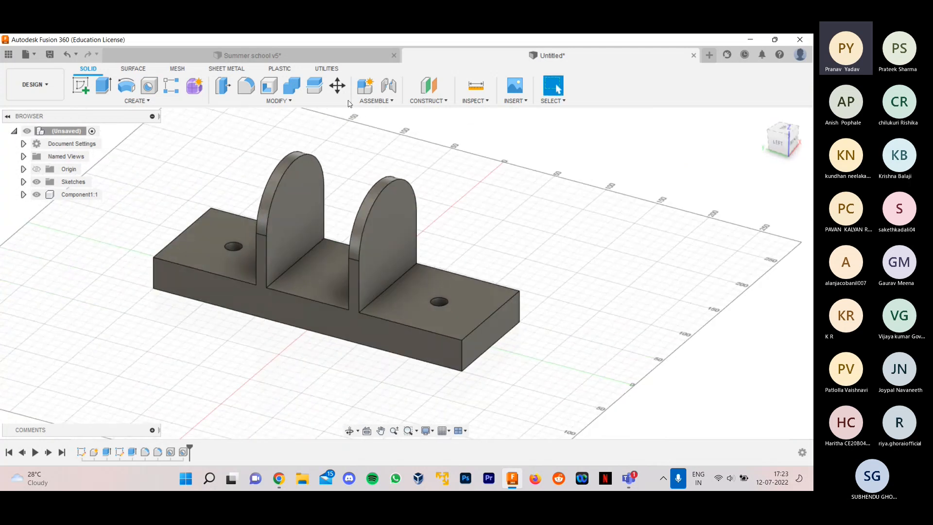
- Check the lug holes in the Summer school v5 design, and sketch a 30 mm circle centred on the rounding of the untitled design's nearer plate
left_click(307, 58)
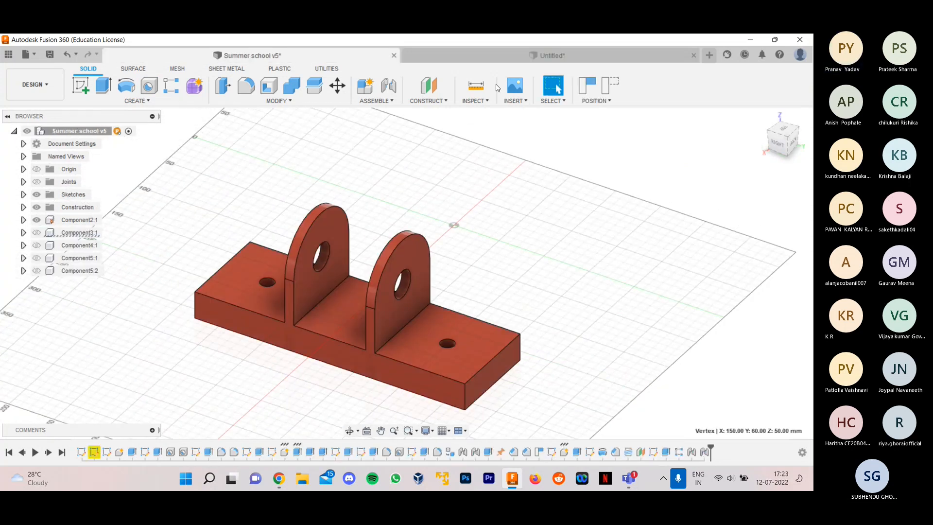
left_click(500, 55)
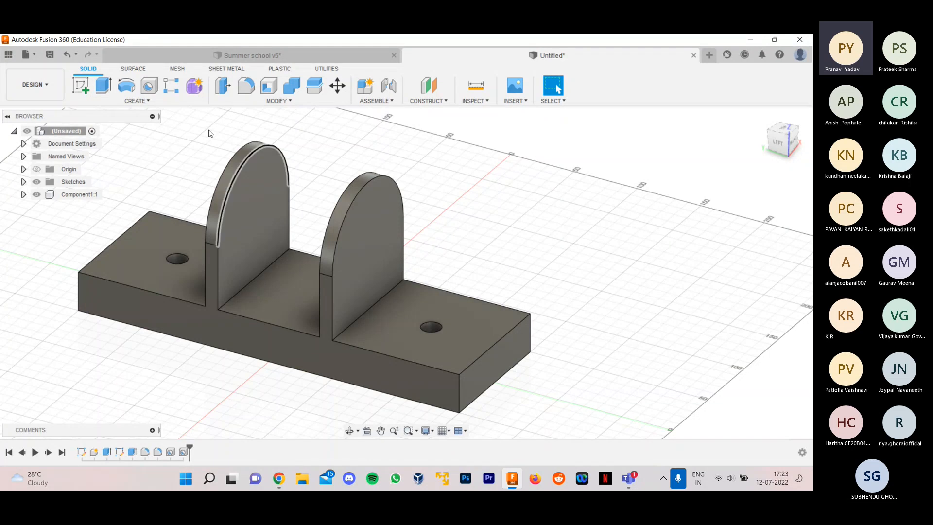
left_click(91, 90)
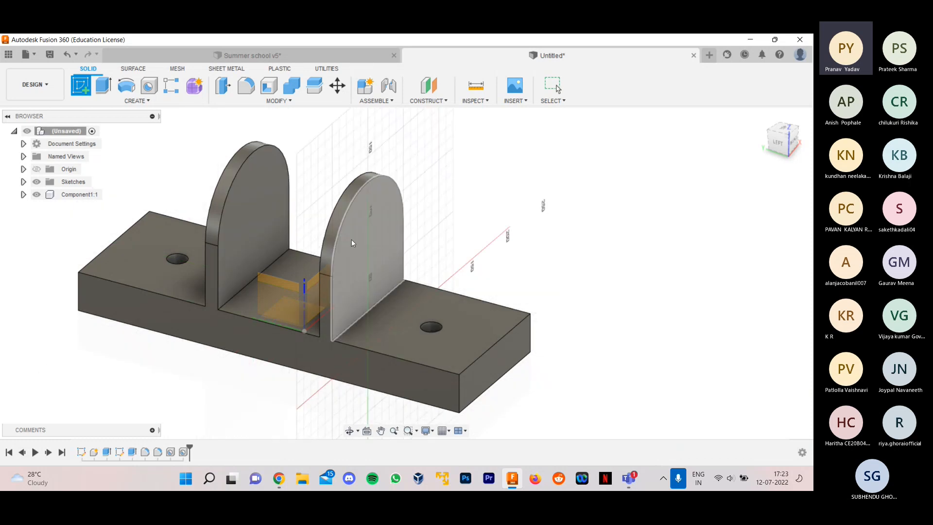
left_click(379, 239)
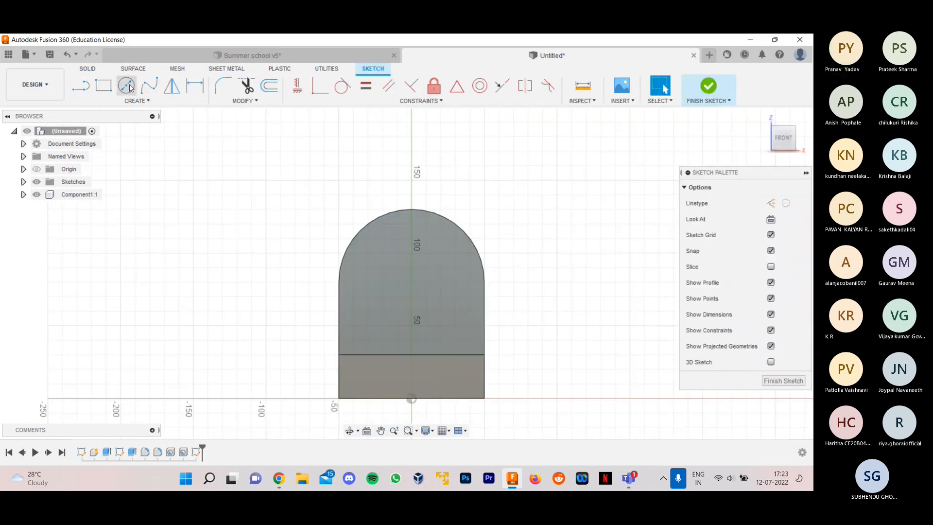
key("c")
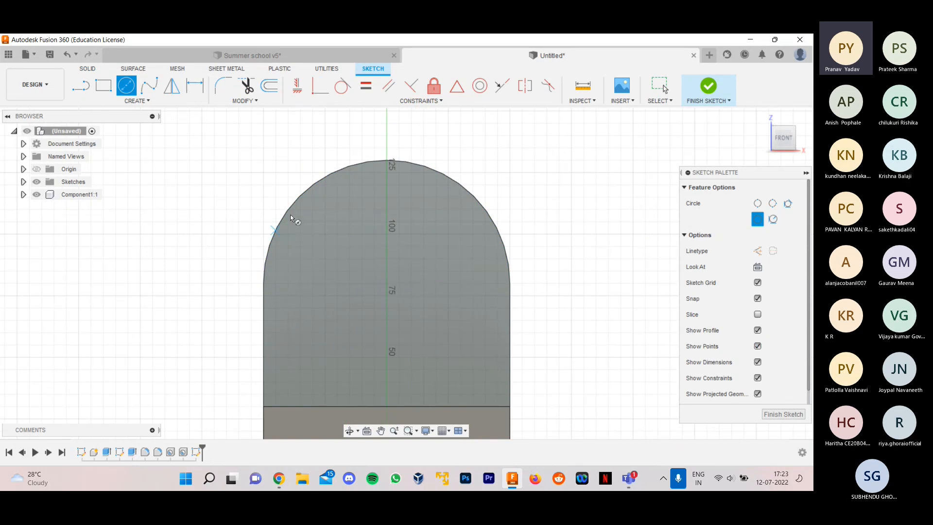
left_click(387, 284)
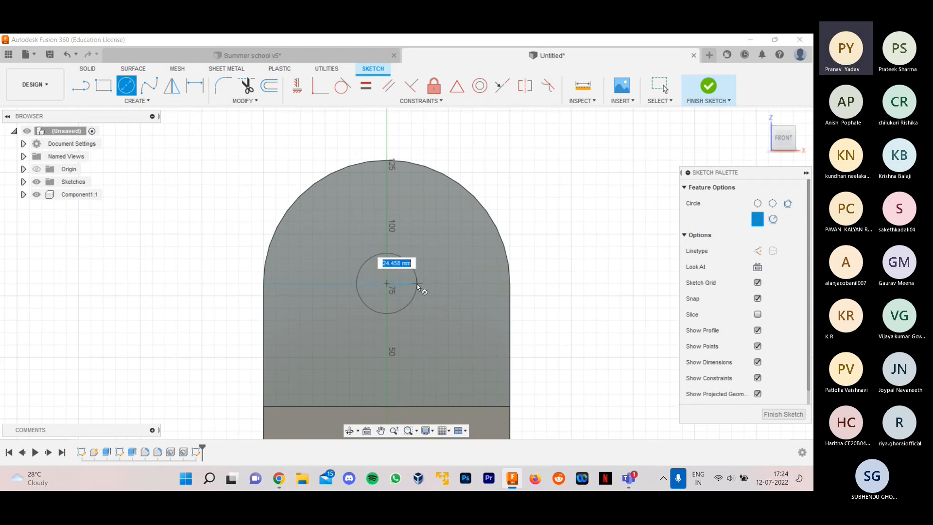
type("30")
key("Return")
key("Escape")
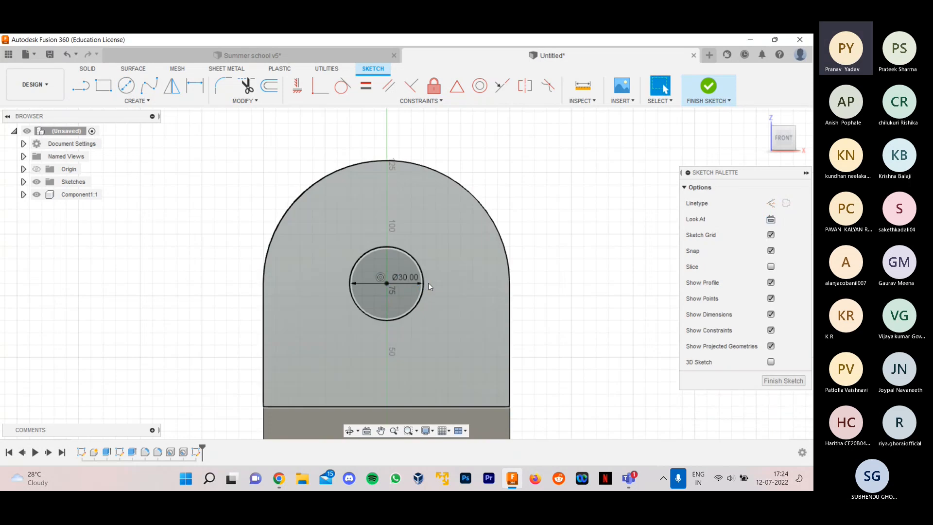
left_click(765, 382)
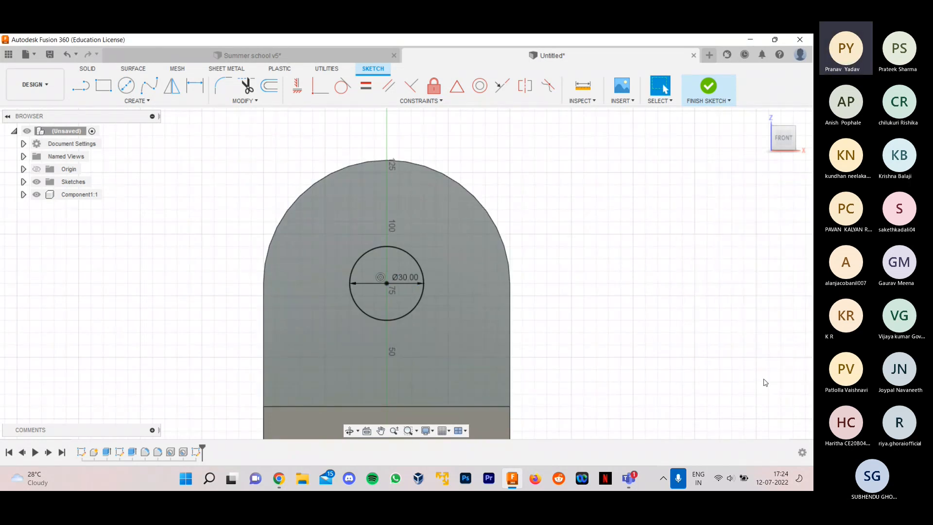
- Extrude the 30 mm circle as a Cut, -110 mm from the nearer plate toward the far plate
middle_click_drag(601, 292, 672, 327, "shift")
scroll(425, 331, "down", 3)
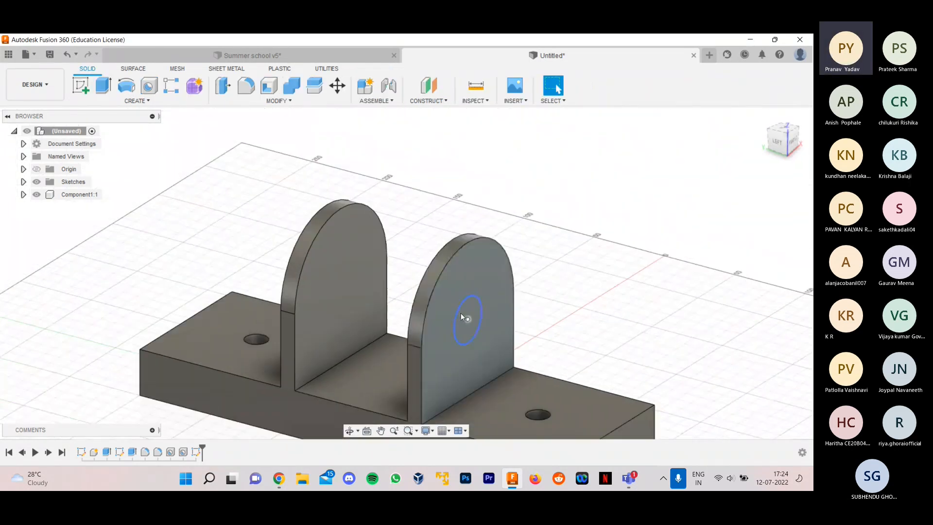
scroll(406, 284, "down", 2)
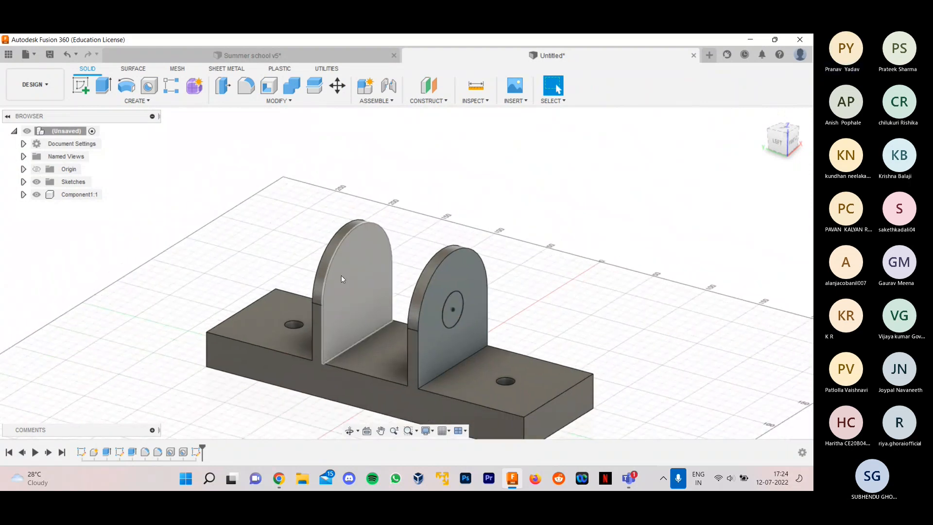
left_click(103, 85)
scroll(565, 318, "up", 1)
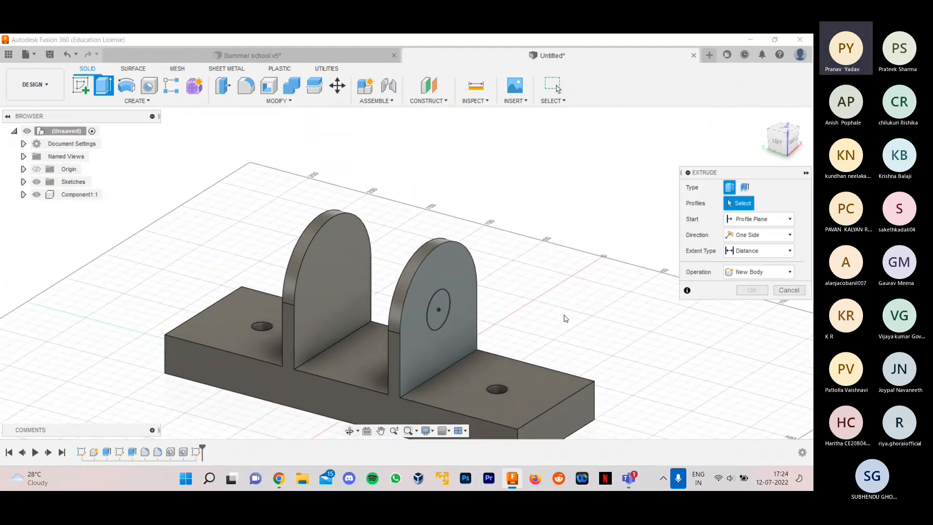
left_click(441, 313)
middle_click_drag(519, 291, 532, 293, "shift")
left_click_drag(451, 310, 291, 275)
left_click(747, 305)
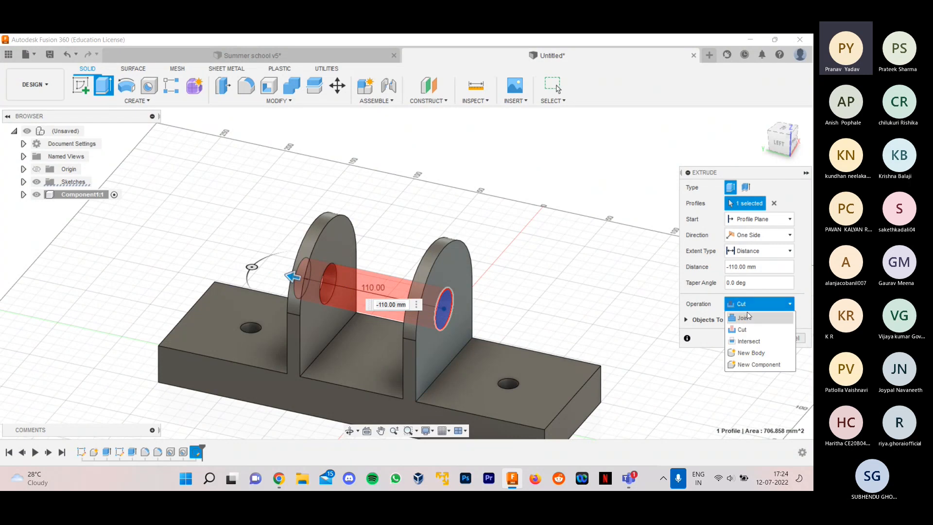
left_click(747, 311)
left_click(747, 307)
left_click(747, 310)
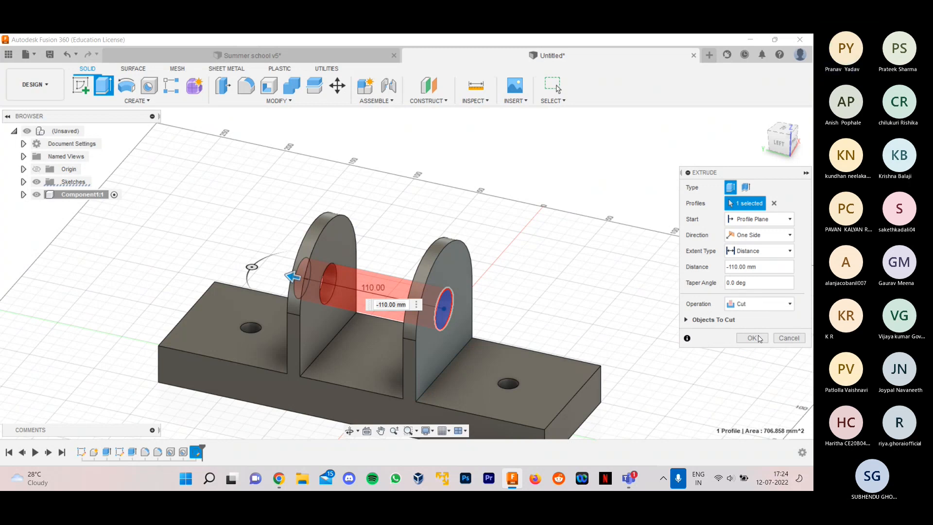
- Extend the cut to -160 mm through both upright plates and create it
left_click_drag(292, 276, 231, 252)
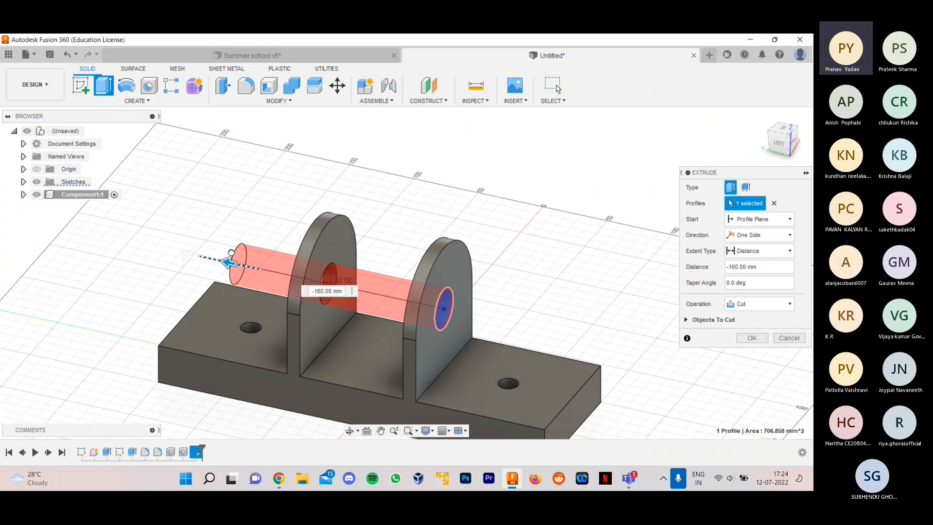
left_click(752, 338)
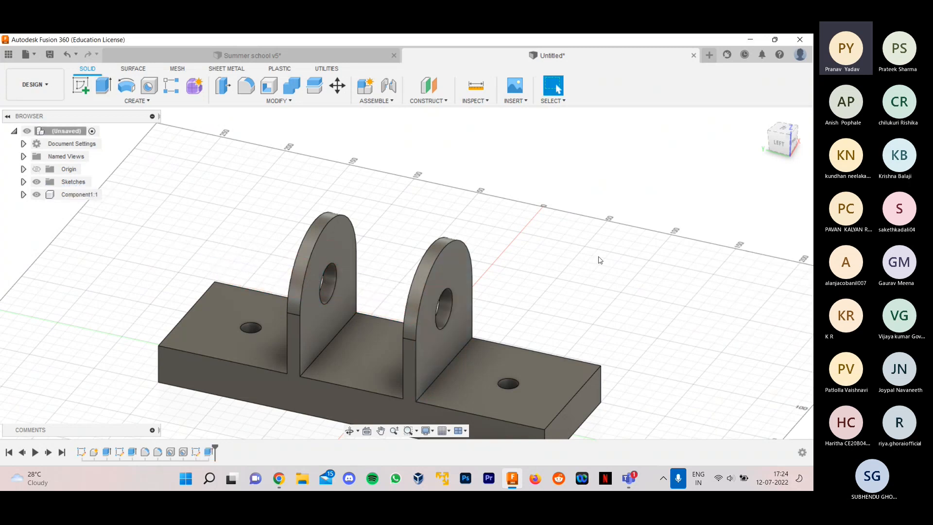
middle_click_drag(597, 251, 578, 250, "shift")
scroll(579, 250, "down", 1)
scroll(576, 255, "up", 1)
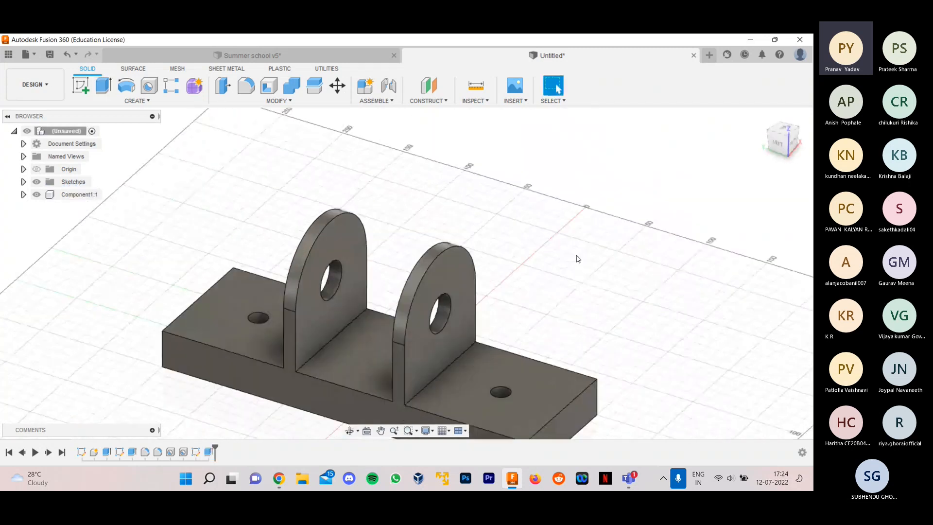
- Compare the finished base in the untitled design with the red base in the Summer school v5 design
scroll(577, 255, "down", 2)
scroll(658, 291, "up", 2)
scroll(435, 214, "down", 2)
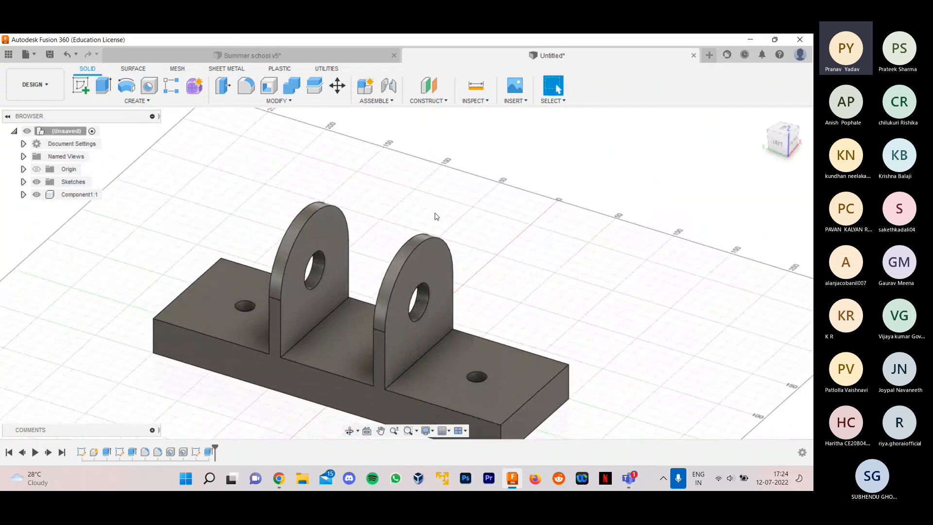
left_click(314, 52)
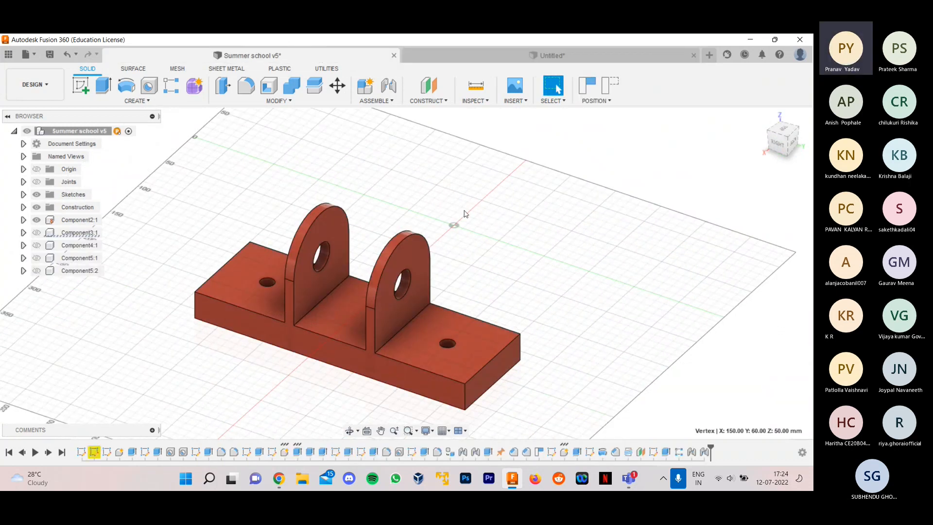
left_click(486, 61)
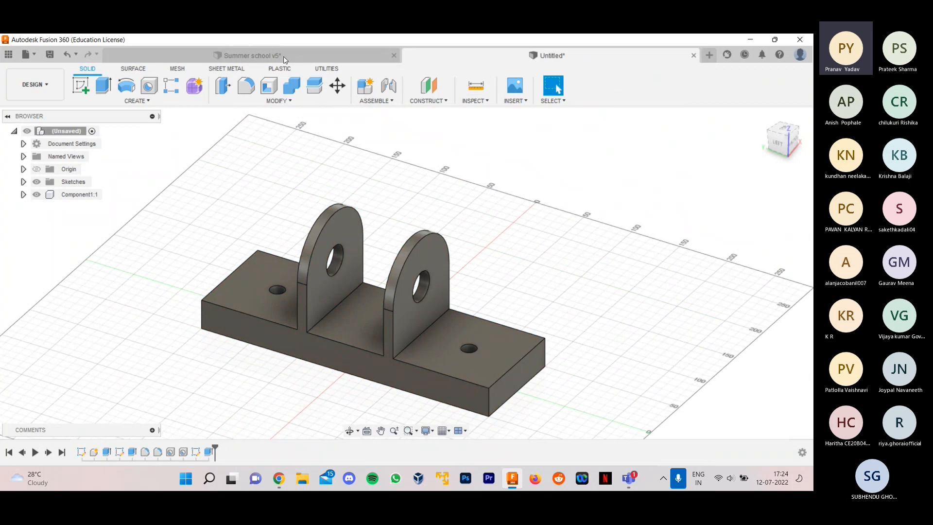
left_click(284, 57)
left_click(483, 59)
- Open the appearance settings for bodies and components and expand the library's glossy paint collection
key("a")
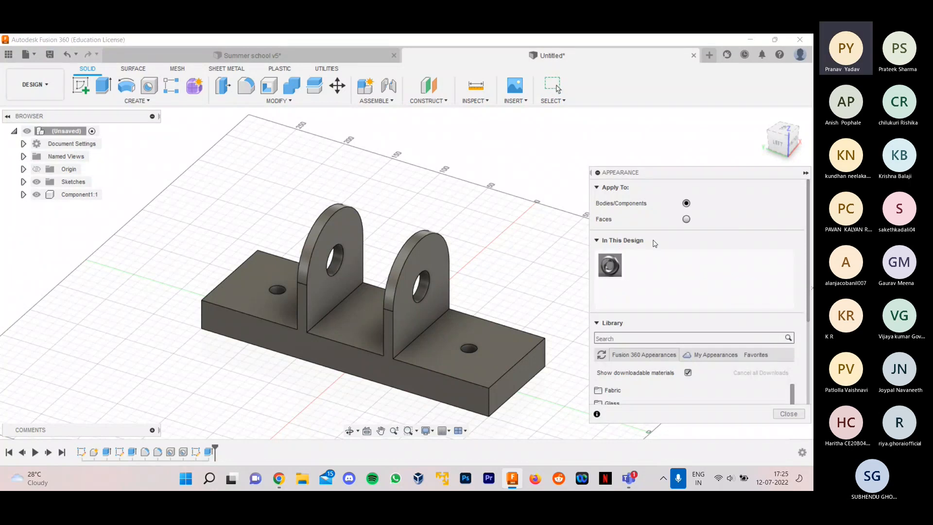
left_click_drag(632, 173, 592, 138)
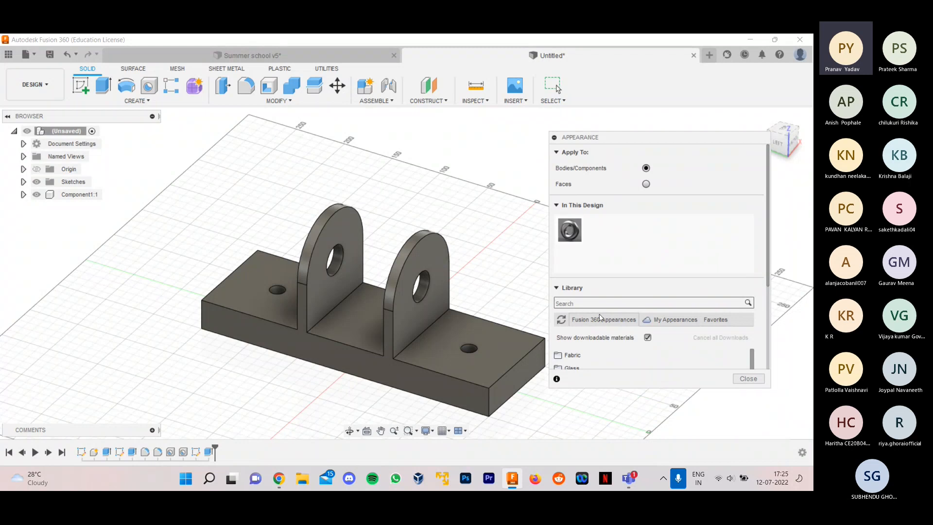
scroll(585, 343, "down", 6)
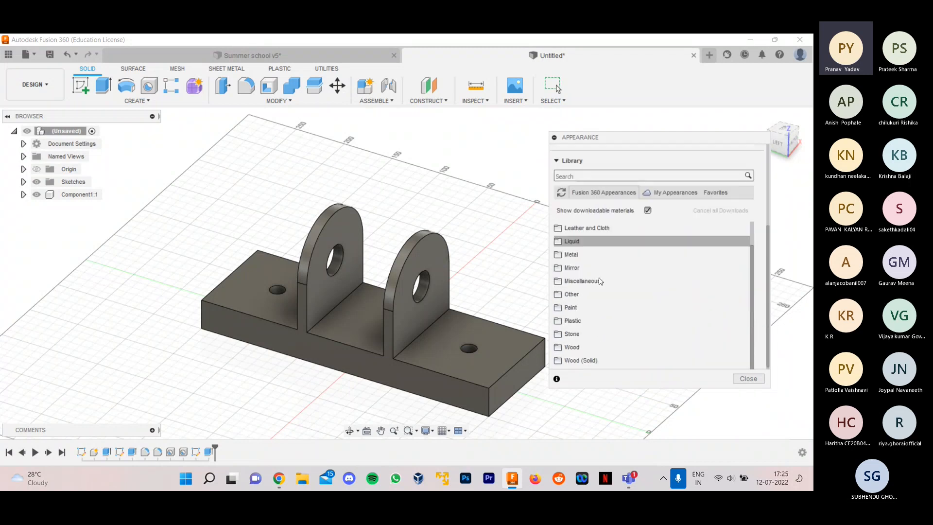
scroll(601, 277, "down", 1)
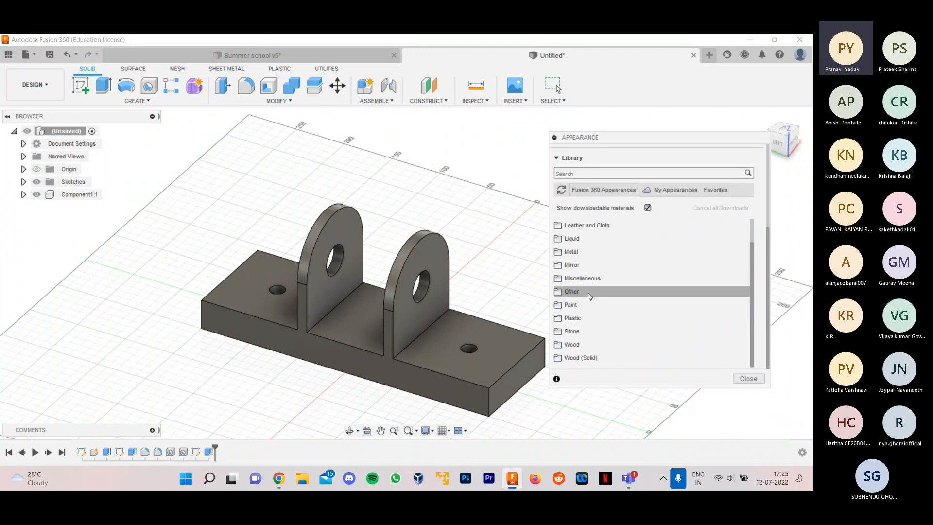
left_click(588, 305)
scroll(602, 284, "down", 1)
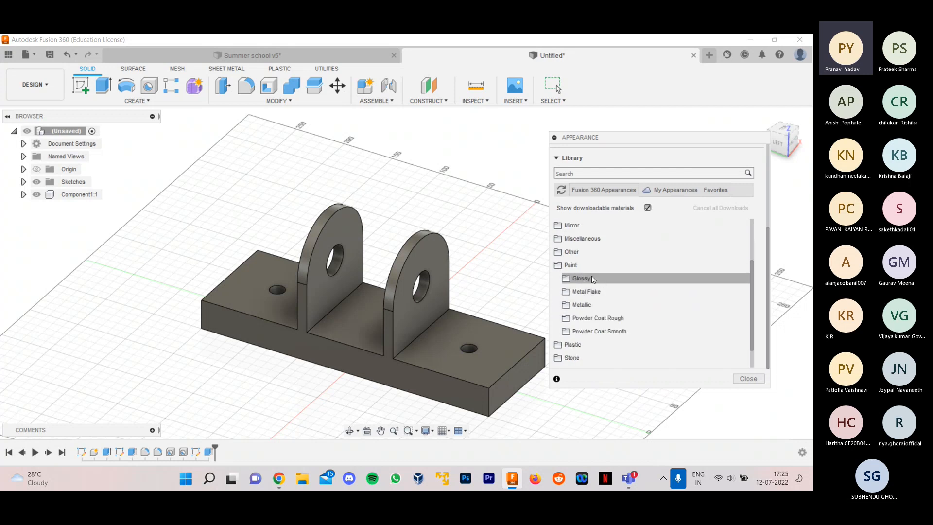
left_click(582, 278)
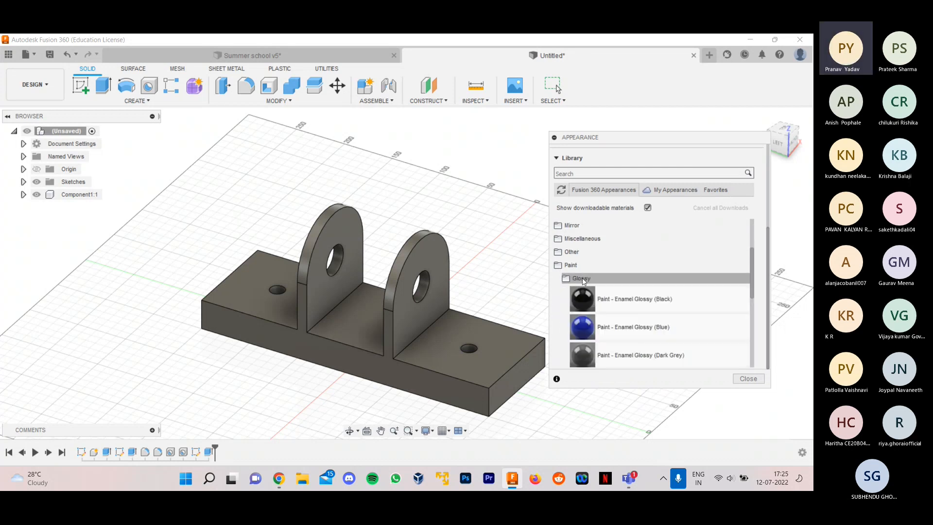
- Apply Paint - Enamel Glossy (Red) to the whole base body and close the appearance settings
scroll(582, 278, "down", 3)
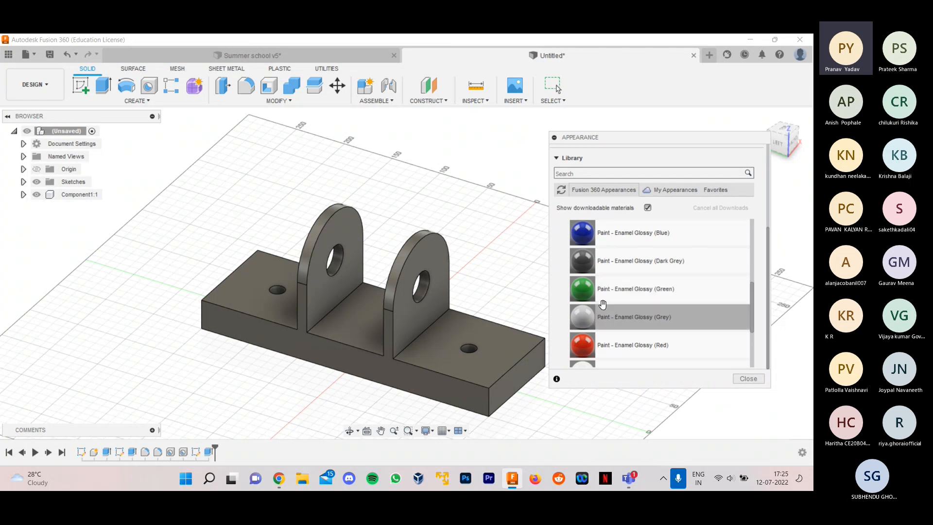
scroll(603, 304, "down", 3)
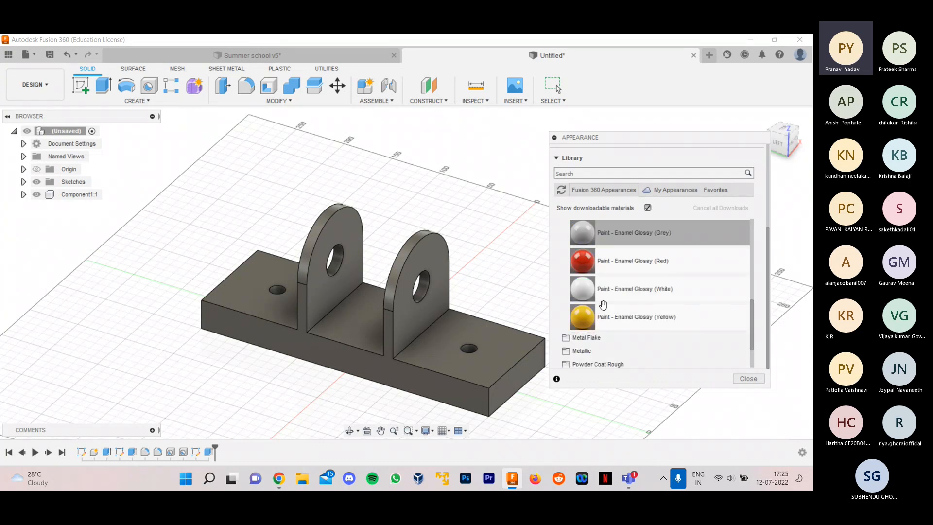
scroll(603, 304, "up", 3)
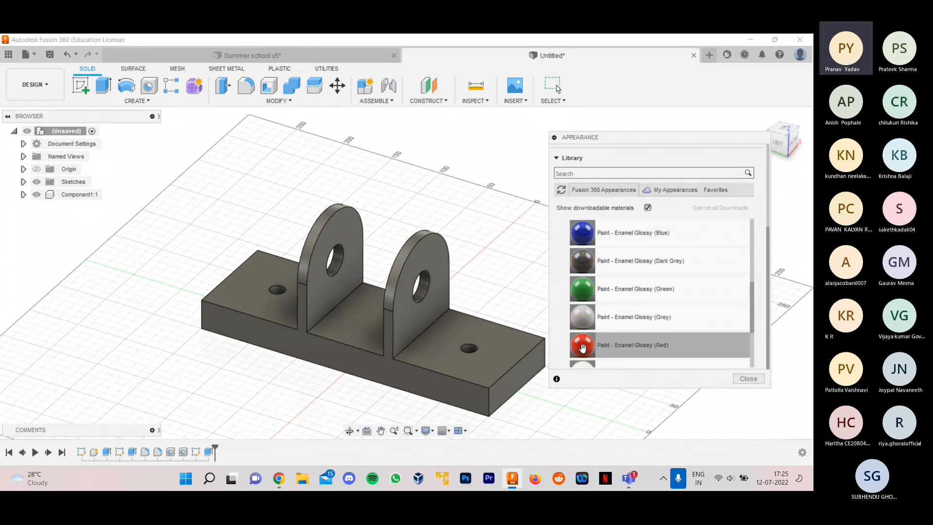
left_click_drag(582, 344, 511, 359)
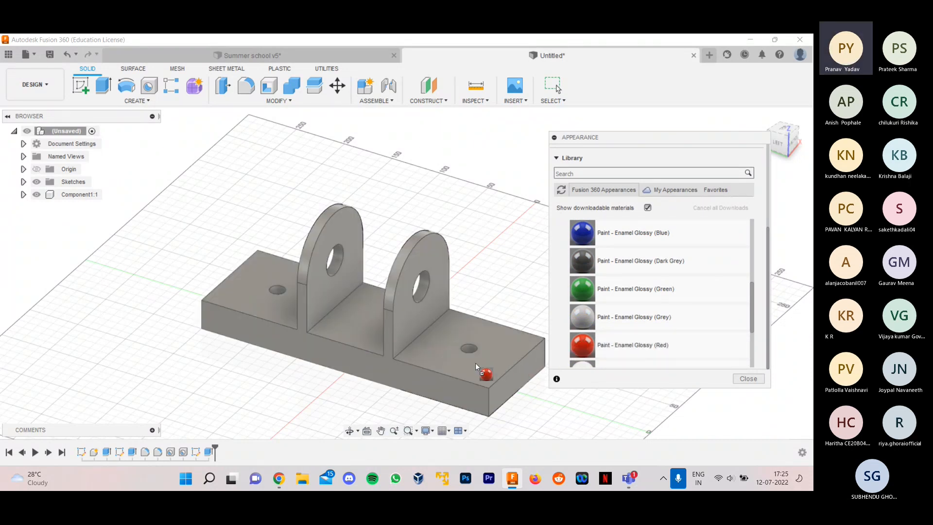
left_click_drag(447, 363, 447, 363)
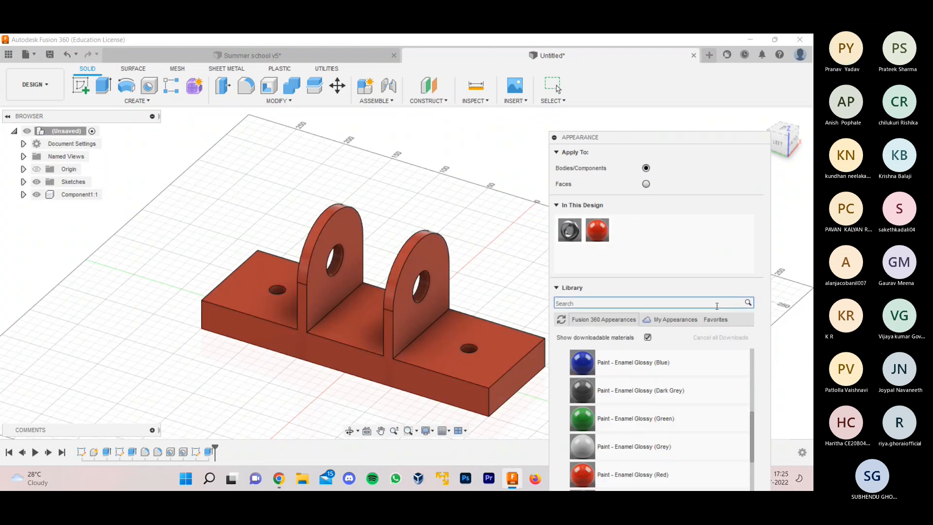
left_click_drag(692, 139, 706, 40)
left_click(761, 408)
mouse_move(673, 290)
middle_mouse_down("shift")
mouse_move(701, 284)
mouse_move(685, 299)
middle_mouse_up("shift")
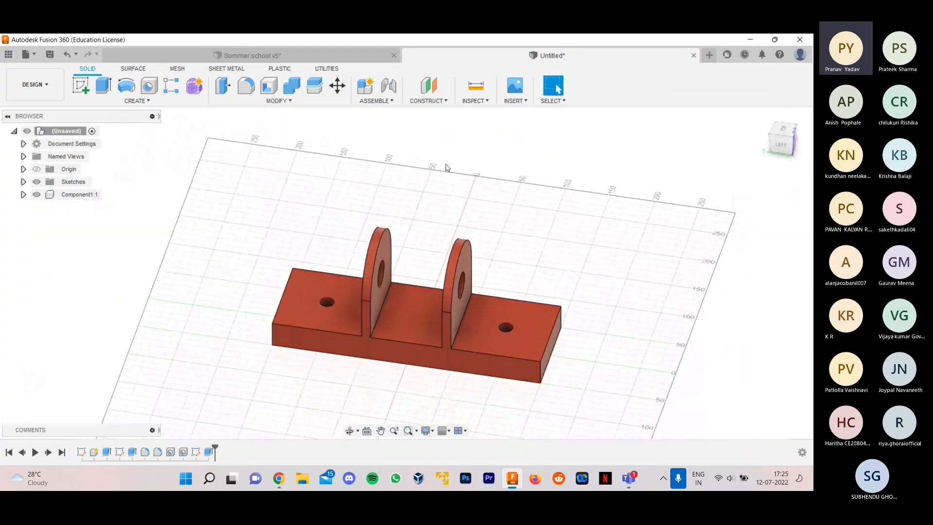
- Show Component3:1 in the Summer school v5 design and examine how the shaft passes through the upright plates
left_click(252, 55)
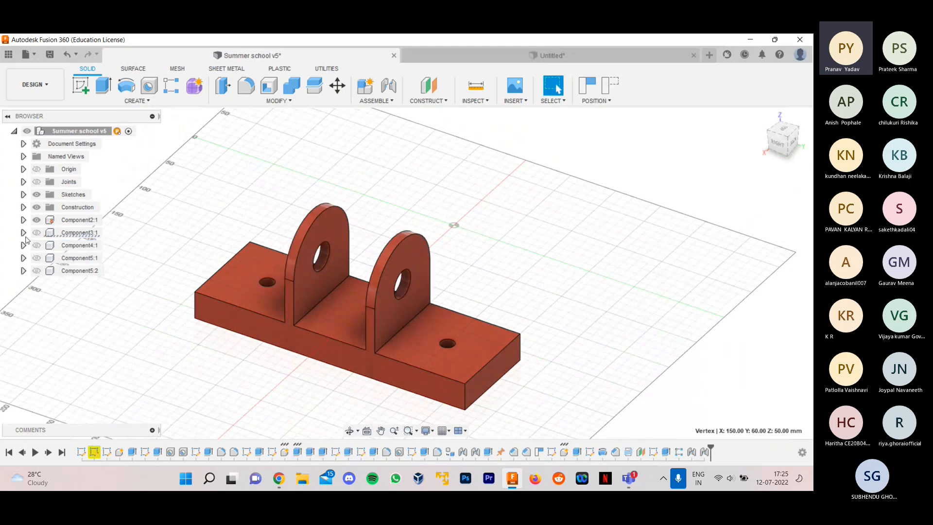
left_click(33, 237)
left_click(36, 233)
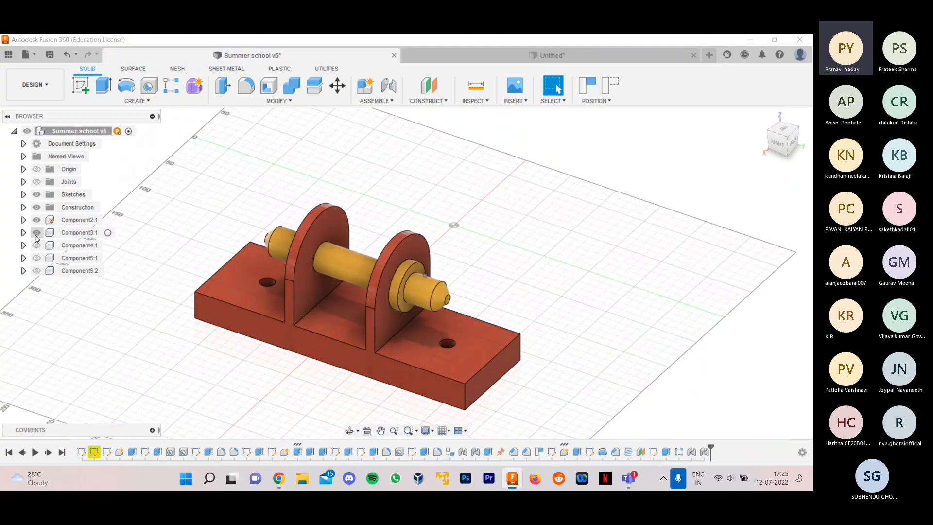
middle_click_drag(528, 274, 520, 228, "shift")
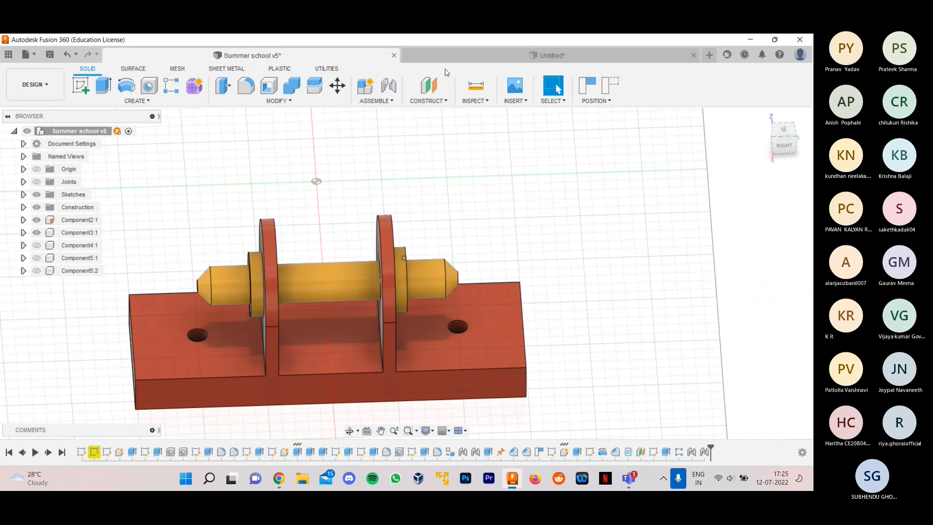
- Return to the untitled design and start a sketch on the vertical origin plane parallel to the upright plates
left_click(462, 59)
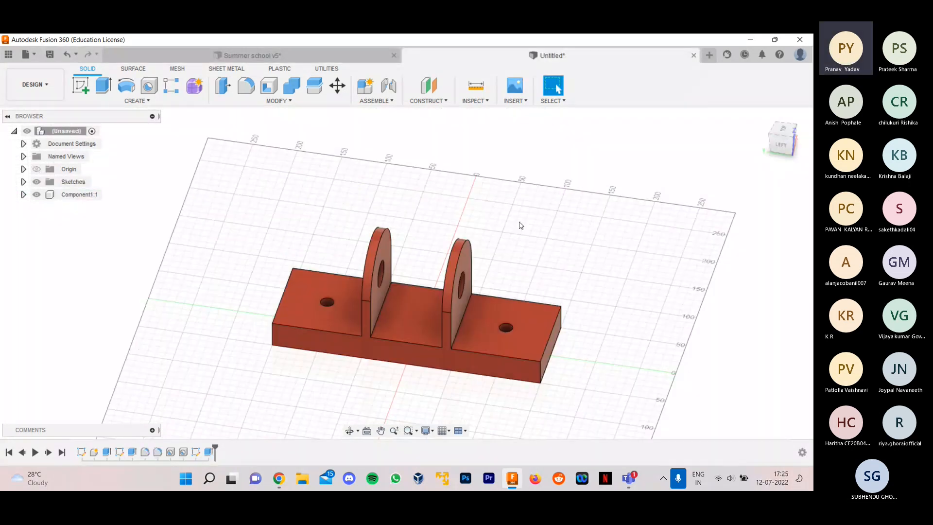
middle_click_drag(587, 261, 469, 296, "shift")
scroll(194, 242, "down", 2)
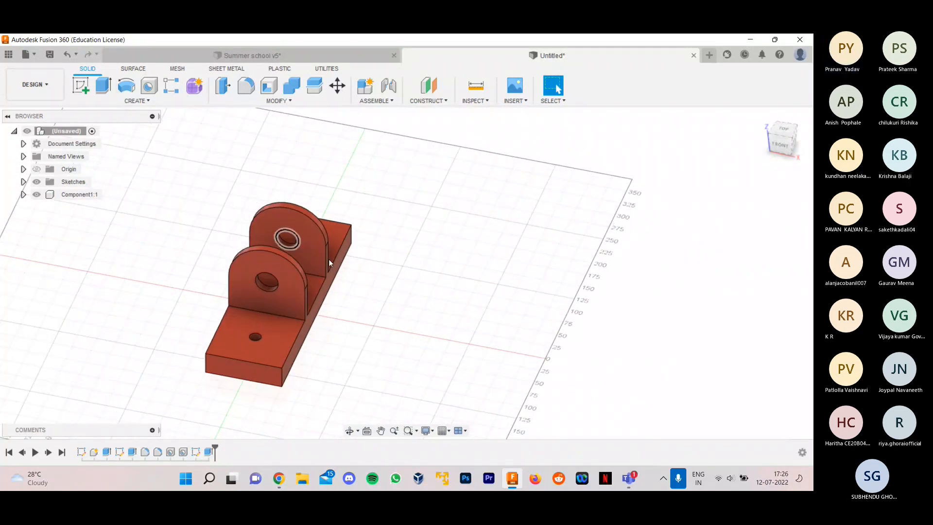
scroll(393, 309, "up", 3)
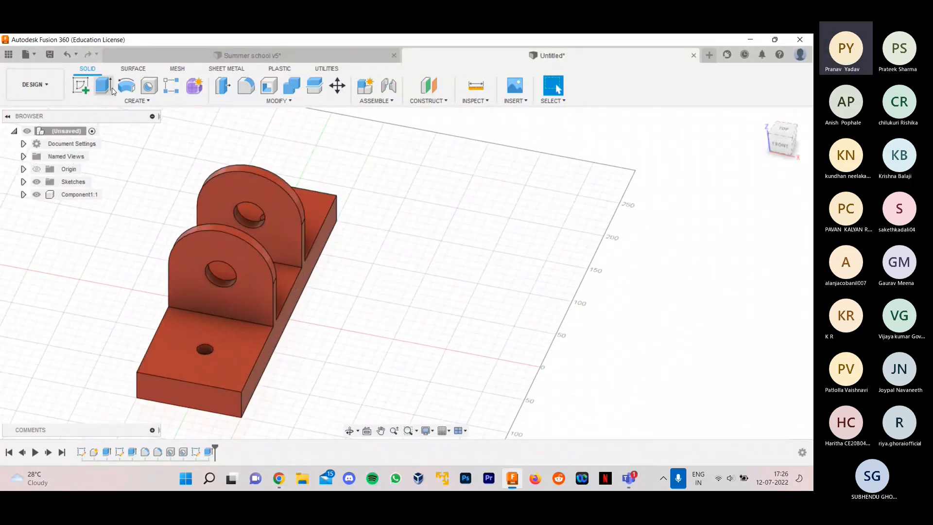
left_click(81, 86)
scroll(324, 296, "up", 2)
middle_click_drag(373, 283, 256, 235, "shift")
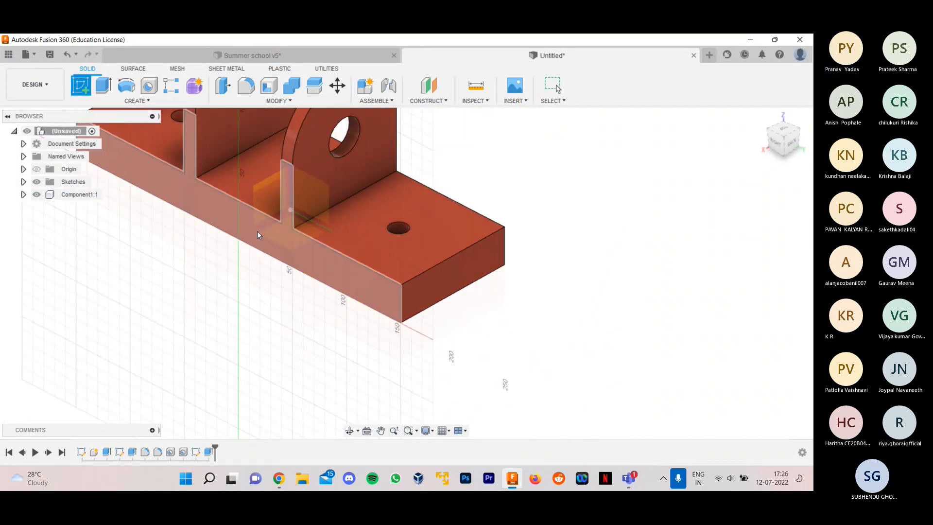
left_click(264, 182)
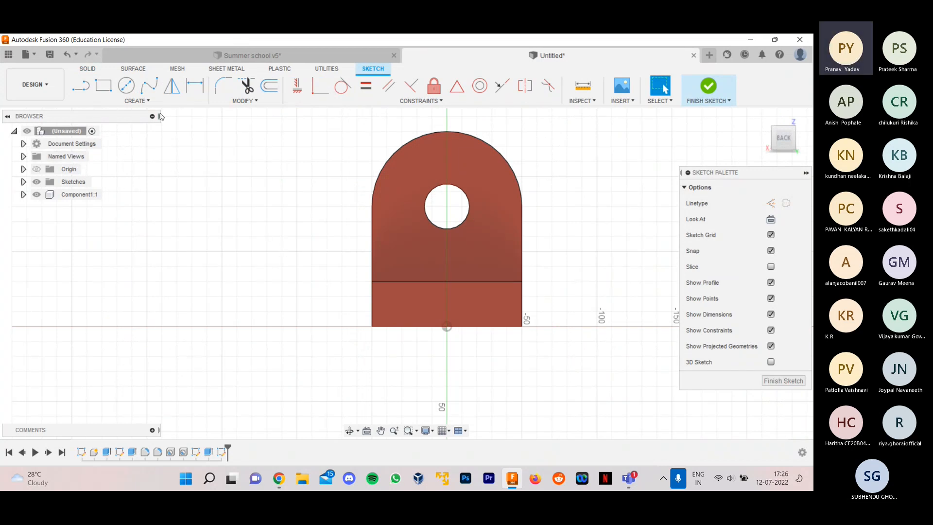
left_click(126, 85)
scroll(331, 311, "up", 1)
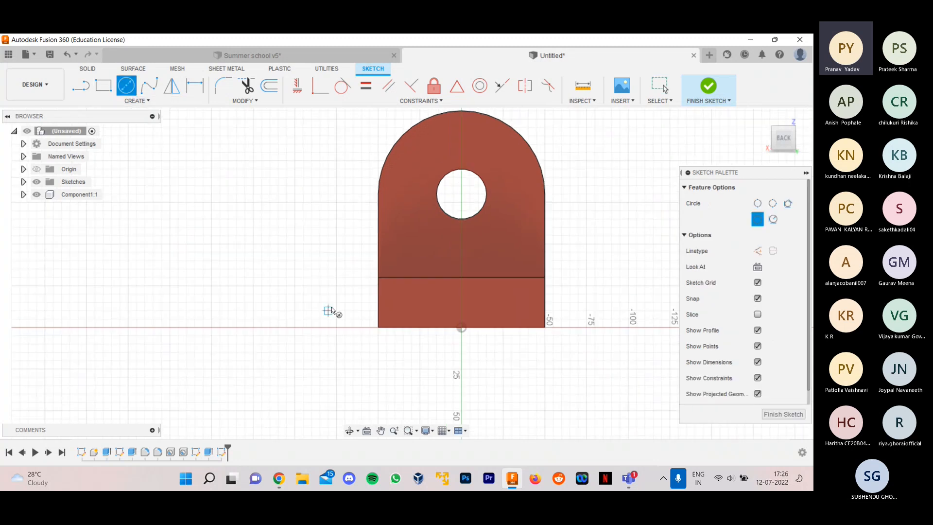
left_click(461, 193)
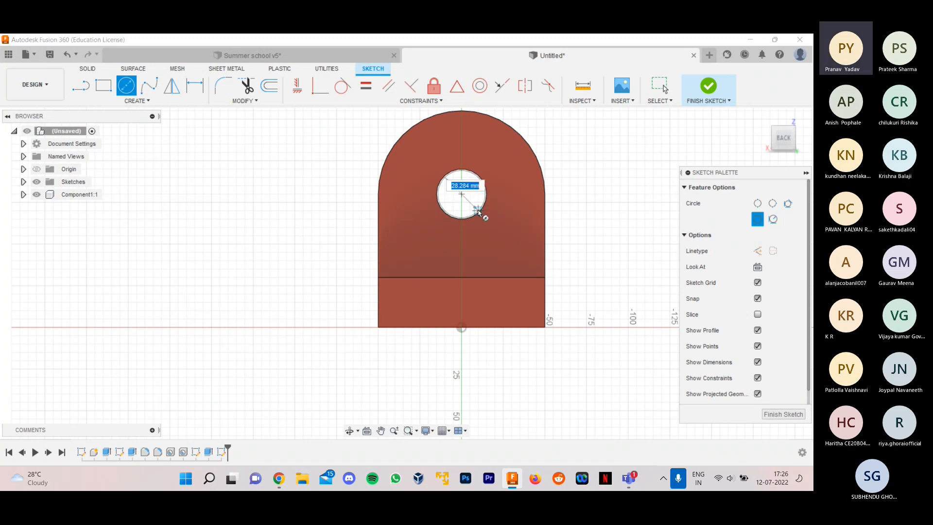
scroll(478, 213, "up", 2)
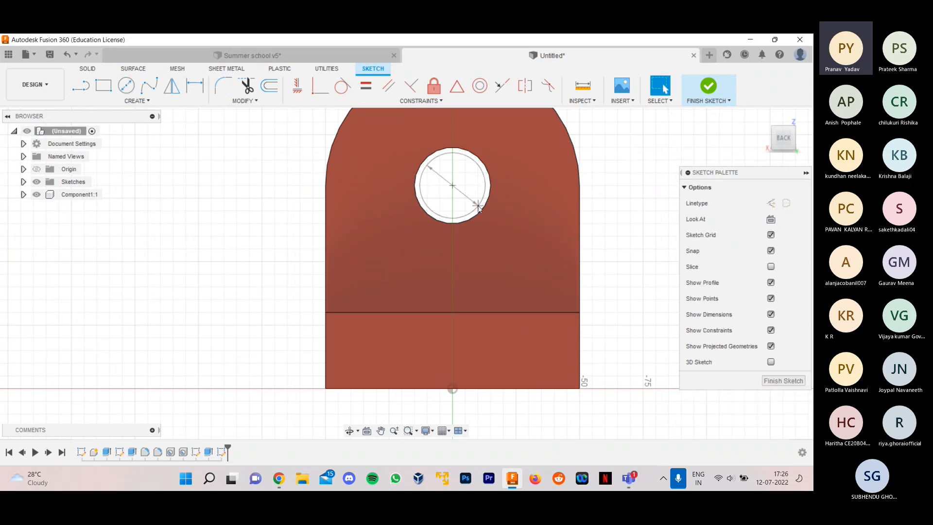
left_click(477, 206)
- Sketch a 30 mm diameter circle beside the base, centred on the horizontal axis about 100 mm from the origin, and finish the sketch
scroll(377, 191, "down", 2)
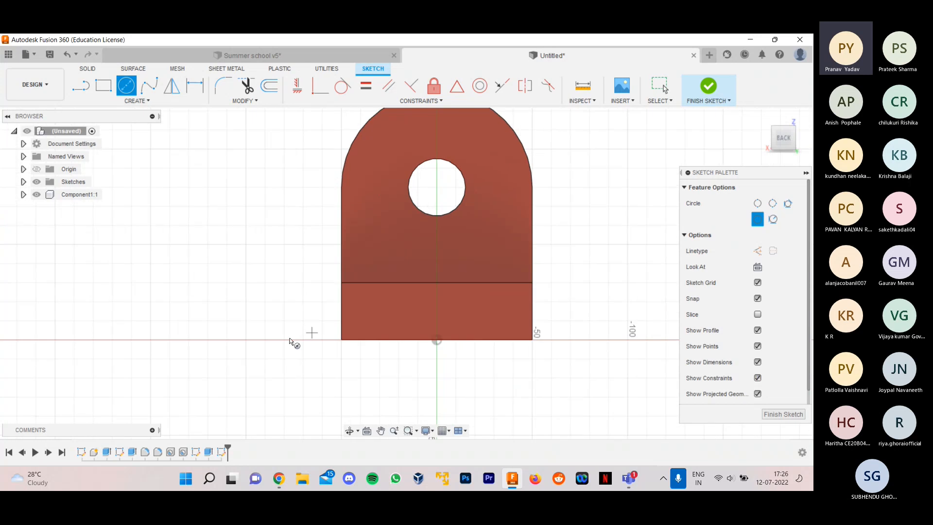
left_click(245, 340)
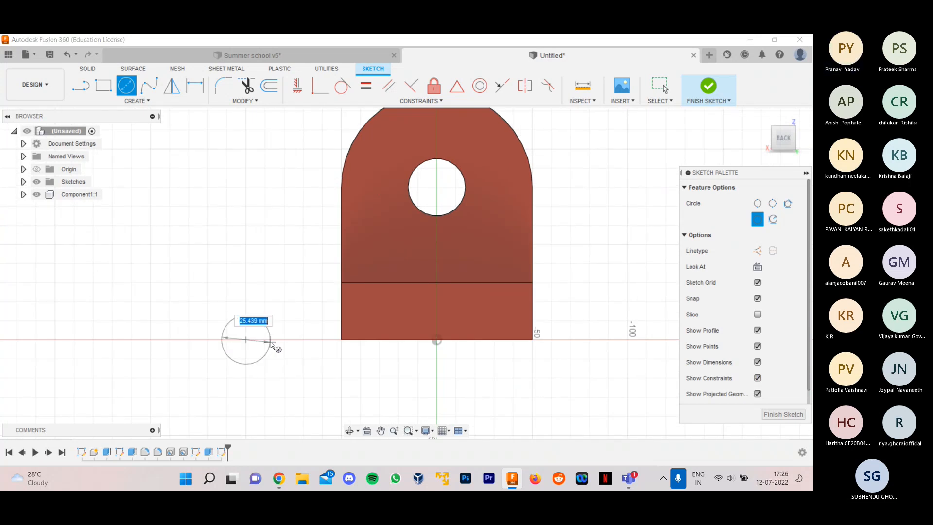
type("30")
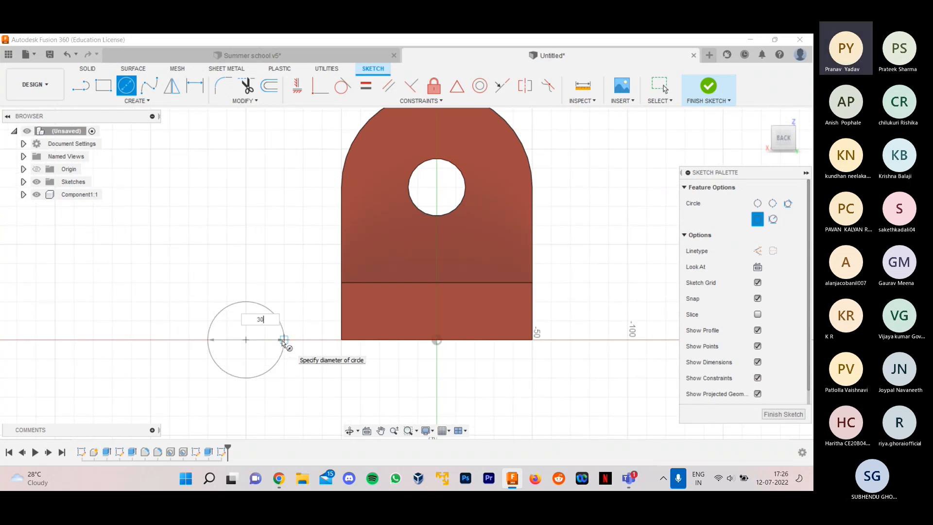
key("Return")
key("Escape")
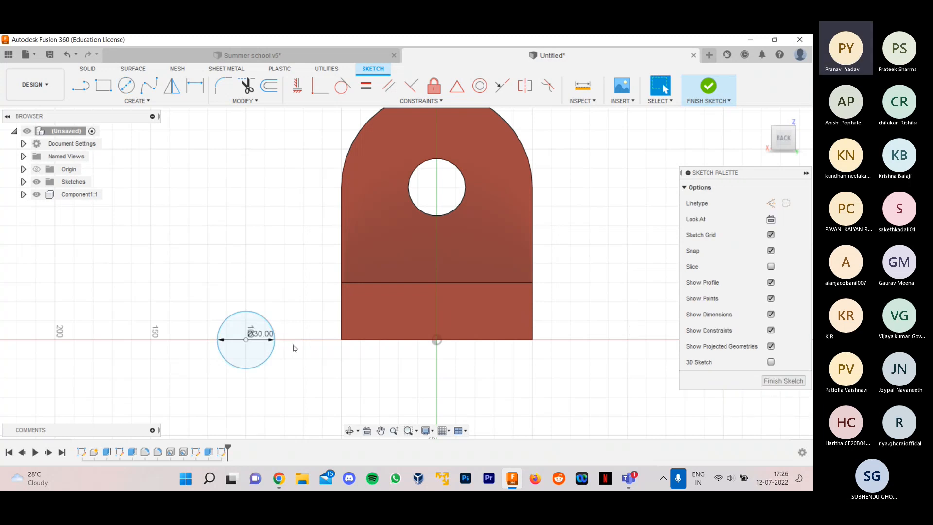
scroll(630, 374, "down", 1)
left_click(773, 382)
- Begin extruding the 30 mm circle beside the base with the direction set to Two Sides
mouse_move(598, 281)
middle_mouse_down("shift")
mouse_move(719, 294)
mouse_move(719, 309)
middle_mouse_up("shift")
scroll(471, 328, "down", 2)
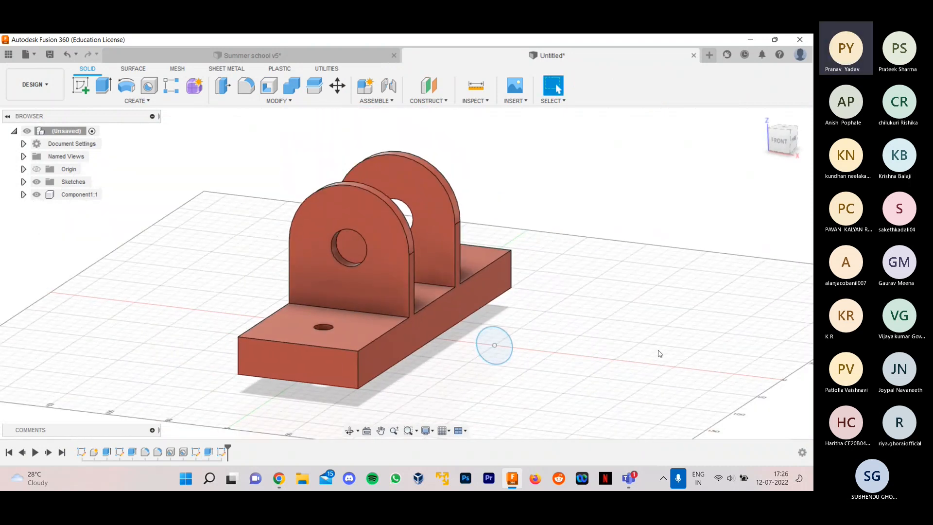
scroll(660, 350, "up", 1)
left_click(103, 86)
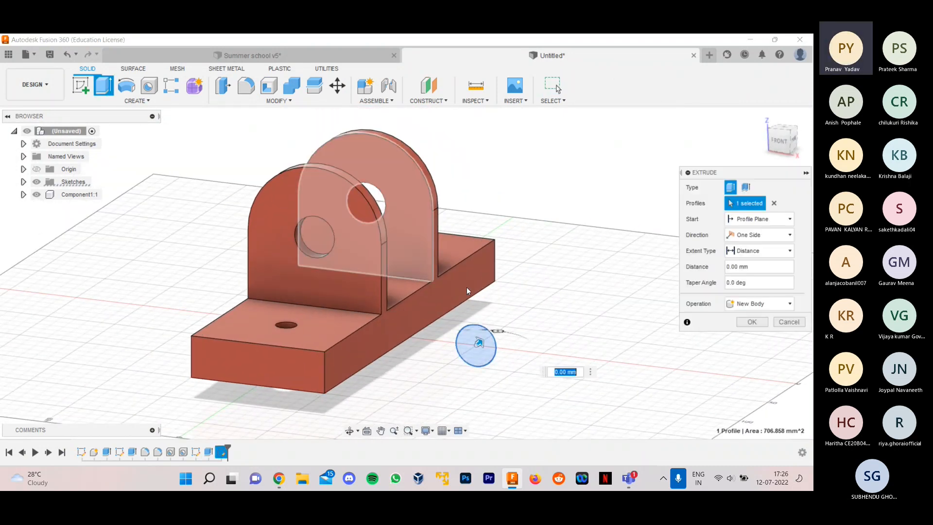
scroll(469, 340, "up", 1)
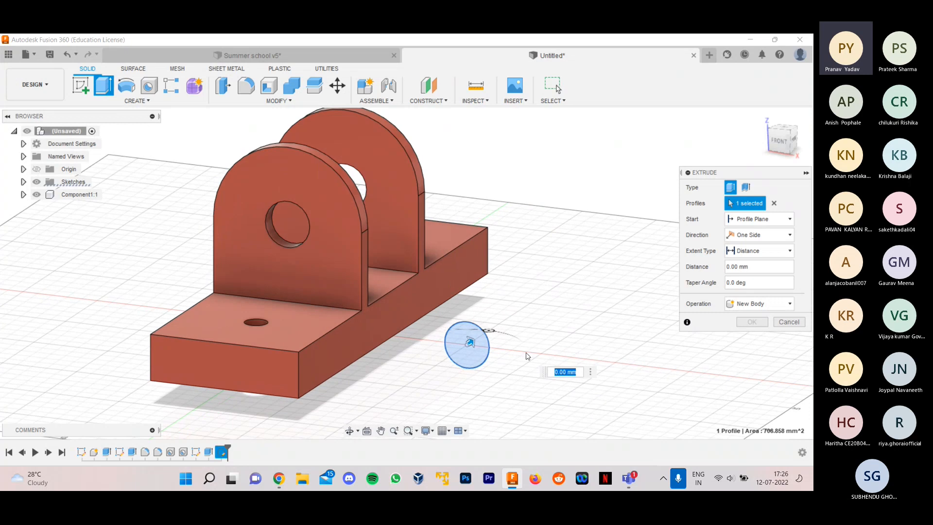
left_click(742, 238)
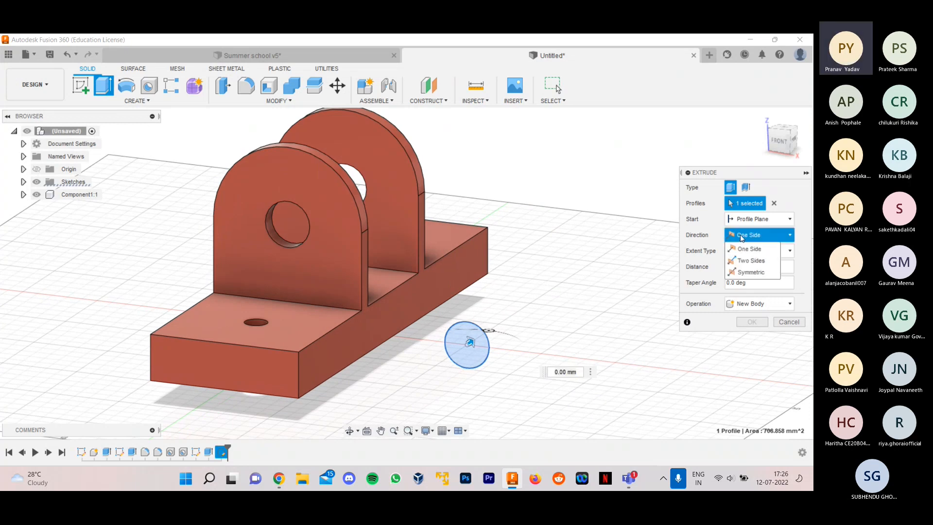
left_click(741, 256)
left_click(747, 236)
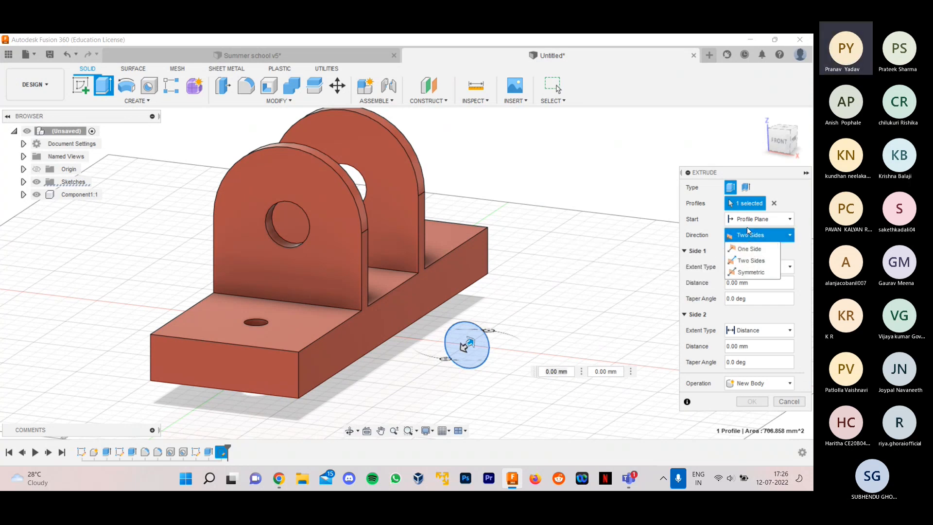
left_click(752, 262)
- Extend the shaft extrusion to 100 mm on each side of the profile plane
middle_click_drag(556, 290, 514, 305, "shift")
scroll(458, 263, "down", 2)
scroll(445, 375, "up", 1)
scroll(446, 374, "up", 1)
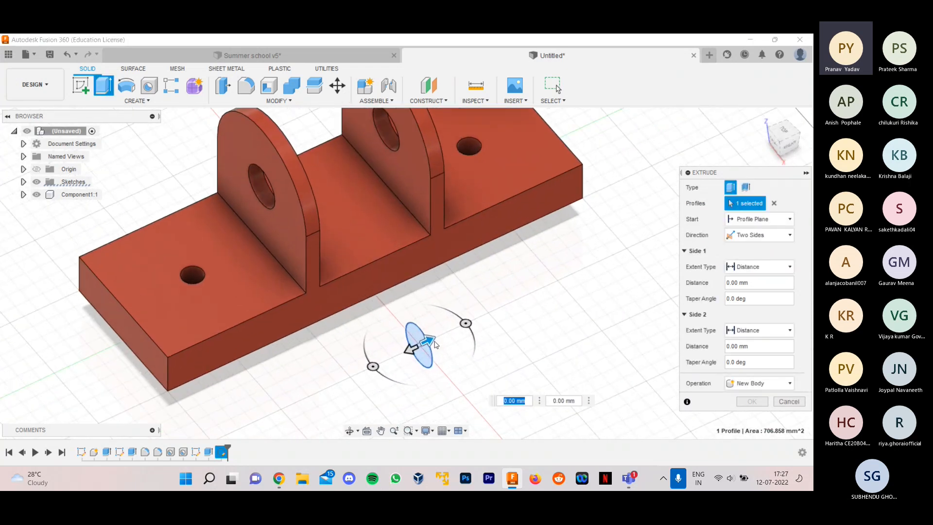
left_click_drag(429, 341, 366, 351)
scroll(520, 276, "down", 1)
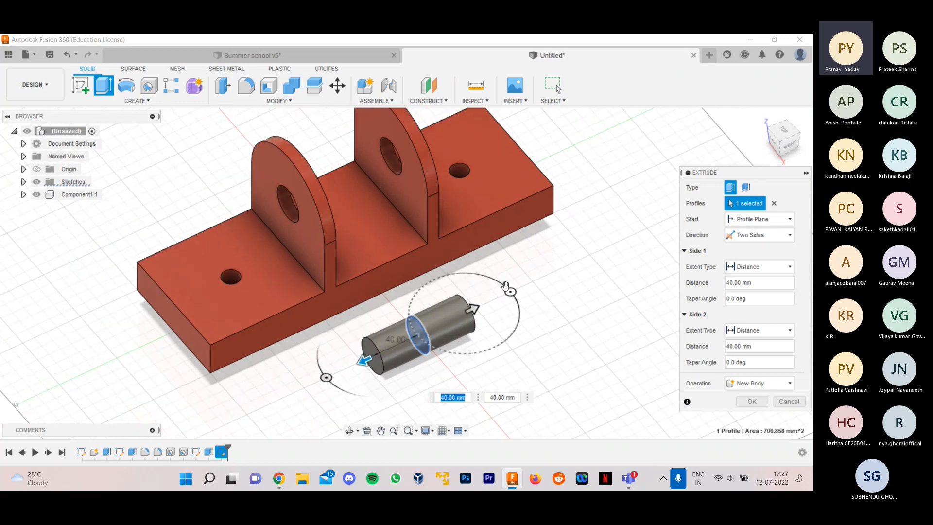
scroll(519, 276, "up", 1)
left_click_drag(459, 315, 548, 277)
left_click_drag(334, 375, 233, 395)
scroll(381, 270, "down", 3)
middle_click_drag(568, 307, 581, 360, "shift")
- Set the shaft extrusion's operation to New Component and complete it
left_click(755, 384)
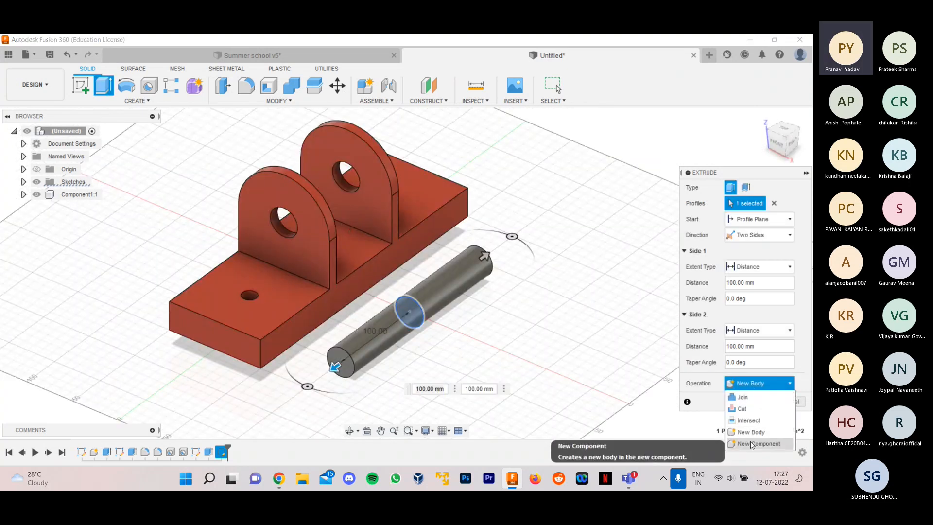
left_click(751, 444)
left_click(752, 401)
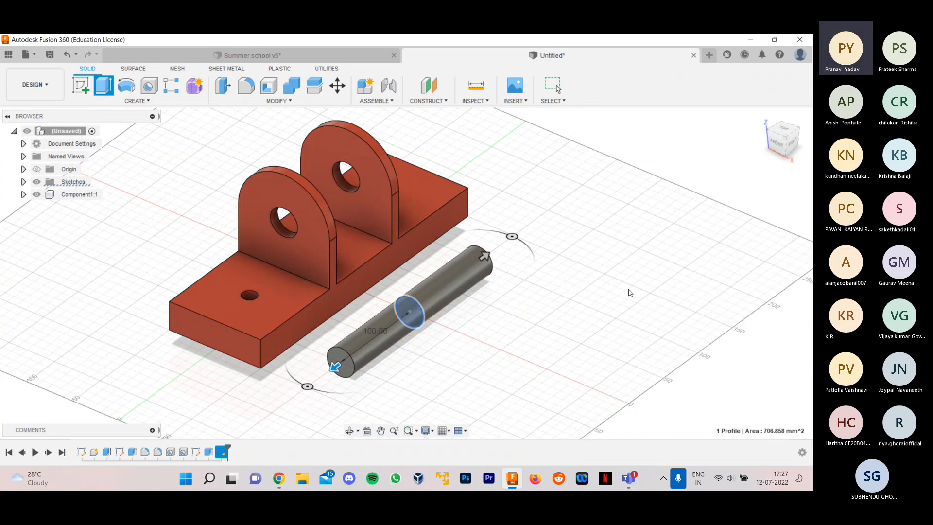
middle_click_drag(471, 251, 566, 271, "shift")
left_click_drag(566, 271, 616, 267)
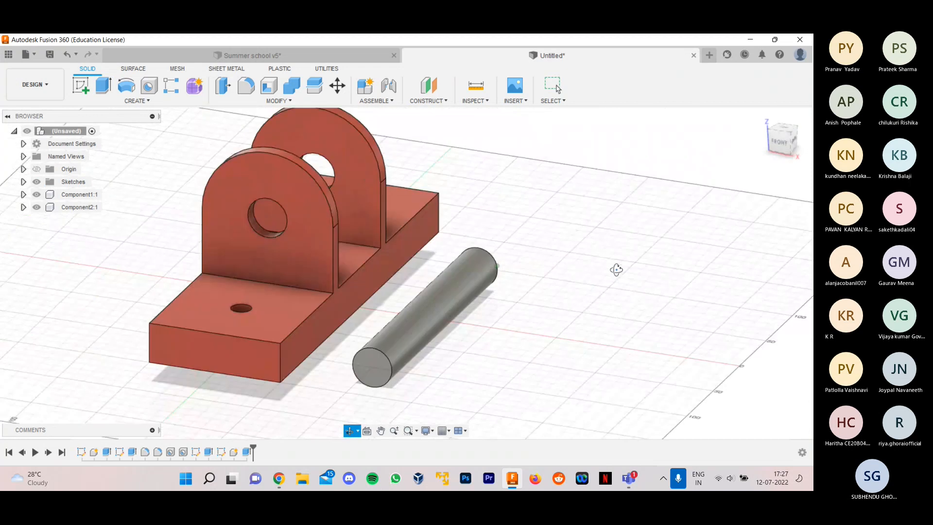
key("Escape")
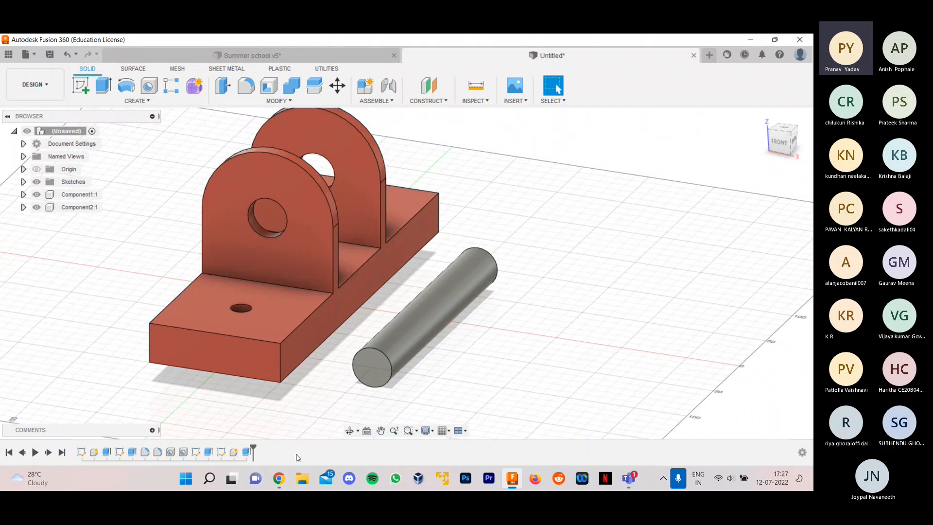
scroll(416, 394, "down", 1)
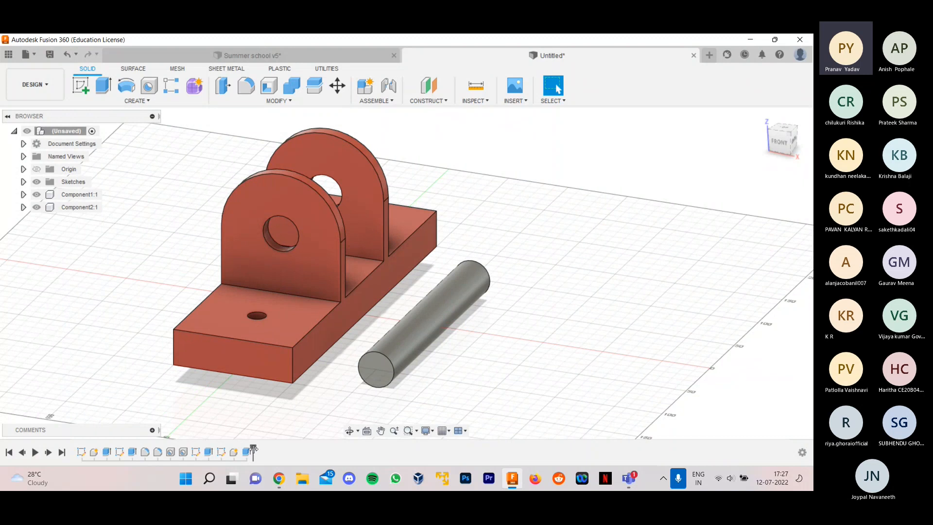
mouse_move(253, 448)
left_mouse_down()
mouse_move(139, 446)
mouse_move(252, 447)
left_mouse_up()
right_click(196, 451)
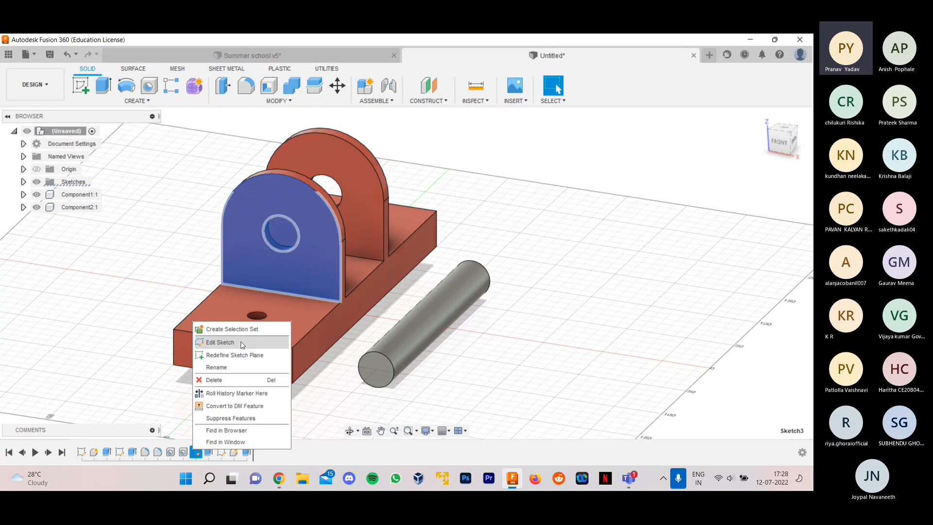
left_click(309, 459)
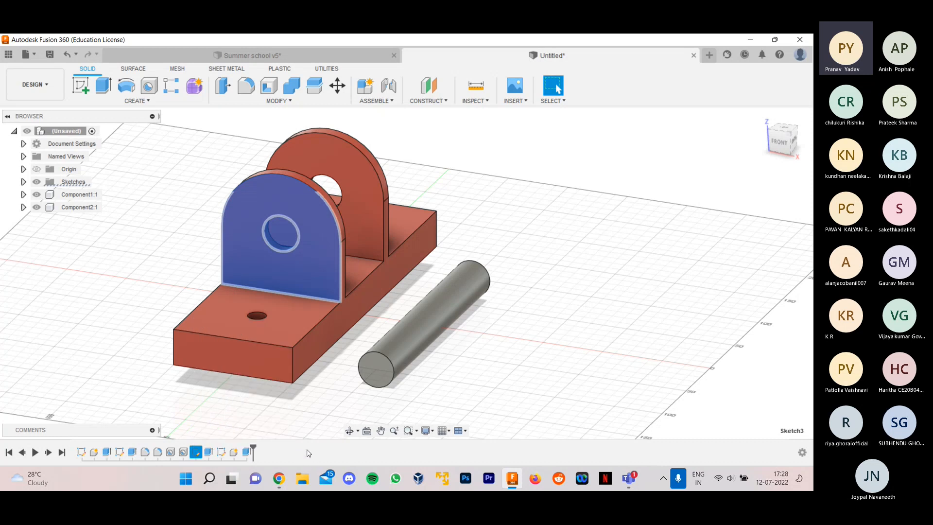
- Open the shaft's extrusion for editing, try a Side 2 distance of 70 mm, and cancel the edit
left_click(246, 452)
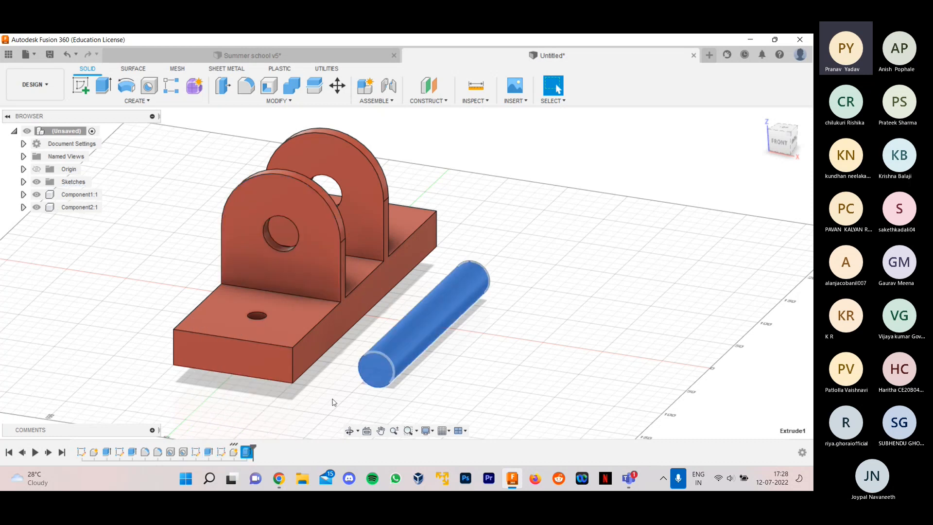
right_click(247, 452)
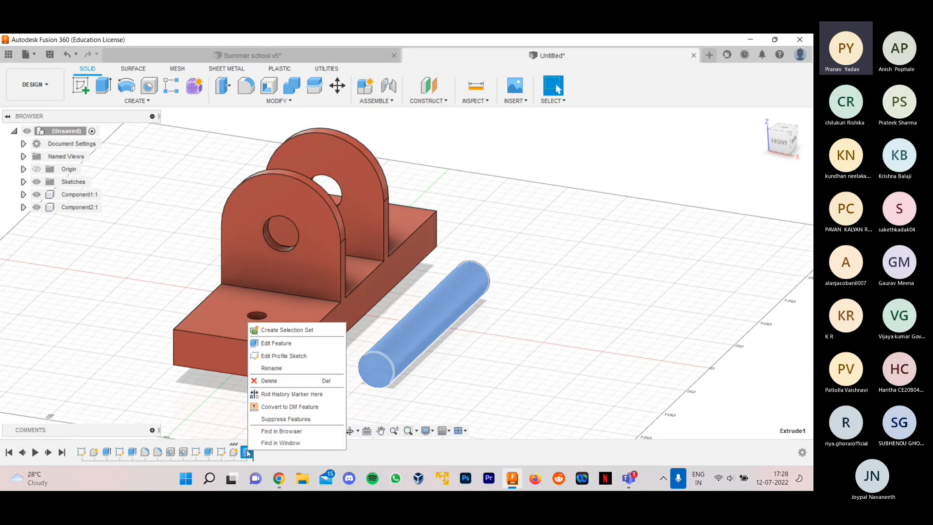
left_click(285, 344)
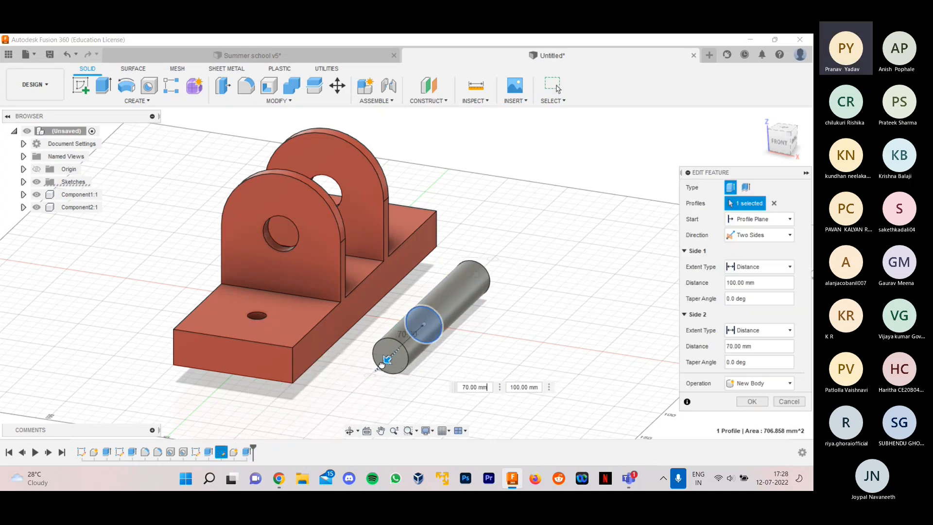
left_click(757, 384)
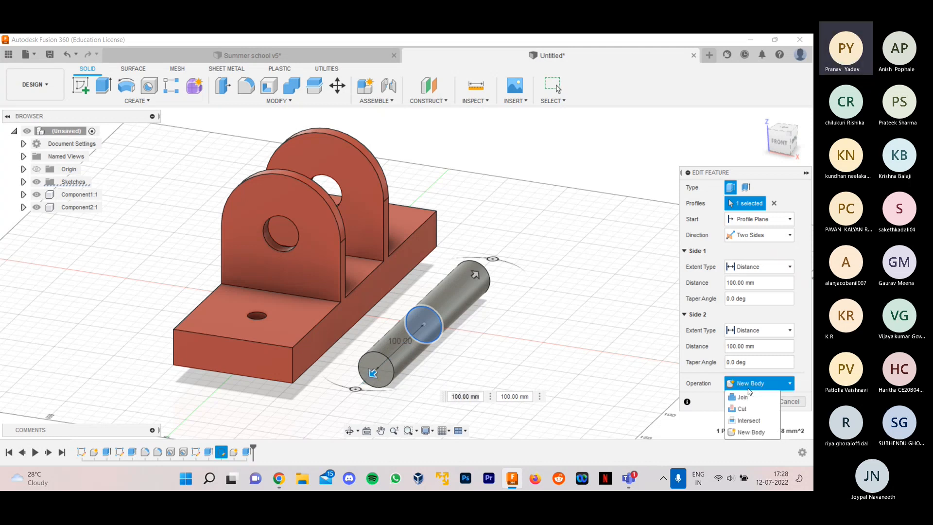
left_click(750, 389)
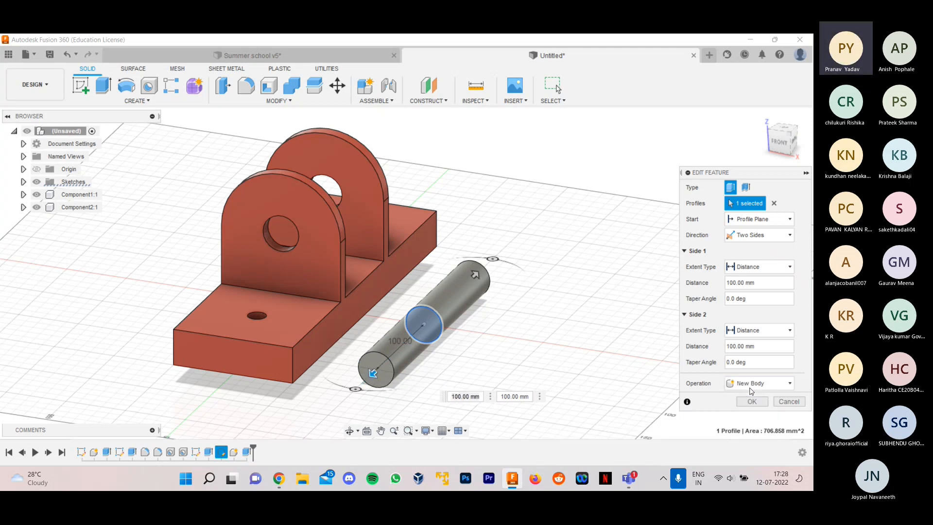
left_click(789, 401)
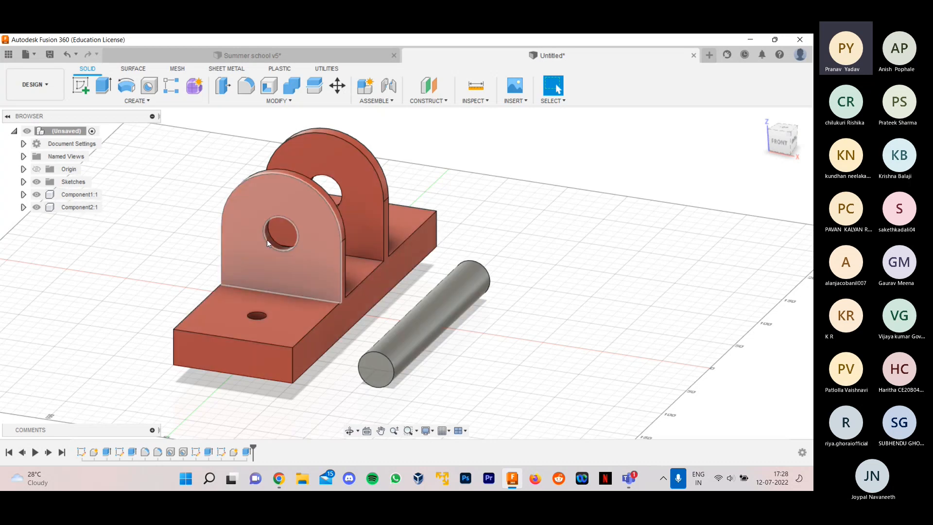
- Examine the shaft's collars and tapered ends in the Summer school v5 design, and return to the untitled design
middle_click_drag(554, 275, 525, 269, "shift")
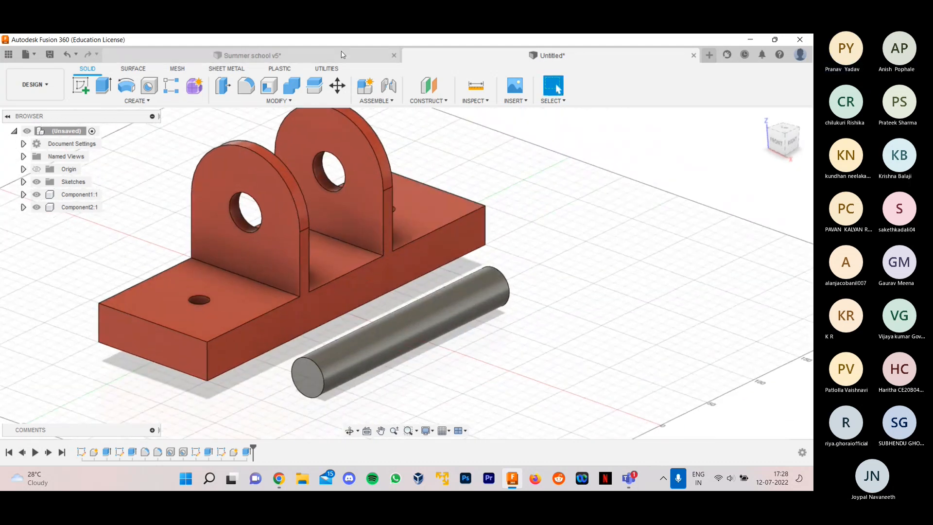
left_click(248, 55)
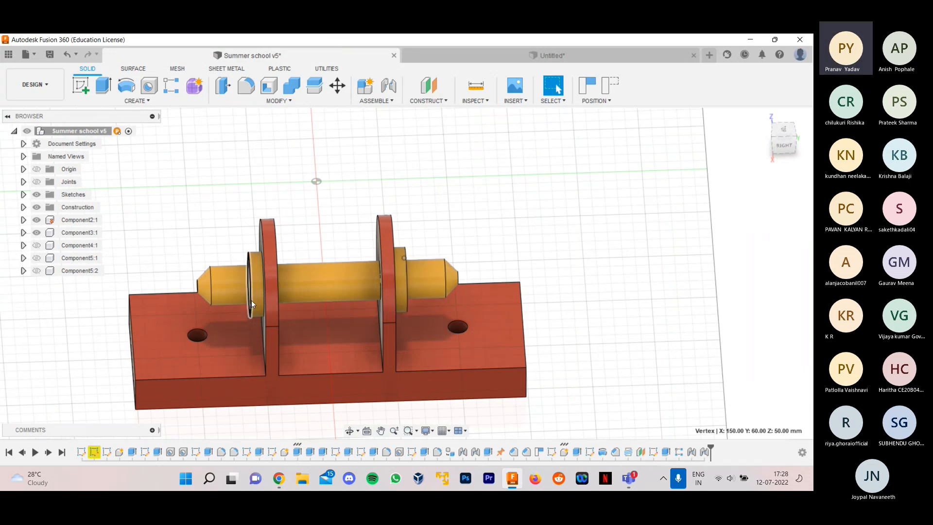
scroll(470, 267, "down", 2)
scroll(496, 224, "up", 1)
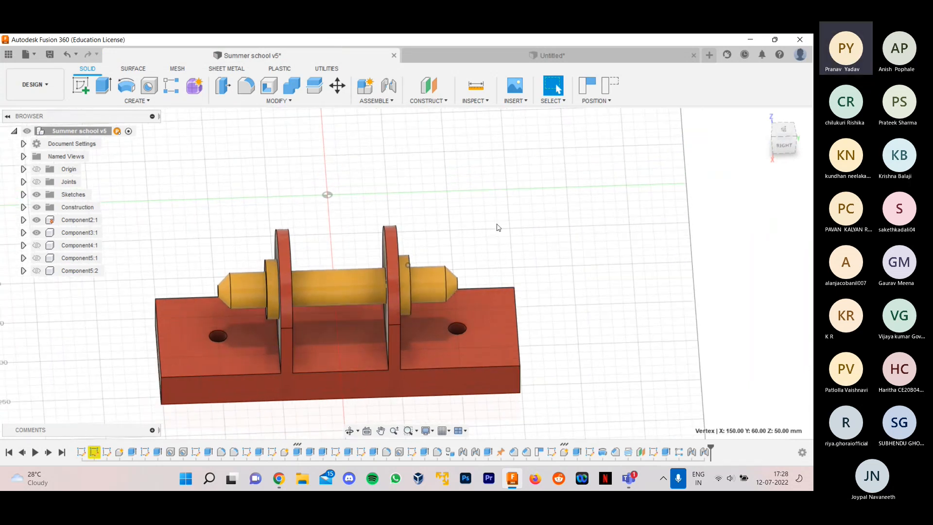
middle_click_drag(483, 199, 627, 270, "shift")
left_click(536, 57)
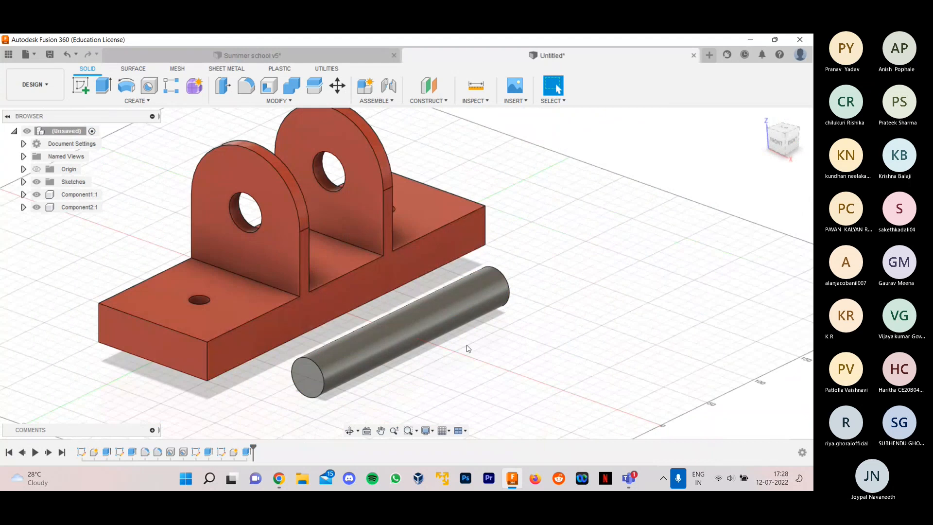
- Start a new sketch on the vertical origin plane parallel to the upright plates
scroll(468, 348, "up", 1)
scroll(459, 360, "down", 1)
scroll(447, 348, "up", 3)
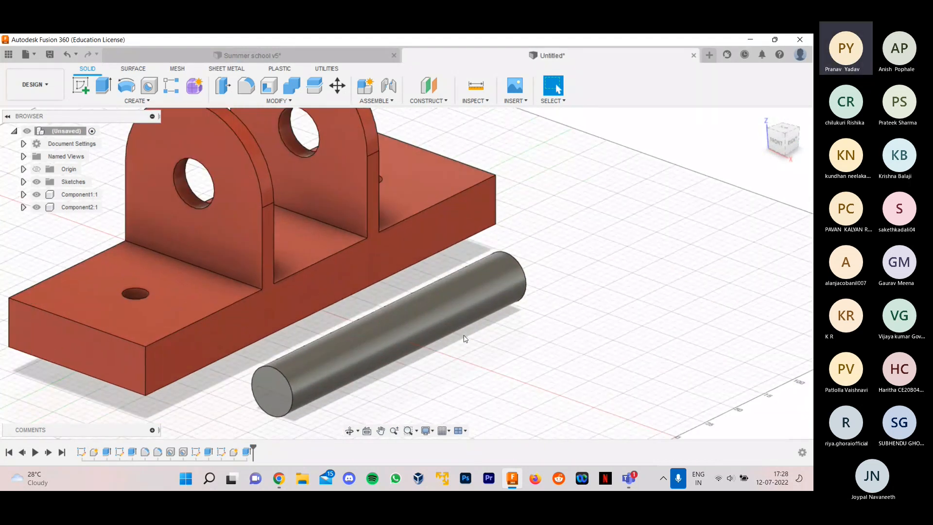
scroll(453, 298, "down", 2)
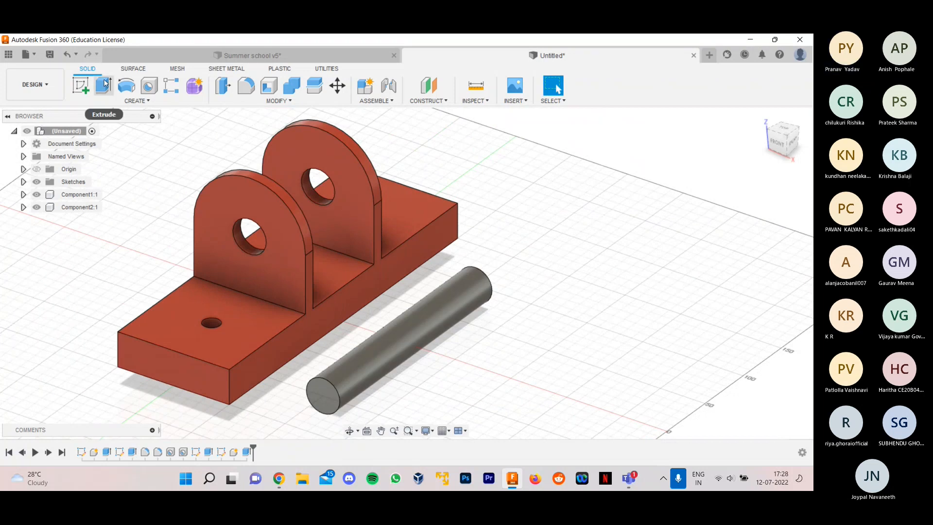
left_click(81, 86)
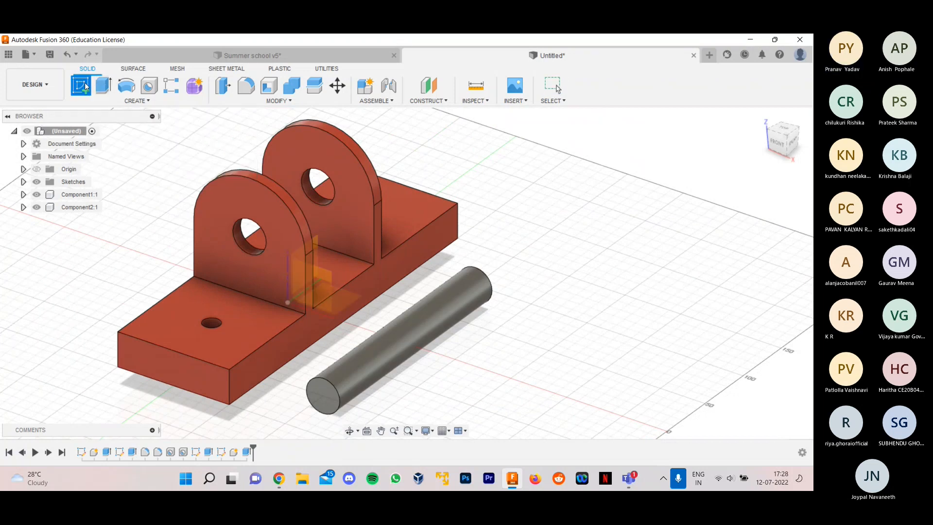
left_click(352, 291)
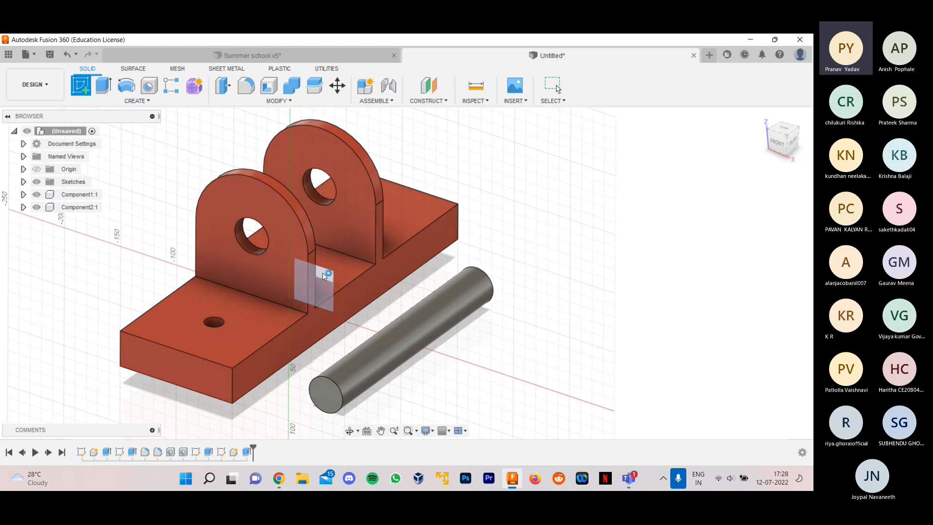
scroll(454, 312, "up", 3)
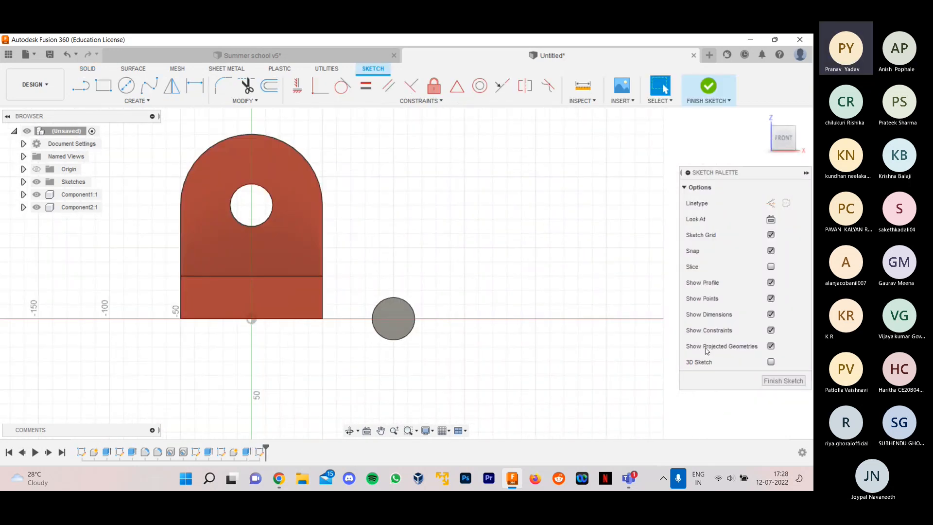
- Exit the empty sketch and reopen it for editing from the design history
left_click(784, 378)
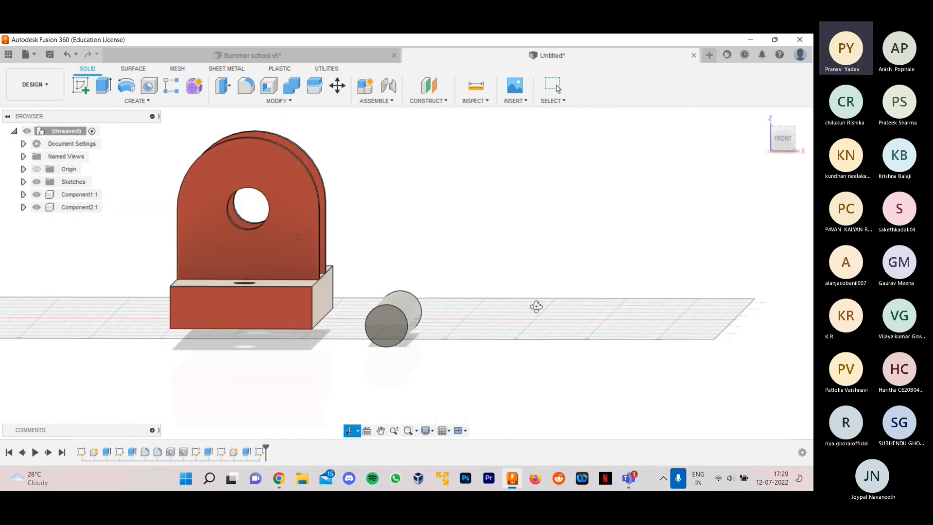
right_click(260, 452)
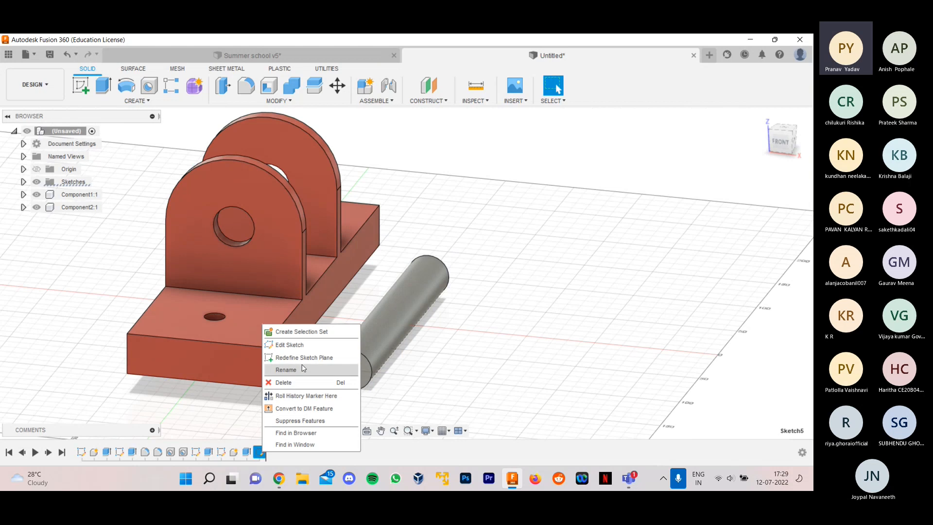
left_click(309, 346)
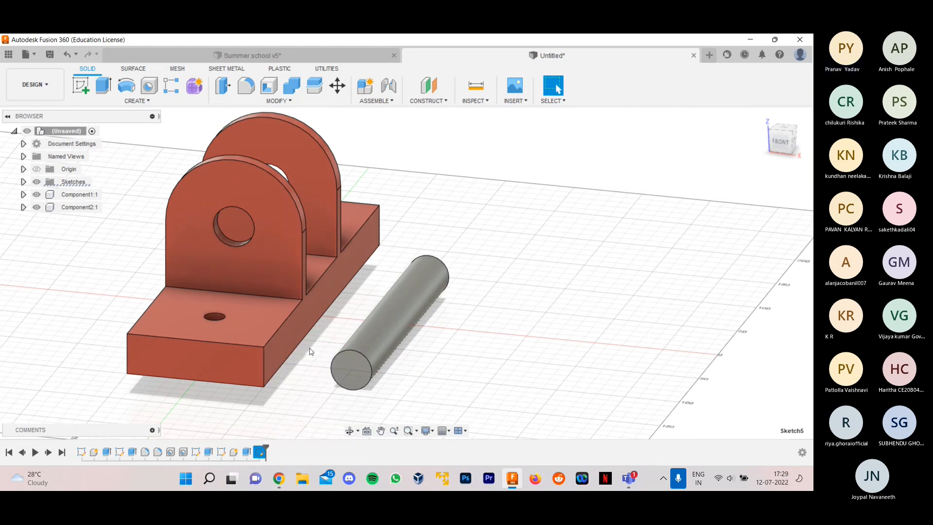
middle_click_drag(465, 308, 438, 345)
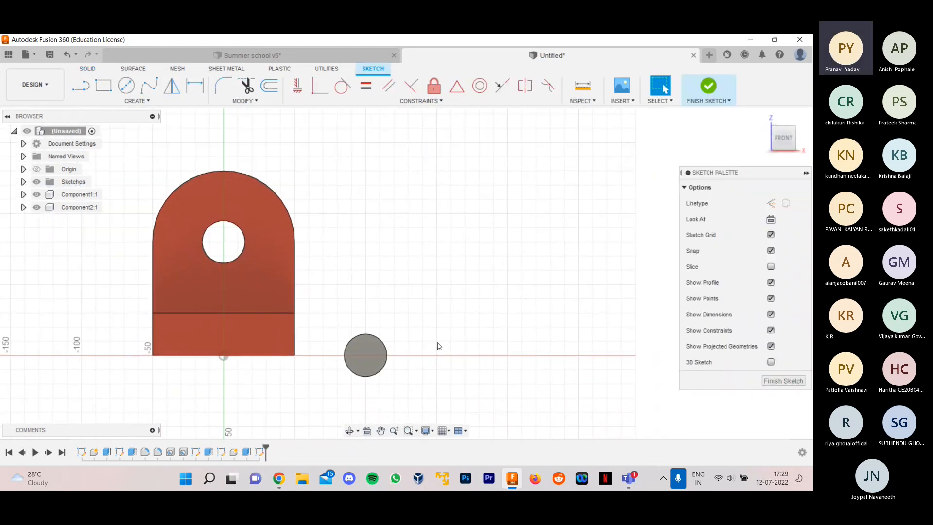
mouse_move(467, 296)
middle_mouse_down("shift")
mouse_move(417, 369)
mouse_move(340, 357)
middle_mouse_up("shift")
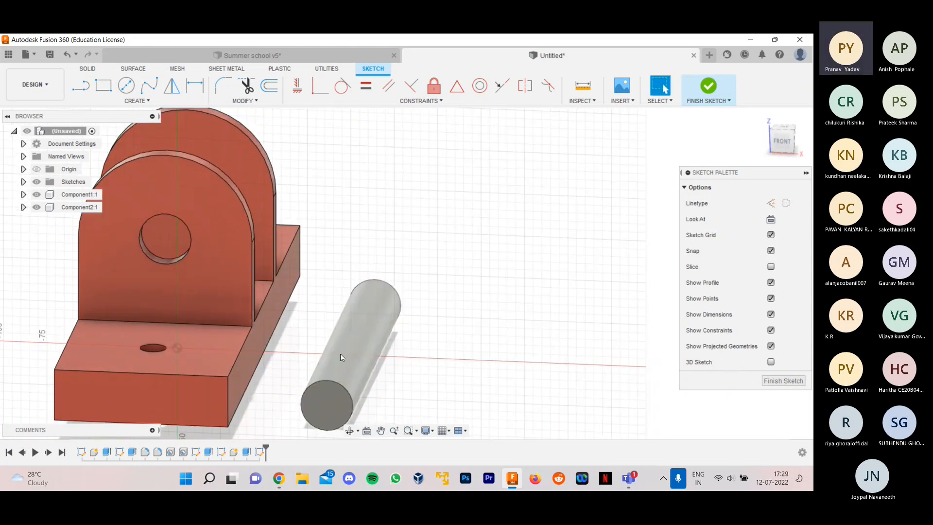
- Make the shaft's circle sketch, Sketch4, and the current Sketch5 visible
left_click(23, 182)
left_click(46, 247)
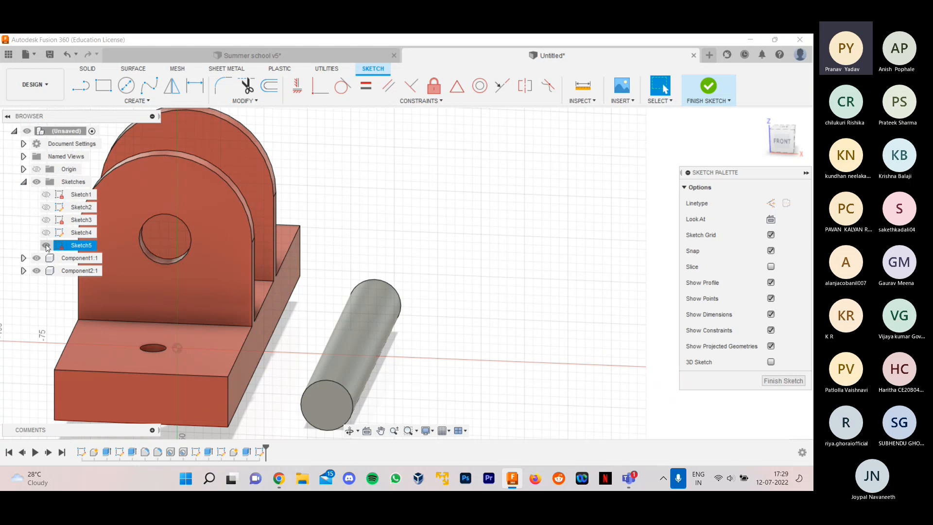
left_click(47, 234)
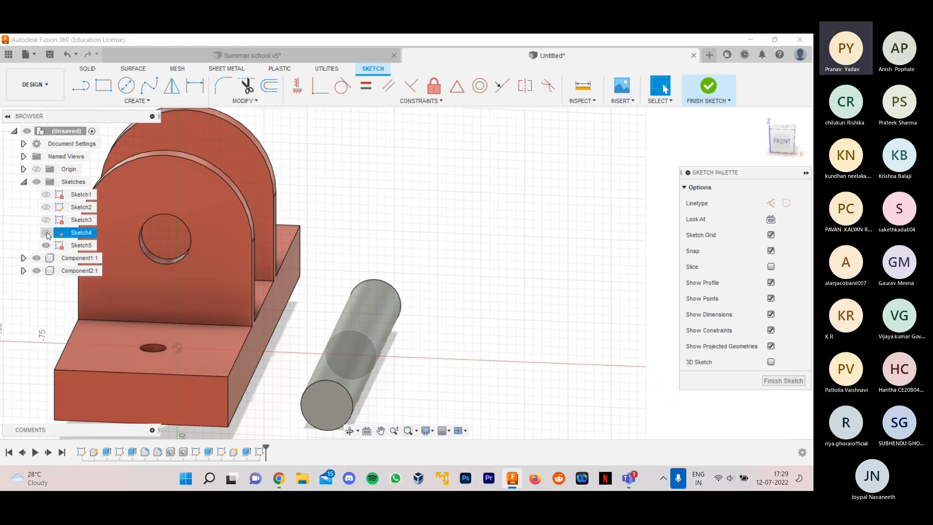
scroll(418, 374, "up", 5)
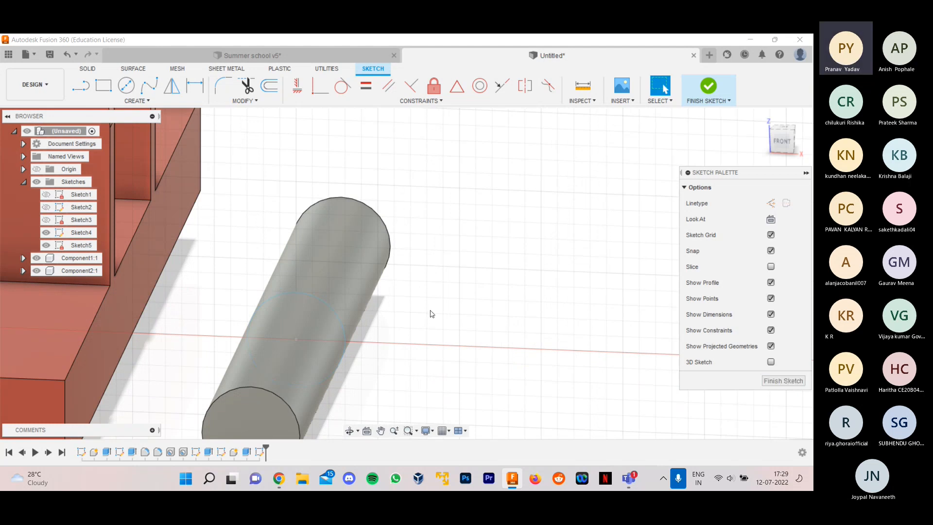
scroll(431, 313, "down", 4)
left_click(23, 182)
- Draw a 50 mm diameter circle centred on the shaft's axis and finish the sketch
mouse_move(443, 327)
middle_mouse_down("shift")
mouse_move(339, 289)
mouse_move(393, 315)
mouse_move(414, 312)
mouse_move(389, 327)
mouse_move(408, 323)
mouse_move(306, 256)
middle_mouse_up("shift")
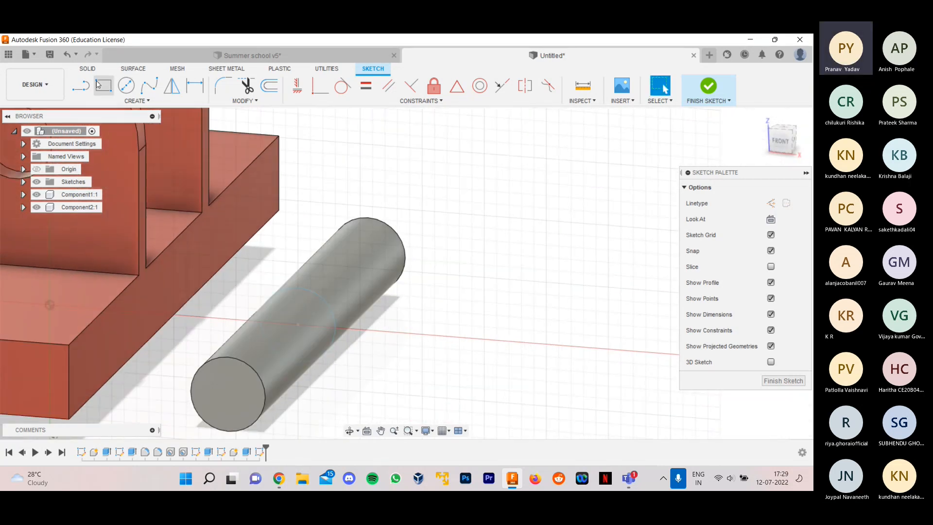
left_click(782, 140)
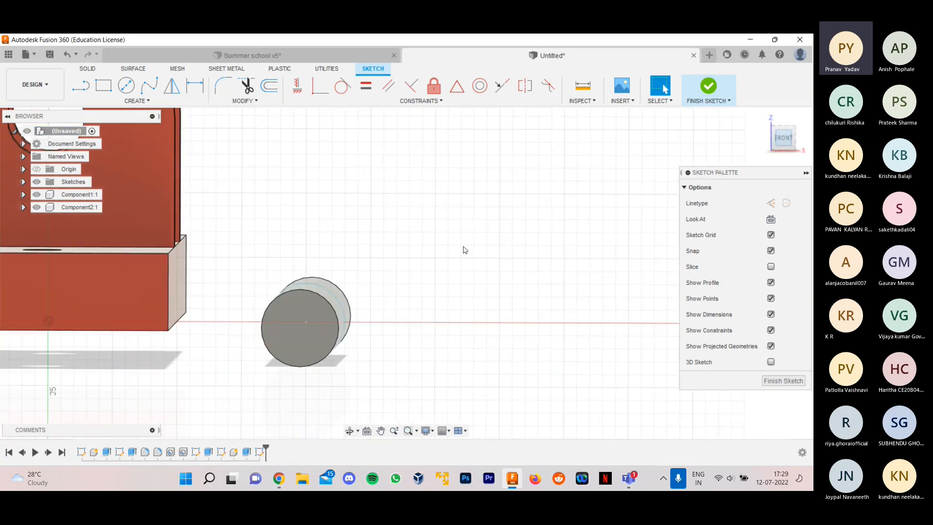
key("c")
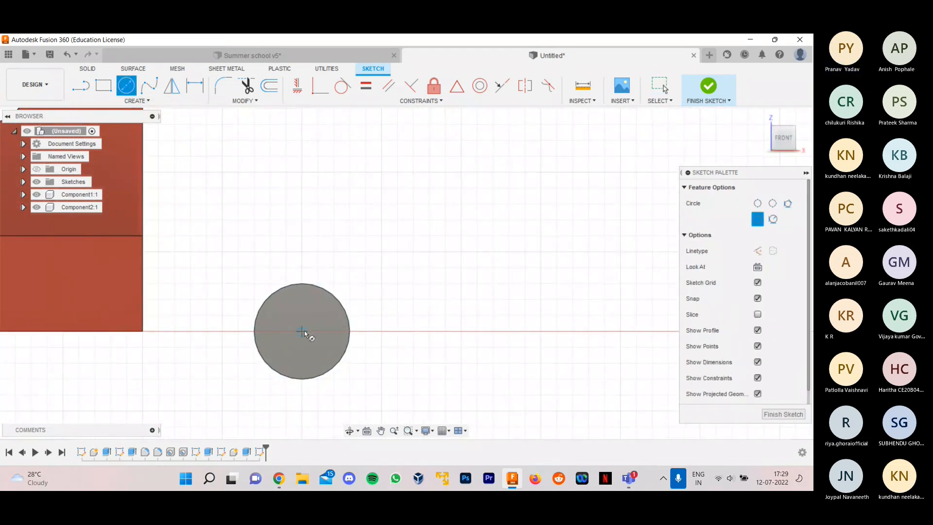
left_click(302, 330)
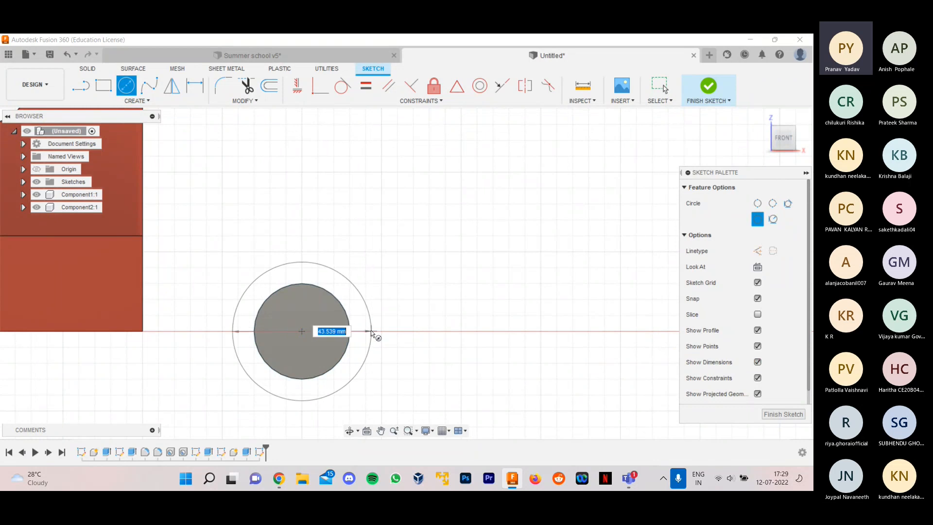
type("40")
key("Tab")
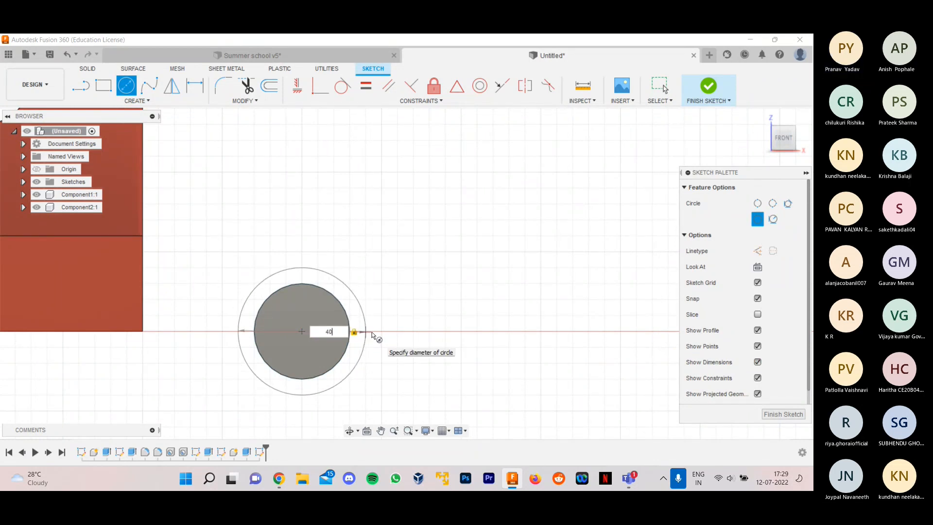
type("50")
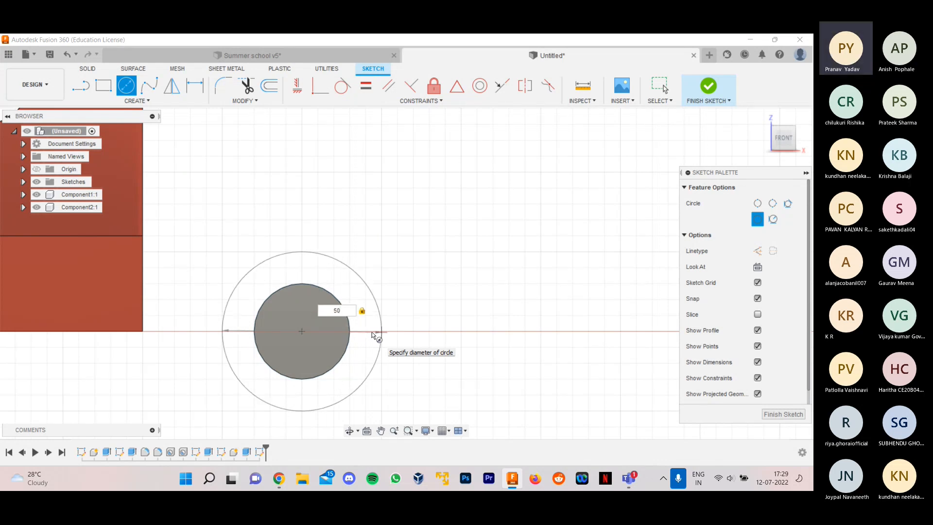
key("Return")
key("Escape")
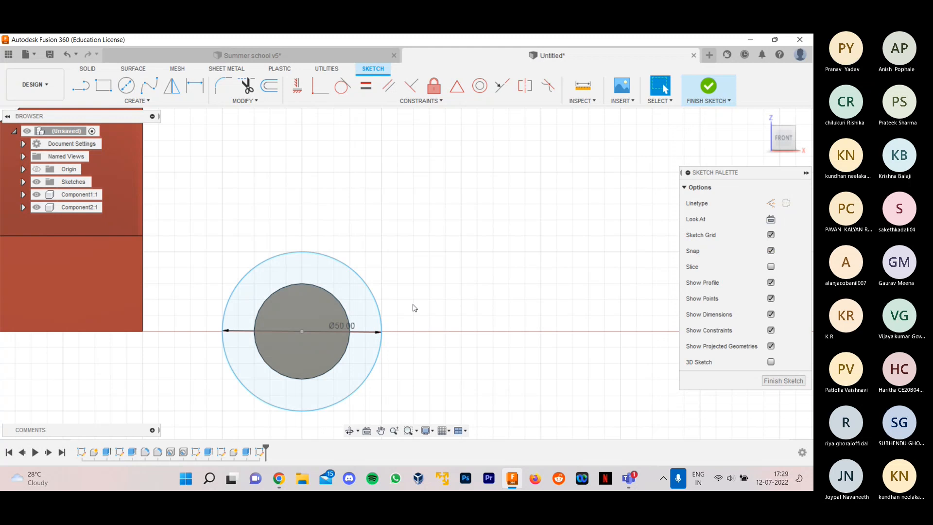
mouse_move(449, 283)
middle_mouse_down("shift")
mouse_move(432, 313)
mouse_move(452, 296)
mouse_move(442, 306)
mouse_move(420, 297)
mouse_move(448, 299)
middle_mouse_up("shift")
scroll(426, 251, "down", 2)
scroll(452, 299, "down", 1)
scroll(448, 300, "up", 1)
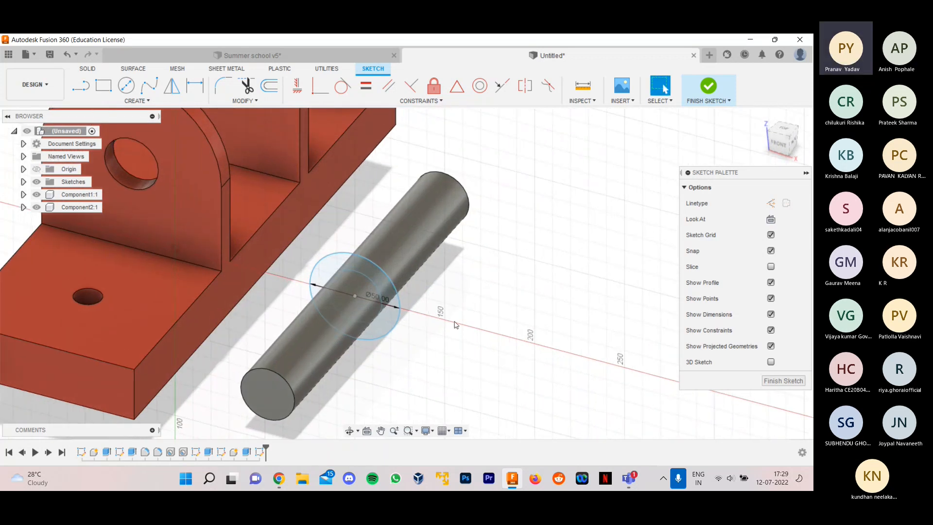
left_click(767, 382)
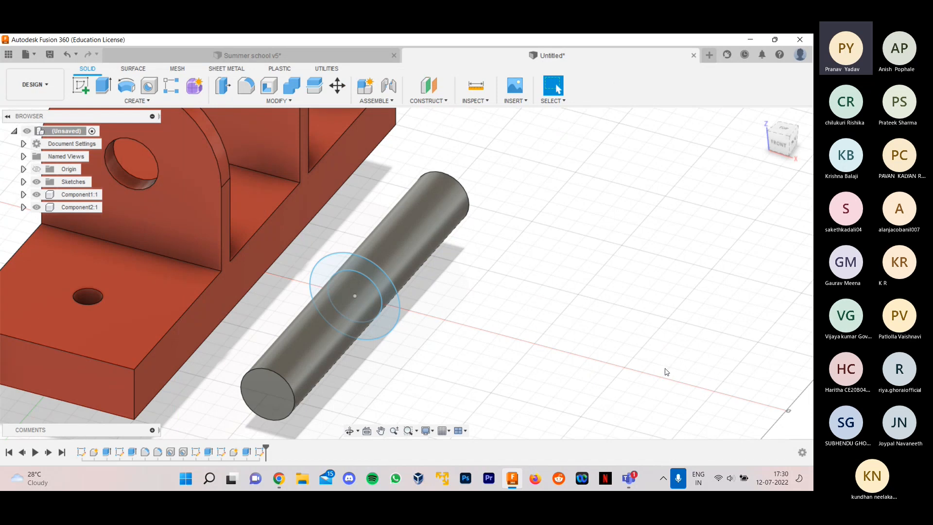
middle_click_drag(669, 367, 573, 279, "shift")
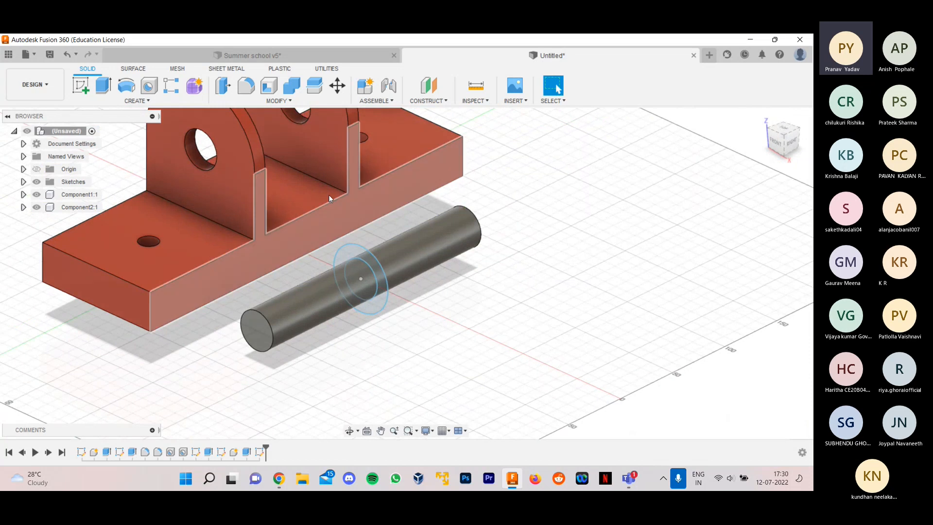
left_click(107, 88)
scroll(368, 232, "up", 3)
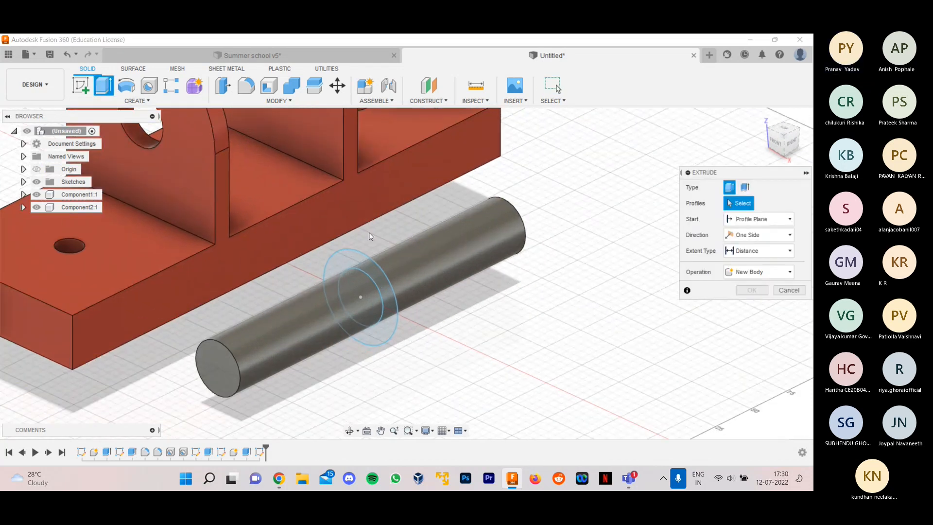
scroll(372, 275, "up", 5)
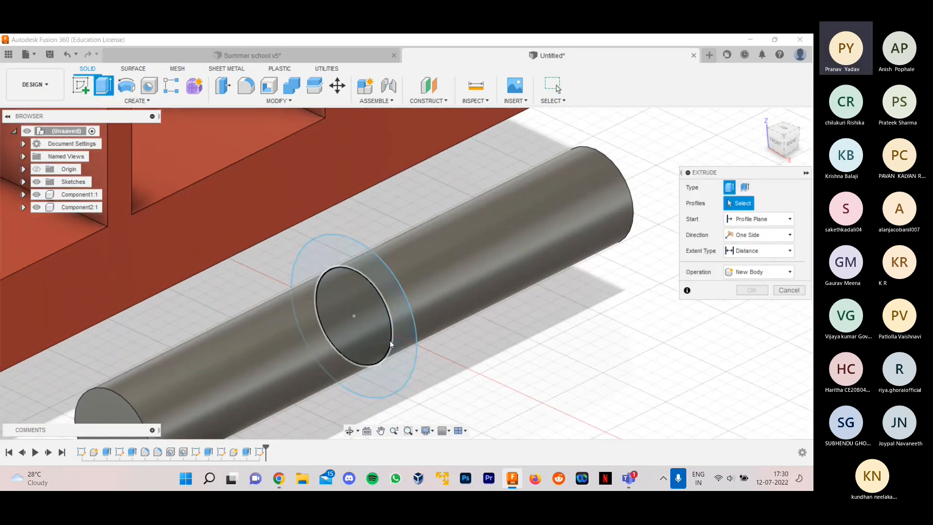
left_click(401, 348)
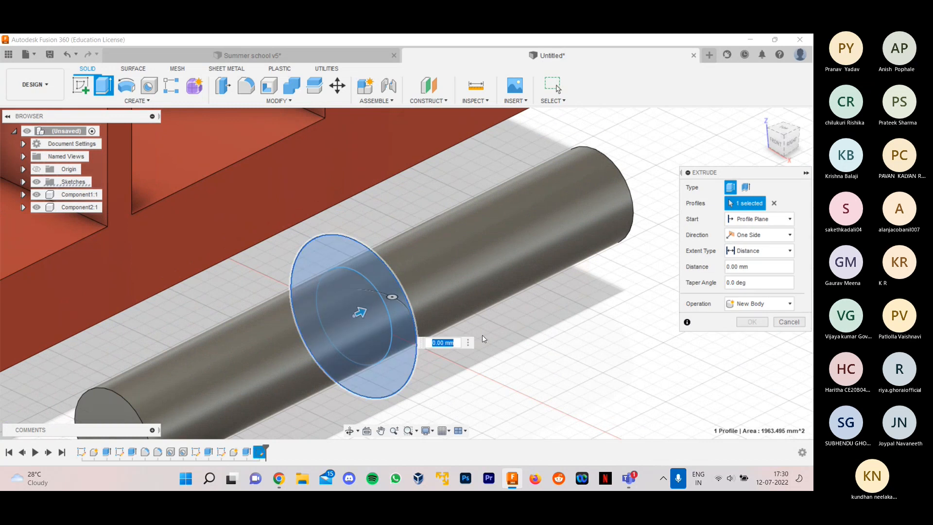
scroll(482, 335, "down", 2)
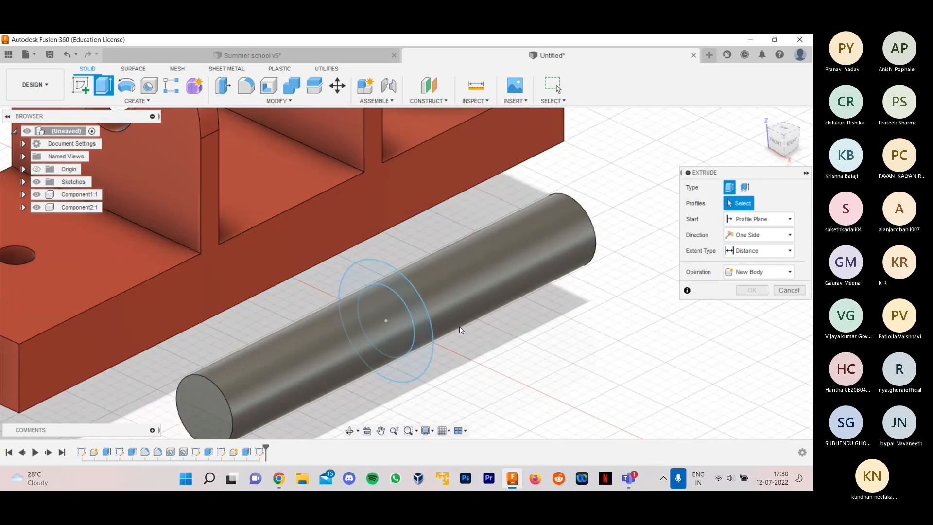
scroll(462, 330, "up", 2)
left_click(395, 319)
left_click(383, 324)
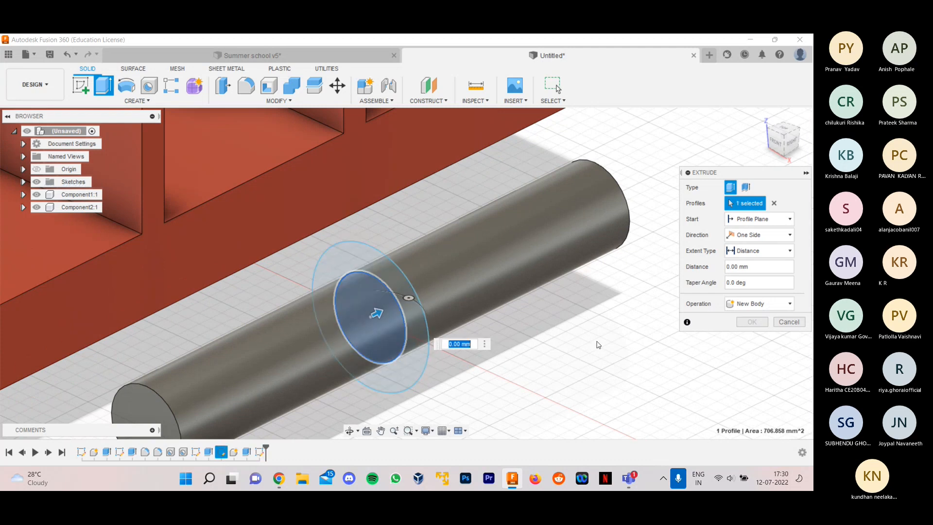
left_click(386, 317)
scroll(517, 349, "down", 3)
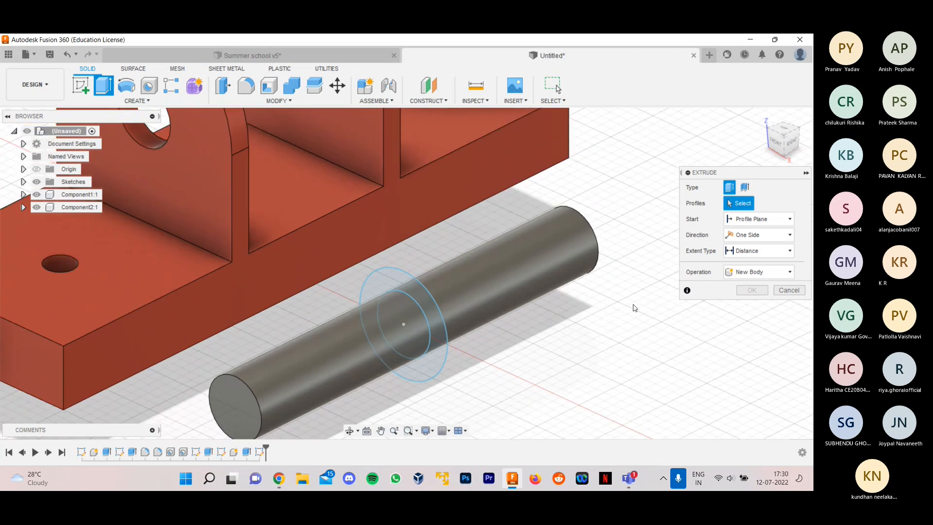
left_click(436, 351)
scroll(475, 343, "up", 1)
mouse_move(404, 319)
left_mouse_down()
mouse_move(432, 305)
mouse_move(401, 313)
left_mouse_up()
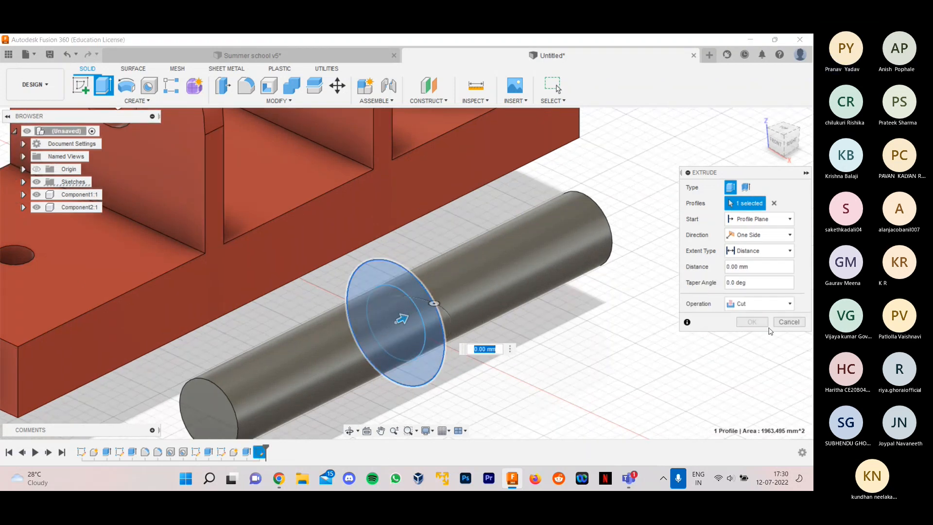
left_click(789, 337)
- Check which profiles can be selected within the two concentric circles around the shaft
middle_click_drag(595, 325, 435, 367, "shift")
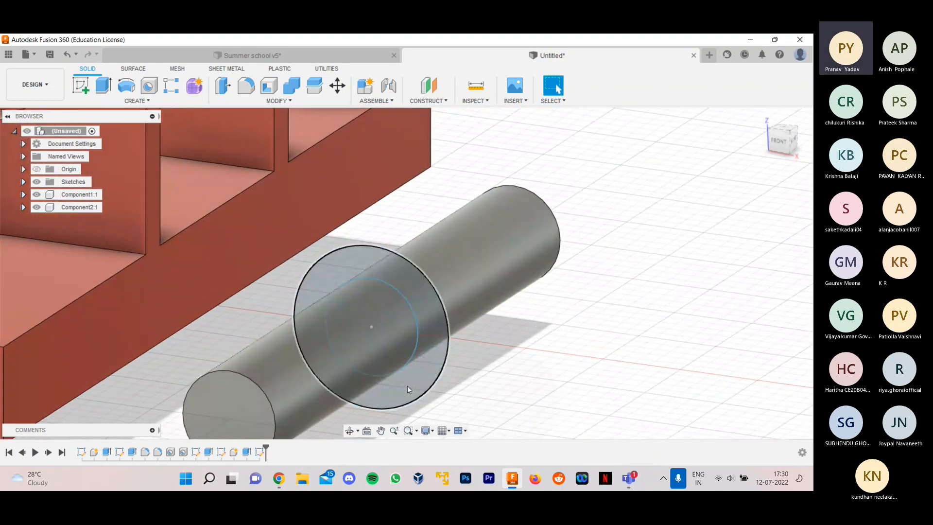
left_click(407, 386)
left_click(392, 345)
left_click(415, 344)
left_click(530, 345)
scroll(507, 347, "down", 2)
middle_click_drag(566, 335, 566, 347, "shift")
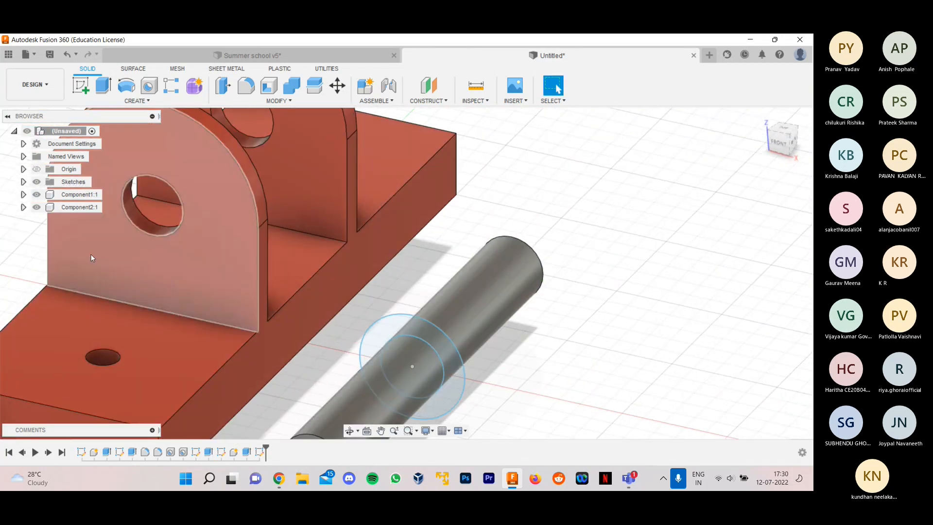
- Expand the design's list of sketches
left_click(23, 181)
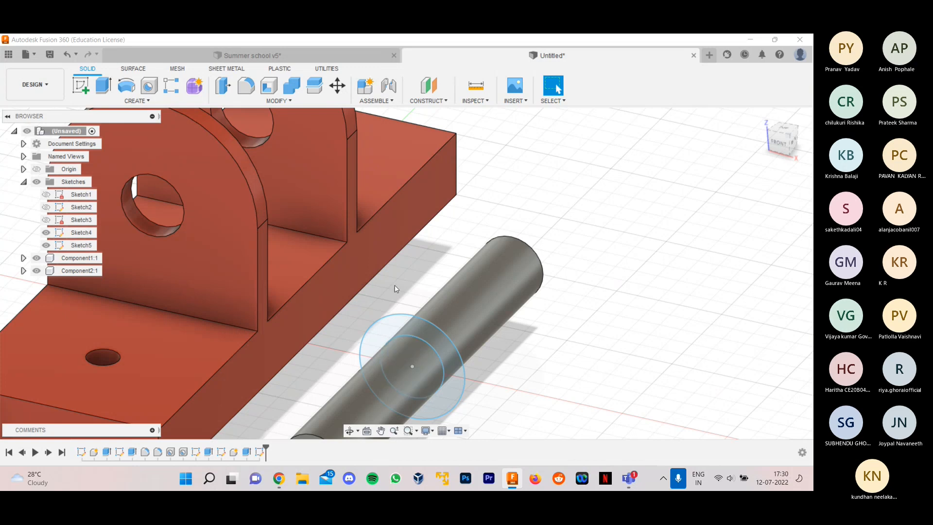
scroll(396, 289, "down", 2)
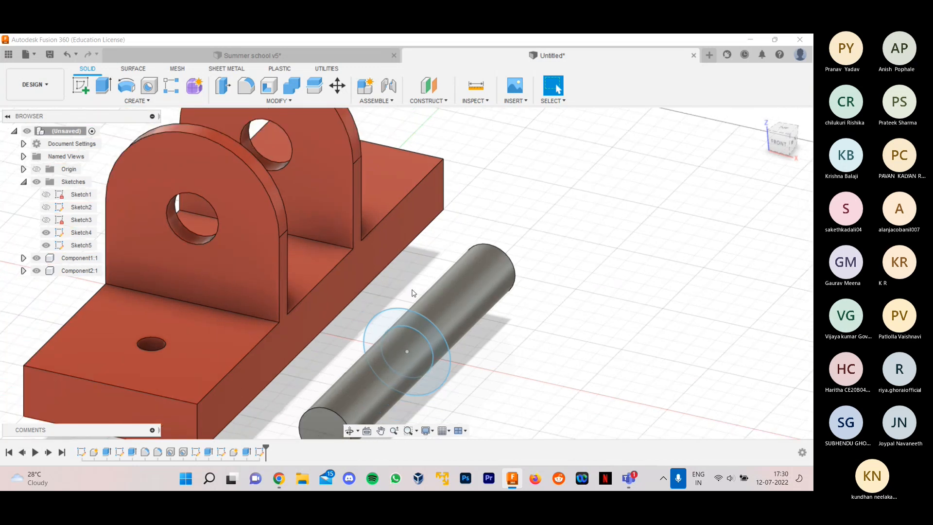
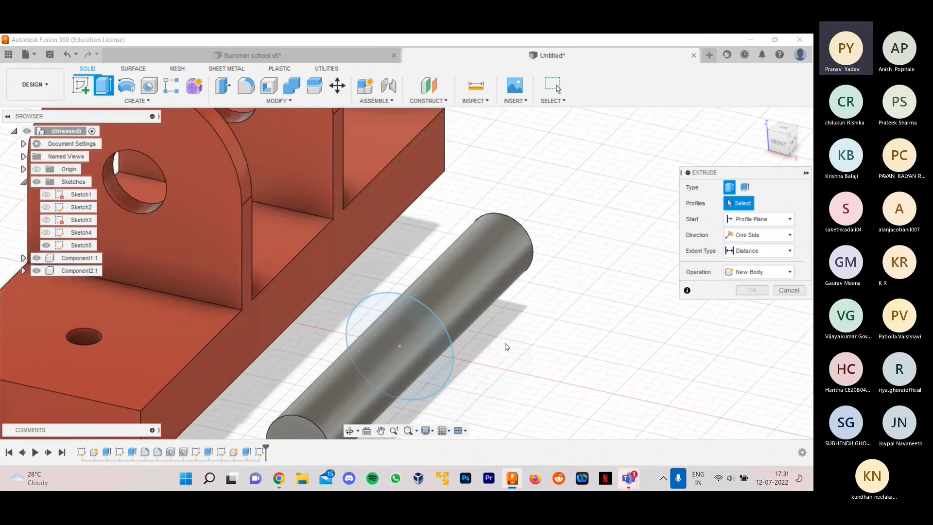
- Add a concentric 30 mm diameter circle inside the 50 mm circle in Sketch5 and finish the sketch
scroll(506, 346, "down", 1)
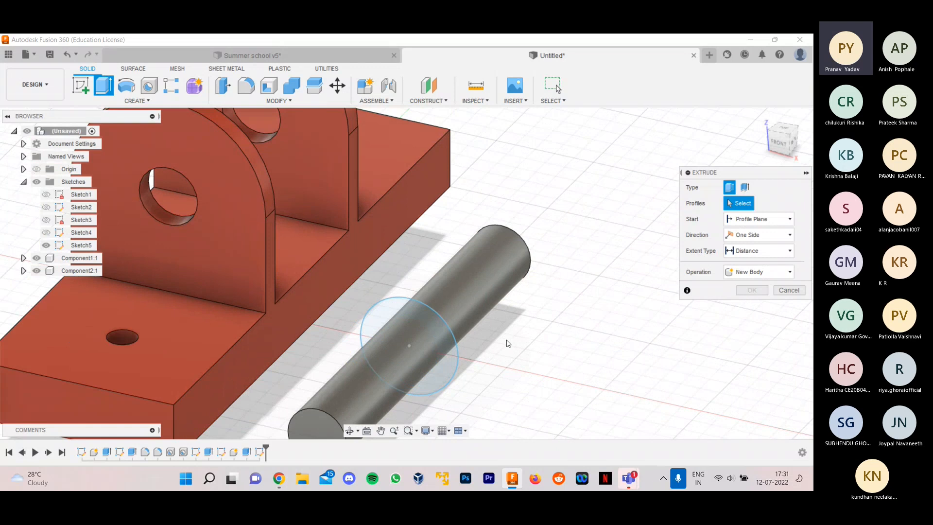
double_click(261, 456)
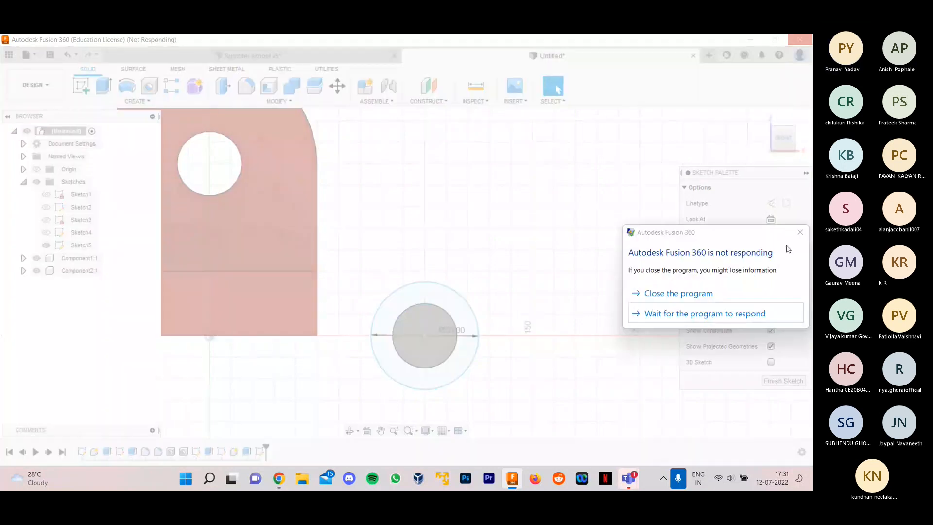
left_click(124, 84)
left_click(391, 333)
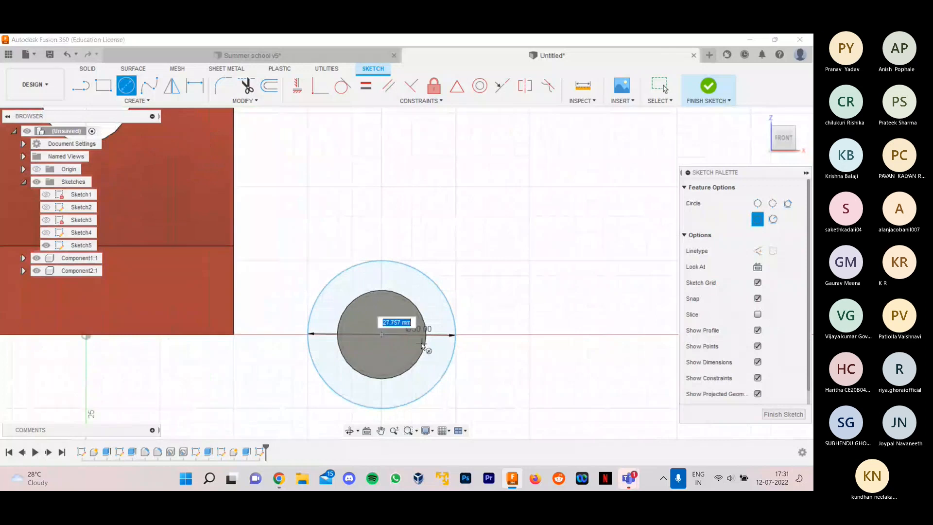
type("30")
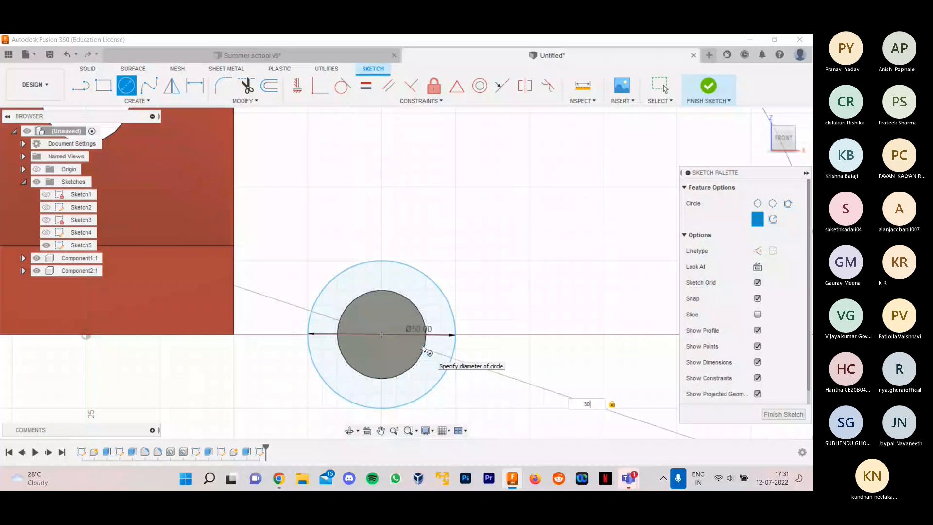
key("Return")
left_click(774, 381)
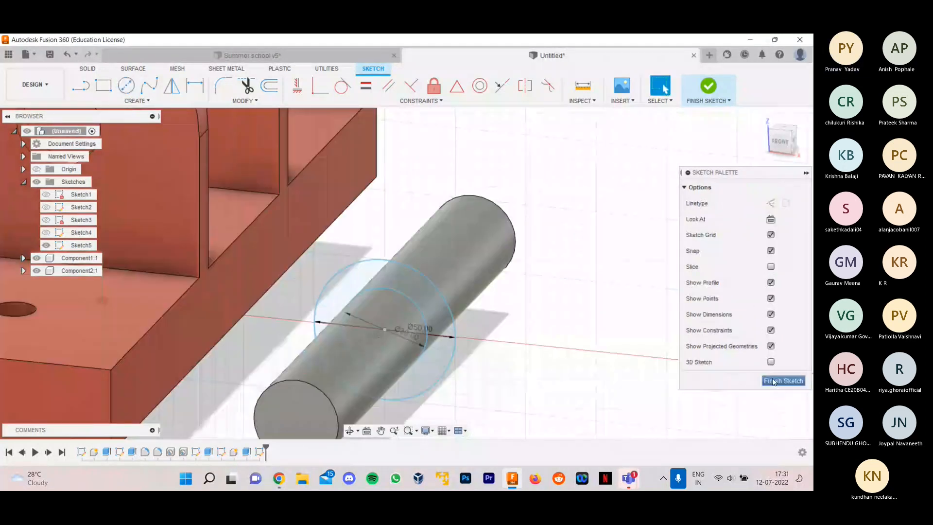
- Start extruding the ring between the two circles in two directions, with 60 mm on side 1 along the shaft
left_click(104, 85)
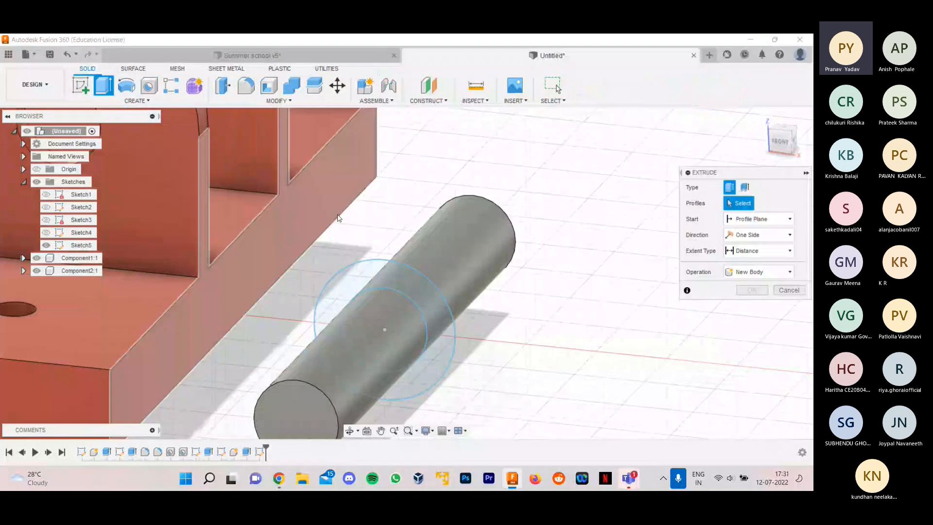
left_click(421, 289)
scroll(476, 340, "down", 2)
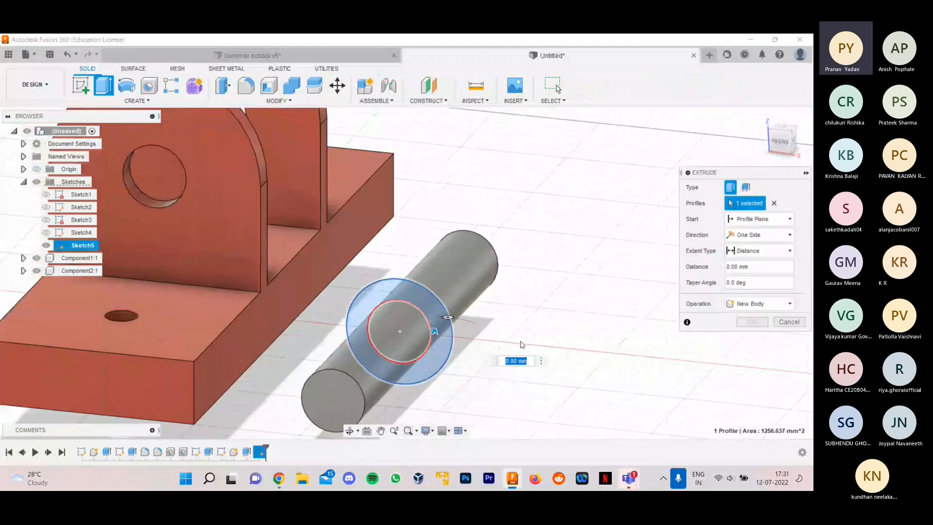
scroll(520, 343, "up", 2)
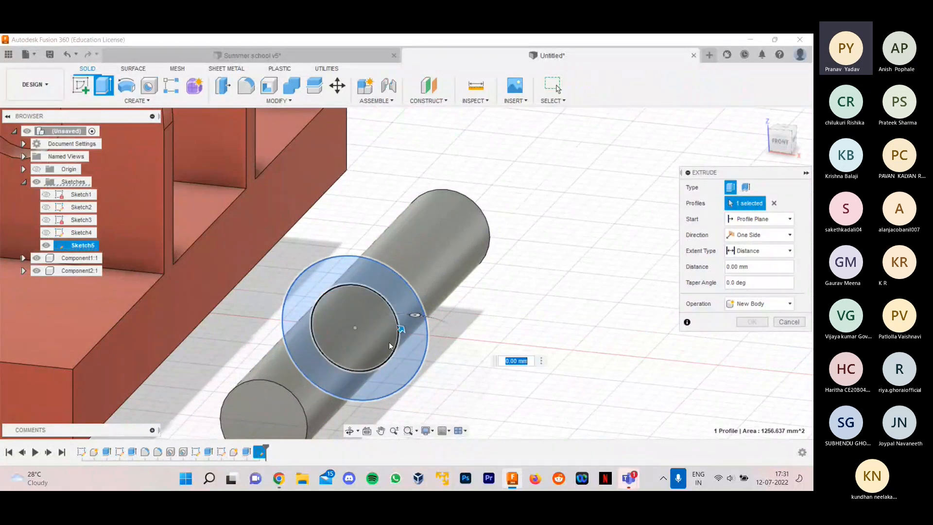
scroll(547, 326, "down", 1)
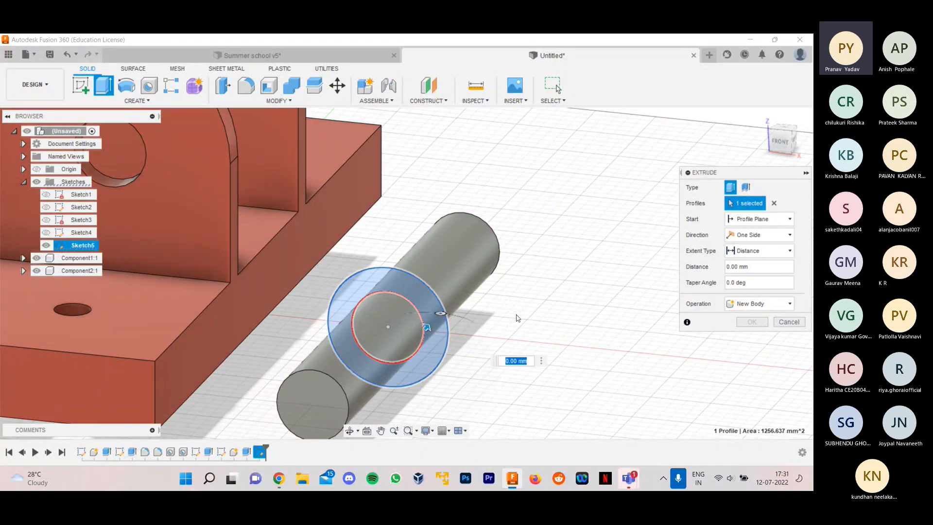
middle_click_drag(517, 318, 479, 337, "shift")
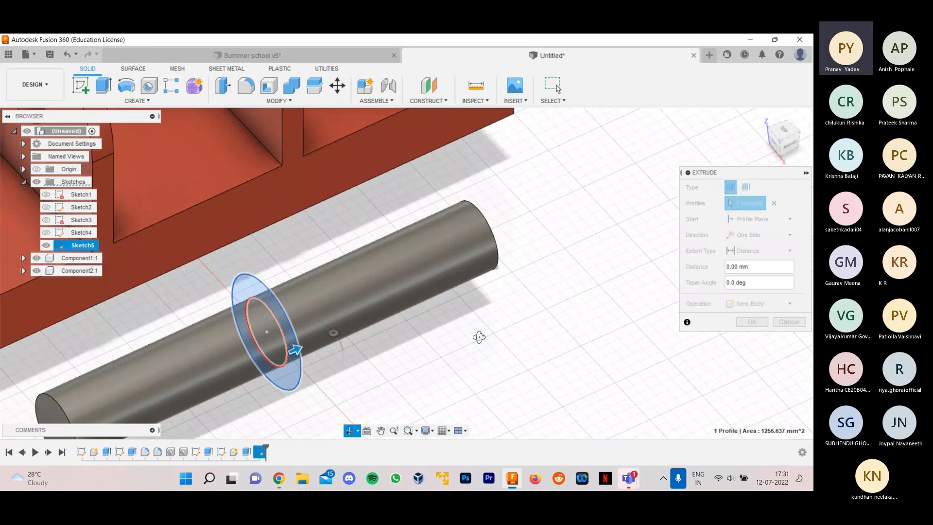
middle_click_drag(478, 337, 481, 329, "shift")
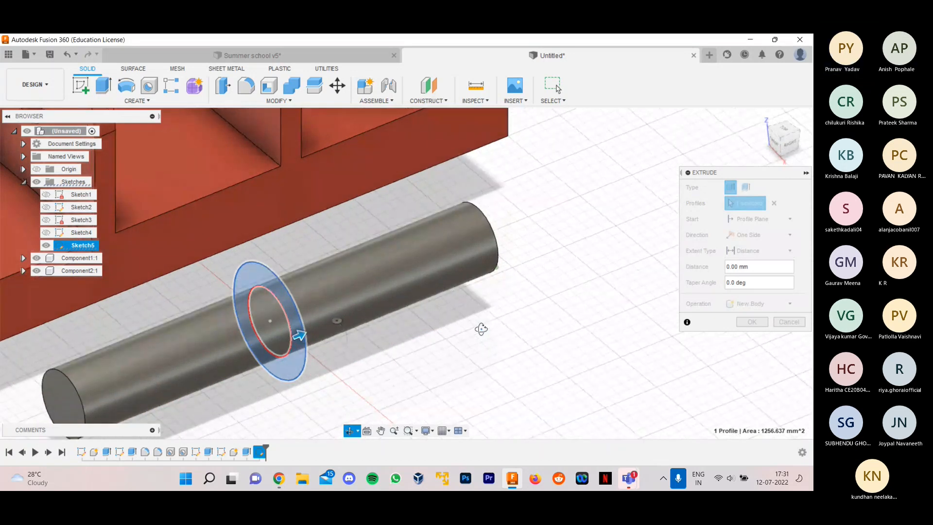
middle_click_drag(481, 329, 484, 332, "shift")
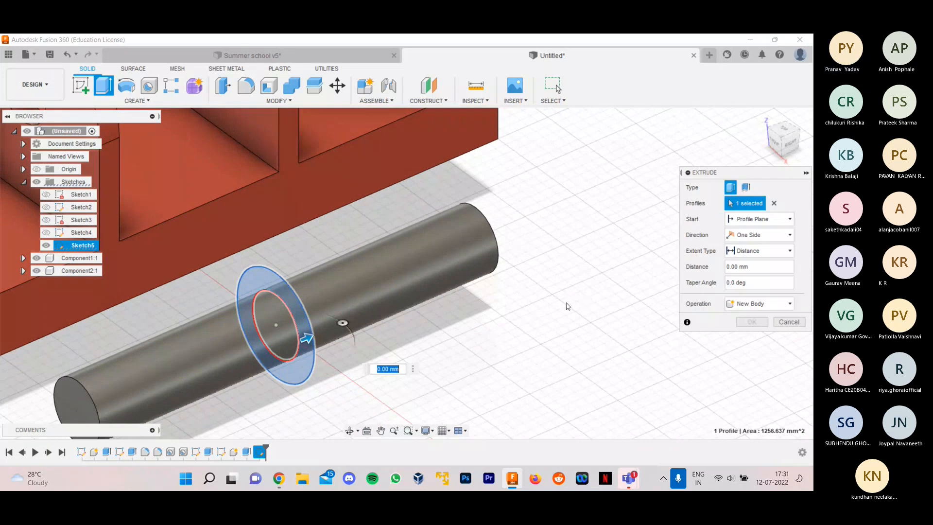
left_click(744, 259)
middle_click_drag(304, 213, 346, 232, "shift")
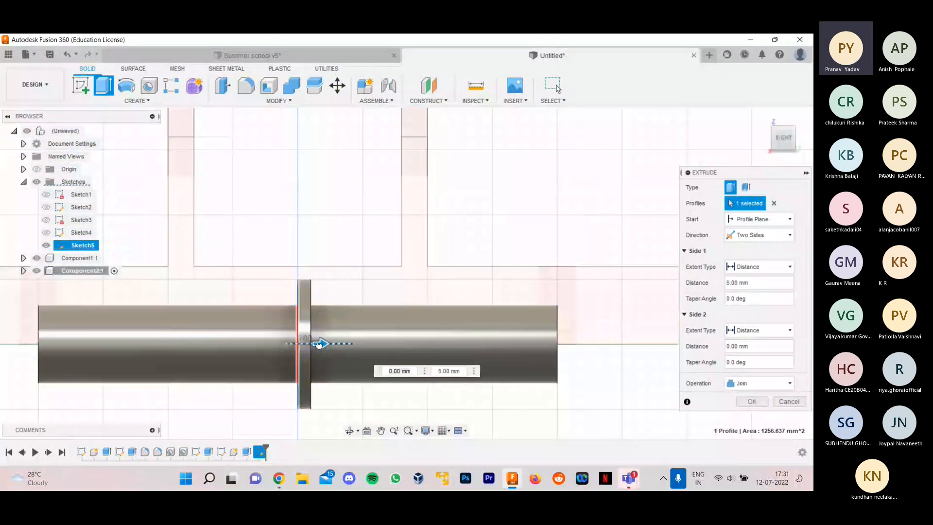
left_click_drag(318, 348, 465, 354)
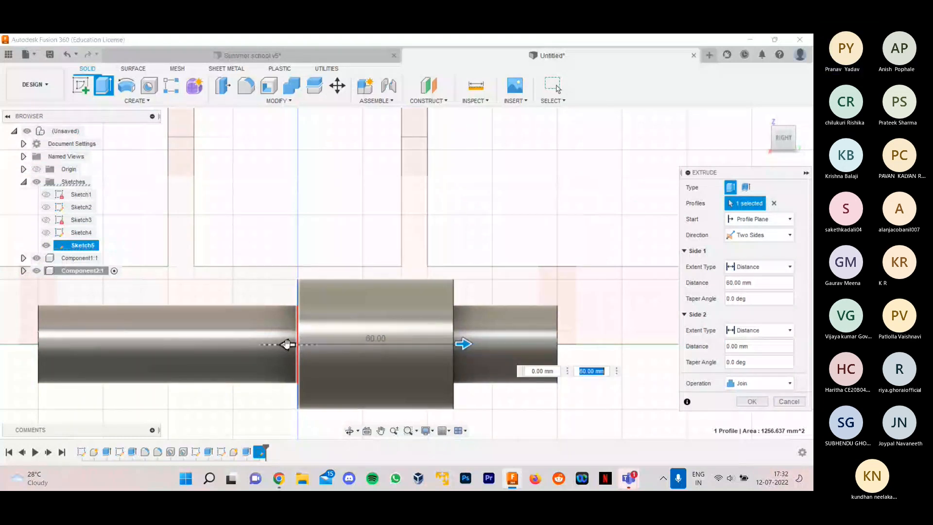
- Set side 2 of the ring extrusion to -50 mm and join the collar to the shaft
left_click(287, 343)
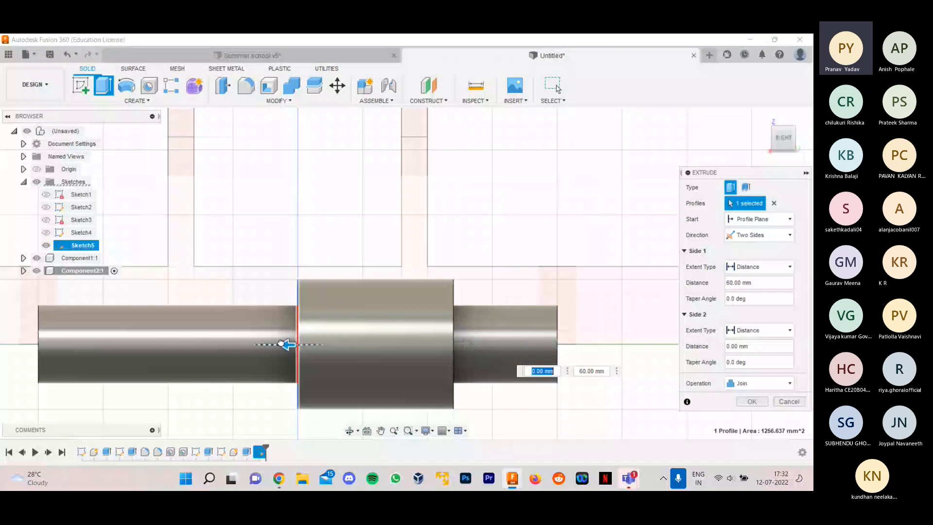
left_click_drag(281, 343, 410, 344)
middle_click_drag(413, 346, 500, 391, "shift")
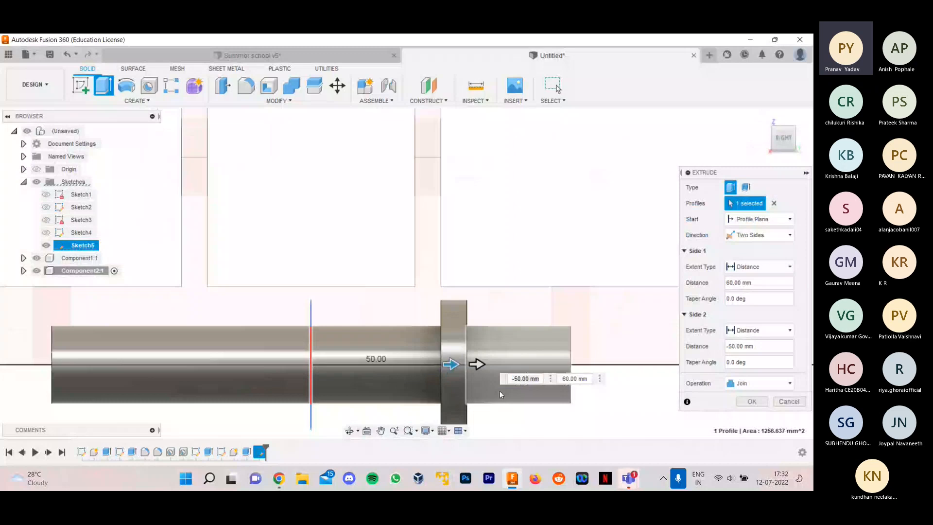
scroll(485, 383, "up", 1)
scroll(459, 375, "down", 2)
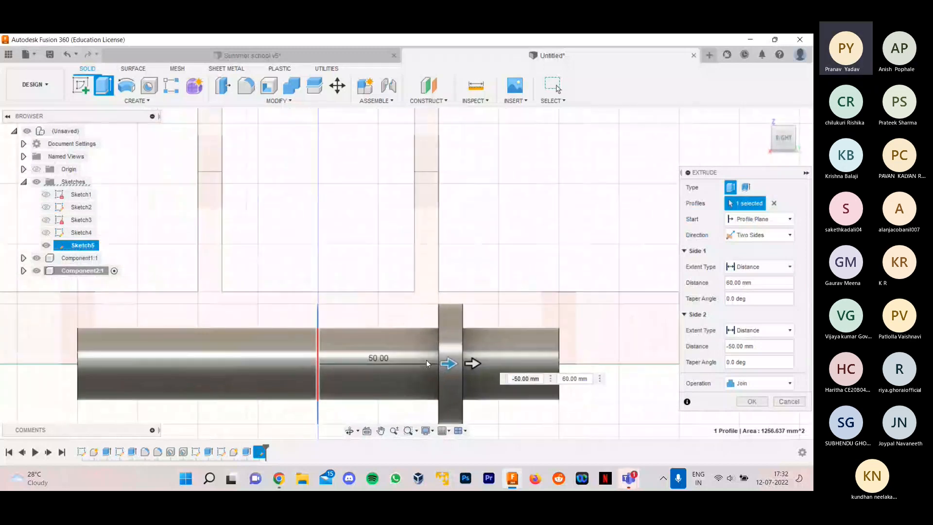
middle_click_drag(346, 395, 368, 409, "shift")
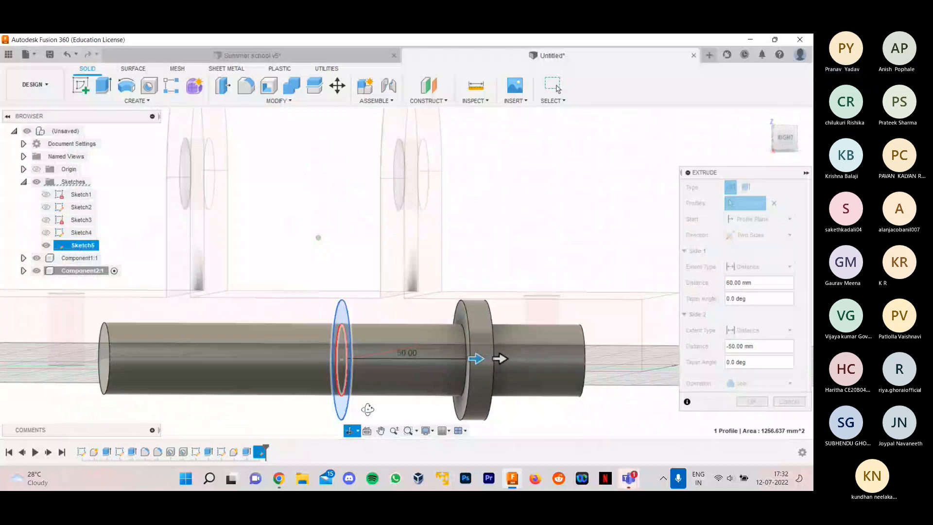
left_click(783, 138)
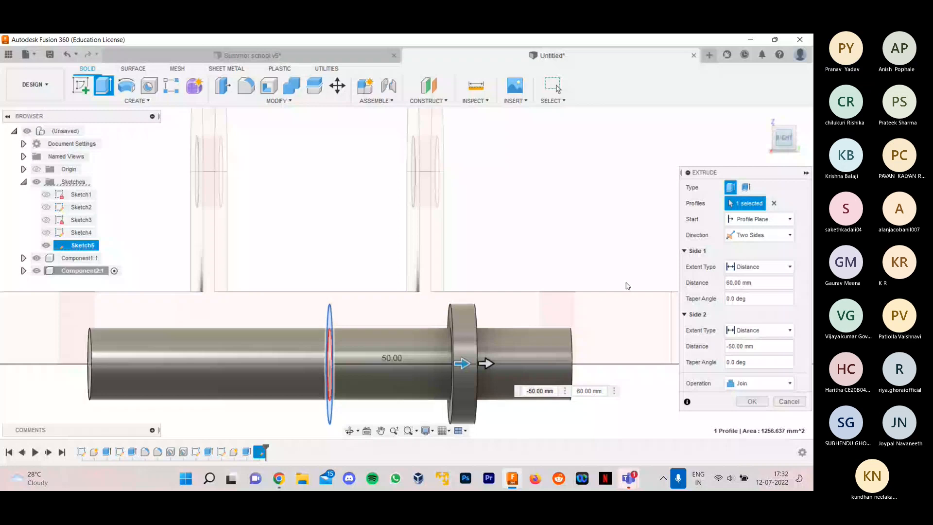
scroll(526, 360, "up", 2)
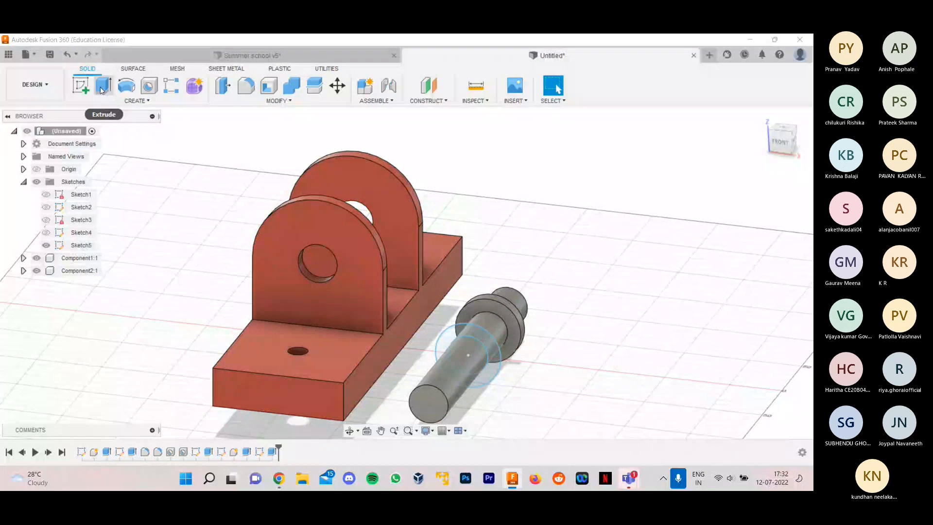
- Extrude the same ring two-sided, -50 mm on side 1 and 60 mm on side 2, joined as the opposite collar
key("e")
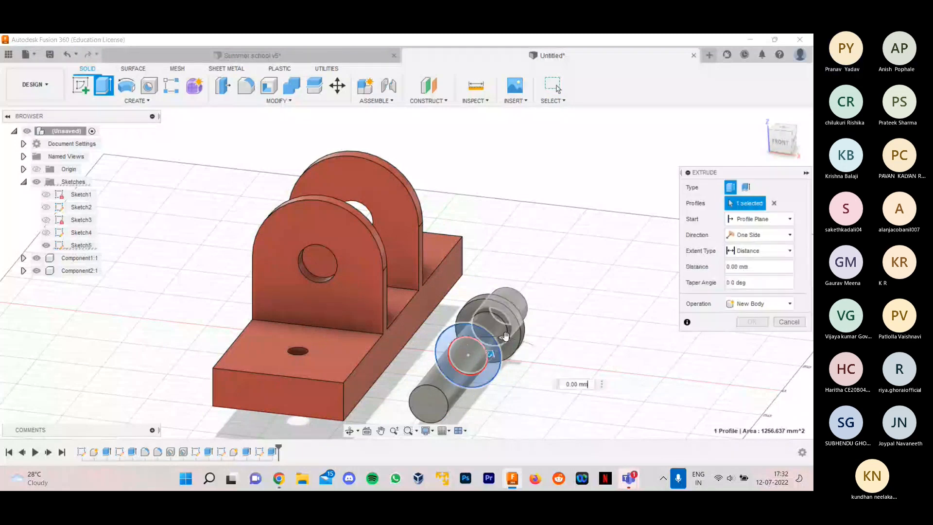
middle_click_drag(505, 336, 437, 335, "shift")
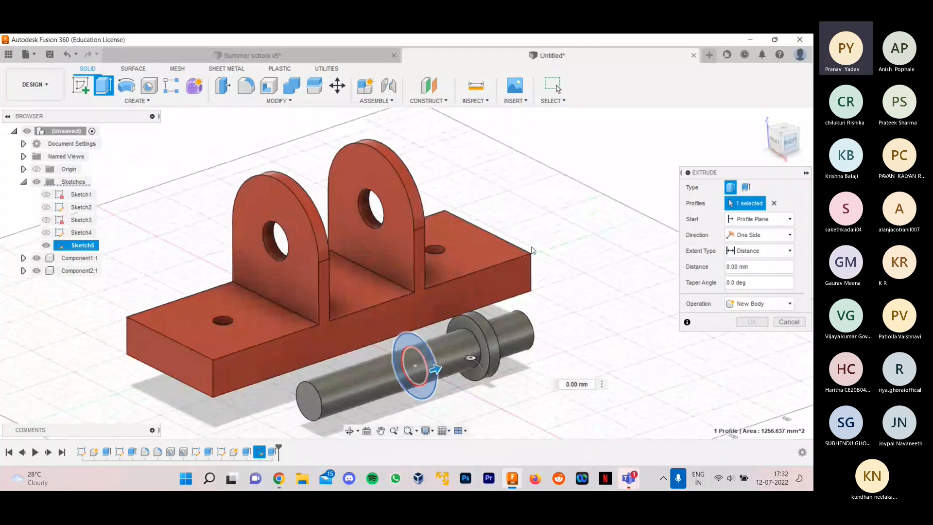
left_click(794, 142)
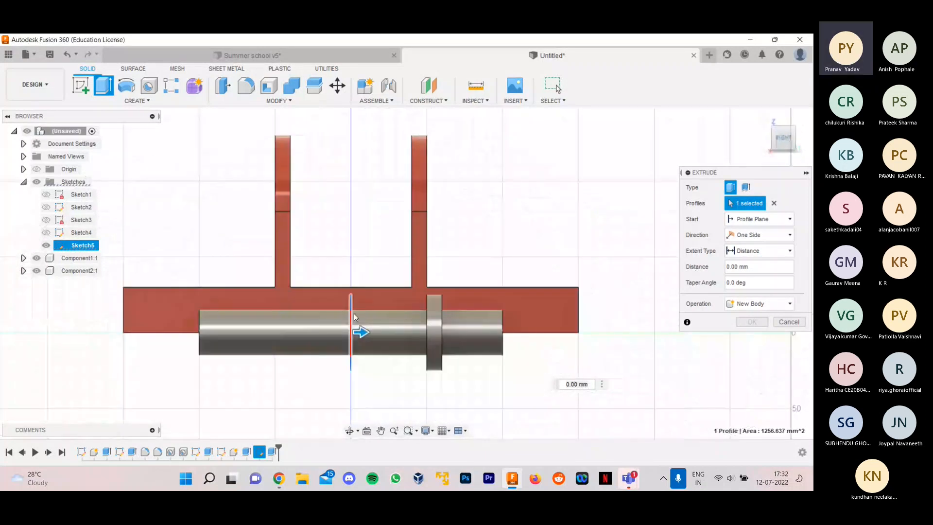
scroll(355, 332, "up", 4)
left_click(759, 235)
left_click(740, 261)
type("60")
key("Return")
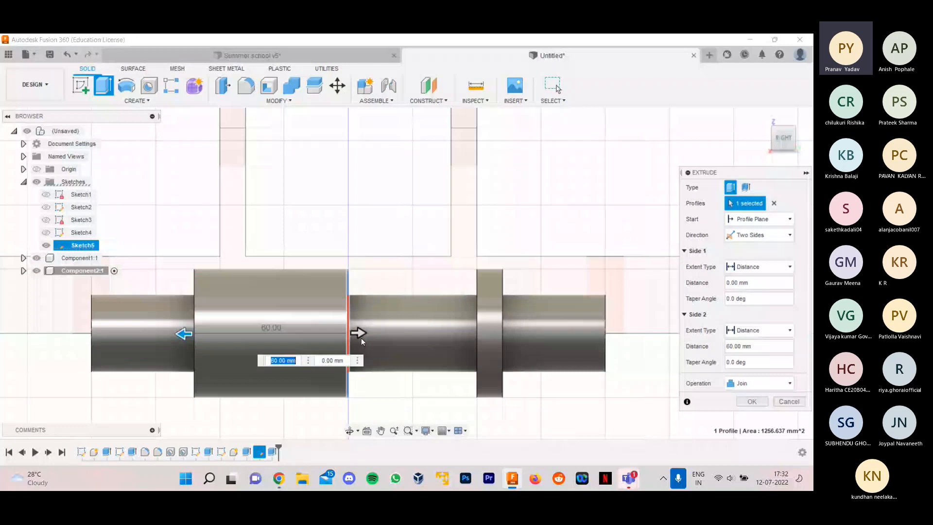
type("50")
left_click(752, 401)
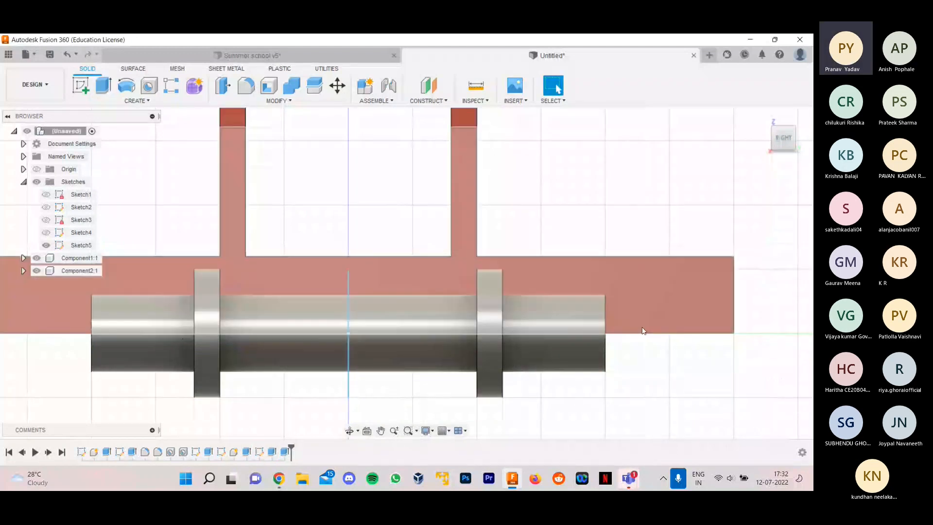
- Inspect both collars on the shaft, hide Sketch5 and collapse the list of sketches
scroll(669, 344, "up", 1)
scroll(667, 346, "down", 1)
middle_click_drag(660, 360, 748, 374, "shift")
scroll(513, 330, "down", 2)
scroll(489, 297, "down", 2)
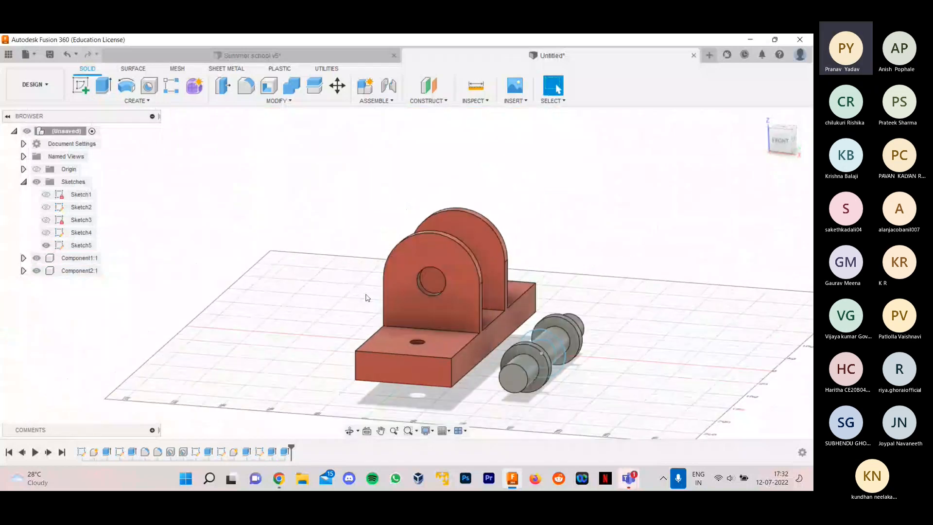
scroll(593, 334, "up", 2)
left_click(46, 245)
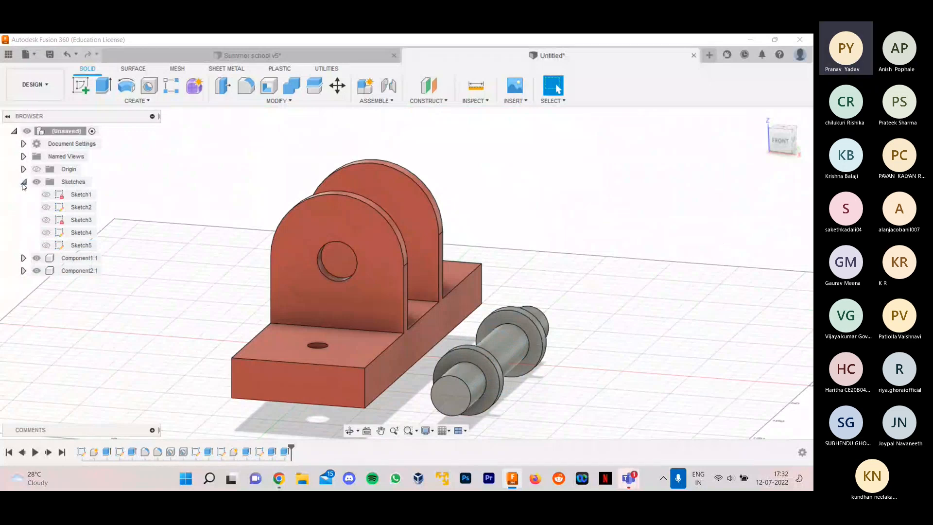
left_click(23, 183)
- Check the shape of the shaft ends in the Summer school v5 design and return to the untitled design
mouse_move(709, 221)
middle_mouse_down("shift")
mouse_move(691, 264)
mouse_move(699, 257)
middle_mouse_up("shift")
scroll(355, 163, "down", 2)
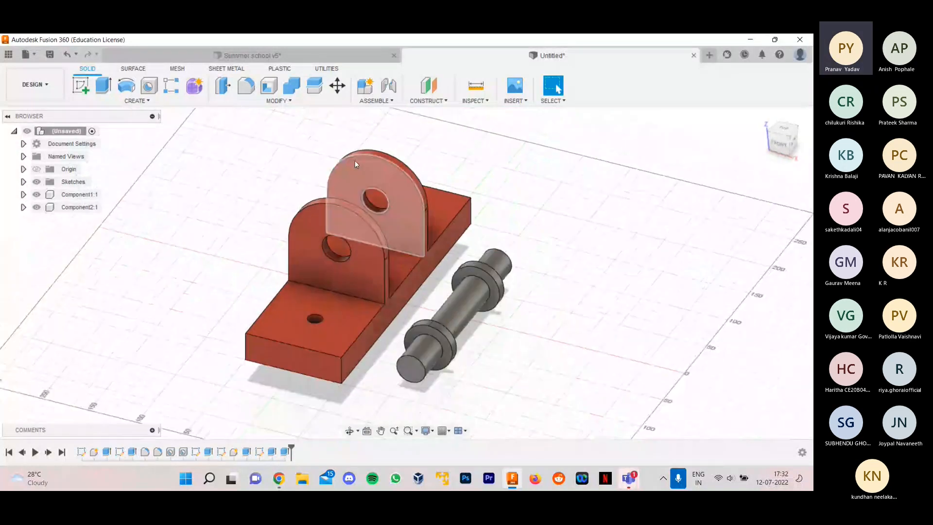
left_click(291, 56)
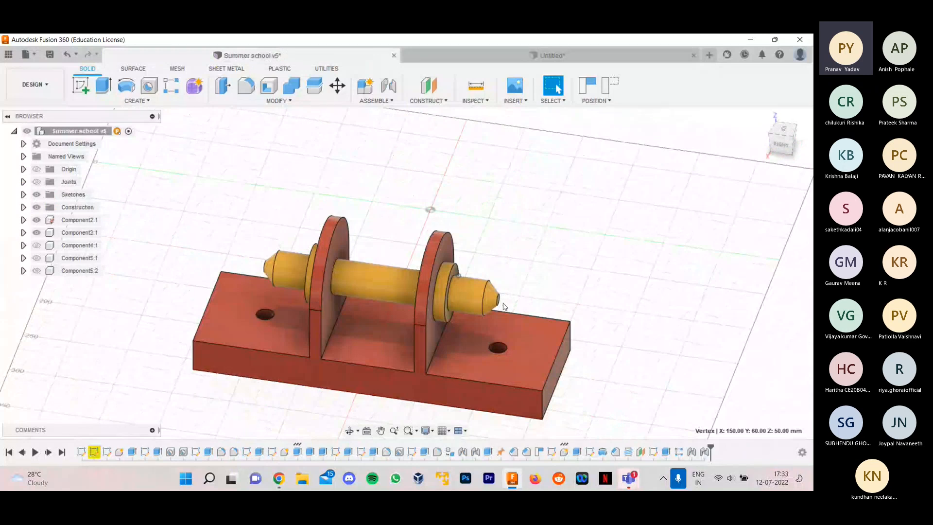
left_click(546, 56)
- Chamfer the near end edge of the shaft with an equal distance of 15 mm
left_click(290, 101)
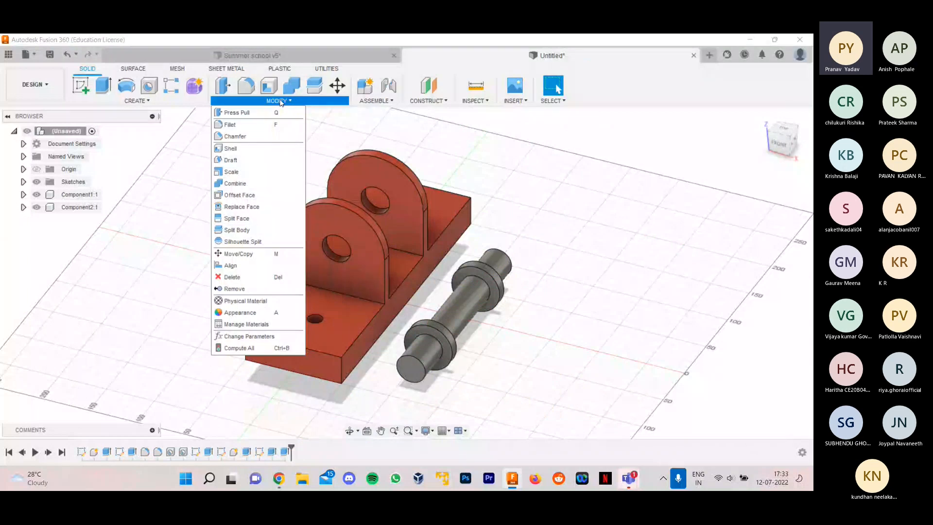
left_click(243, 137)
scroll(458, 244, "up", 3)
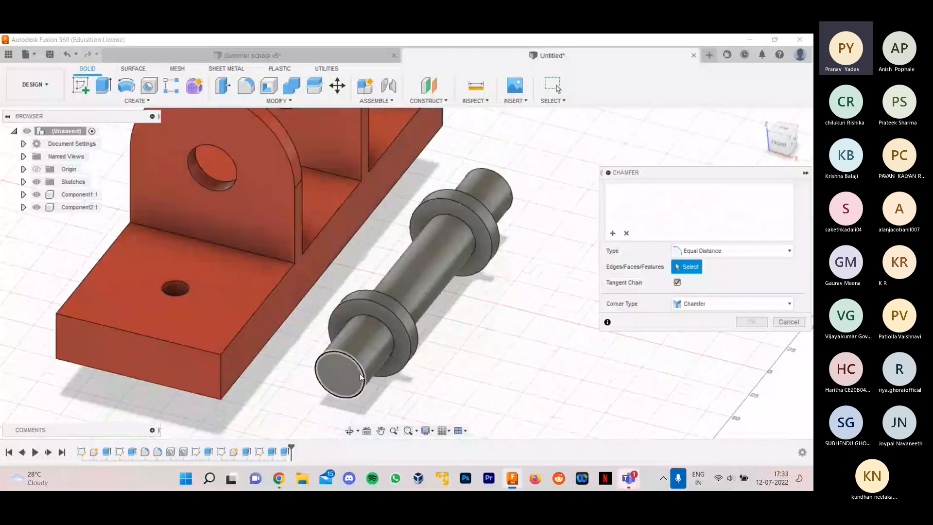
scroll(360, 377, "up", 2)
left_click(361, 367)
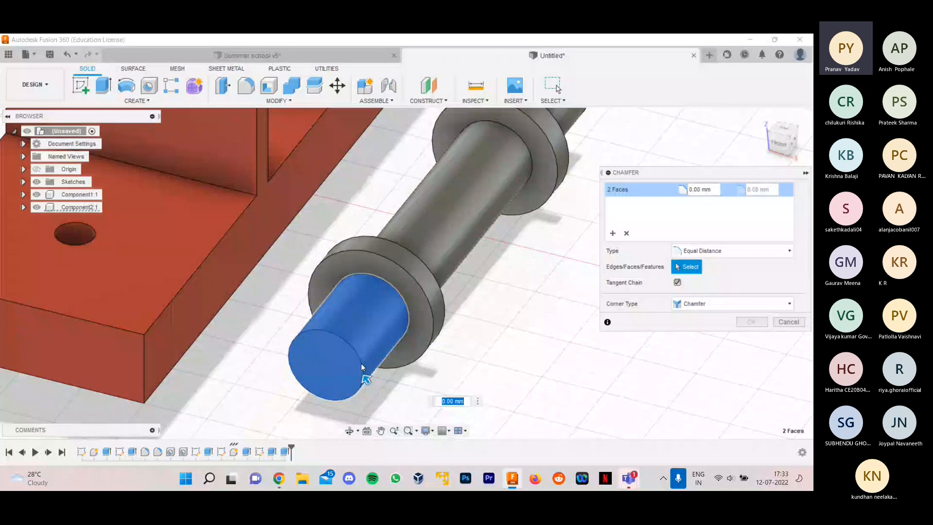
left_click(361, 365)
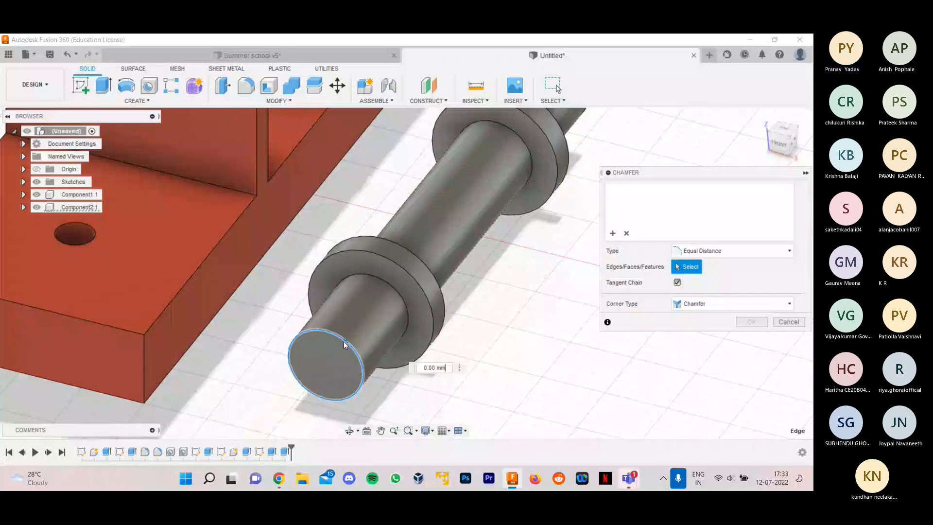
left_click(345, 340)
scroll(382, 355, "up", 3)
middle_click_drag(502, 345, 348, 212, "shift")
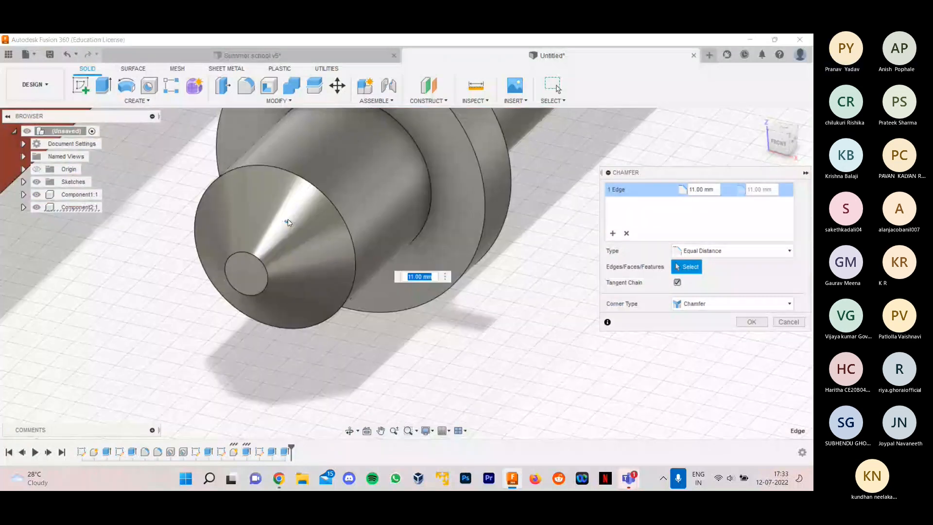
type("8")
key("Return")
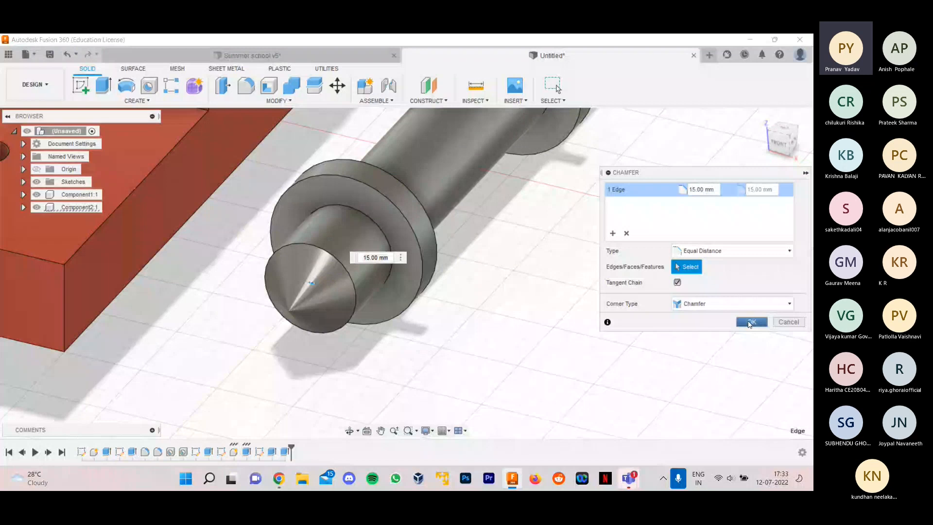
left_click(751, 322)
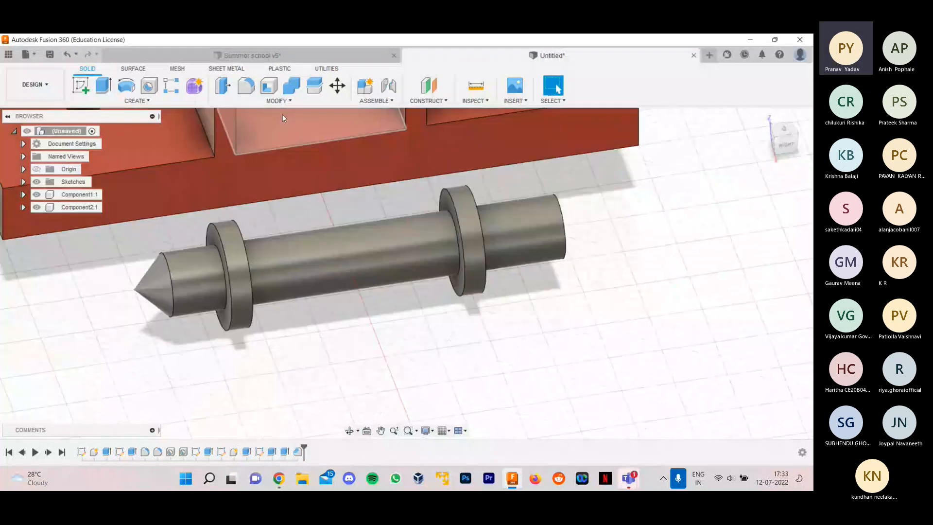
- Chamfer the shaft's opposite end edge with the same 15 mm equal distance so it also comes to a point
left_click(278, 101)
left_click(258, 138)
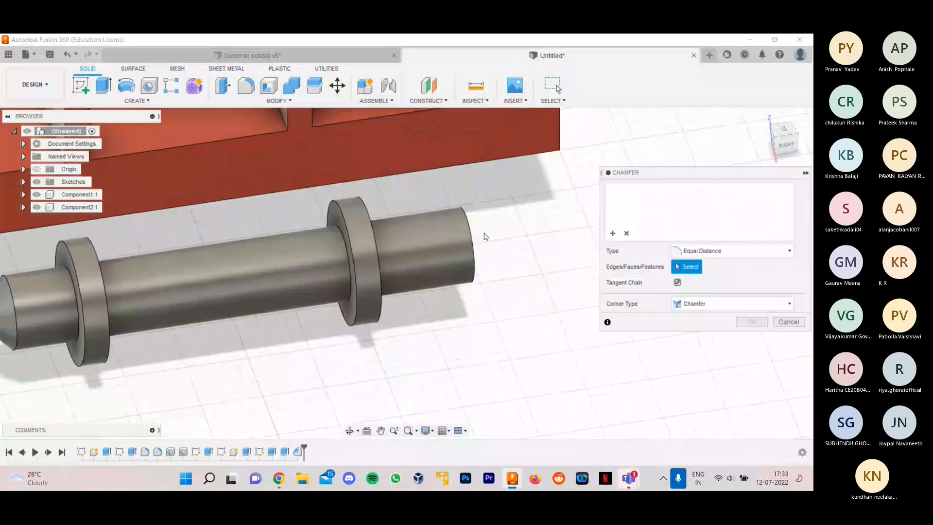
left_click(474, 248)
scroll(472, 245, "up", 4)
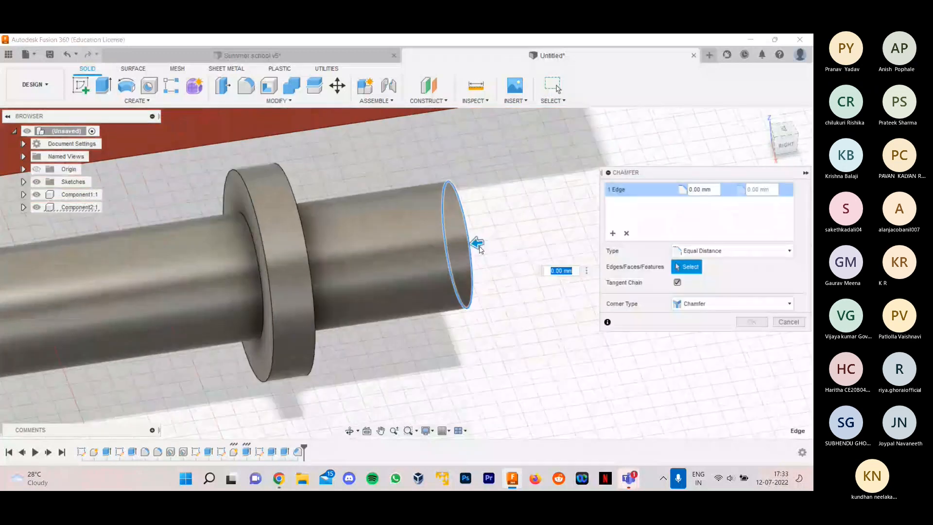
left_click_drag(466, 243, 446, 247)
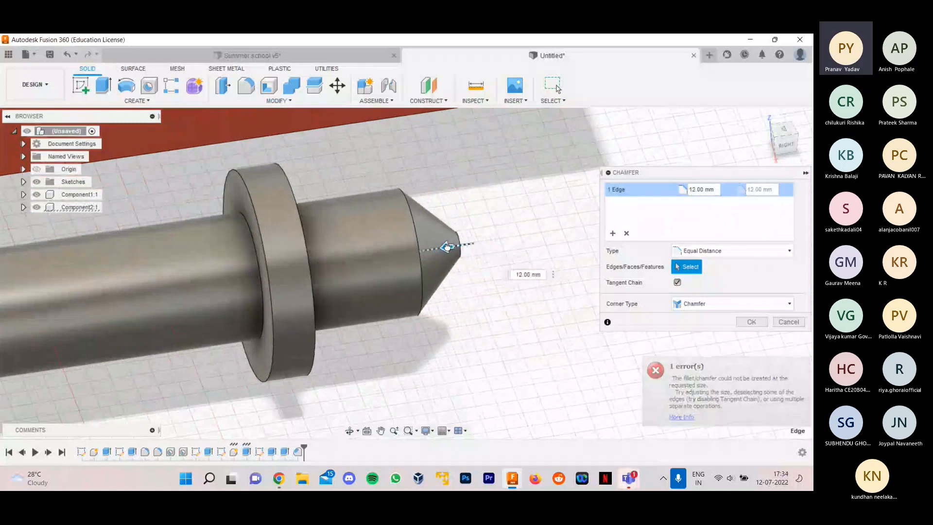
type("1")
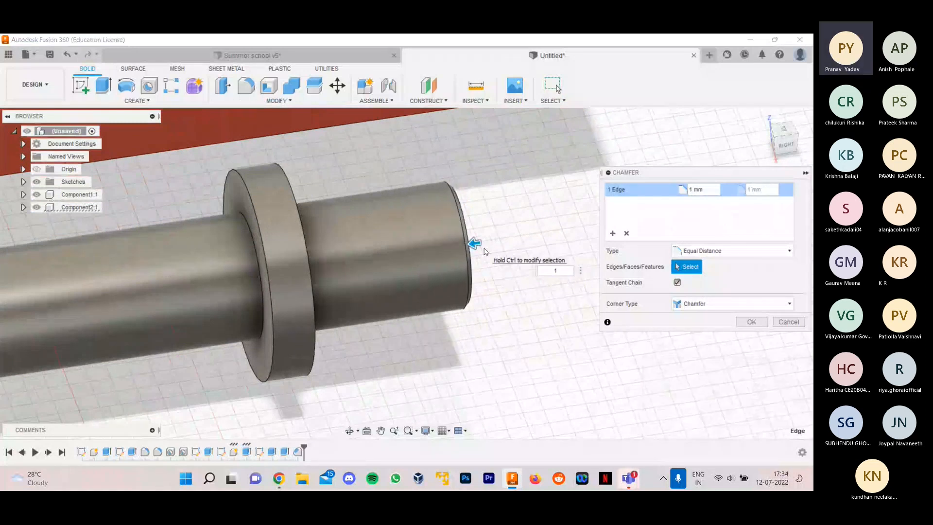
type("2")
key("Return")
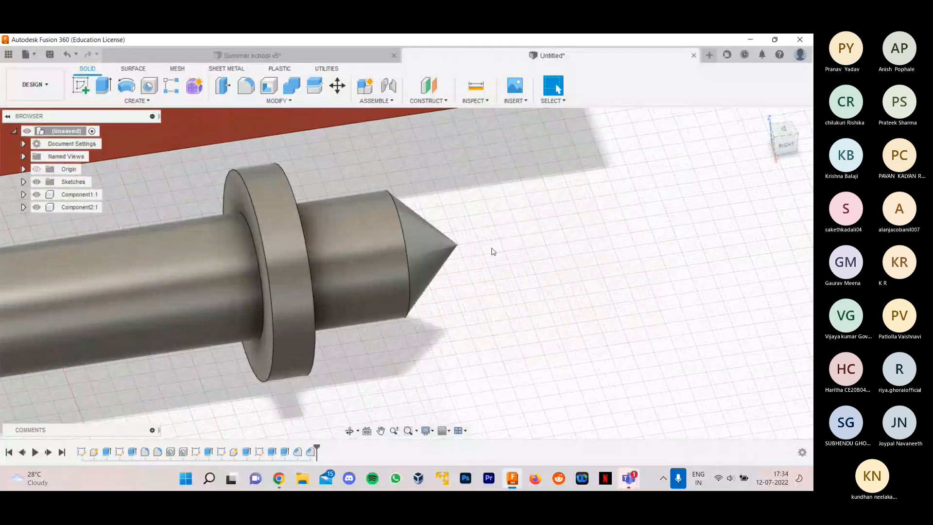
- Inspect the chamfered shaft and compare its ends with the shaft in the Summer school v5 design
middle_click_drag(492, 251, 602, 243, "shift")
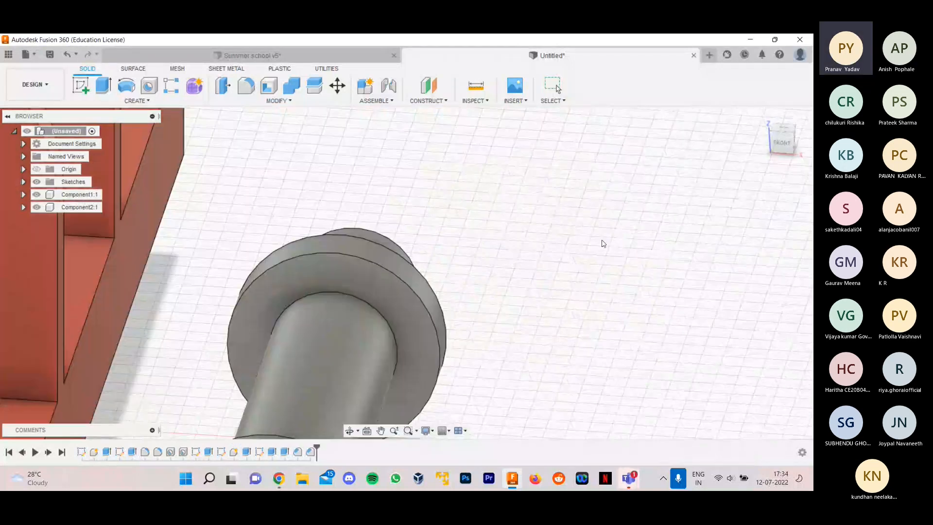
scroll(485, 223, "down", 5)
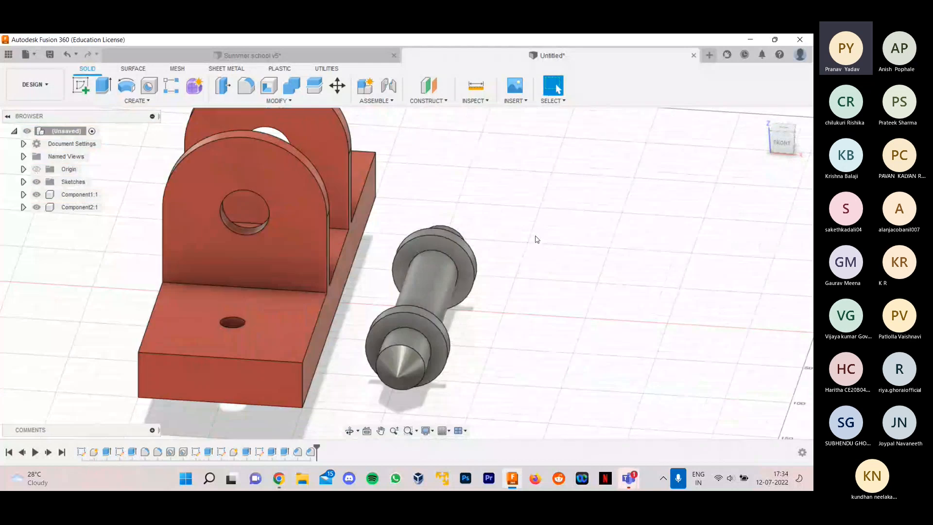
left_click(303, 58)
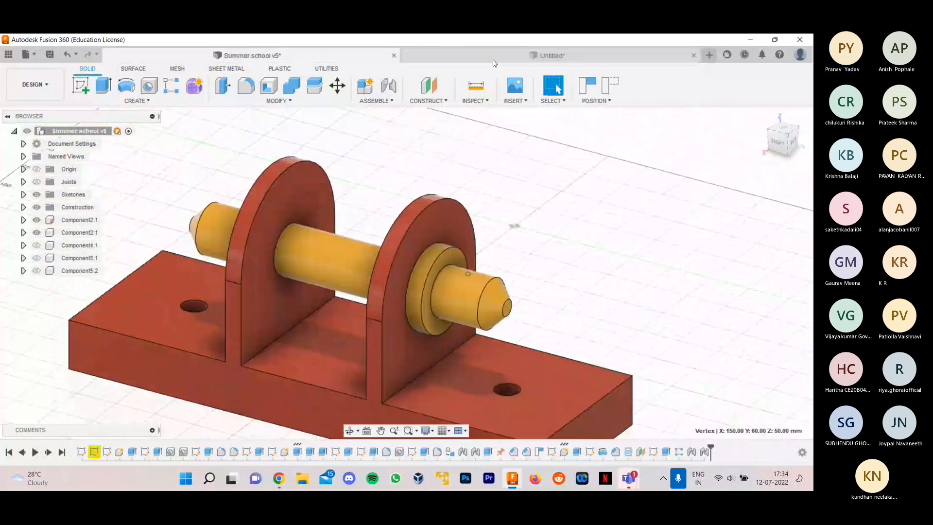
left_click(494, 59)
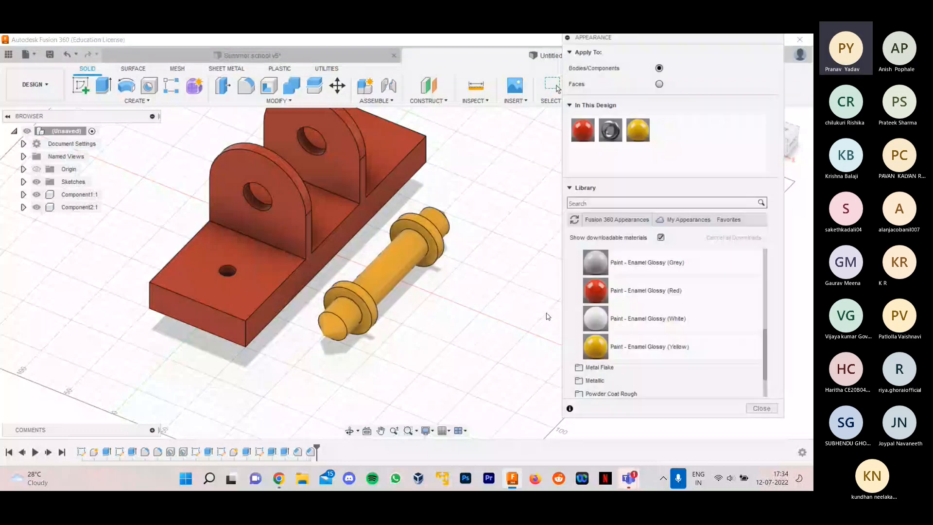
middle_click_drag(519, 257, 478, 246, "shift")
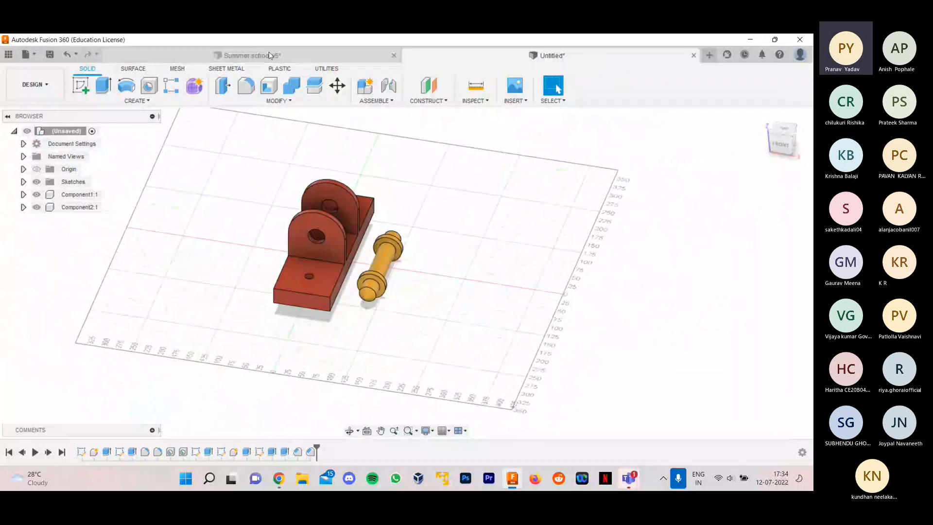
- In Summer school v5, show Component4 and hide Component3 and Component2 to examine the green fork alone, then return to the untitled design
left_click(335, 55)
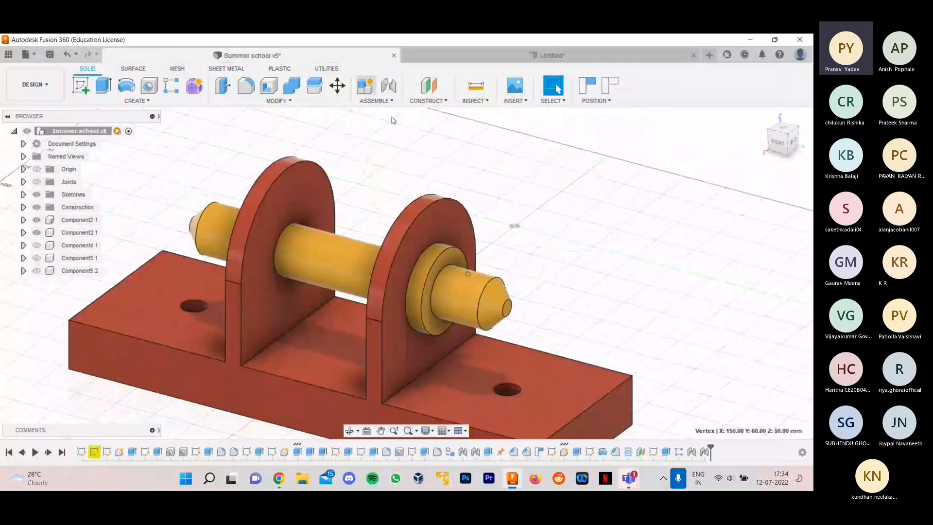
left_click(37, 245)
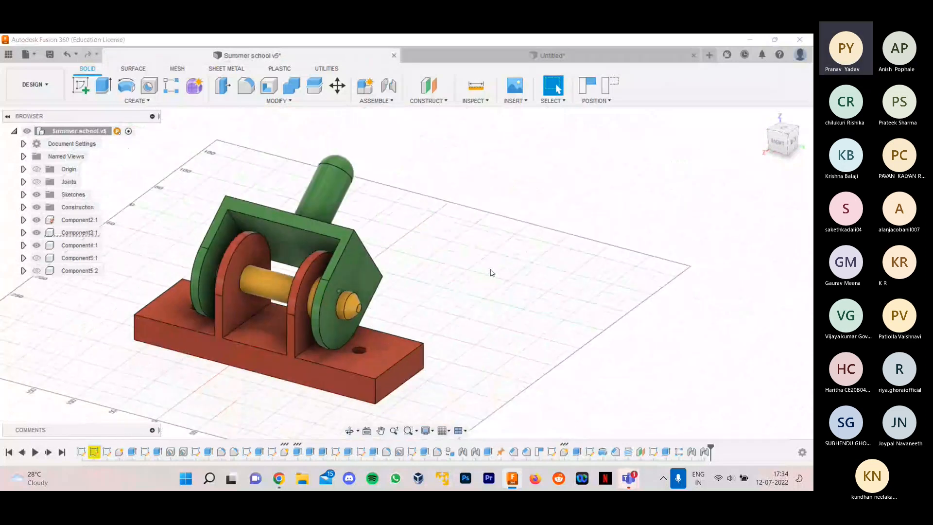
mouse_move(491, 273)
middle_mouse_down("shift")
mouse_move(531, 273)
mouse_move(503, 276)
middle_mouse_up("shift")
left_click(37, 232)
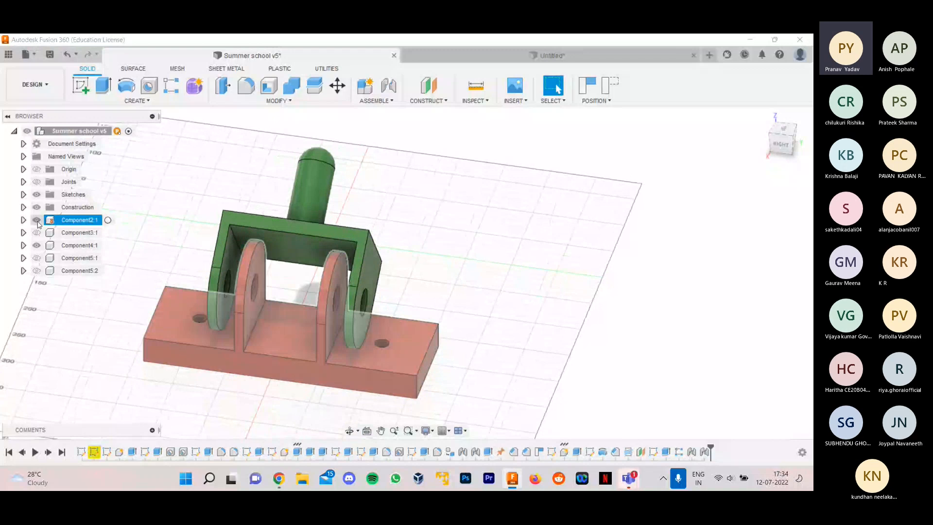
left_click(37, 220)
middle_click_drag(481, 243, 452, 254, "shift")
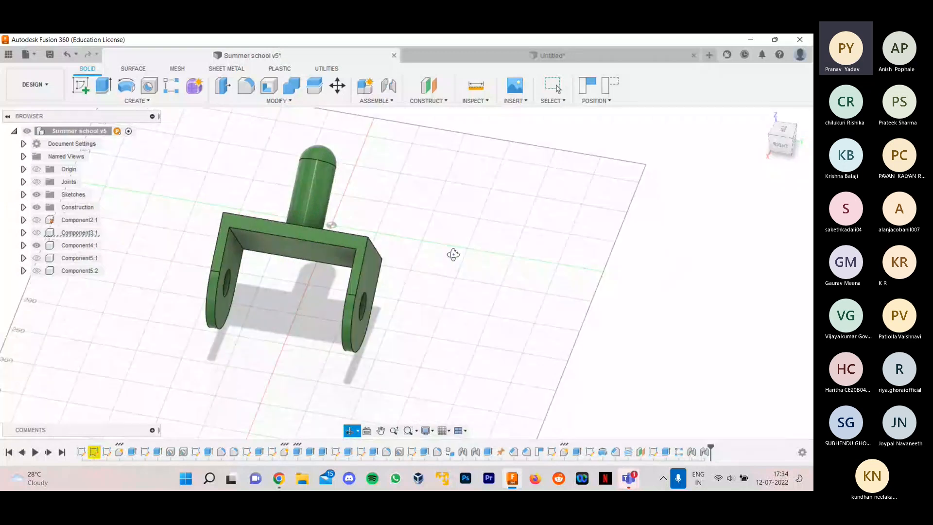
left_click(552, 55)
- Start a new sketch on the horizontal plane, with free space beside the shaft in view
scroll(463, 293, "up", 3)
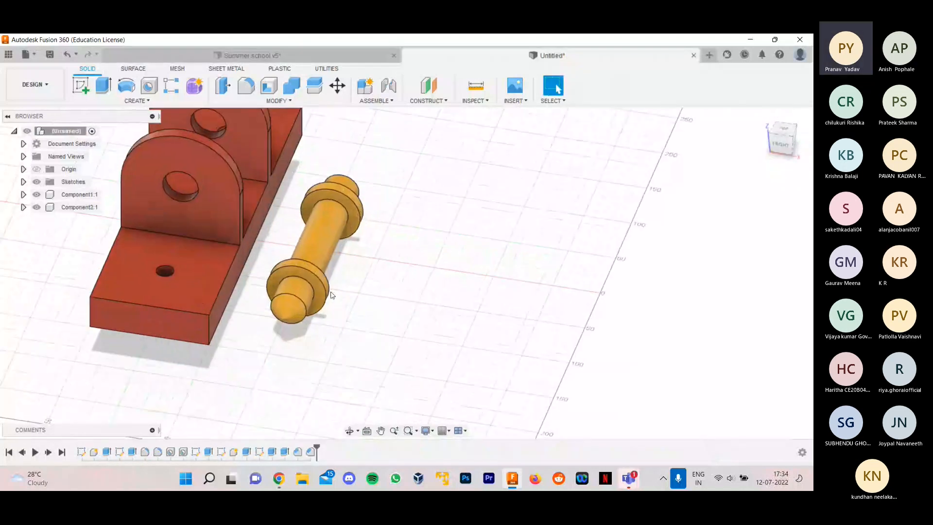
scroll(424, 278, "up", 2)
left_click(80, 86)
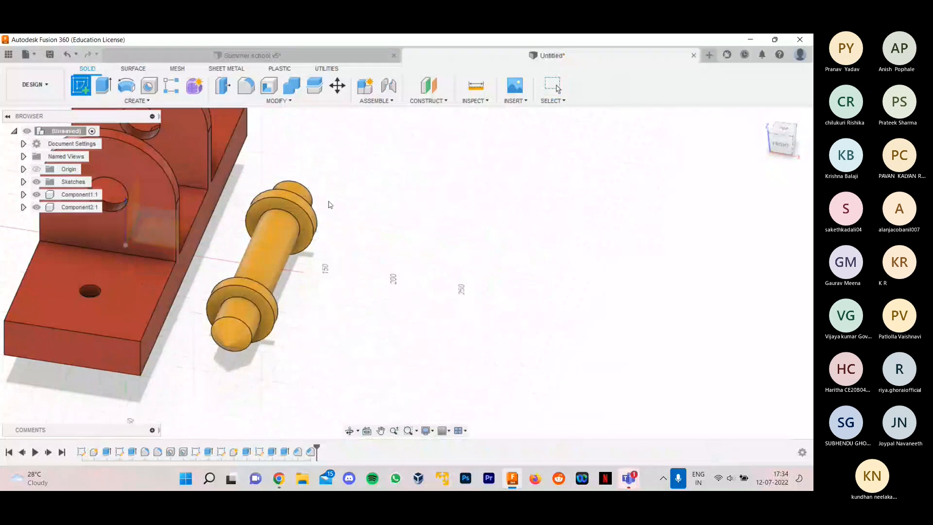
scroll(308, 285, "down", 1)
scroll(209, 240, "up", 2)
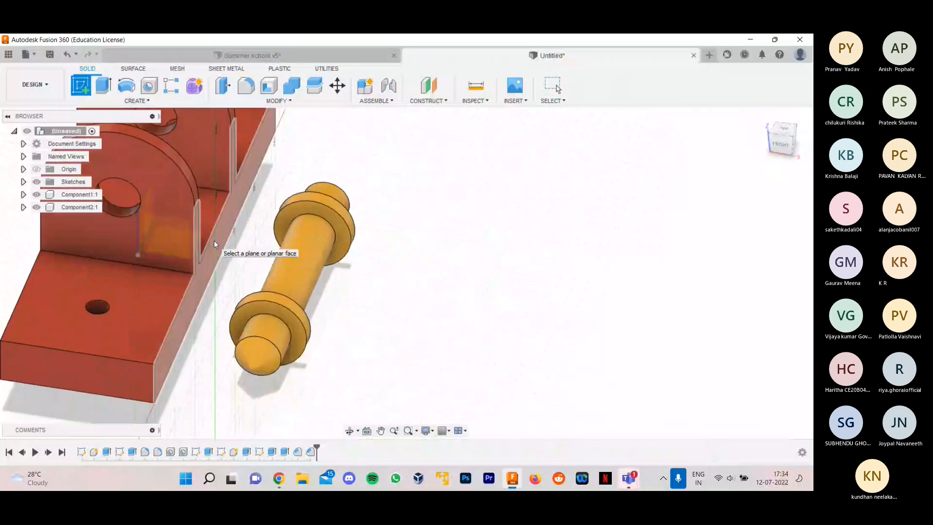
left_click(213, 240)
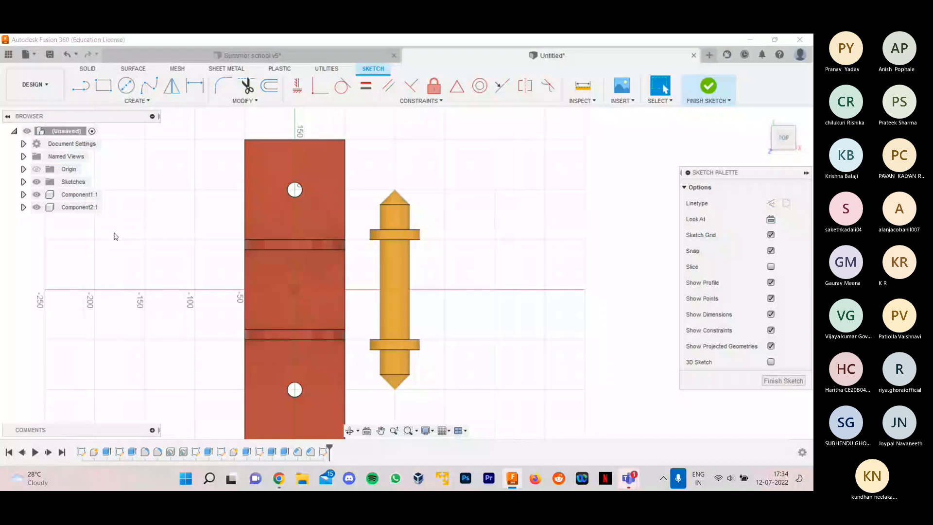
middle_click_drag(340, 272, 136, 237)
scroll(136, 237, "up", 1)
left_click(103, 85)
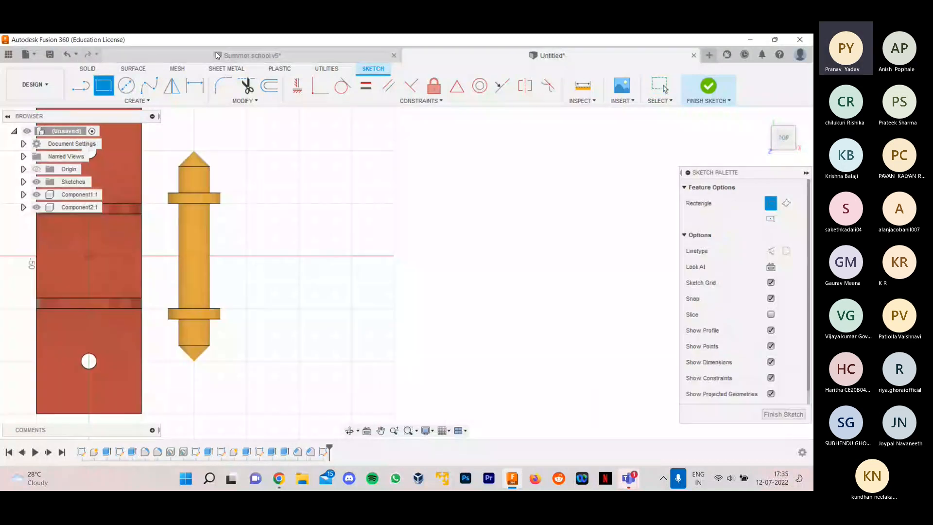
left_click(217, 56)
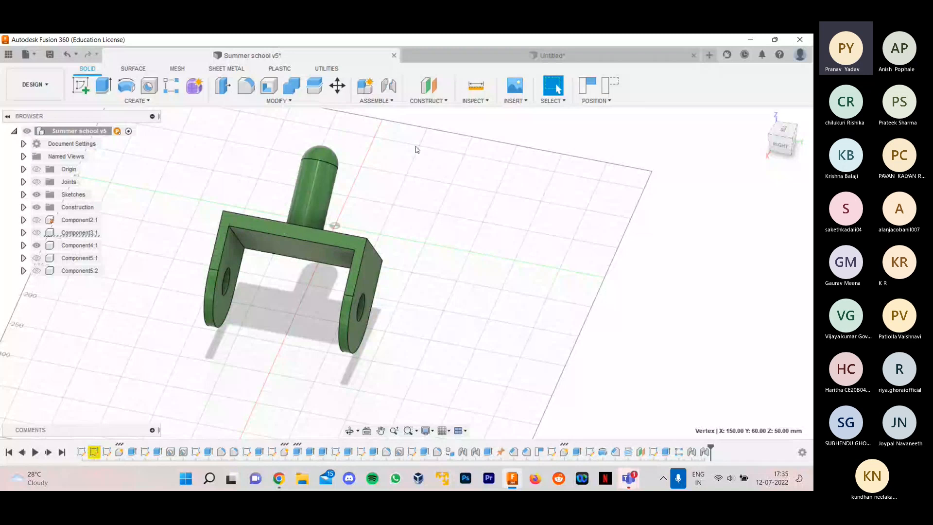
left_click(477, 61)
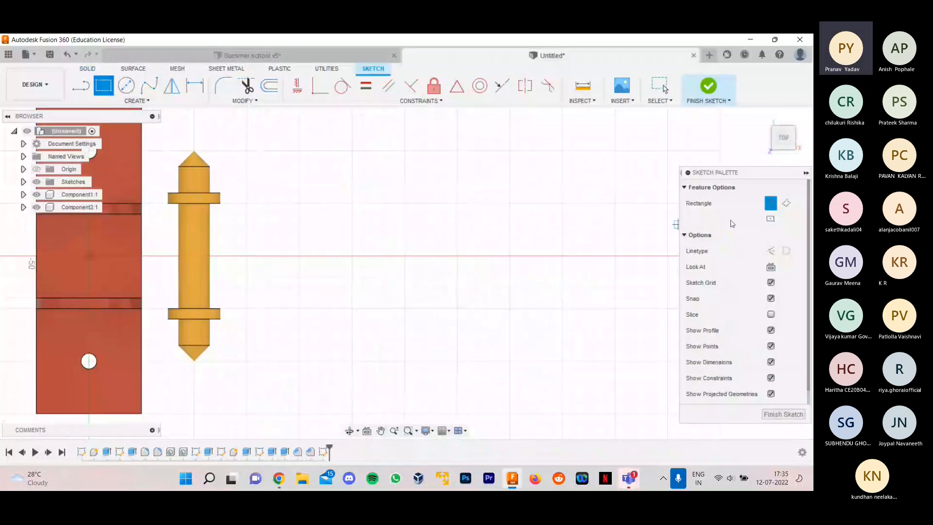
left_click(771, 220)
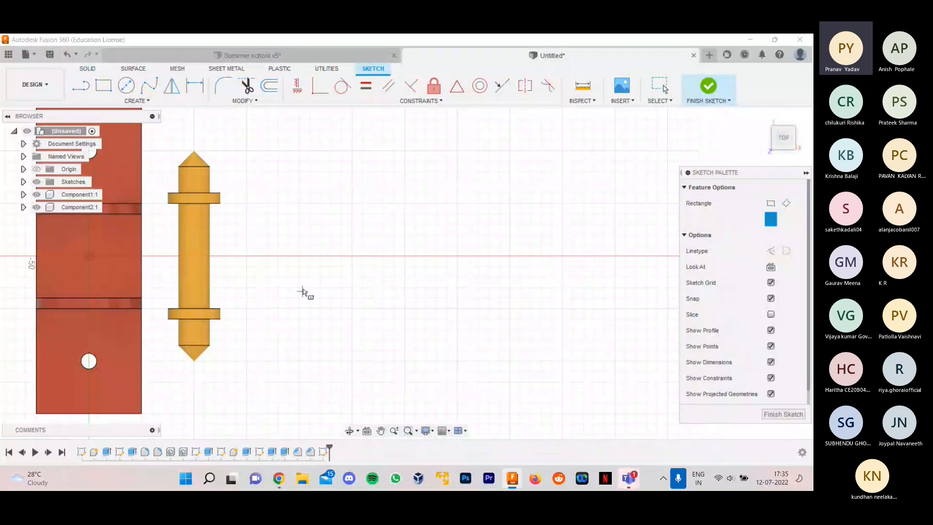
left_click(351, 256)
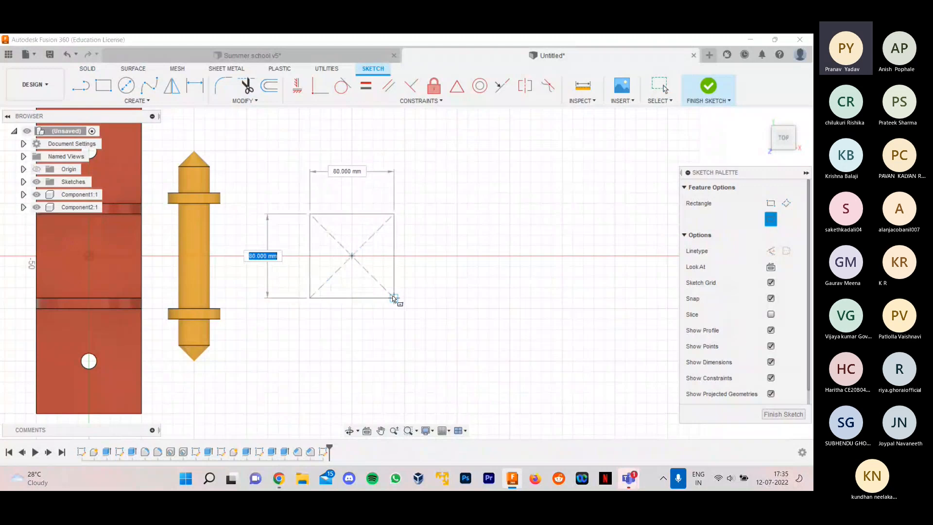
left_click(309, 56)
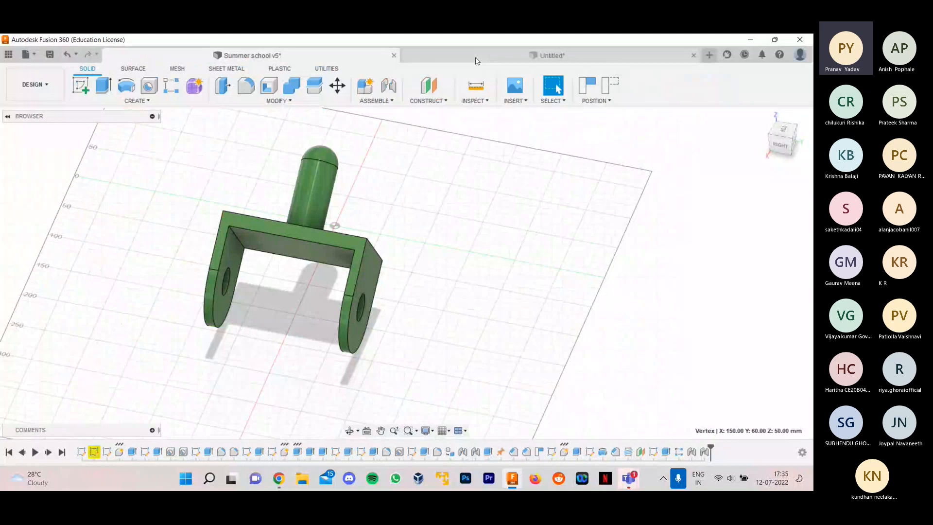
left_click(476, 60)
- Draw a center rectangle 160 mm long and about 109 mm wide beside the shaft, centred on the horizontal axis, and finish the sketch
left_click(111, 90)
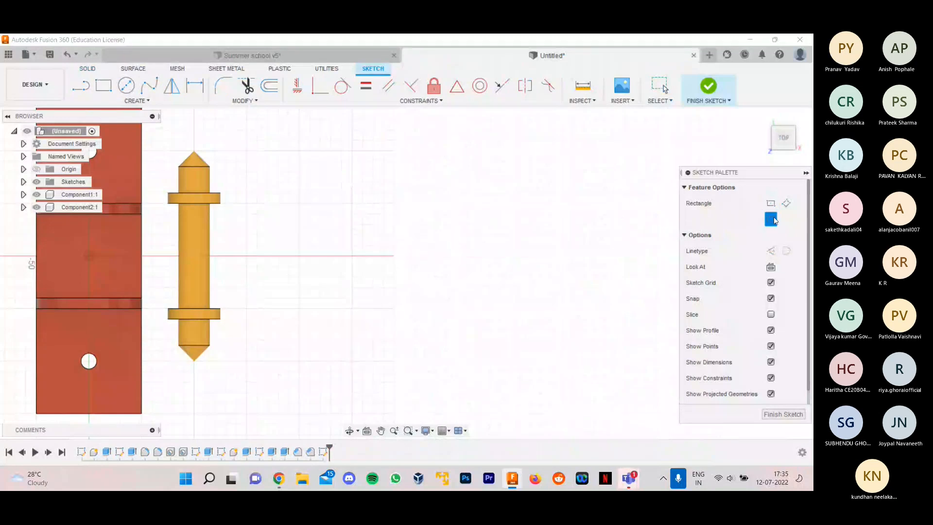
left_click(351, 256)
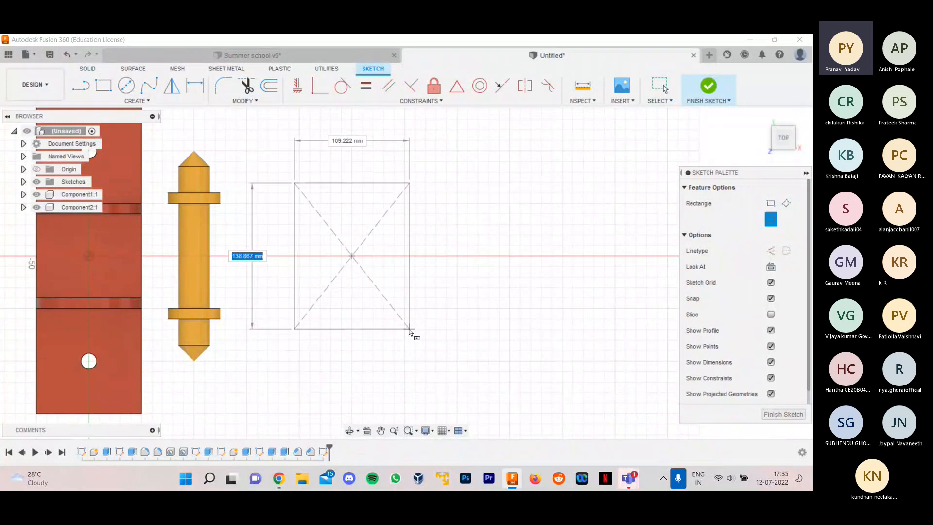
type("15")
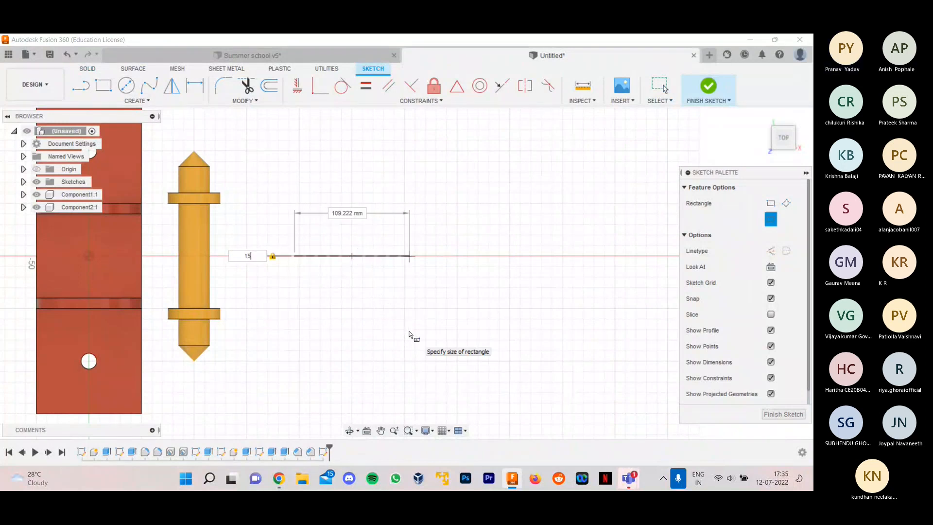
type("0")
key("BackSpace")
key("BackSpace")
type("60")
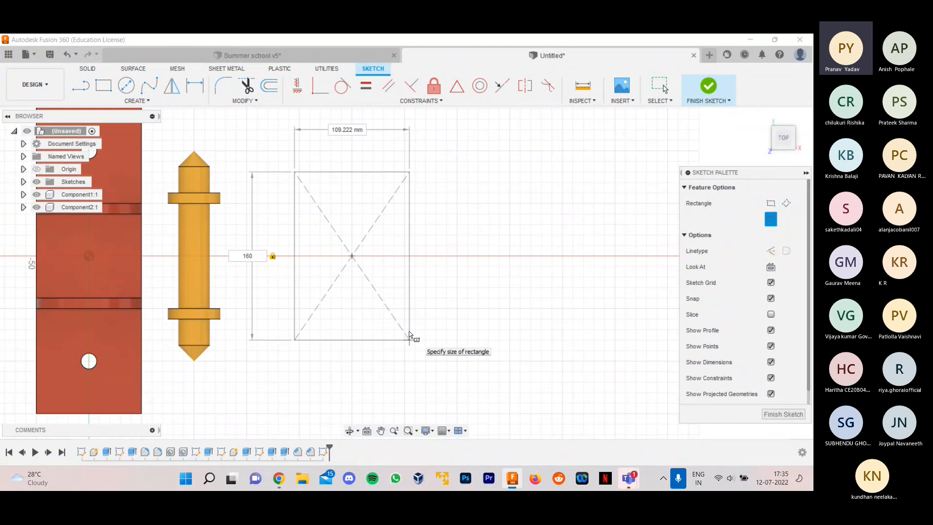
key("Return")
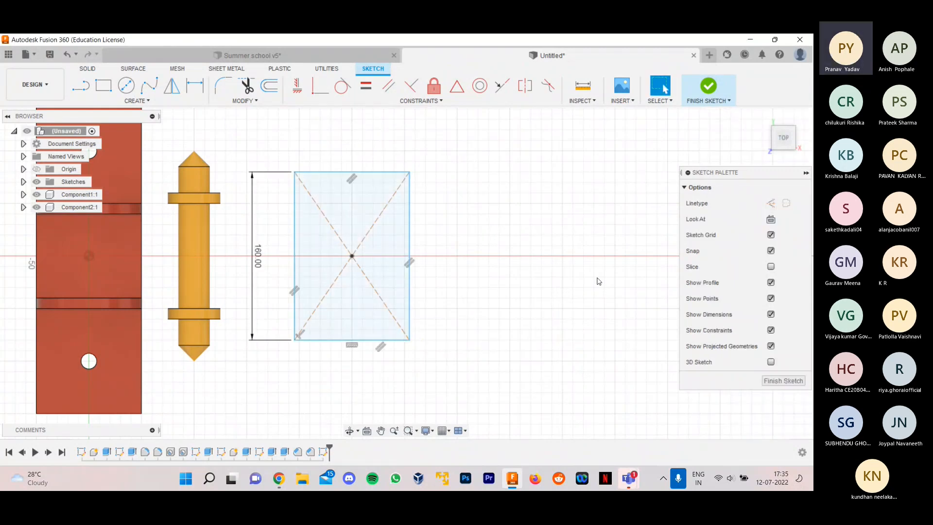
mouse_move(599, 280)
middle_mouse_down("shift")
mouse_move(548, 268)
mouse_move(529, 229)
middle_mouse_up("shift")
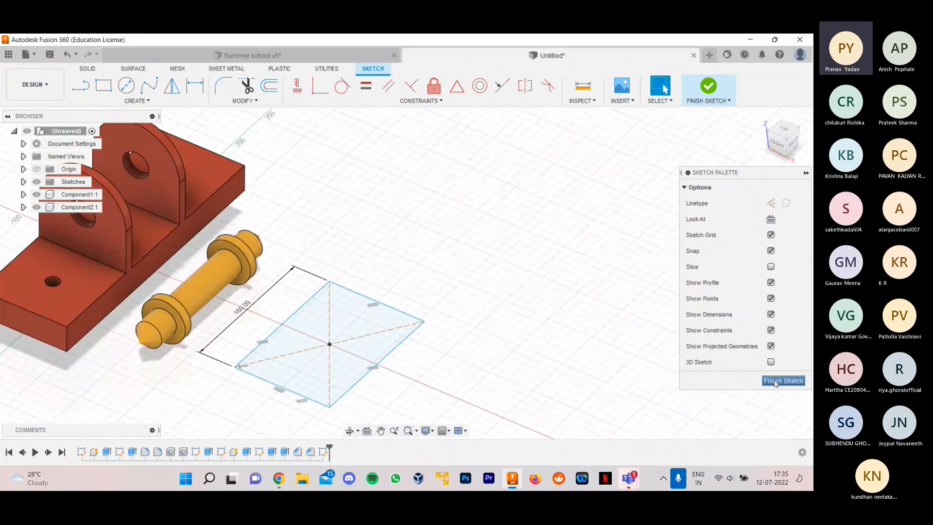
left_click(782, 381)
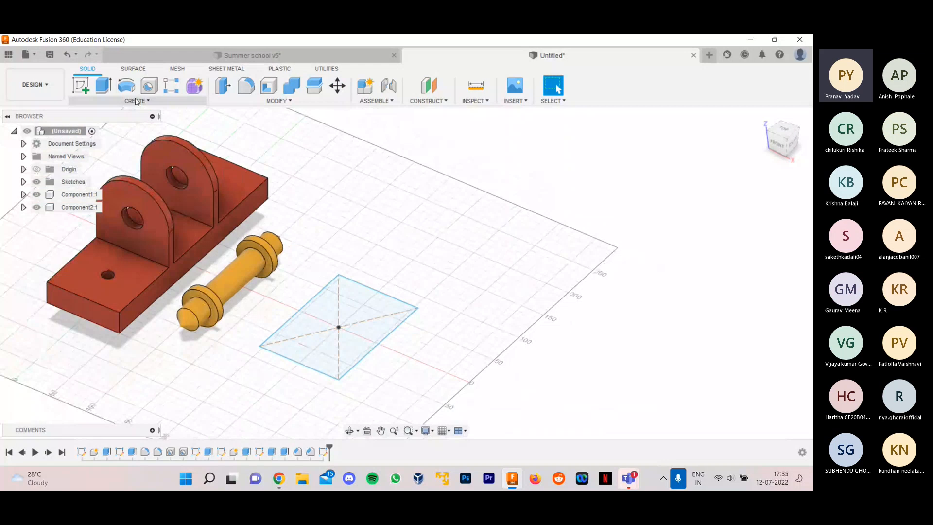
- Extrude the rectangle 15 mm upward as a new component to form a plate
key("e")
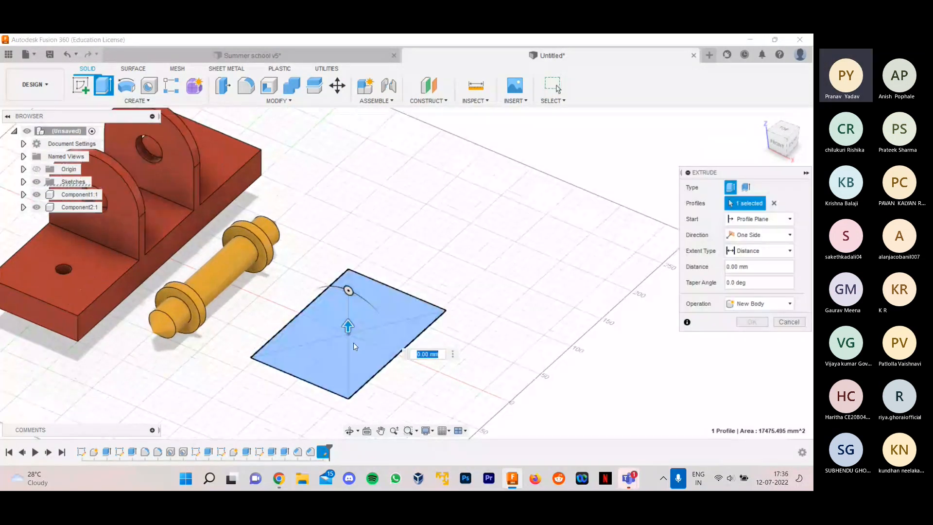
type("20")
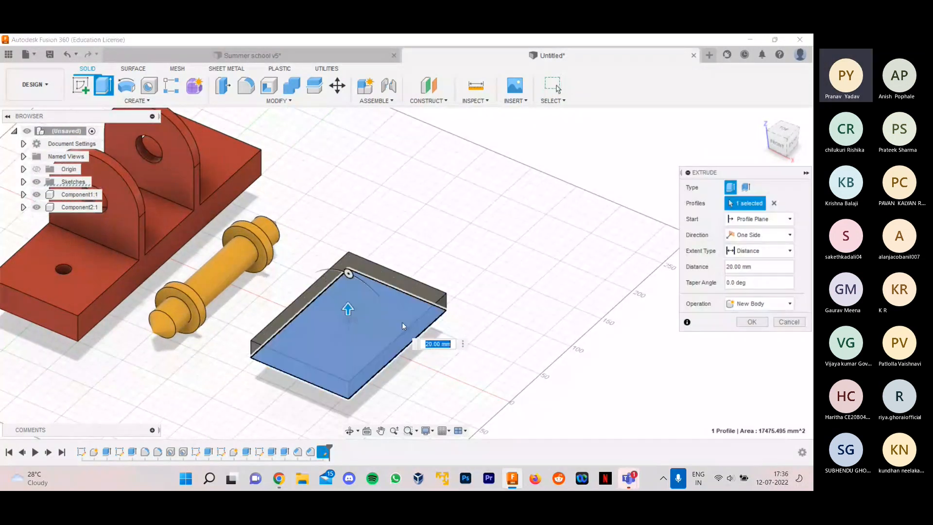
scroll(460, 354, "up", 3)
type("15")
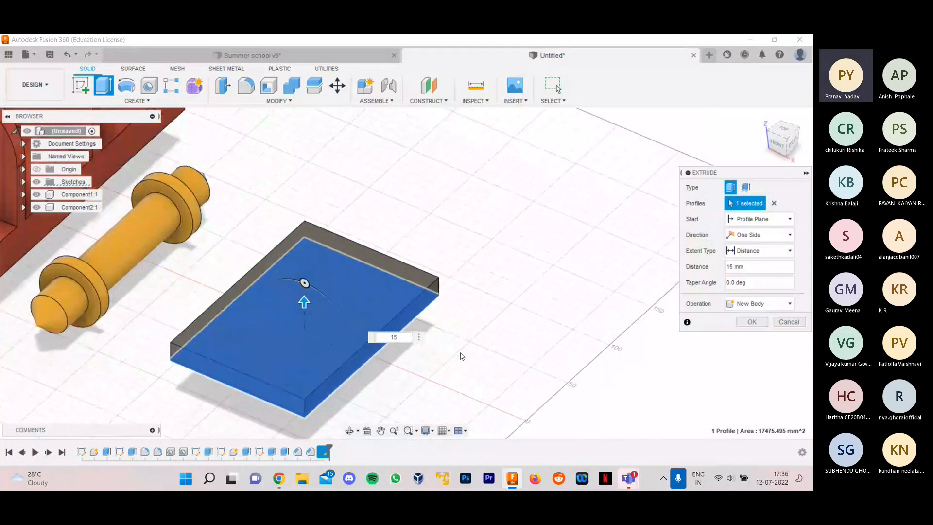
scroll(459, 354, "down", 4)
left_click(752, 306)
left_click(750, 360)
left_click(752, 322)
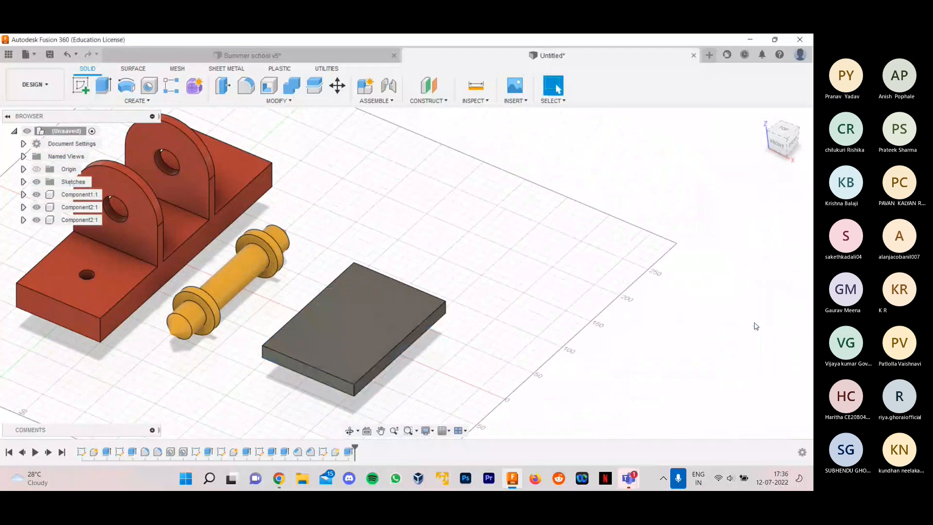
- Start a sketch on the plate's top face and draw a 10 mm deep two-point rectangle across the full width along one short edge
mouse_move(525, 314)
middle_mouse_down("shift")
mouse_move(537, 308)
mouse_move(520, 312)
middle_mouse_up("shift")
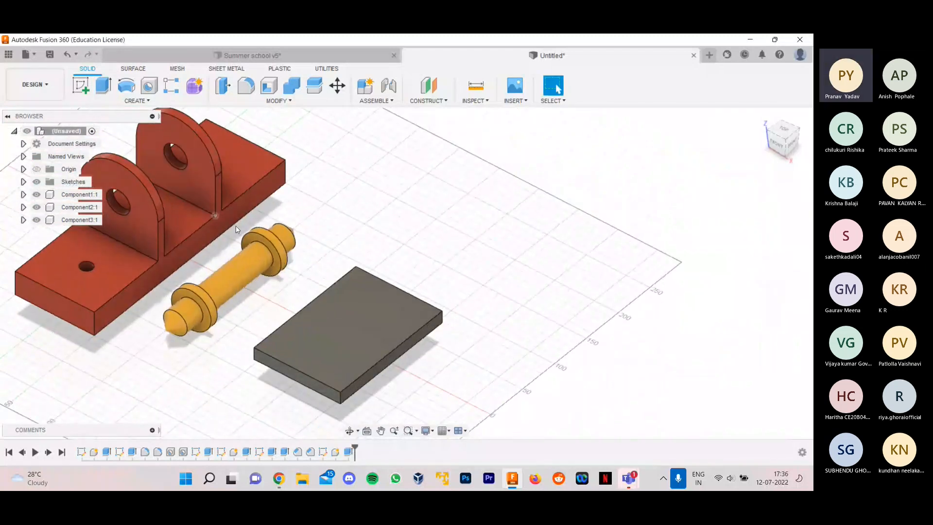
left_click(84, 87)
left_click(373, 317)
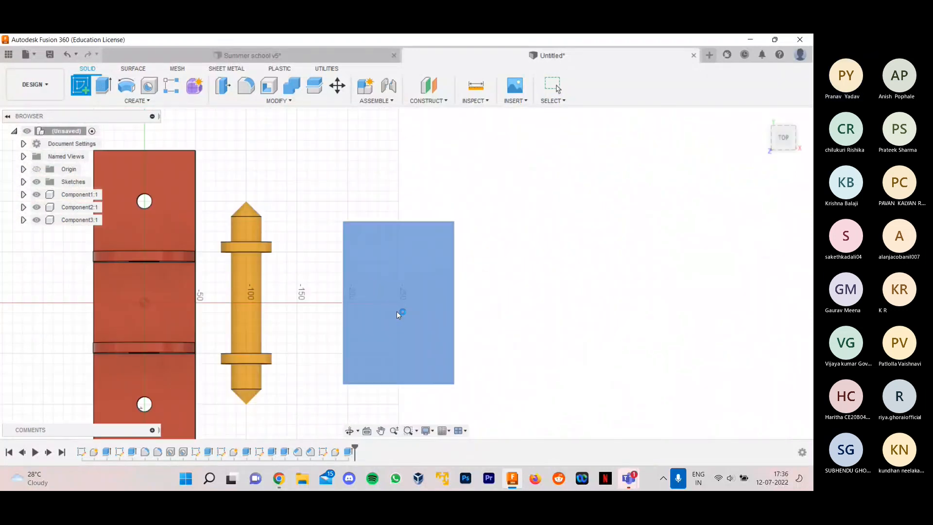
left_click(105, 86)
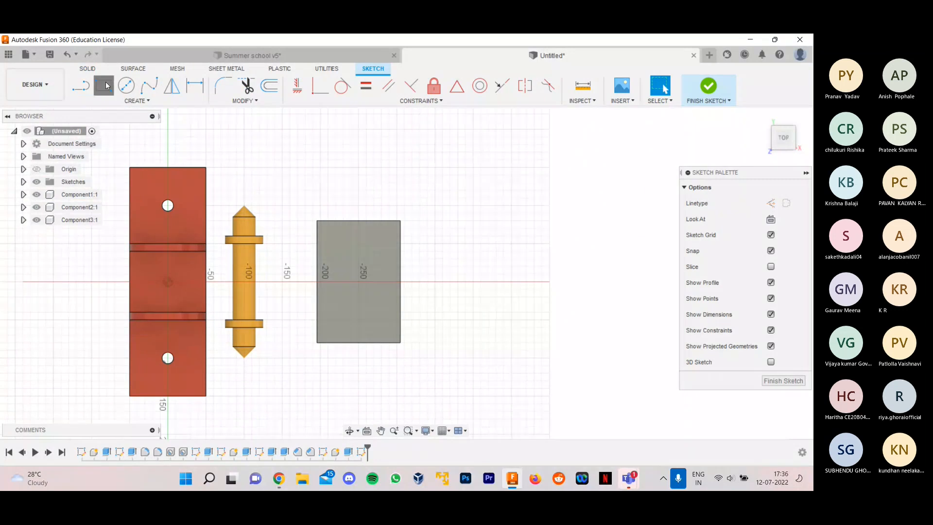
left_click(771, 220)
scroll(445, 283, "up", 3)
scroll(317, 235, "up", 2)
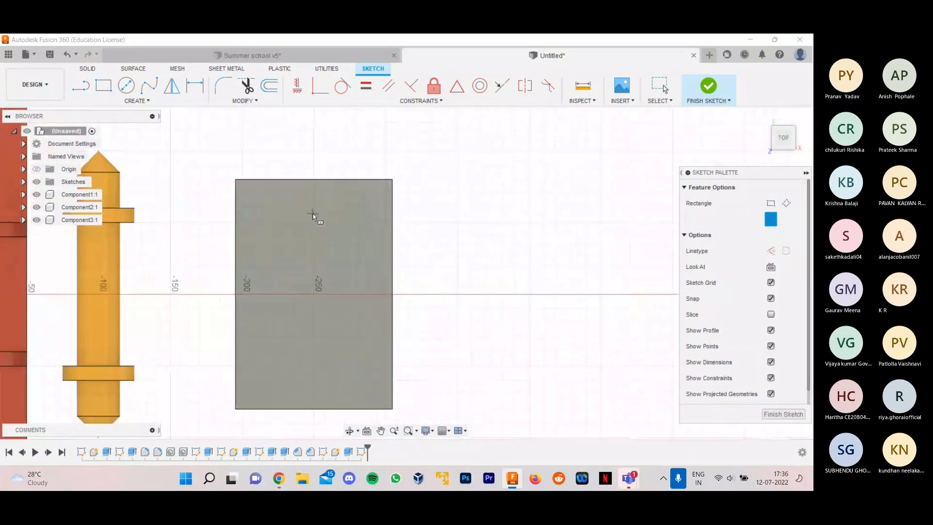
left_click(771, 204)
left_click(236, 181)
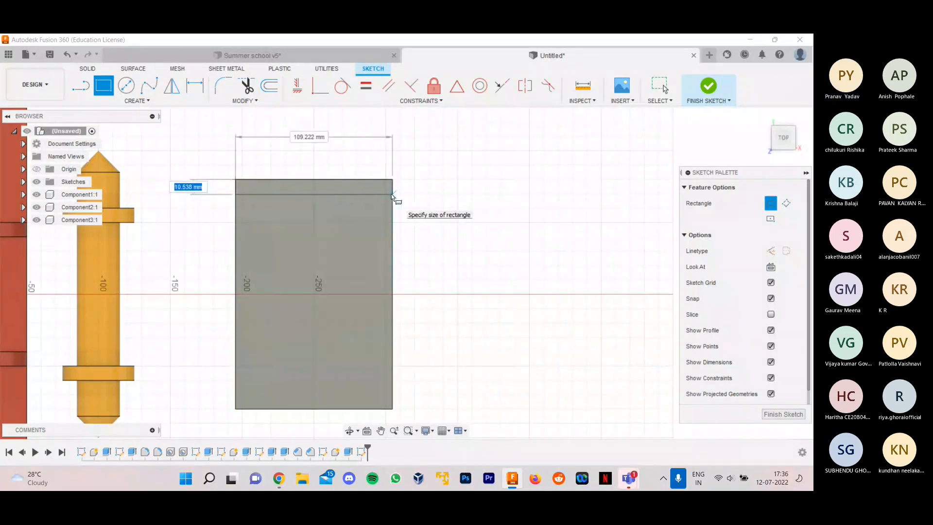
type("10")
key("Tab")
key("Return")
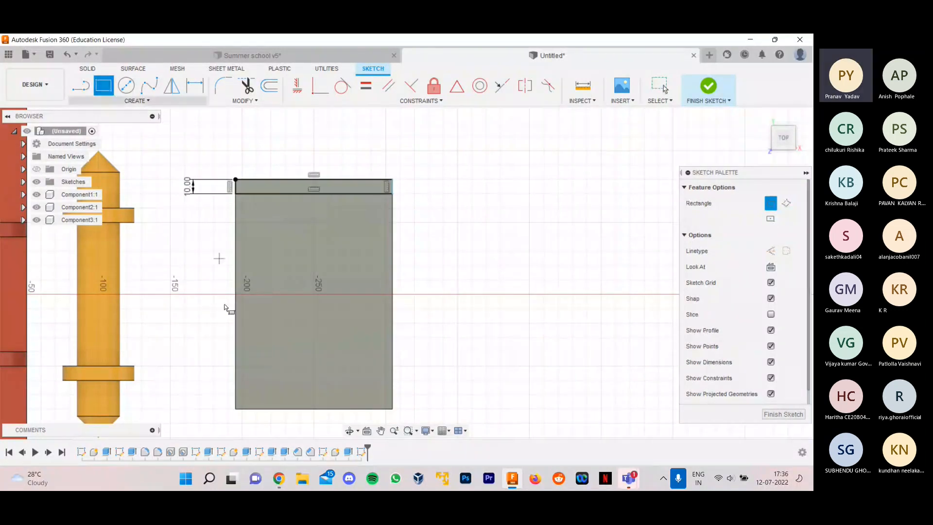
- Draw a matching 10 mm deep rectangle across the full width along the plate's opposite short edge
left_click(241, 404)
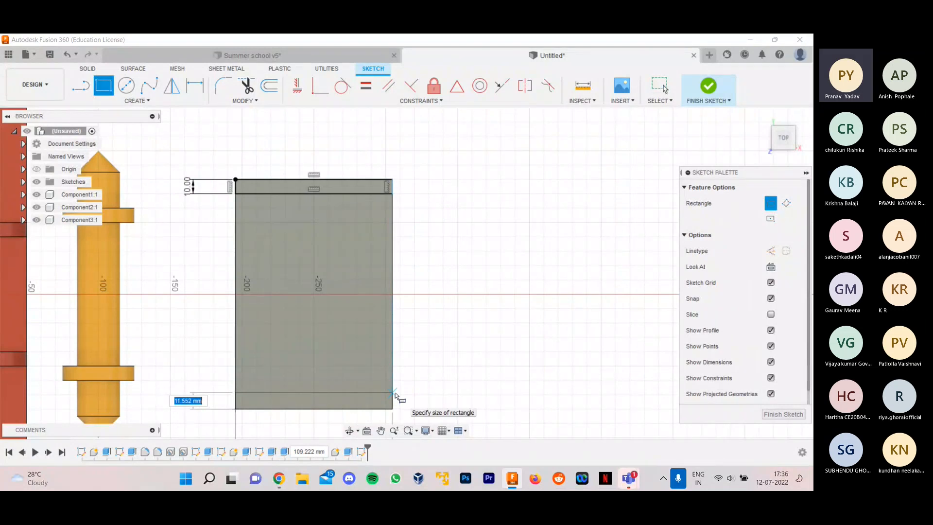
type("10")
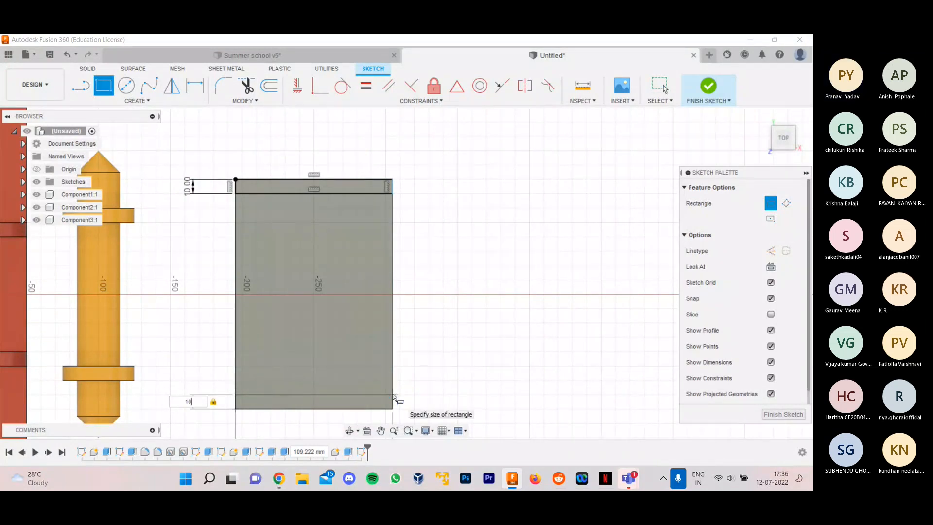
key("Return")
key("Escape")
scroll(319, 304, "down", 2)
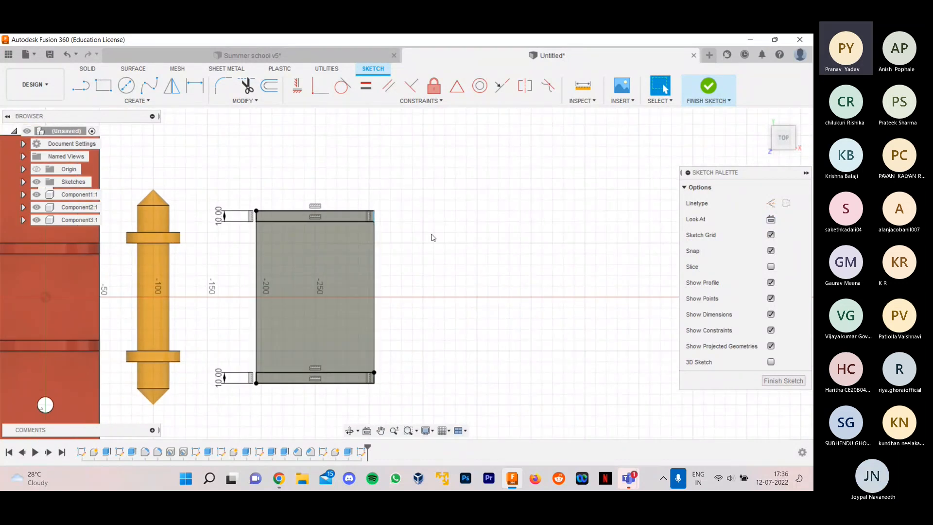
- Dimension the long edge of the first strip rectangle to 100 mm
key("d")
left_click(337, 210)
left_click(349, 183)
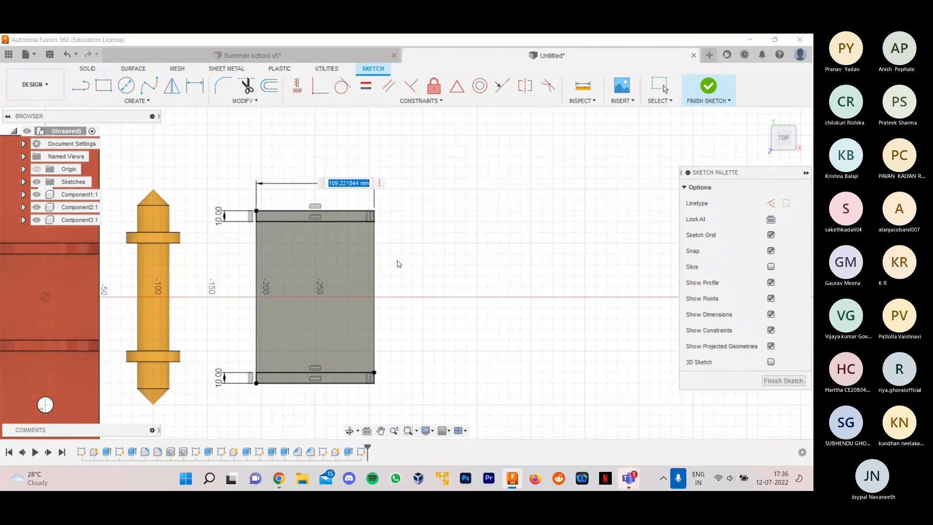
type("100")
key("Return")
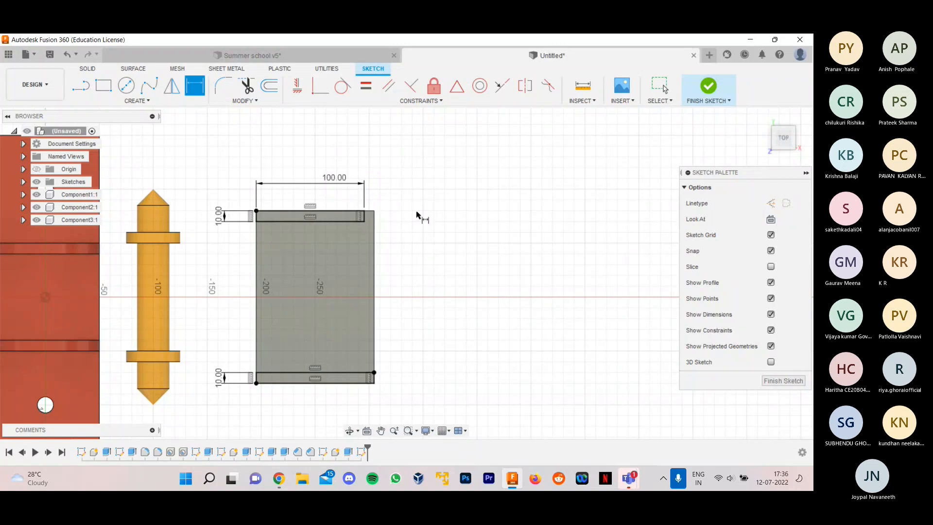
scroll(336, 268, "down", 3)
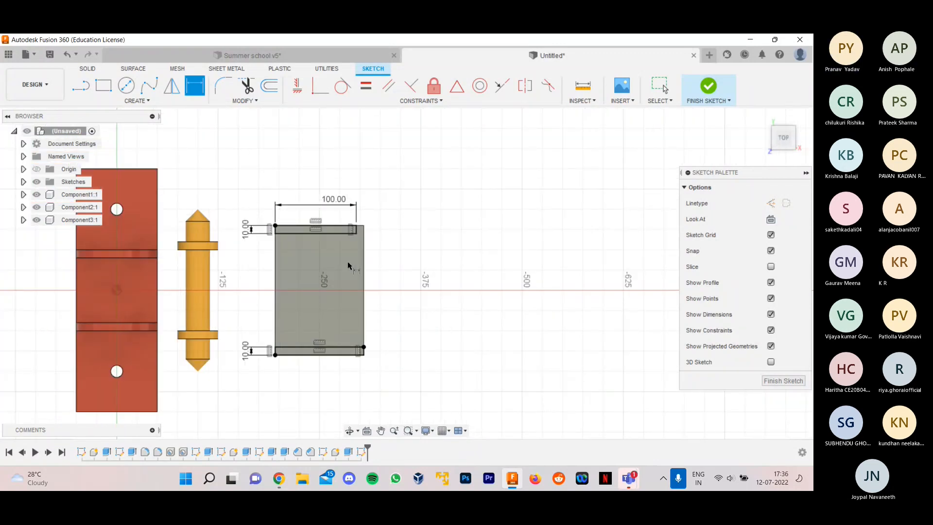
scroll(371, 267, "up", 3)
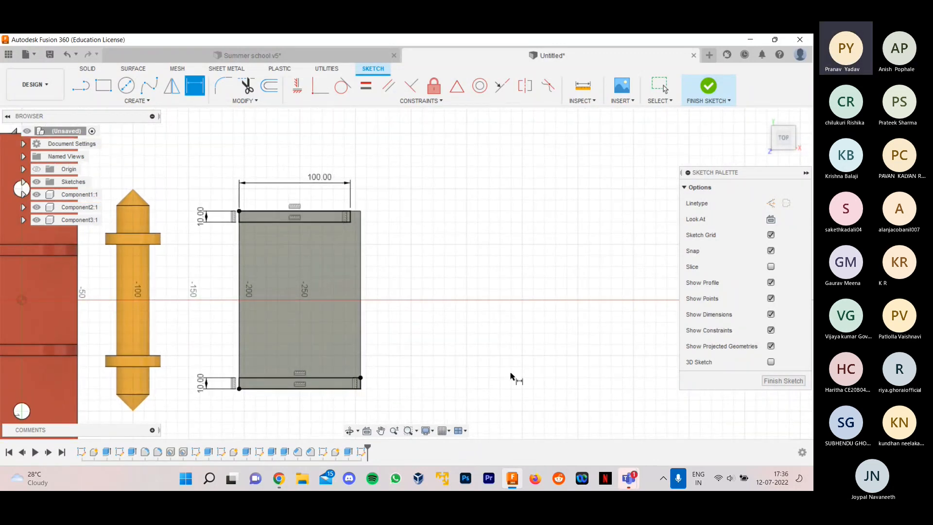
left_click(347, 388)
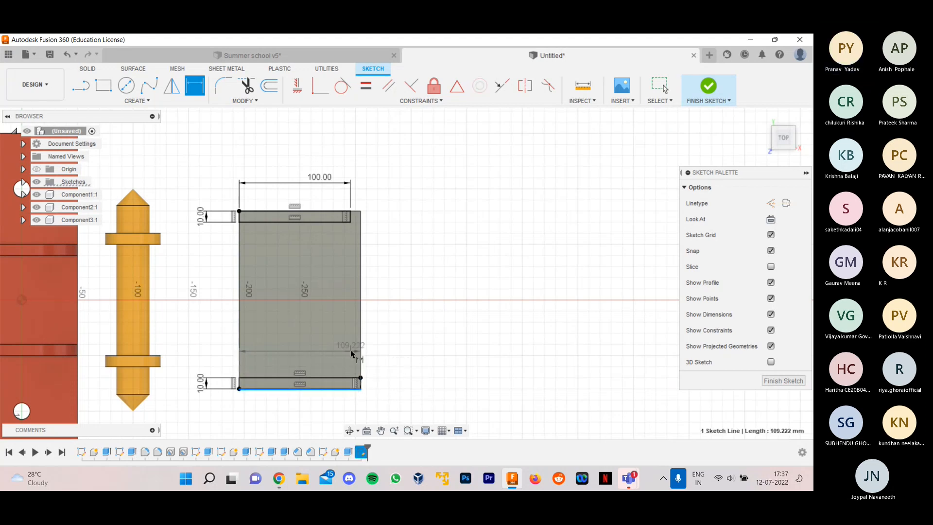
key("Escape")
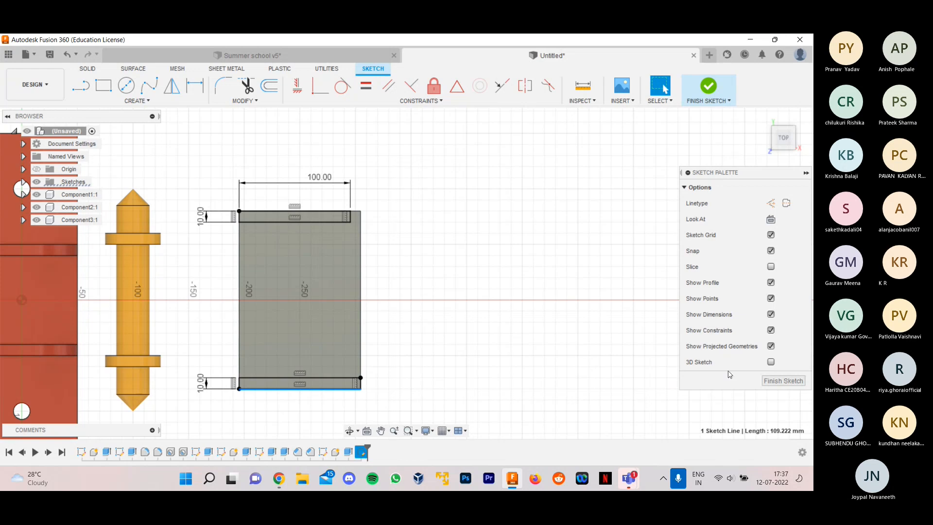
key("Escape")
- Undo the strip's length dimension and both strip rectangles, and leave the sketch on the plate's top face
key("ctrl+z")
key("ctrl+z")
key("ctrl+z")
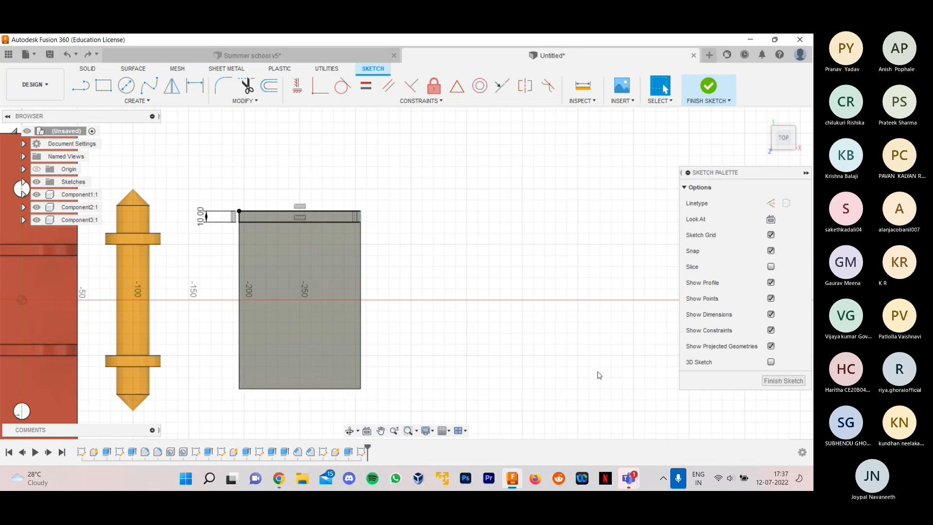
key("ctrl+z")
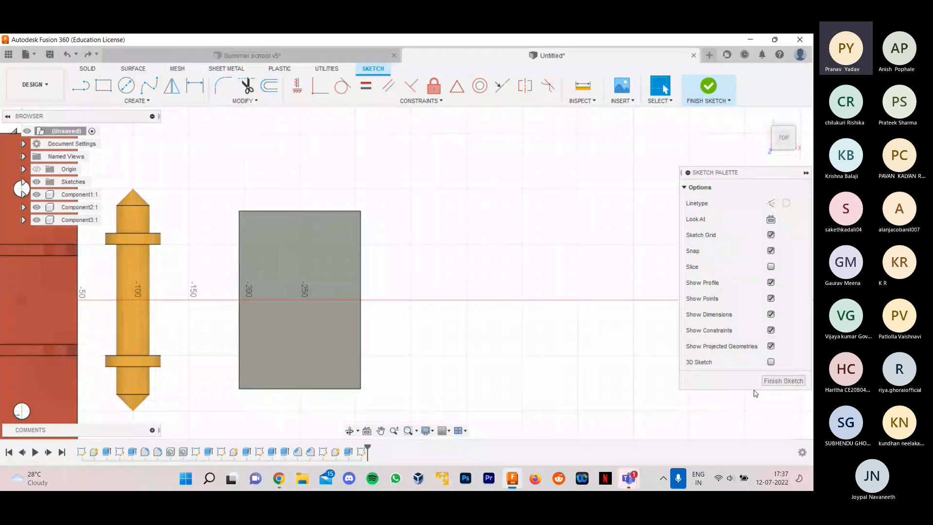
left_click(780, 381)
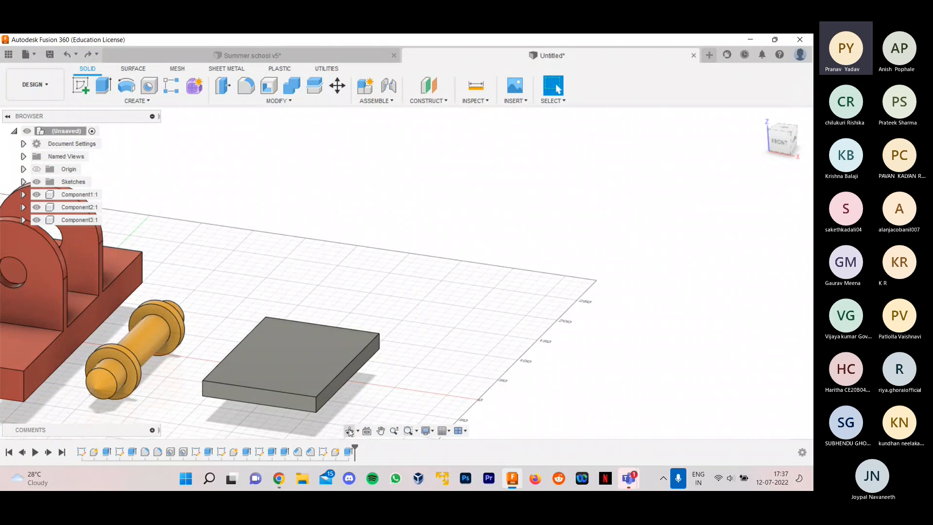
- Roll the design history back to just after the plate's rectangle sketch and make Sketch6 visible
left_click_drag(354, 447, 325, 451)
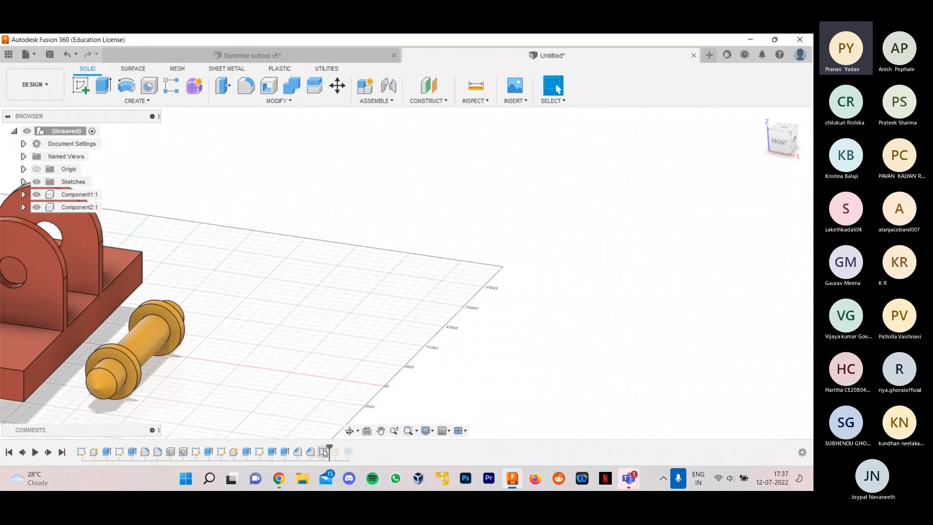
left_click(323, 452)
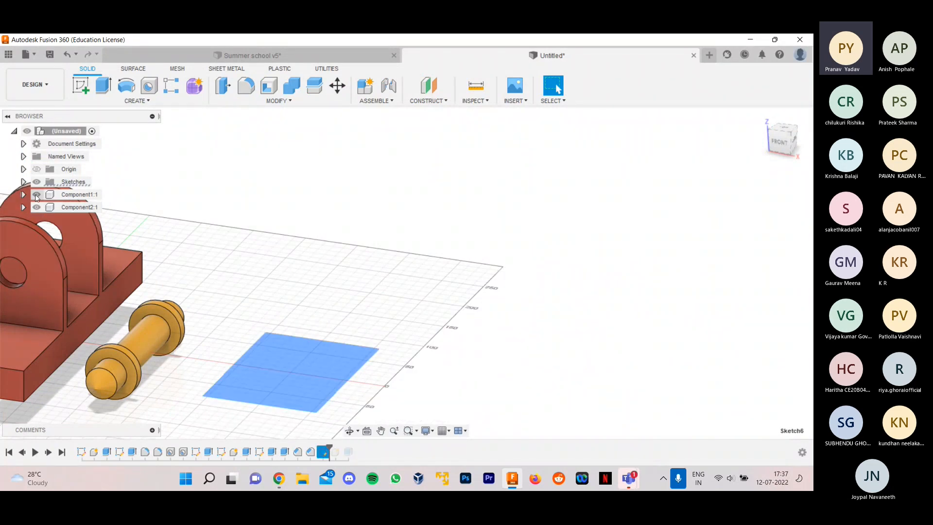
left_click(23, 182)
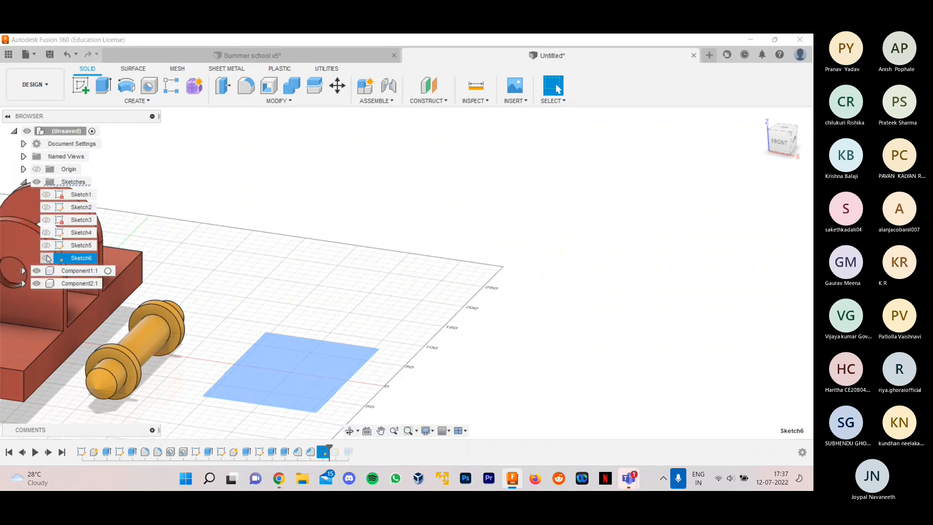
left_click(46, 258)
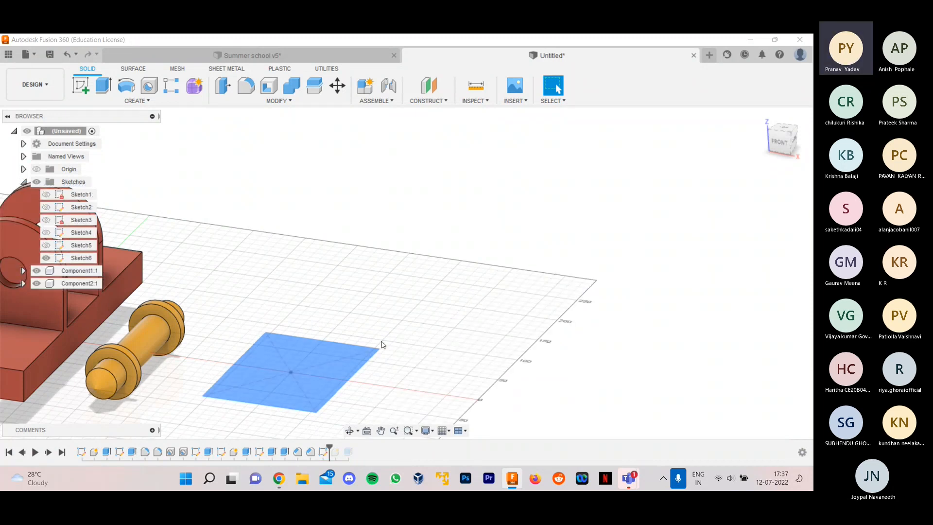
- Edit Sketch6, dimension the plate rectangle's short side to 100 mm, and finish the sketch
scroll(388, 360, "down", 3)
scroll(398, 385, "up", 2)
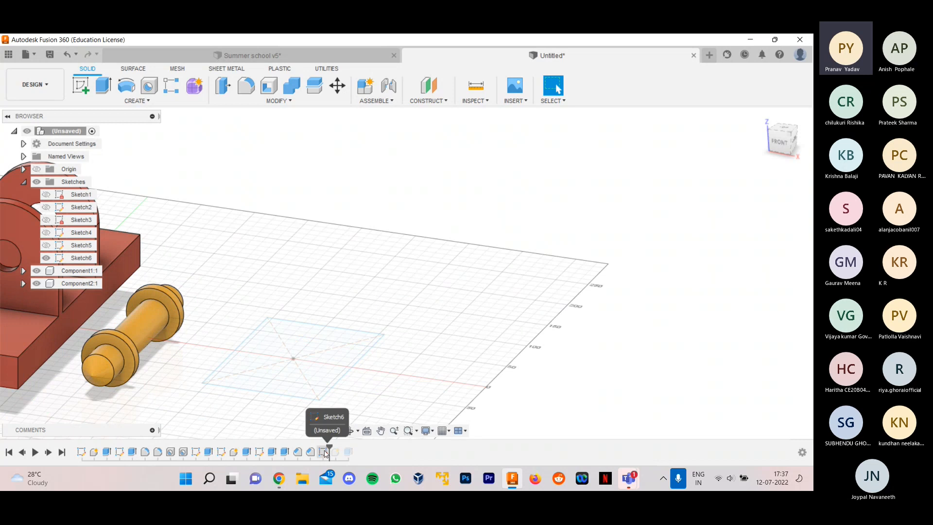
right_click(323, 451)
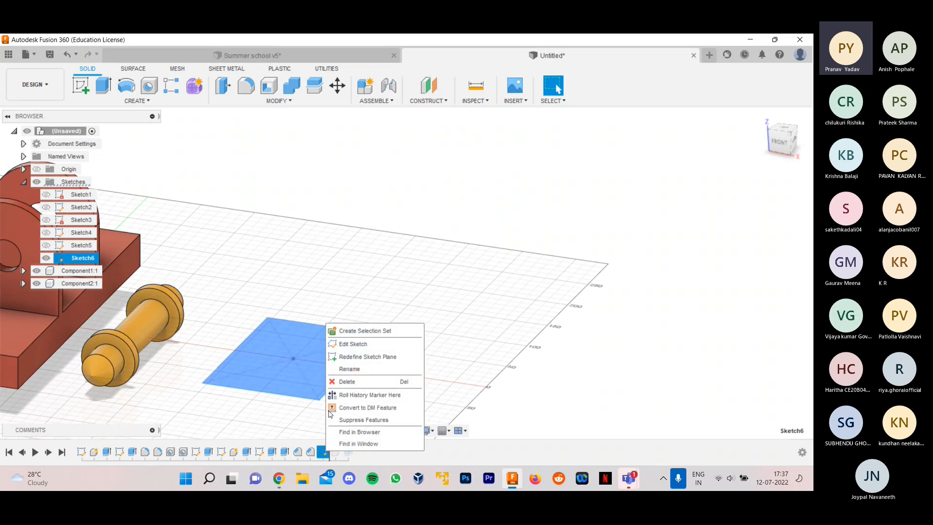
left_click(379, 347)
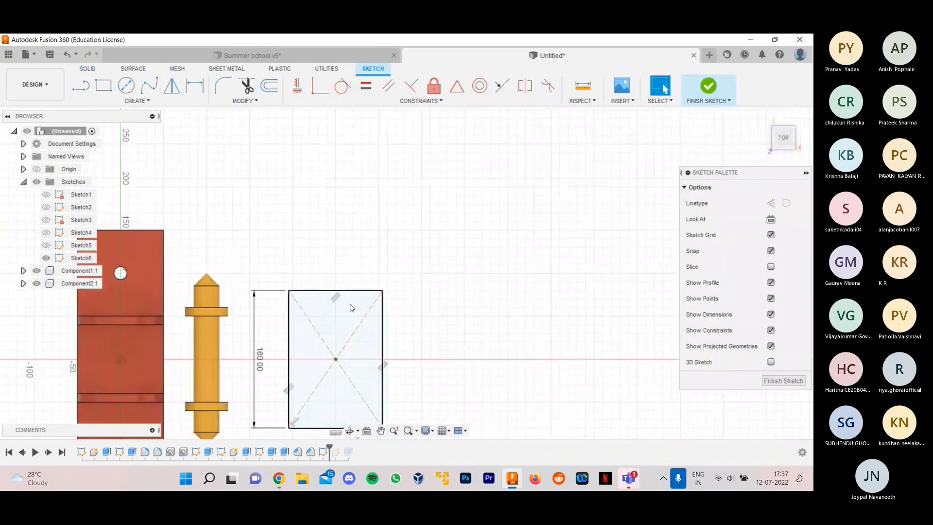
key("d")
scroll(357, 328, "up", 2)
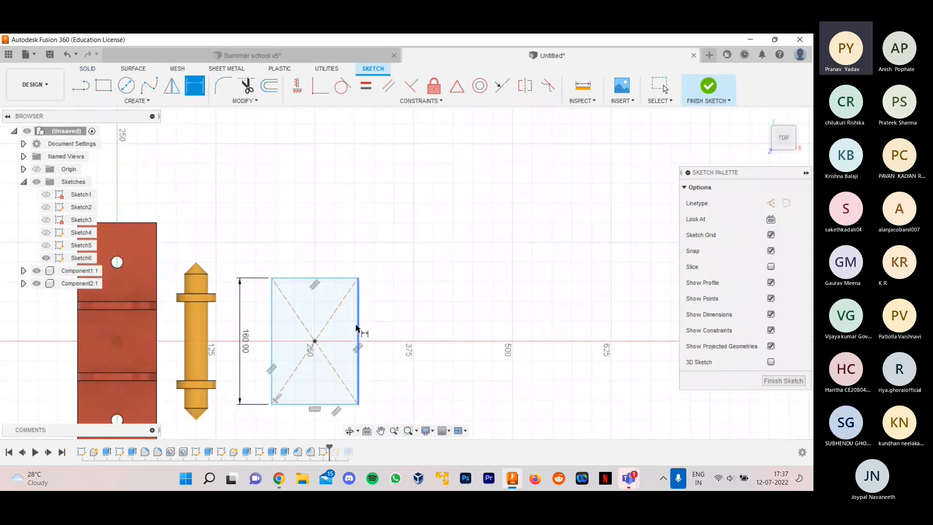
left_click(320, 274)
left_click(320, 252)
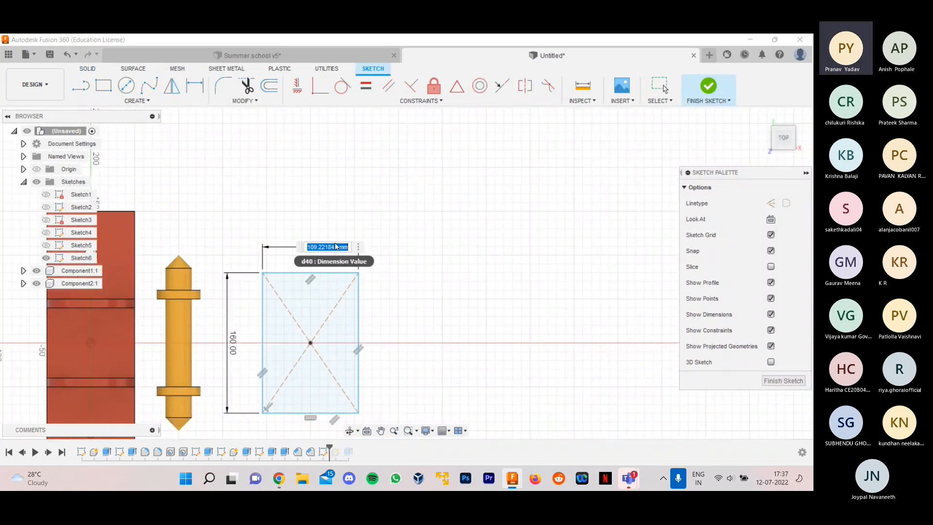
type("100")
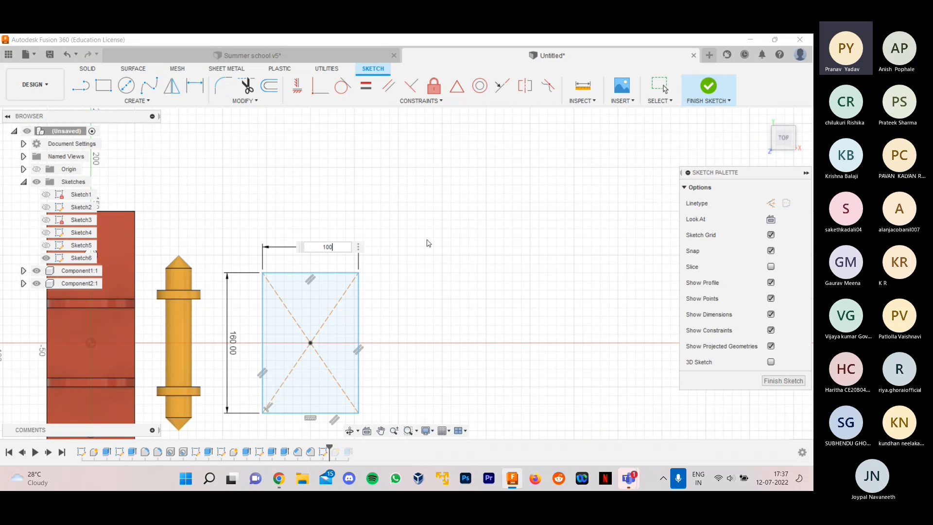
key("Return")
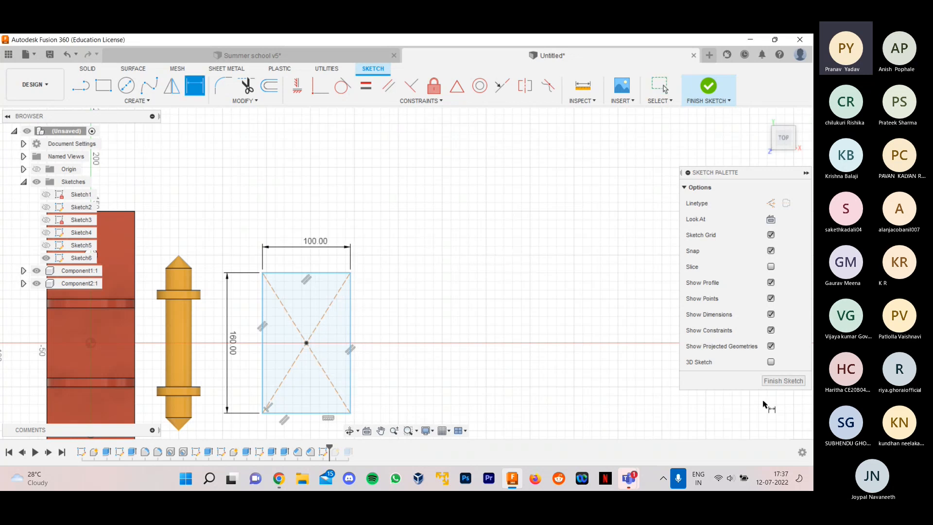
left_click(769, 382)
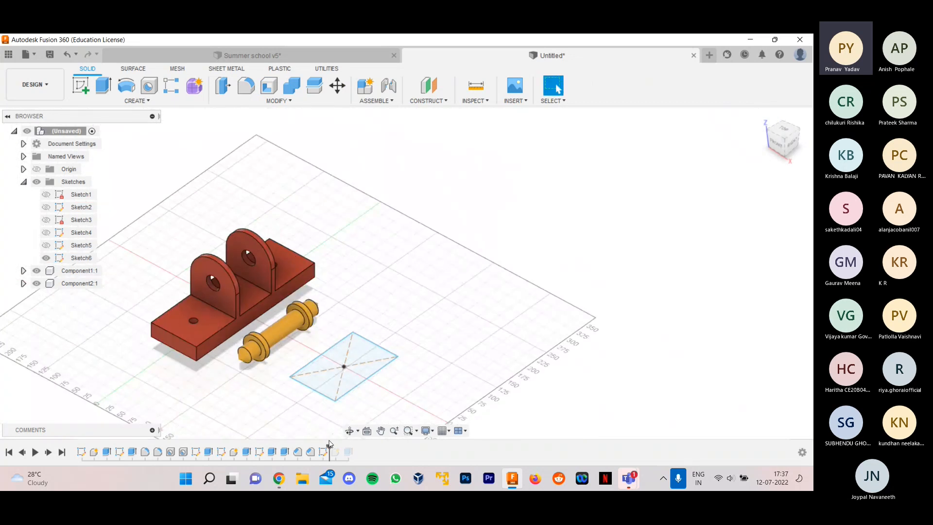
- Roll the design history forward past the plate's extrusion to restore the solid plate
left_click_drag(330, 446, 354, 446)
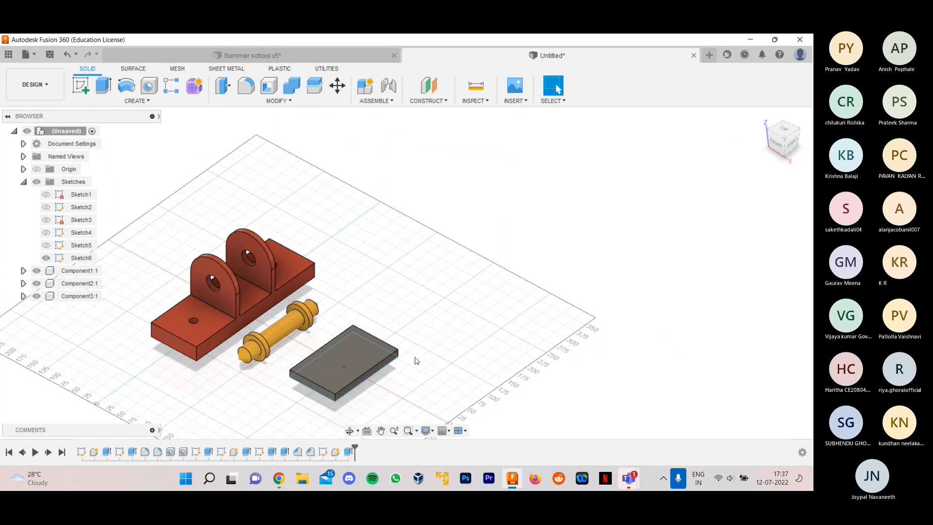
scroll(407, 373, "up", 1)
scroll(418, 381, "up", 1)
middle_click_drag(419, 381, 439, 367, "shift")
scroll(417, 371, "up", 3)
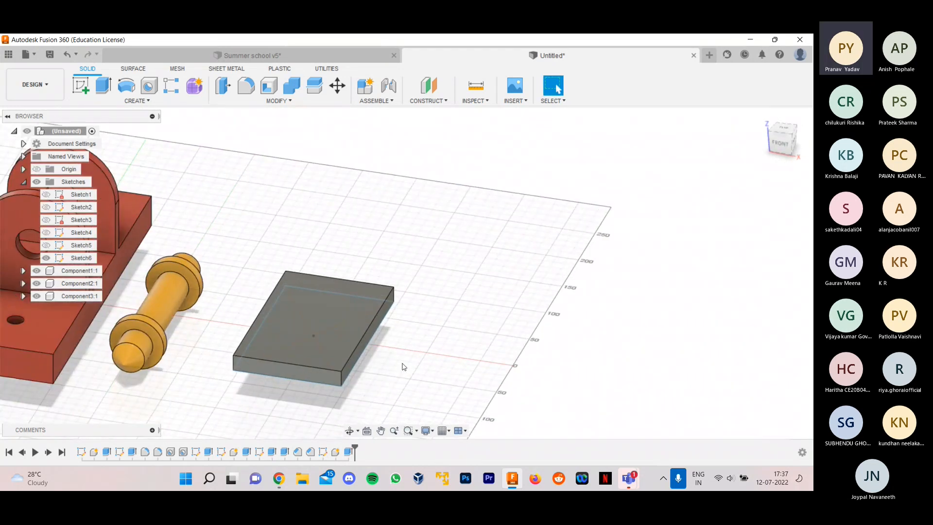
- Start a sketch on the plate's top face and draw a 10 mm deep rectangle across the full width along its far short edge
left_click(23, 181)
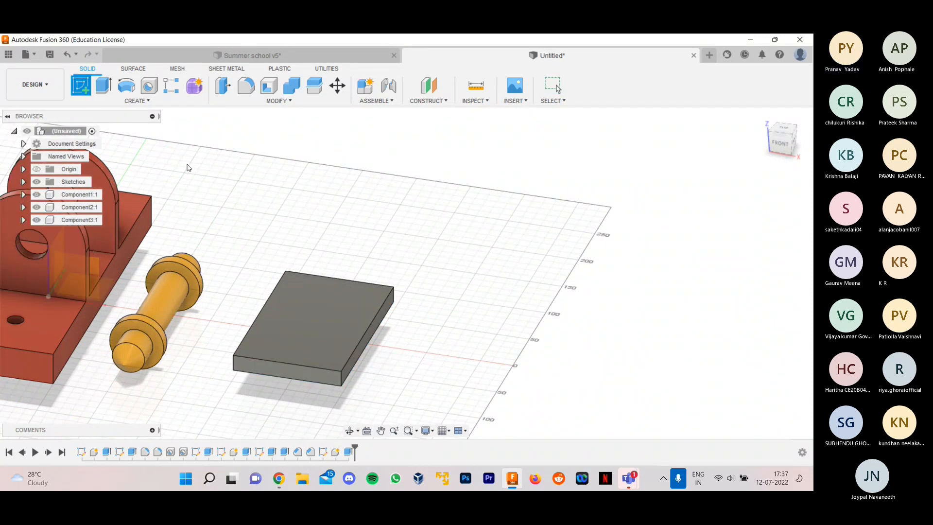
left_click(324, 326)
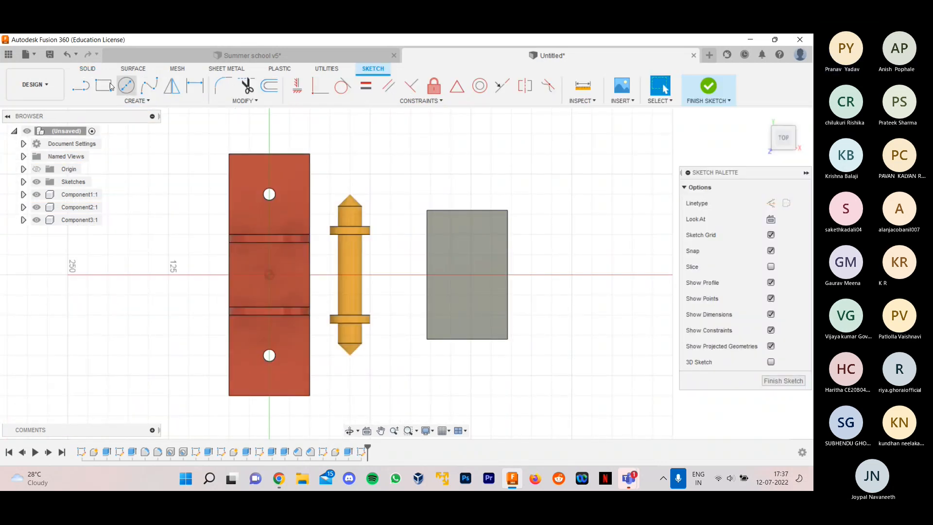
left_click(103, 86)
scroll(402, 214, "up", 3)
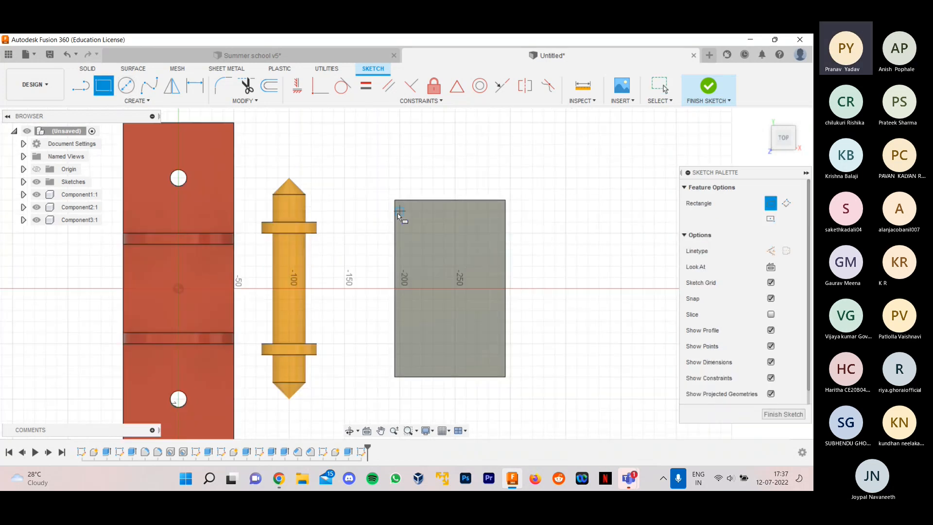
left_click(399, 206)
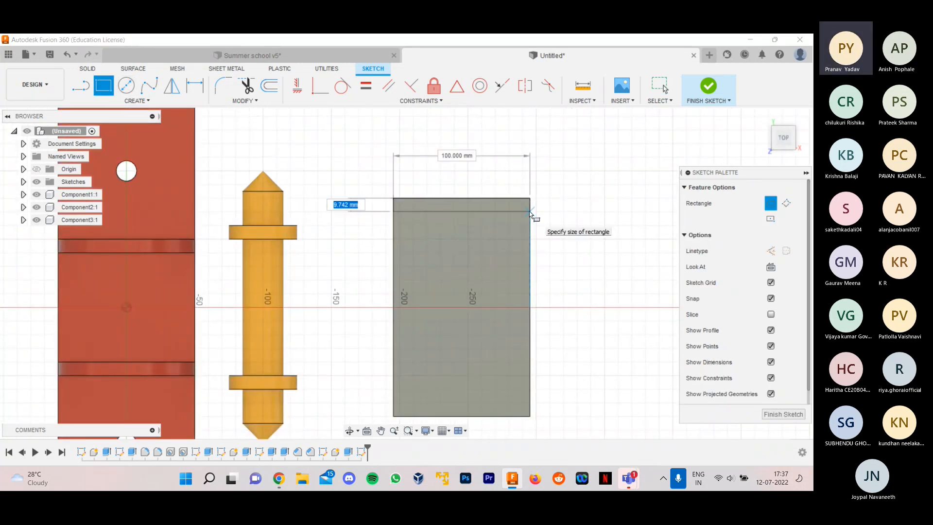
type("10")
key("Return")
key("Escape")
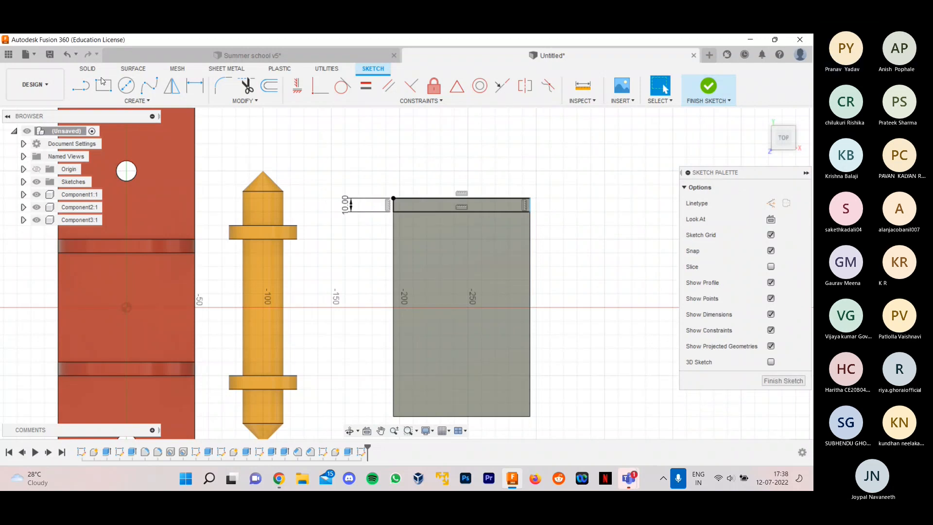
- Draw a second 10 mm deep rectangle along the plate's opposite short edge and finish the sketch
key("r")
left_click(530, 416)
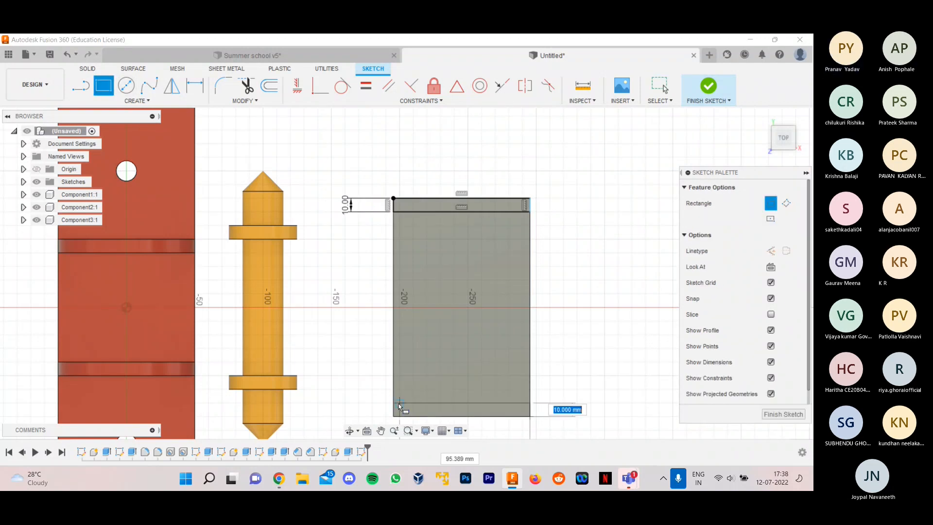
type("10")
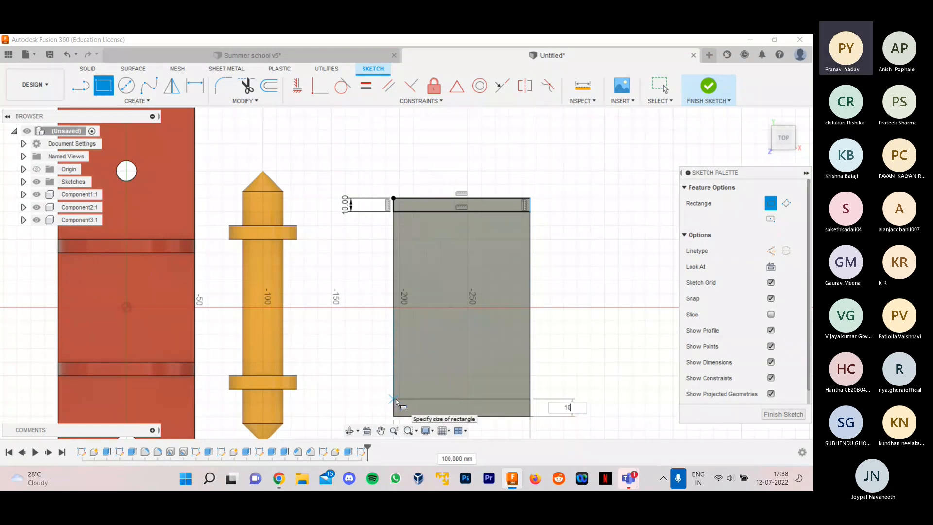
key("Return")
left_click(783, 415)
left_click(707, 87)
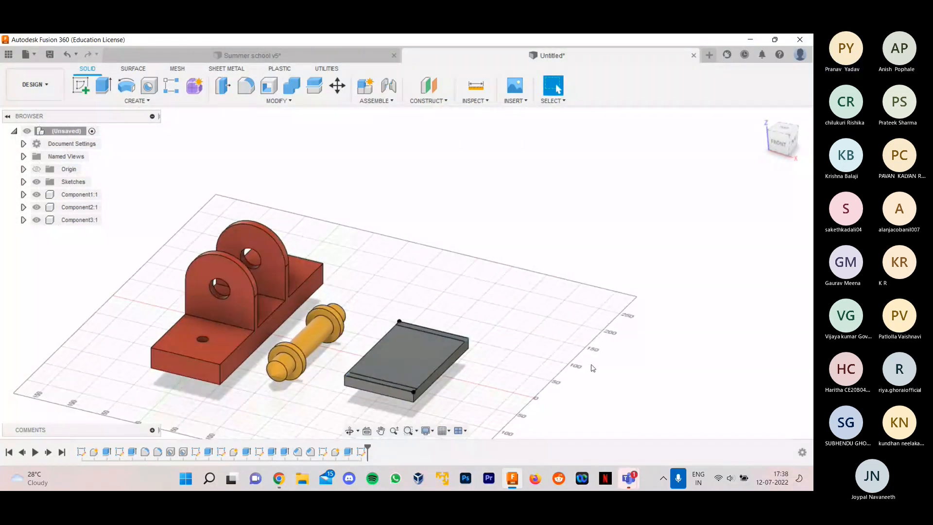
- Extrude both strip profiles 100 mm upward, joined to the plate, to form the fork's two side walls
scroll(592, 367, "up", 3)
left_click(100, 85)
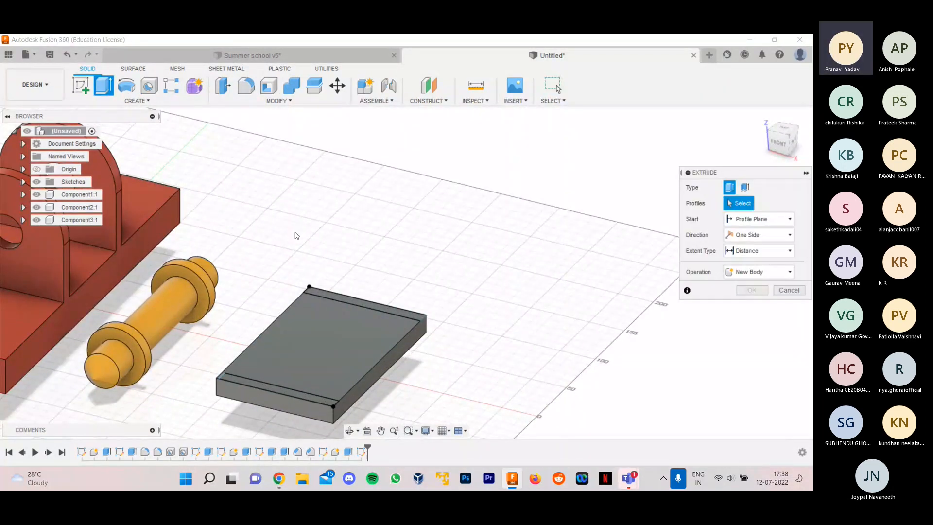
left_click(320, 294)
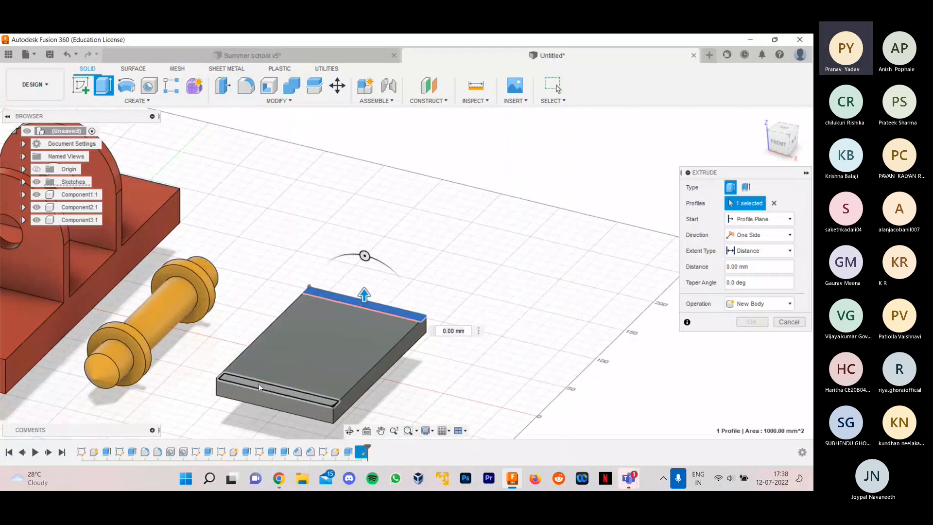
left_click(259, 383)
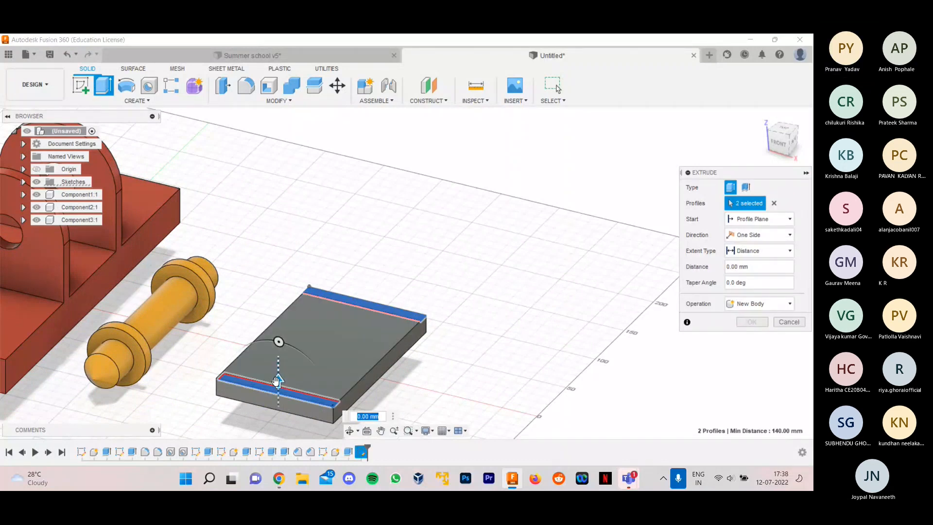
left_click_drag(277, 380, 294, 267)
scroll(317, 265, "down", 2)
type("100")
left_click(739, 305)
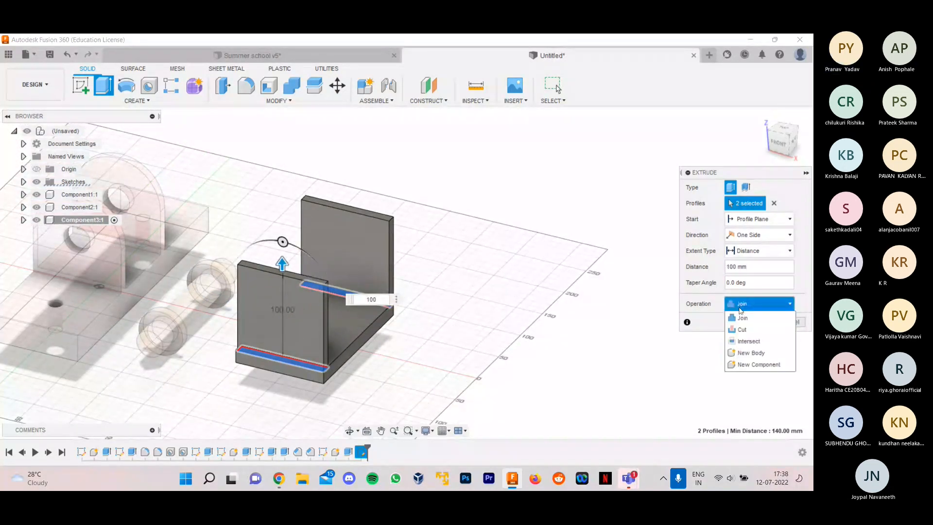
left_click(740, 304)
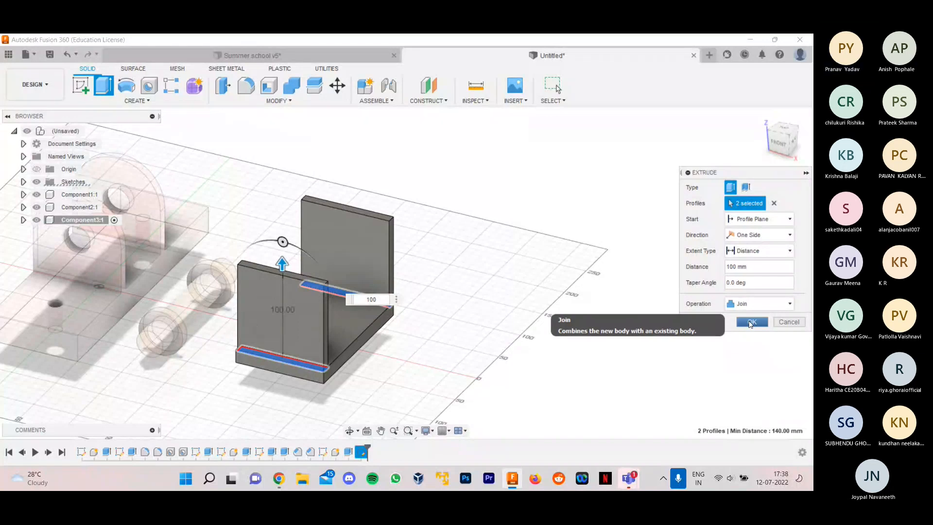
left_click(751, 322)
- Roll the design history back to just before the side walls' extrusion and open Sketch7 for editing
middle_click_drag(485, 266, 465, 273, "shift")
scroll(319, 327, "up", 5)
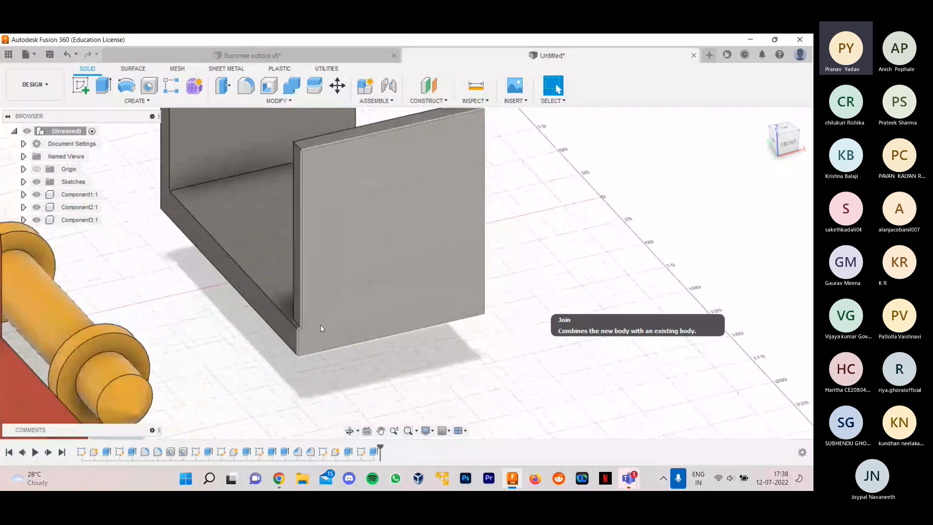
left_click_drag(379, 448, 366, 450)
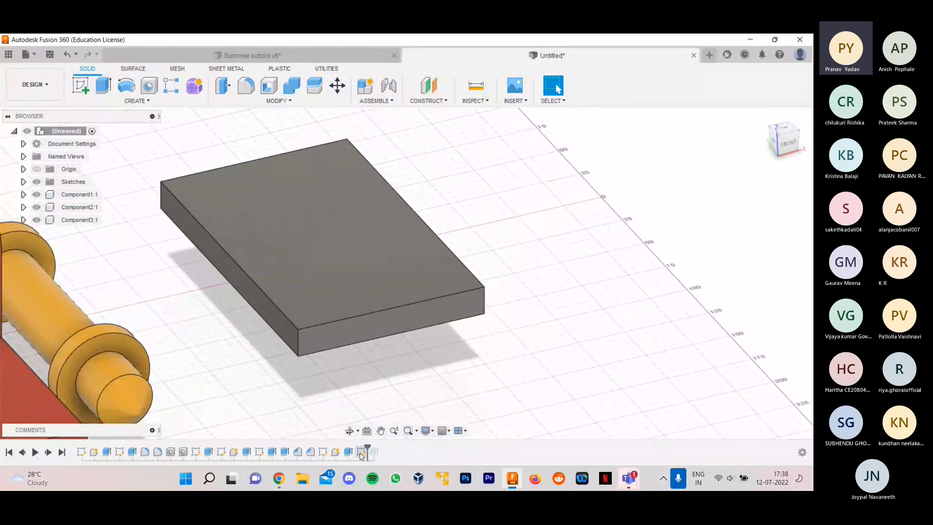
right_click(360, 453)
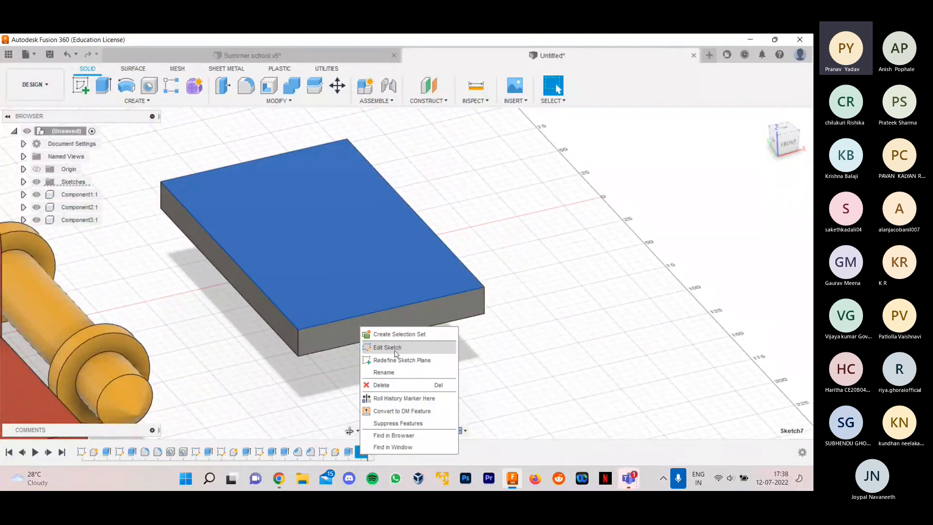
left_click(395, 351)
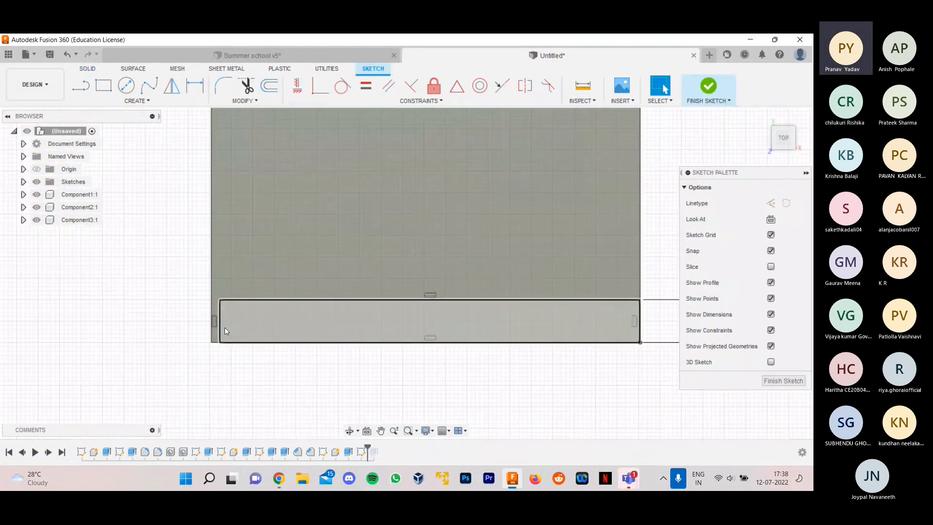
- Dimension the long edge of the near strip rectangle to 100 mm and finish the sketch
key("d")
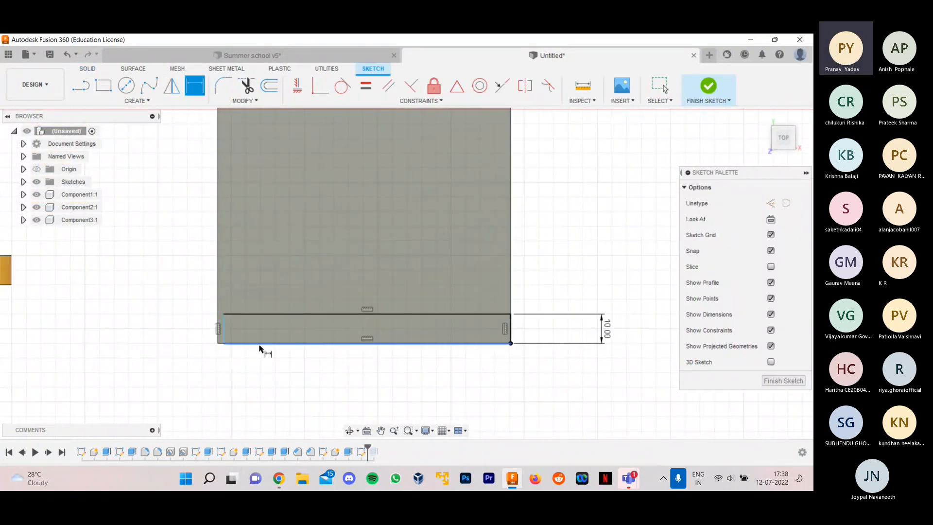
left_click(259, 344)
left_click(241, 368)
type("100")
key("Return")
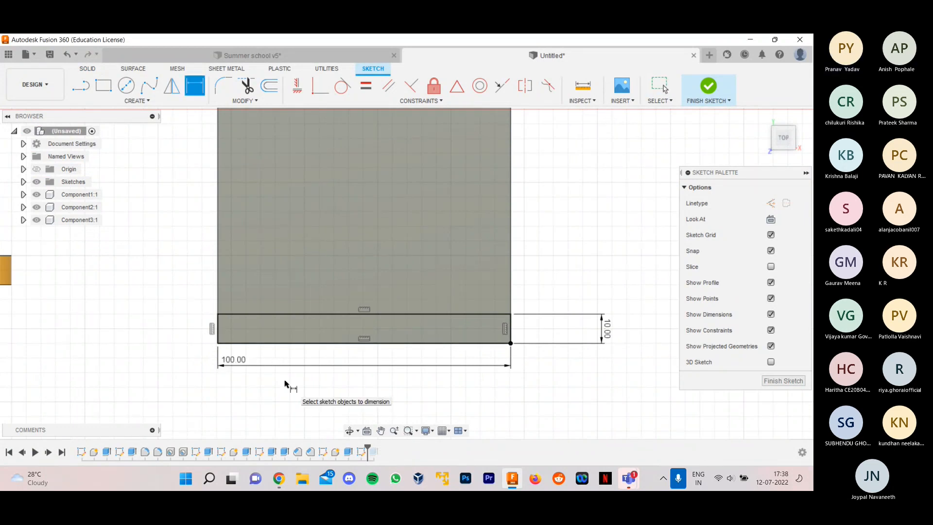
left_click(792, 381)
- Roll the design history forward to the end to restore the fork's side walls
middle_click_drag(643, 336, 562, 237, "shift")
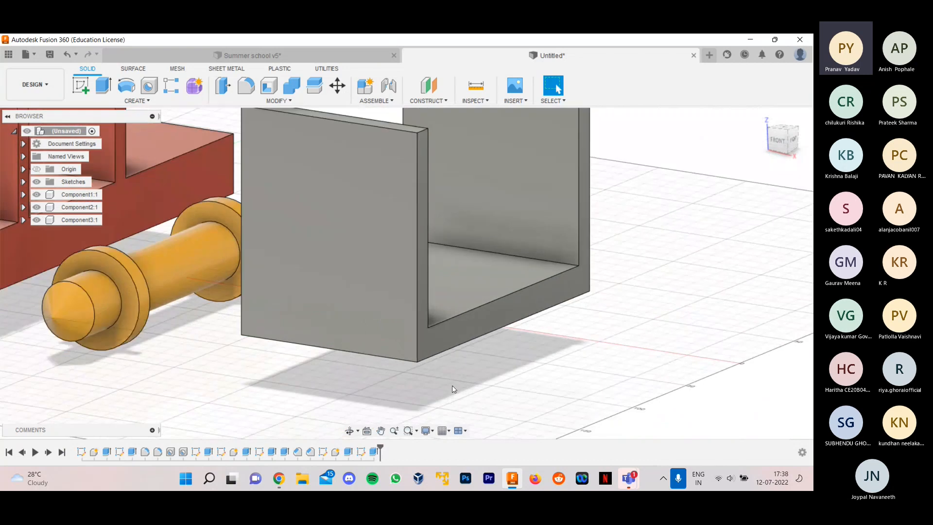
scroll(452, 389, "down", 2)
mouse_move(489, 369)
middle_mouse_down("shift")
mouse_move(547, 370)
mouse_move(488, 373)
mouse_move(504, 375)
middle_mouse_up("shift")
scroll(504, 374, "down", 2)
middle_click_drag(690, 272, 653, 288, "shift")
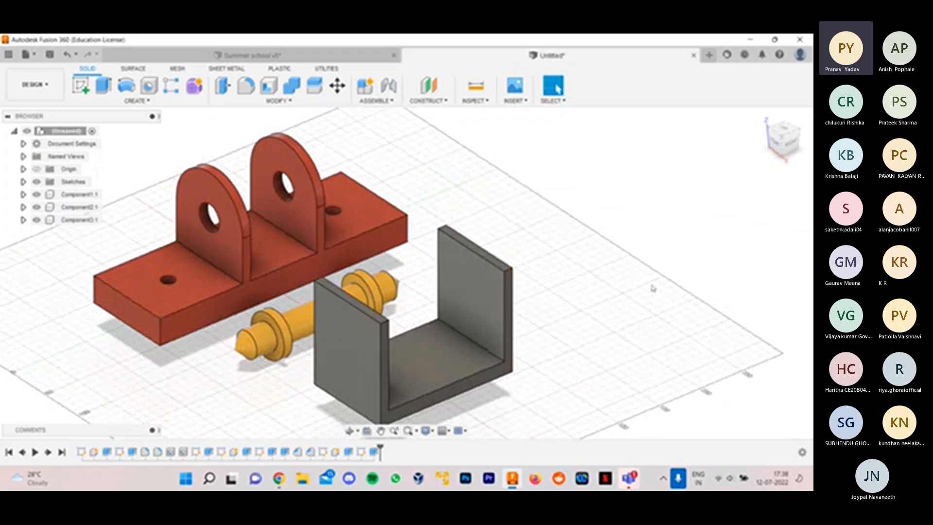
- Fillet the four upper corner edges of the fork's two side walls with a 50 mm radius
left_click(247, 88)
scroll(580, 287, "up", 2)
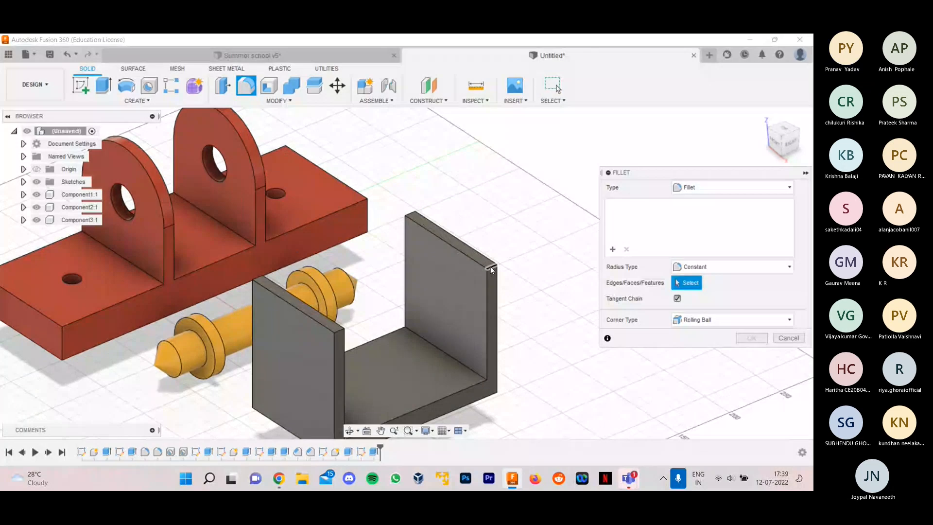
left_click(459, 245)
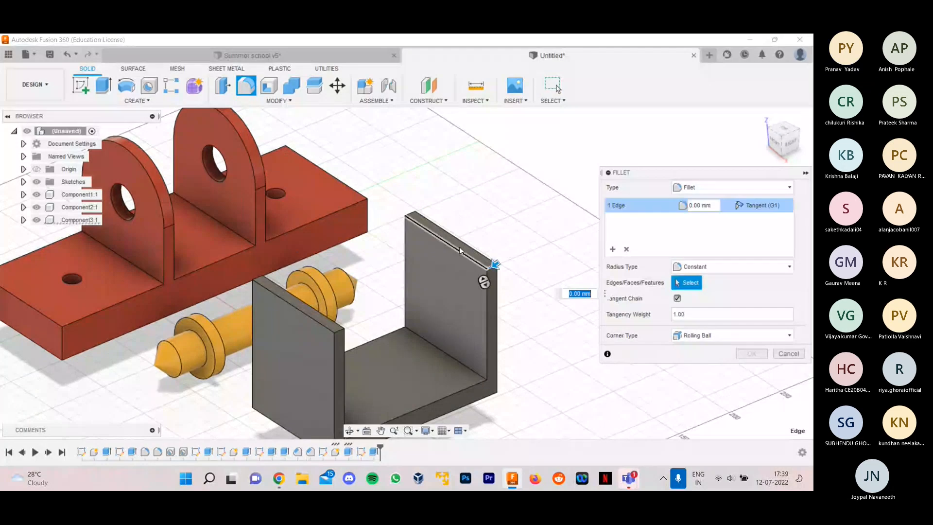
left_click(409, 214)
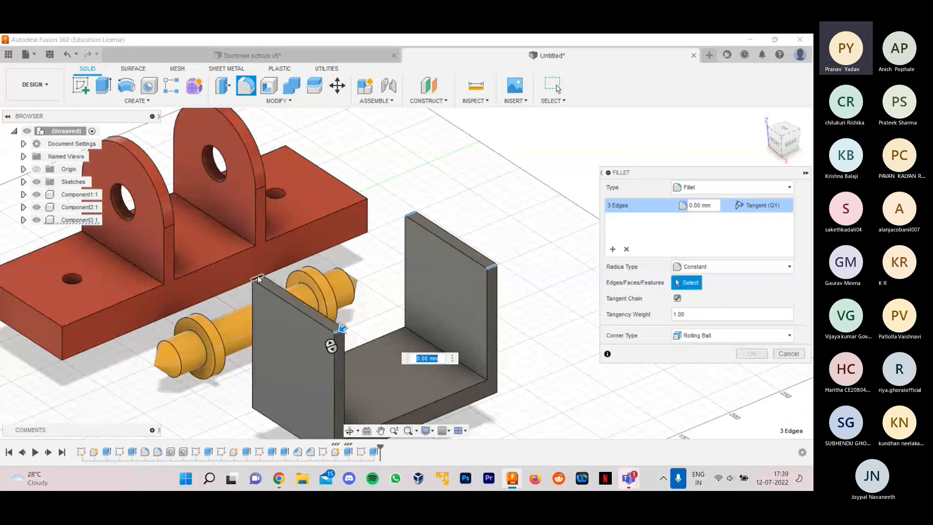
left_click(303, 297)
scroll(304, 296, "down", 2)
scroll(334, 330, "up", 3)
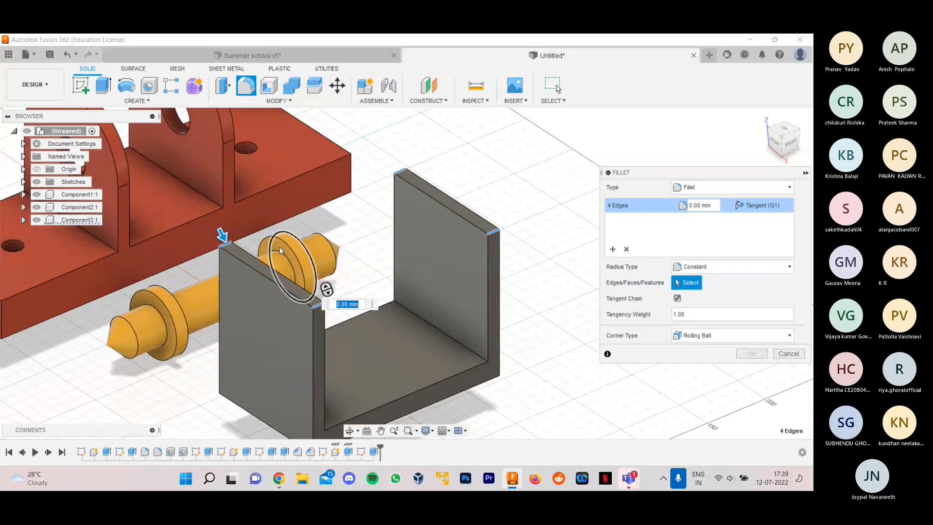
left_click_drag(221, 234, 322, 273)
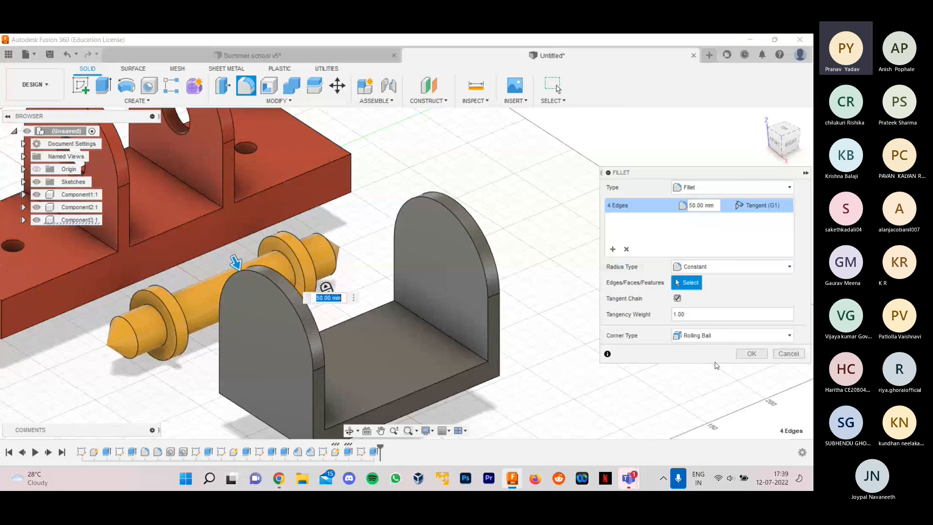
left_click(750, 354)
- Cut a 30 mm diameter, 50 mm deep hole in the near side wall, concentric with its rounded top
middle_click_drag(603, 314, 581, 298, "shift")
key("h")
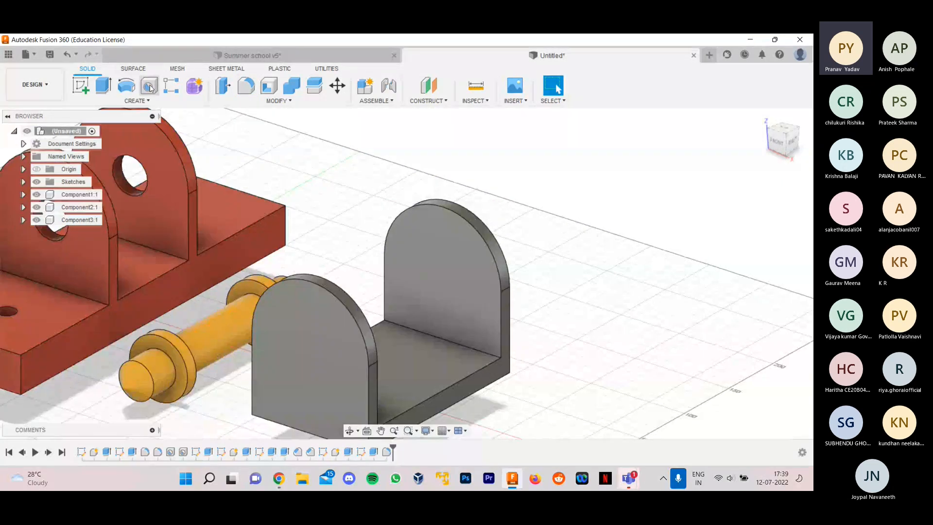
left_click(307, 337)
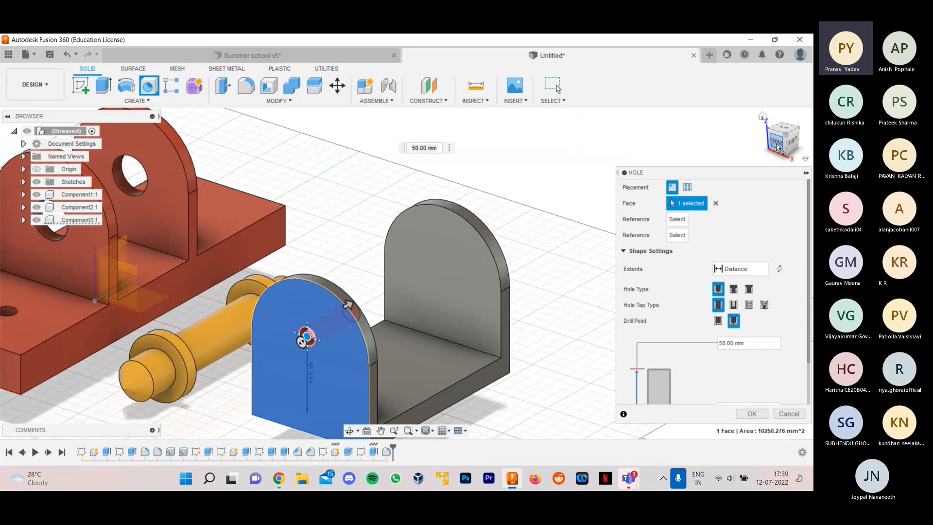
left_click(777, 146)
mouse_move(358, 297)
left_mouse_down()
mouse_move(398, 349)
mouse_move(363, 314)
left_mouse_up()
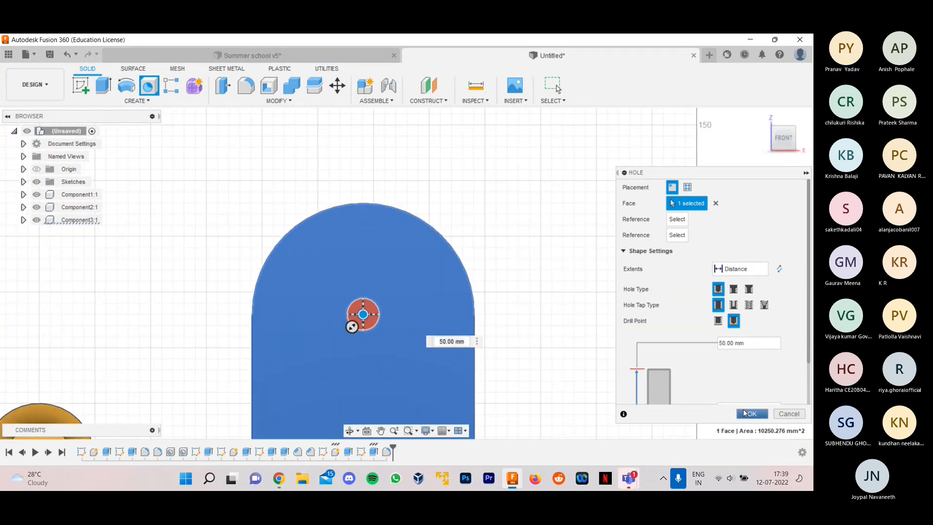
left_click_drag(352, 326, 340, 338)
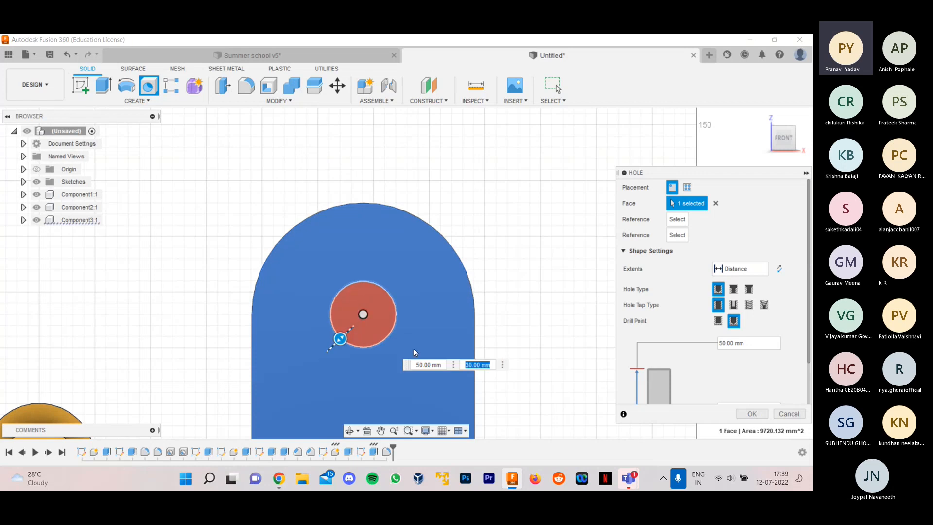
scroll(332, 305, "down", 4)
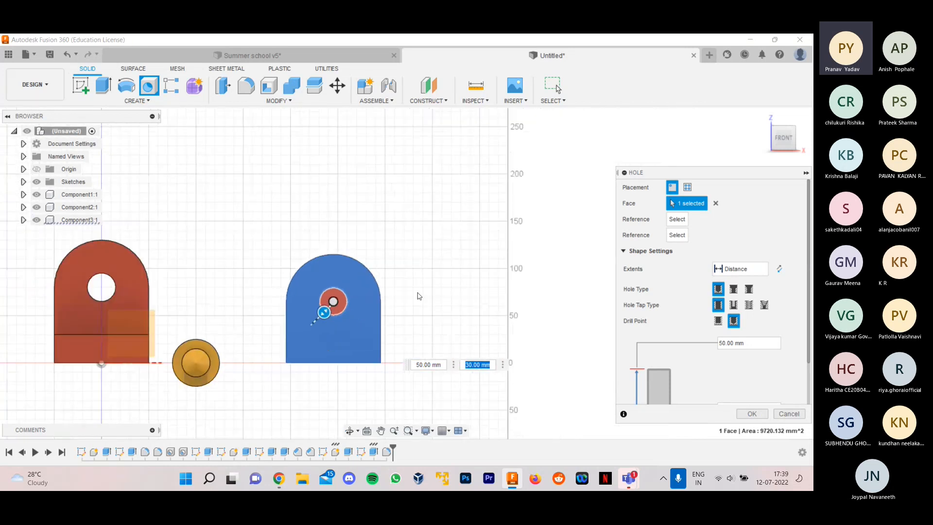
scroll(418, 294, "up", 3)
left_click(751, 414)
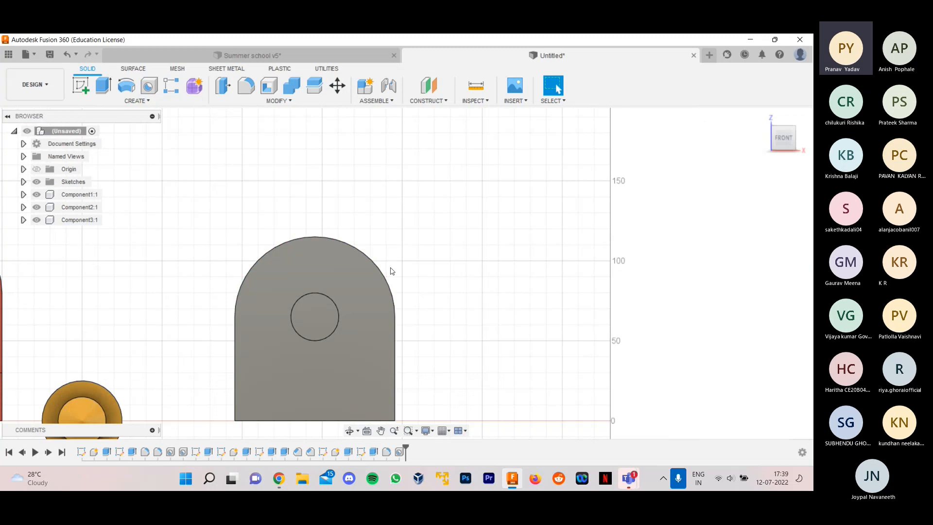
- Edit the side wall's hole to a depth of 180 mm so it cuts through both walls
middle_click_drag(421, 255, 295, 318, "shift")
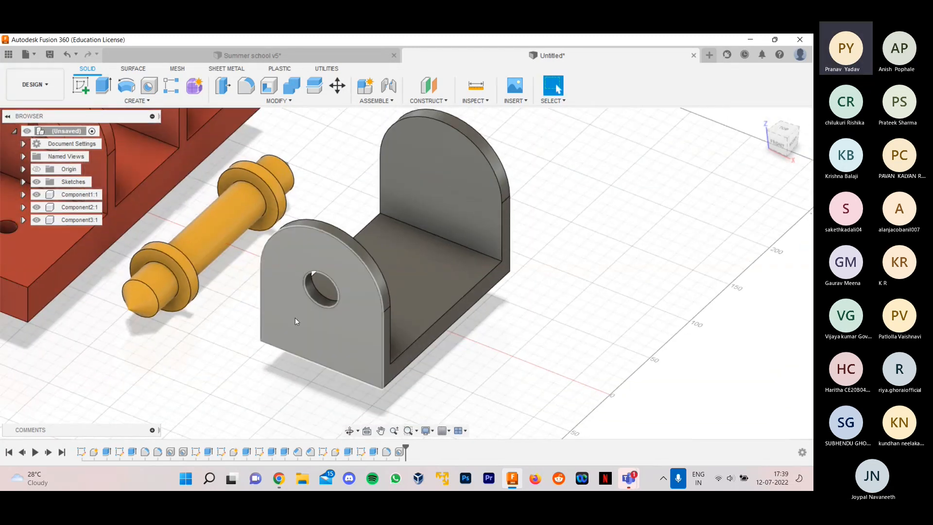
right_click(400, 453)
left_click(429, 359)
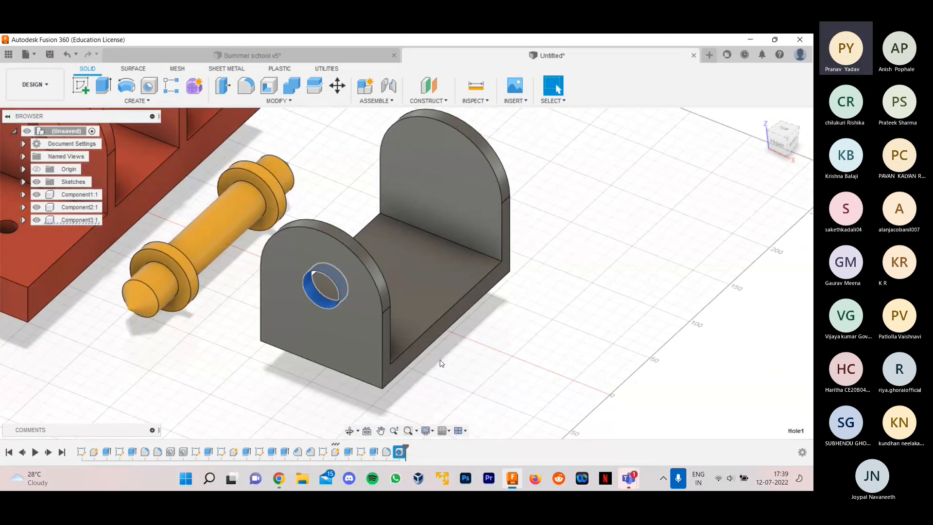
scroll(440, 322, "up", 1)
left_click_drag(338, 231, 473, 155)
scroll(400, 307, "down", 3)
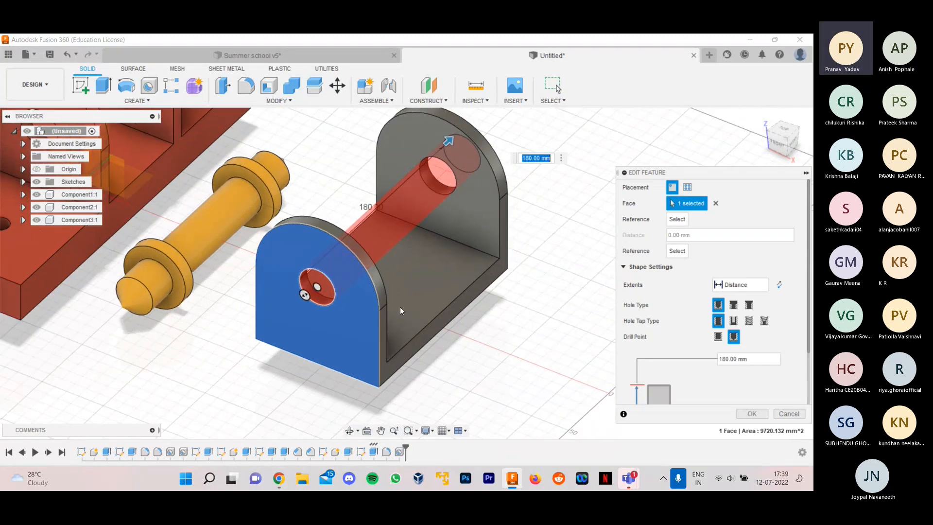
left_click(751, 413)
- Check the fork in the Summer school v5 design for reference and start a sketch on the underside of the new fork's base plate
middle_click_drag(625, 304, 649, 289, "shift")
left_click(346, 56)
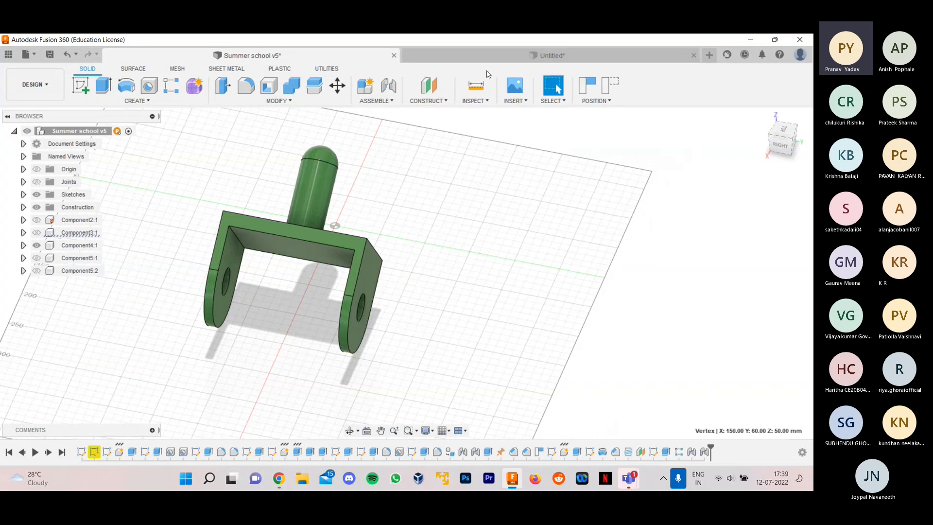
left_click(468, 61)
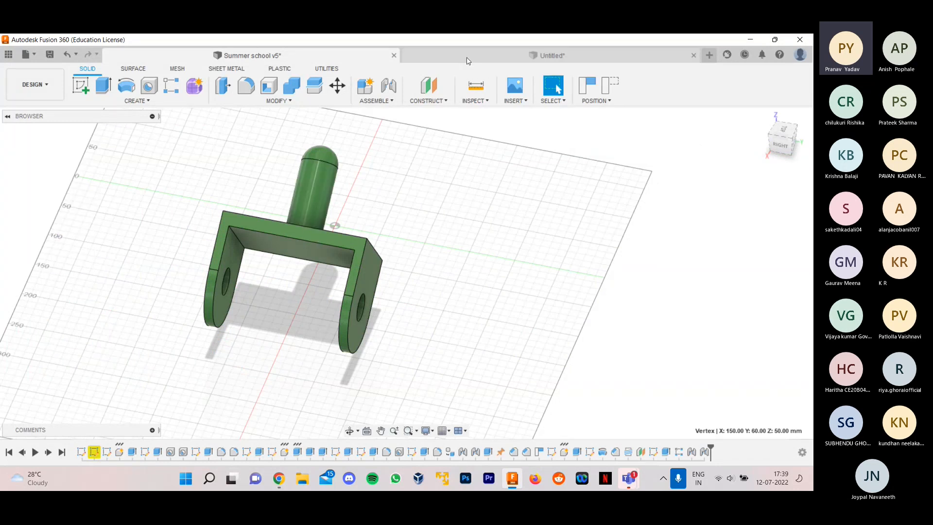
middle_click_drag(557, 316, 526, 255, "shift")
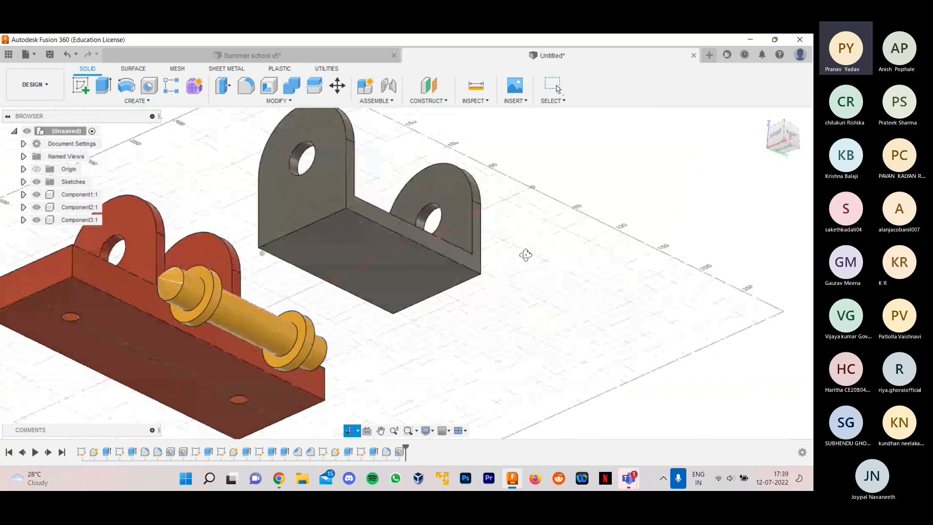
left_click(83, 85)
scroll(398, 277, "up", 3)
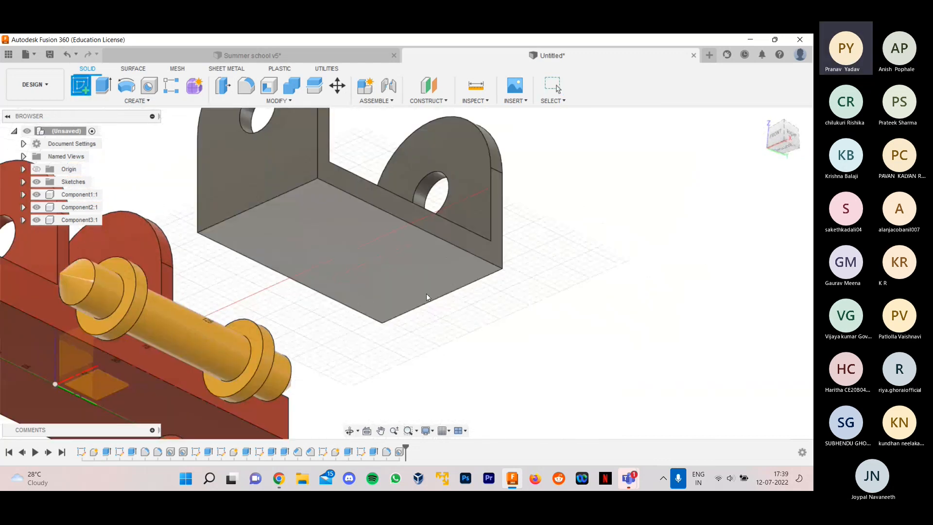
left_click(355, 246)
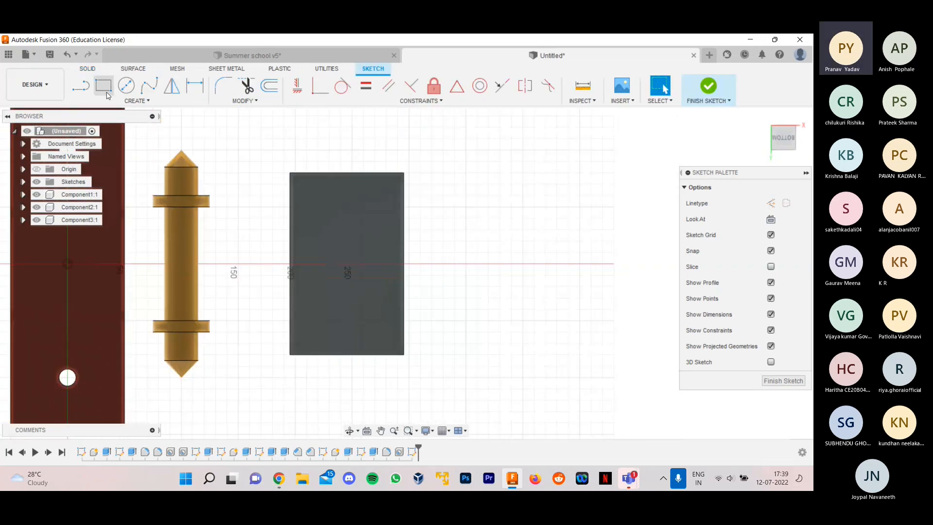
- Draw a 40 mm diameter circle at the centre of the base plate's underside and finish the sketch
left_click(125, 86)
scroll(348, 262, "up", 3)
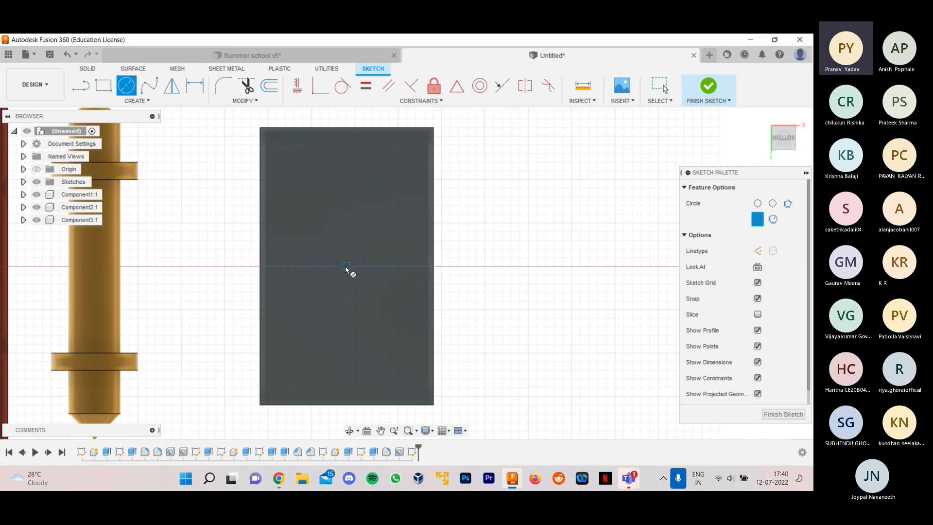
scroll(353, 269, "down", 2)
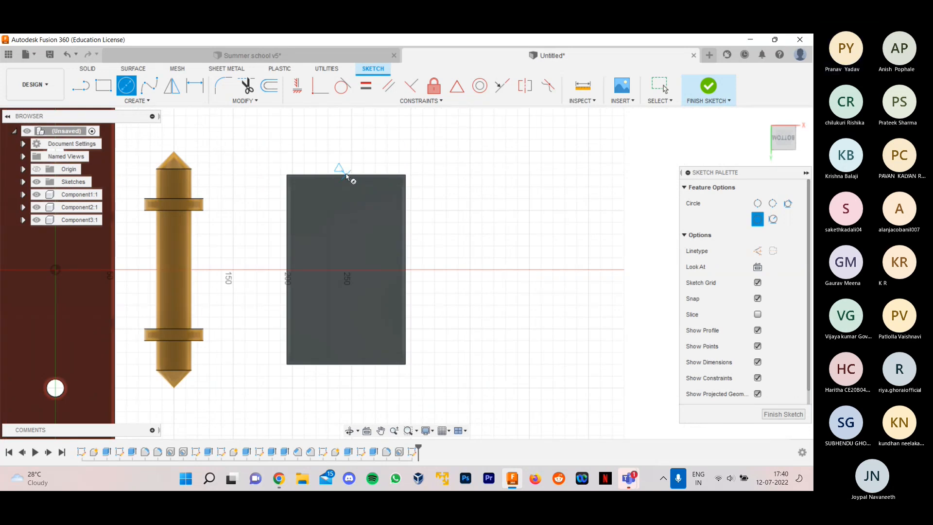
left_click(346, 269)
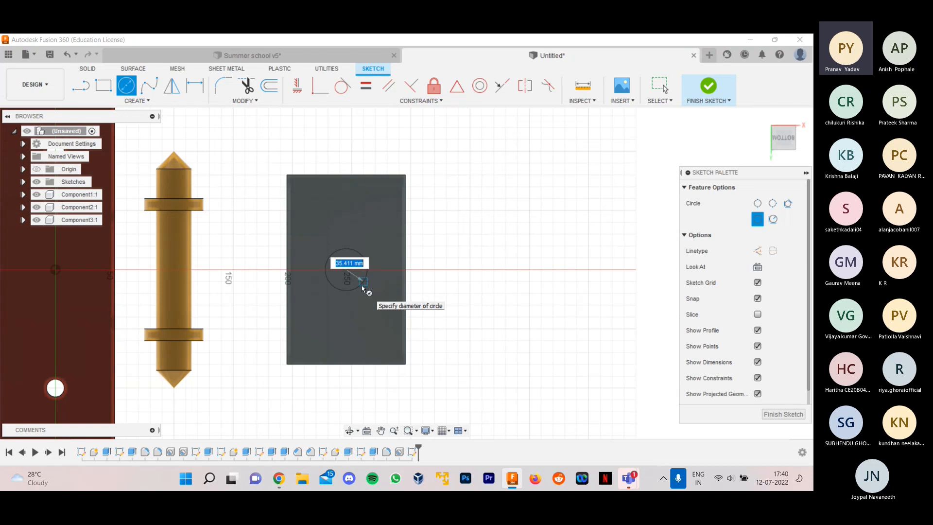
type("40")
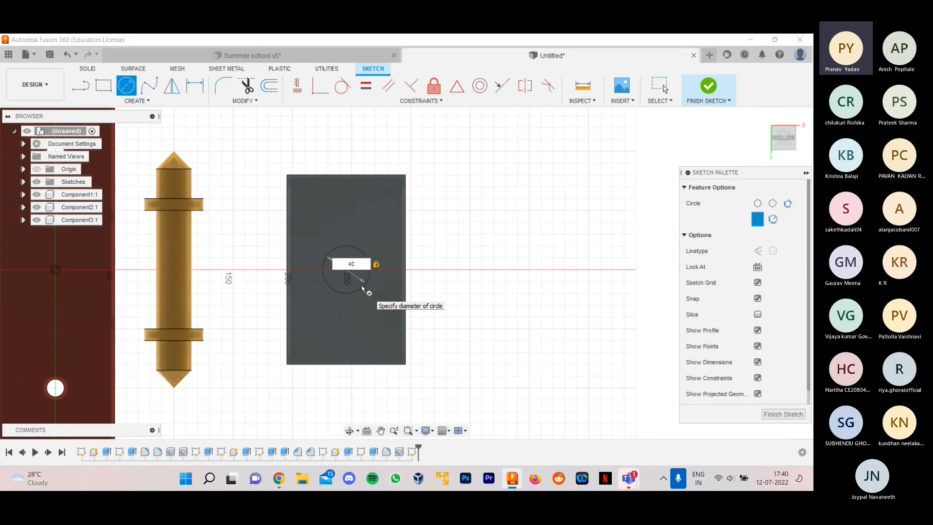
key("Return")
key("Escape")
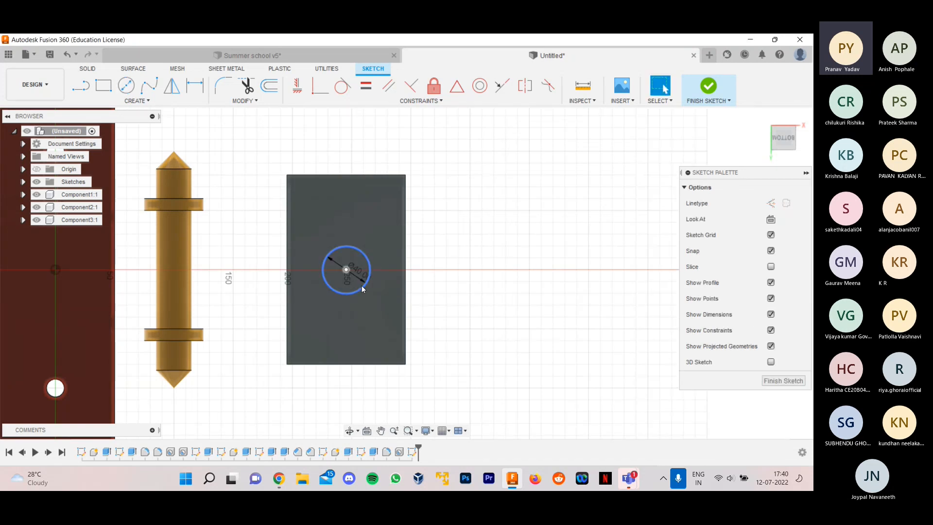
left_click(776, 381)
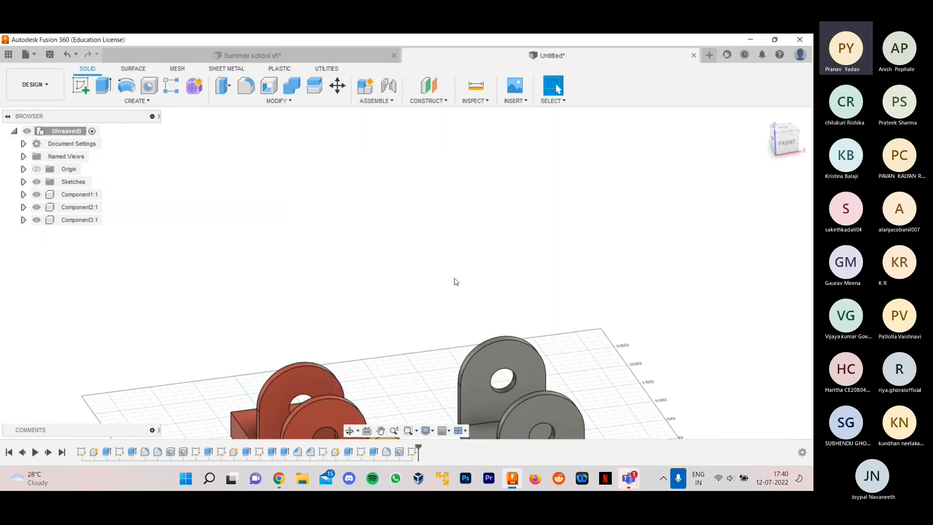
- Extrude the circle 100 mm outward from the plate's underside, joined to the fork, to form a cylindrical stem
middle_click_drag(560, 329, 508, 314, "shift")
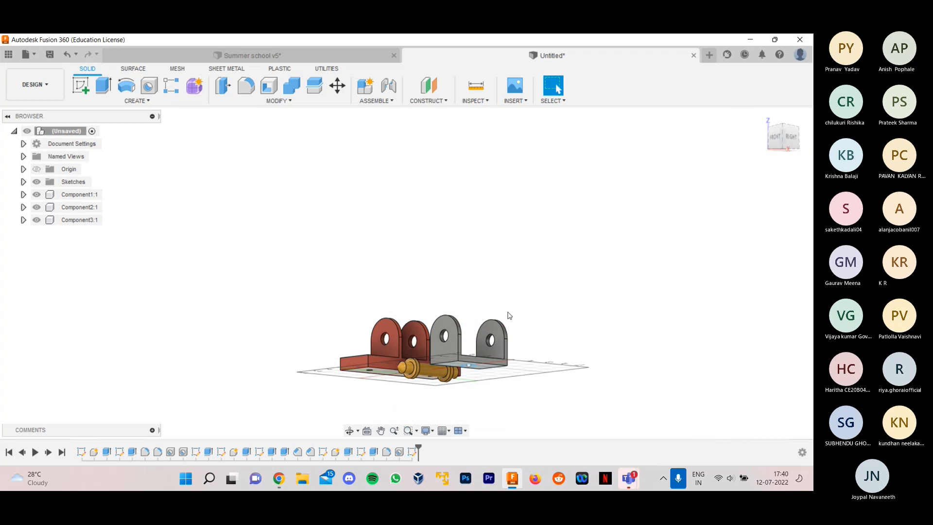
scroll(469, 384, "up", 8)
left_click(103, 85)
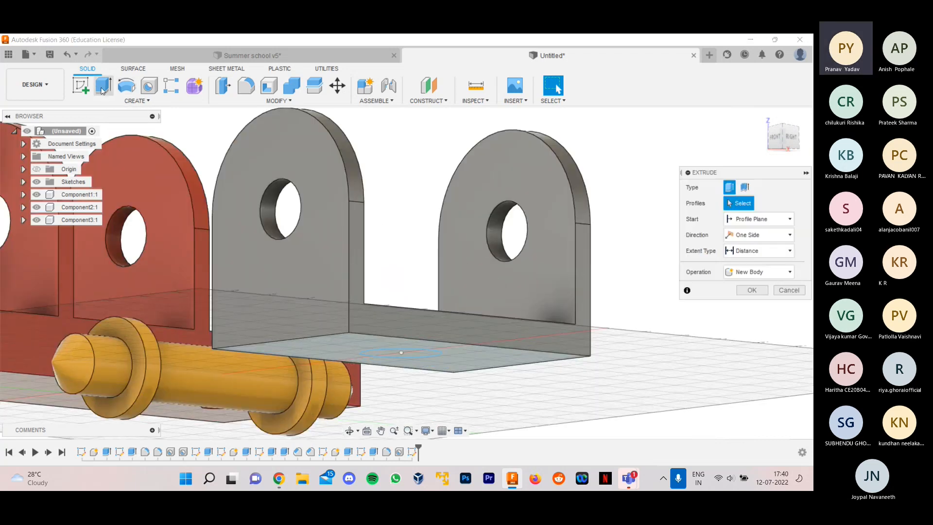
left_click(422, 353)
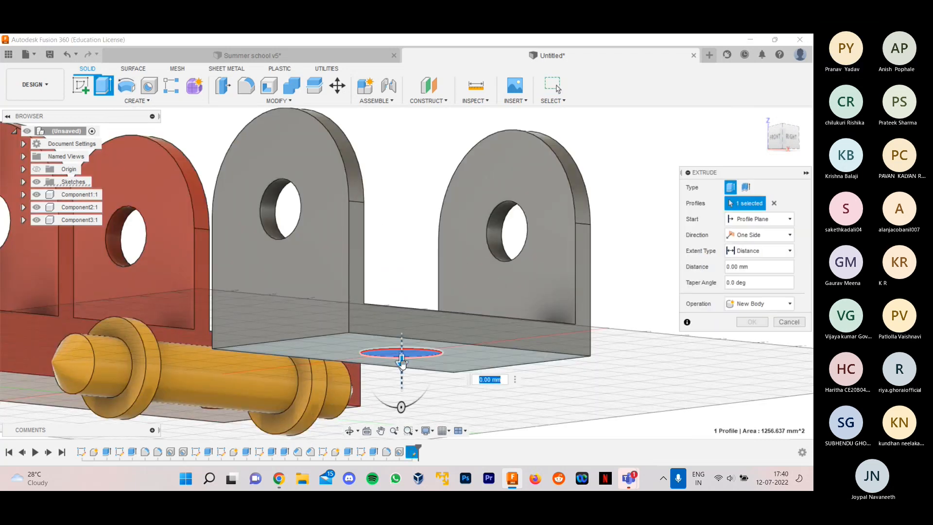
scroll(396, 303, "down", 3)
mouse_move(395, 403)
left_mouse_down()
mouse_move(398, 426)
mouse_move(396, 408)
mouse_move(396, 417)
left_mouse_up()
scroll(398, 335, "down", 2)
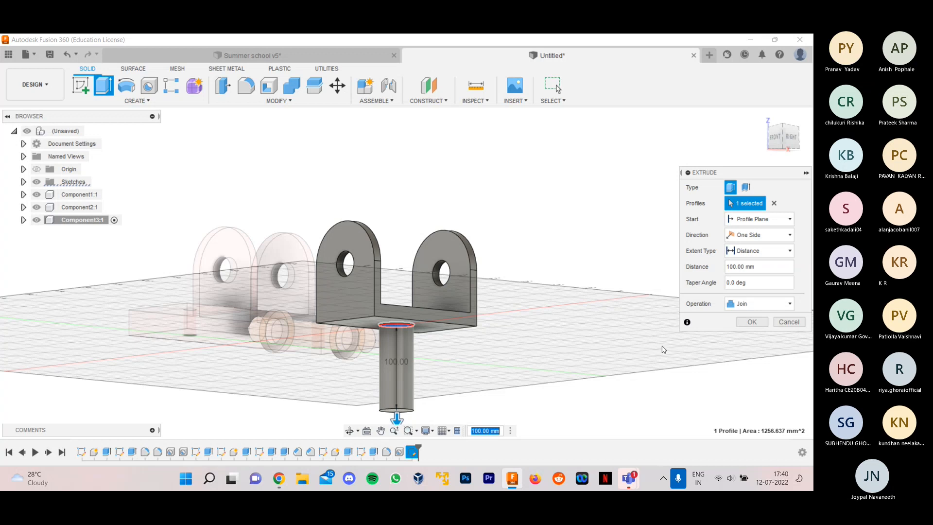
left_click(745, 321)
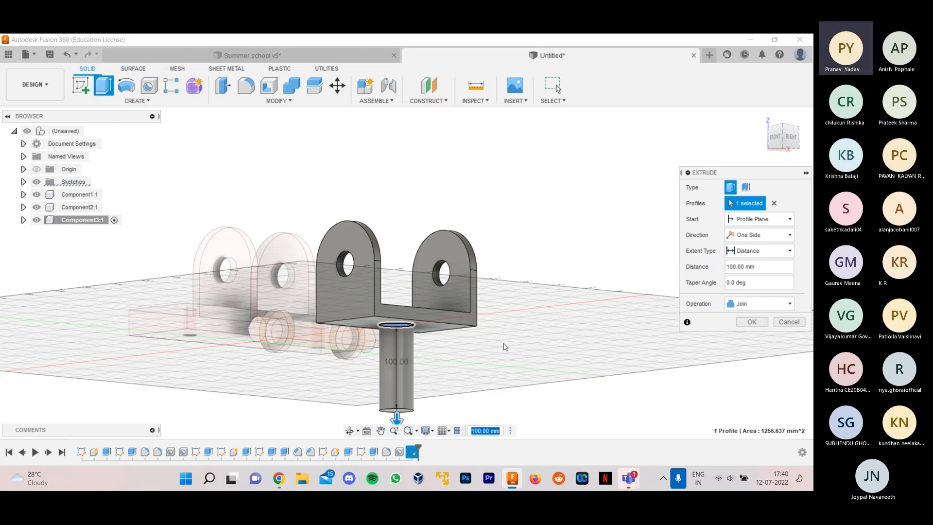
left_click(730, 305)
left_click(736, 312)
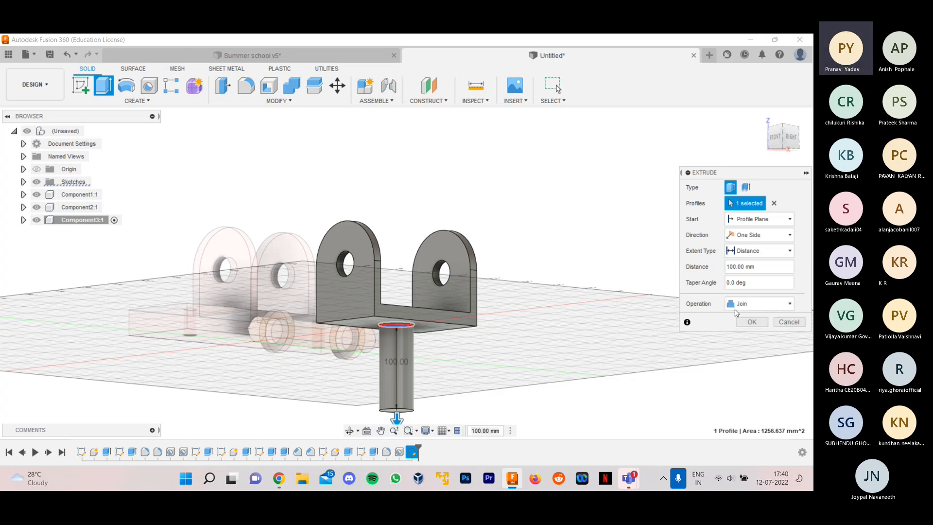
left_click(751, 321)
- Fillet the circular edge at the free end of the fork's stem with a 20 mm radius to form a dome
middle_click_drag(510, 282, 504, 144, "shift")
scroll(415, 170, "up", 3)
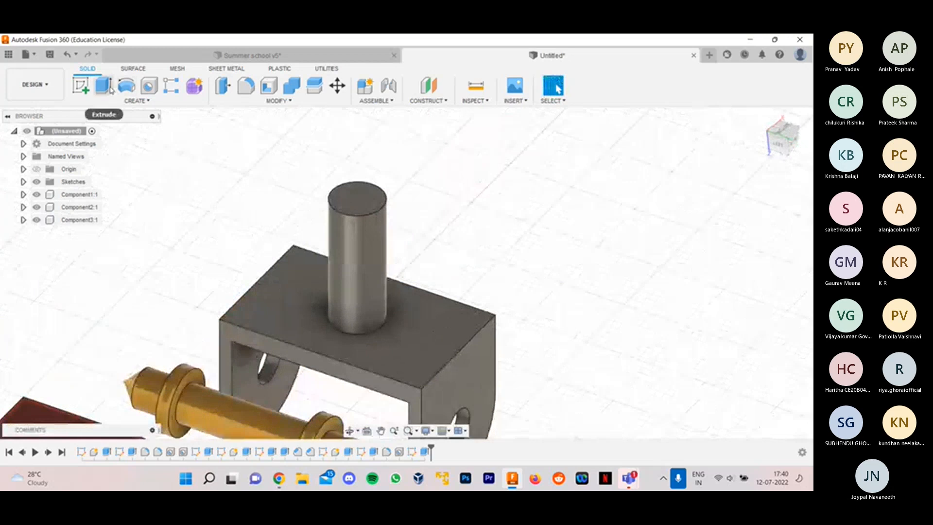
left_click(246, 86)
left_click(383, 208)
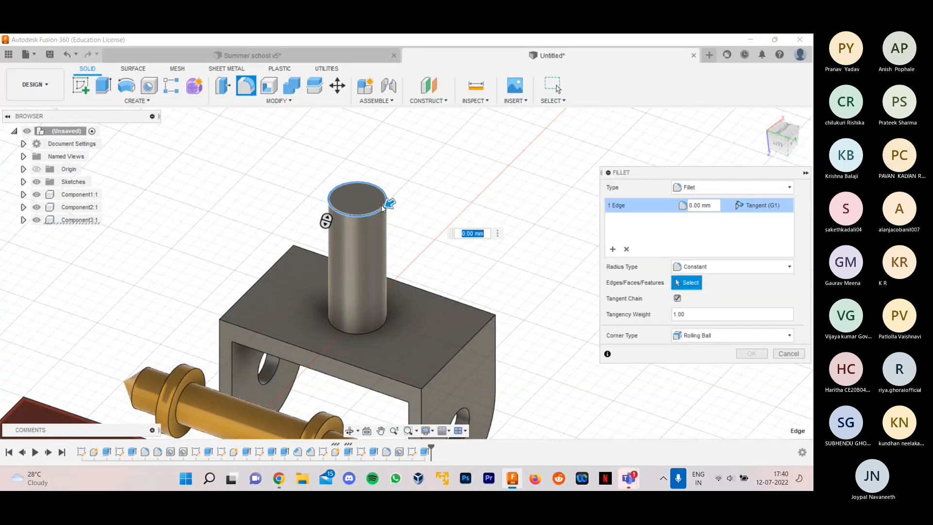
scroll(381, 211, "up", 1)
left_click_drag(390, 202, 380, 207)
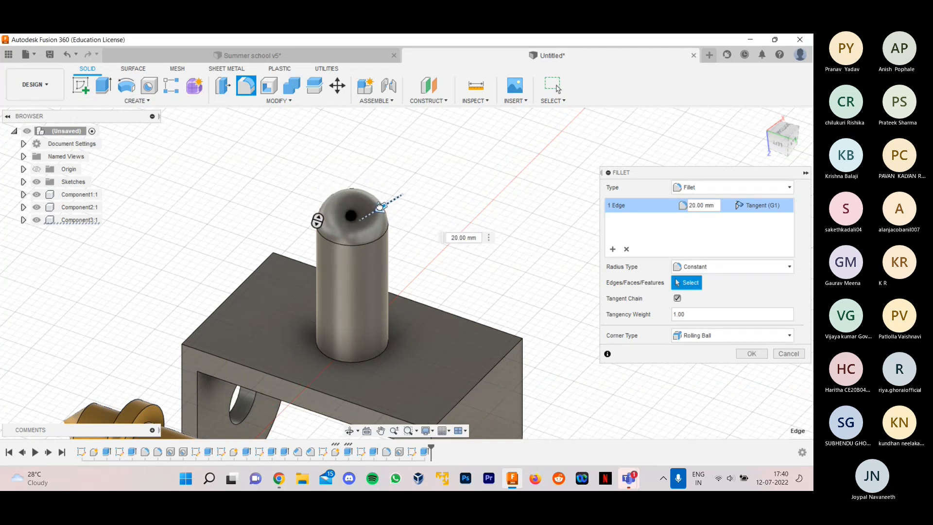
scroll(565, 306, "down", 2)
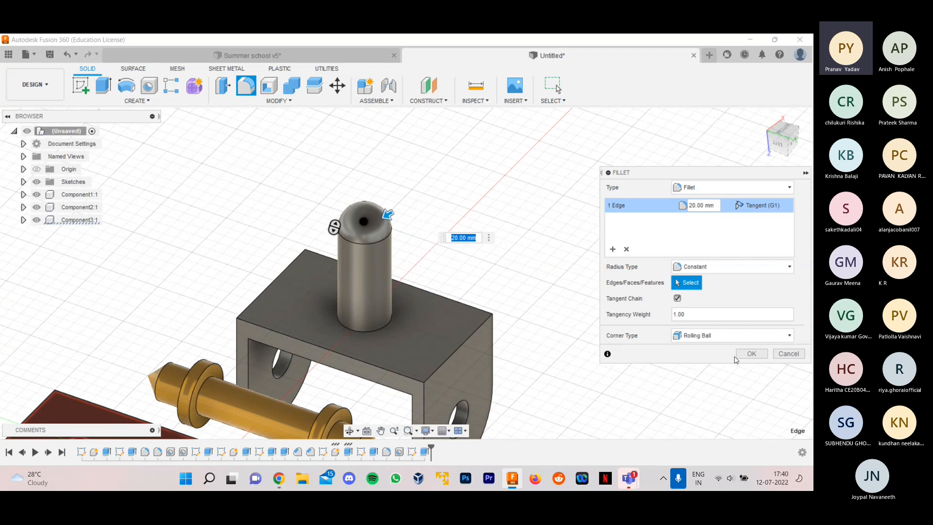
left_click(749, 355)
- Apply the Paint - Enamel Glossy (Green) appearance to the fork
middle_click_drag(651, 327, 292, 159, "shift")
scroll(292, 160, "down", 3)
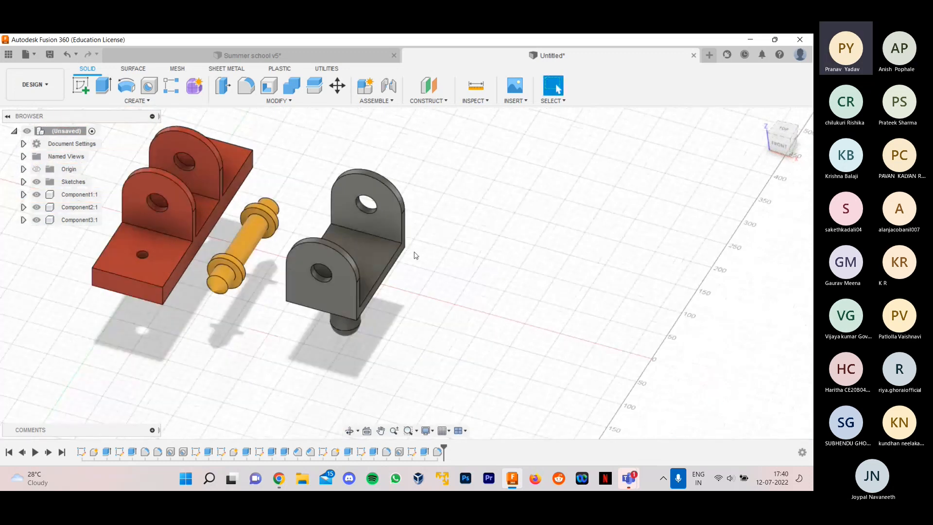
scroll(416, 255, "down", 2)
scroll(335, 178, "up", 3)
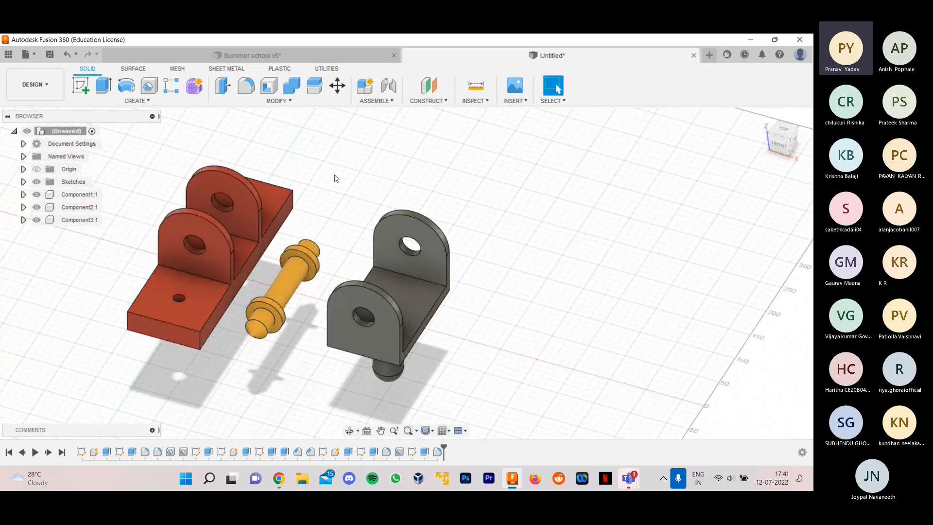
key("a")
scroll(646, 282, "down", 2)
scroll(640, 308, "up", 5)
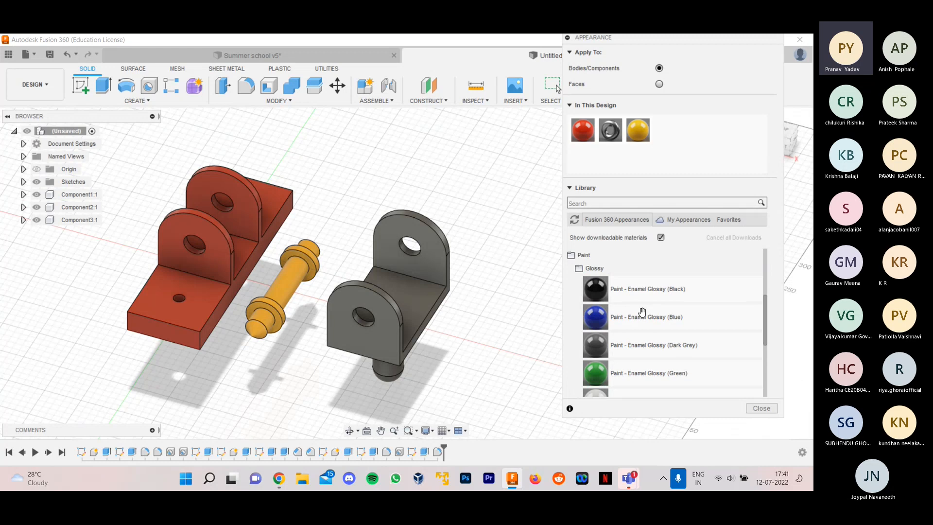
left_click_drag(592, 372, 419, 314)
left_click(761, 408)
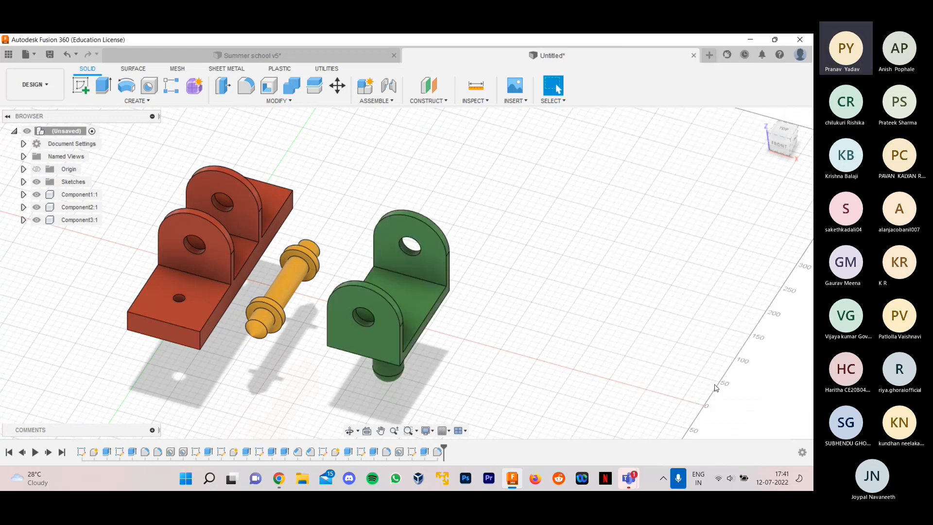
- Switch to the Summer school v5 design, show its hidden components and examine how the screws sit in the full assembly
mouse_move(539, 277)
left_mouse_down()
mouse_move(555, 267)
mouse_move(524, 266)
mouse_move(533, 271)
left_mouse_up()
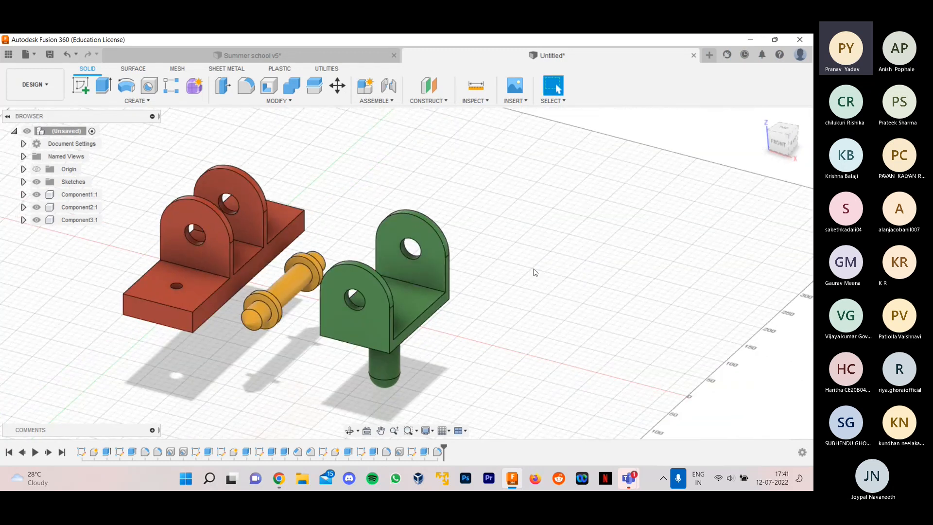
left_click(298, 54)
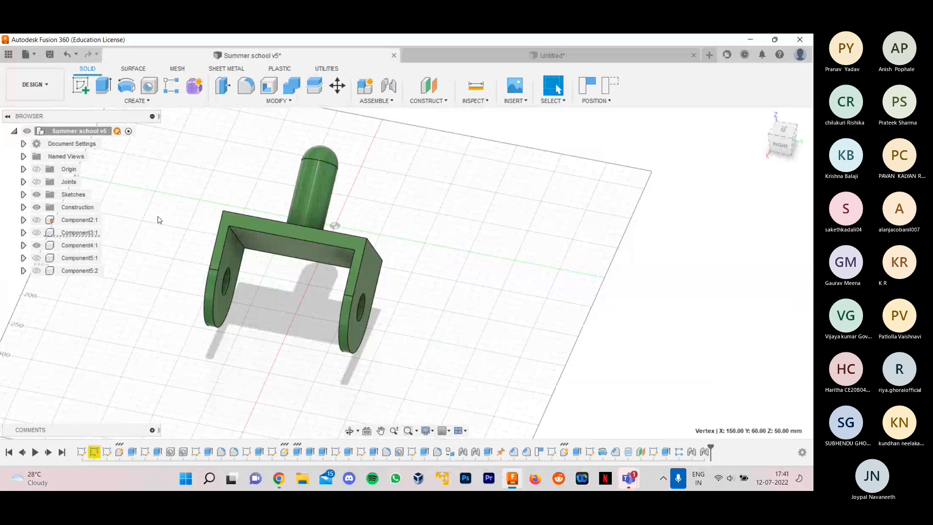
left_click(36, 270)
left_click(36, 257)
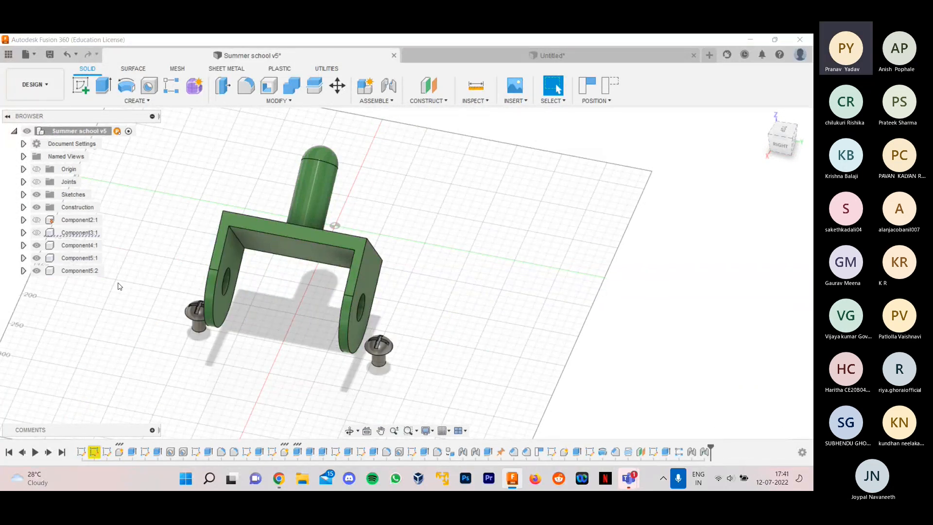
scroll(459, 331, "down", 1)
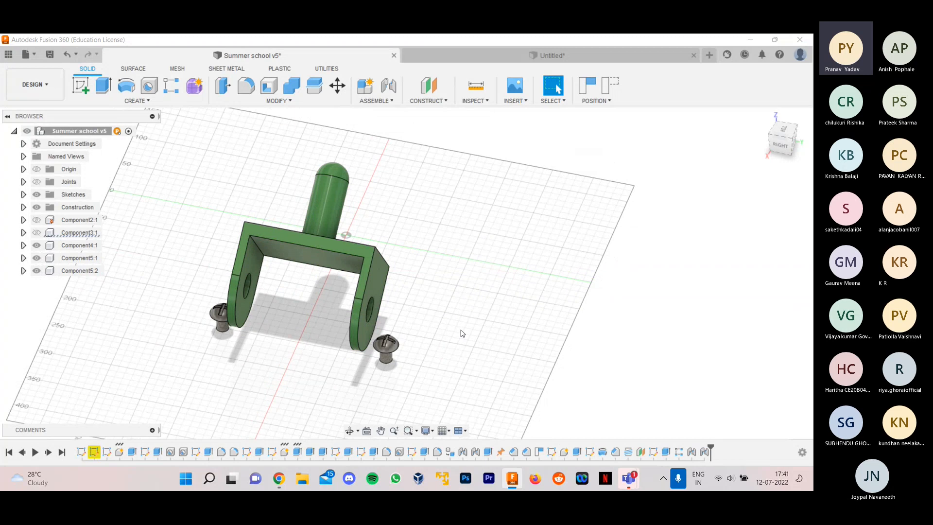
left_click(36, 232)
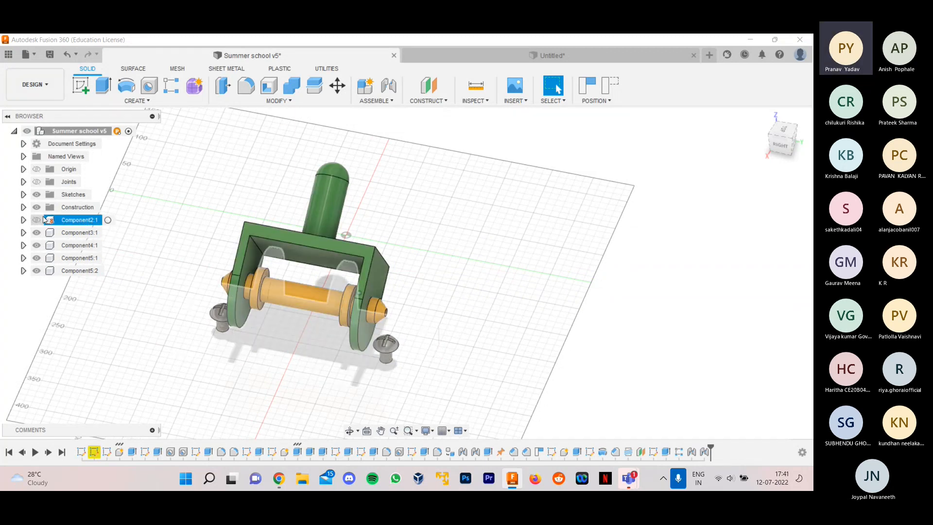
left_click(36, 219)
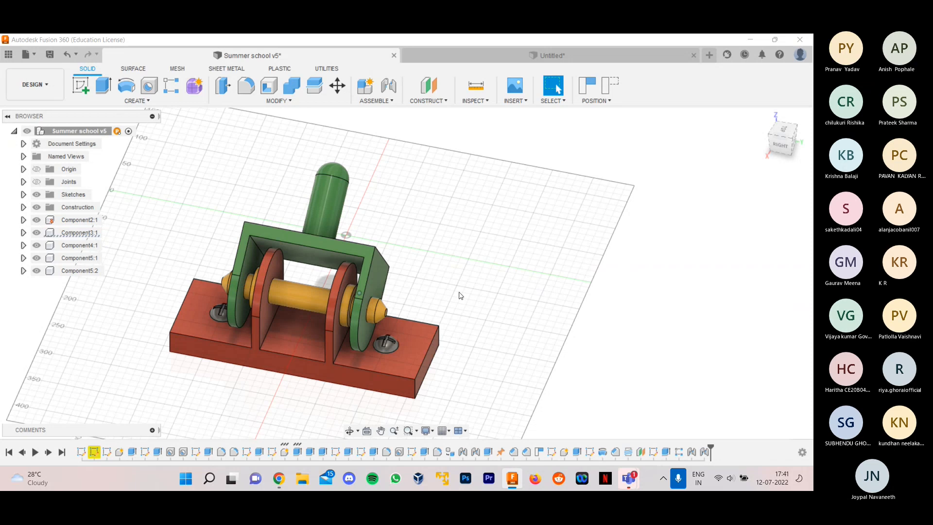
middle_click_drag(491, 326, 395, 389, "shift")
scroll(389, 390, "up", 2)
scroll(536, 345, "down", 1)
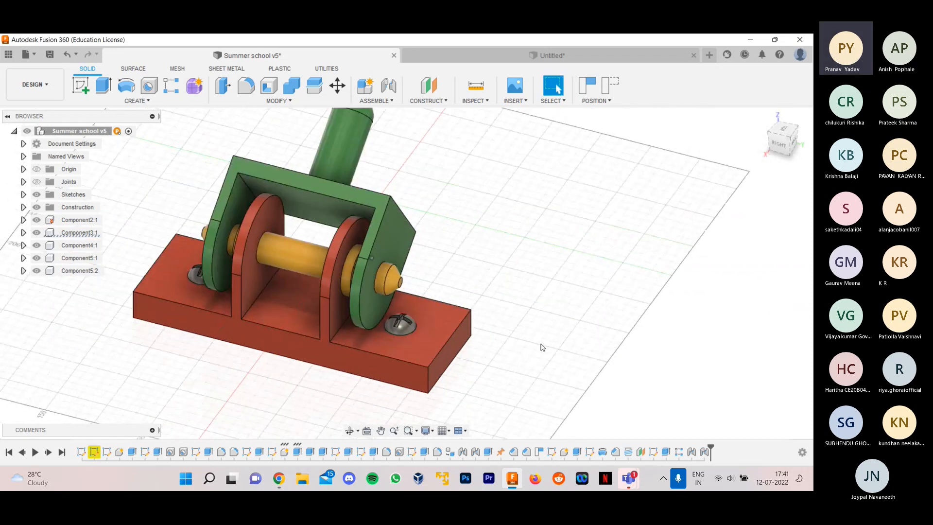
scroll(310, 389, "down", 2)
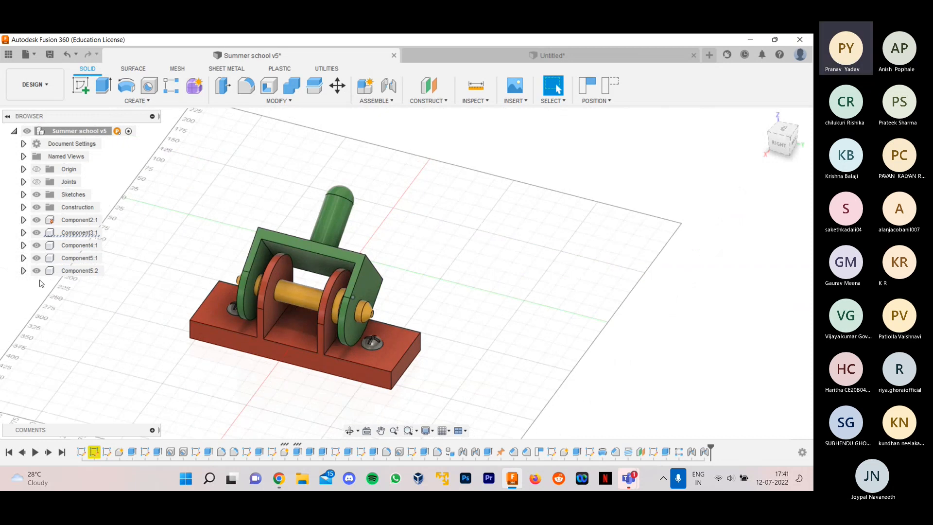
- Hide the base, shaft and fork in the Summer school v5 design and examine the two screws on their own
left_click(35, 222)
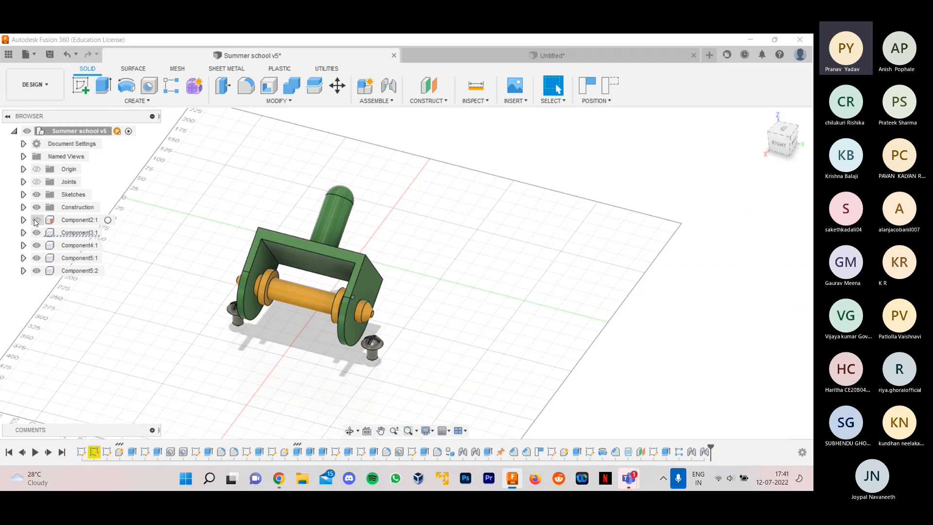
left_click(36, 233)
left_click(37, 247)
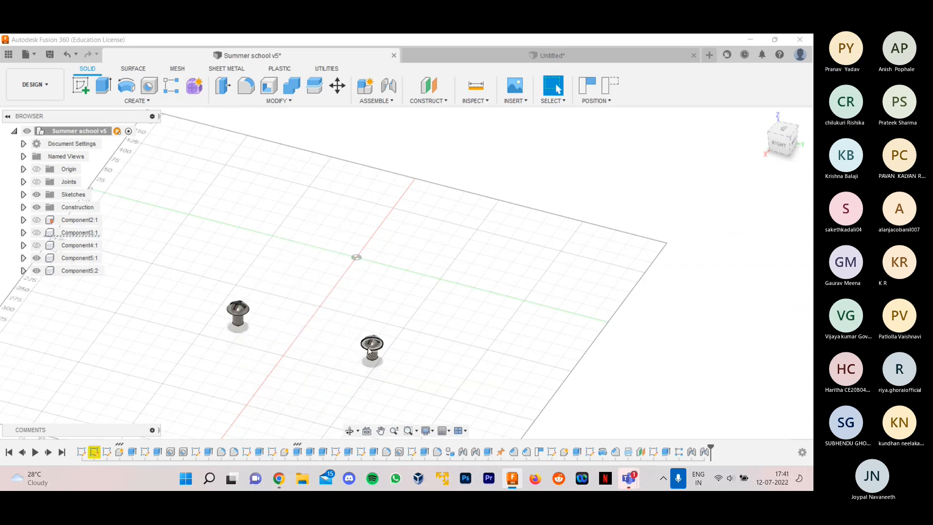
mouse_move(412, 354)
middle_mouse_down("shift")
mouse_move(441, 347)
mouse_move(410, 352)
middle_mouse_up("shift")
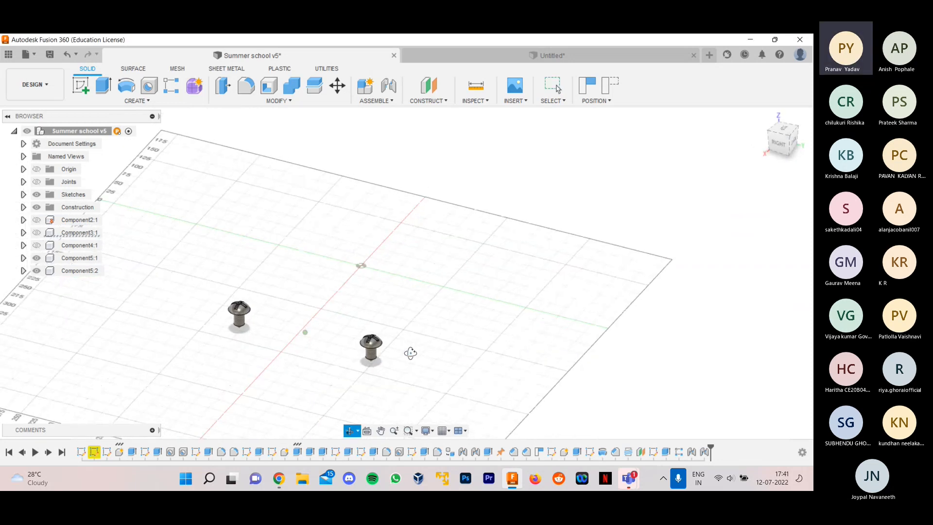
scroll(377, 369, "up", 5)
scroll(384, 386, "down", 3)
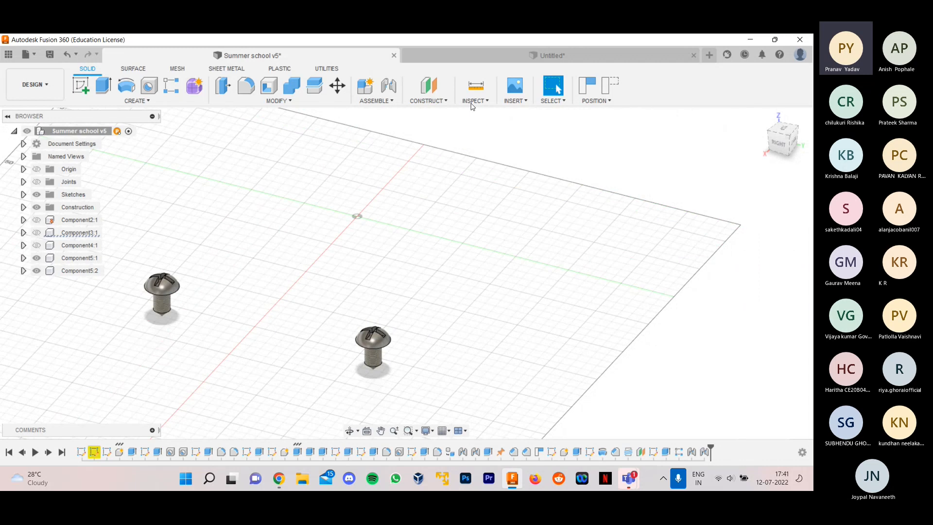
- Return to the untitled design and start a sketch on the horizontal origin plane
left_click(474, 56)
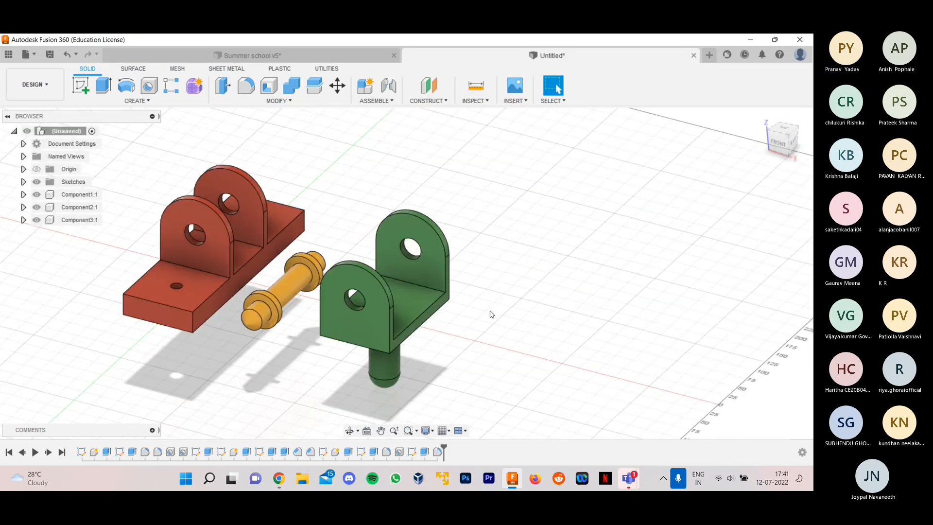
scroll(409, 320, "down", 5)
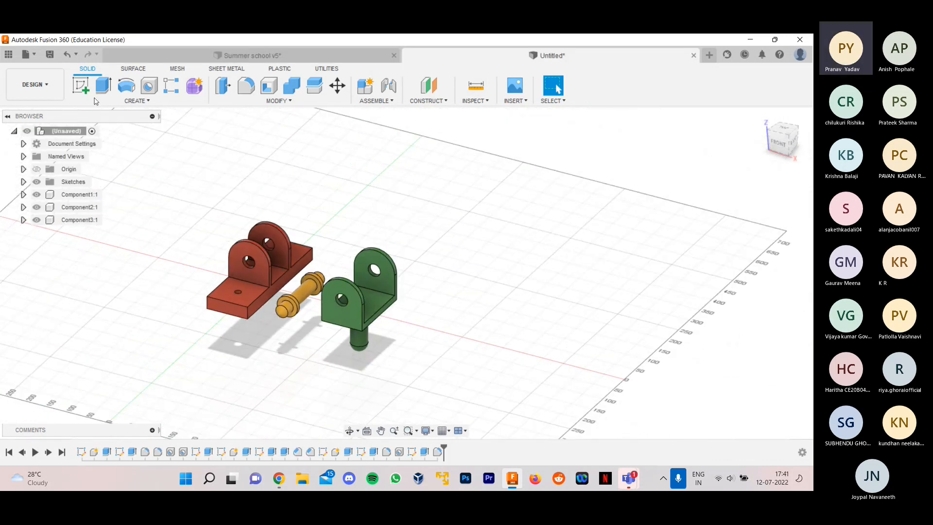
left_click(81, 86)
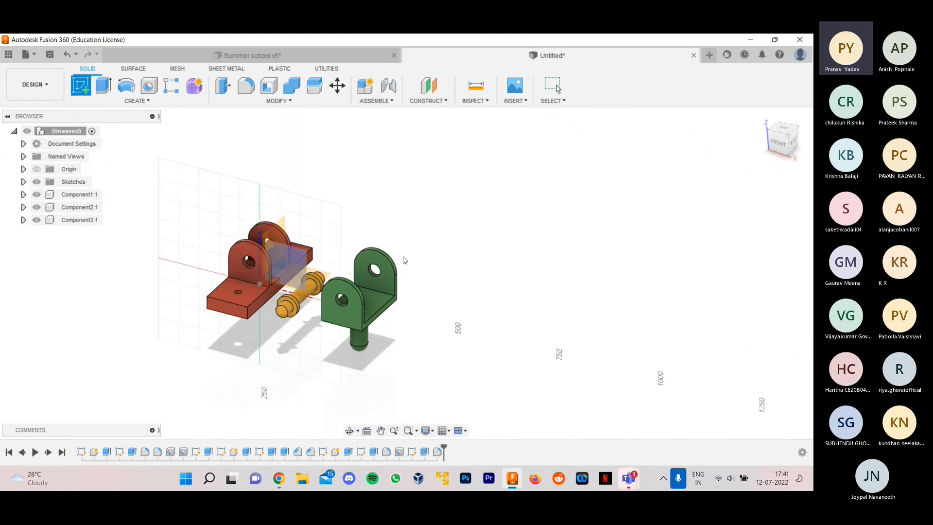
scroll(369, 289, "up", 3)
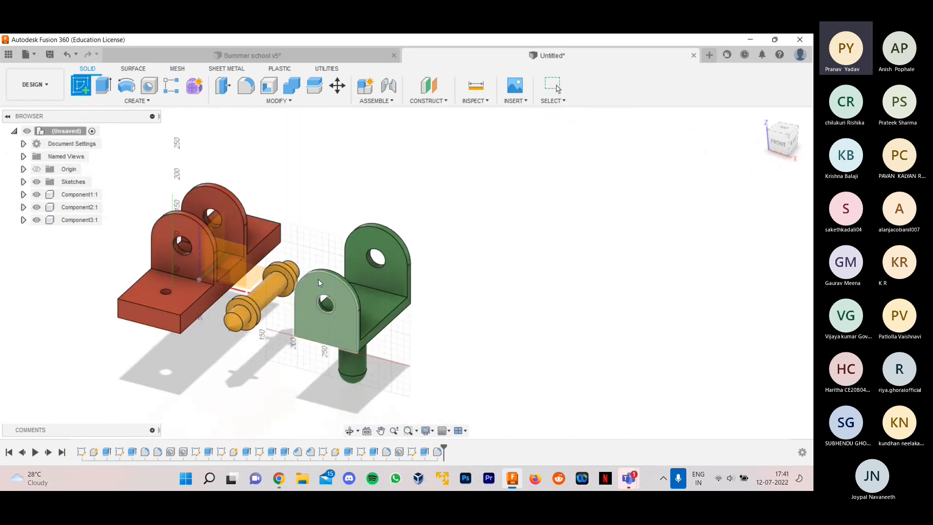
left_click(255, 278)
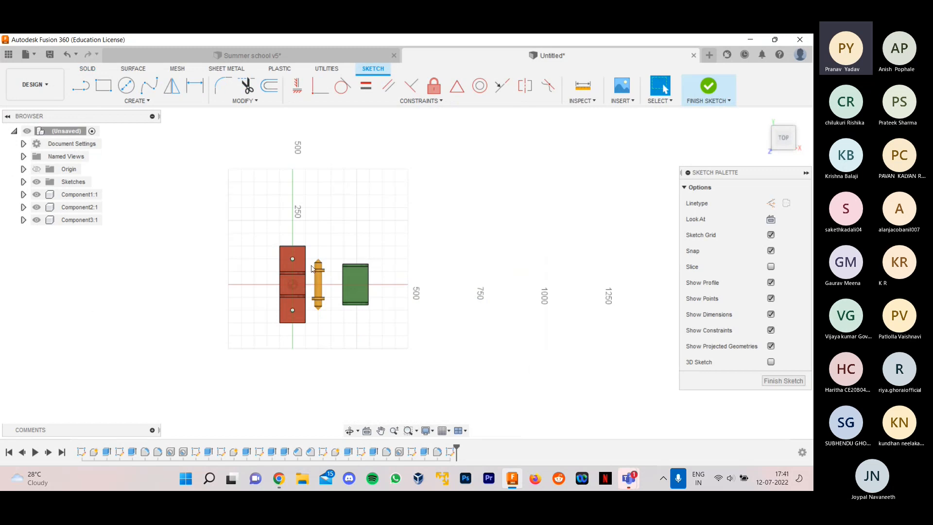
- Draw a 15 mm diameter circle on the red axis beyond the green fork and finish the sketch
scroll(450, 299, "up", 3)
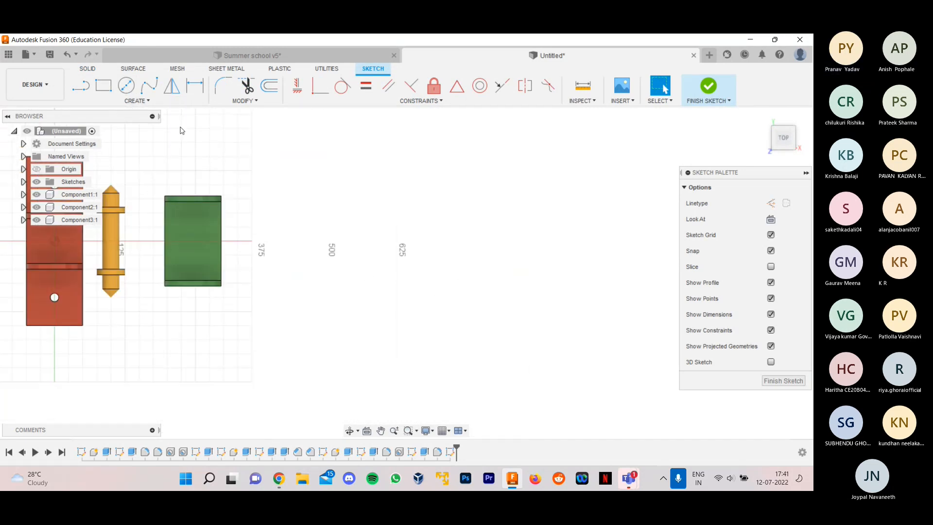
left_click(125, 86)
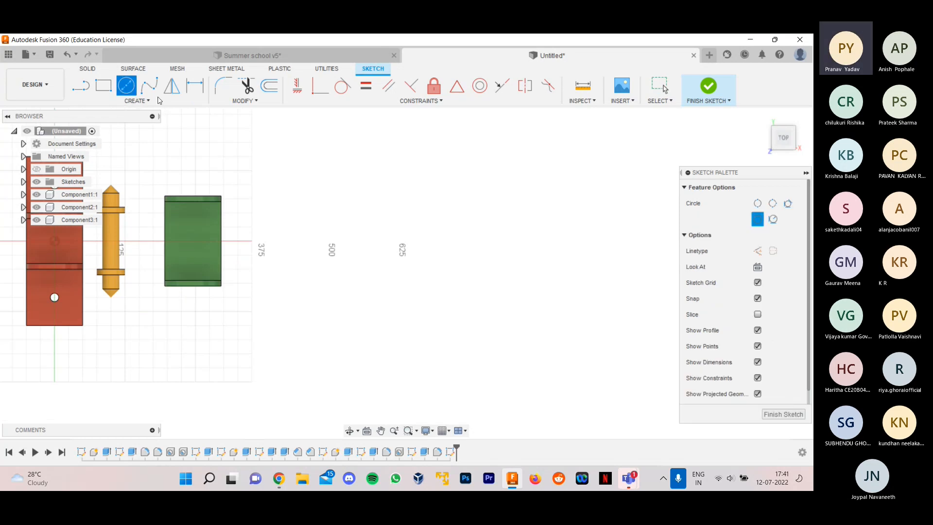
scroll(267, 240, "up", 4)
scroll(268, 238, "up", 1)
scroll(265, 242, "down", 6)
scroll(67, 306, "up", 6)
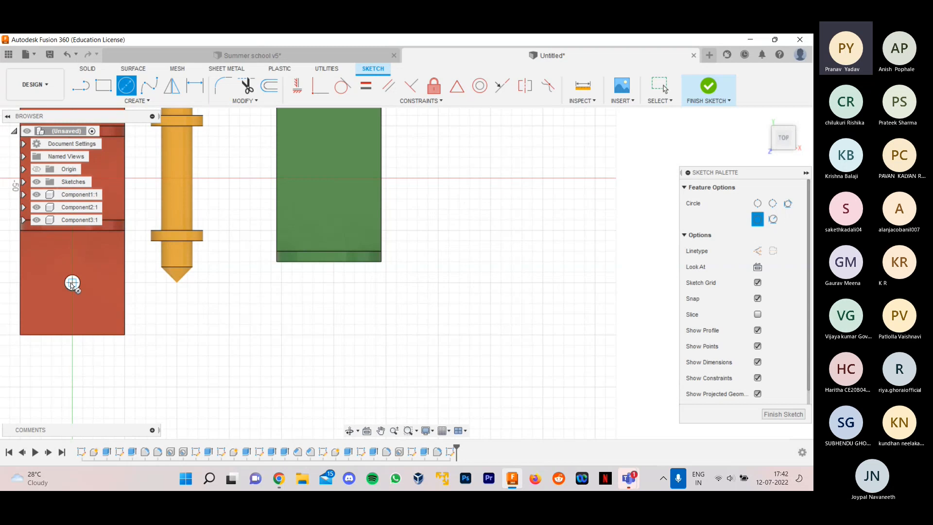
scroll(72, 283, "up", 2)
scroll(72, 280, "down", 3)
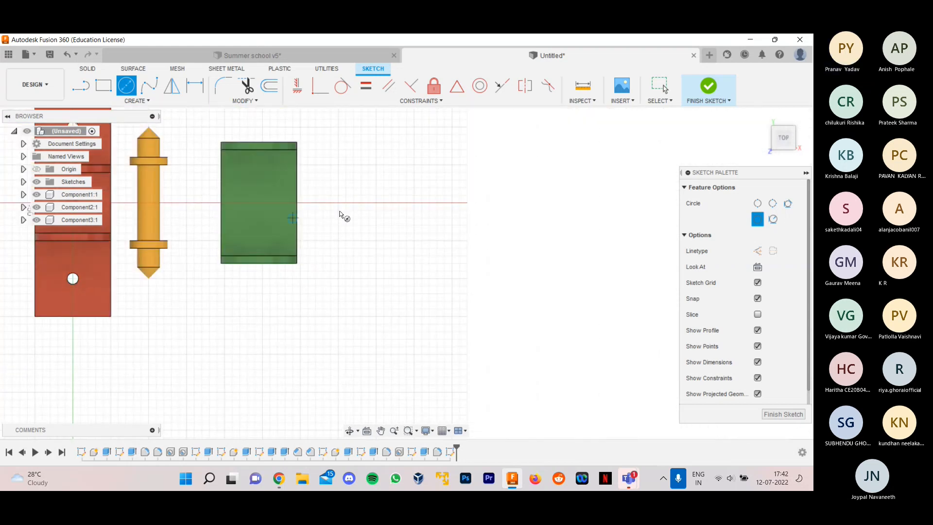
scroll(368, 201, "up", 3)
left_click(370, 200)
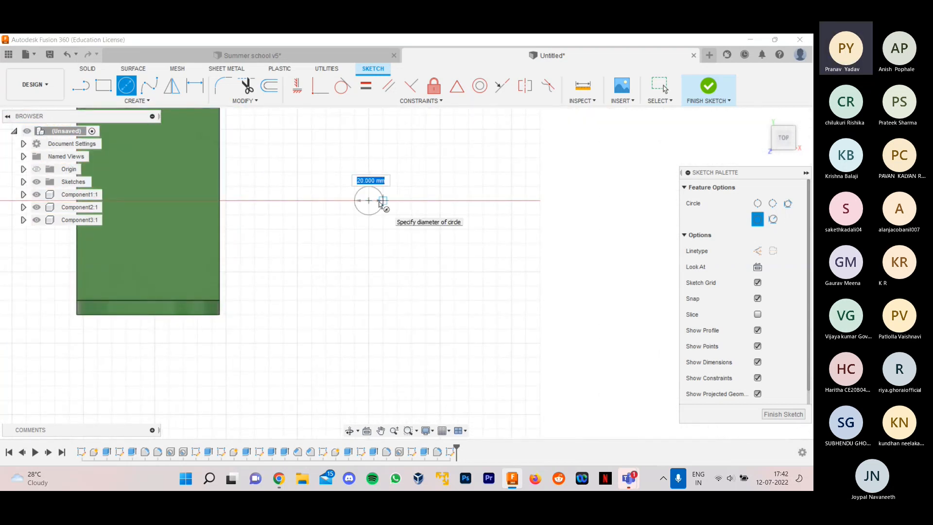
type("15")
key("Return")
key("Escape")
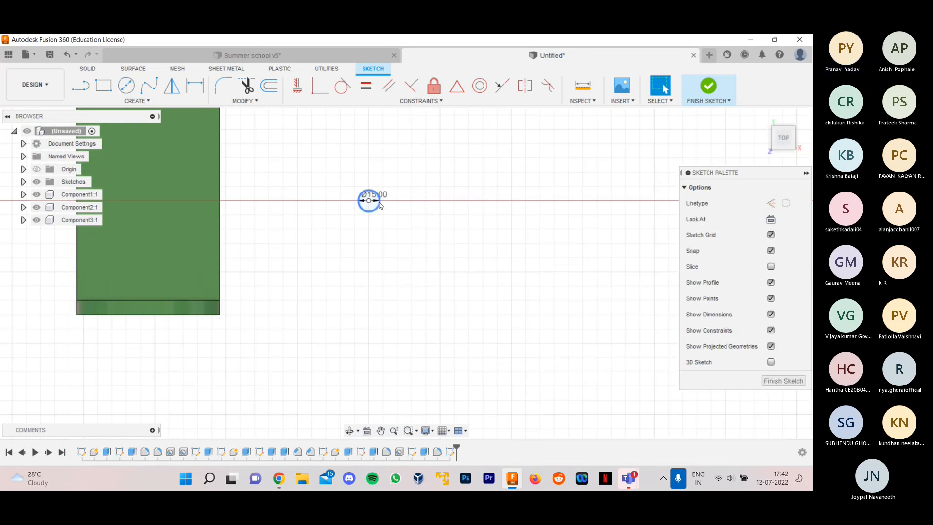
scroll(384, 225, "down", 1)
scroll(384, 225, "down", 2)
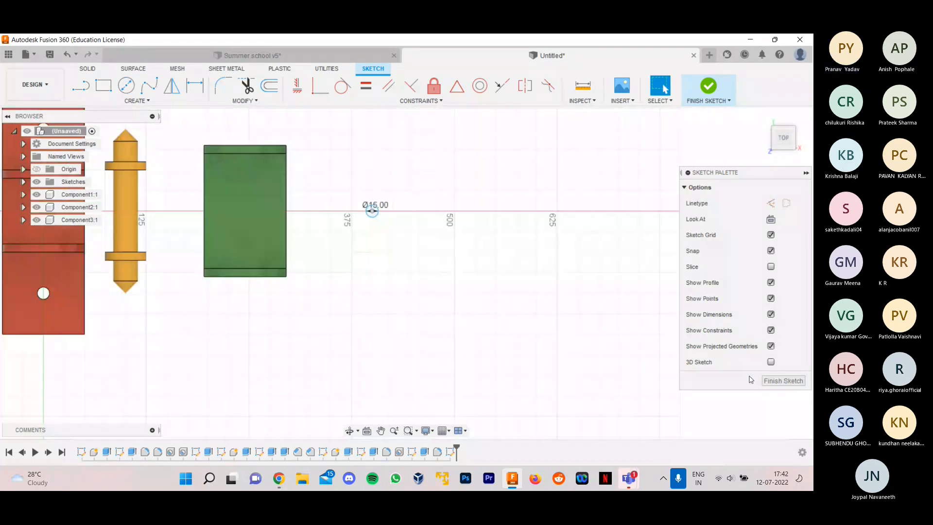
left_click(779, 380)
- Extrude the 15 mm circle 30 mm downward as a new component to form the screw shank
middle_click_drag(491, 206, 458, 150, "shift")
scroll(279, 197, "up", 5)
left_click(104, 85)
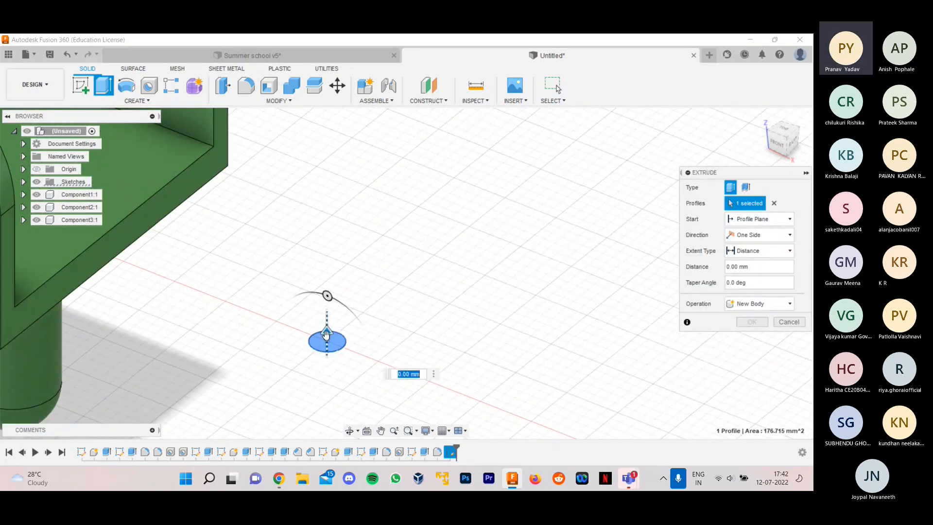
left_click_drag(325, 335, 329, 364)
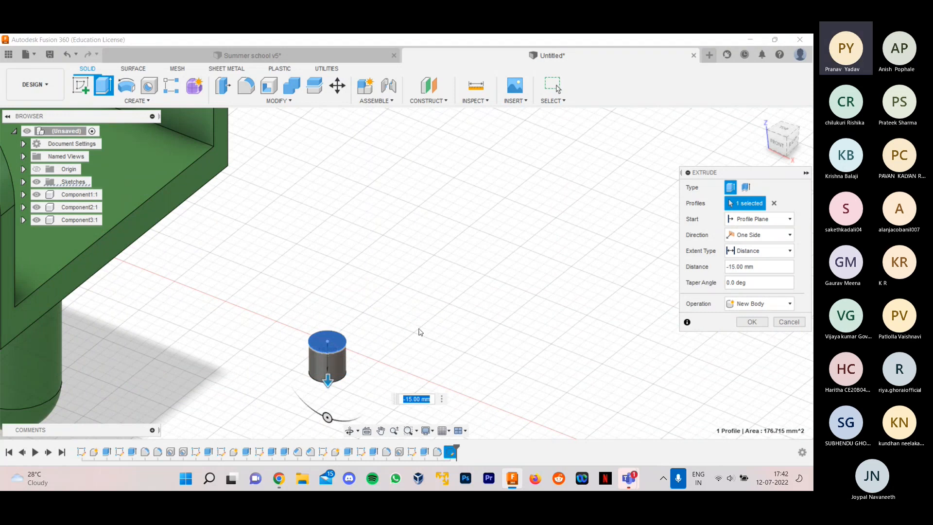
scroll(334, 256, "down", 1)
scroll(362, 264, "down", 6)
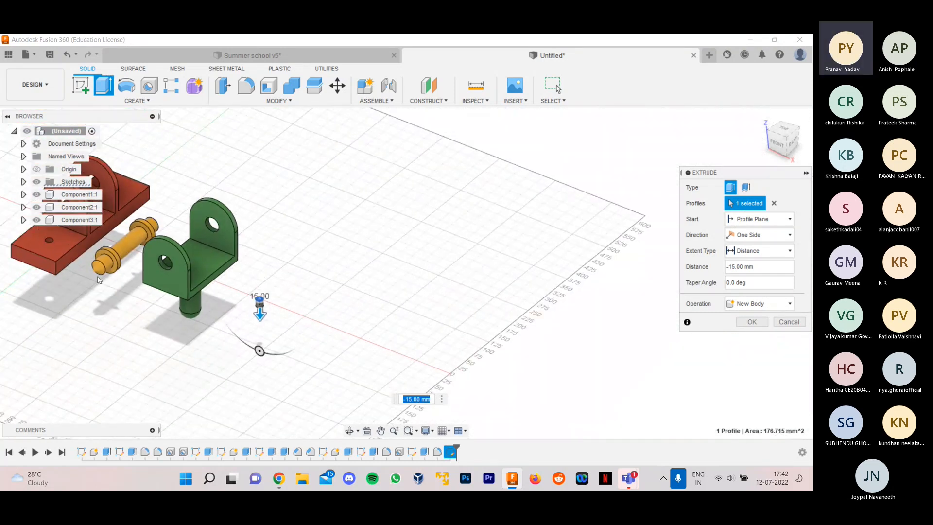
scroll(61, 263, "up", 3)
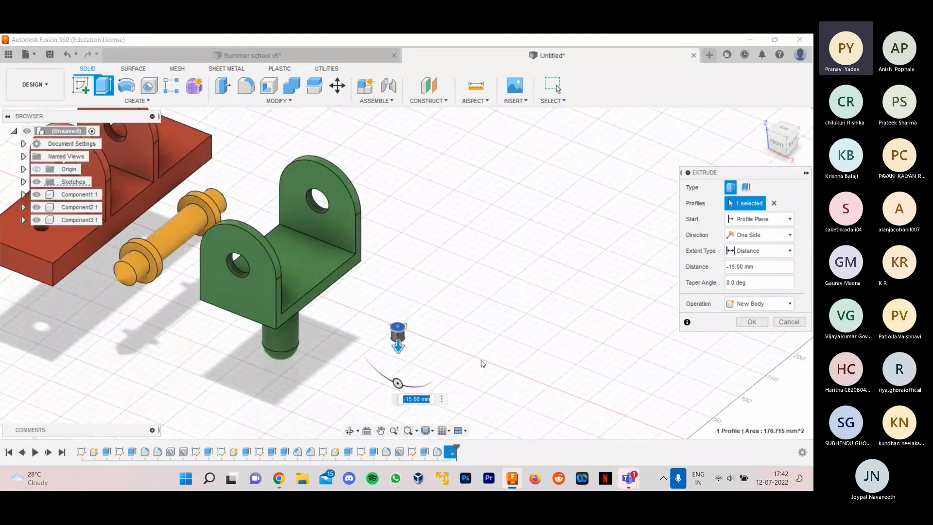
scroll(460, 383, "up", 4)
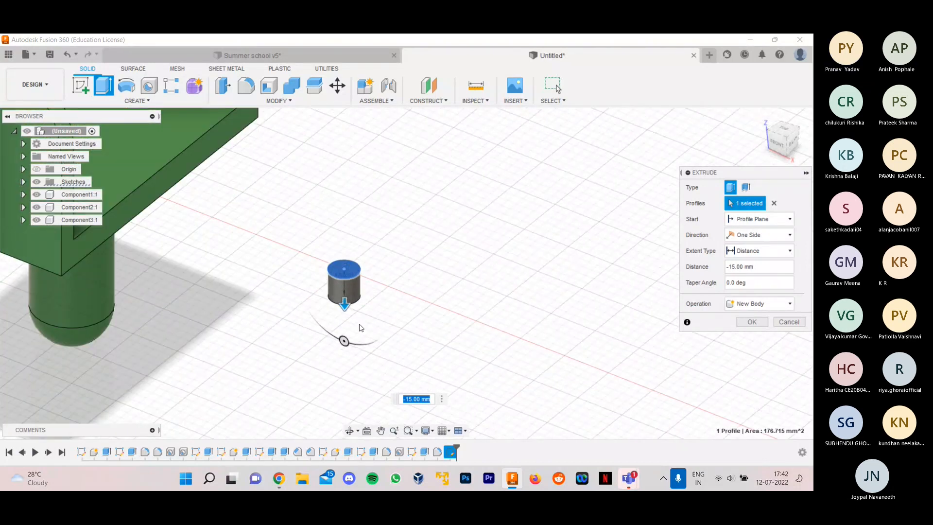
left_click_drag(343, 303, 344, 331)
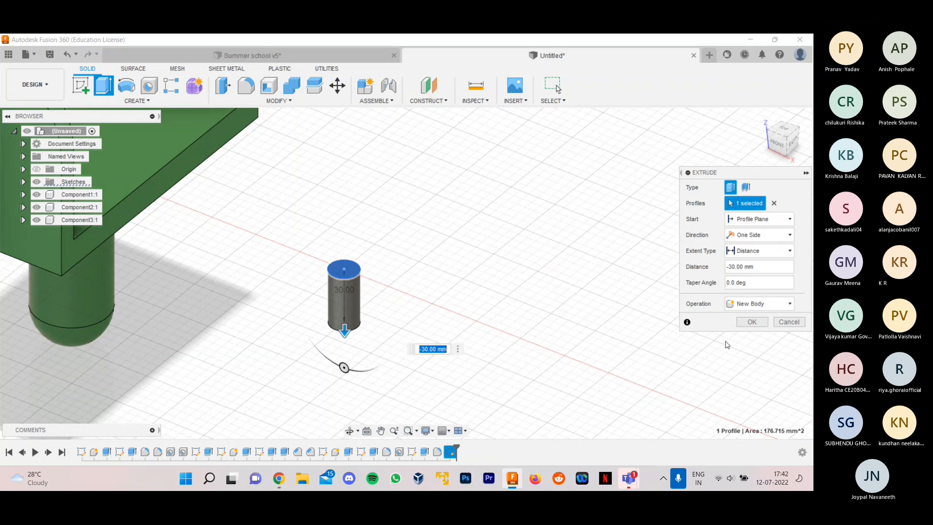
left_click(759, 303)
left_click(750, 364)
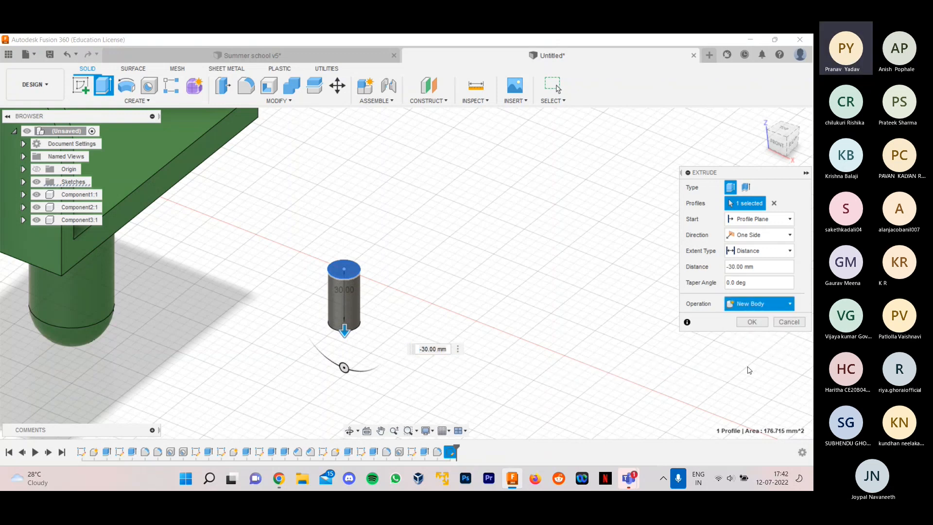
left_click(751, 322)
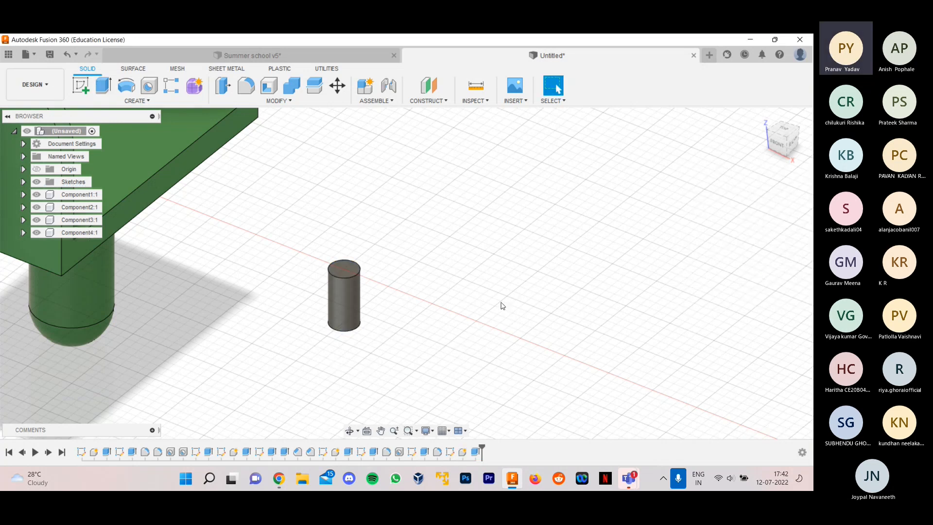
- Examine the screws in the Summer school v5 design for comparison and return to the untitled design
scroll(422, 287, "down", 5)
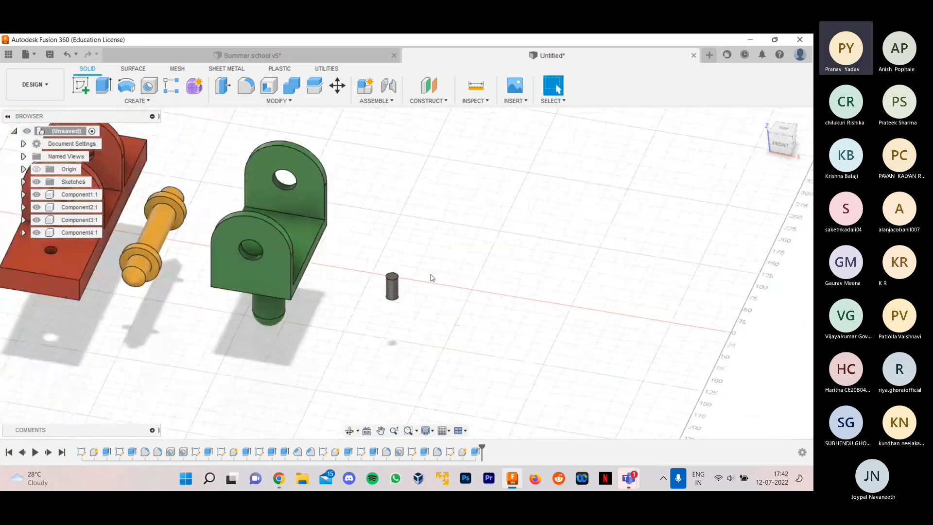
scroll(401, 277, "up", 2)
left_click(247, 56)
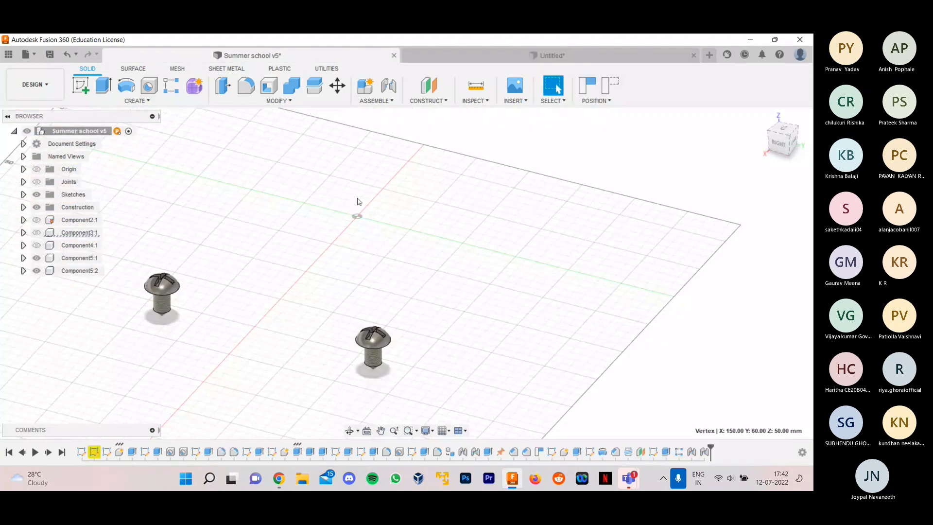
left_click(503, 51)
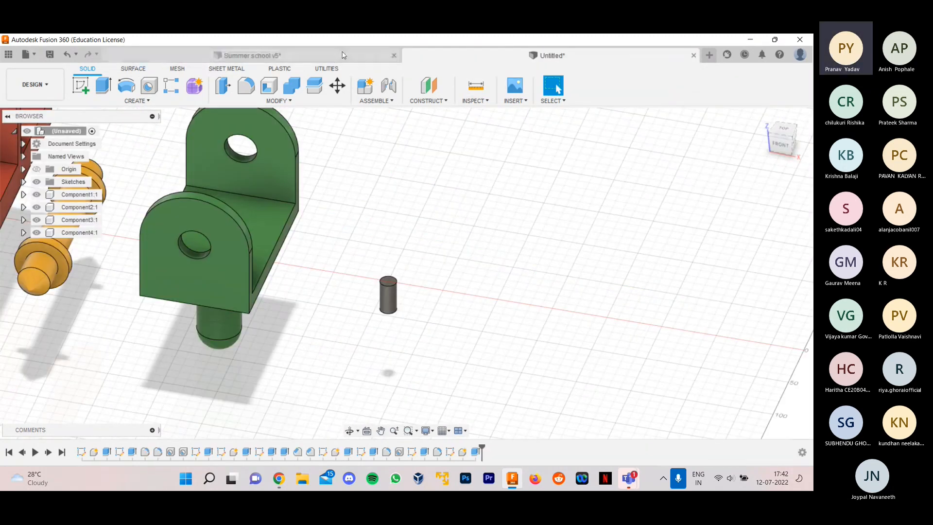
left_click(344, 55)
left_click(484, 49)
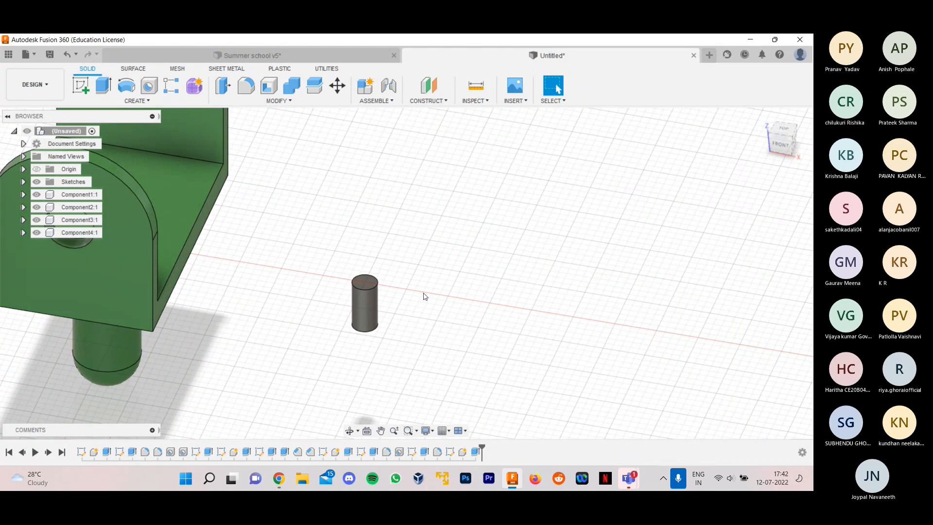
middle_click_drag(428, 292, 419, 304, "shift")
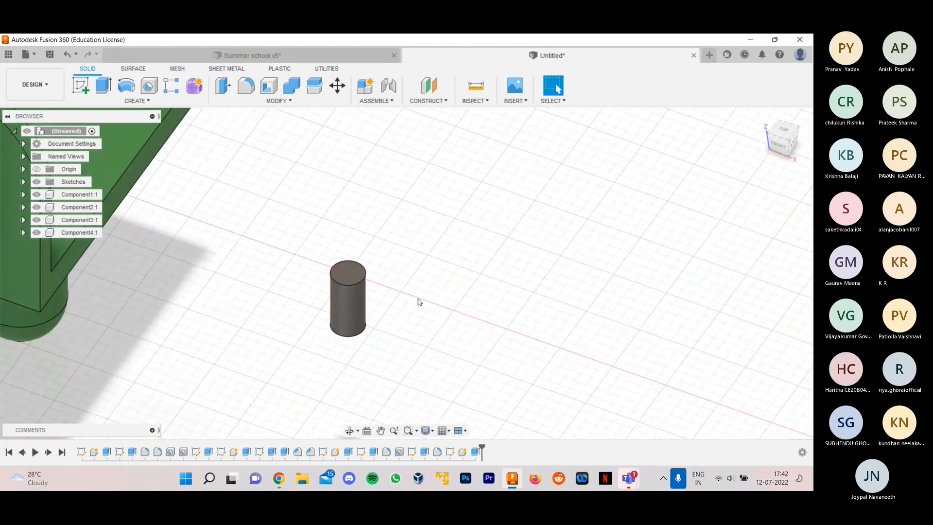
scroll(408, 300, "up", 2)
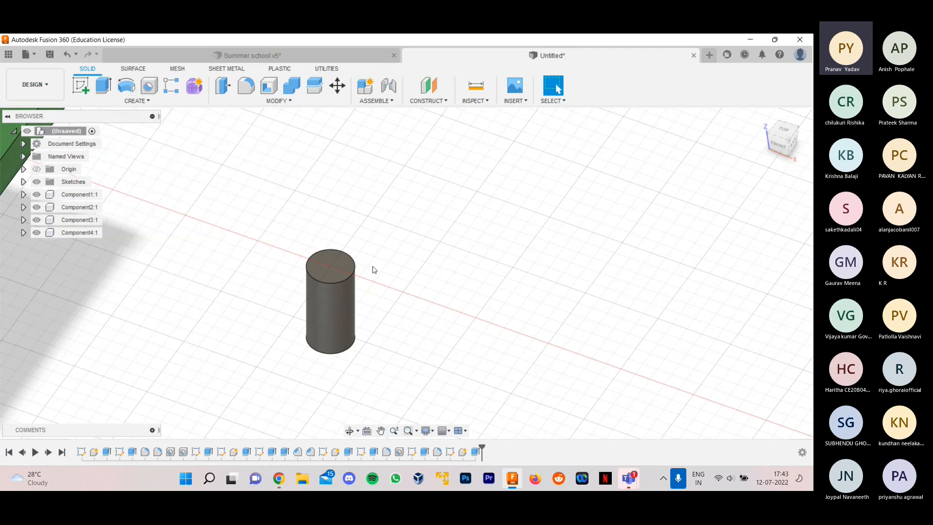
scroll(414, 291, "down", 2)
scroll(398, 301, "up", 3)
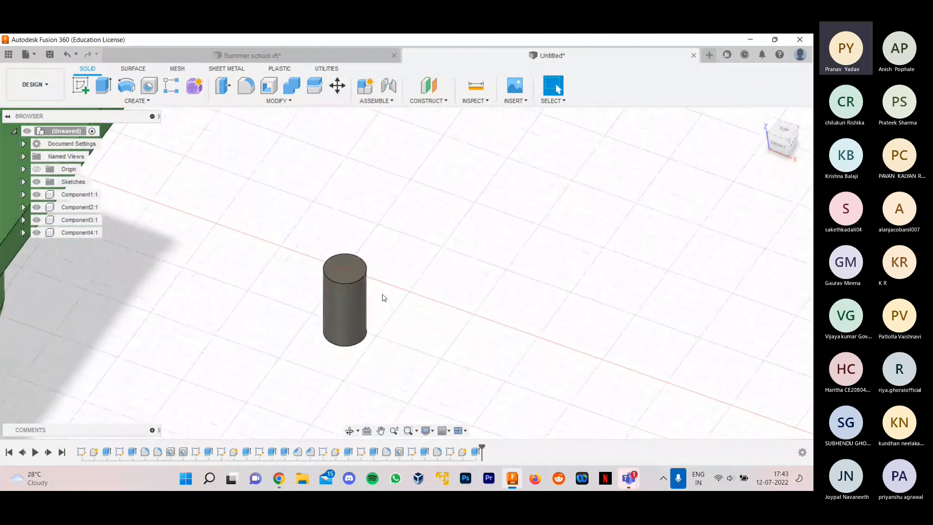
scroll(384, 297, "up", 2)
scroll(387, 306, "down", 5)
scroll(408, 276, "down", 1)
scroll(411, 274, "up", 5)
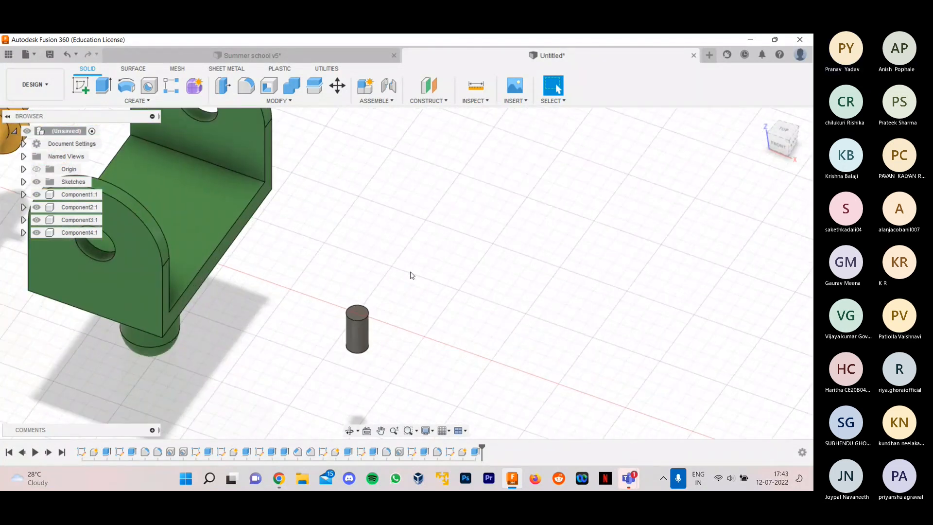
left_click(81, 86)
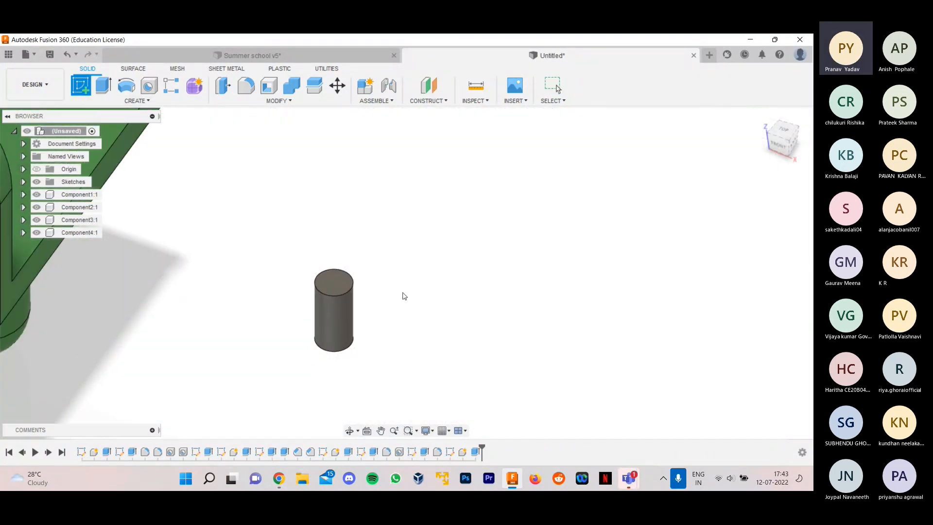
scroll(408, 297, "down", 3)
scroll(397, 301, "up", 2)
scroll(397, 301, "up", 3)
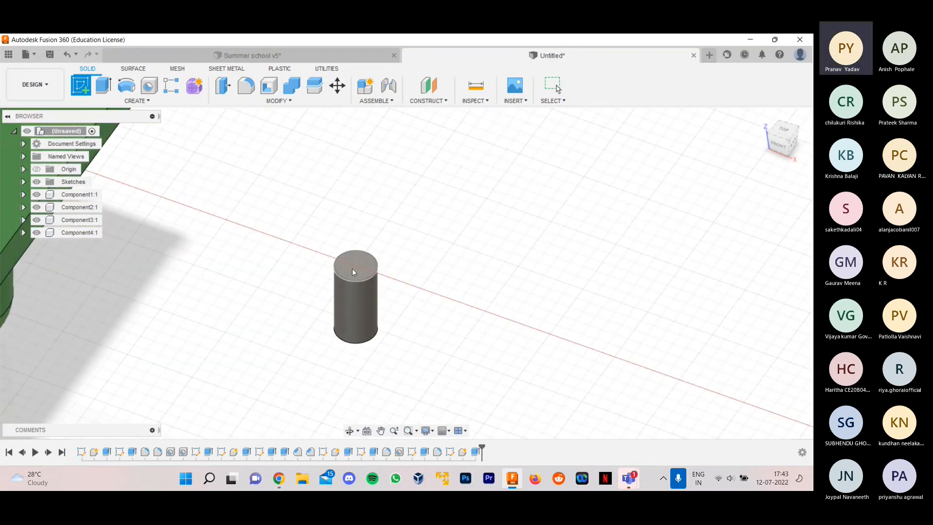
scroll(352, 268, "up", 2)
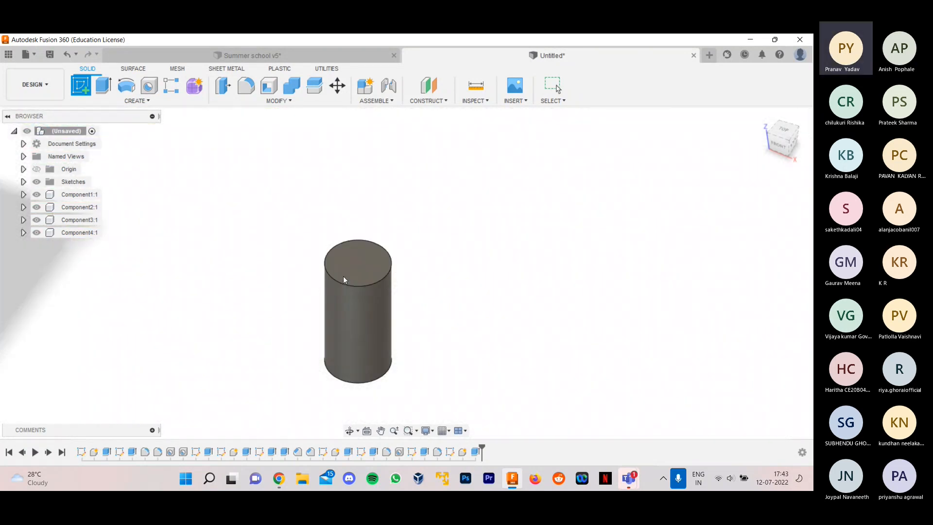
scroll(340, 286, "down", 2)
scroll(406, 281, "down", 2)
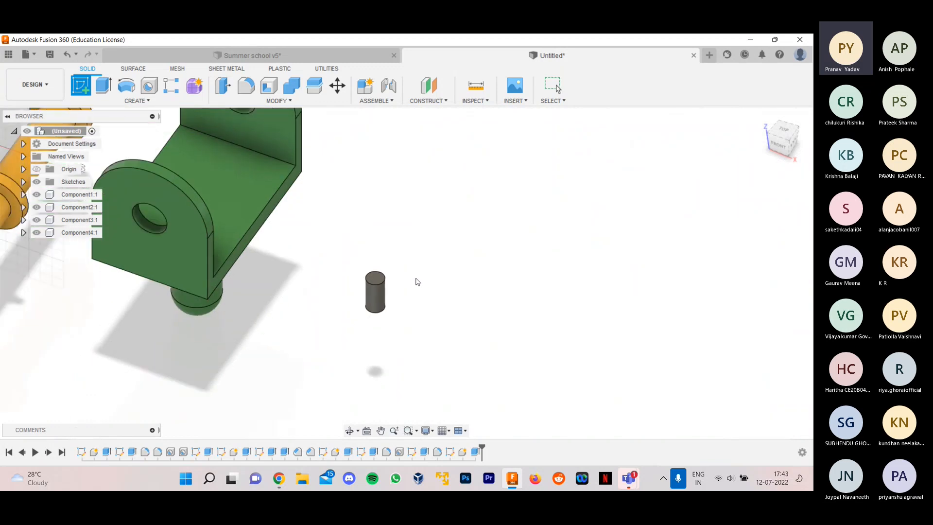
scroll(416, 281, "up", 2)
scroll(340, 281, "up", 2)
scroll(360, 279, "down", 3)
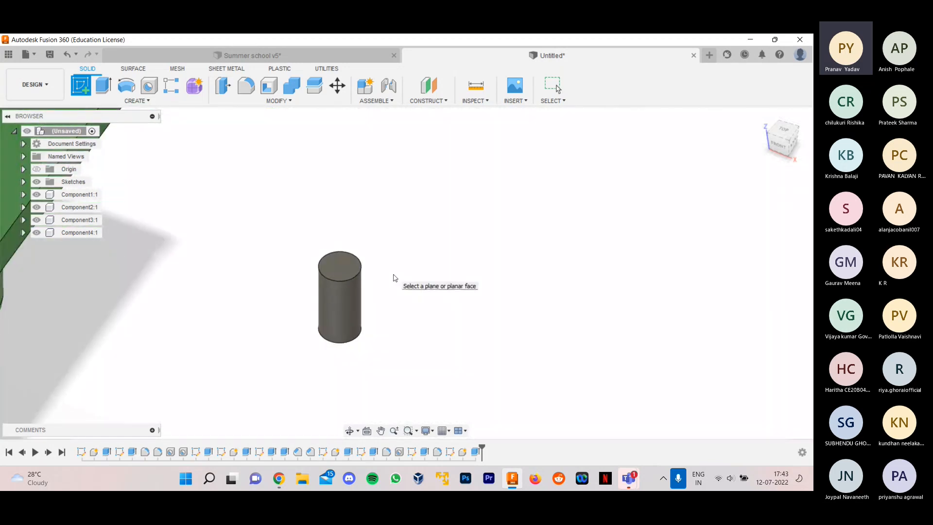
key("Escape")
- Try an offset construction plane 20 mm above the small cylinder's top face
scroll(419, 259, "down", 1)
left_click(435, 104)
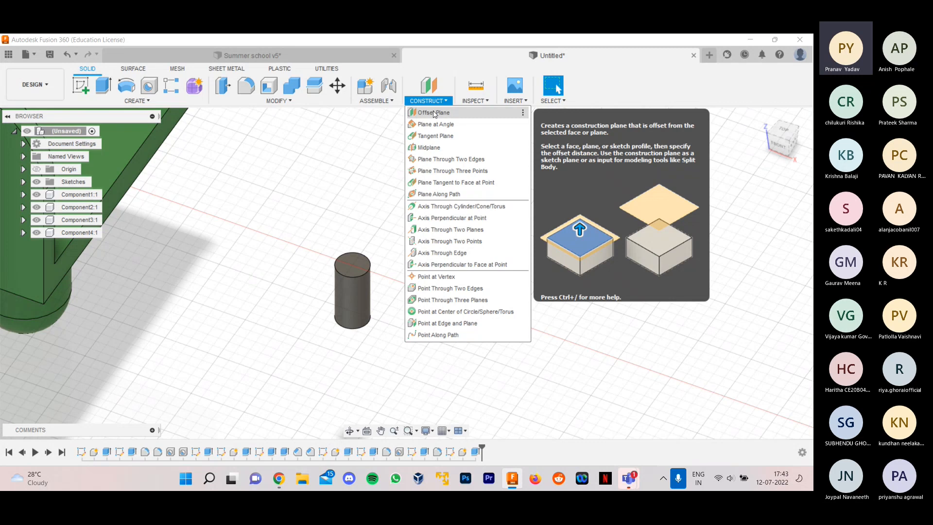
left_click(434, 113)
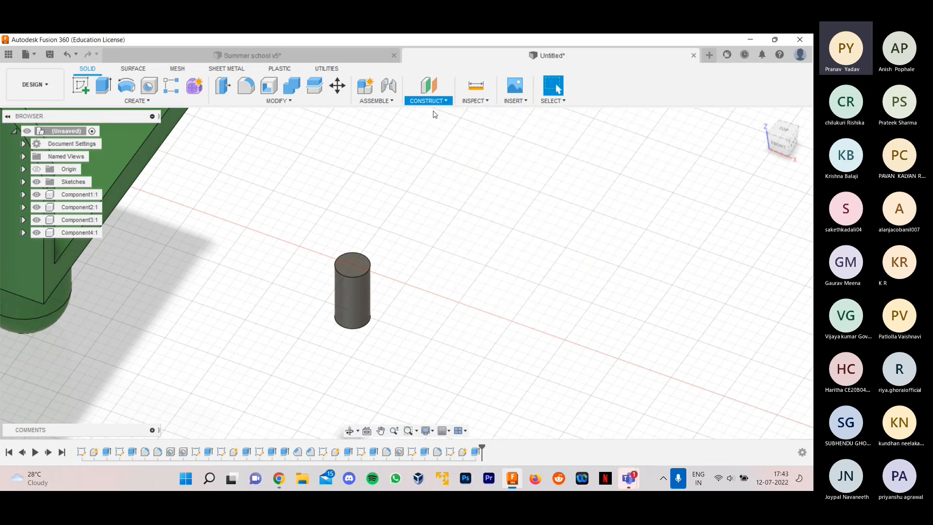
scroll(387, 290, "up", 2)
left_click(351, 261)
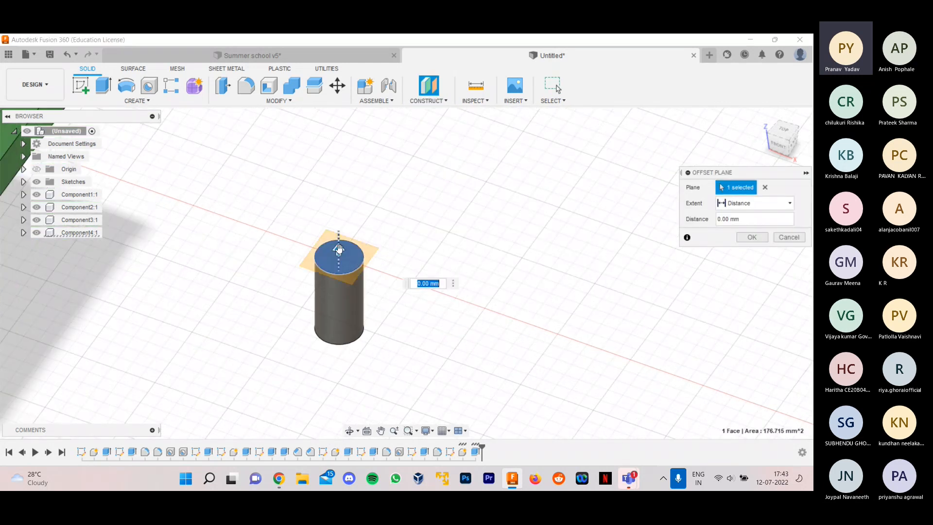
left_click_drag(339, 250, 338, 202)
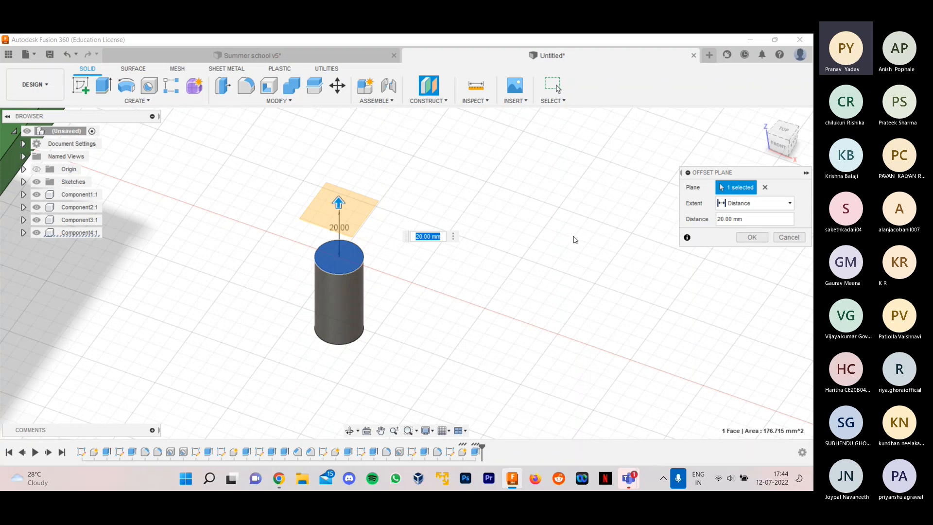
left_click(787, 237)
- Create an offset construction plane 30 mm above the small cylinder's top face
left_click(428, 100)
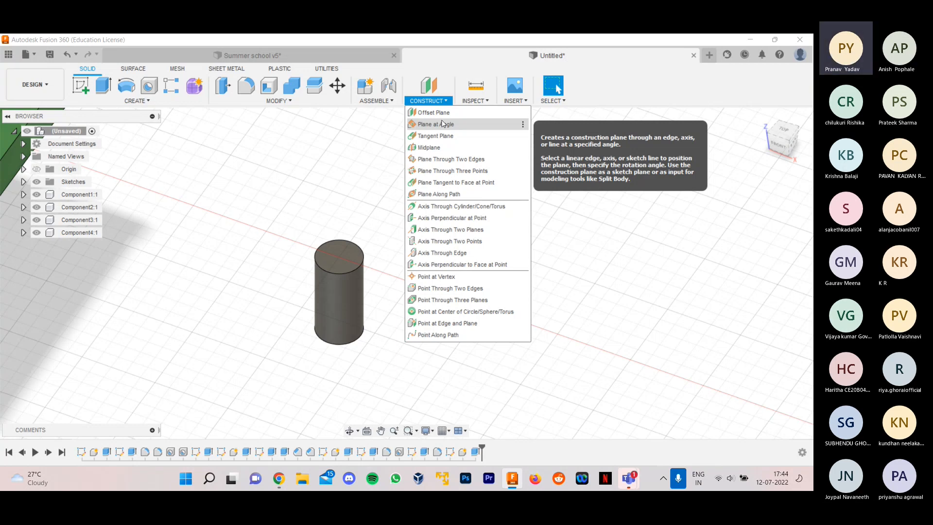
left_click(433, 112)
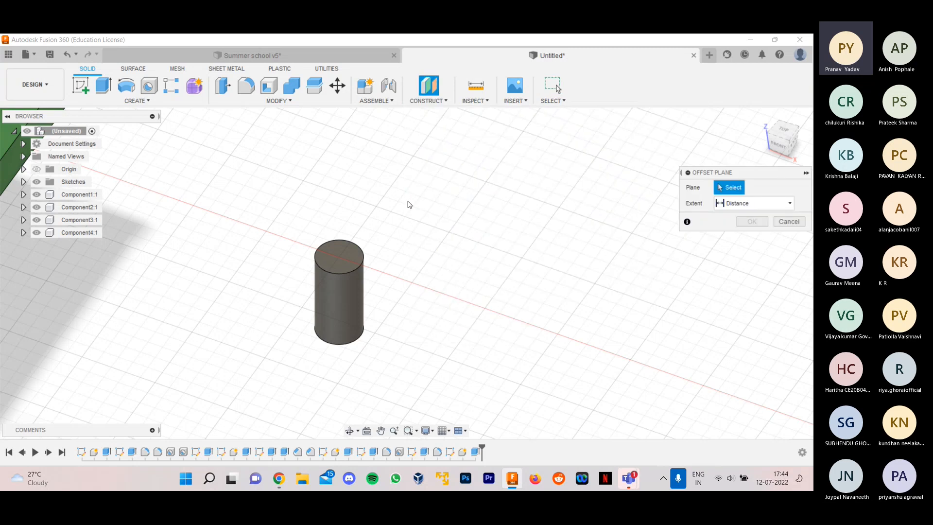
left_click(344, 258)
left_click_drag(340, 227, 345, 179)
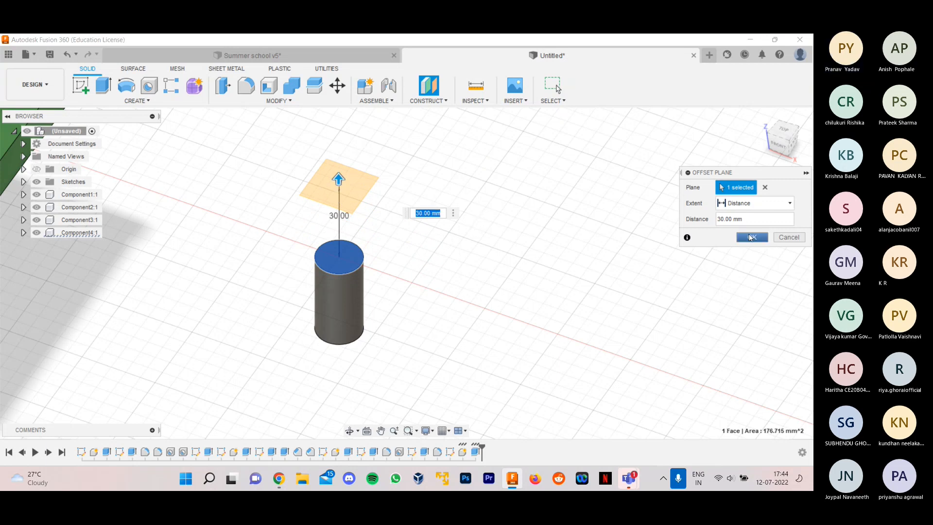
left_click(751, 237)
- Try to construct a plane at an angle from the offset plane above the cylinder
left_click(427, 100)
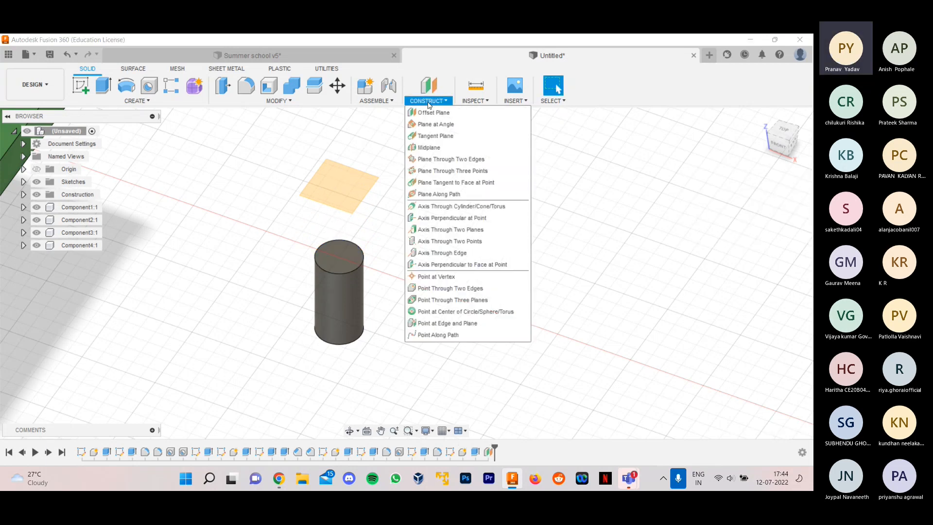
left_click(427, 125)
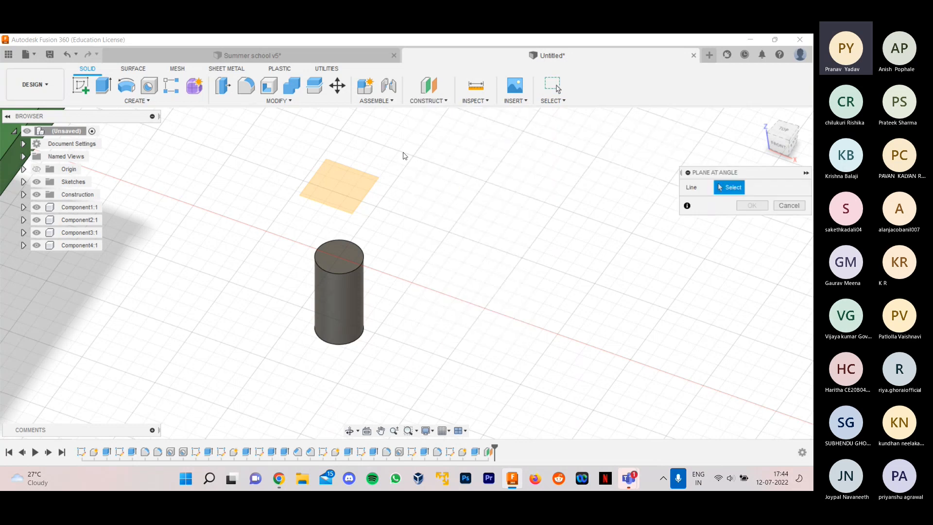
scroll(361, 206, "up", 2)
scroll(361, 206, "up", 1)
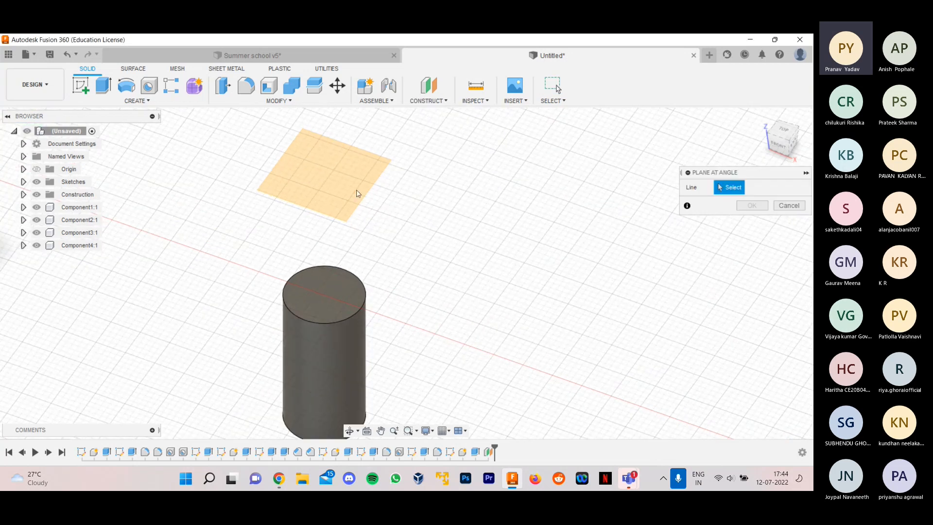
key("Escape")
scroll(400, 188, "down", 2)
left_click(401, 184)
left_click(434, 102)
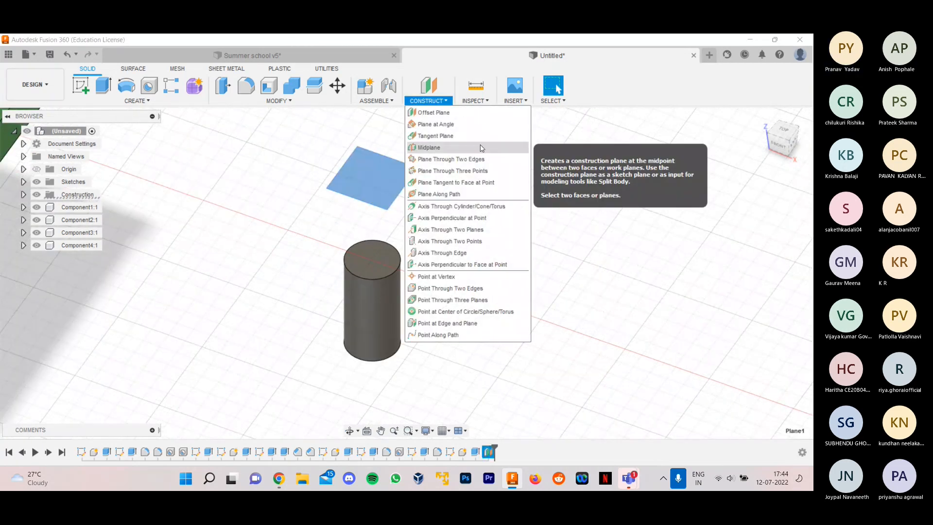
left_click(471, 132)
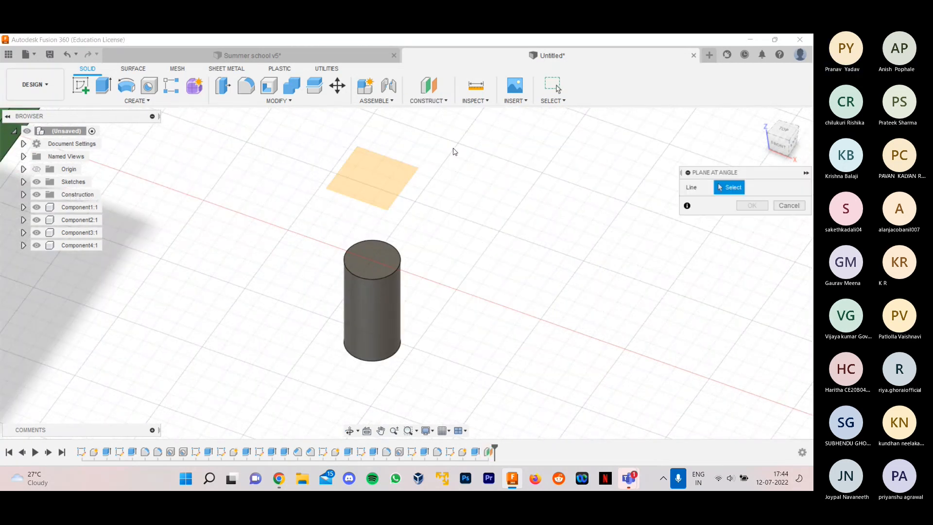
left_click(788, 205)
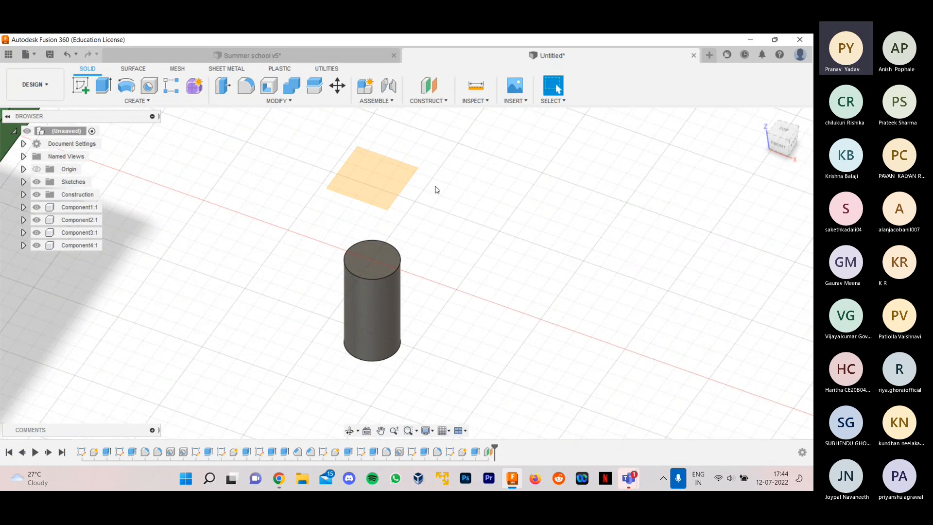
left_click(406, 189)
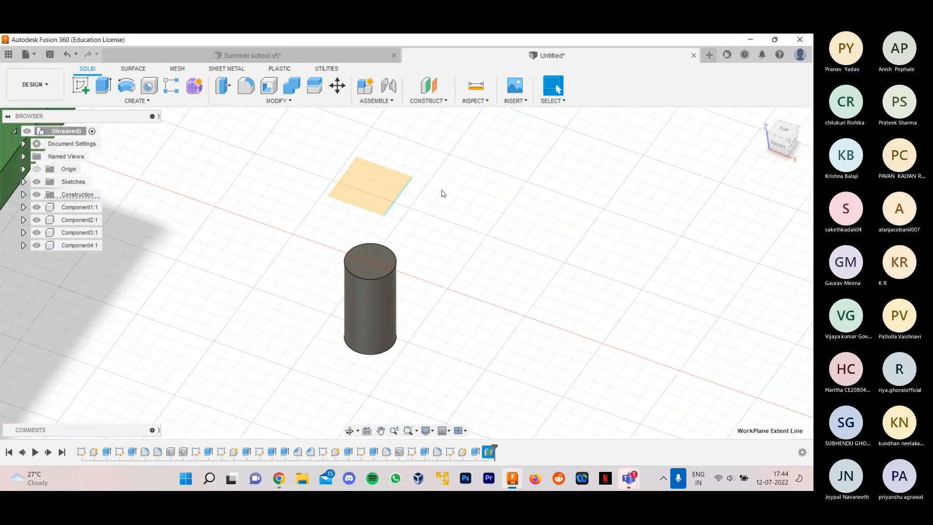
left_click(428, 101)
left_click(432, 128)
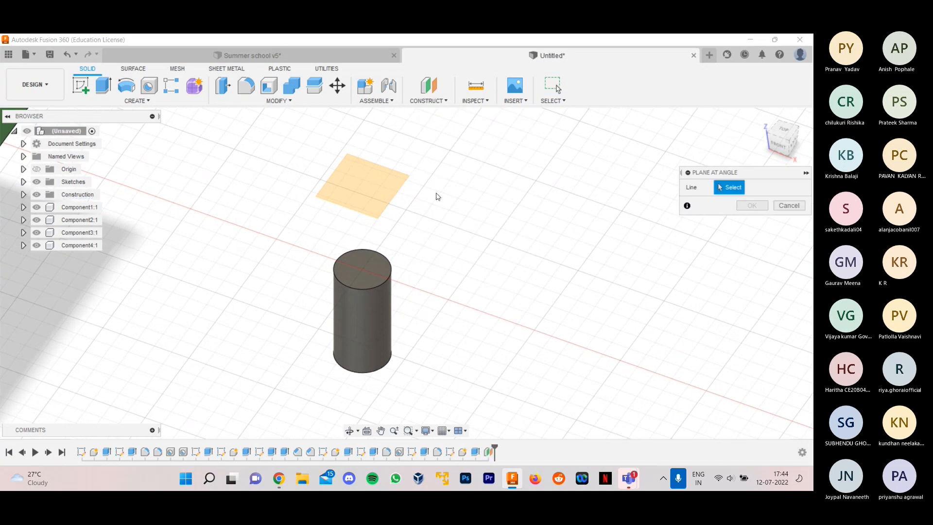
left_click(788, 205)
middle_click_drag(378, 219, 414, 249, "shift")
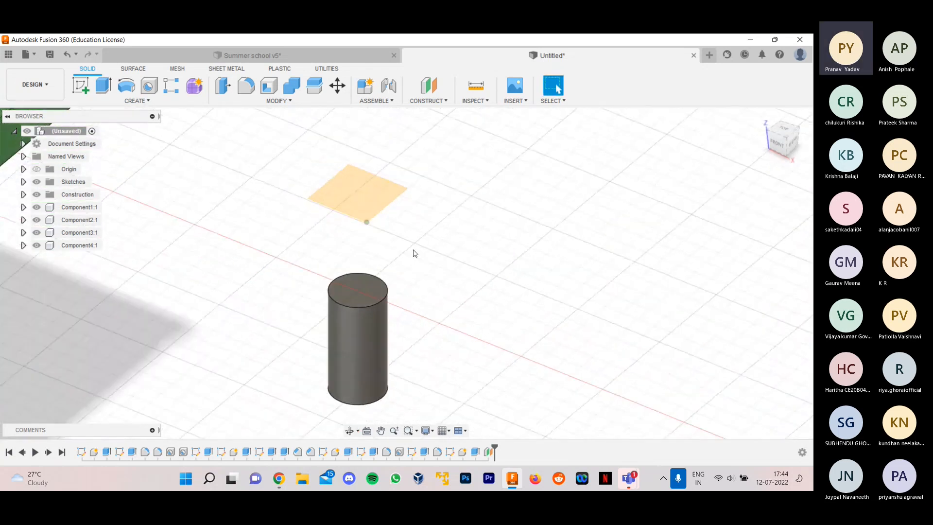
- Delete the offset construction plane above the small cylinder
scroll(413, 245, "down", 5)
scroll(341, 318, "down", 3)
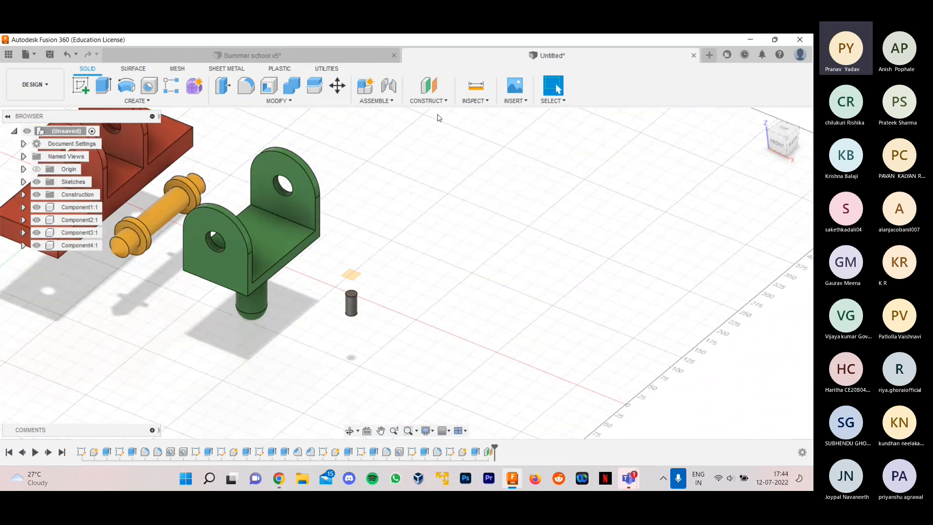
scroll(373, 285, "up", 2)
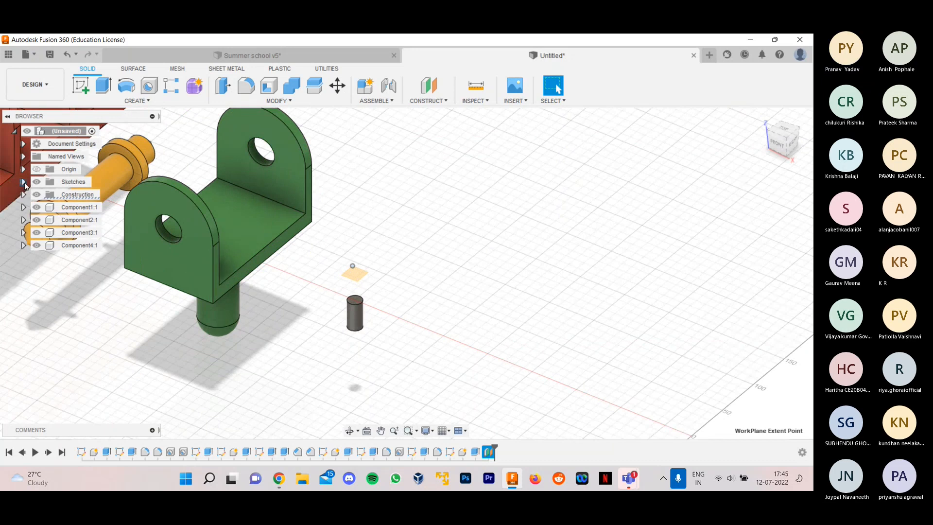
left_click(23, 183)
left_click(24, 182)
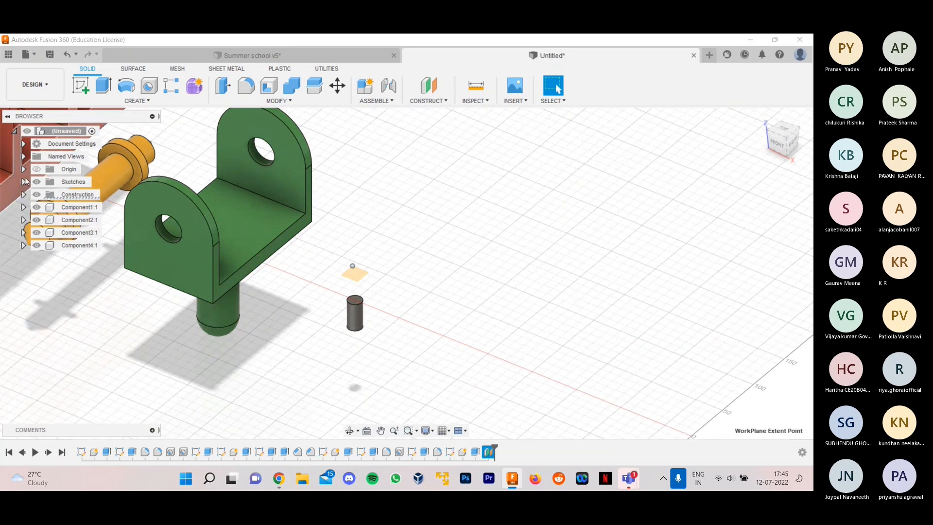
left_click(23, 194)
right_click(67, 212)
left_click(88, 269)
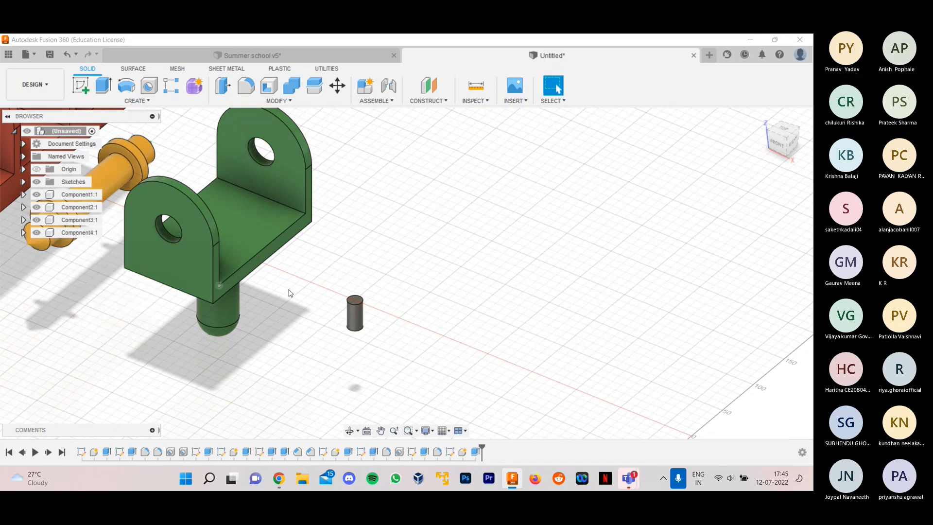
- Create a construction plane offset 400 mm from the YZ plane, running through the small cylinder's axis
scroll(403, 266, "down", 4)
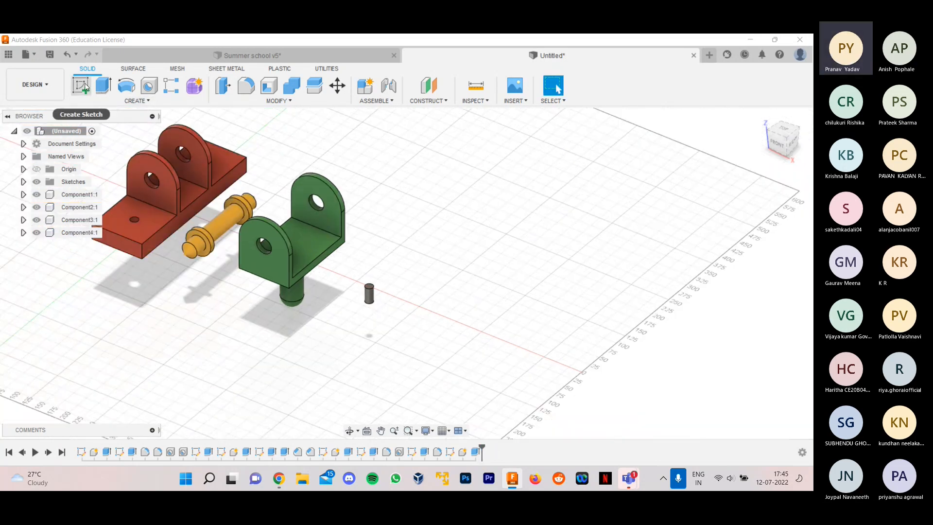
left_click(428, 86)
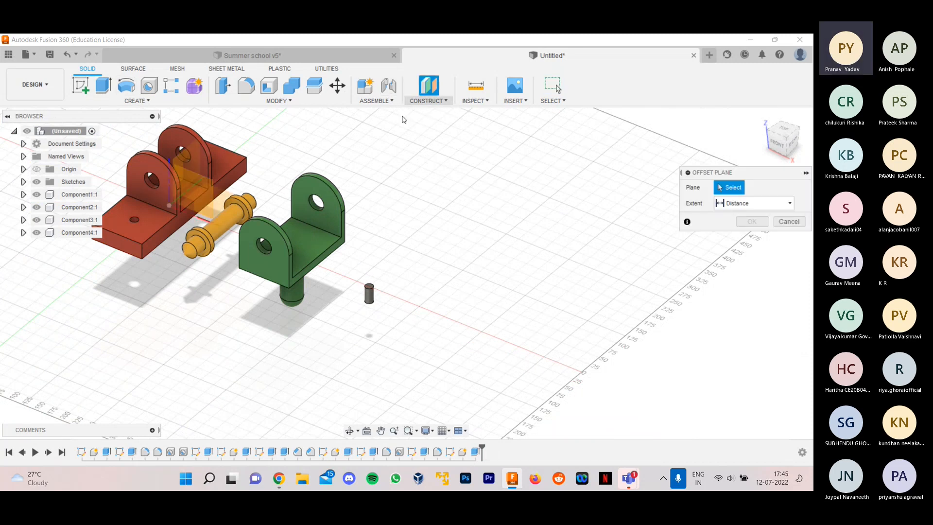
scroll(291, 179, "up", 2)
left_click(142, 185)
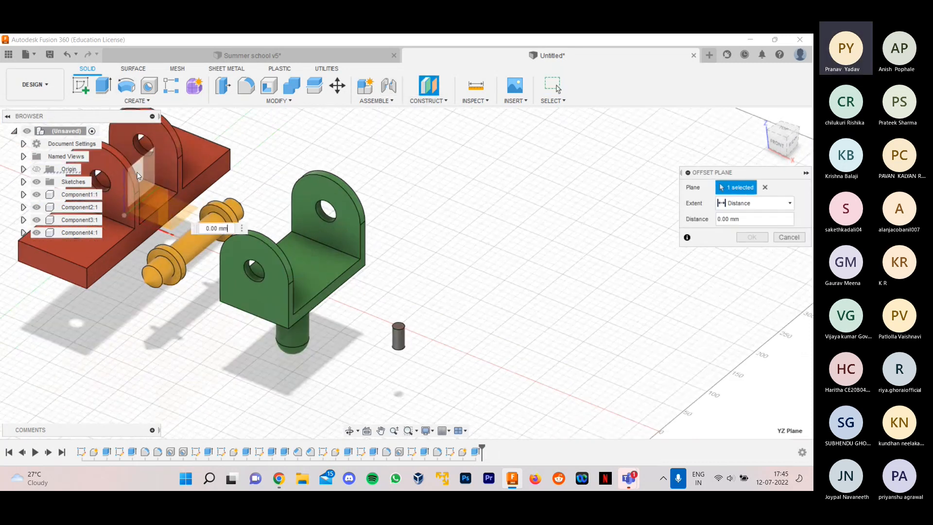
left_click_drag(140, 206, 390, 306)
middle_click_drag(494, 277, 576, 152, "shift")
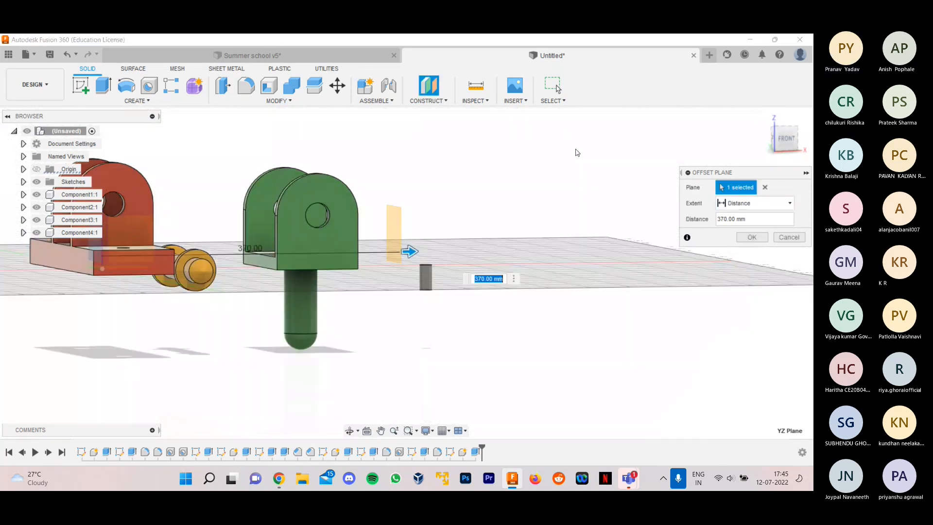
left_click(783, 138)
scroll(442, 271, "up", 10)
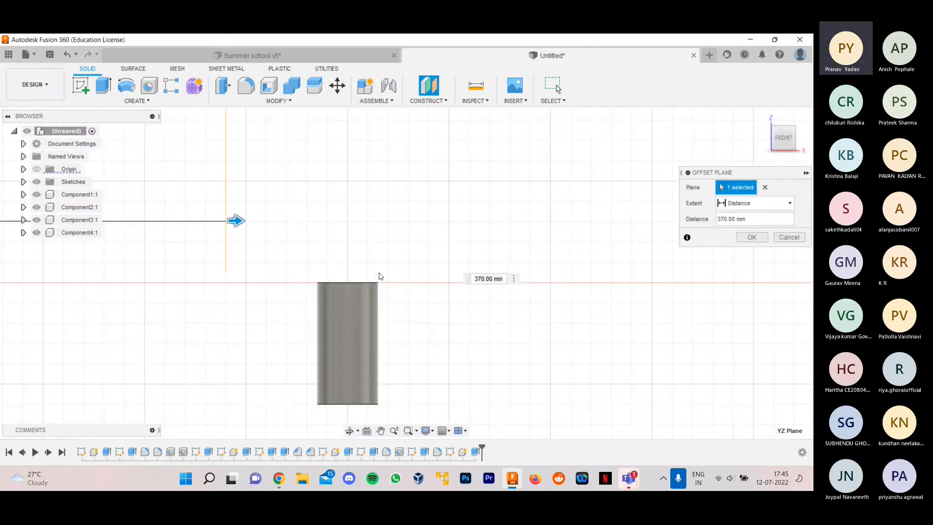
left_click_drag(243, 220, 366, 221)
scroll(365, 270, "up", 3)
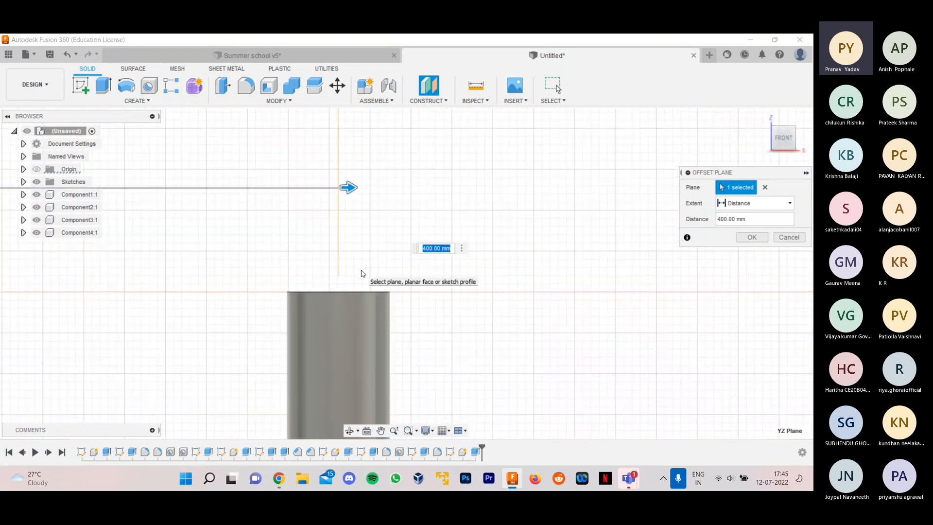
scroll(350, 273, "down", 3)
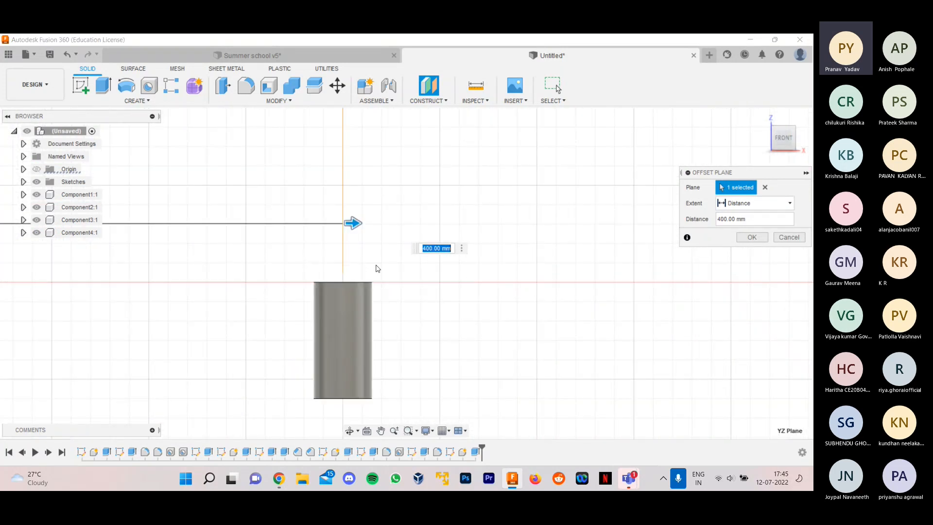
left_click(753, 236)
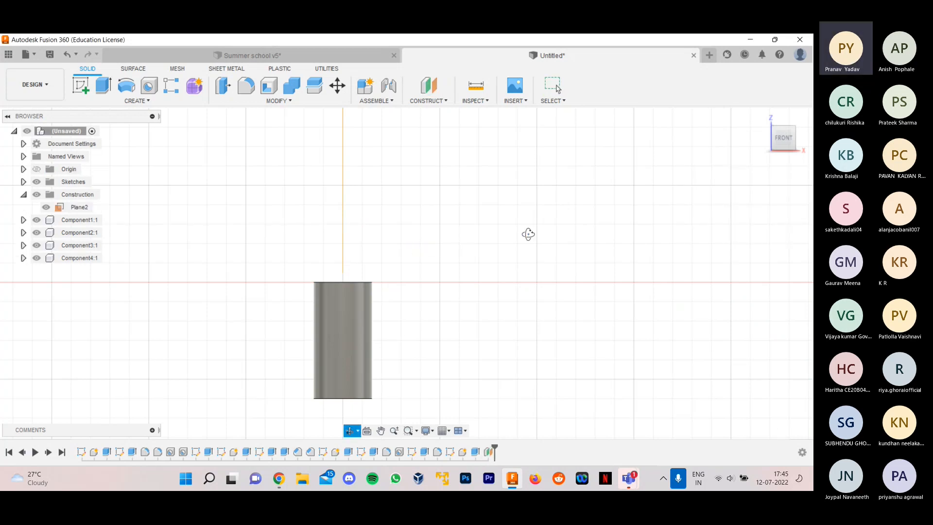
- Start a sketch on the vertical construction plane through the small cylinder
middle_click_drag(527, 233, 408, 307, "shift")
scroll(409, 306, "down", 3)
scroll(448, 275, "down", 3)
scroll(425, 273, "up", 2)
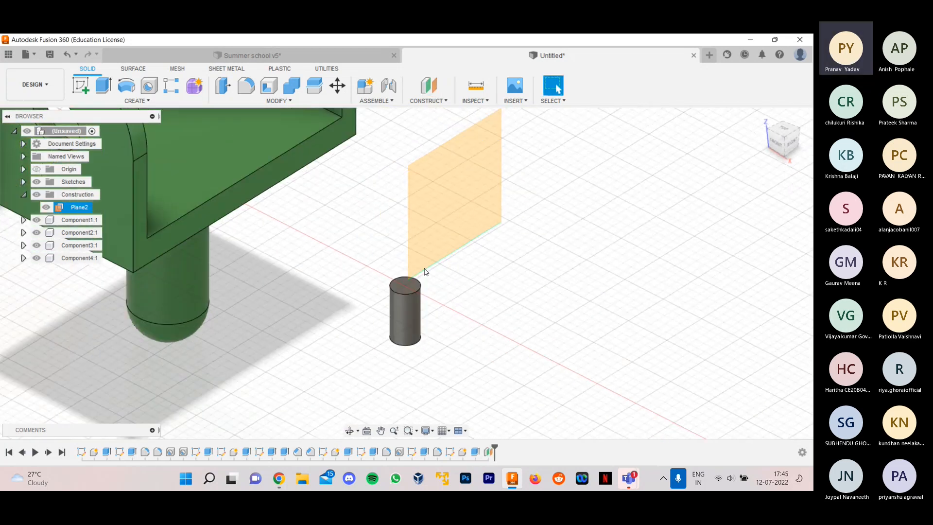
scroll(389, 264, "down", 3)
scroll(386, 247, "up", 3)
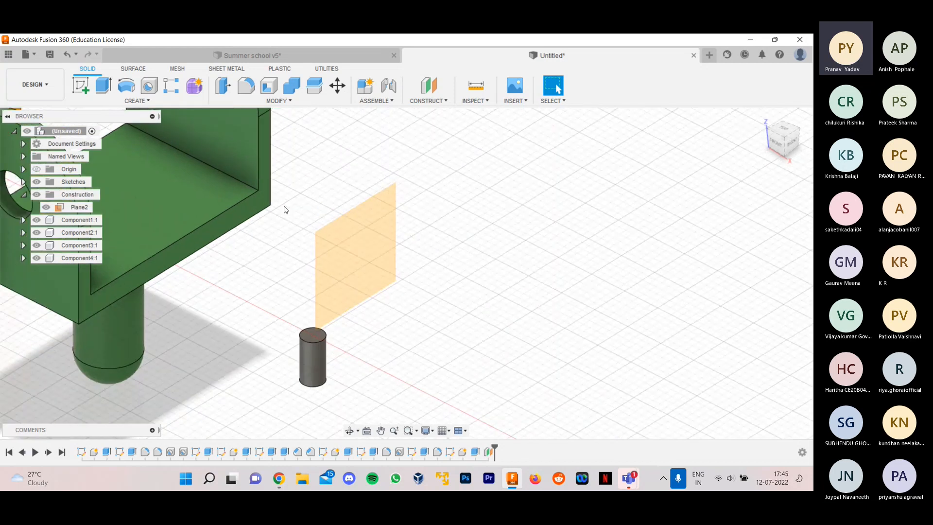
left_click(82, 90)
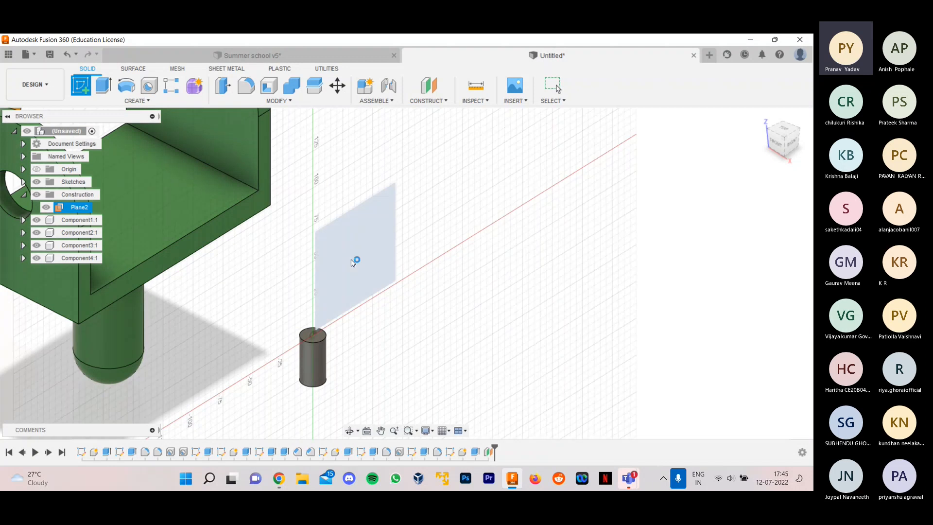
left_click(353, 262)
scroll(338, 311, "up", 3)
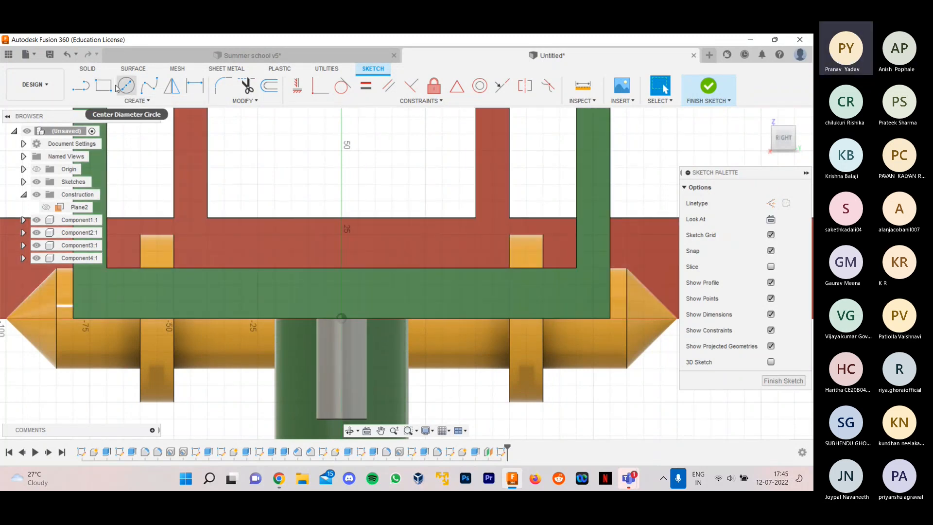
- Draw a horizontal line 15 mm long from the centre of the small cylinder's top edge outward past its side
left_click(81, 86)
scroll(349, 314, "up", 5)
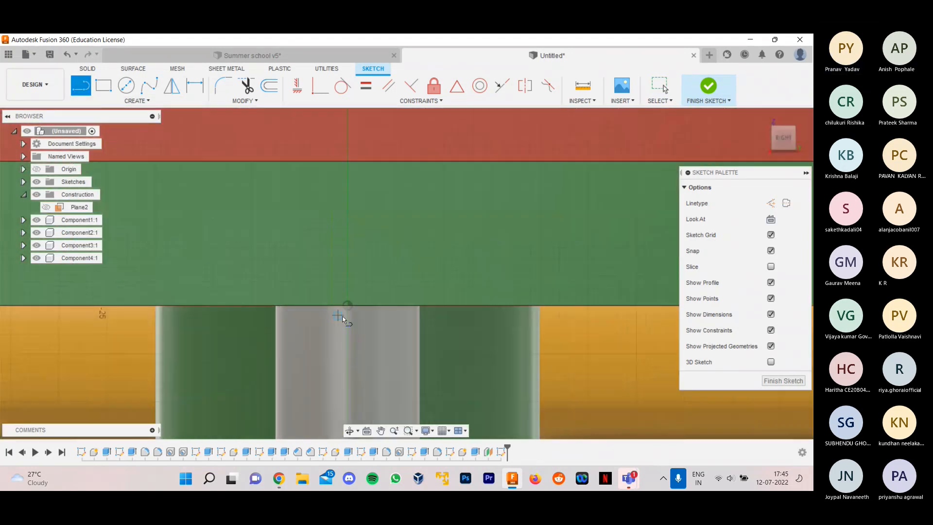
left_click(347, 305)
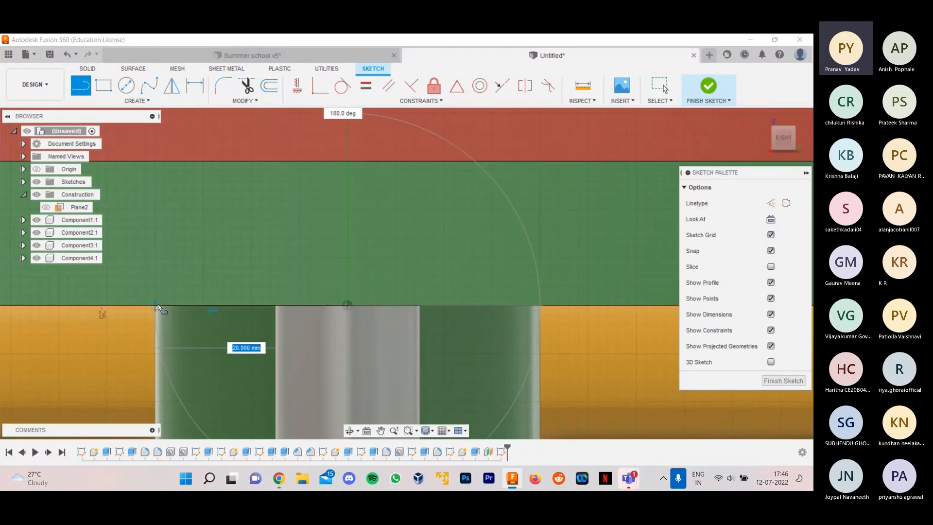
scroll(161, 306, "down", 2)
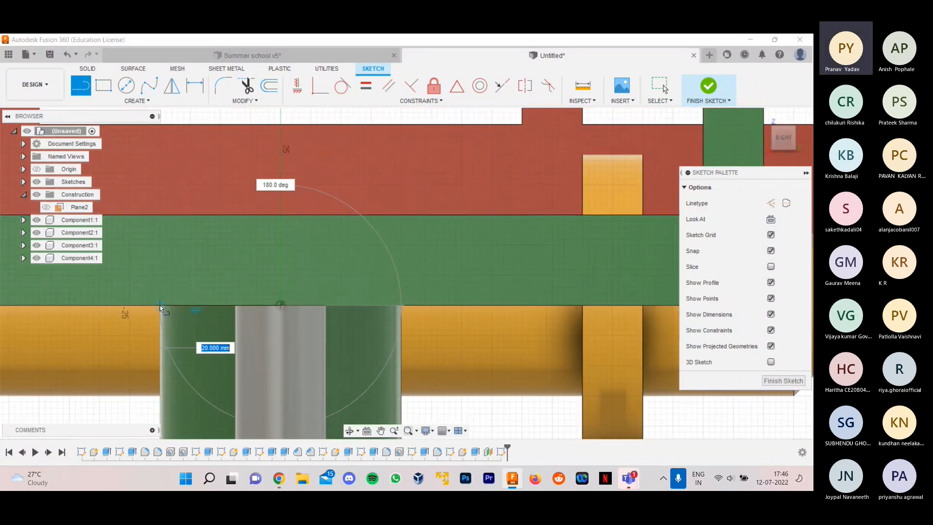
scroll(162, 305, "down", 3)
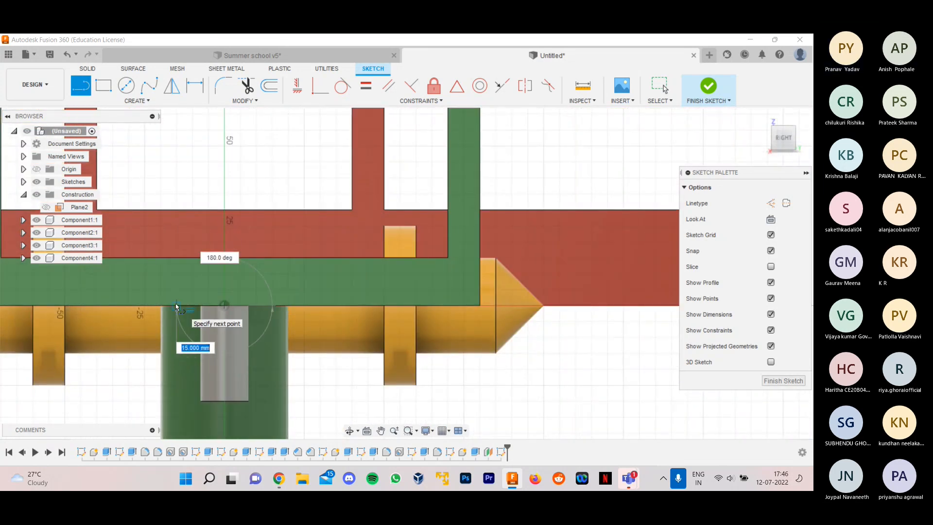
left_click(175, 304)
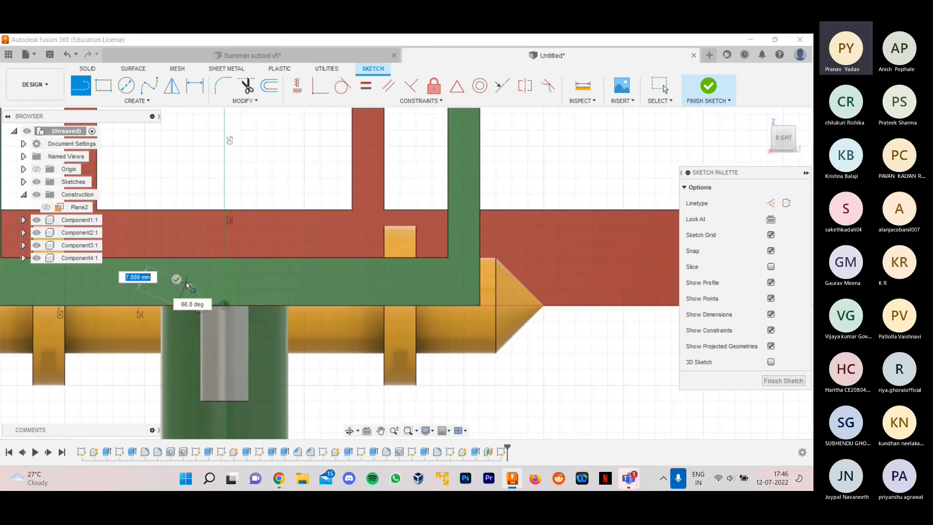
key("Escape")
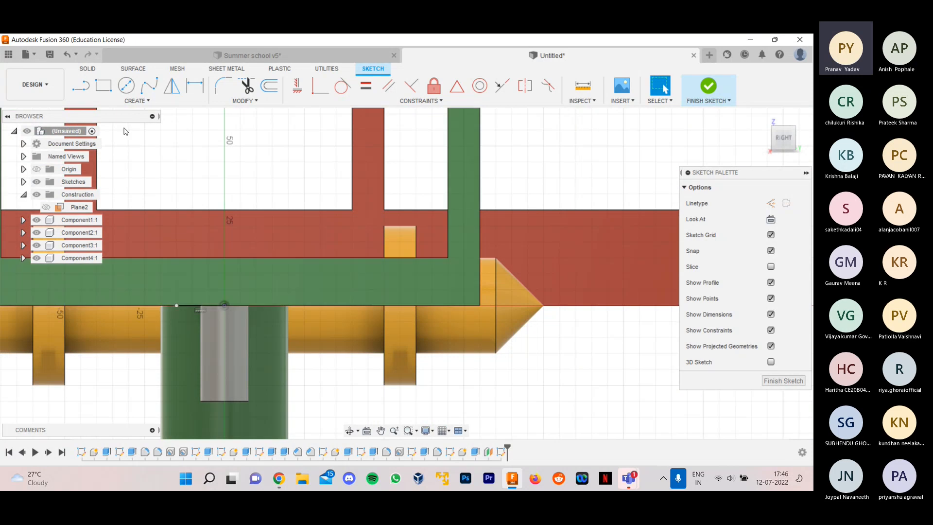
- Draw a vertical line 10 mm long upward from the centre of the small cylinder's top edge
scroll(240, 304, "up", 2)
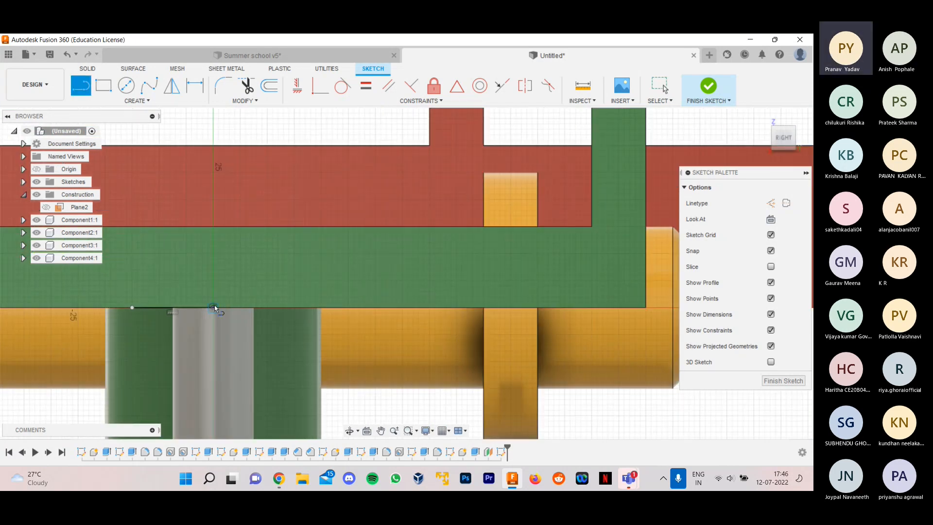
left_click(212, 313)
scroll(215, 255, "down", 2)
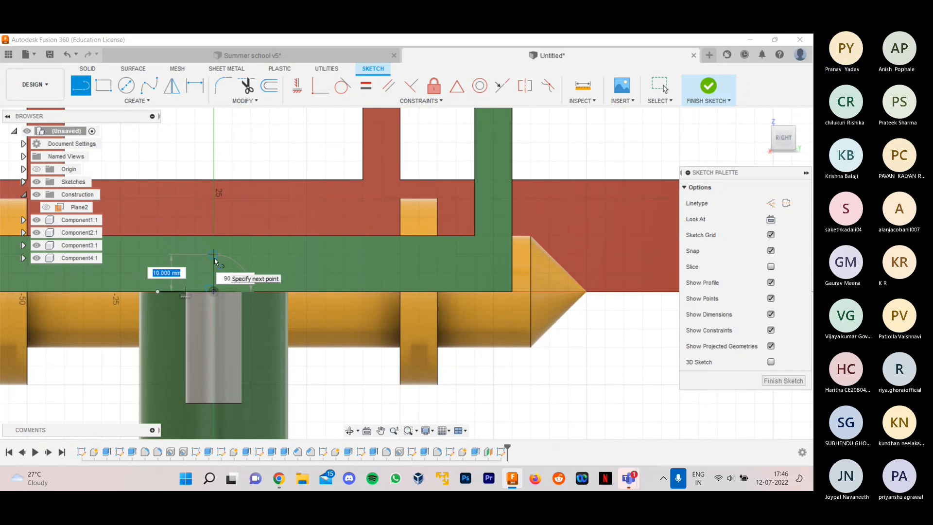
left_click(214, 258)
key("Escape")
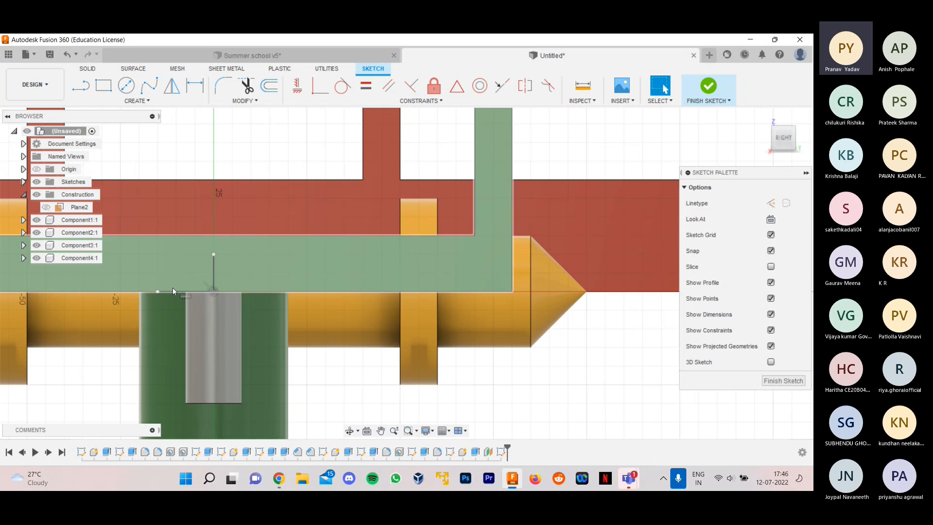
- Bring up the sketch drawing commands to continue the screw-head profile
left_click(132, 101)
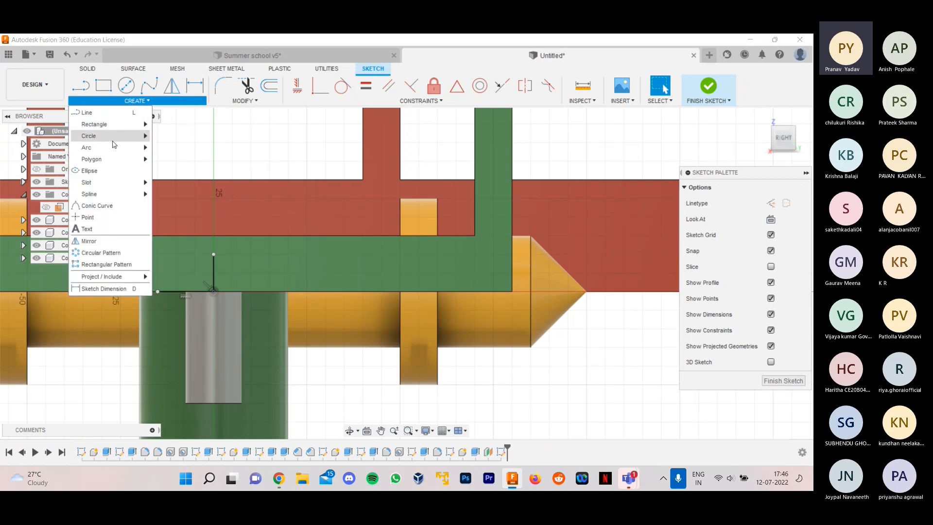
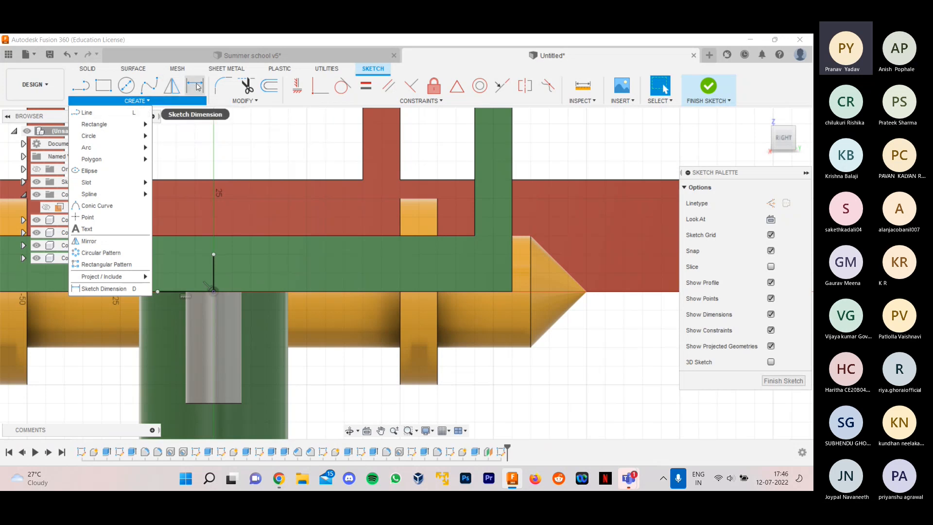
mouse_move(119, 139)
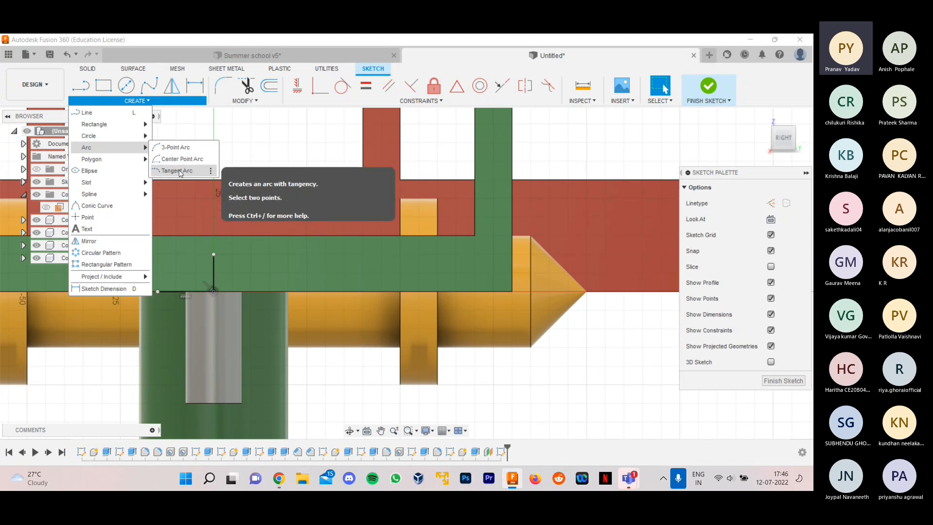
left_click(175, 146)
scroll(168, 281, "up", 3)
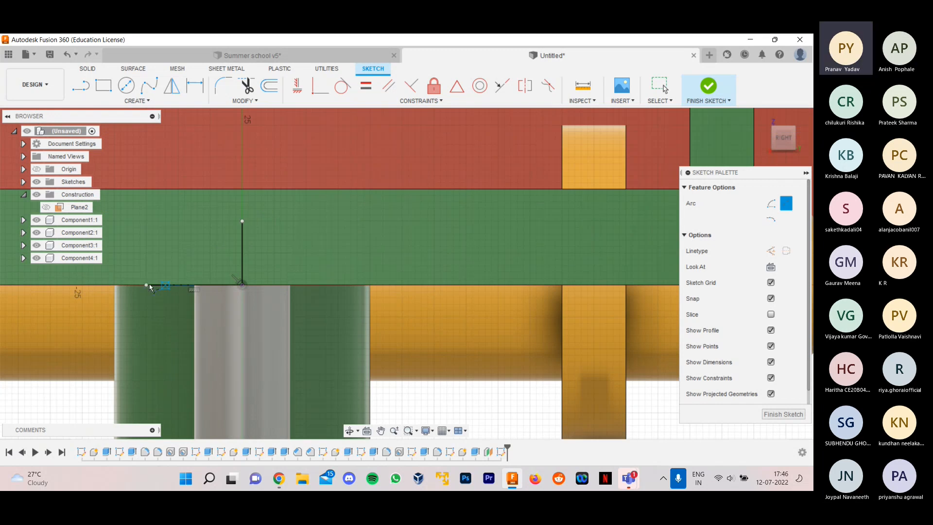
left_click(148, 285)
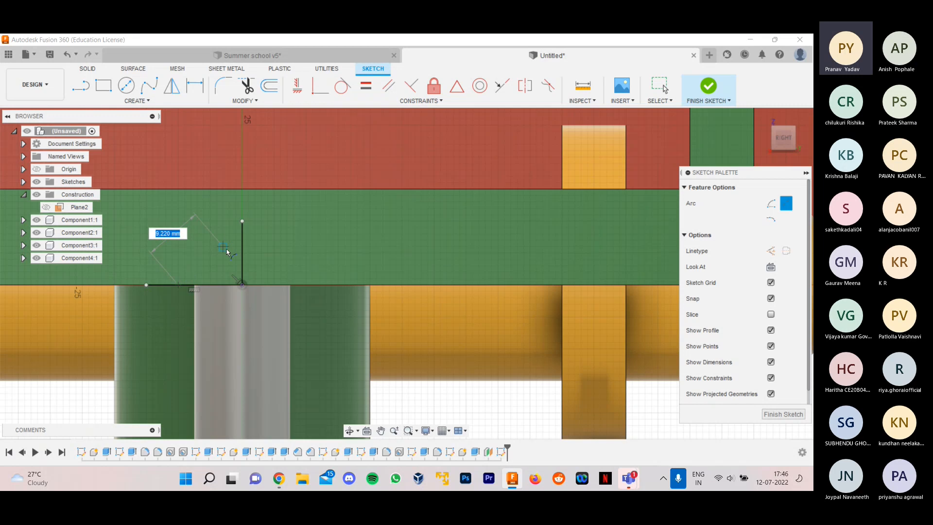
key("Escape")
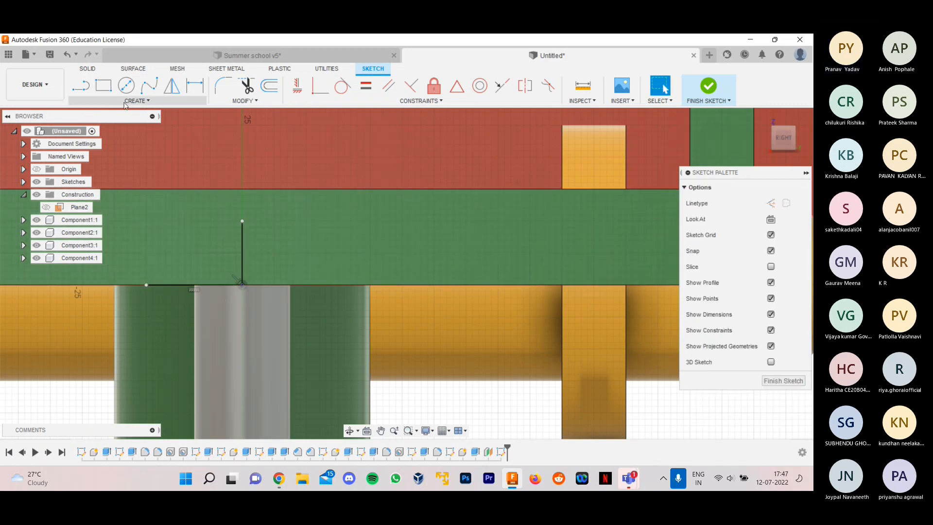
- Try closing the screw-head profile with a three-point arc from the vertical line's top to the horizontal line's outer end, and delete the arc
left_click(137, 100)
mouse_move(146, 152)
left_click(175, 147)
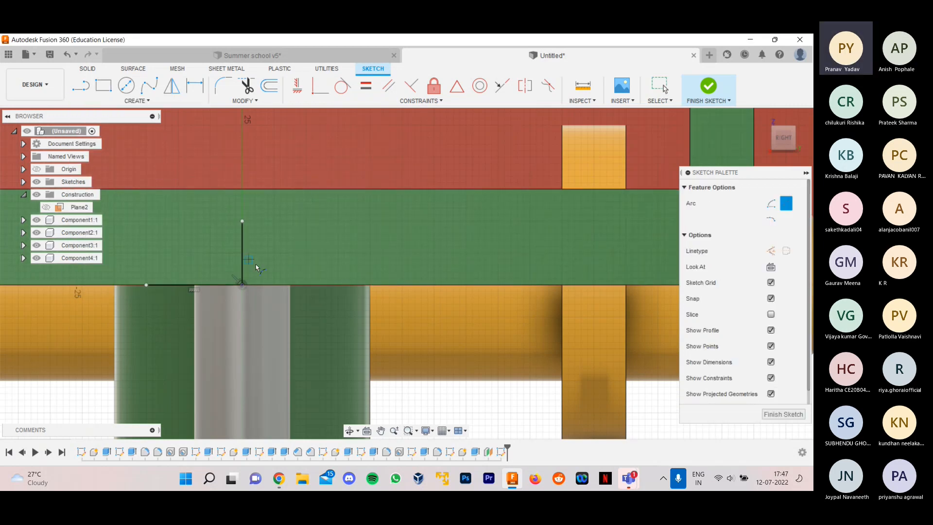
left_click(242, 221)
left_click(146, 285)
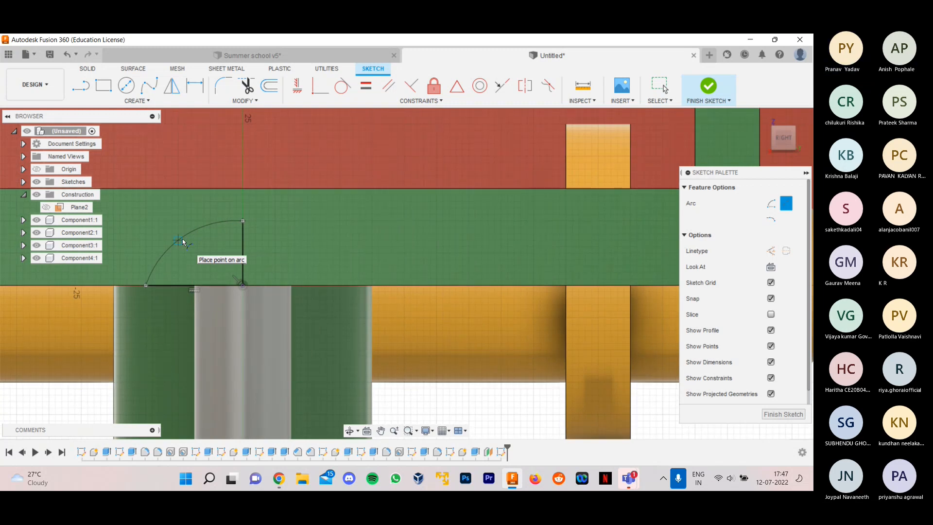
scroll(183, 242, "up", 3)
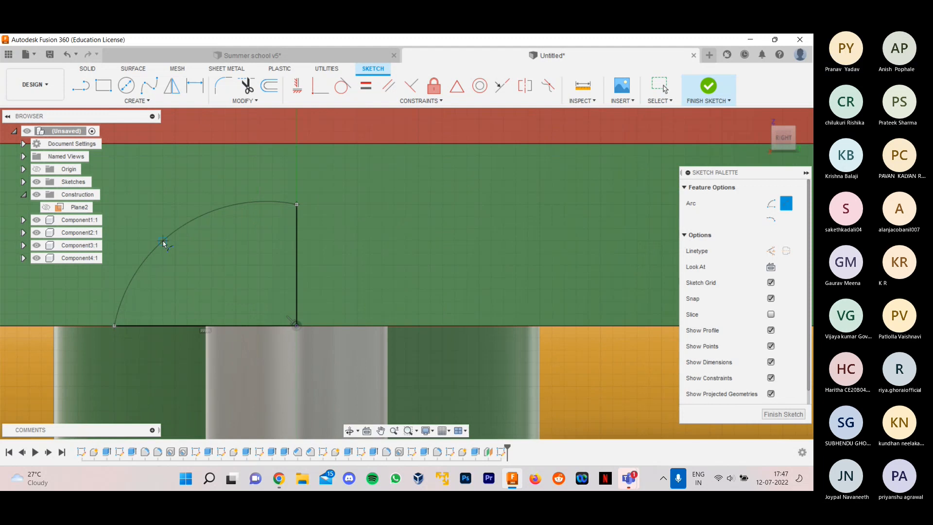
left_click(163, 241)
scroll(184, 248, "down", 2)
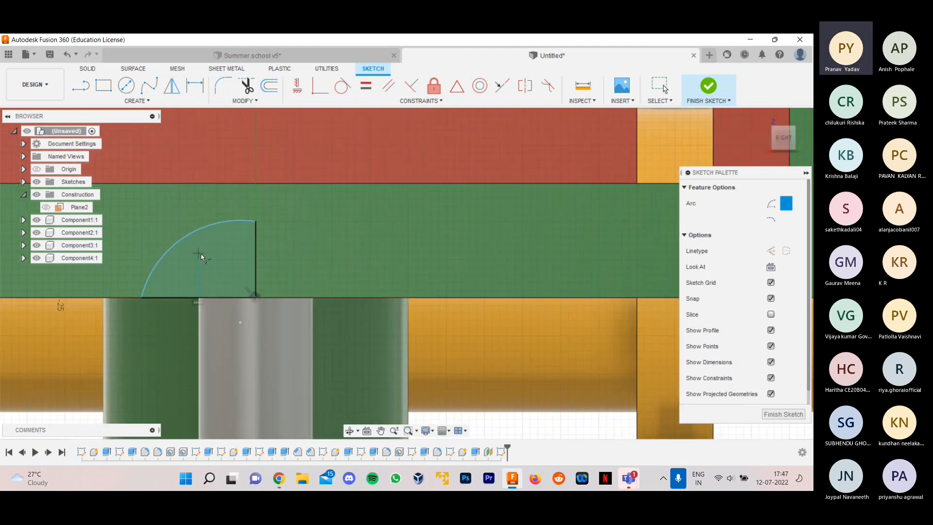
scroll(196, 253, "down", 3)
scroll(185, 250, "up", 2)
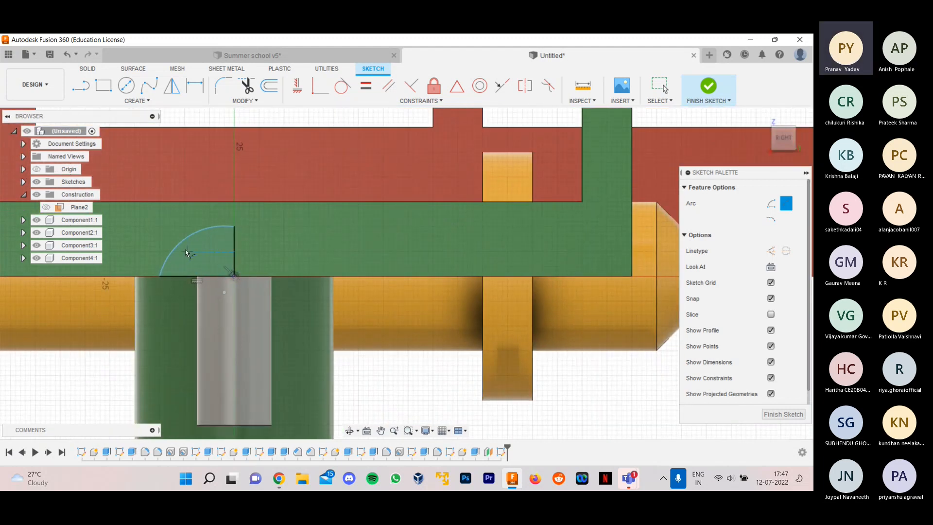
key("Escape")
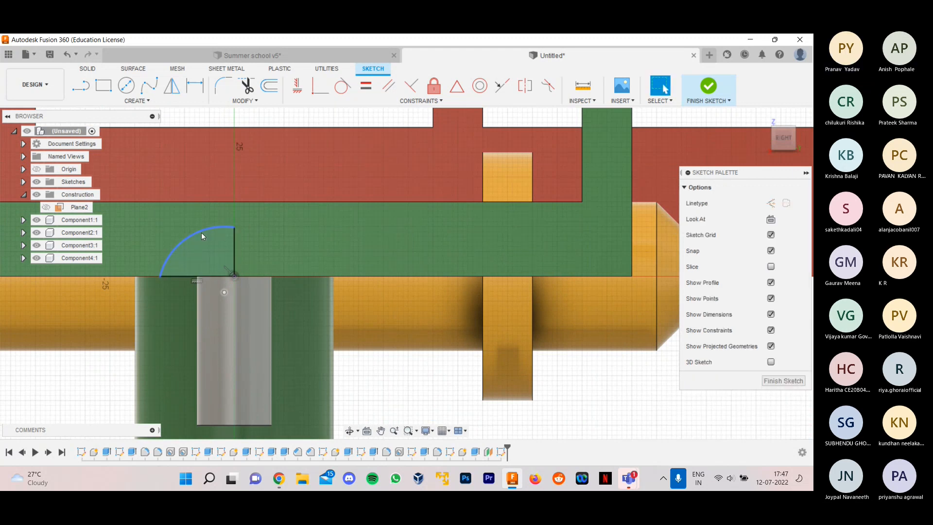
left_click(203, 236)
key("Delete")
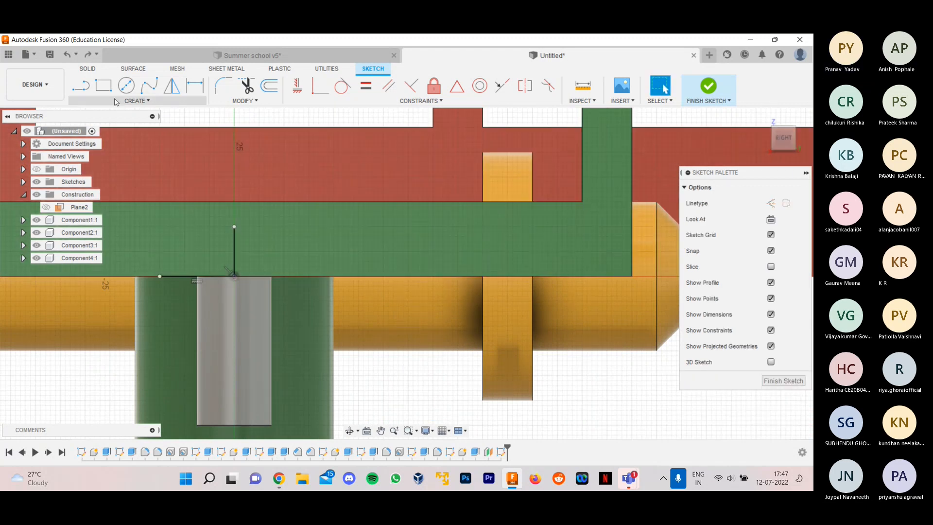
- Close the screw-head profile with a three-point arc from the vertical line's top to the horizontal line's outer end, and finish the sketch
left_click(124, 100)
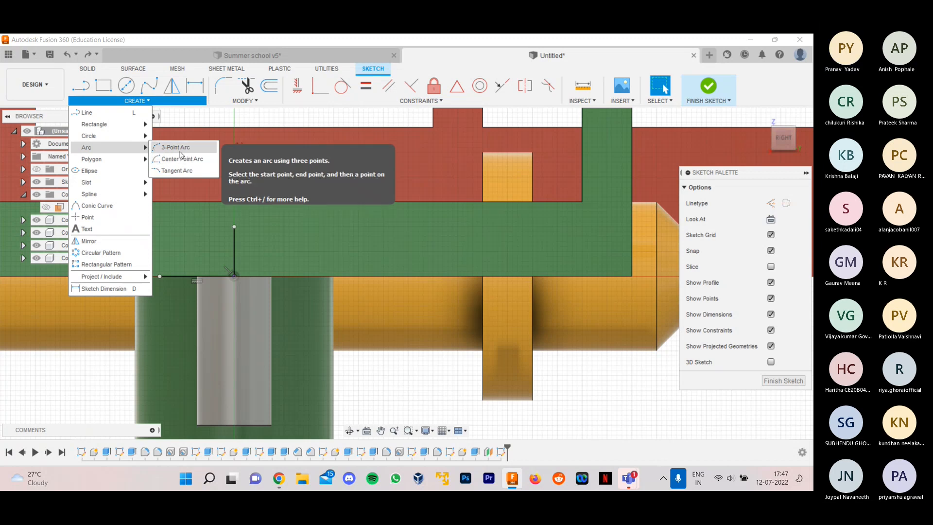
left_click(178, 157)
scroll(238, 239, "up", 2)
left_click(233, 222)
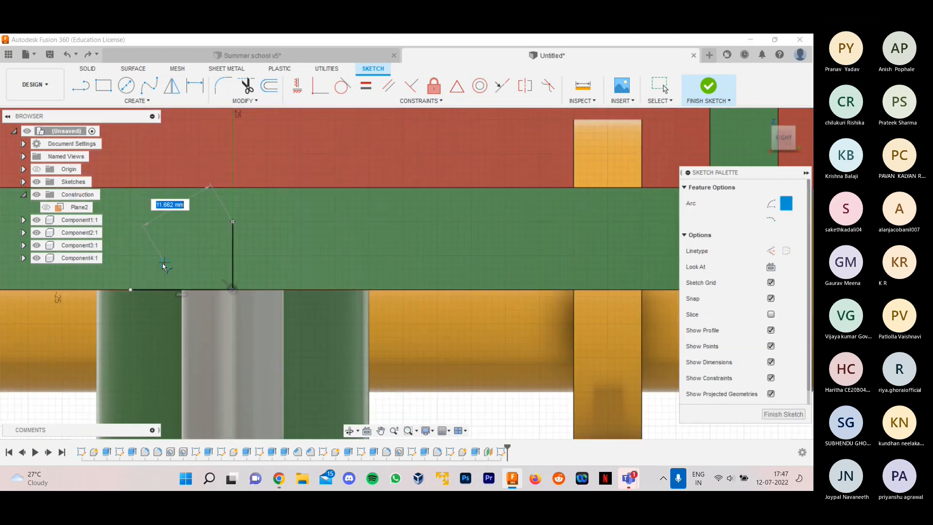
left_click(130, 290)
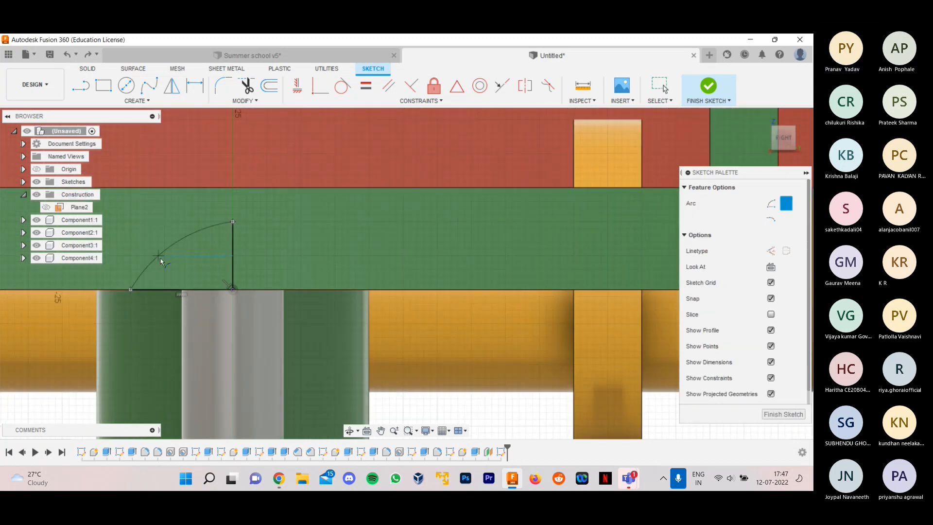
left_click(180, 236)
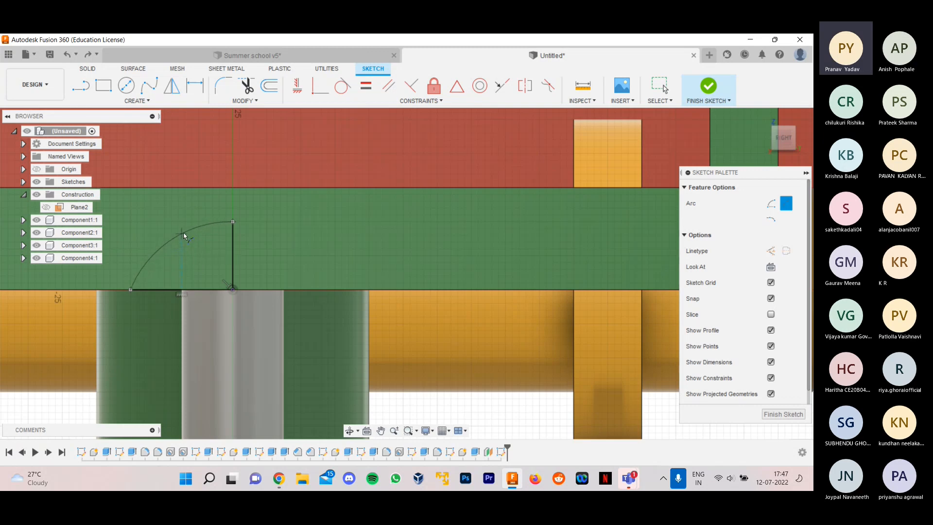
left_click_drag(191, 248, 193, 262)
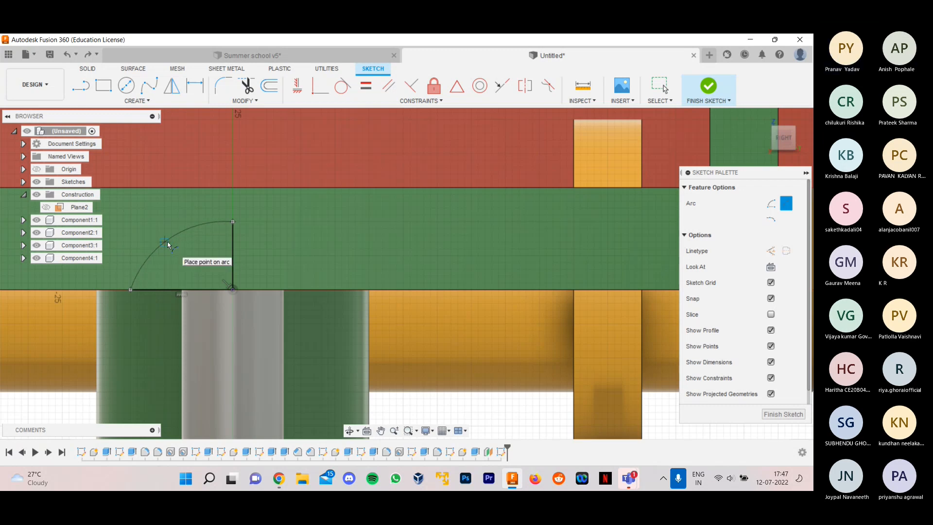
left_click(169, 244)
scroll(272, 279, "down", 4)
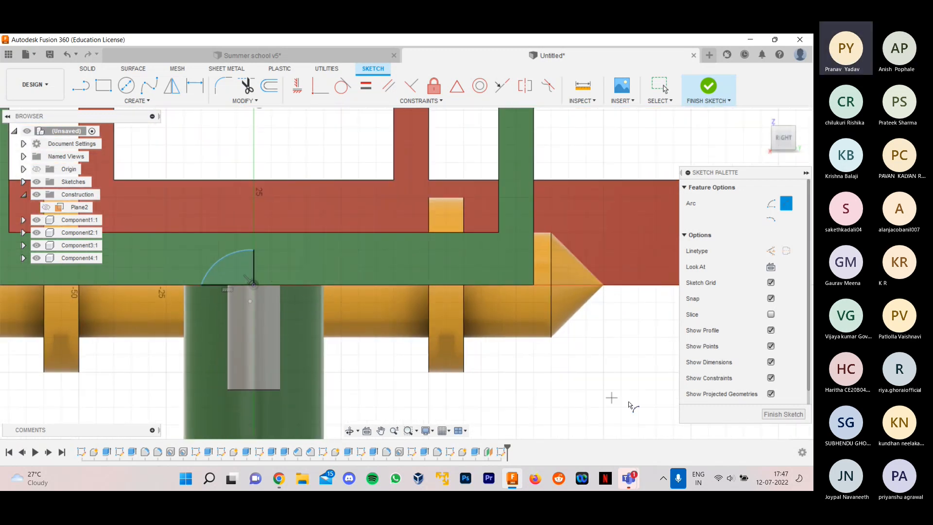
left_click(773, 415)
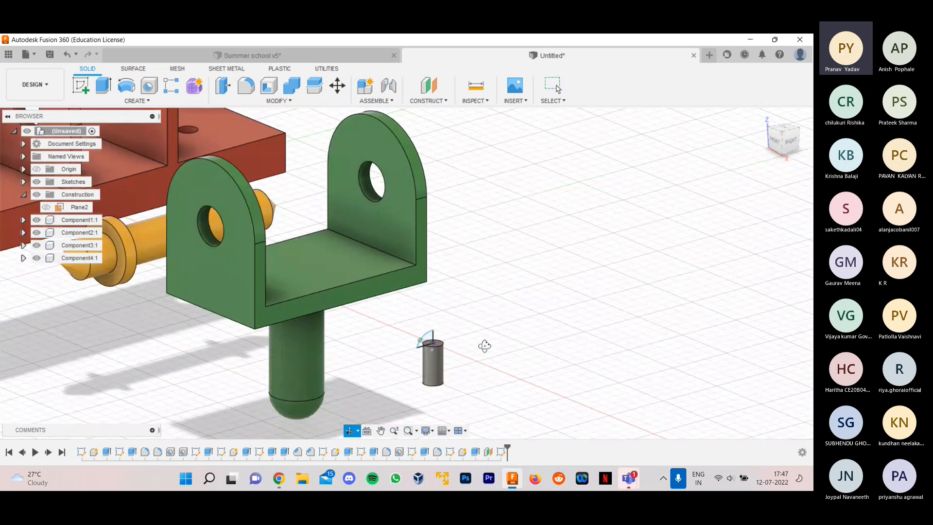
- Set up a revolve of the closed screw-head profile about its vertical line on the cylinder's axis
scroll(462, 355, "up", 3)
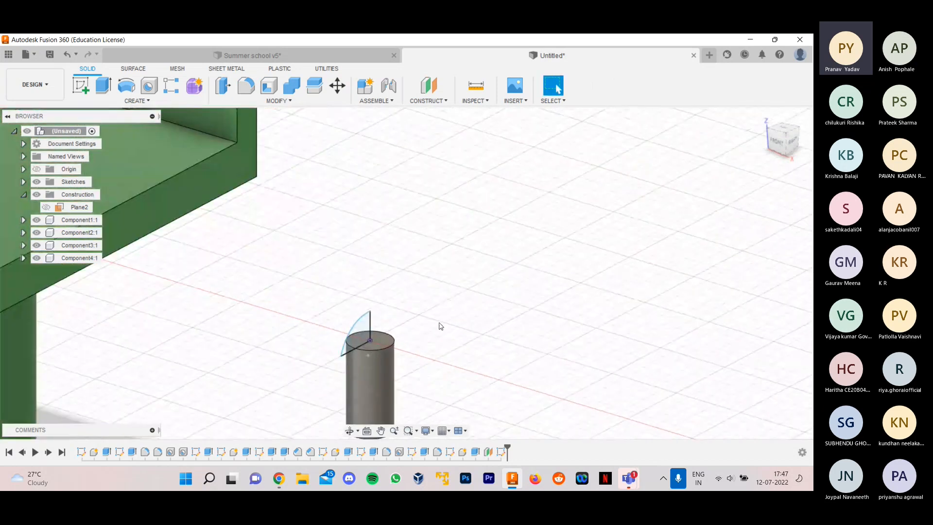
left_click(143, 98)
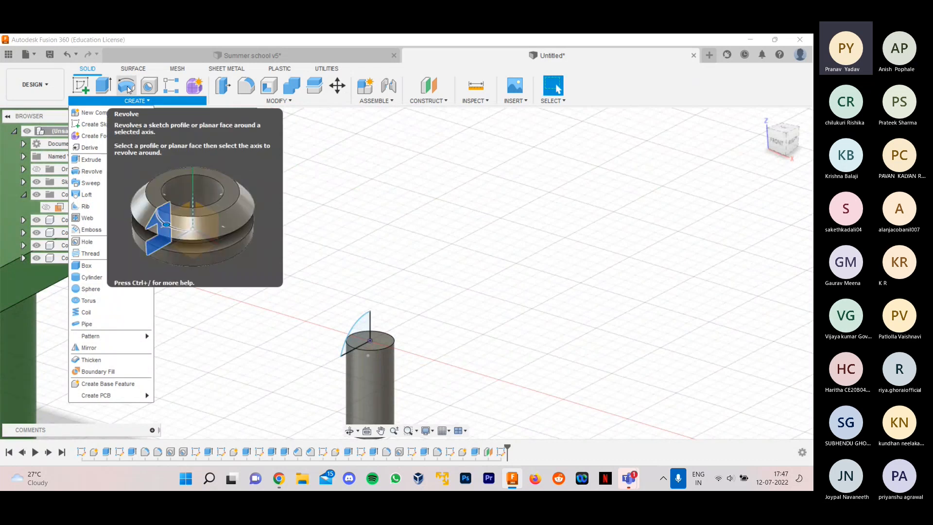
left_click(127, 90)
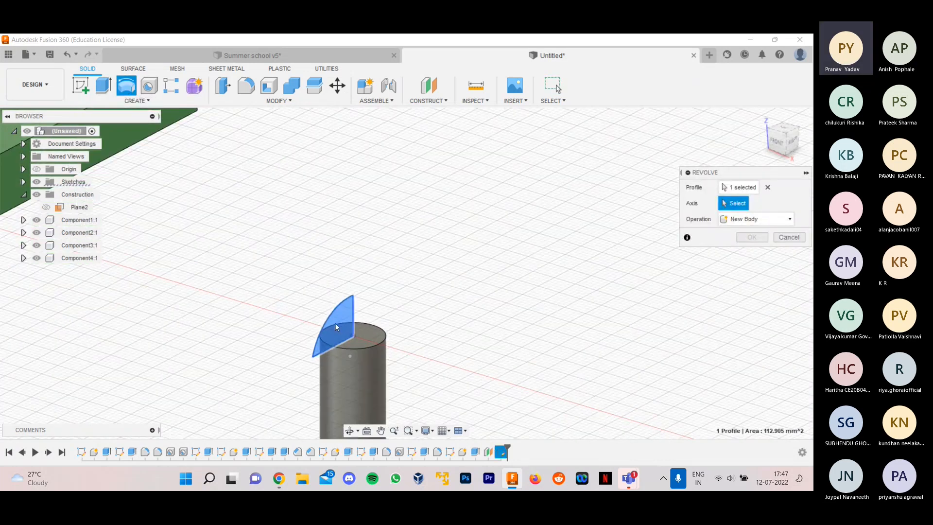
left_click(767, 187)
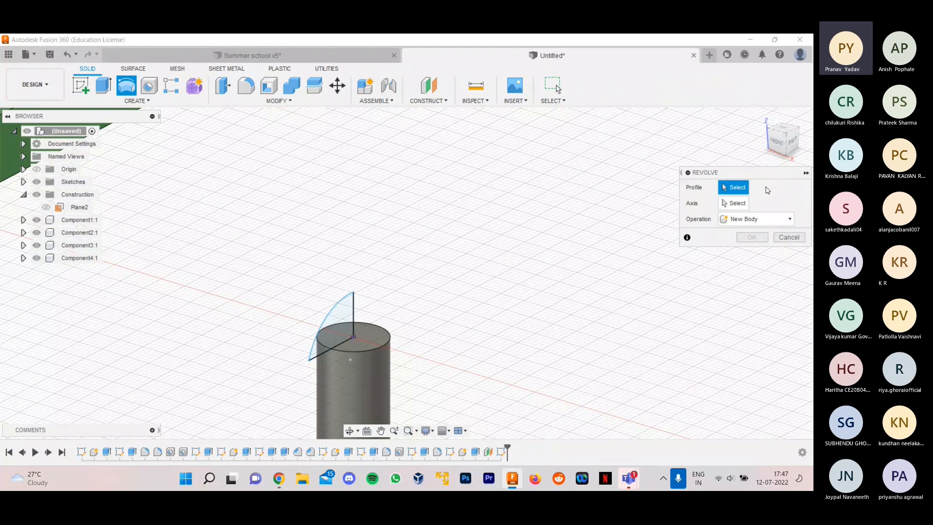
left_click(332, 332)
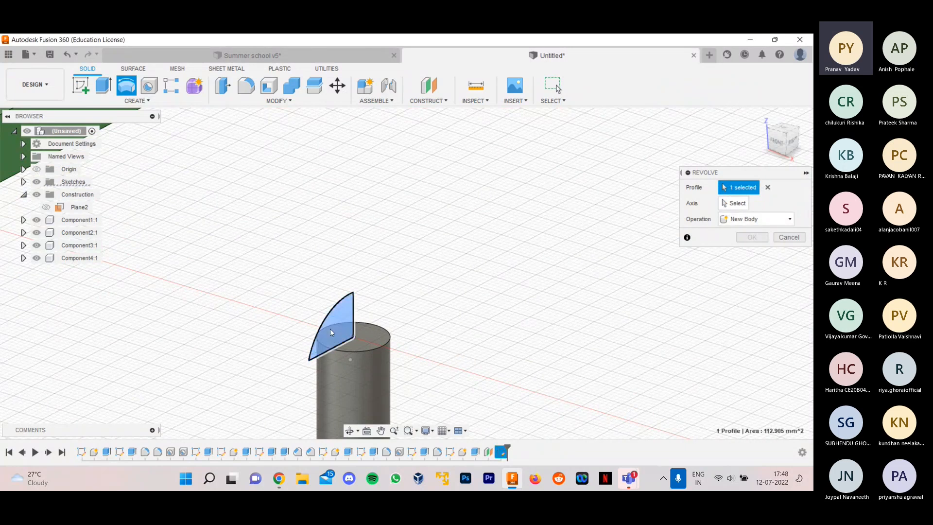
left_click(734, 203)
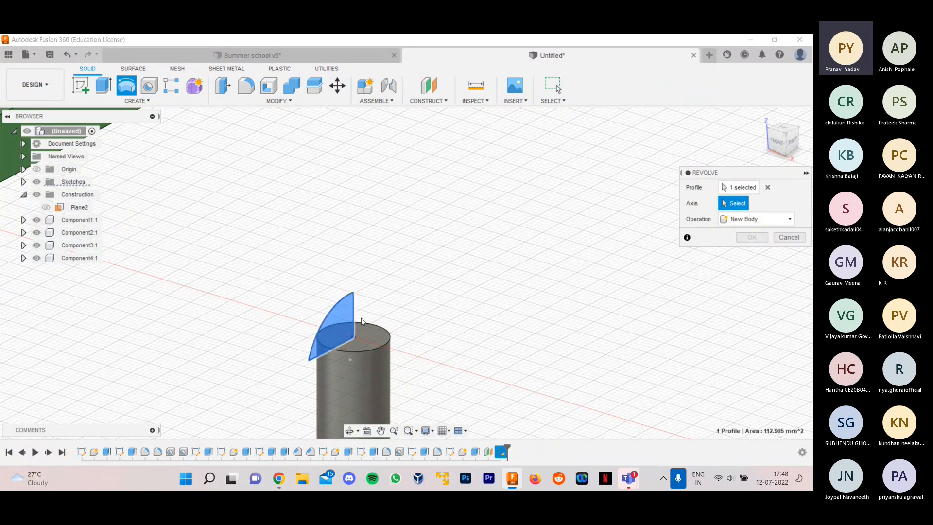
left_click(353, 315)
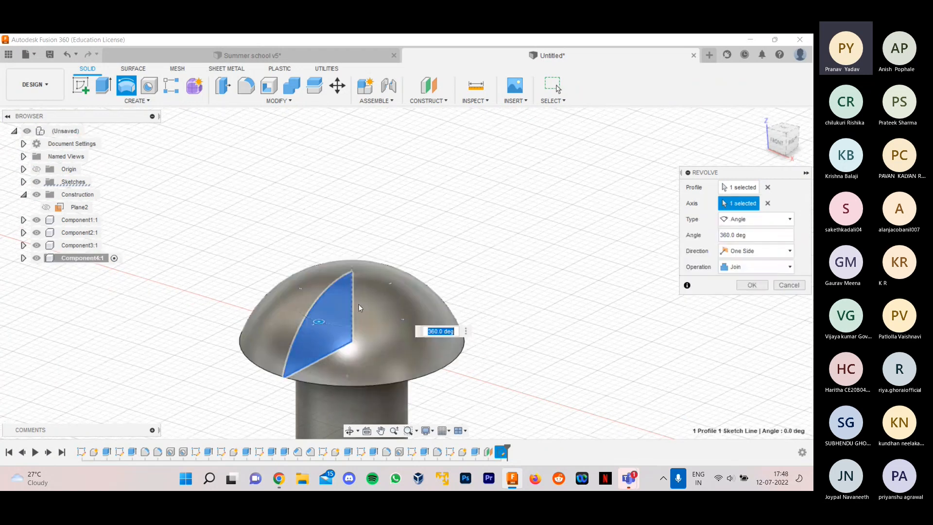
- Set the revolve angle to 360 degrees, keep the Join operation, and create the domed head on the cylinder
middle_click_drag(465, 301, 469, 323, "shift")
mouse_move(322, 338)
left_mouse_down()
mouse_move(299, 282)
mouse_move(300, 318)
mouse_move(326, 324)
left_mouse_up()
type("360")
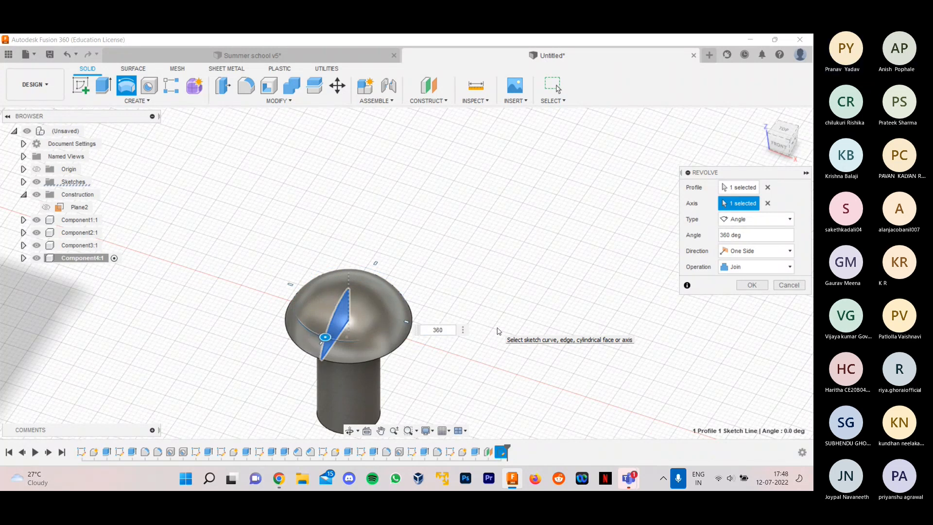
left_click(746, 269)
left_click(746, 269)
left_click(746, 269)
left_click(744, 267)
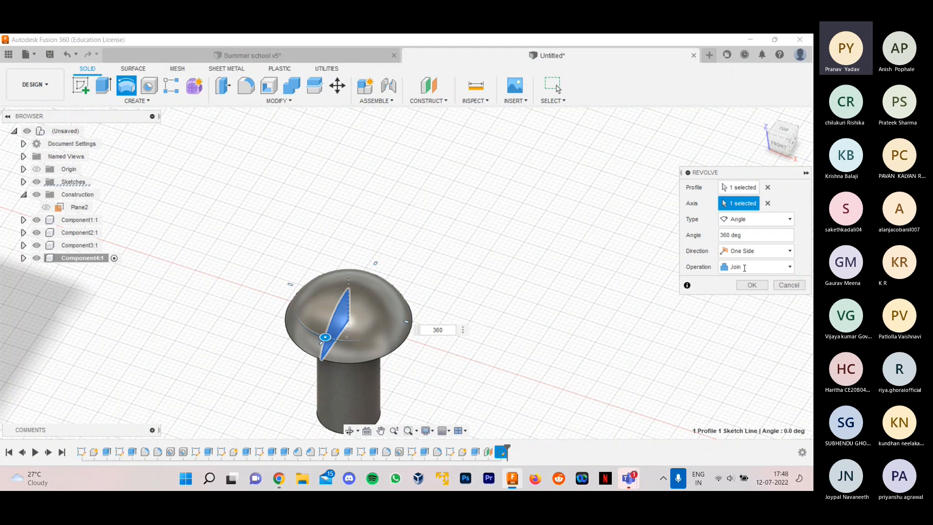
mouse_move(555, 267)
middle_mouse_down("shift")
mouse_move(512, 229)
mouse_move(561, 263)
middle_mouse_up("shift")
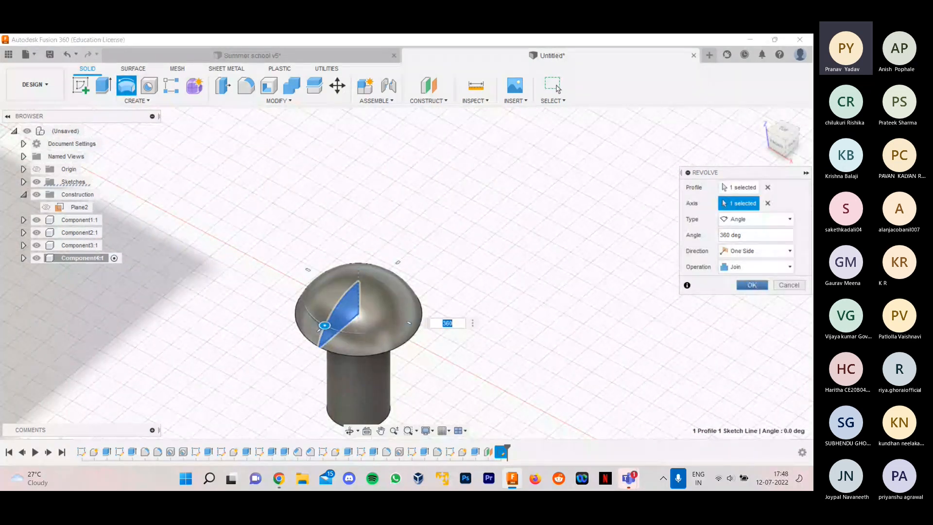
left_click(752, 285)
middle_click_drag(593, 252, 501, 252, "shift")
middle_click_drag(528, 300, 513, 325, "shift")
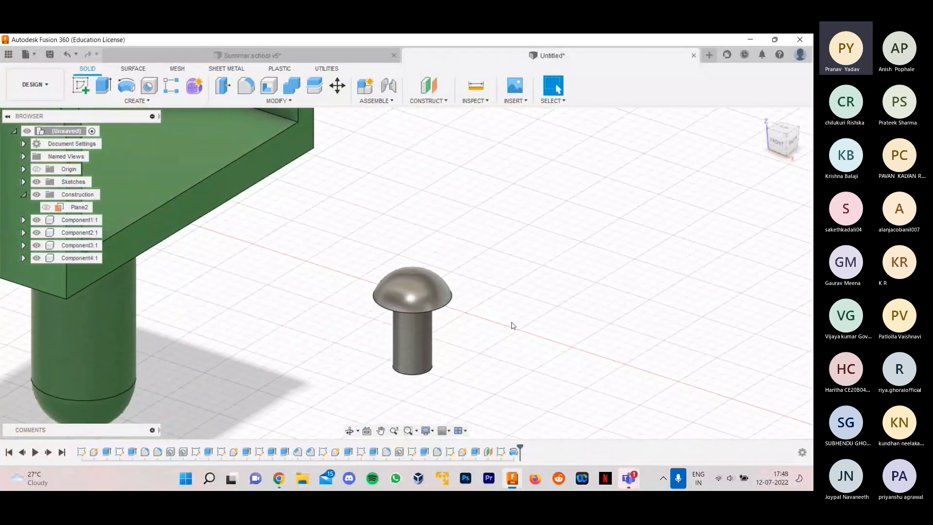
scroll(464, 379, "up", 1)
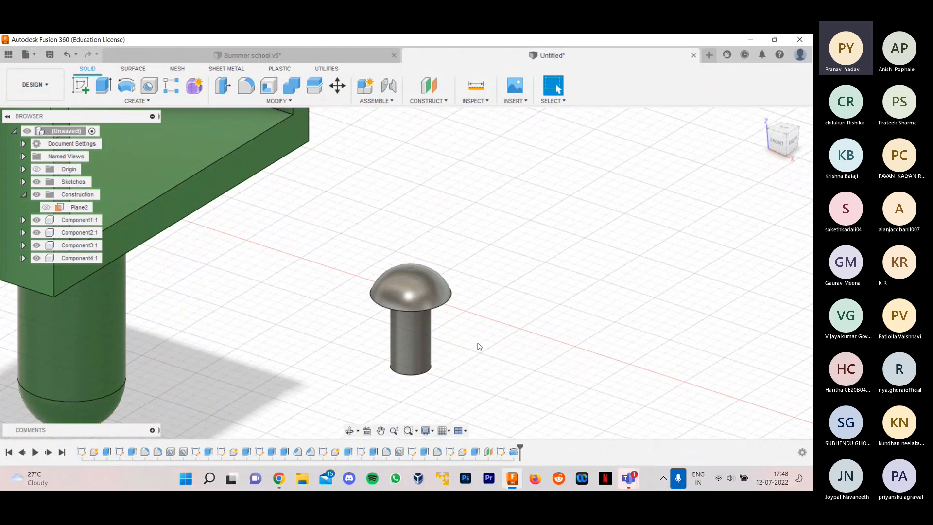
- Examine the finished screw's shank and tip in the Summer school v5 design, and return to the new untitled design
left_click(347, 55)
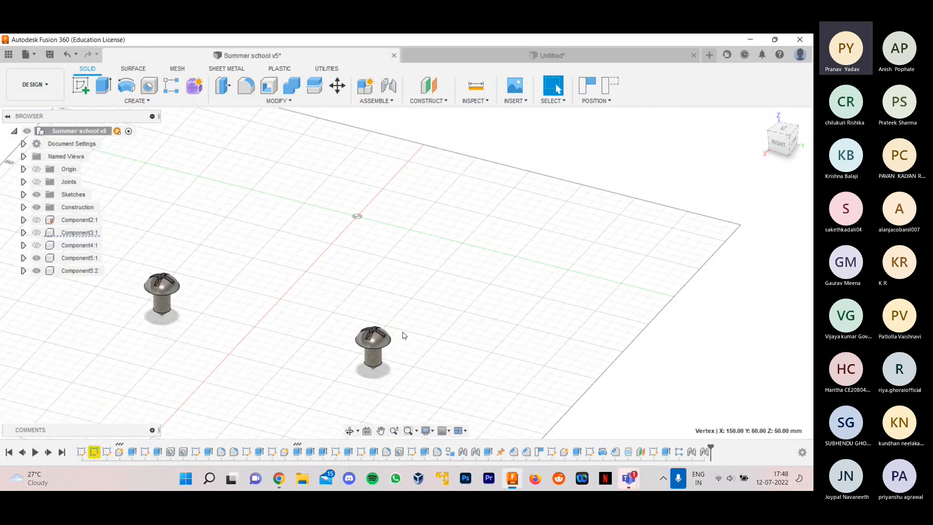
scroll(377, 384, "up", 3)
middle_click_drag(378, 383, 406, 329, "shift")
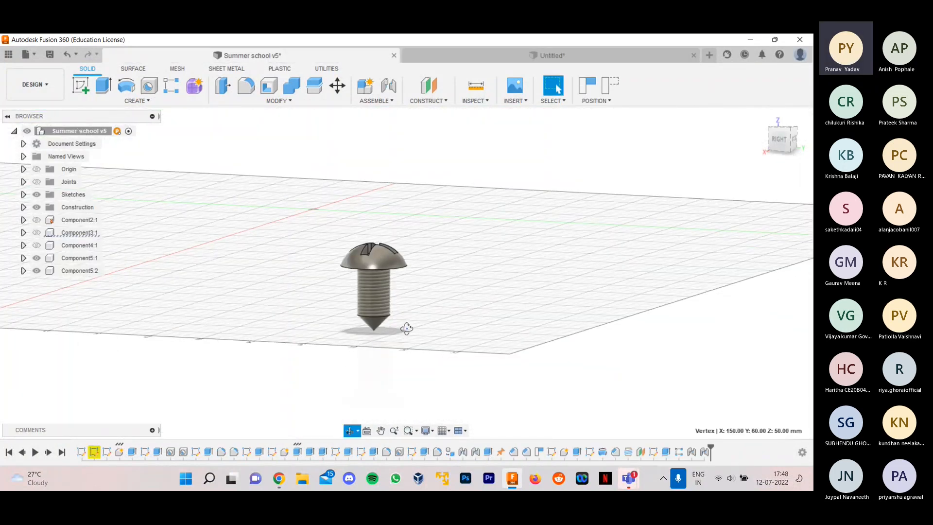
left_click(477, 55)
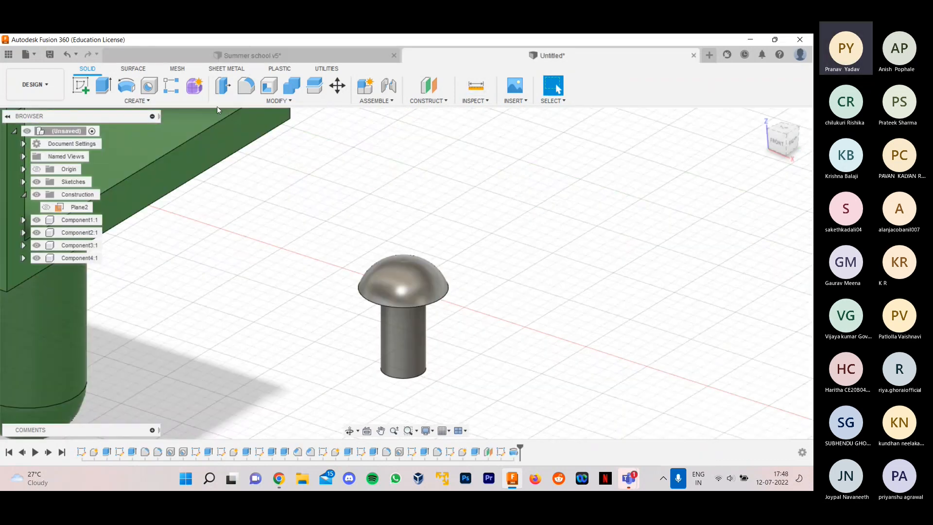
- Chamfer the lower circular edge of the screw's shank with an equal distance large enough to form a pointed tip
left_click(260, 100)
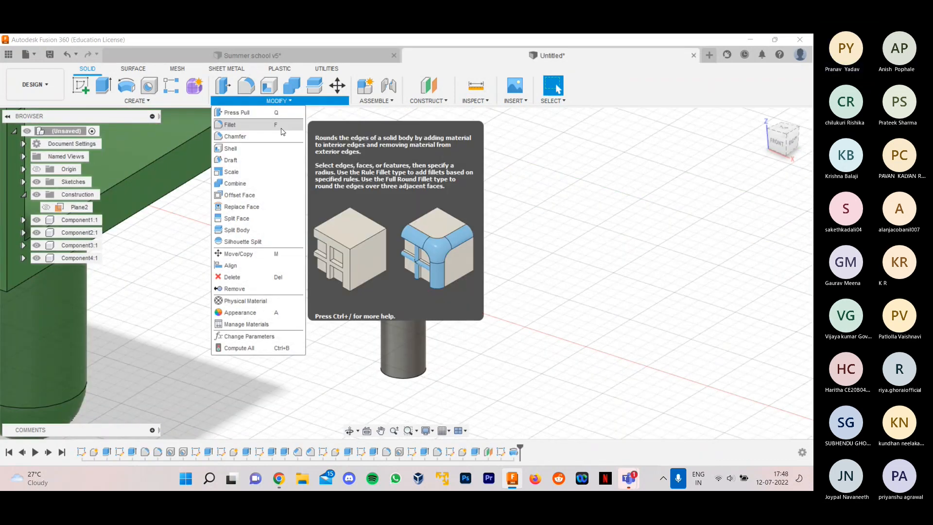
left_click(235, 136)
scroll(420, 383, "up", 3)
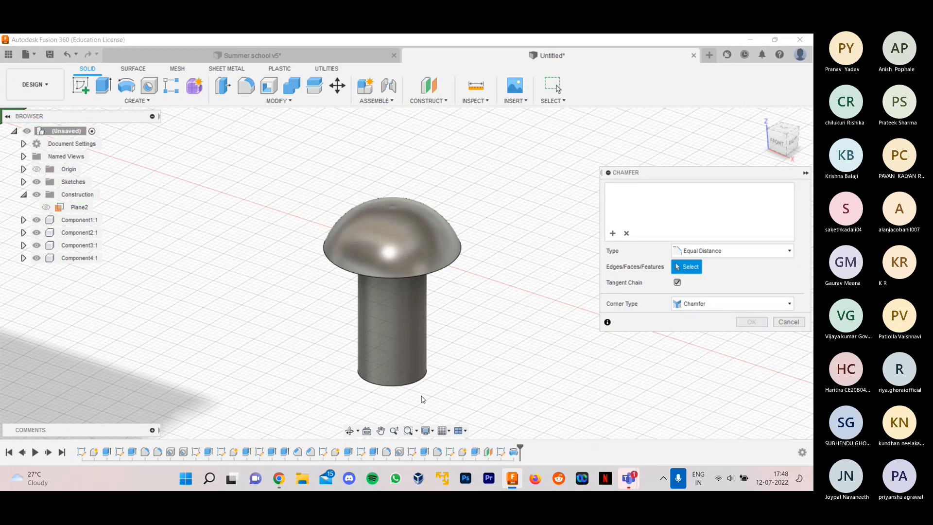
left_click(419, 383)
scroll(417, 381, "up", 2)
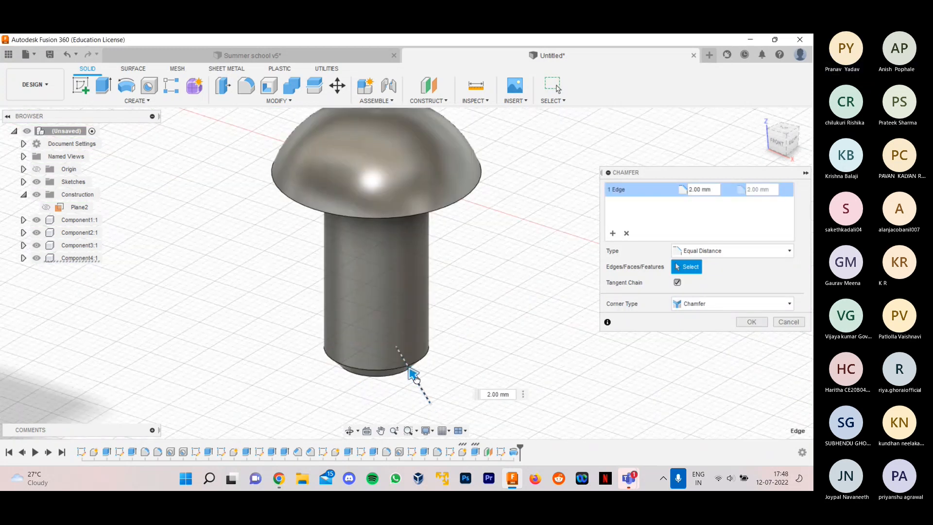
left_click_drag(407, 362, 396, 358)
scroll(403, 357, "up", 4)
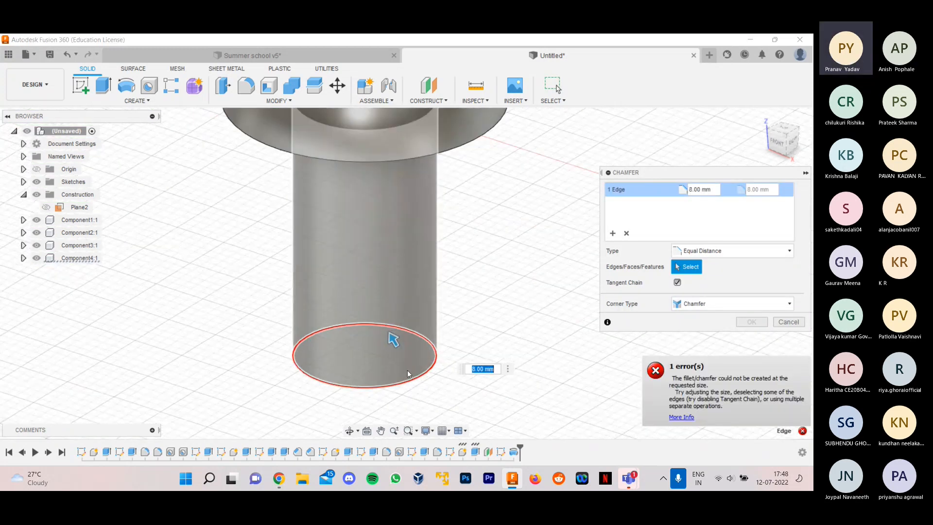
mouse_move(386, 326)
left_mouse_down()
mouse_move(397, 354)
mouse_move(389, 326)
left_mouse_up()
scroll(394, 353, "up", 1)
scroll(388, 325, "up", 3)
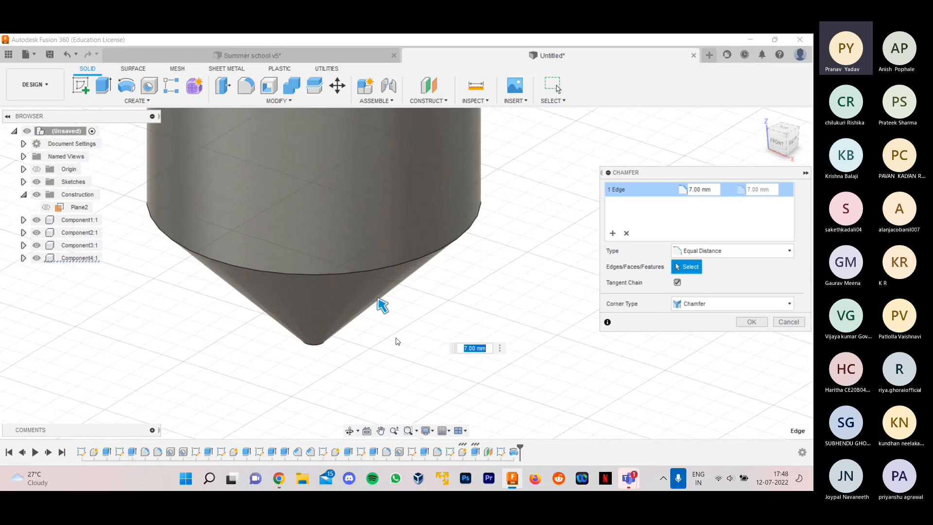
scroll(375, 295, "down", 2)
left_click_drag(374, 296, 380, 370)
key("Return")
scroll(462, 358, "down", 5)
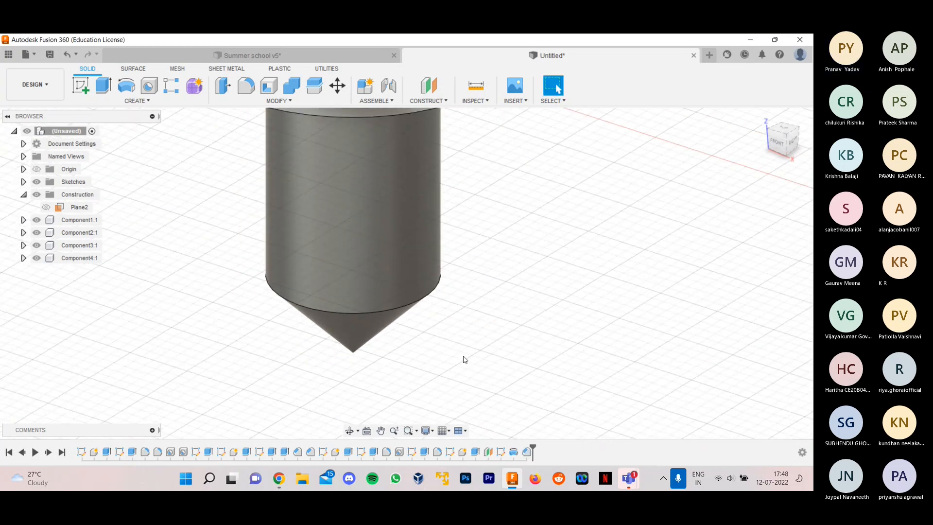
- Examine the pointed screw, compare it with the finished screws in the Summer school v5 design, and return to the untitled design
scroll(462, 357, "down", 4)
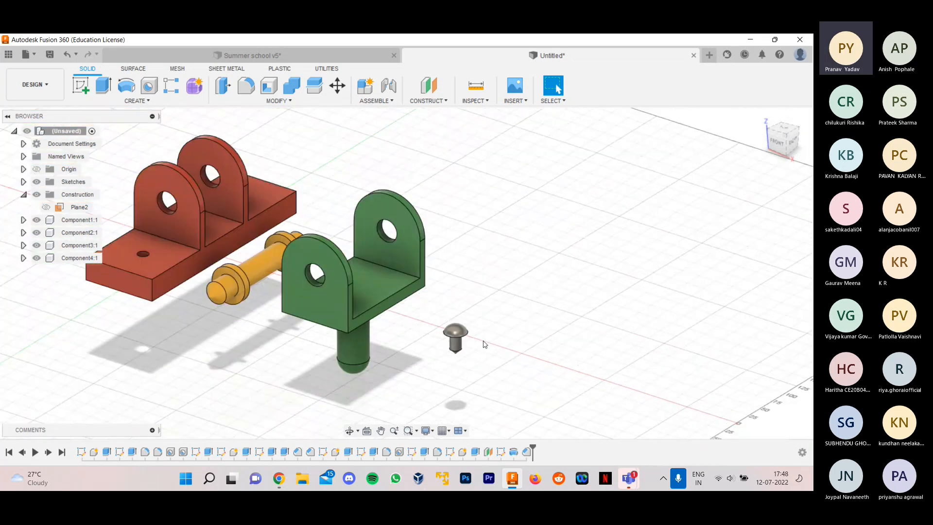
scroll(488, 345, "up", 3)
scroll(492, 344, "up", 2)
middle_click_drag(466, 349, 489, 354, "shift")
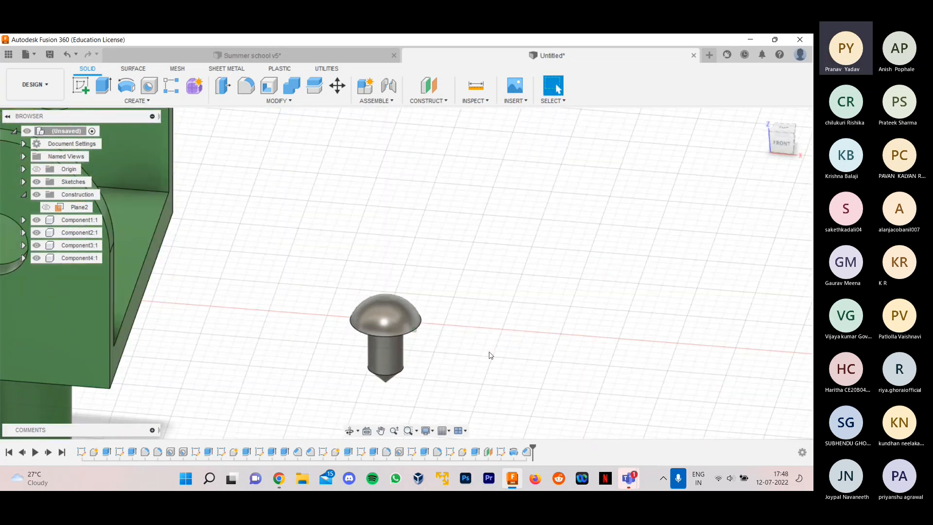
scroll(488, 354, "down", 1)
scroll(441, 353, "down", 3)
scroll(465, 345, "up", 2)
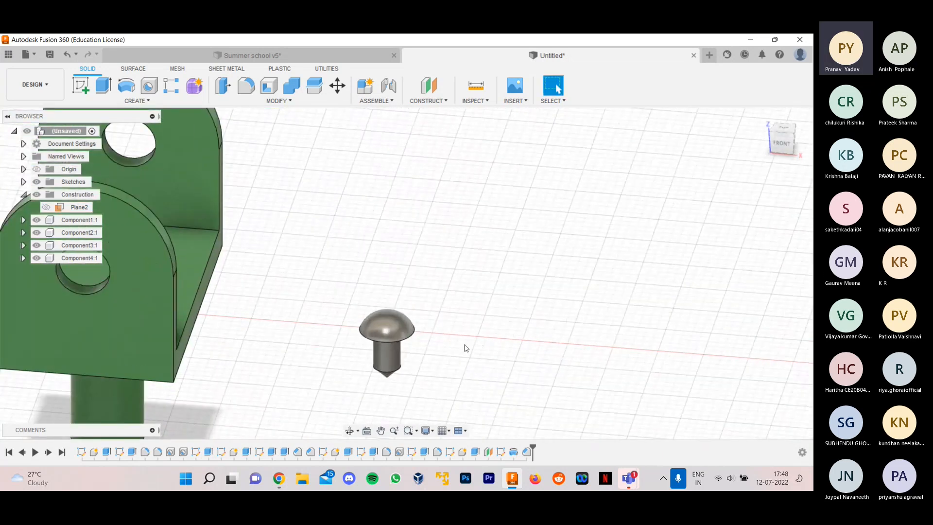
left_click(342, 57)
scroll(443, 298, "down", 2)
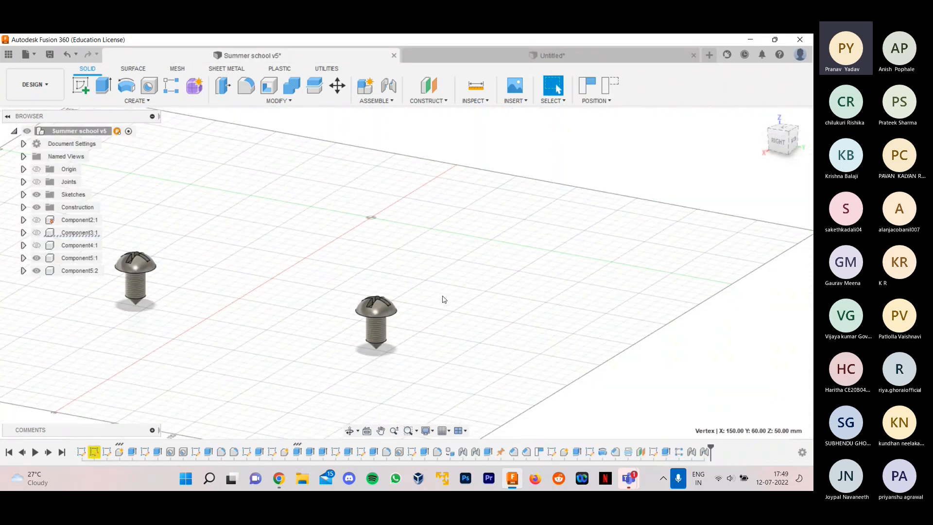
left_click(510, 56)
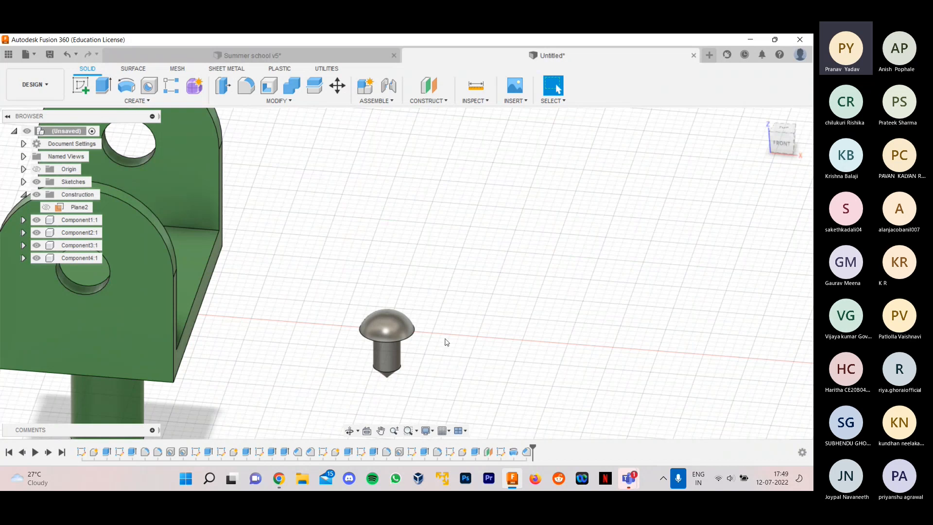
- Create a construction plane offset 50 mm upward from the XY origin plane, above the screw head
scroll(443, 342, "up", 2)
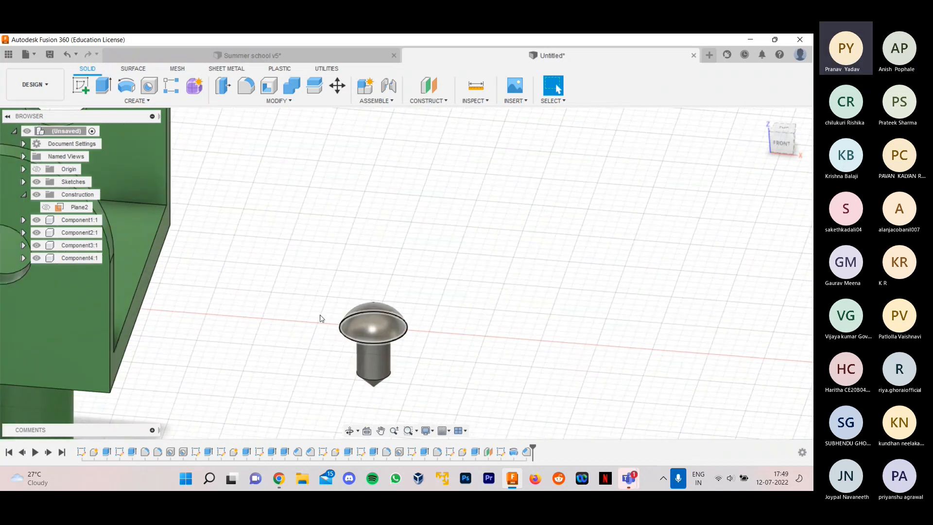
left_click(781, 142)
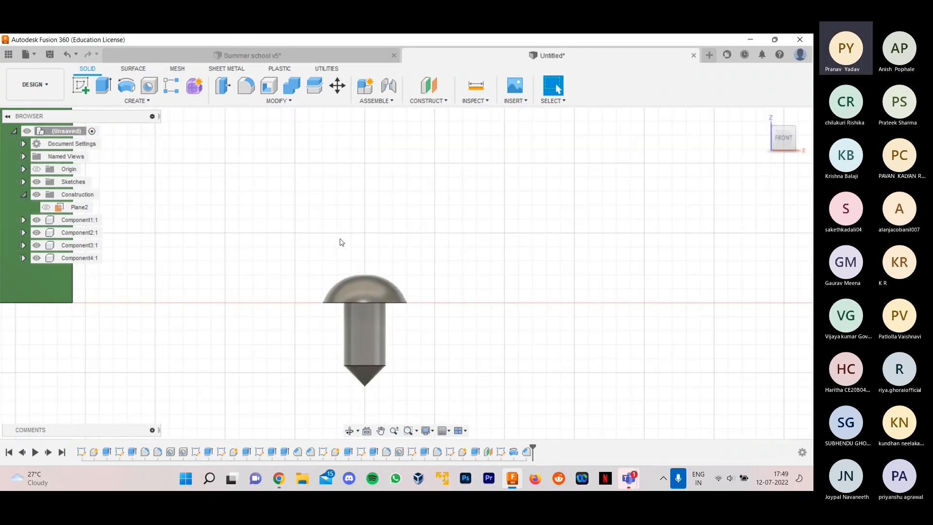
middle_click_drag(511, 242, 470, 316)
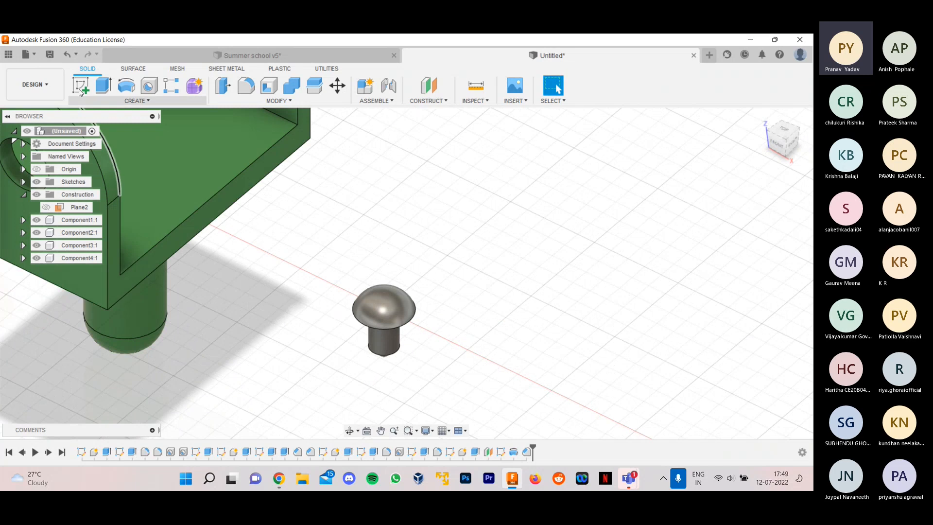
left_click(434, 96)
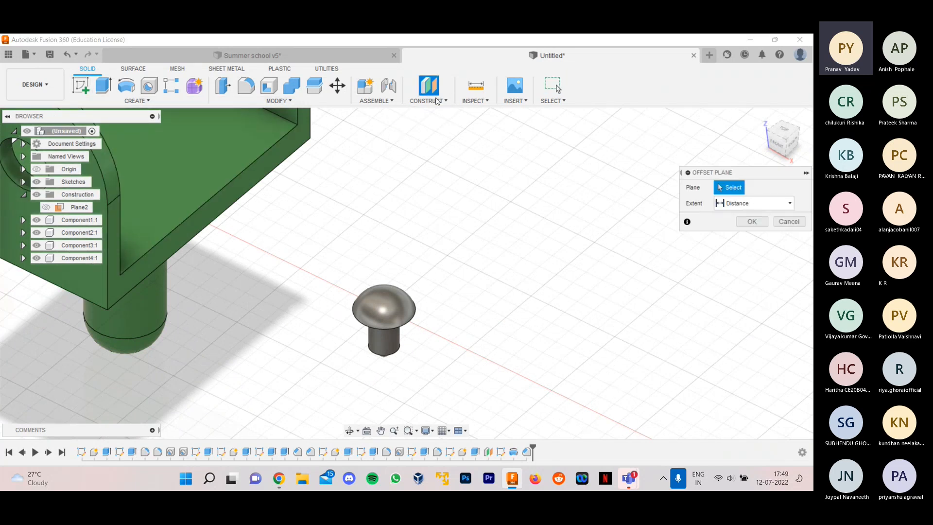
scroll(481, 330, "down", 5)
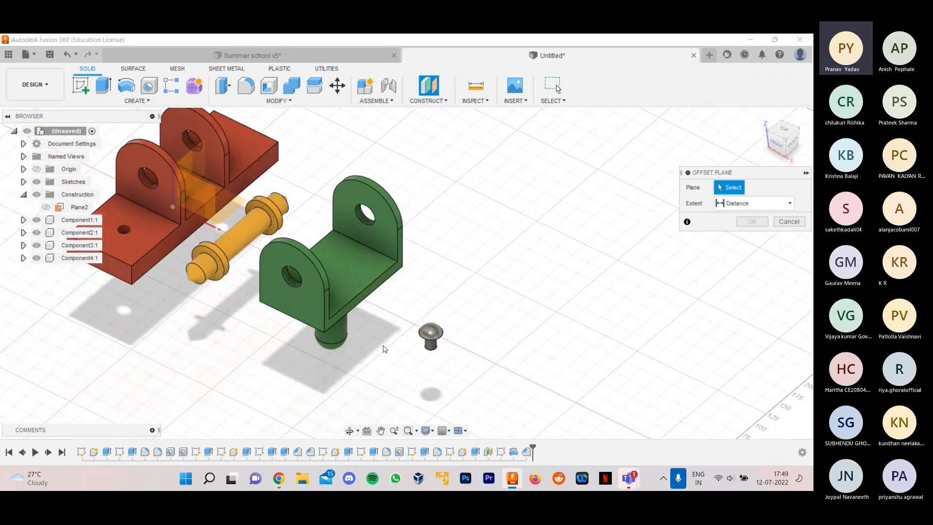
left_click(232, 207)
left_click(775, 148)
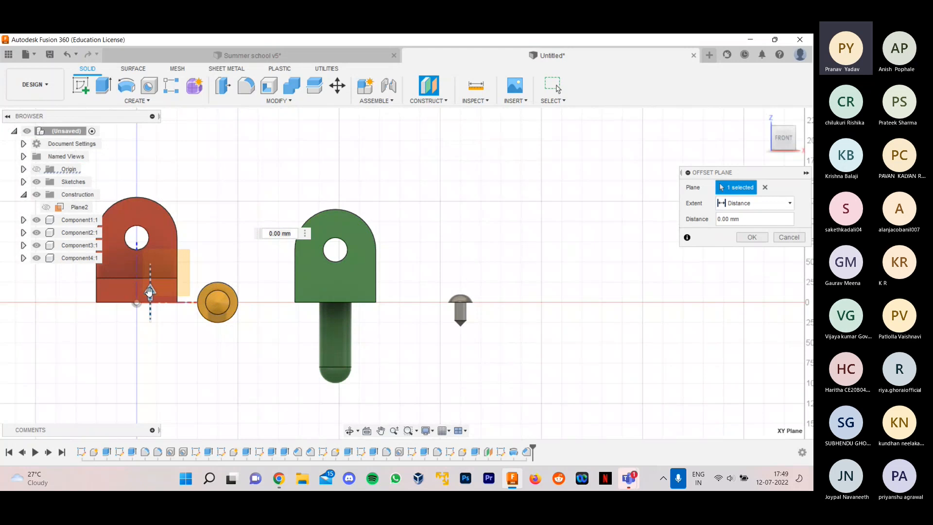
left_click_drag(149, 290, 156, 263)
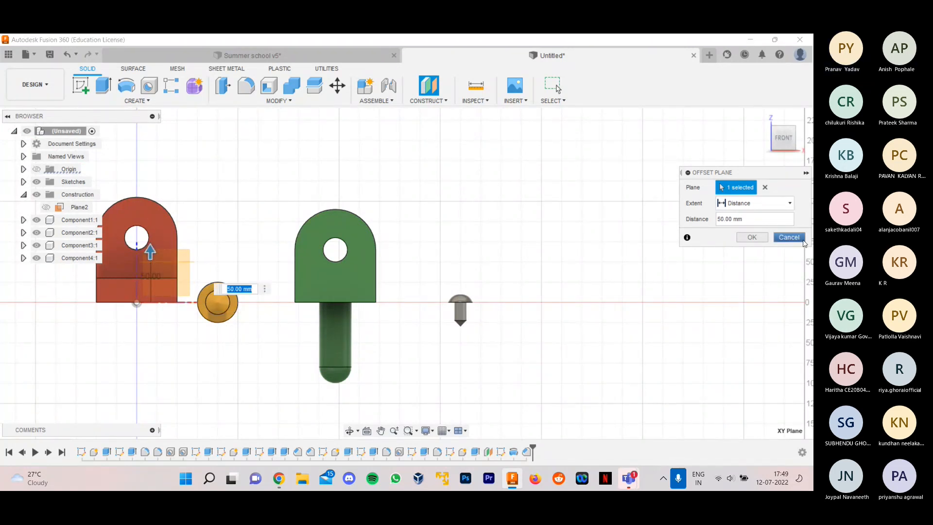
left_click(752, 237)
- Start a new sketch on the construction plane offset above the screw head
middle_click_drag(541, 225, 505, 266, "shift")
scroll(259, 181, "up", 2)
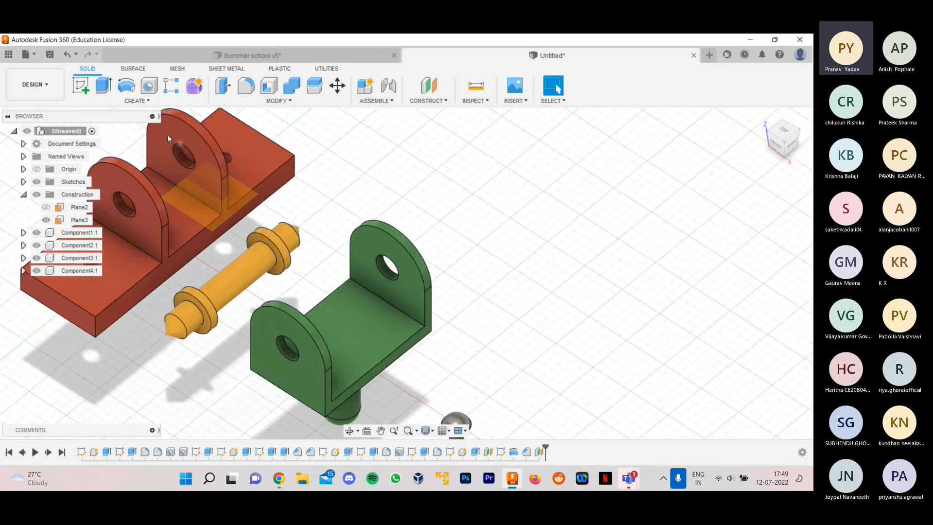
left_click(81, 86)
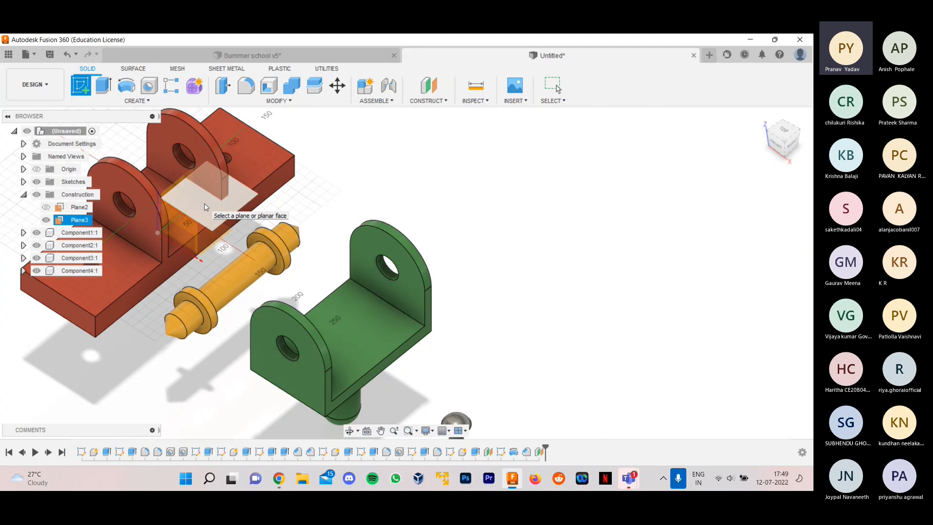
left_click(204, 203)
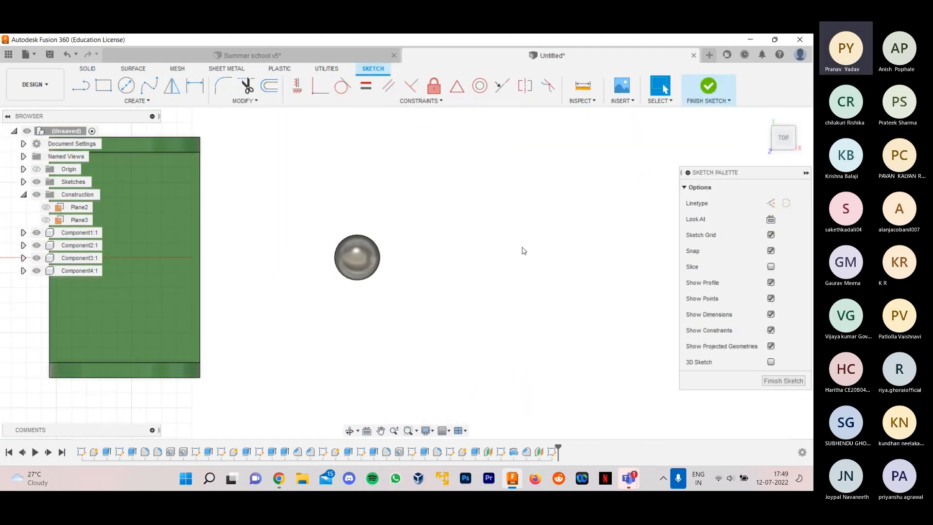
- Sketch a center rectangle about 4 mm wide and 24 mm long, centred on the domed screw head
left_click(104, 85)
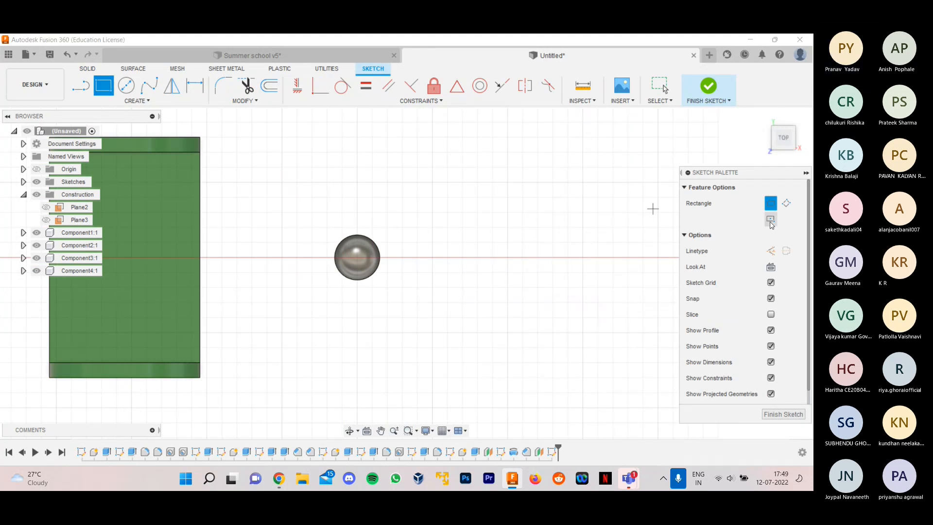
left_click(770, 219)
scroll(408, 285, "up", 5)
left_click(300, 231)
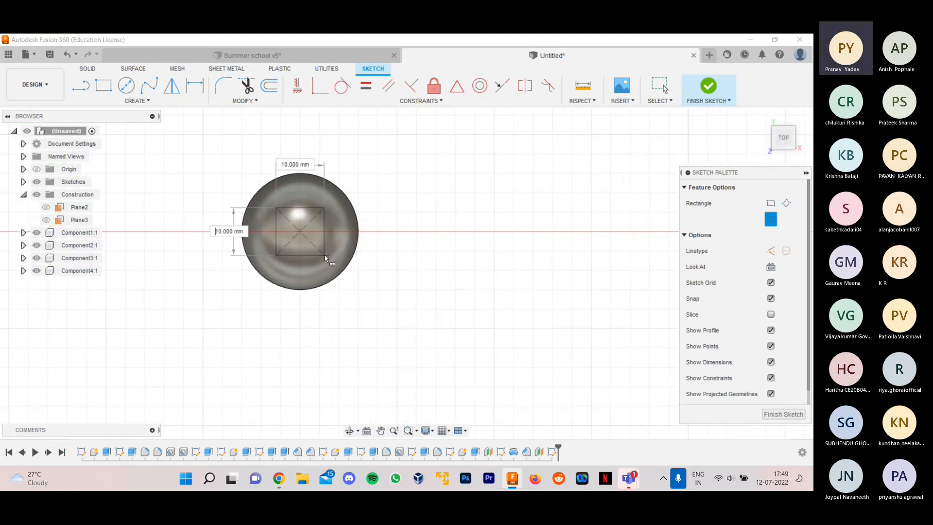
scroll(313, 263, "up", 4)
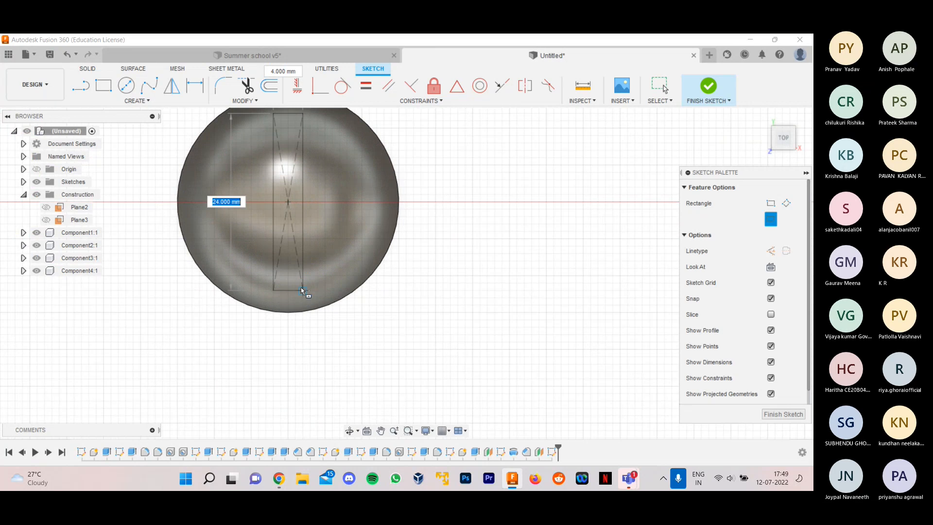
scroll(301, 288, "down", 3)
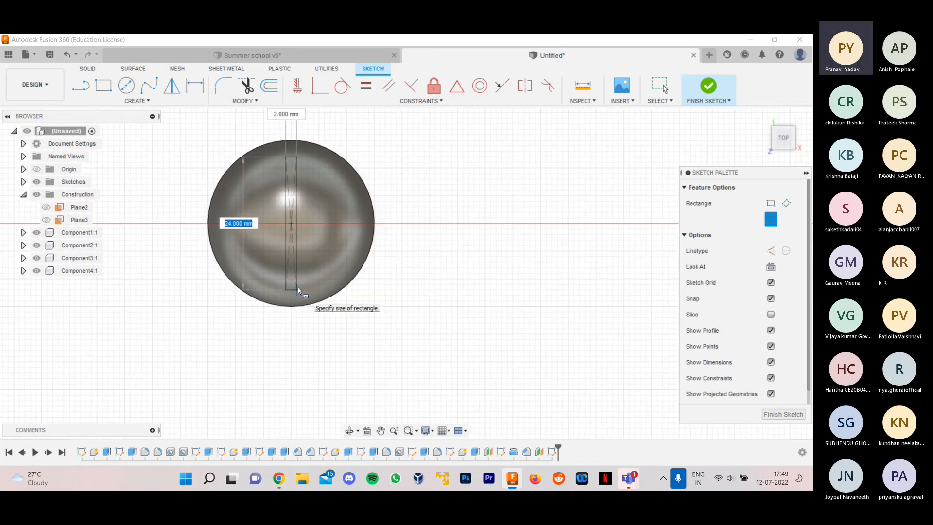
scroll(298, 287, "up", 2)
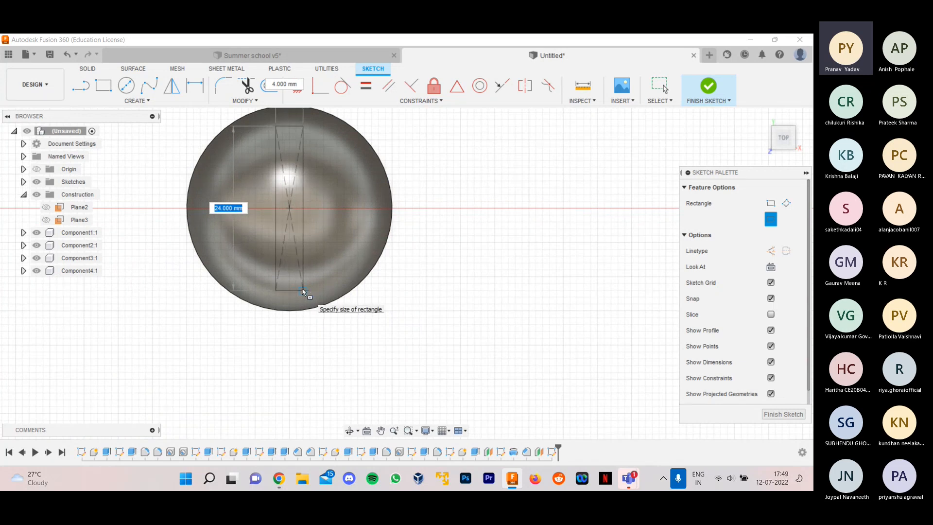
scroll(302, 288, "up", 2)
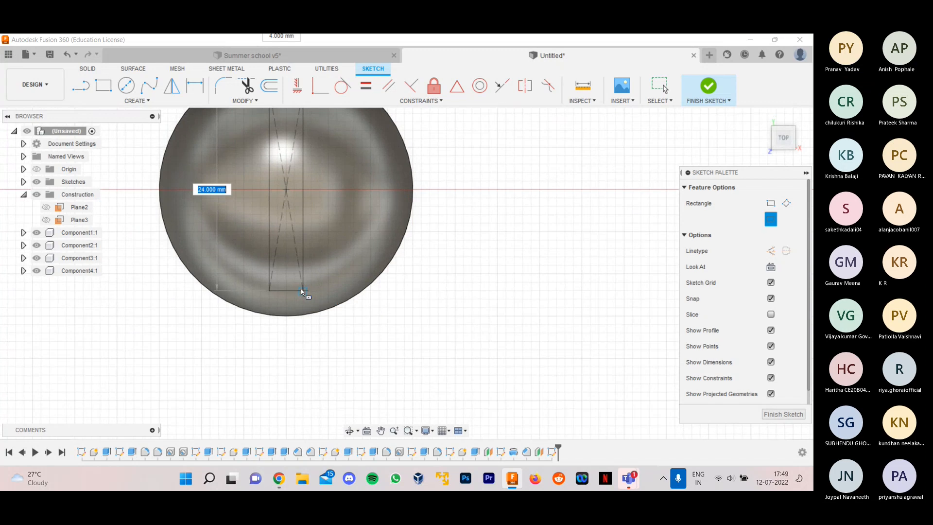
scroll(301, 289, "up", 3)
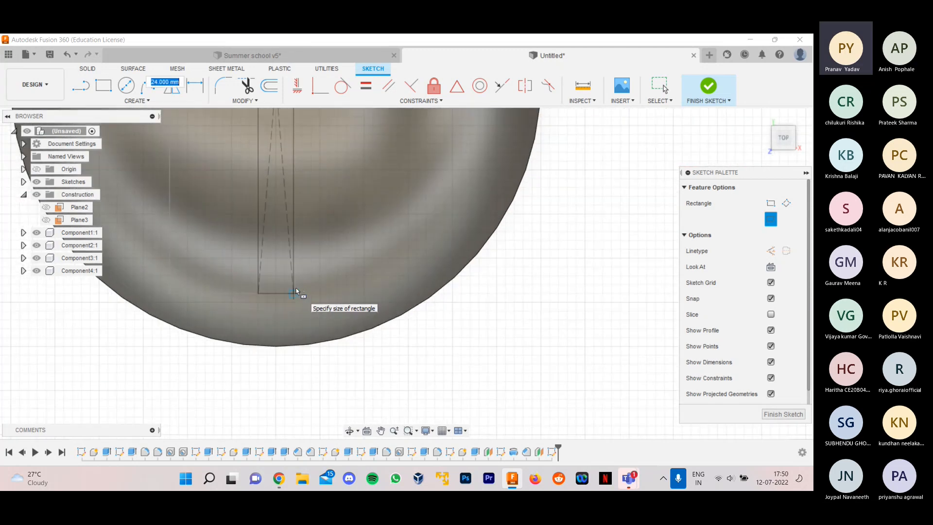
scroll(300, 291, "down", 3)
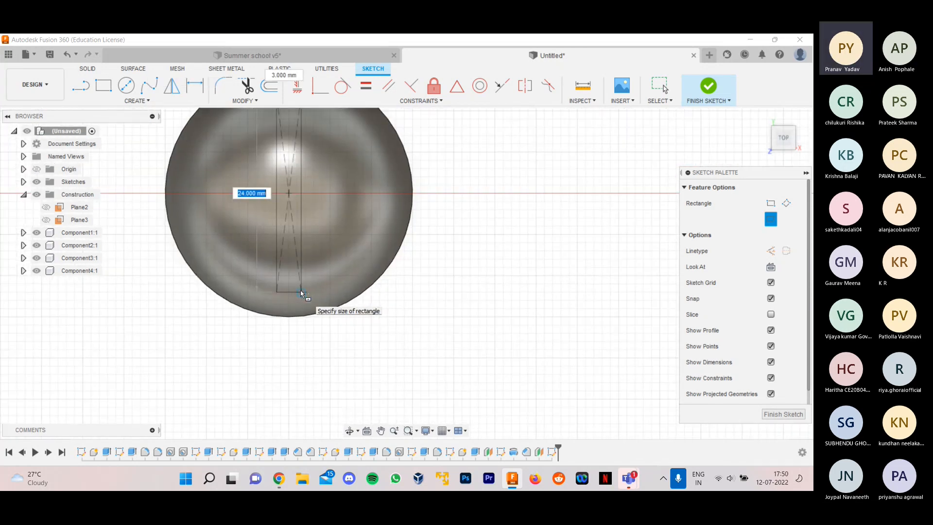
scroll(301, 291, "up", 2)
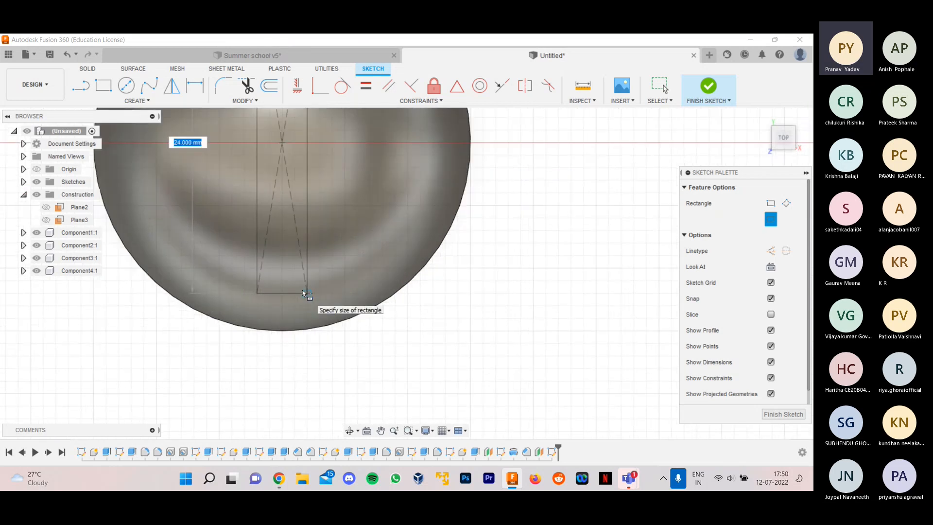
scroll(301, 291, "up", 1)
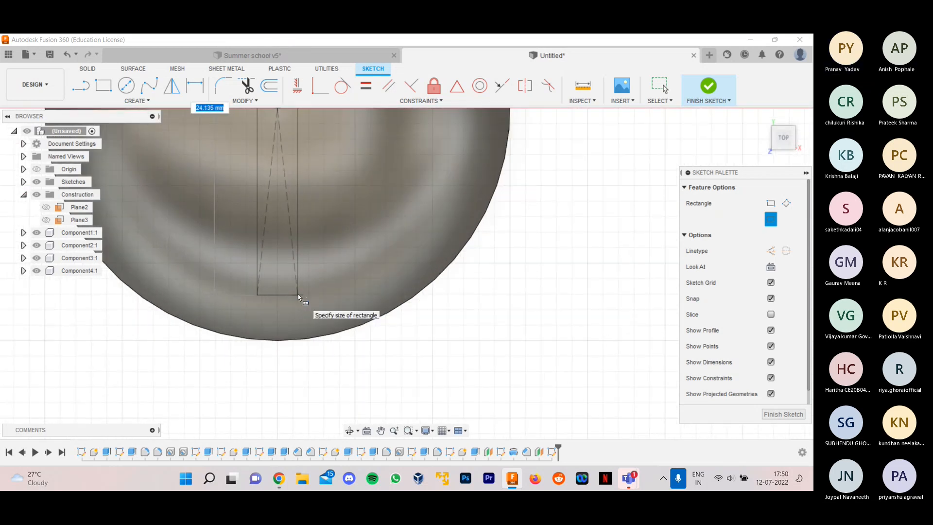
scroll(307, 295, "down", 1)
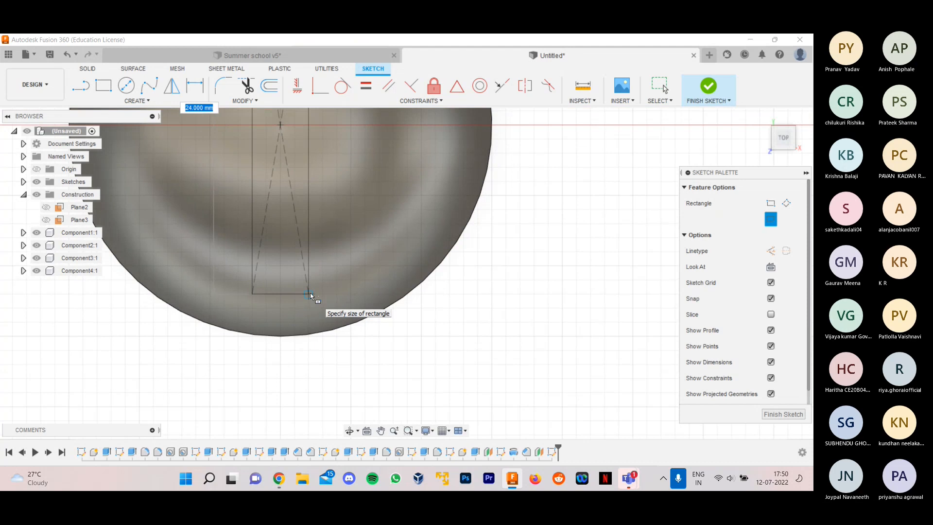
scroll(311, 295, "down", 3)
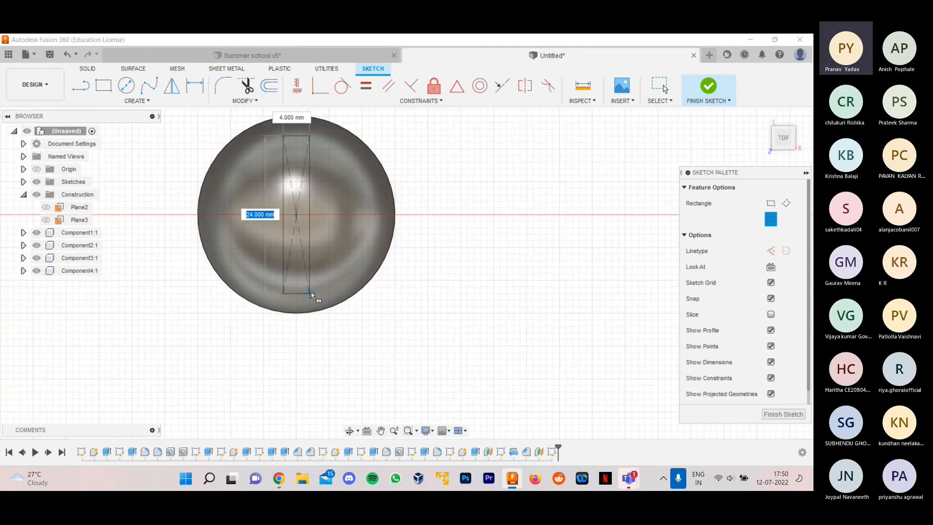
left_click(312, 290)
scroll(312, 290, "down", 2)
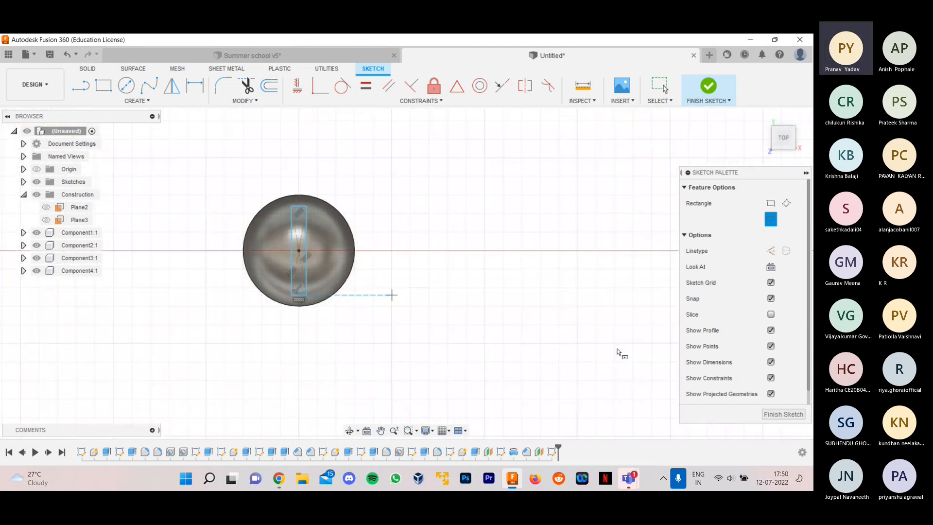
scroll(305, 258, "up", 2)
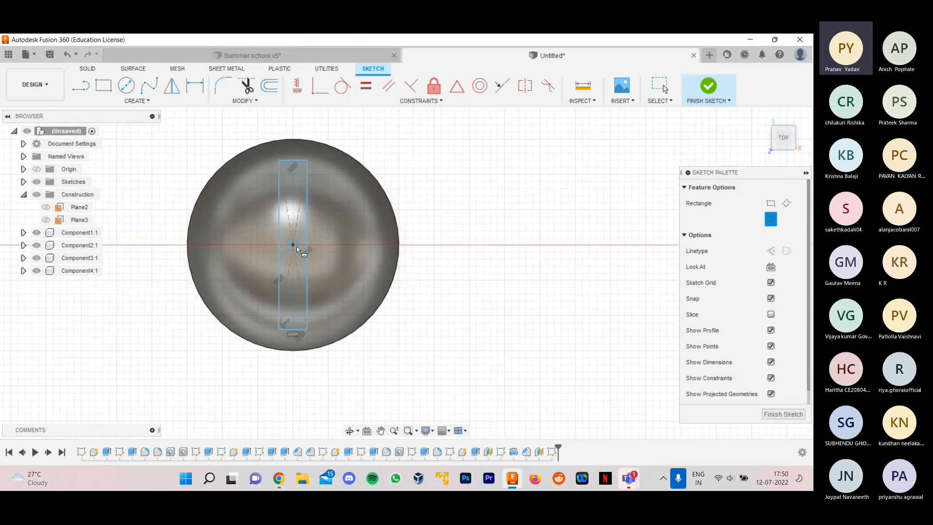
- Sketch a second center rectangle about 24 mm wide and 4 mm high, crossing the first at its centre, and finish the sketch
left_click(294, 245)
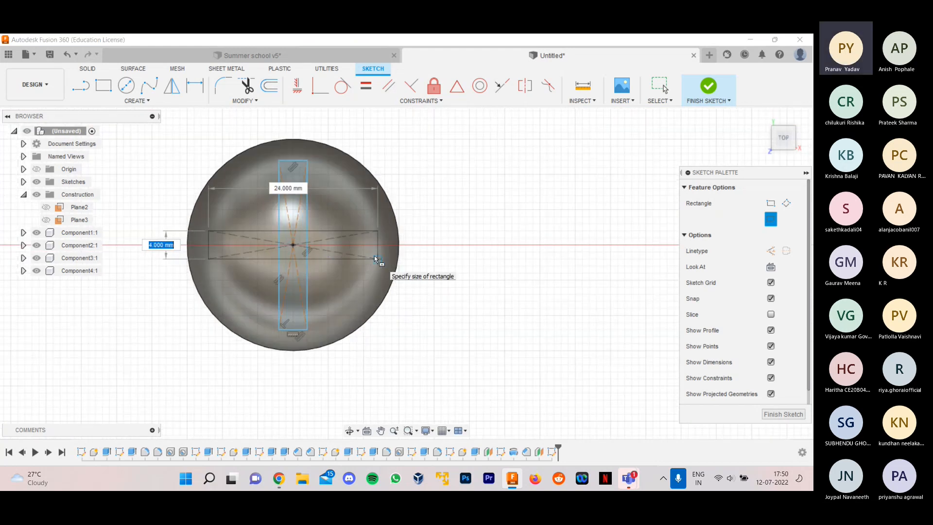
left_click(374, 255)
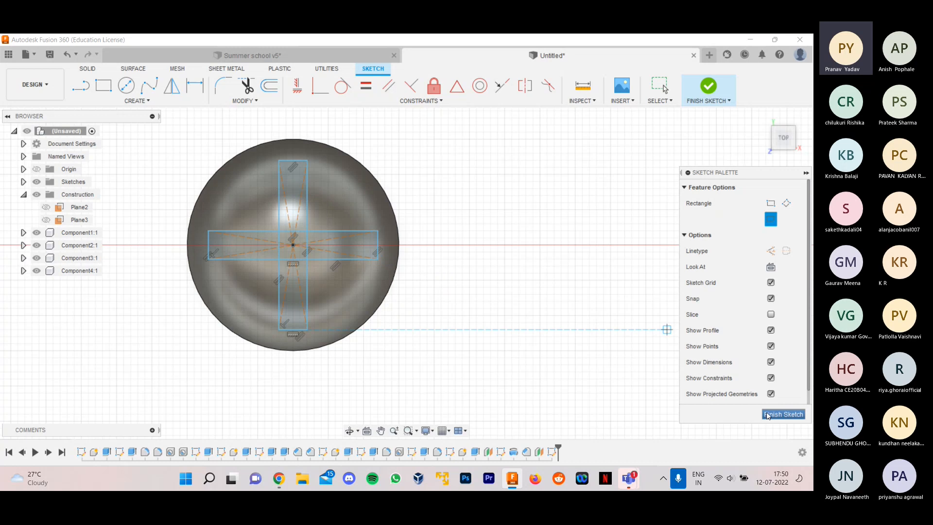
left_click(783, 413)
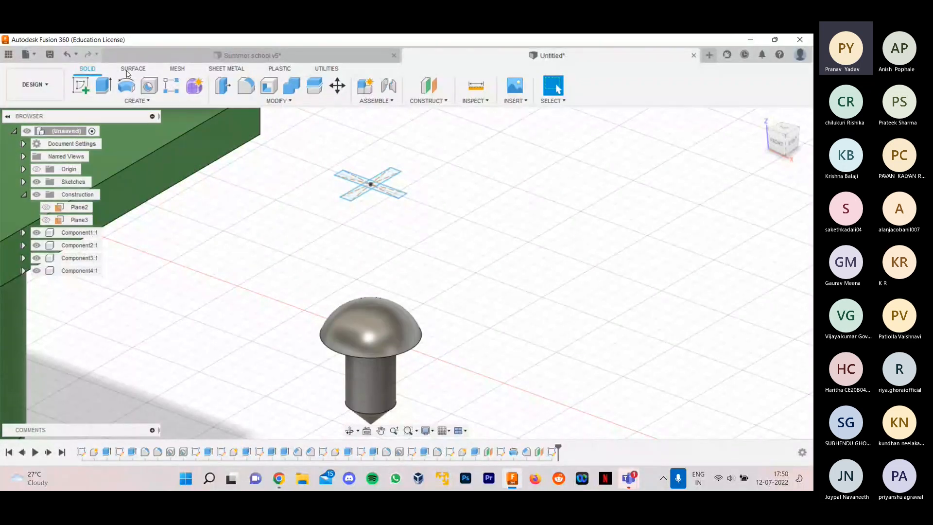
- Extrude all five profiles of the cross sketch 40 mm down into the screw head as a cut
left_click(103, 85)
left_click(384, 176)
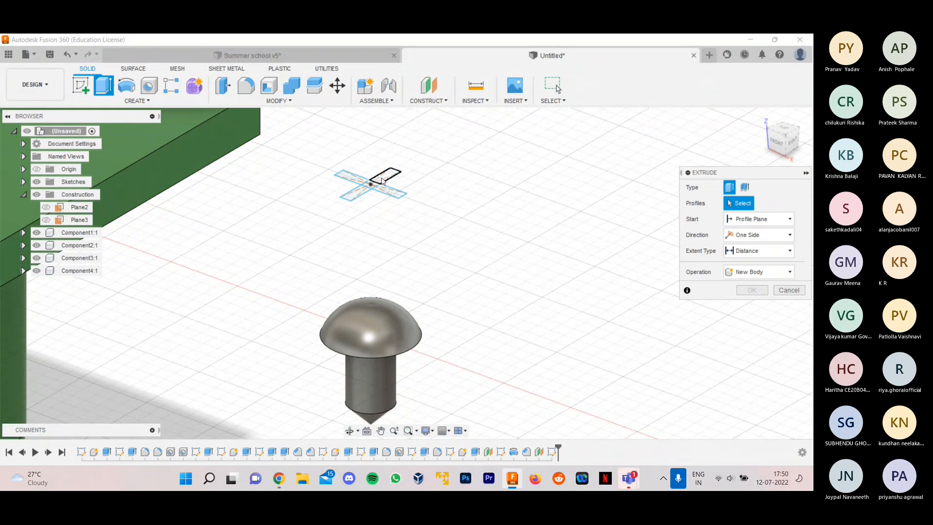
left_click(353, 182)
left_click(361, 193)
left_click(371, 187)
left_click(386, 196)
left_click_drag(371, 180, 386, 311)
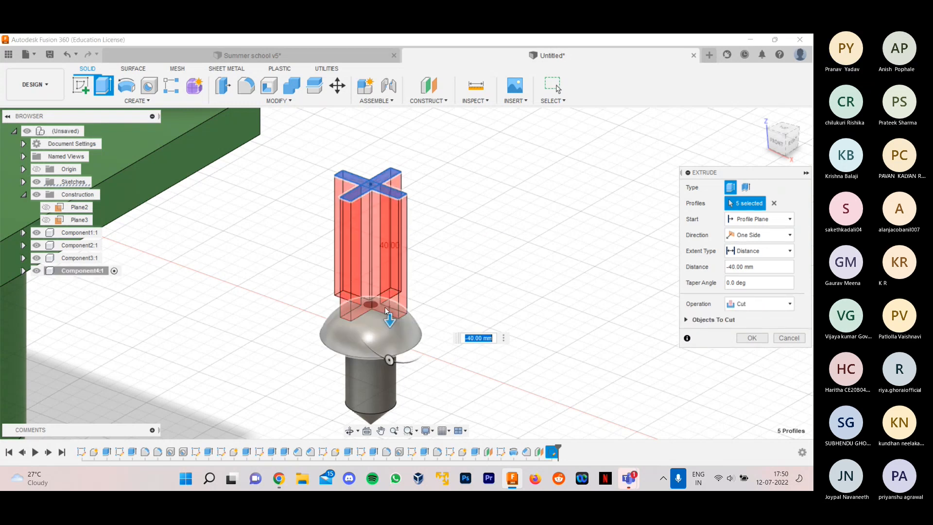
- Deepen the cross-shaped cut in the domed screw head to 47 mm and accept the extrusion
scroll(386, 309, "up", 3)
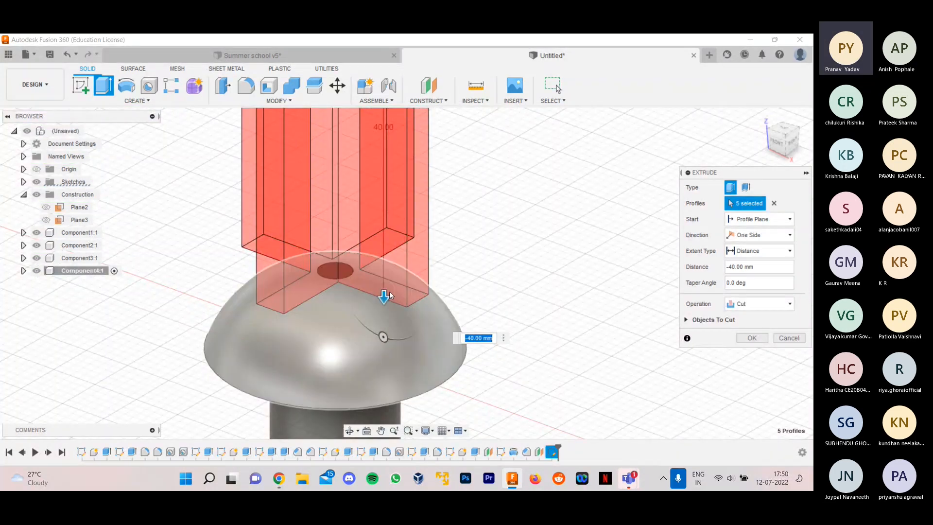
left_click_drag(389, 294, 363, 343)
middle_click_drag(387, 384, 520, 292, "shift")
scroll(437, 341, "up", 4)
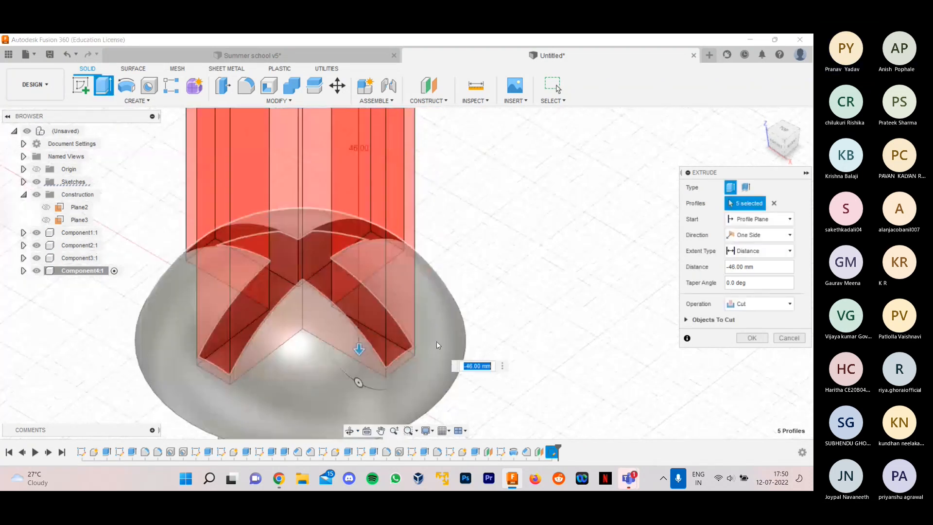
left_click_drag(353, 348, 355, 358)
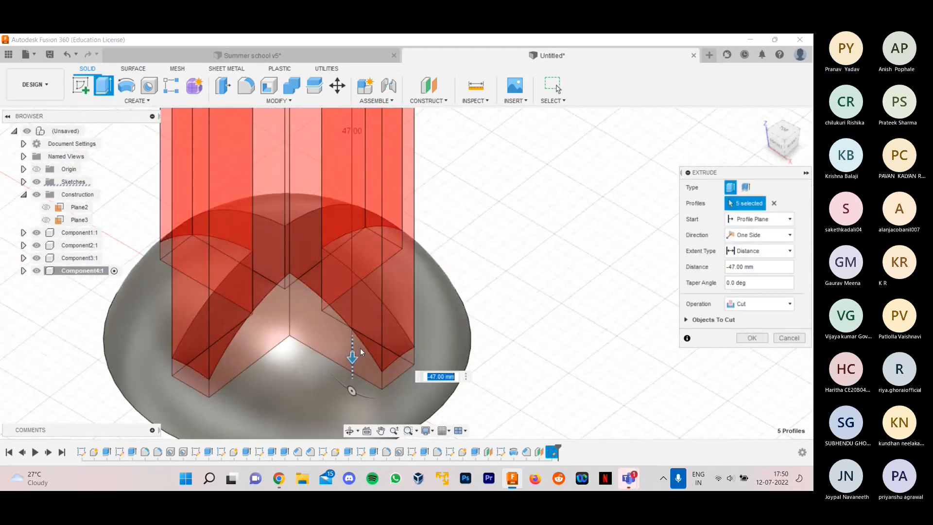
scroll(363, 348, "down", 2)
scroll(363, 335, "down", 2)
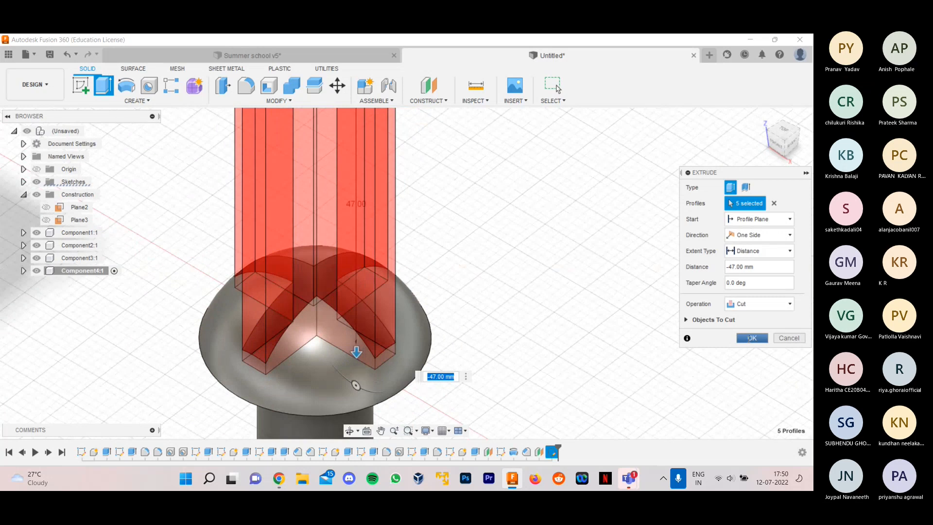
left_click(752, 338)
middle_click_drag(564, 318, 432, 317, "shift")
scroll(551, 303, "down", 6)
scroll(432, 317, "down", 2)
scroll(581, 323, "up", 5)
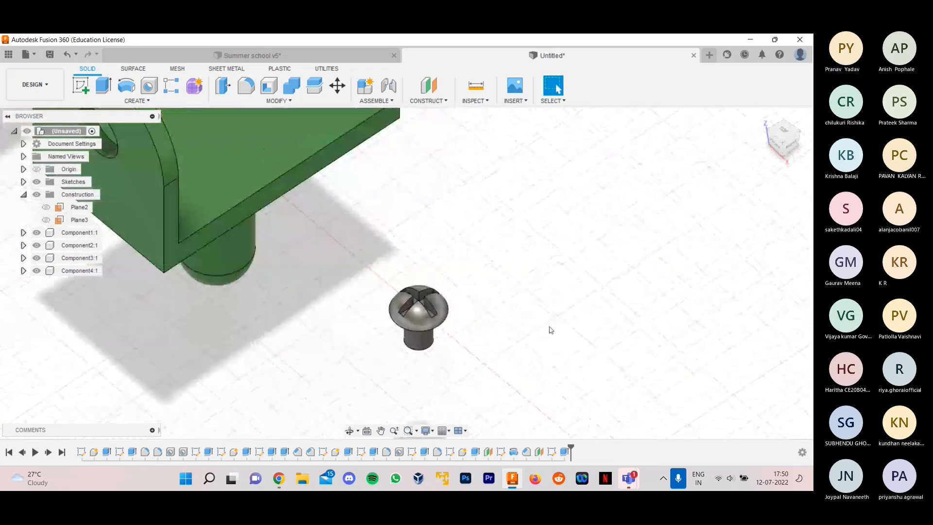
- Add a full-length, right-hand ISO Metric M15x1.5 cosmetic thread to the screw's cylindrical shank
middle_click_drag(514, 335, 437, 377, "shift")
scroll(408, 370, "up", 3)
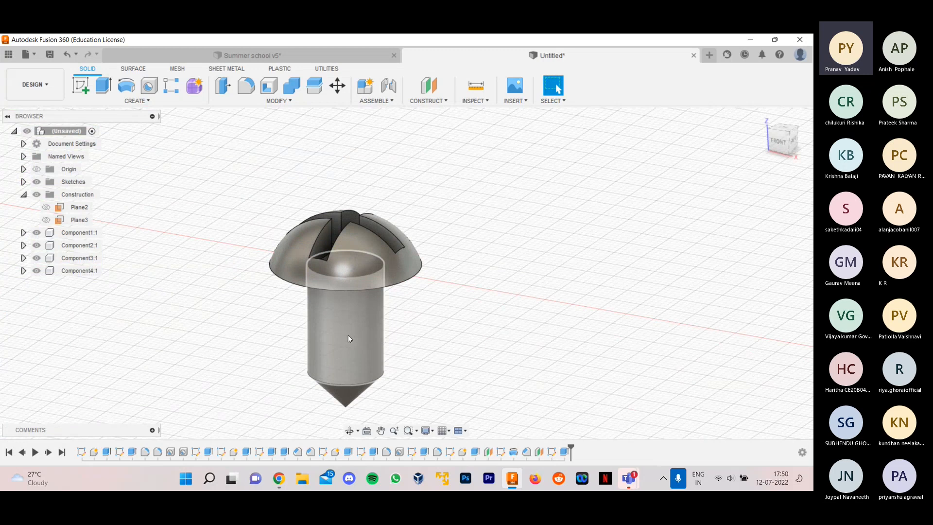
left_click(138, 102)
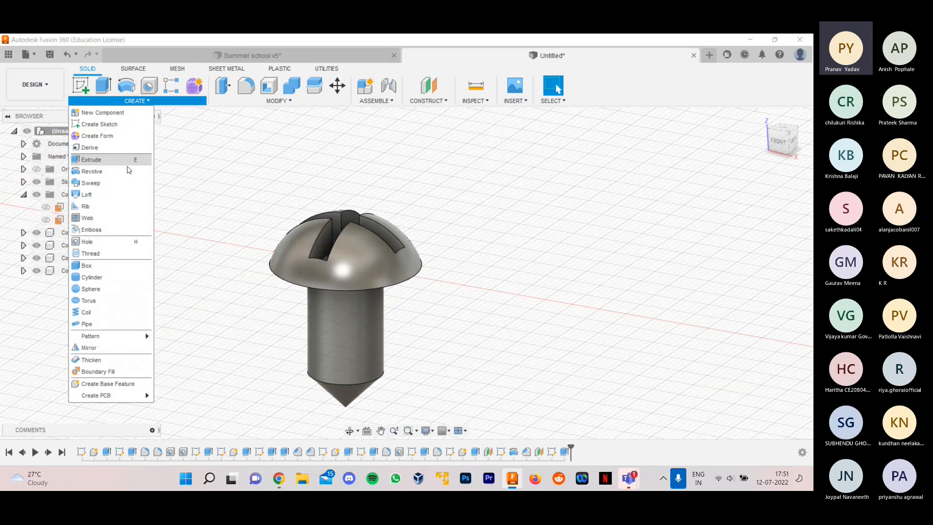
left_click(123, 250)
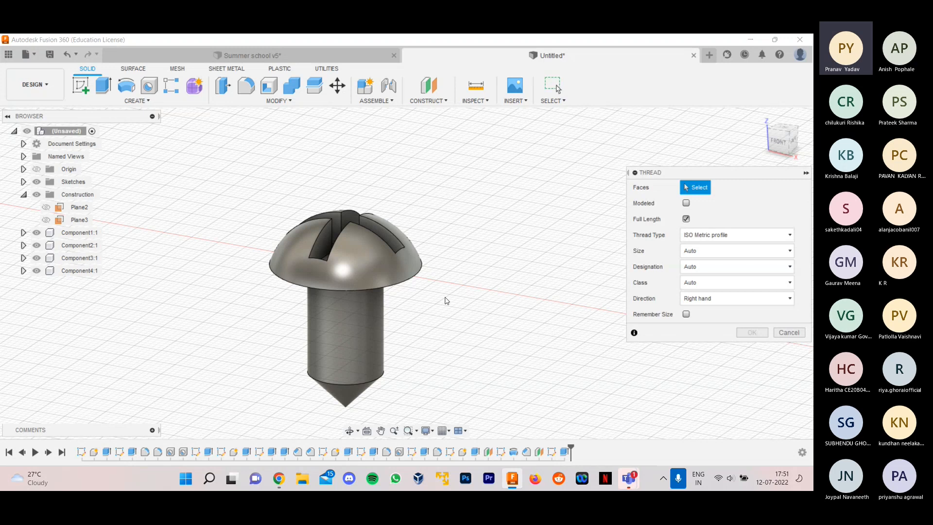
left_click(360, 337)
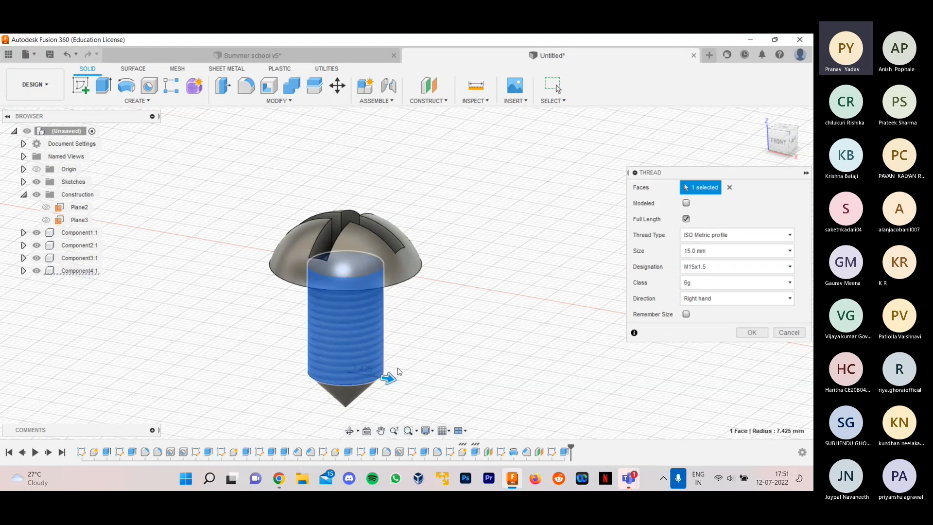
scroll(401, 379, "up", 2)
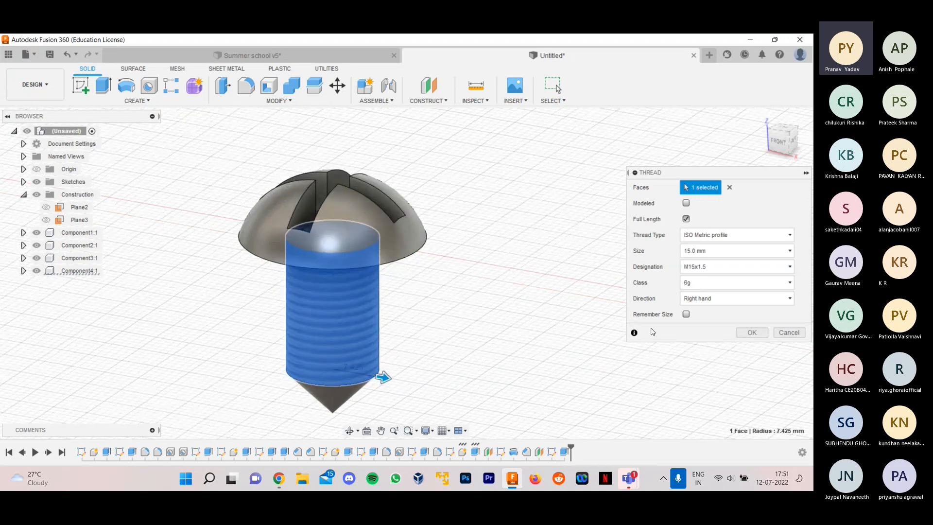
left_click(748, 333)
- Examine the threaded screw beside the other parts, check the screw pair in the Summer school v5 design, and return to the untitled design
middle_click_drag(495, 298, 541, 279, "shift")
scroll(464, 325, "down", 5)
middle_click_drag(468, 323, 552, 277, "shift")
scroll(443, 280, "down", 5)
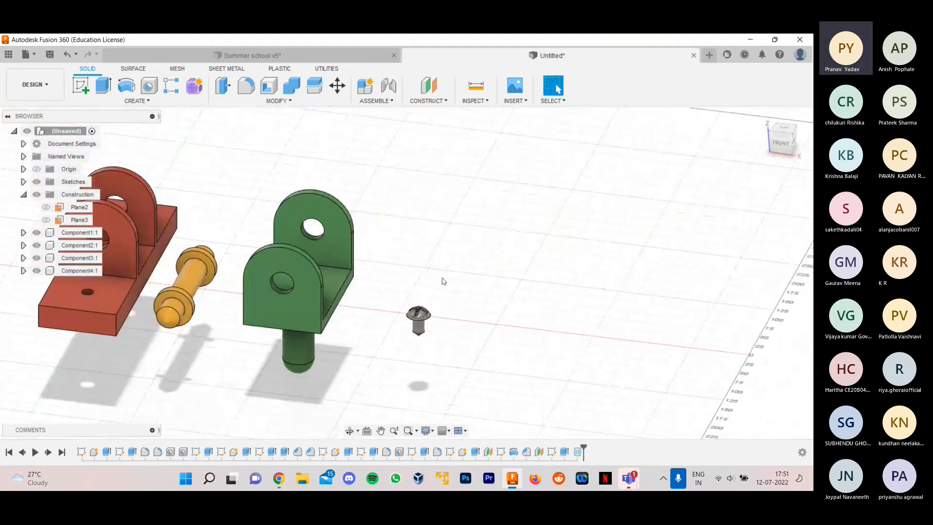
left_click(280, 56)
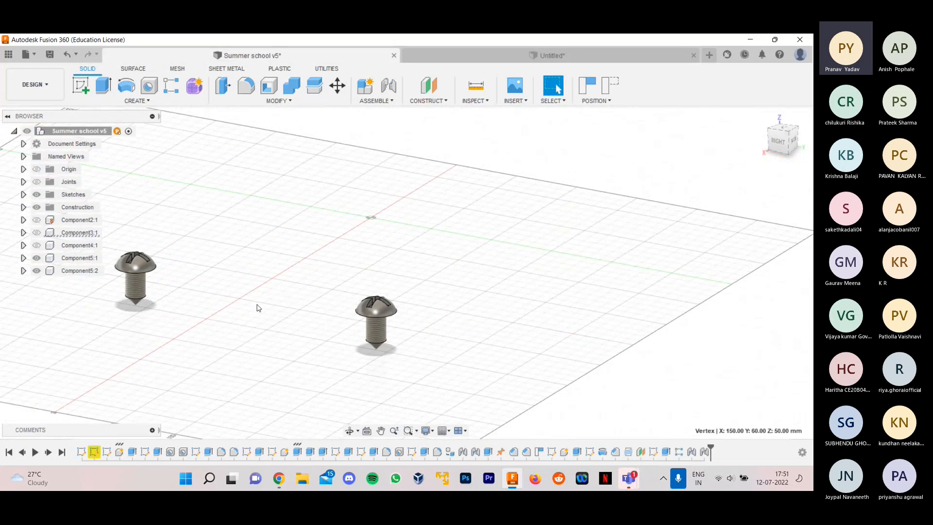
middle_click_drag(258, 308, 334, 305, "shift")
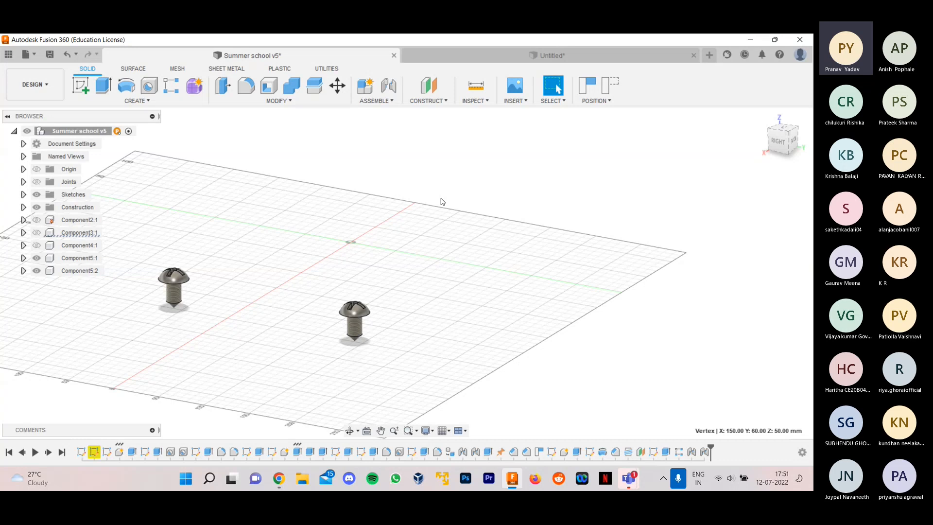
scroll(440, 202, "up", 3)
left_click(549, 55)
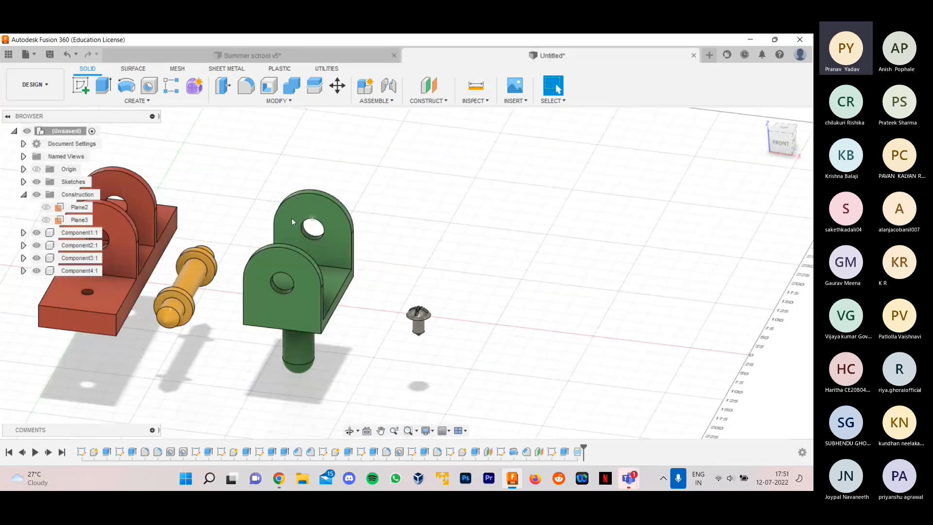
- Set up a rectangular pattern of the screw component along the Y axis with a 170 mm extent
left_click(173, 91)
left_click(735, 187)
left_click(738, 226)
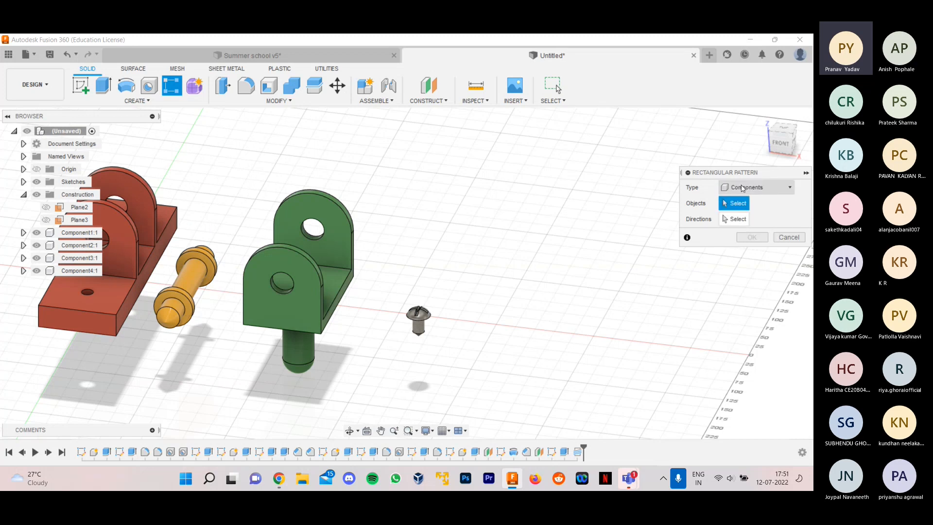
left_click(418, 318)
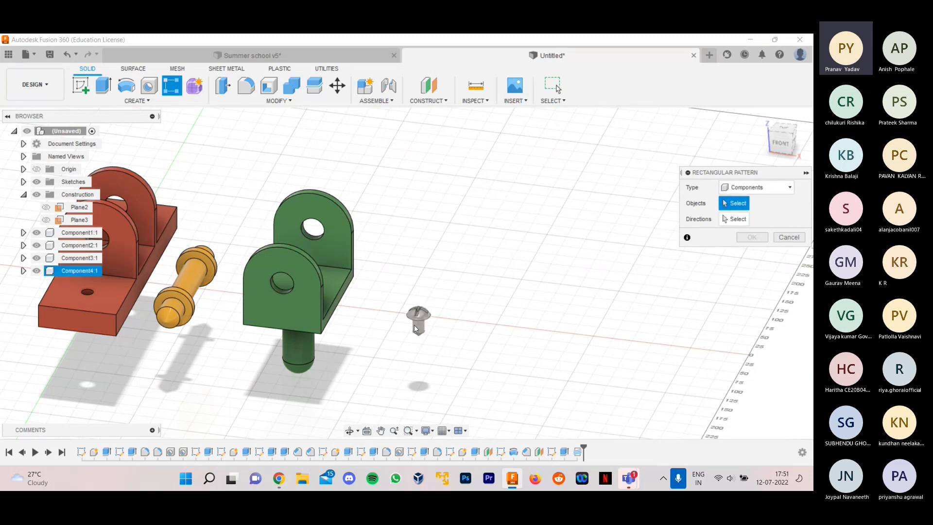
scroll(415, 323, "up", 4)
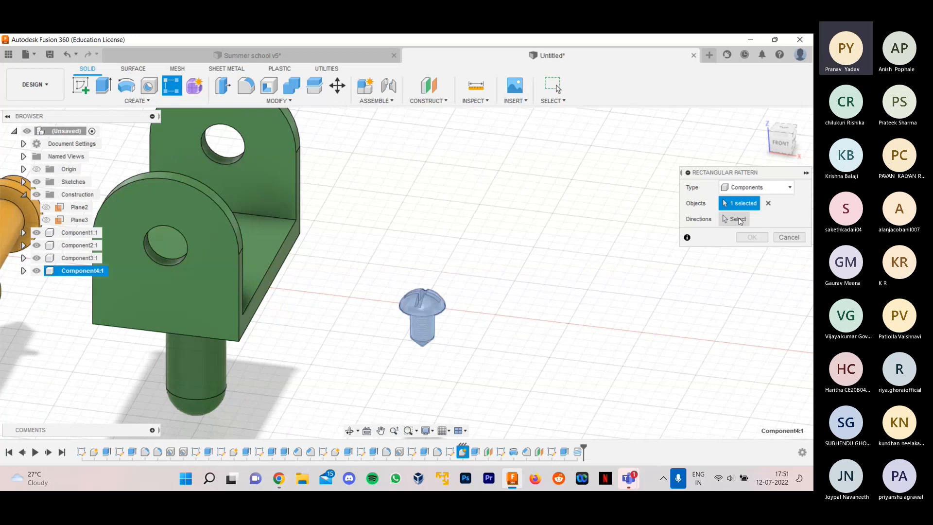
scroll(508, 320, "down", 4)
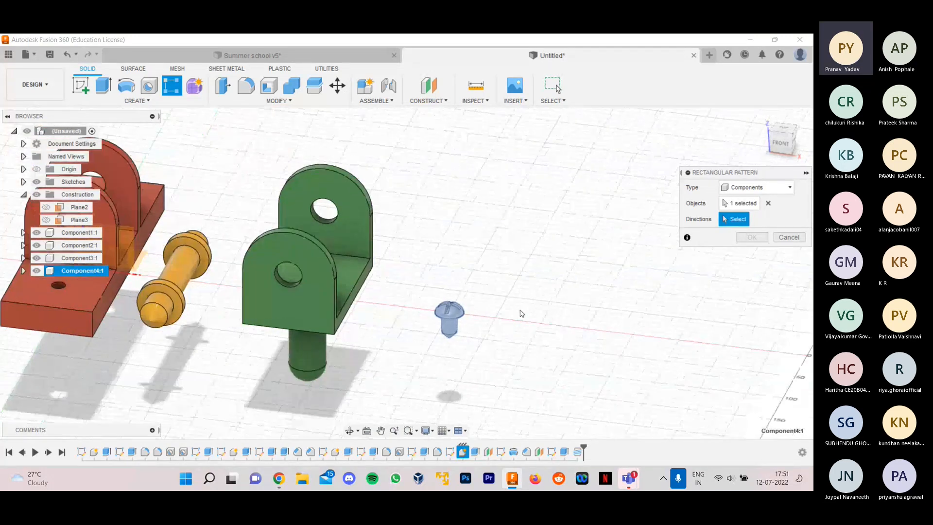
scroll(514, 315, "down", 3)
scroll(192, 260, "up", 5)
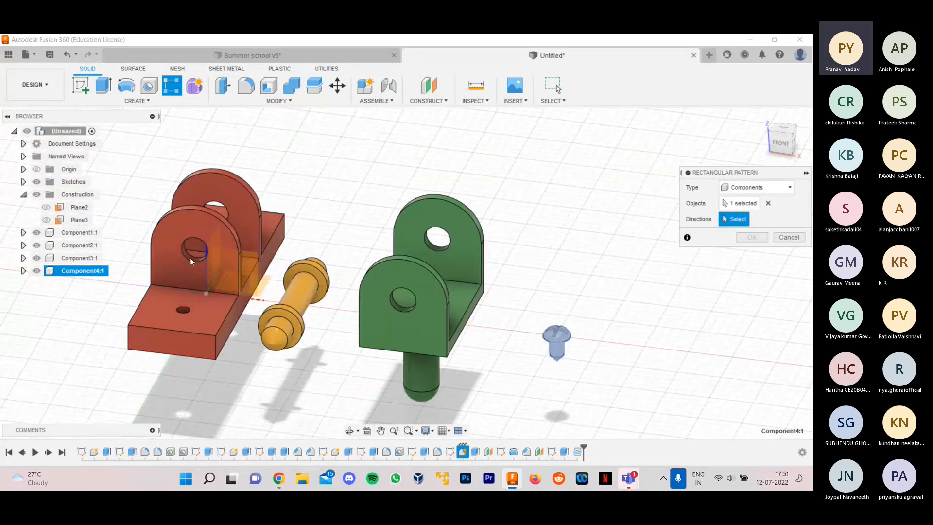
left_click(214, 282)
scroll(224, 285, "down", 1)
scroll(552, 353, "up", 3)
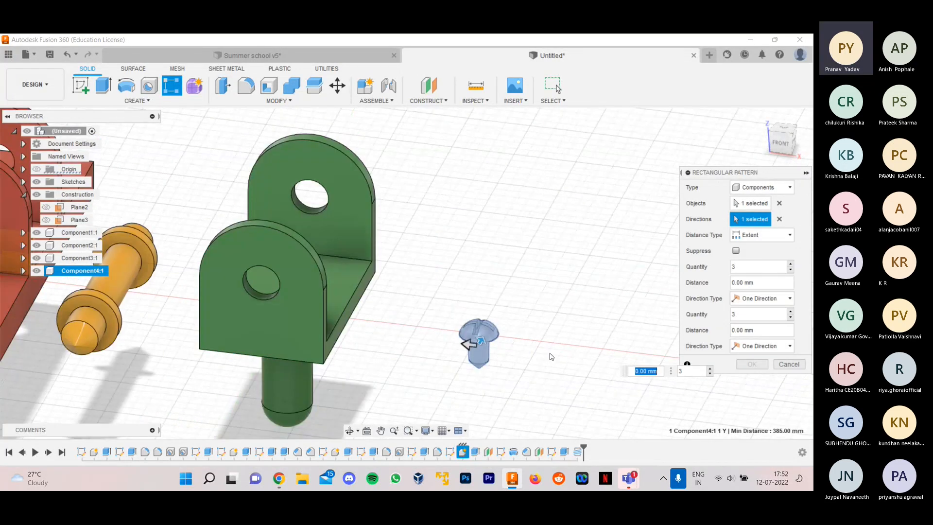
left_click_drag(483, 340, 535, 243)
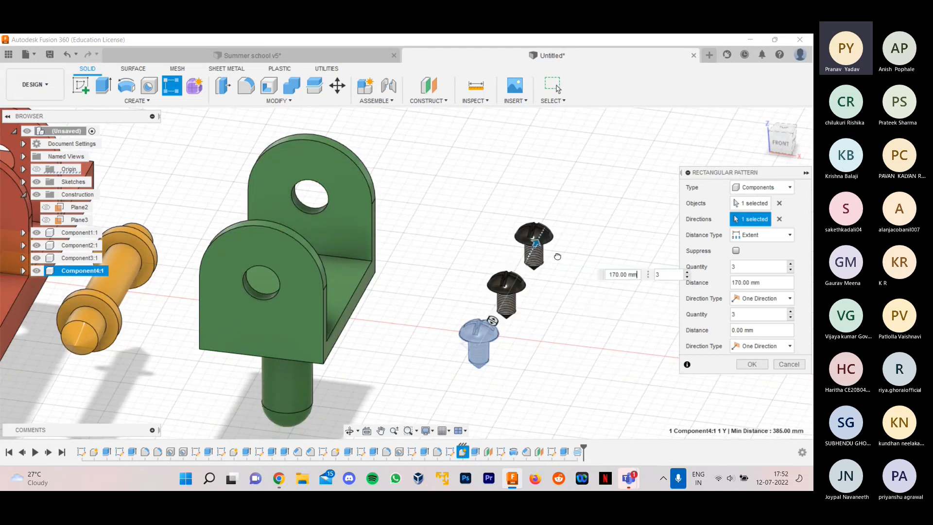
- Set the screw pattern's quantity along the Y axis to 2
left_click(747, 267)
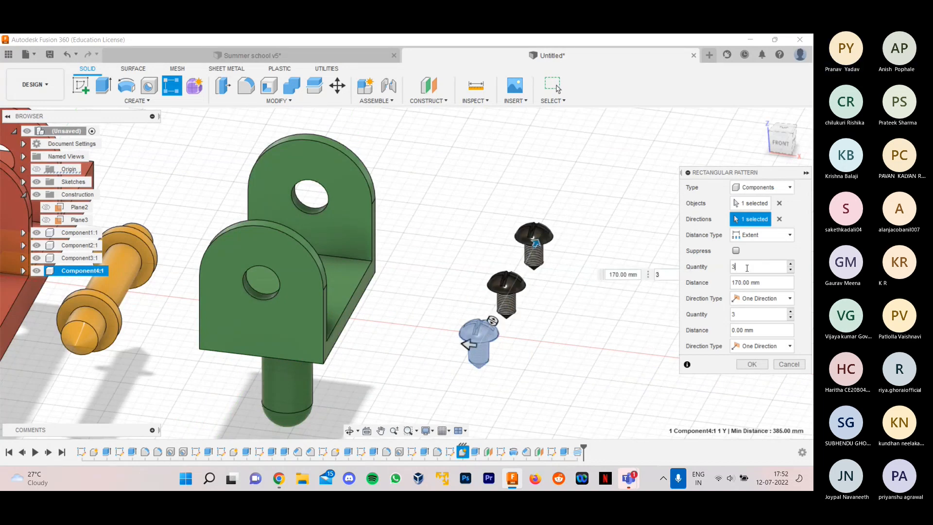
key("BackSpace")
type("2")
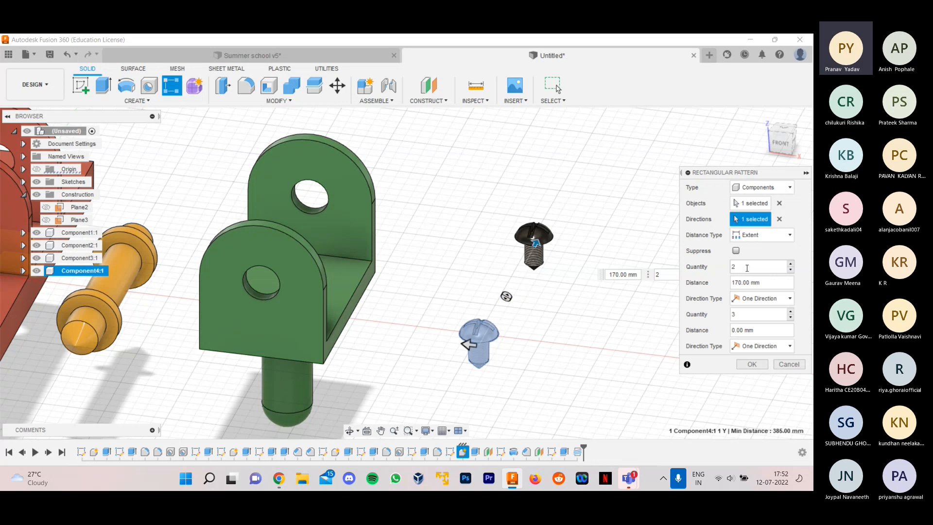
scroll(467, 323, "up", 1)
- Set the pattern's second direction to a distance of 0 mm and a quantity of 1, and create the pattern
left_click_drag(468, 343, 401, 331)
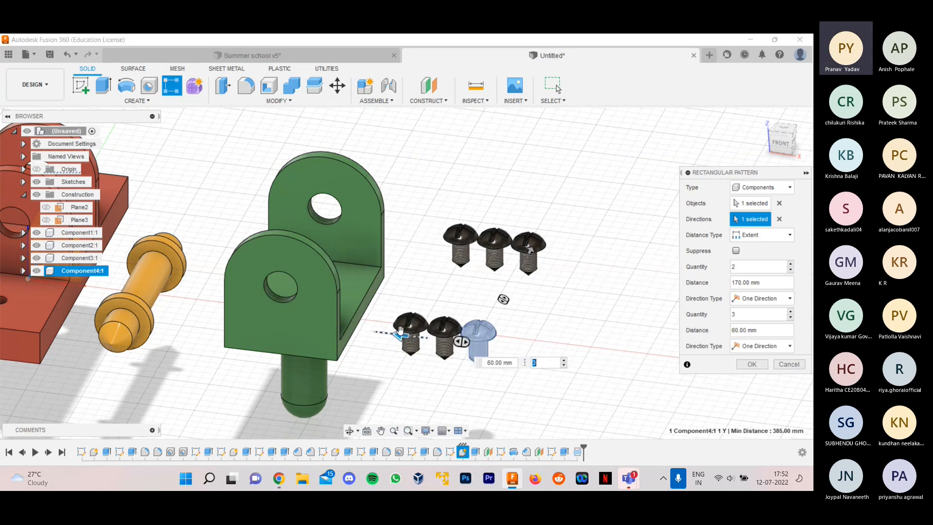
key("Tab")
type("0")
key("Tab")
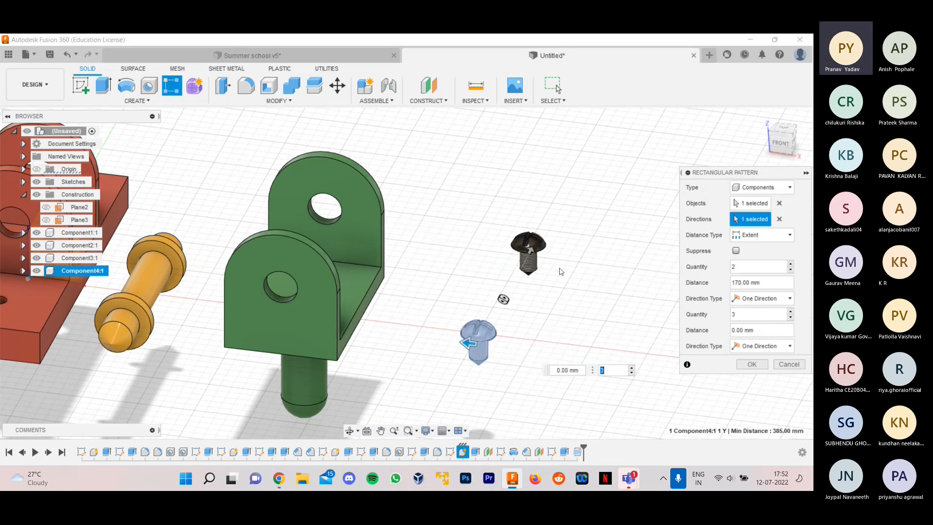
scroll(561, 296, "up", 2)
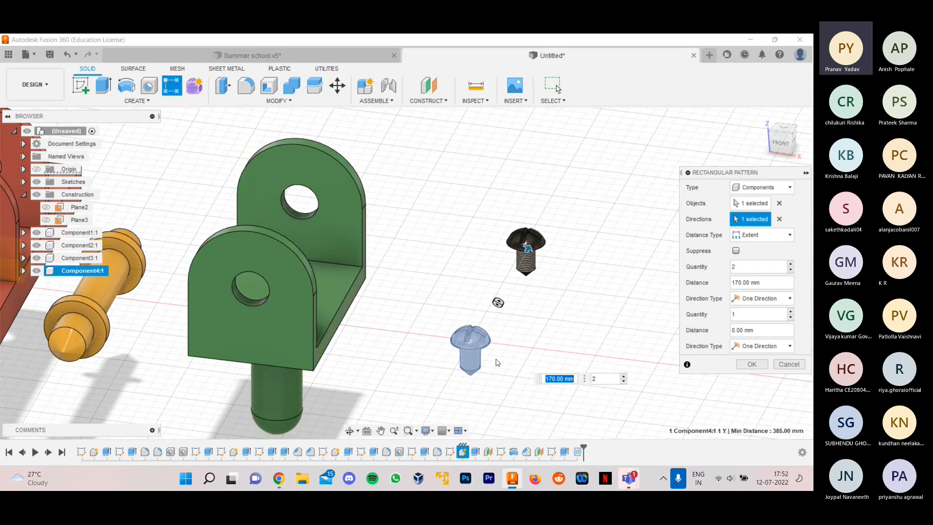
scroll(496, 362, "down", 2)
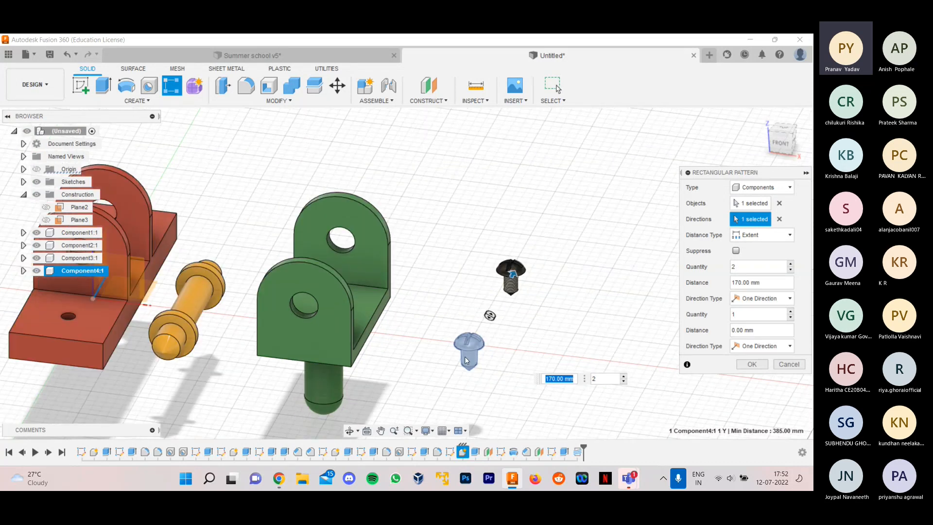
left_click(751, 364)
middle_click_drag(623, 362, 568, 317, "shift")
scroll(567, 317, "down", 2)
scroll(448, 268, "down", 2)
middle_click_drag(509, 337, 614, 281, "shift")
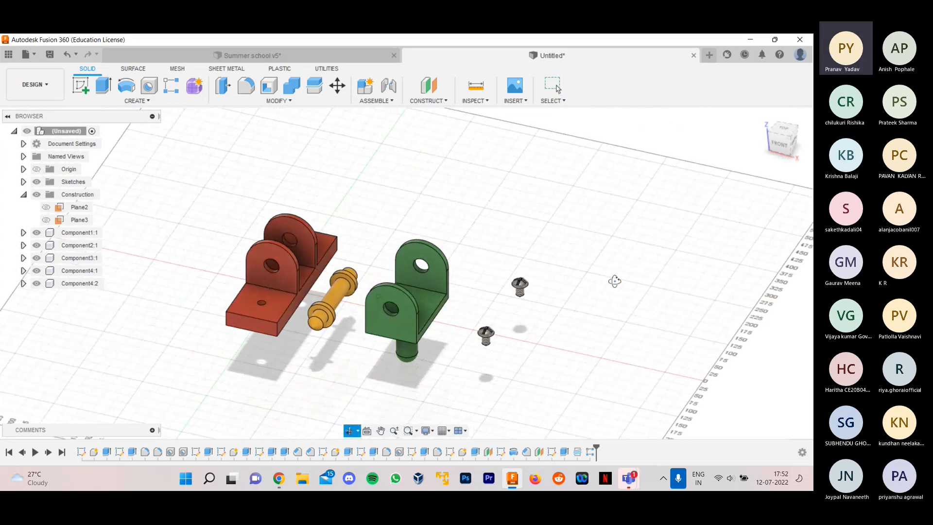
- Examine the Summer school v5 assembly by toggling the visibility of its screws and other components, and return to the untitled design
key("ctrl+Tab")
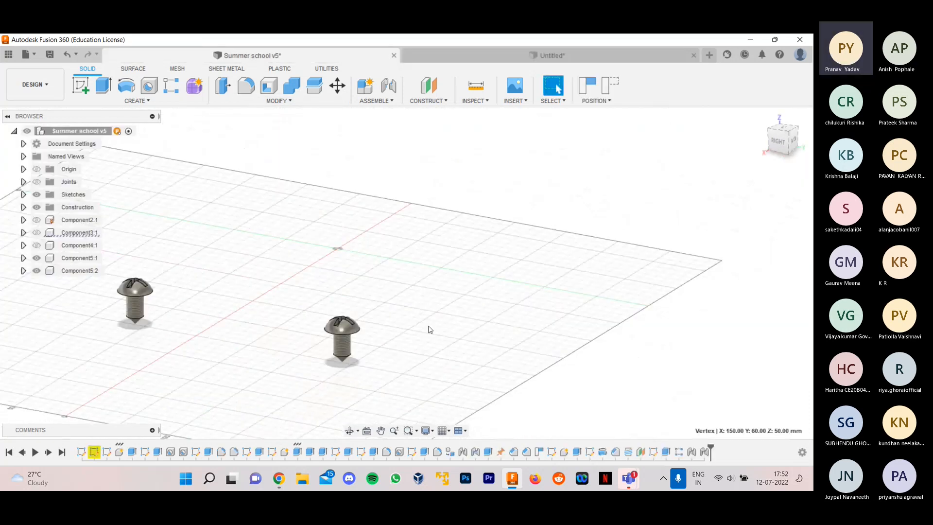
left_click(36, 258)
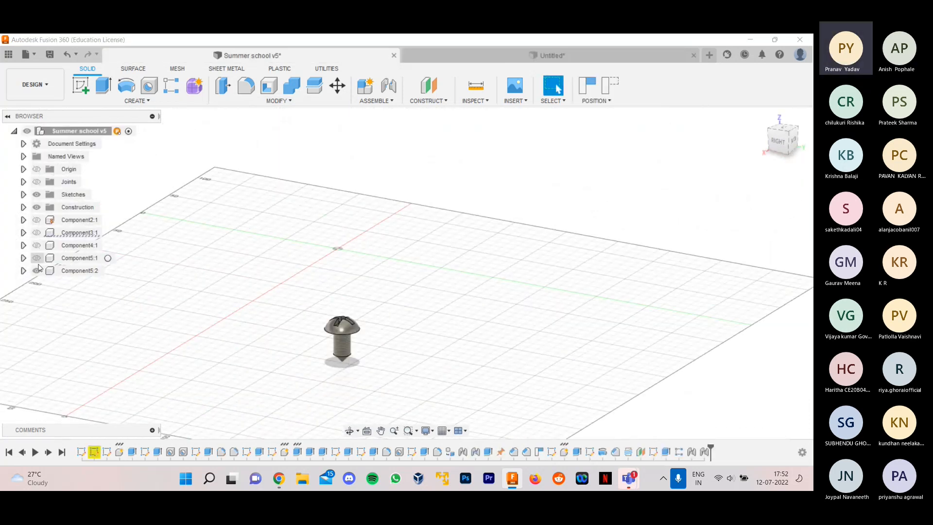
left_click(37, 271)
left_click(37, 258)
left_click(36, 270)
left_click(37, 233)
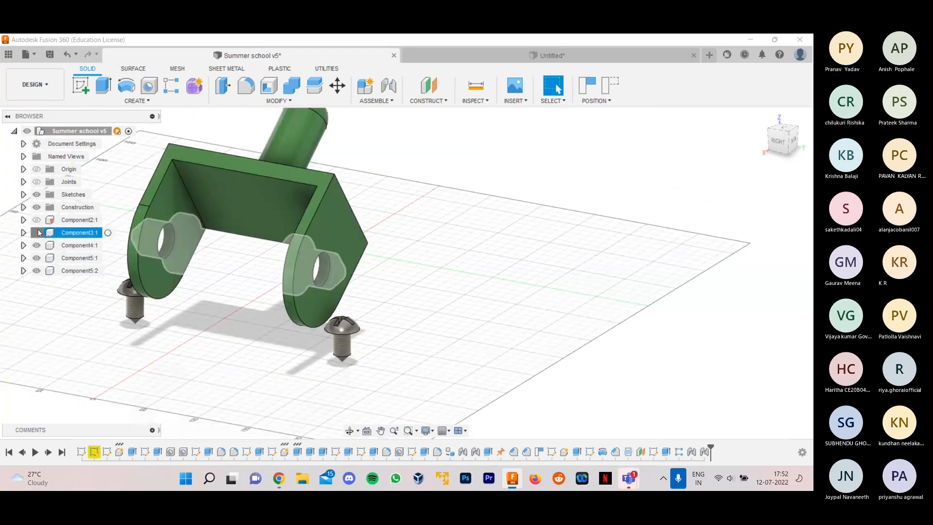
left_click(39, 232)
left_click(36, 220)
scroll(582, 270, "down", 3)
middle_click_drag(553, 292, 574, 310, "shift")
left_click(515, 56)
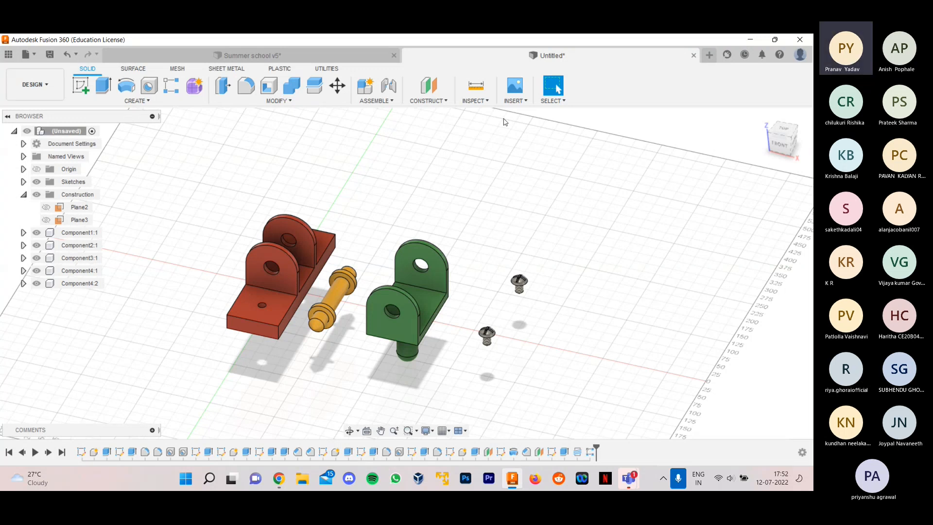
- Switch to Chrome and read the Joints document and the Prismatic Joint, Hinge Joint and Fixed Joint pages
left_click(279, 478)
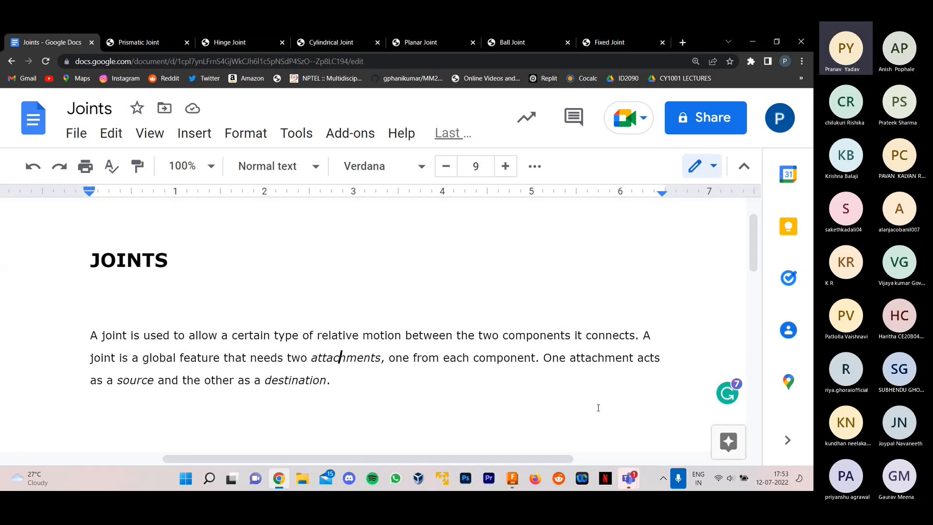
left_click(512, 479)
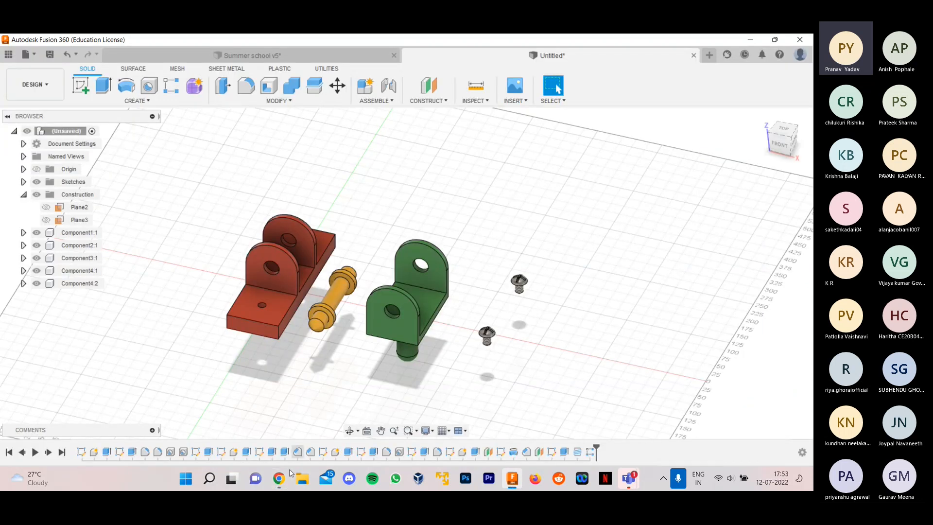
left_click(278, 479)
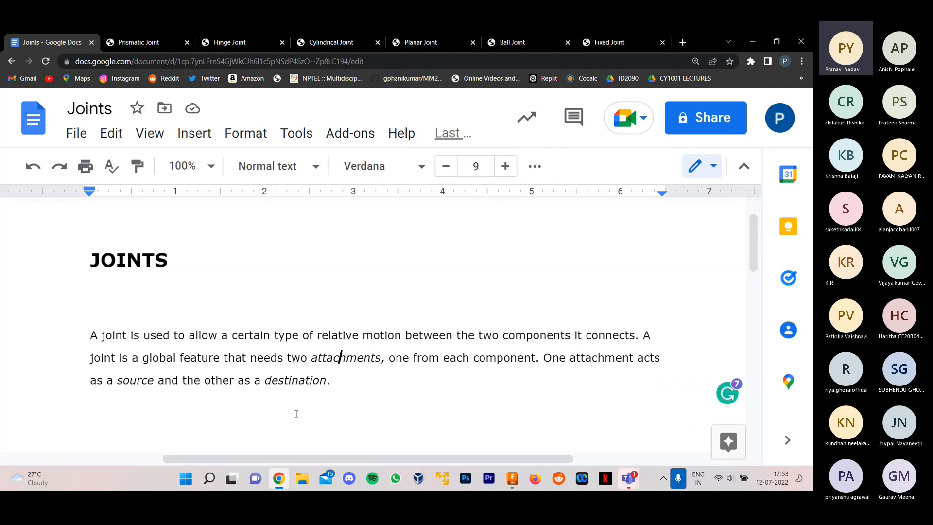
left_click(139, 42)
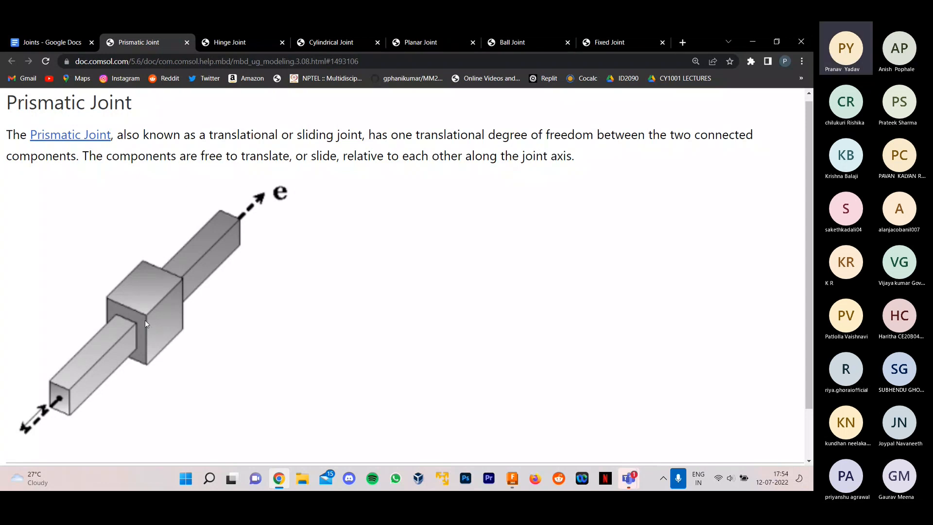
left_click(206, 39)
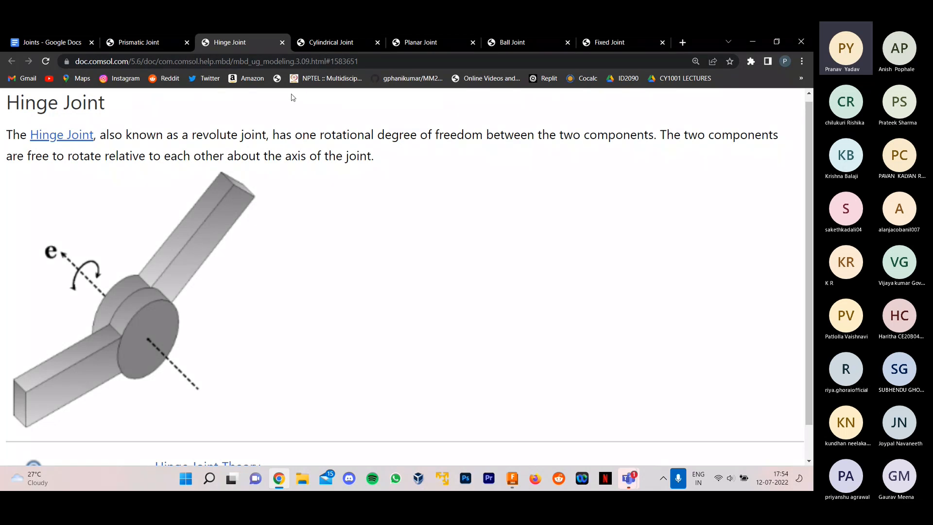
left_click(613, 42)
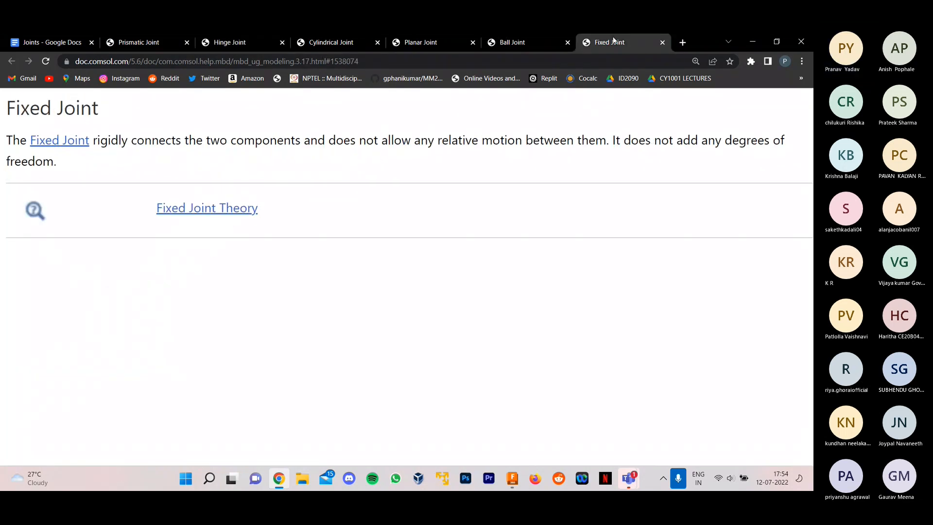
left_click(234, 45)
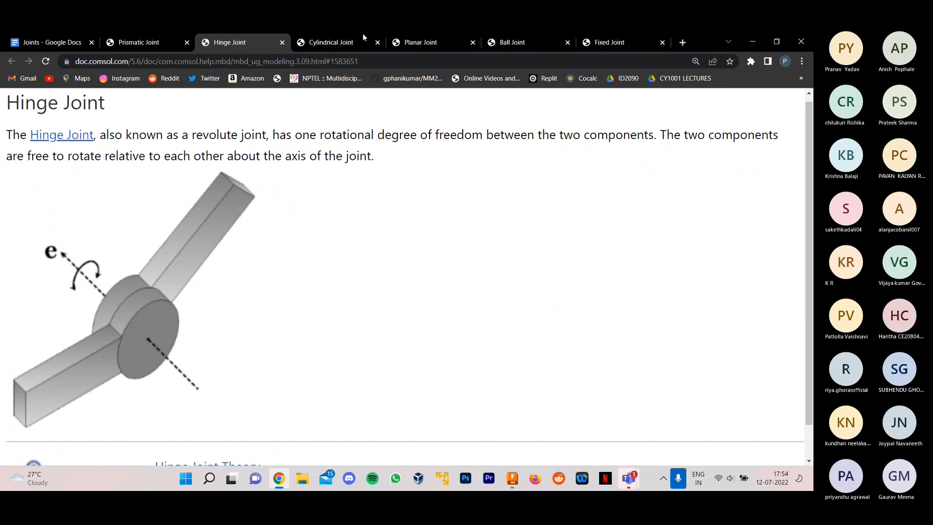
triple_click(461, 142)
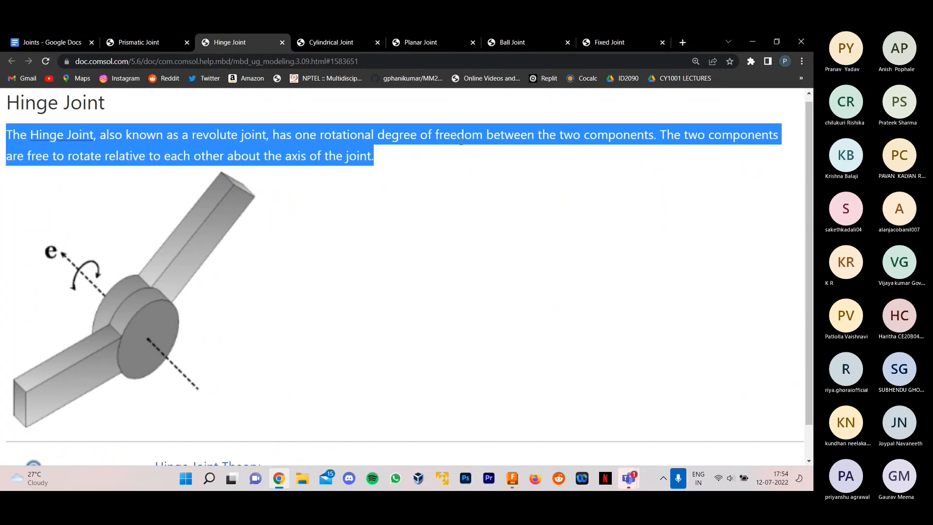
left_click(433, 158)
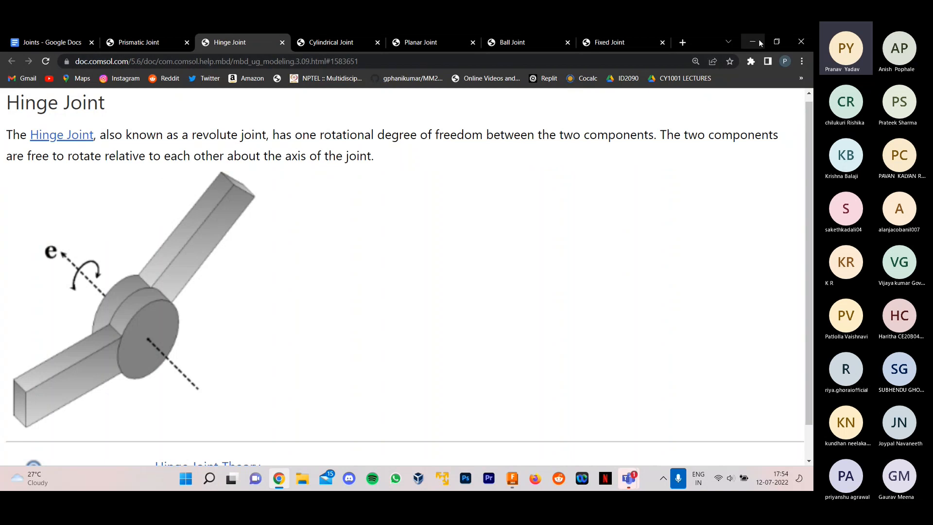
- Close and reopen the browser, reopen the recently closed Cylindrical Joint page from the history, and read its description
left_click(789, 46)
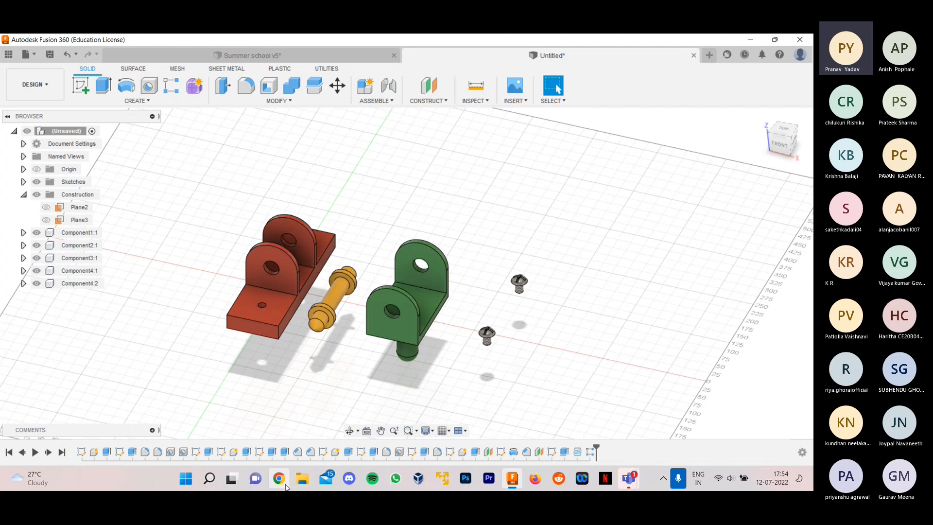
left_click(285, 485)
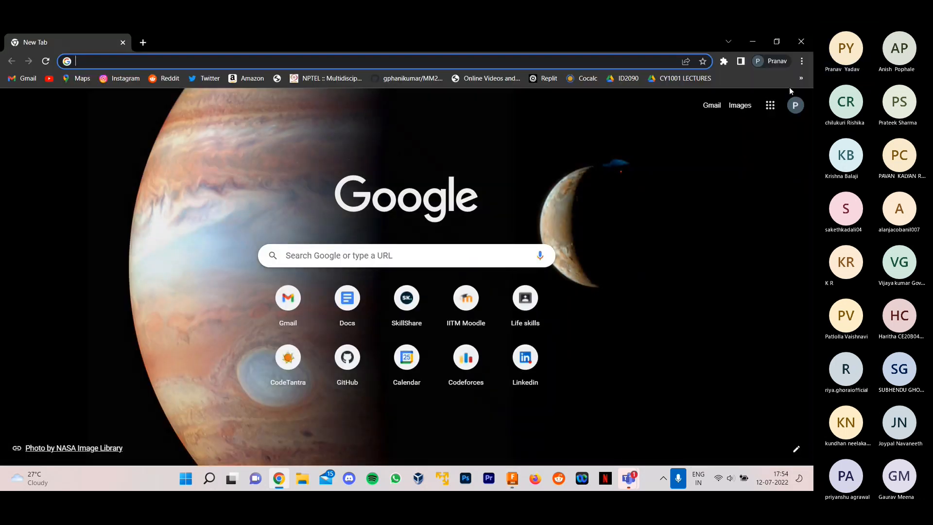
left_click(801, 60)
mouse_move(715, 121)
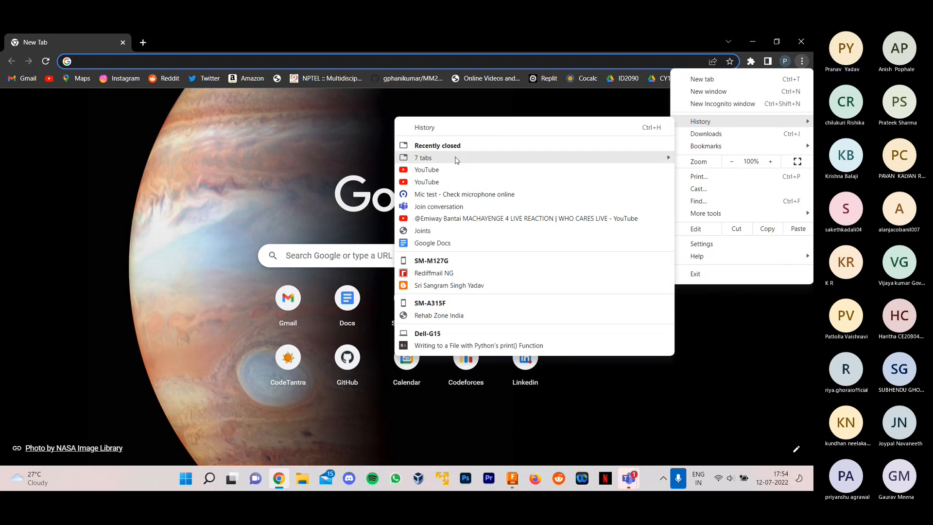
mouse_move(454, 158)
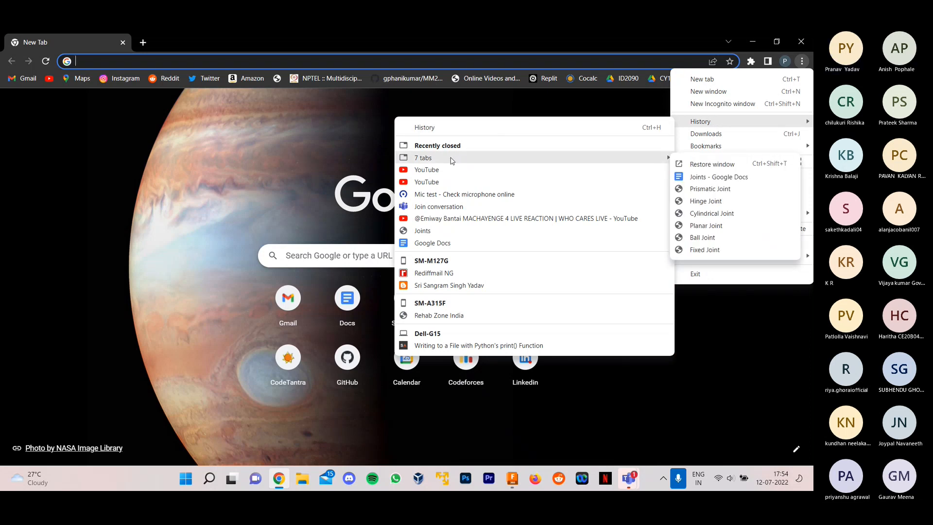
left_click(713, 215)
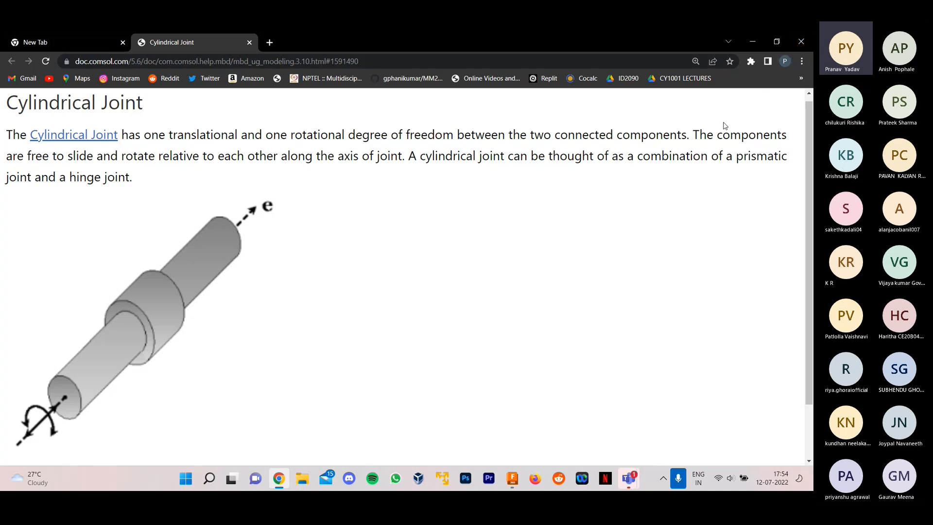
left_click(800, 61)
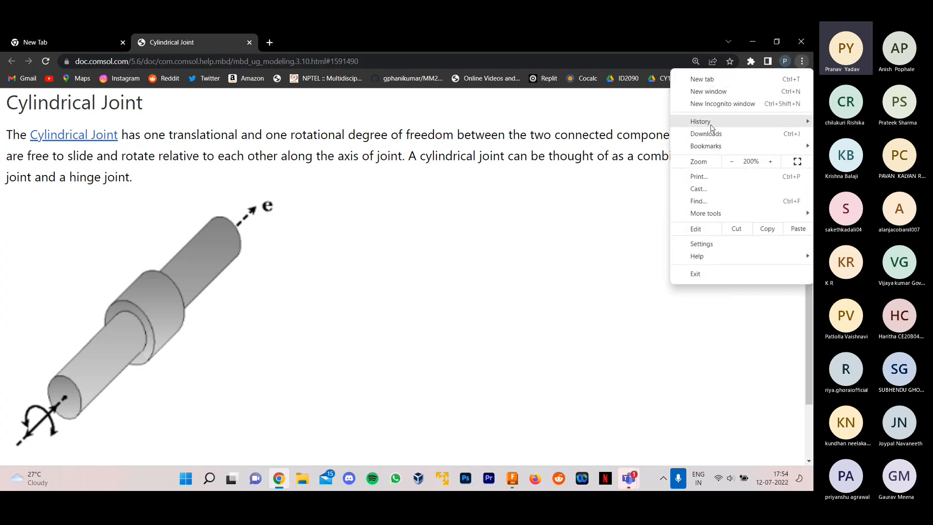
mouse_move(704, 122)
left_click(353, 298)
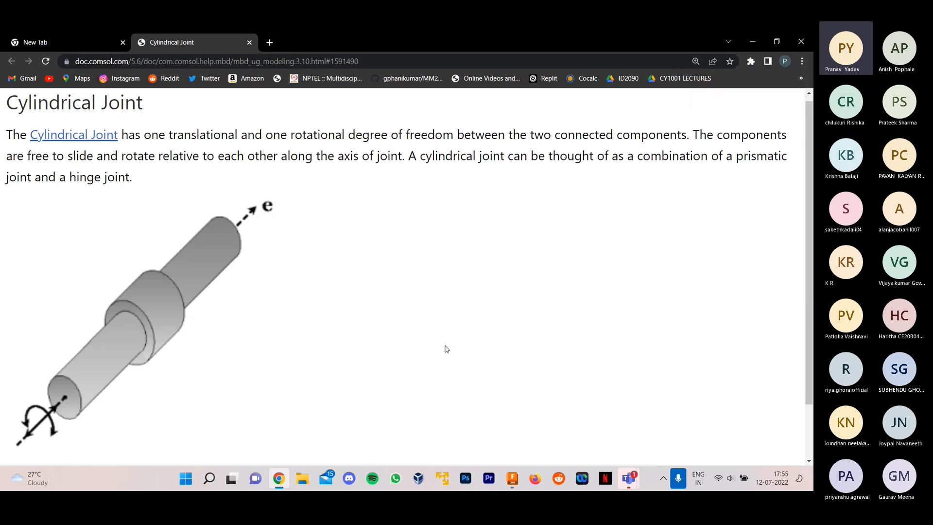
- Switch back to Fusion 360 and examine the red base, shaft, green fork and two screws from different angles
left_click(512, 478)
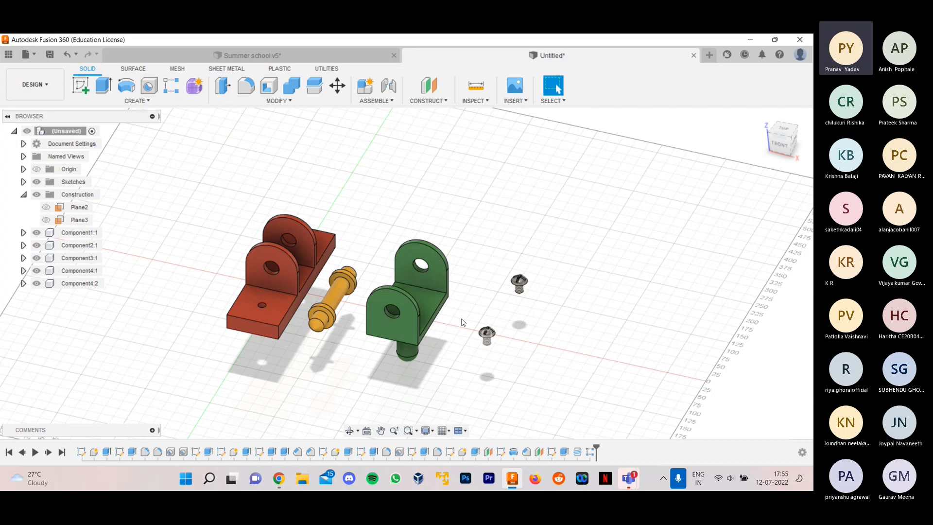
scroll(510, 311, "down", 2)
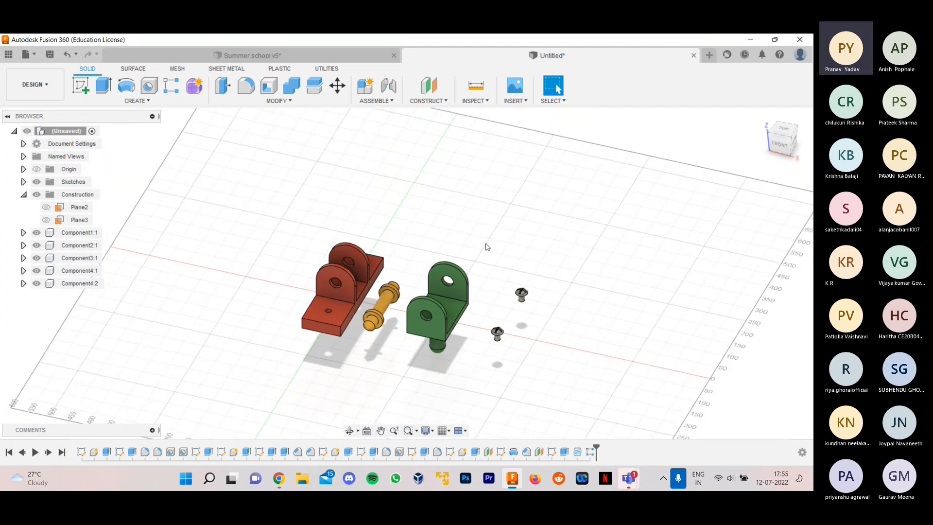
scroll(463, 294, "up", 3)
scroll(364, 378, "up", 2)
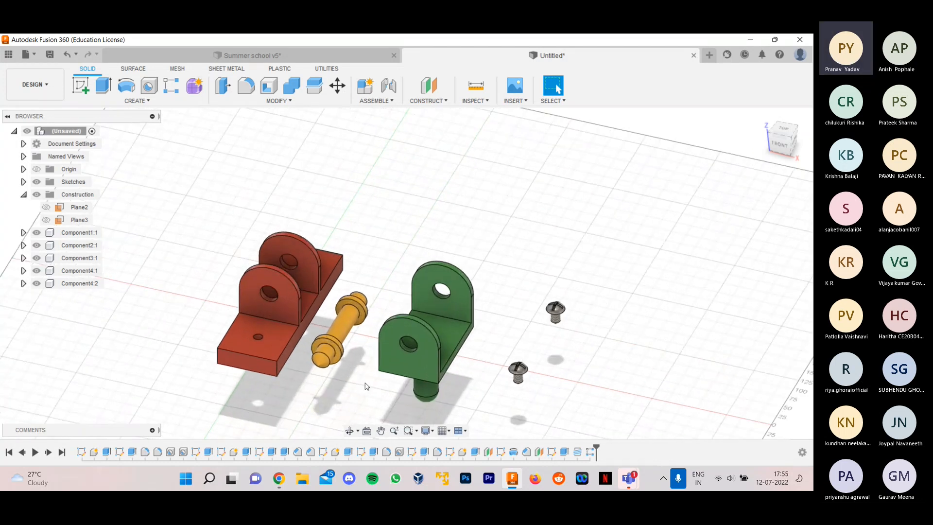
scroll(366, 385, "up", 1)
scroll(509, 387, "up", 1)
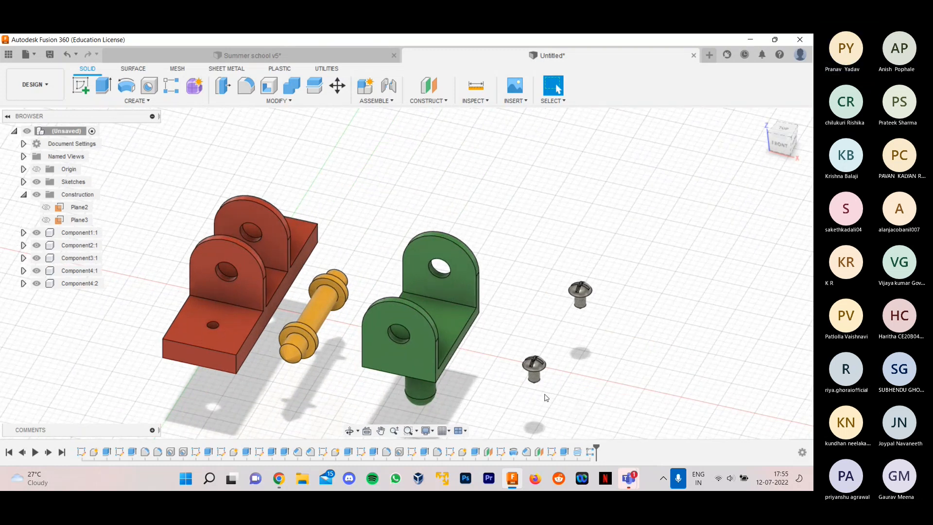
mouse_move(590, 344)
middle_mouse_down("shift")
mouse_move(638, 335)
mouse_move(584, 358)
middle_mouse_up("shift")
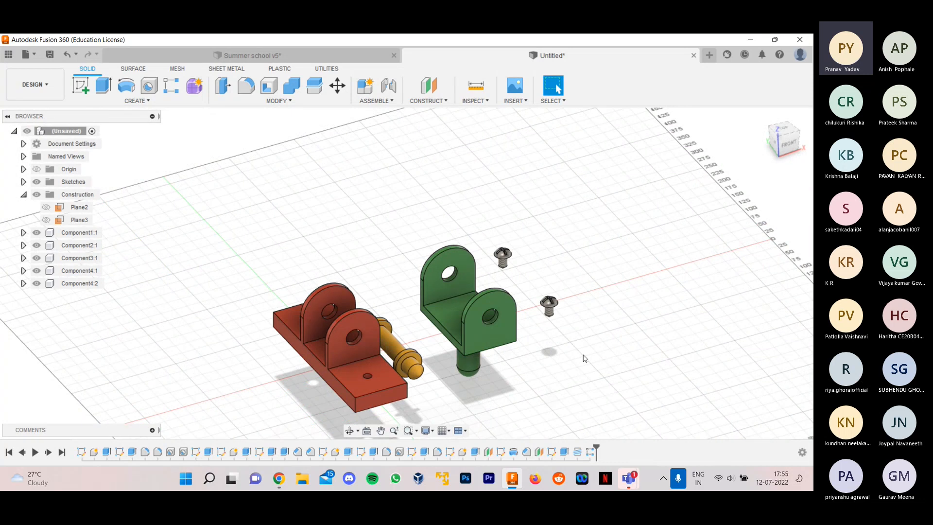
scroll(549, 406, "up", 1)
scroll(447, 294, "down", 2)
scroll(426, 332, "up", 1)
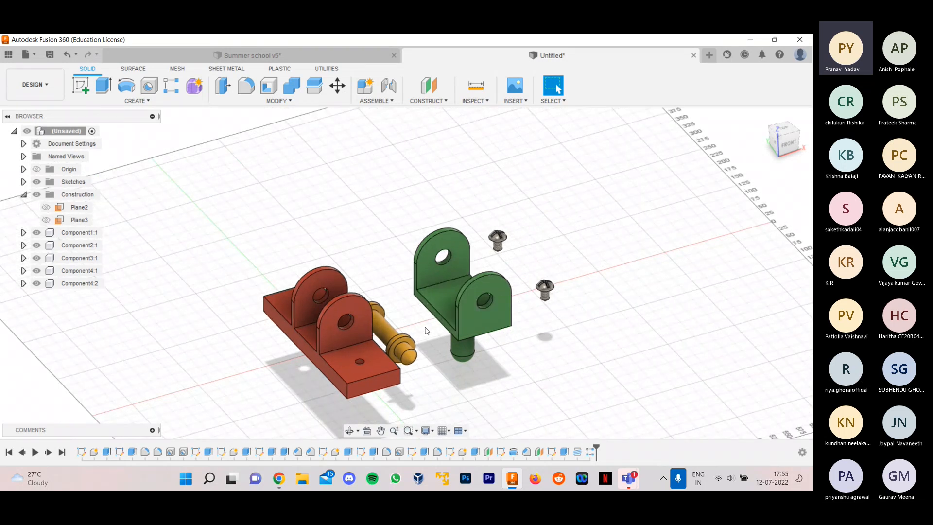
scroll(390, 382, "up", 1)
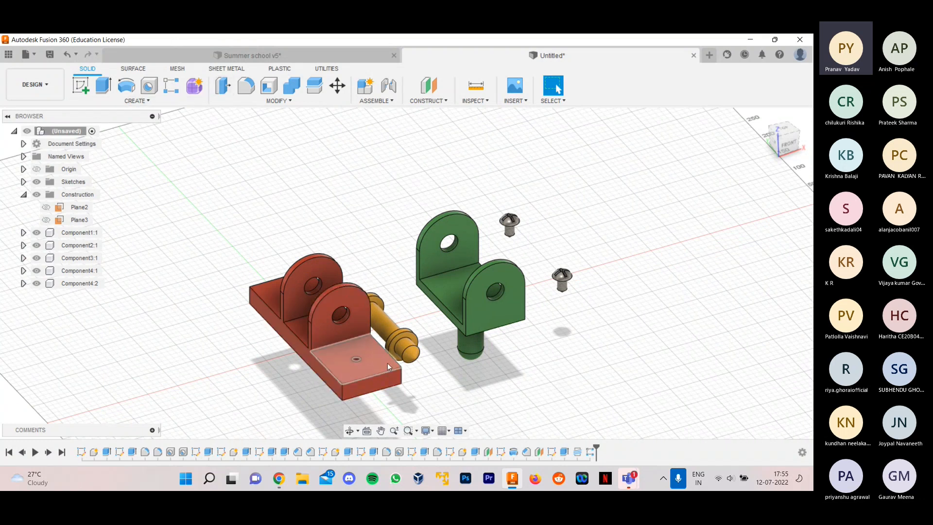
- Ground the red base, Component1:1, to fix its position in the assembly
left_click(84, 233)
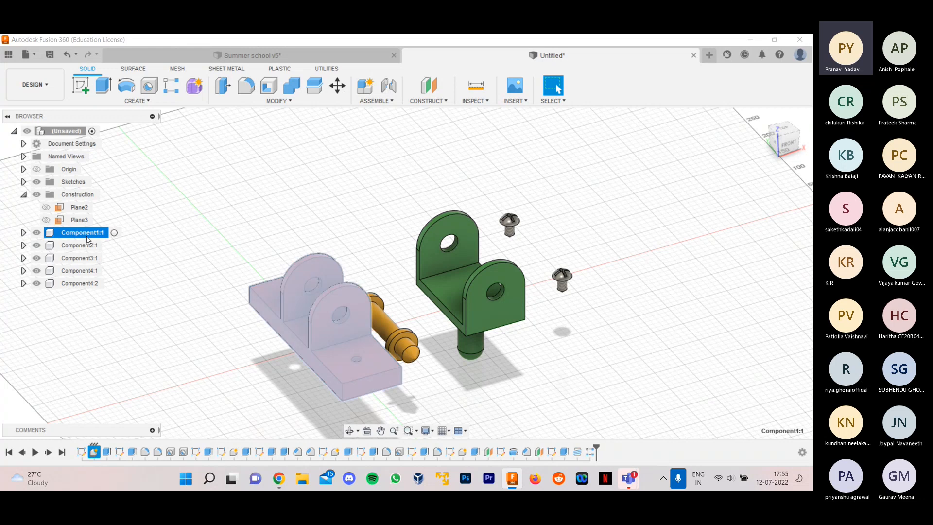
right_click(87, 237)
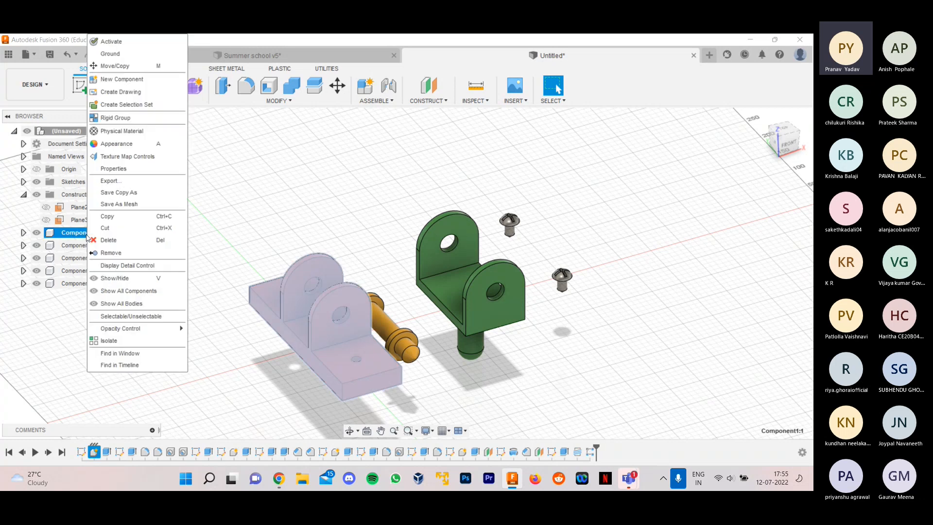
left_click(129, 54)
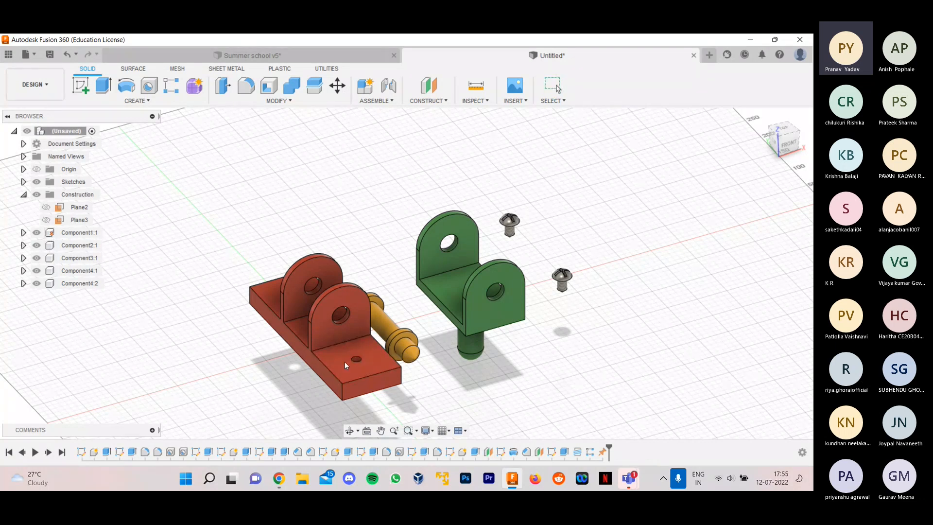
- Test free movement of the green fork, both screws and the shaft, and revert the components to their previous positions
left_click_drag(442, 287, 450, 268)
left_click_drag(562, 280, 584, 259)
left_click_drag(509, 223, 584, 228)
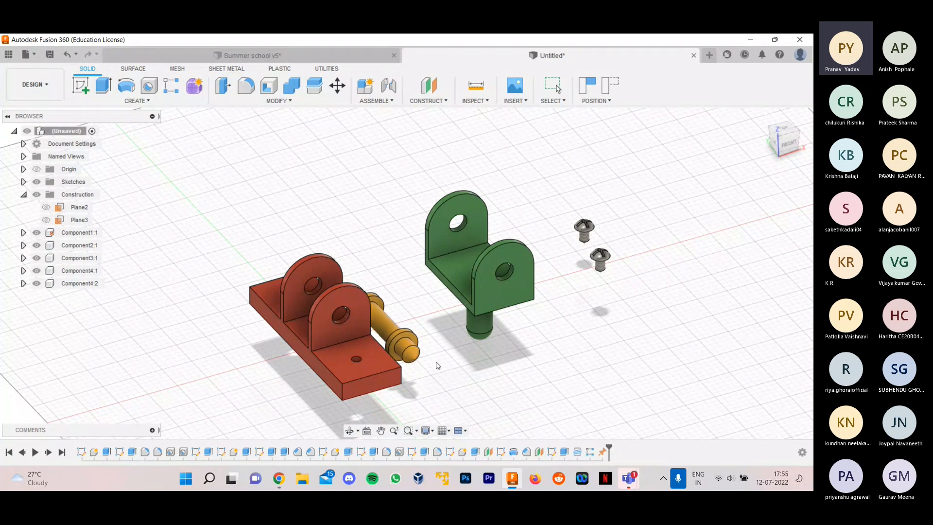
left_click_drag(383, 316, 420, 277)
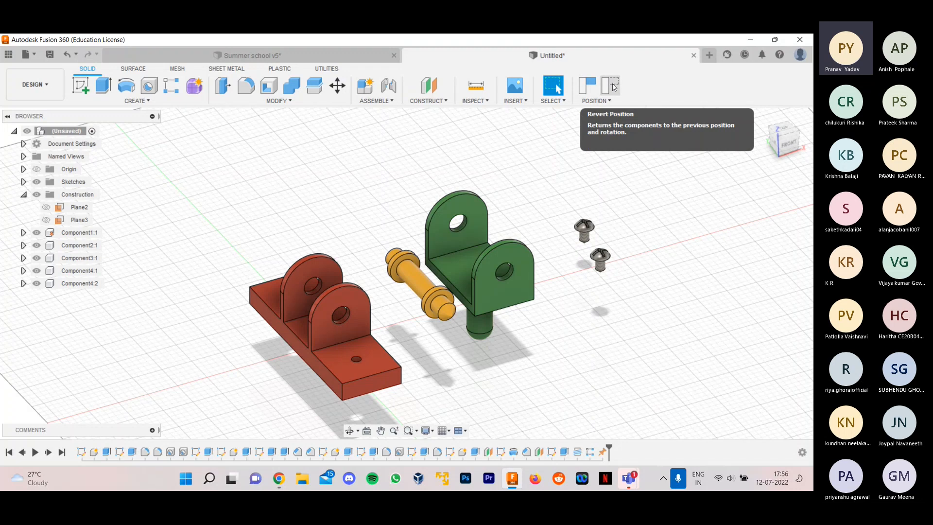
left_click(613, 87)
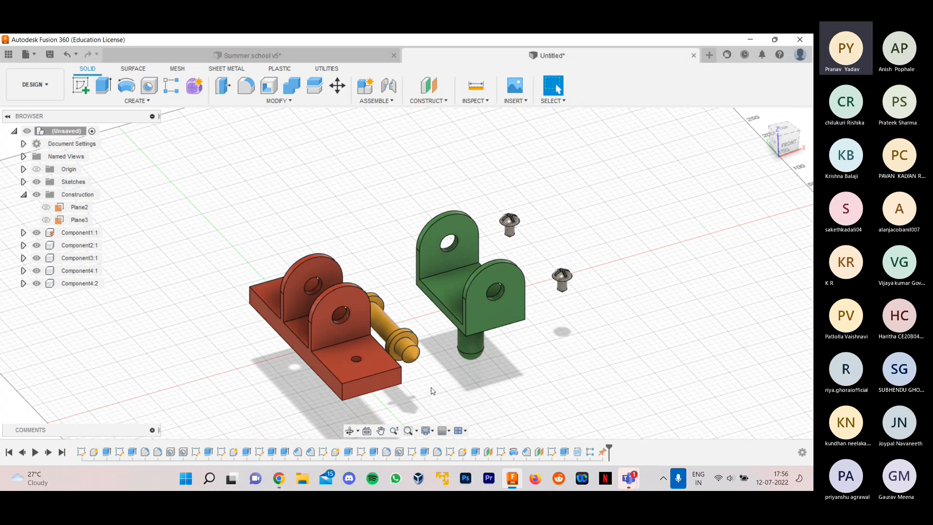
scroll(432, 384, "up", 3)
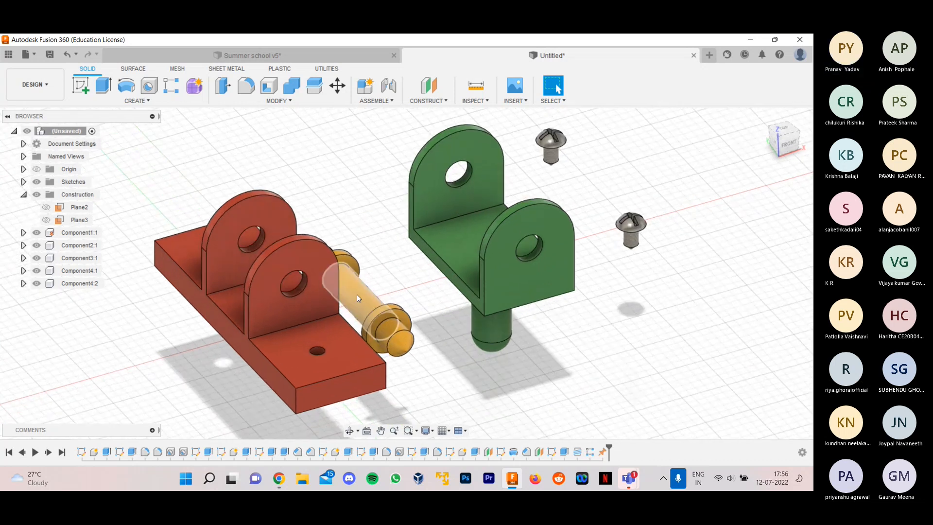
left_click(317, 295)
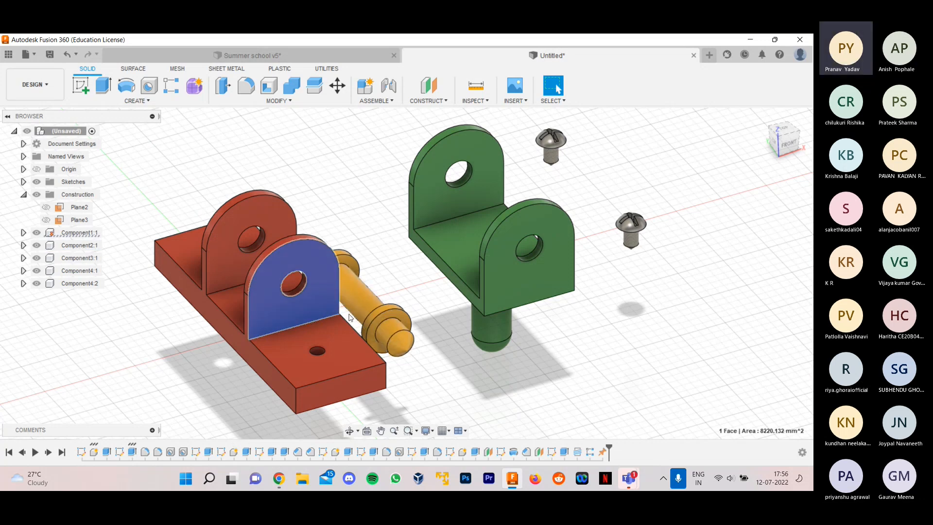
scroll(349, 319, "down", 2)
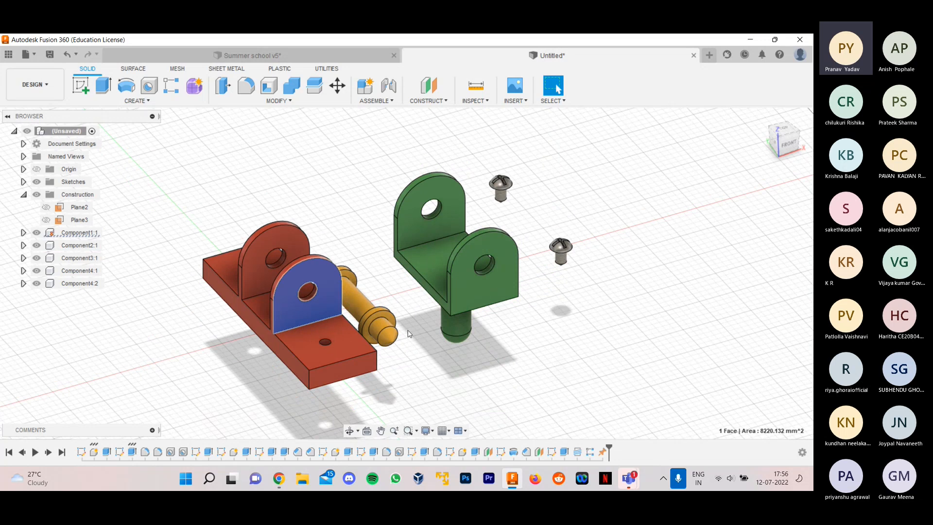
scroll(357, 272, "up", 2)
left_click(386, 297)
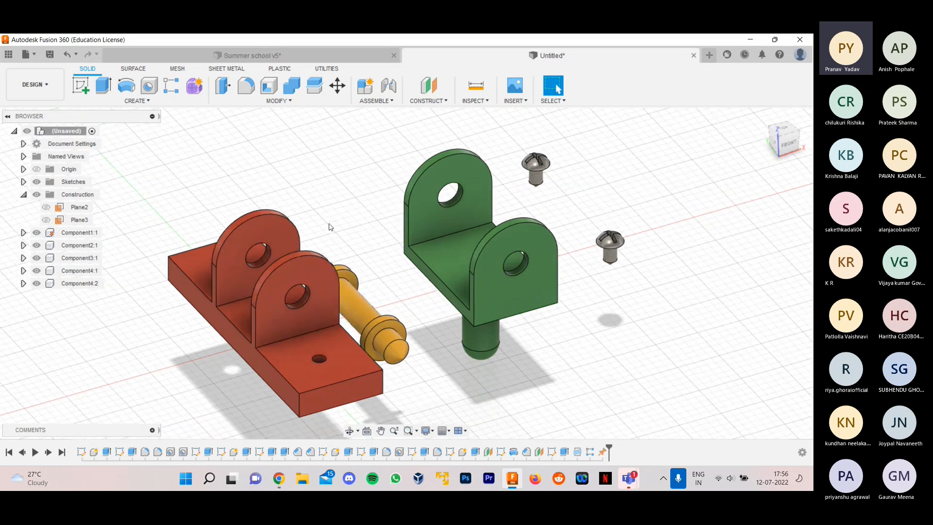
- Start a Joint and snap Component 1 to the circular edge where the shaft's middle section meets the inner face of its far collar
left_click(383, 101)
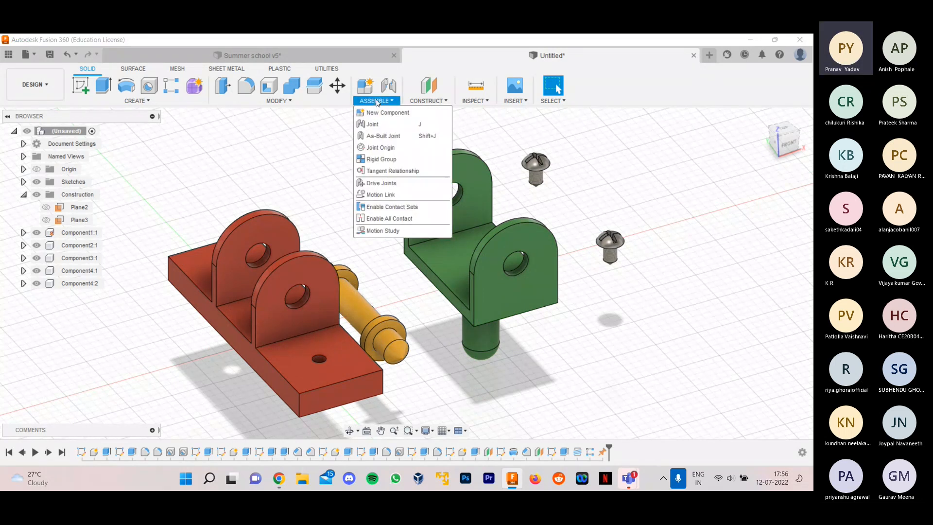
left_click(374, 124)
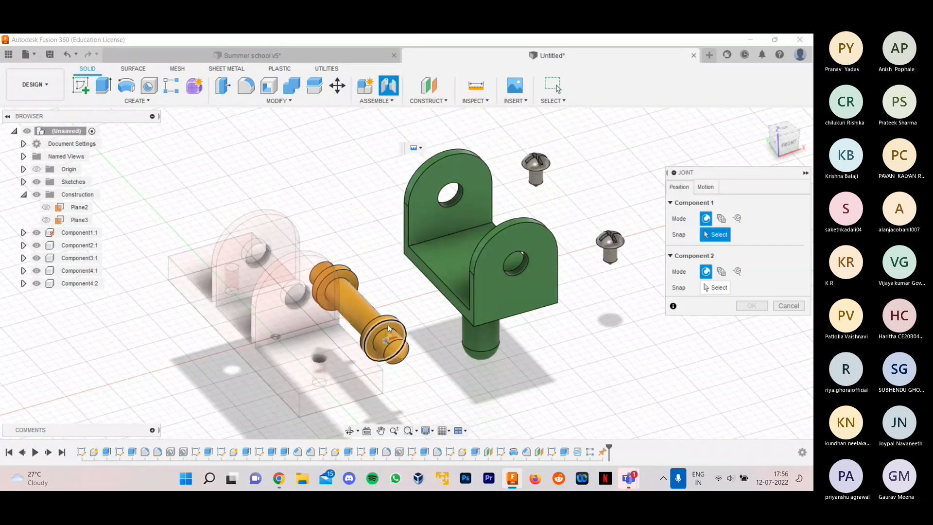
scroll(336, 348, "down", 2)
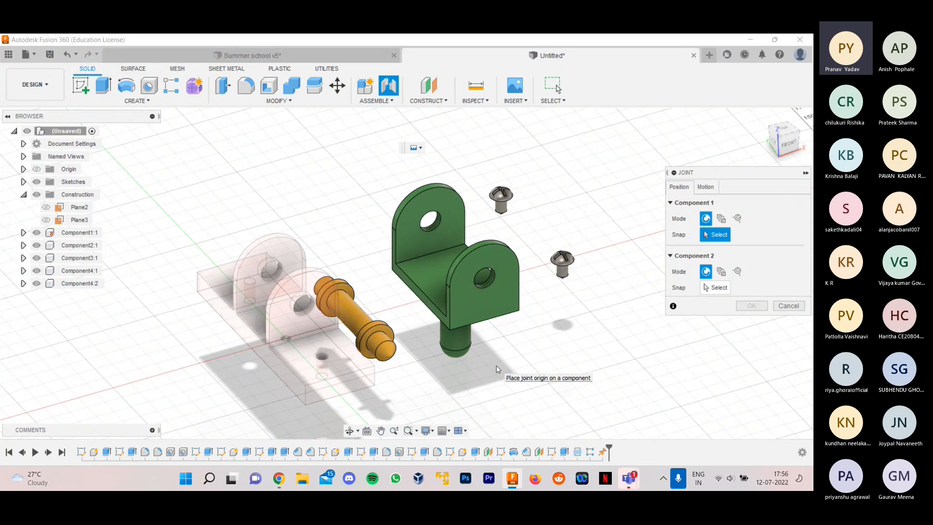
left_click(693, 204)
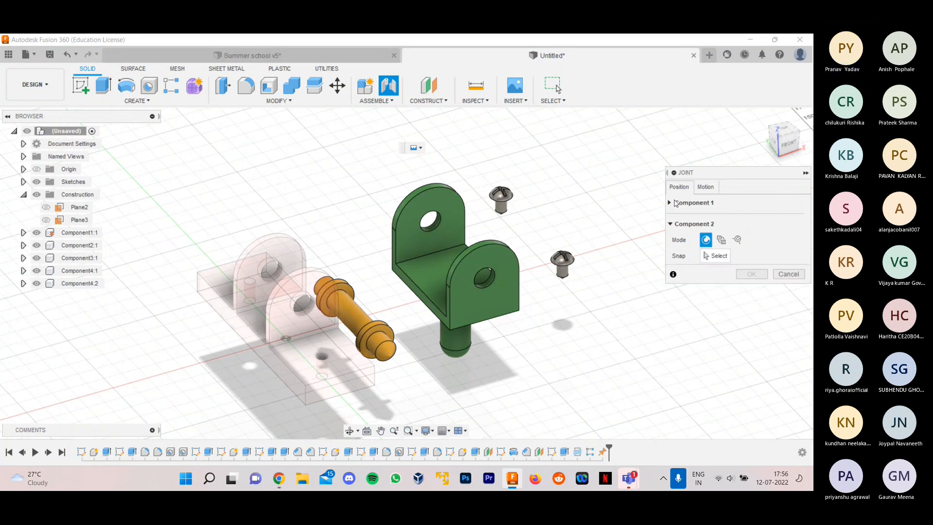
left_click(671, 204)
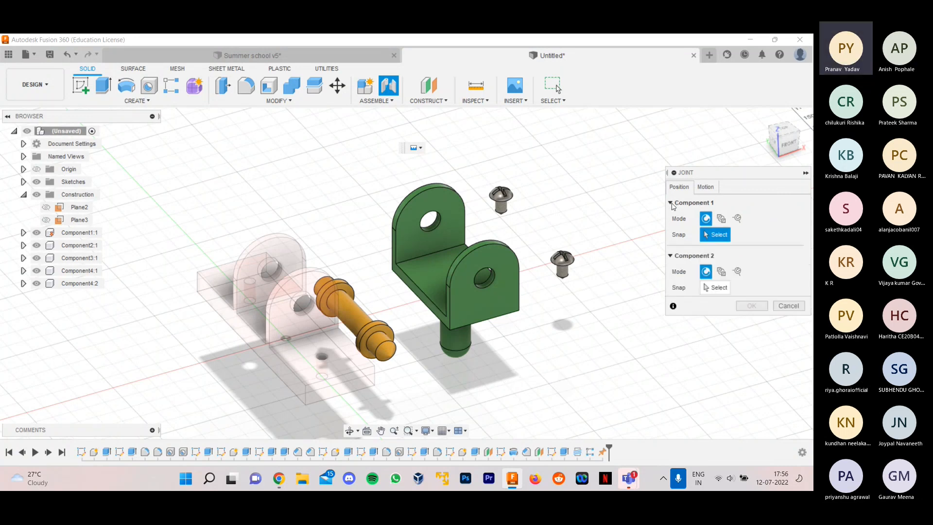
left_click(671, 256)
left_click(670, 256)
scroll(347, 376, "up", 4)
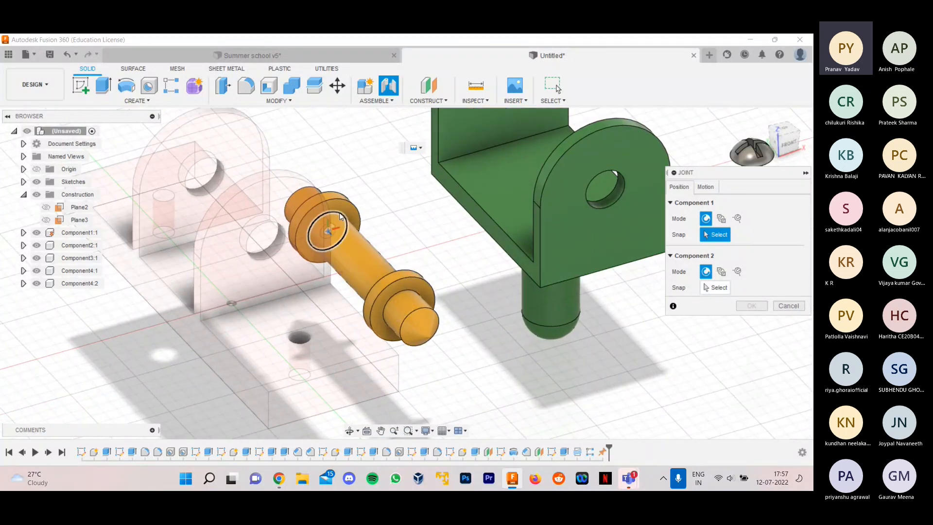
scroll(340, 216, "up", 2)
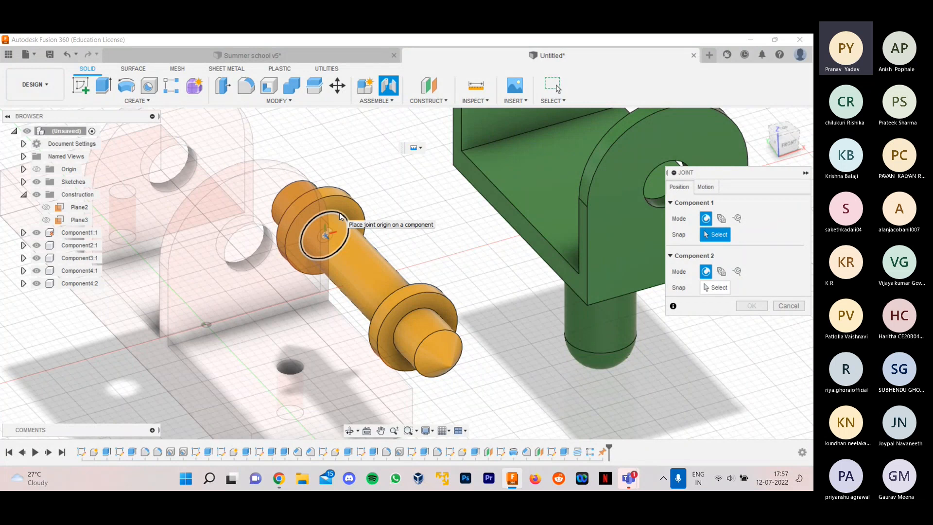
scroll(340, 216, "down", 2)
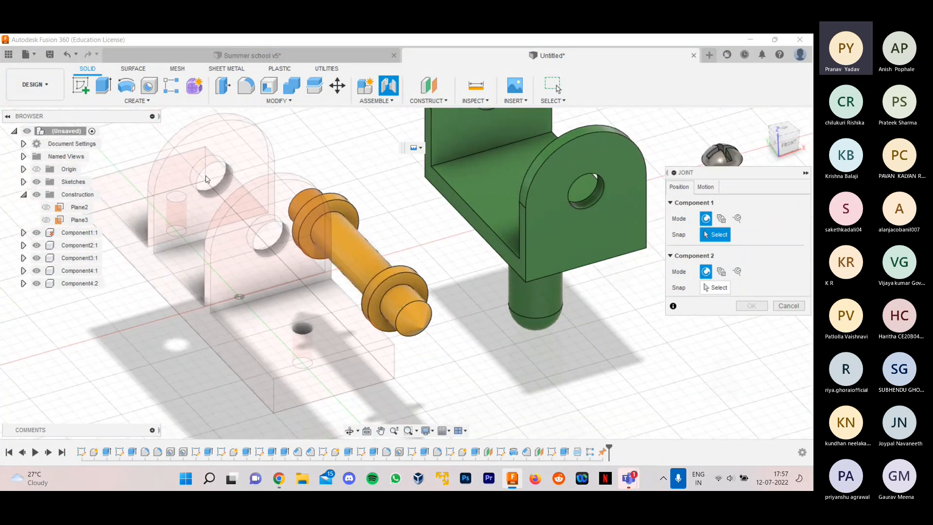
scroll(342, 274, "down", 1)
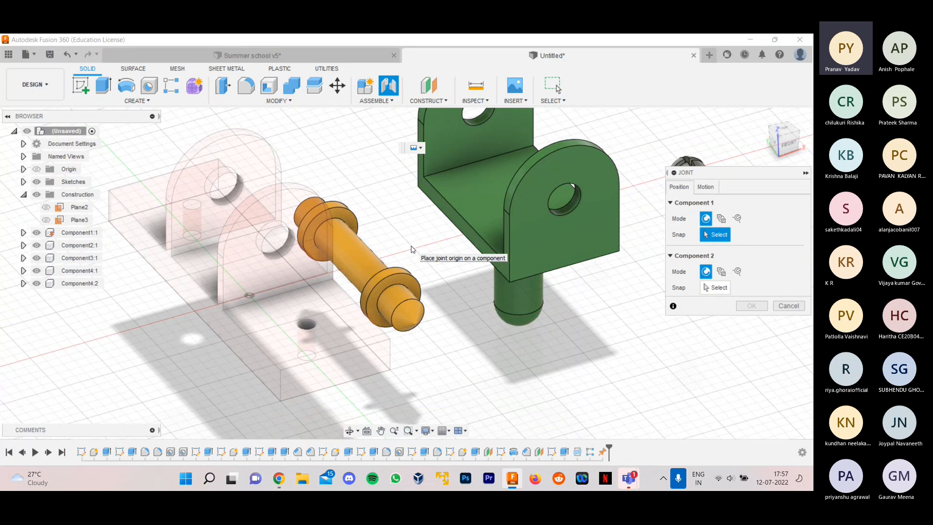
scroll(310, 209, "up", 5)
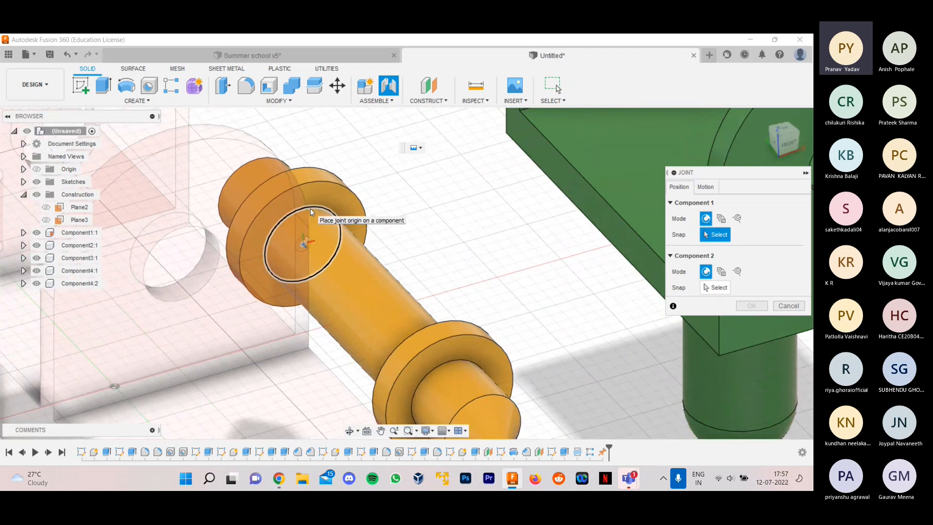
left_click(311, 209)
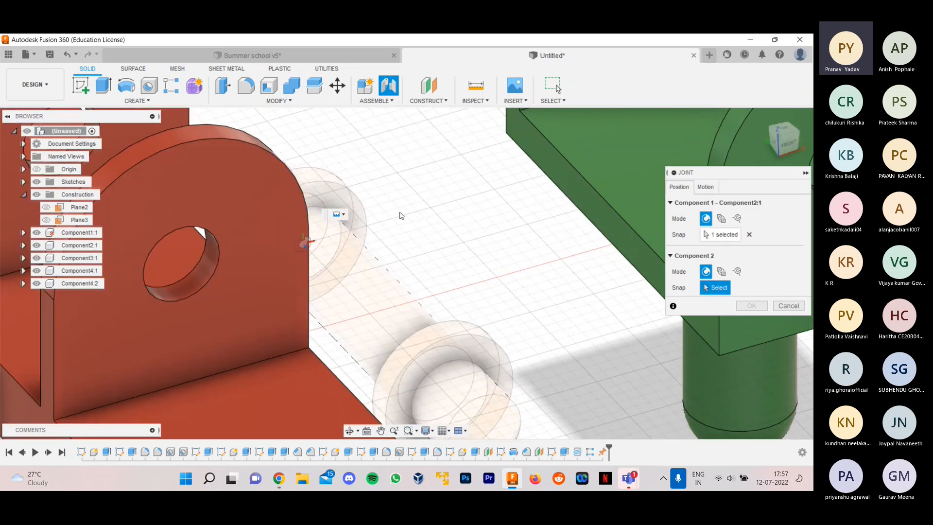
- Snap the joint's Component 2 to the hole edge on the outer face of the red base's matching lug, and check the shaft's fit
scroll(400, 215, "down", 6)
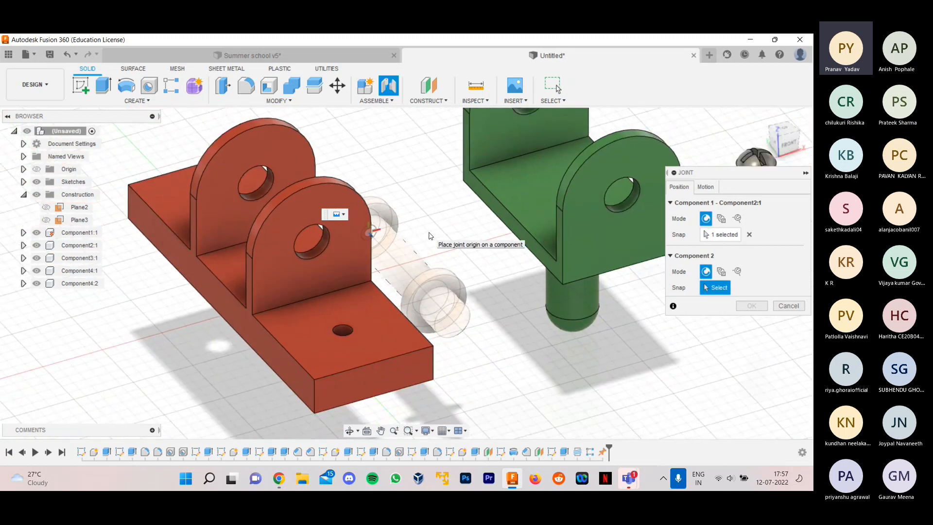
middle_click_drag(430, 236, 516, 236, "shift")
scroll(390, 343, "up", 4)
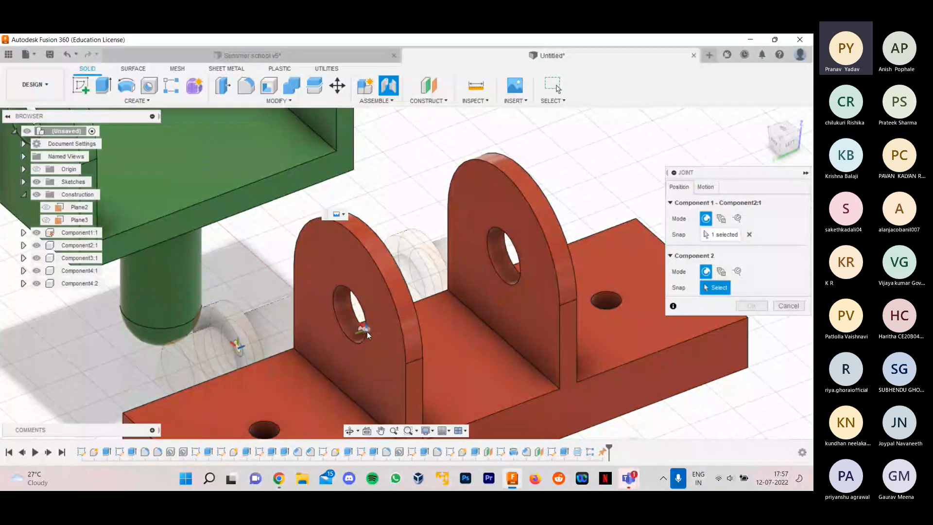
scroll(365, 315, "up", 4)
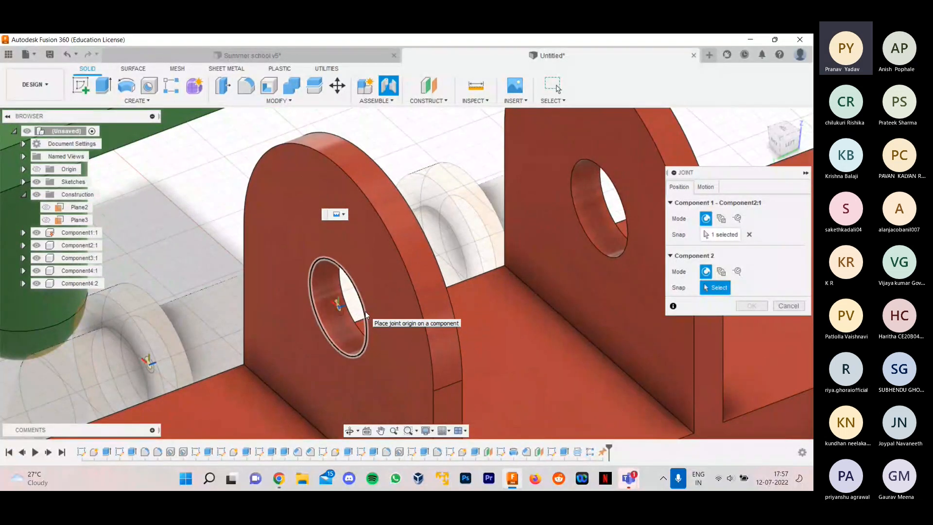
left_click(365, 315)
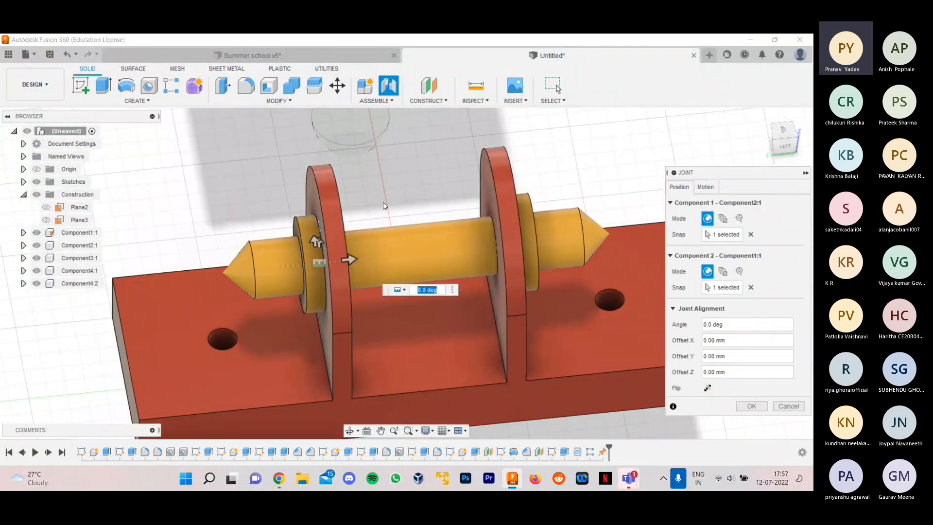
middle_click_drag(376, 203, 320, 179, "shift")
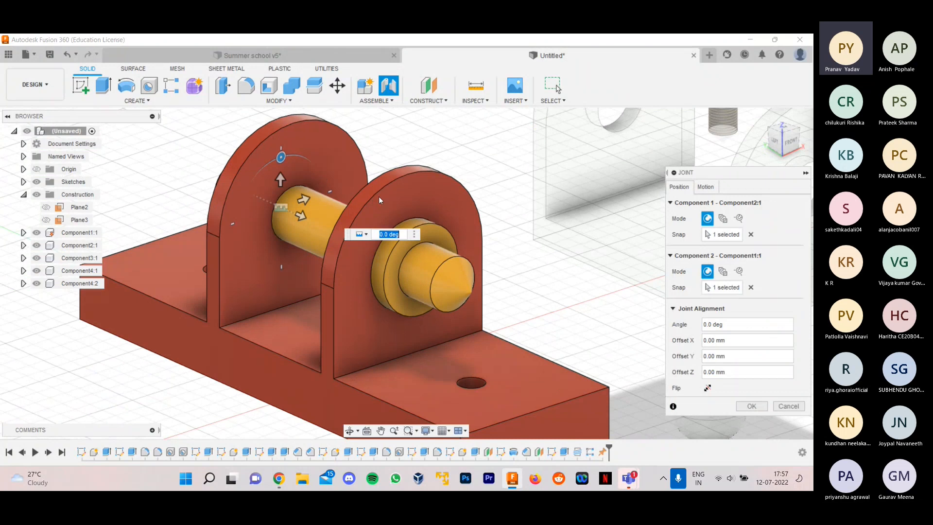
scroll(381, 197, "up", 2)
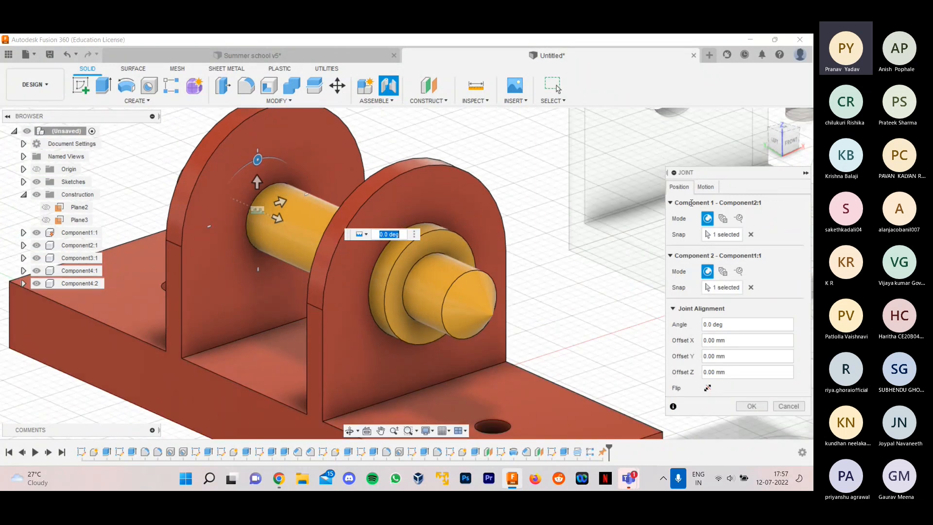
- Choose the Rigid motion type for the shaft joint and preview its animation
left_click(361, 234)
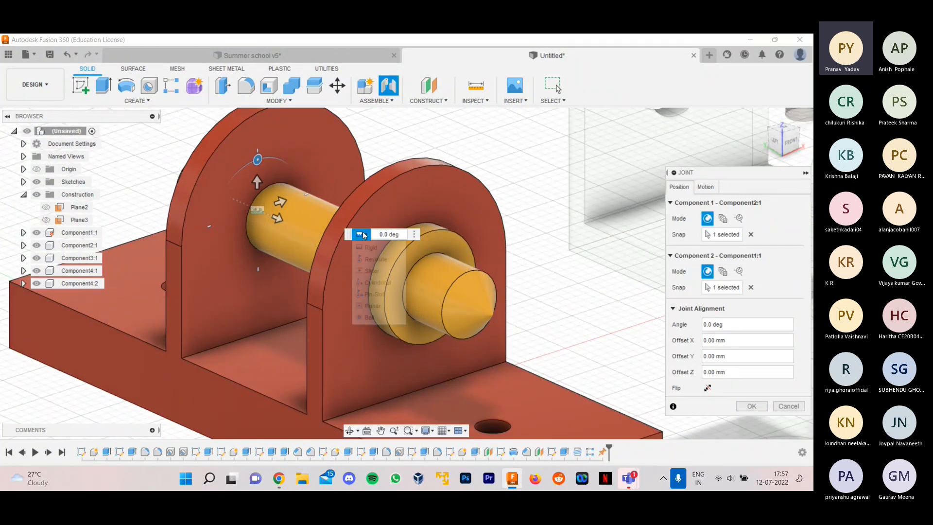
left_click(367, 249)
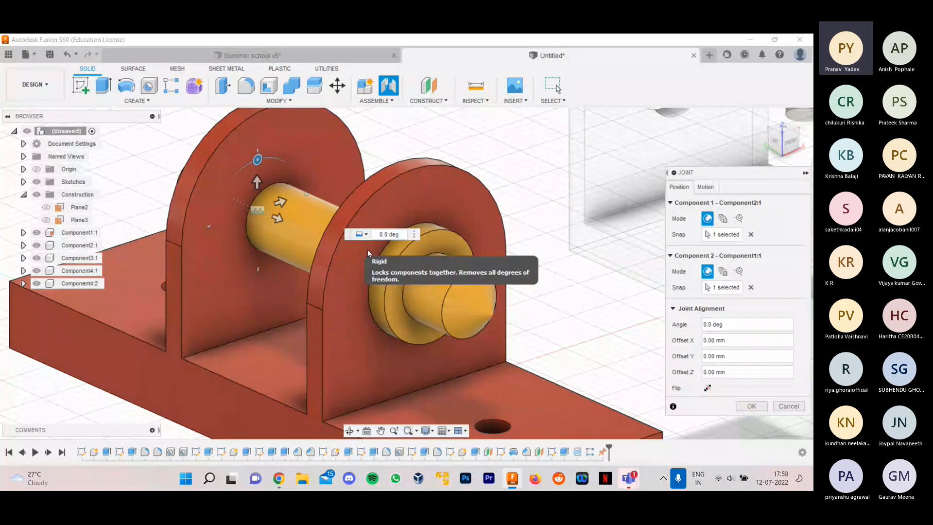
left_click(367, 245)
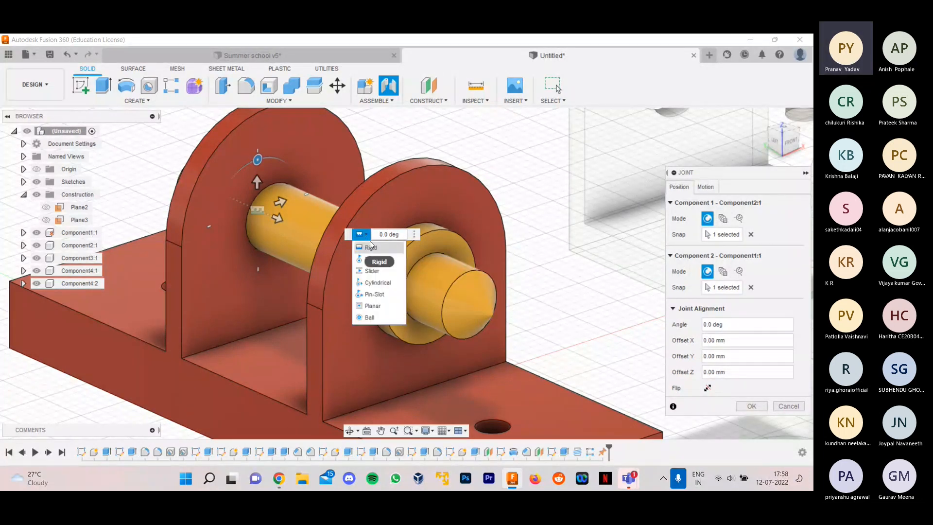
left_click(705, 186)
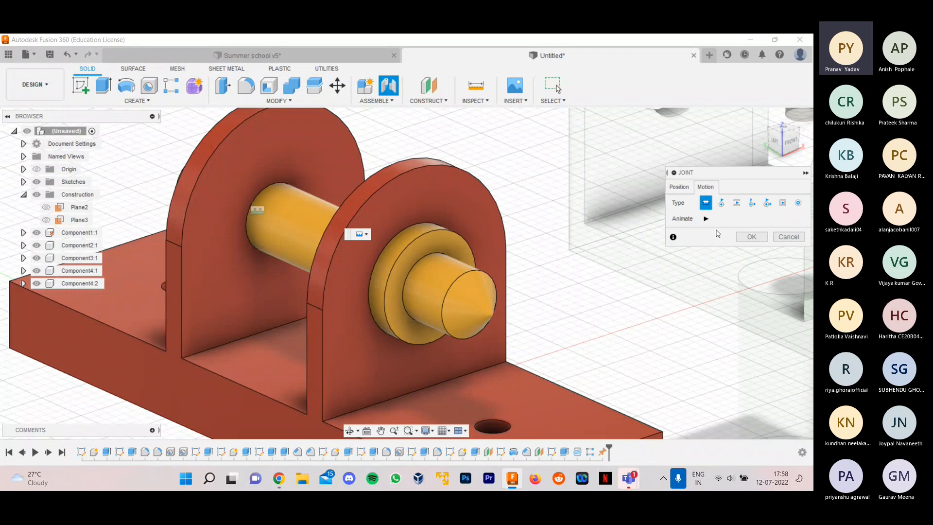
left_click(706, 218)
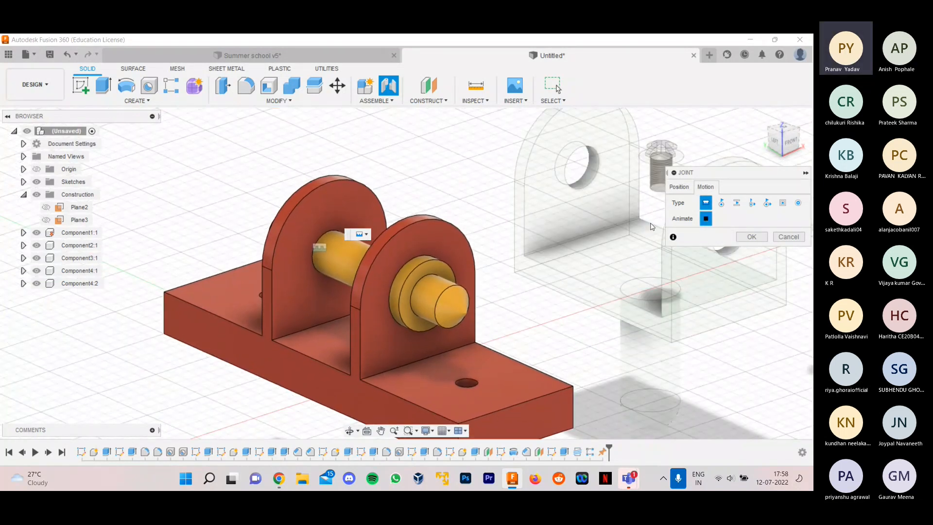
- Set the shaft joint's motion to Revolute, try the Y axis, return the rotation to the Z axis, and create the joint
left_click(720, 203)
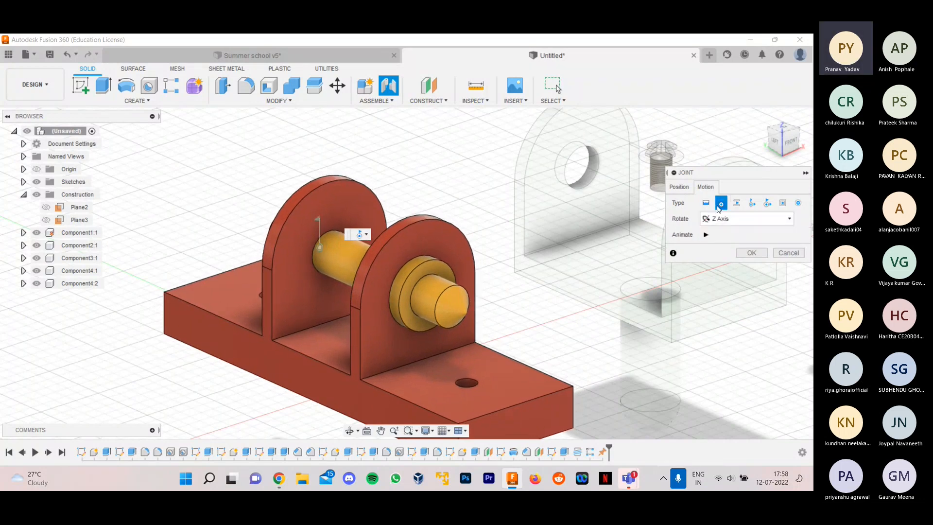
scroll(402, 267, "up", 2)
scroll(422, 323, "up", 2)
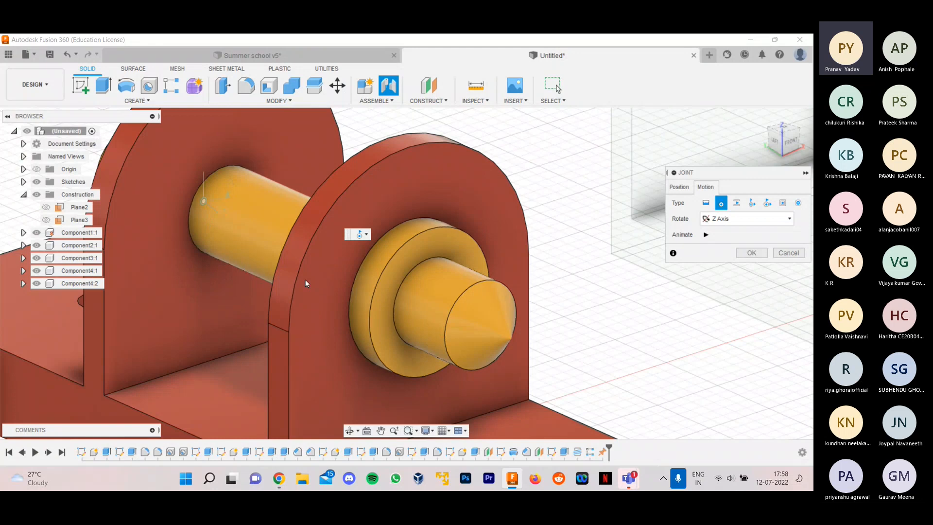
scroll(296, 284, "down", 4)
left_click(743, 219)
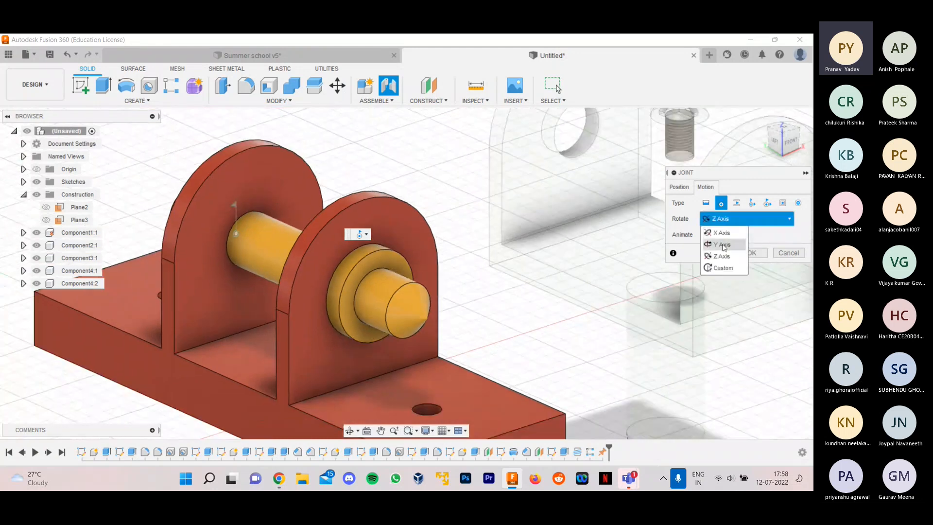
left_click(723, 247)
left_click(731, 220)
left_click(722, 255)
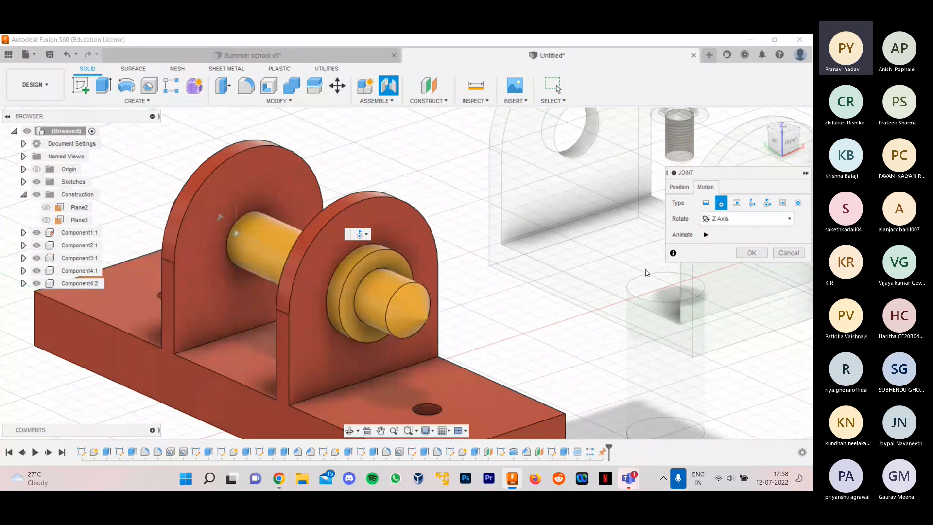
scroll(471, 338, "down", 2)
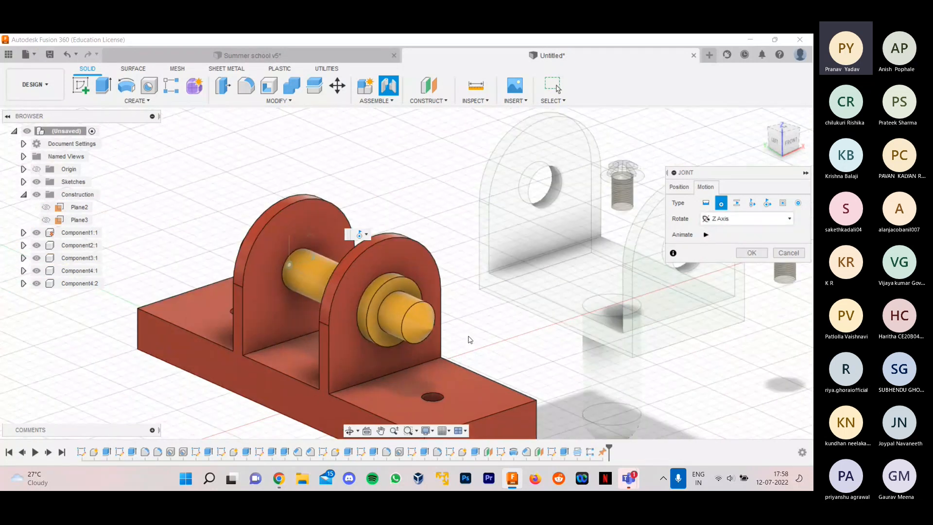
scroll(459, 343, "up", 1)
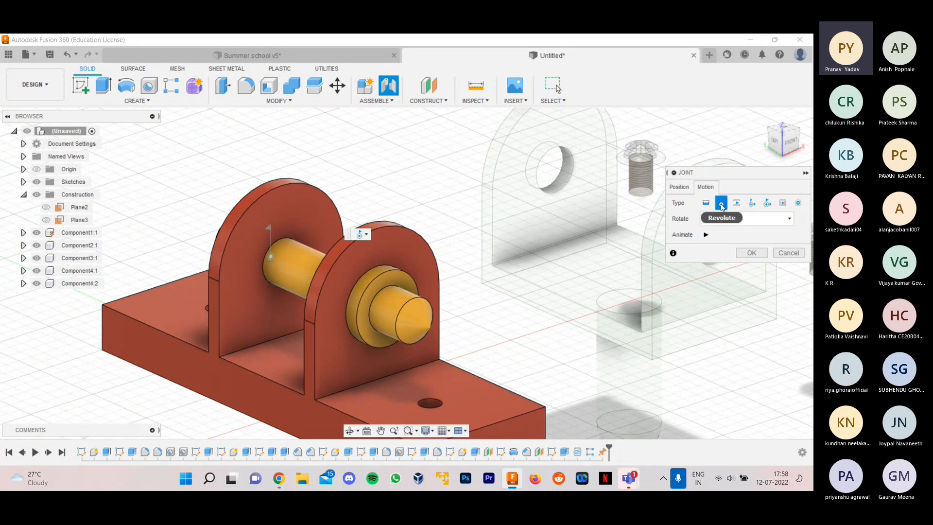
left_click(751, 253)
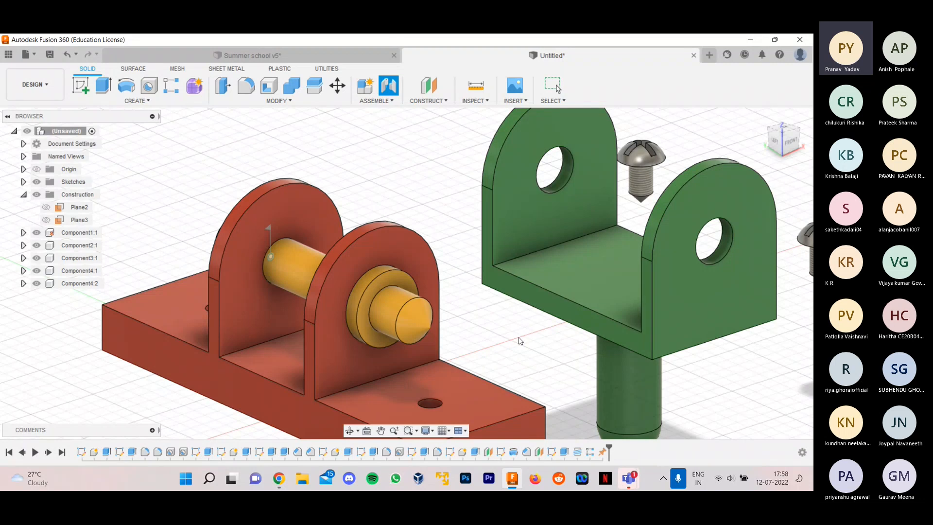
scroll(500, 316, "down", 5)
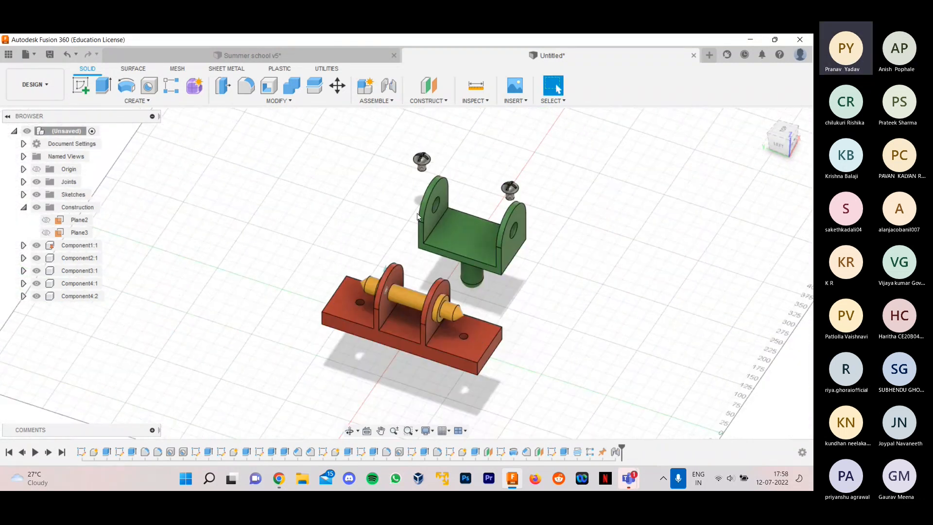
scroll(488, 233, "up", 4)
scroll(429, 357, "down", 3)
scroll(408, 290, "up", 4)
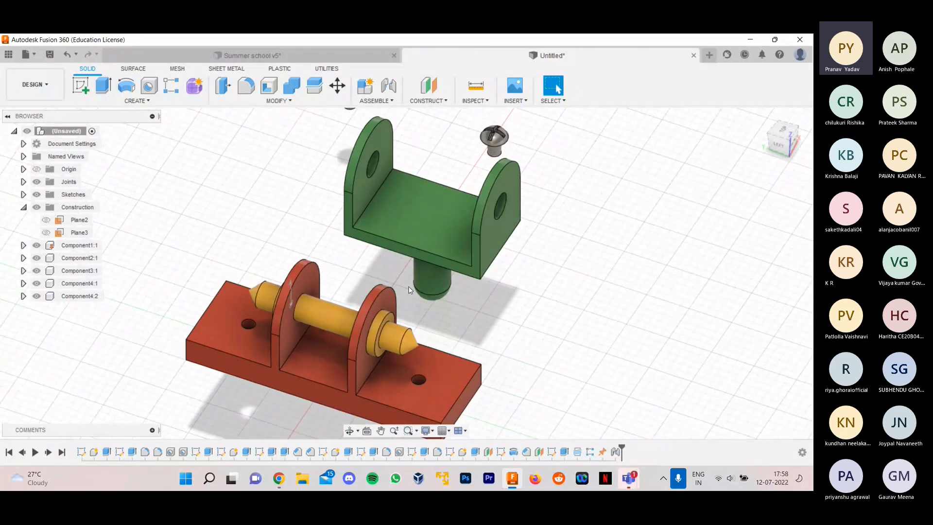
- Start a Joint with Revolute motion and snap Component 1 to the hole in the green fork's far arm
middle_click_drag(418, 294, 602, 238, "shift")
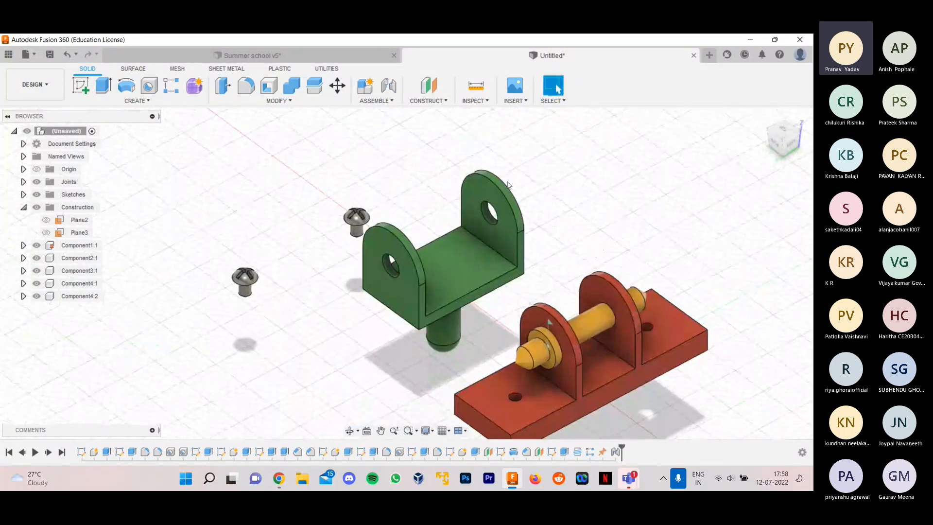
left_click(389, 86)
scroll(581, 247, "up", 2)
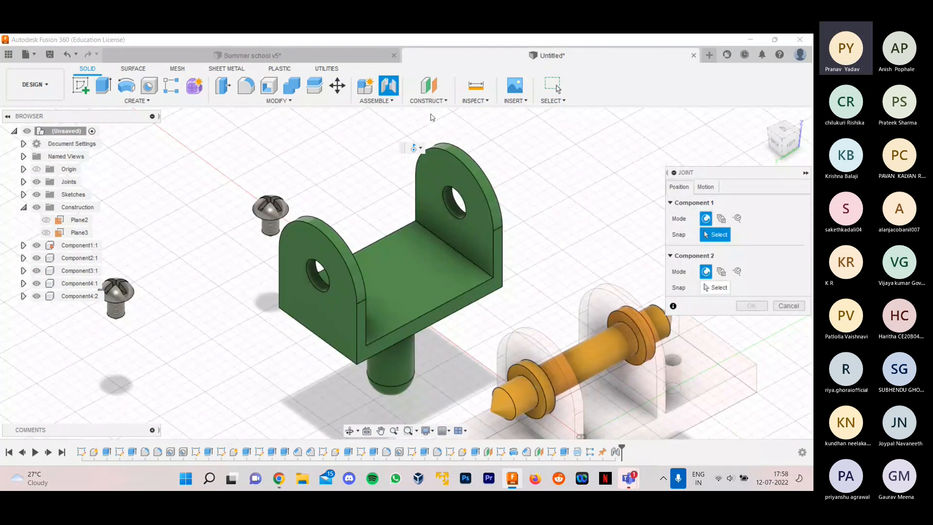
left_click(419, 150)
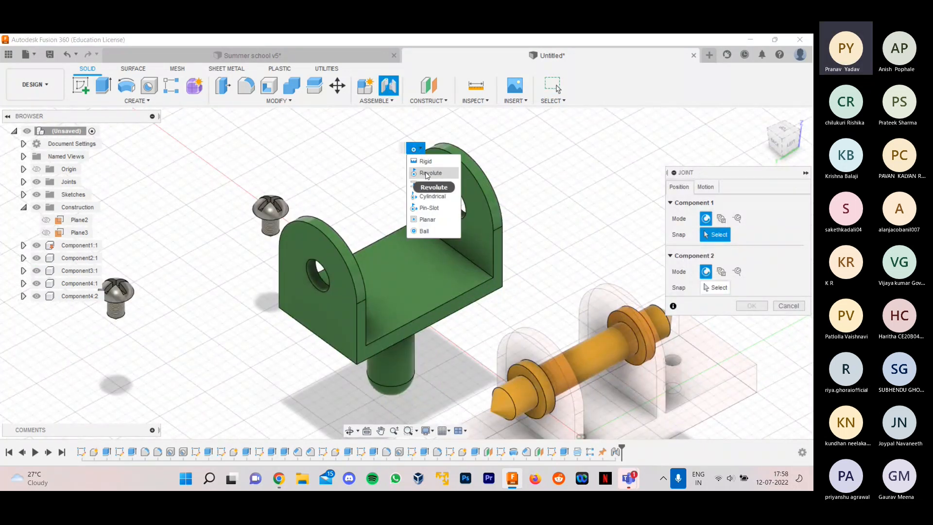
left_click(424, 170)
scroll(461, 213, "up", 2)
scroll(459, 220, "down", 5)
scroll(428, 213, "up", 3)
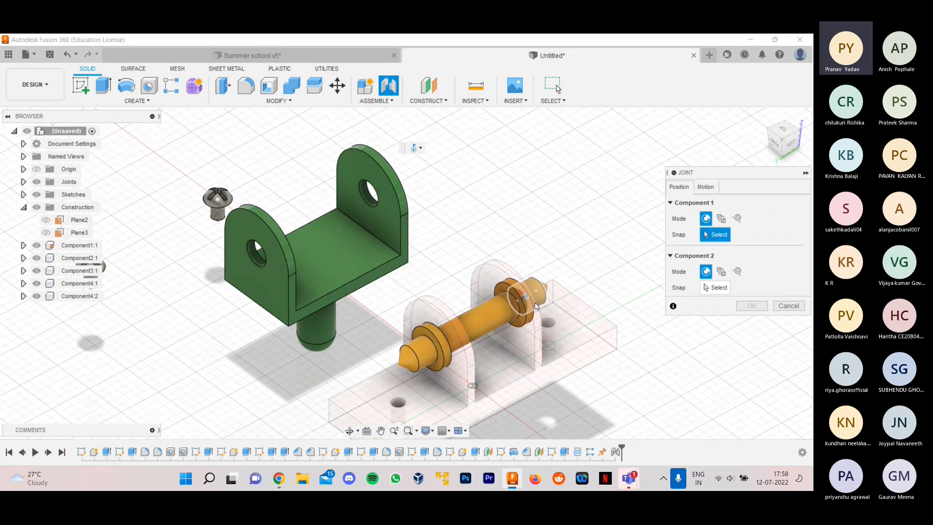
scroll(382, 230, "up", 2)
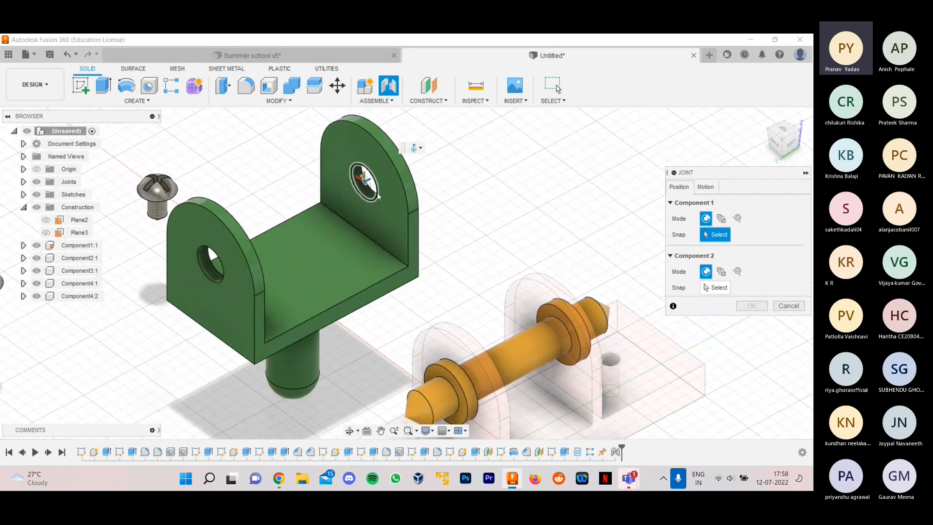
left_click(377, 195)
scroll(378, 182, "up", 2)
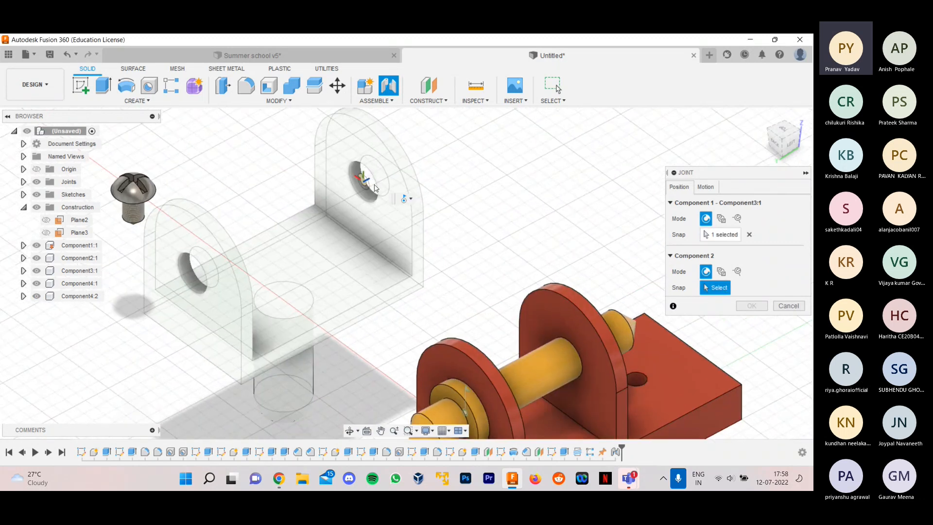
- Snap the joint's Component 2 to the middle of the shaft's cylindrical end section, between the collar and the pointed tip
middle_click_drag(350, 176, 376, 228, "shift")
scroll(218, 296, "up", 5)
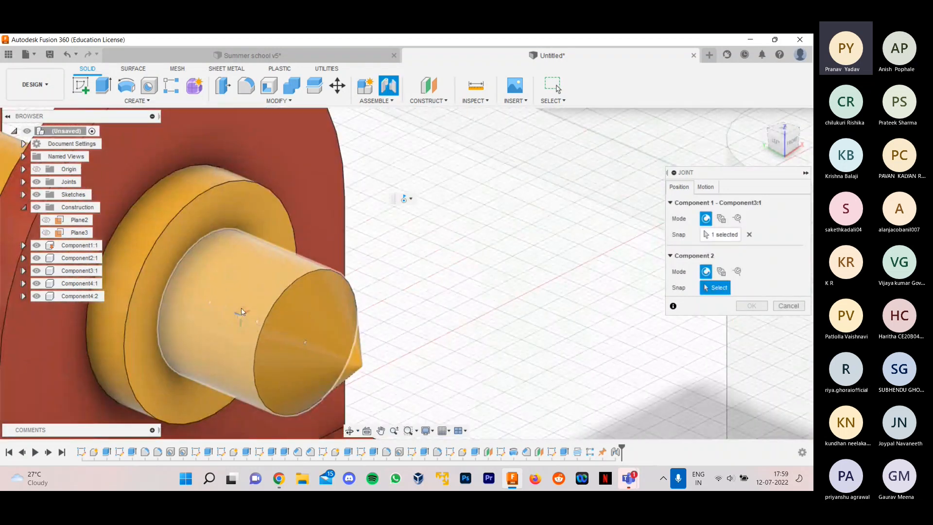
middle_click_drag(241, 308, 268, 307, "shift")
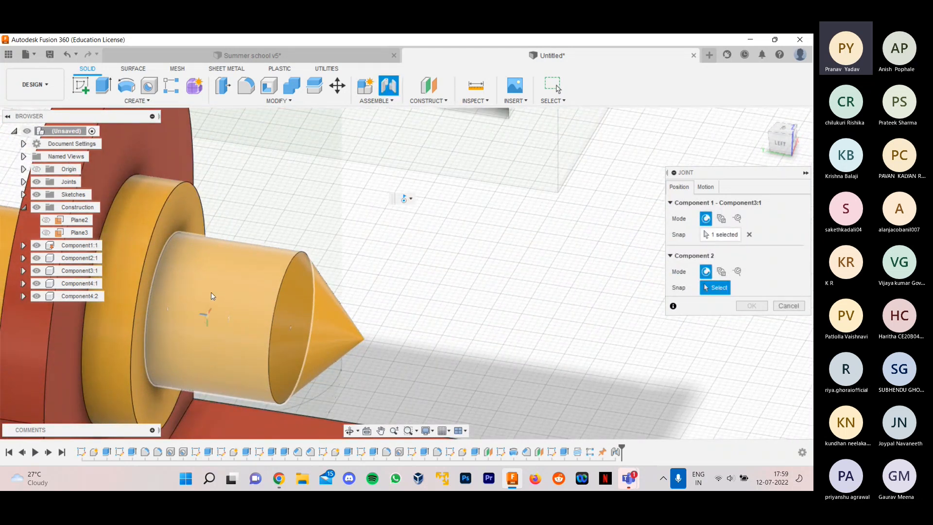
left_click(224, 295)
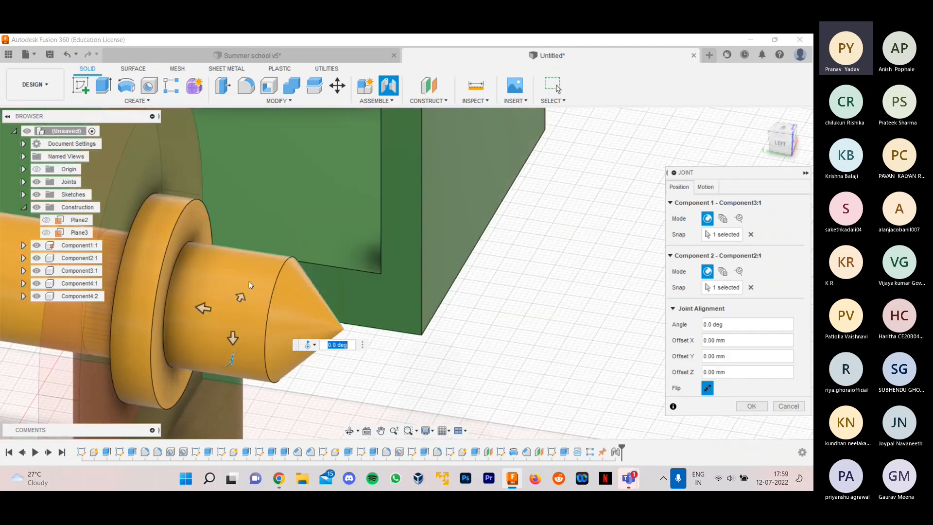
middle_click_drag(304, 268, 403, 277, "shift")
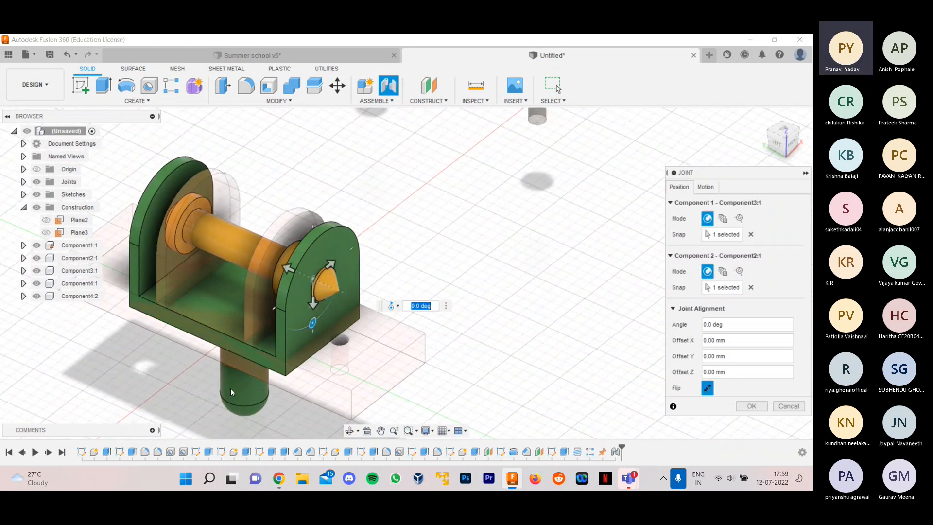
- Try the Cylindrical, Revolute, Pin-Slot, Planar and Ball motion types on the fork's joint
left_click(394, 305)
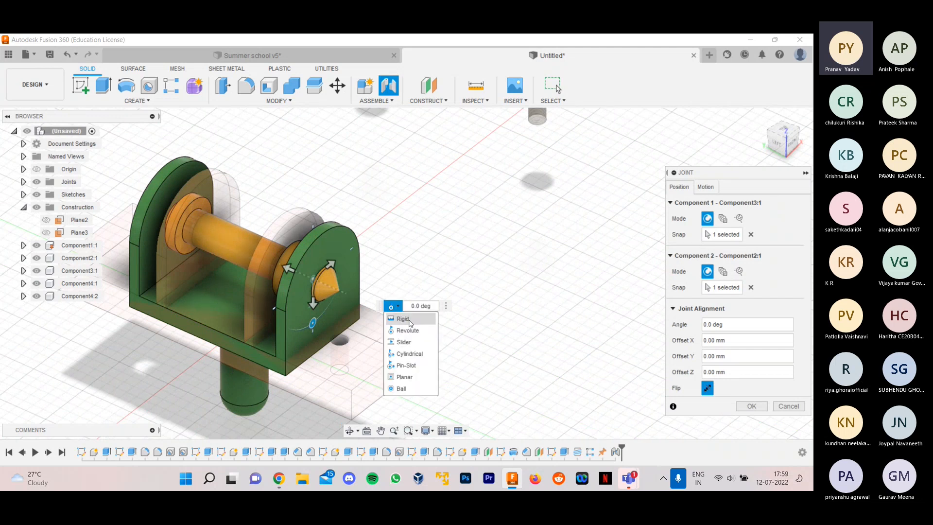
left_click(409, 354)
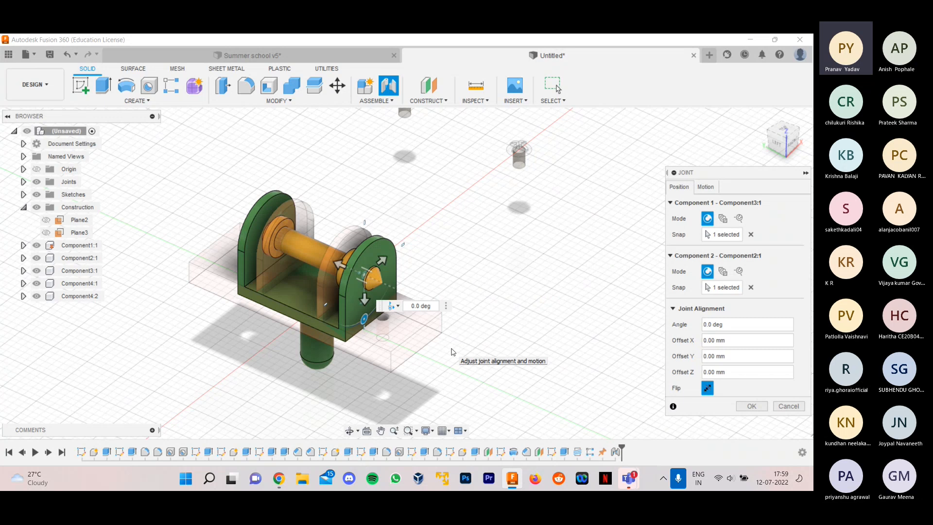
left_click(394, 305)
left_click(402, 330)
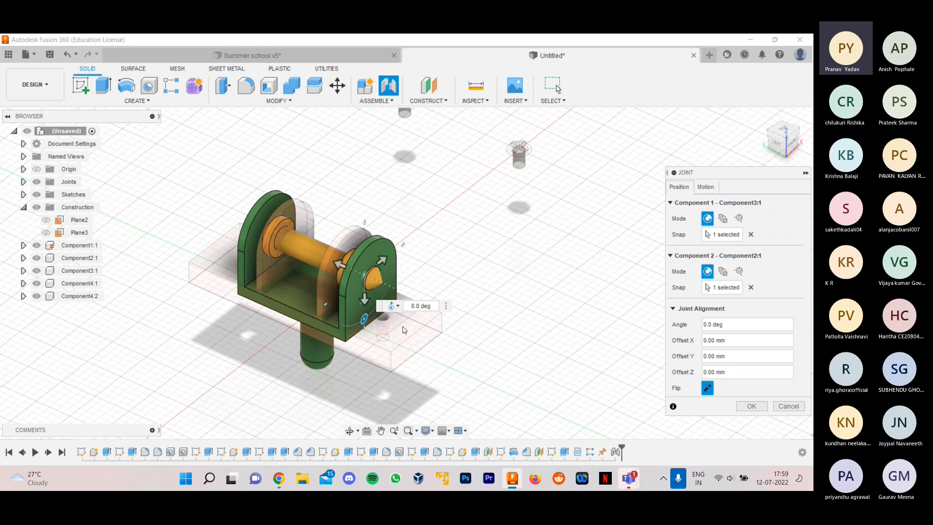
left_click(395, 305)
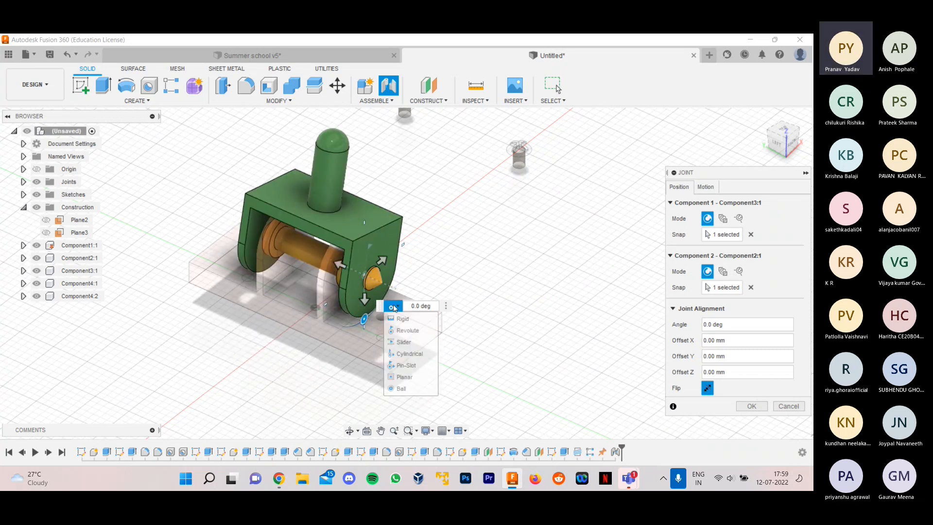
left_click(406, 368)
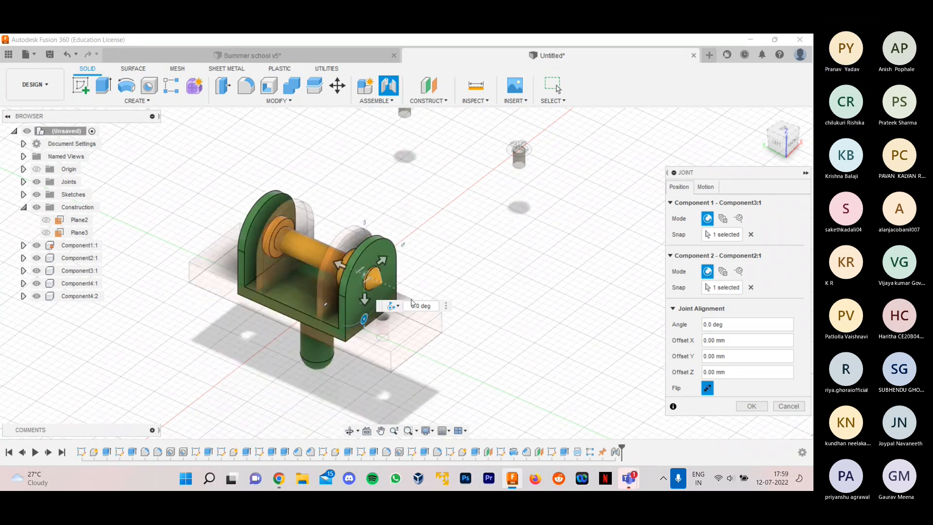
left_click(395, 305)
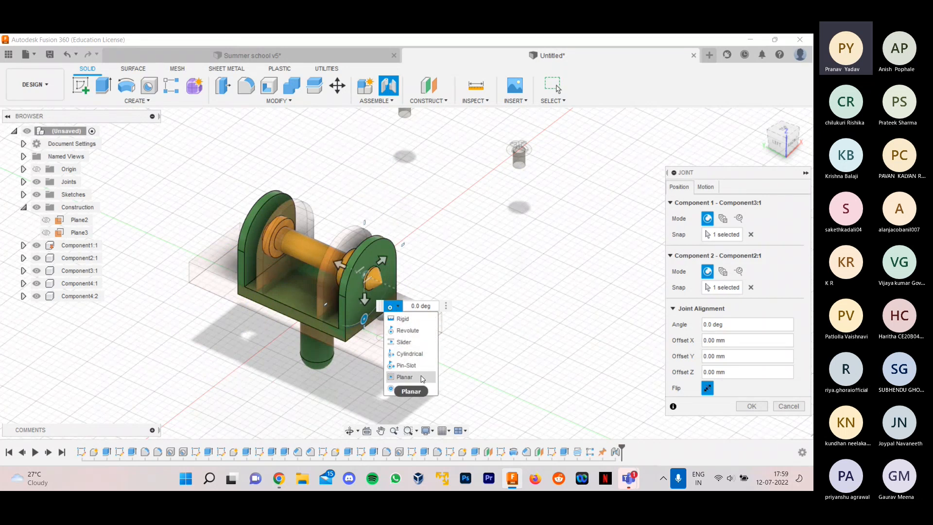
left_click(403, 384)
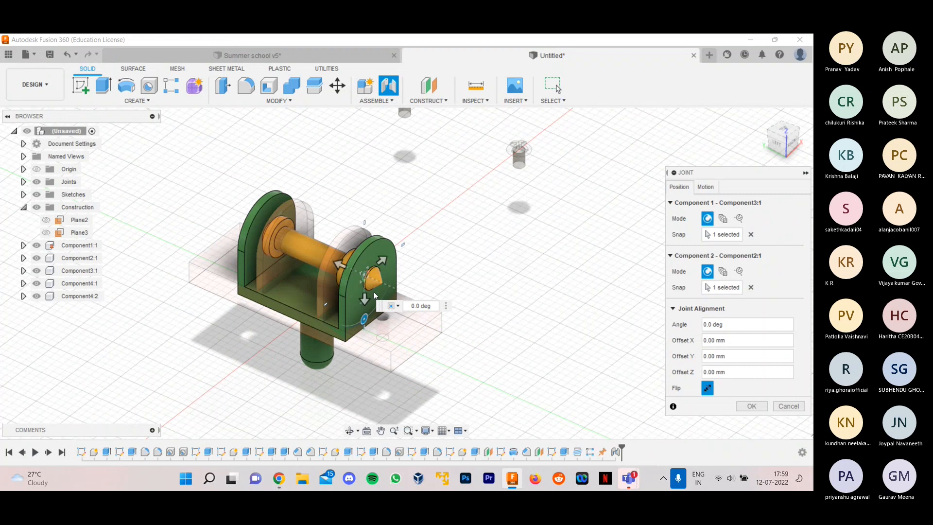
left_click(394, 306)
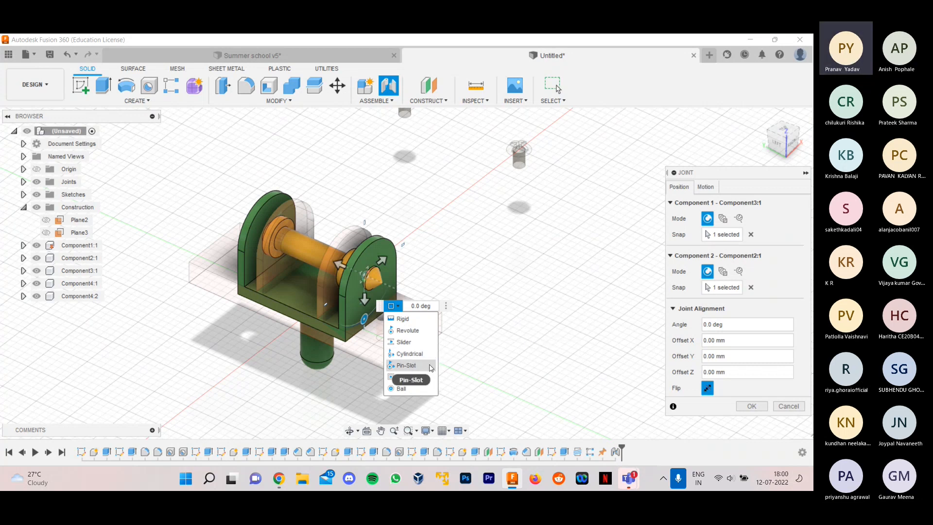
left_click(416, 388)
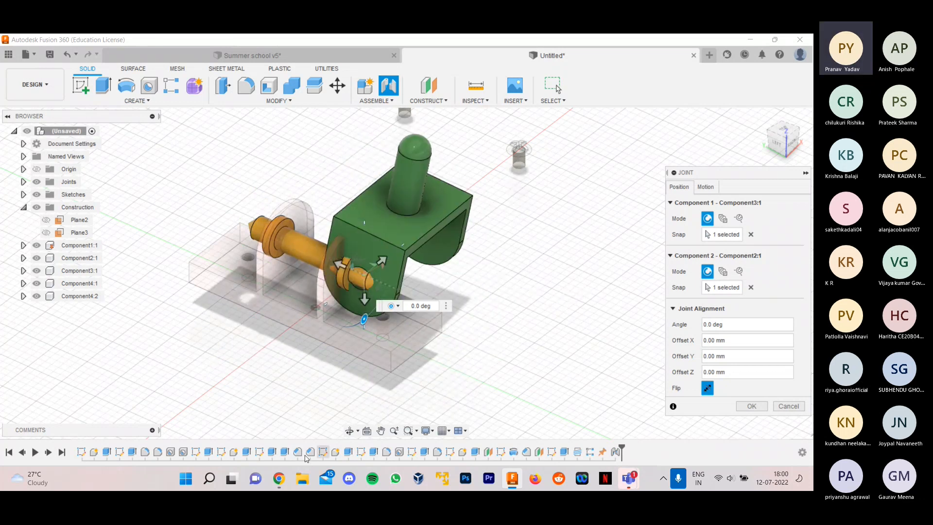
- Switch to Chrome and reopen the recently closed Ball Joint documentation page
left_click(278, 478)
left_click(802, 61)
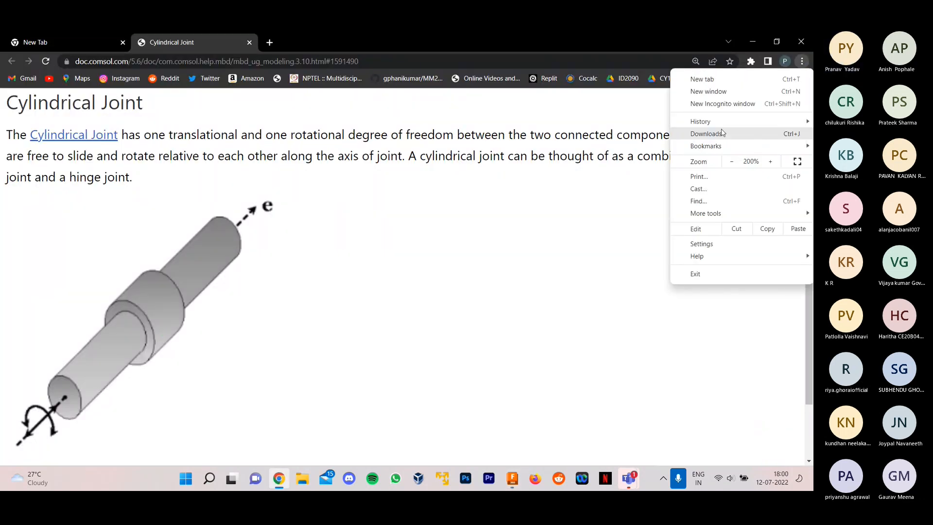
mouse_move(701, 122)
mouse_move(596, 160)
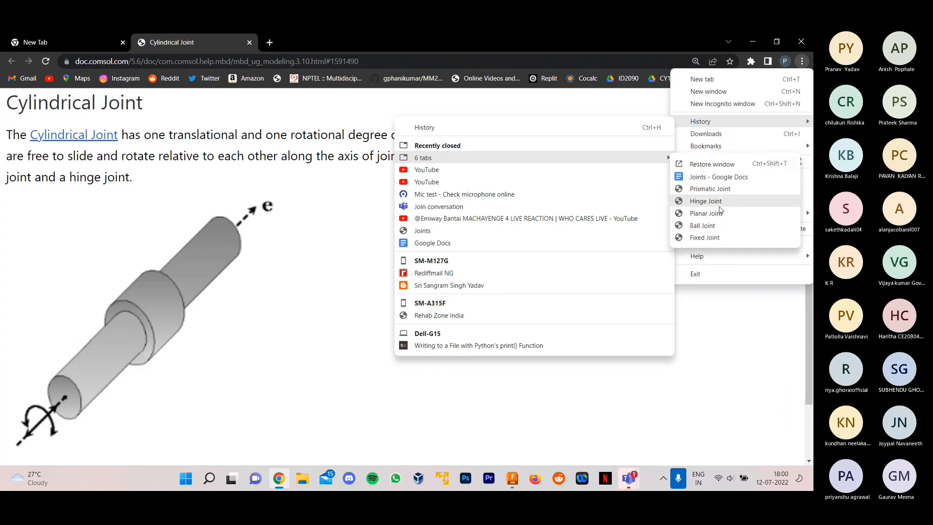
left_click(701, 224)
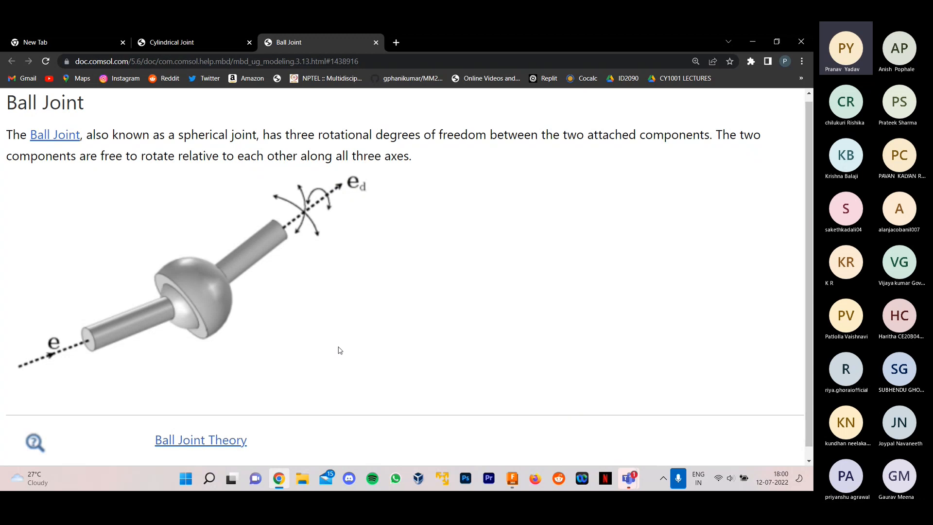
- Return to Fusion 360 and animate the fork's joint with Ball motion, using Z Axis pitch and X Axis yaw
left_click(516, 482)
left_click(393, 305)
left_click(401, 388)
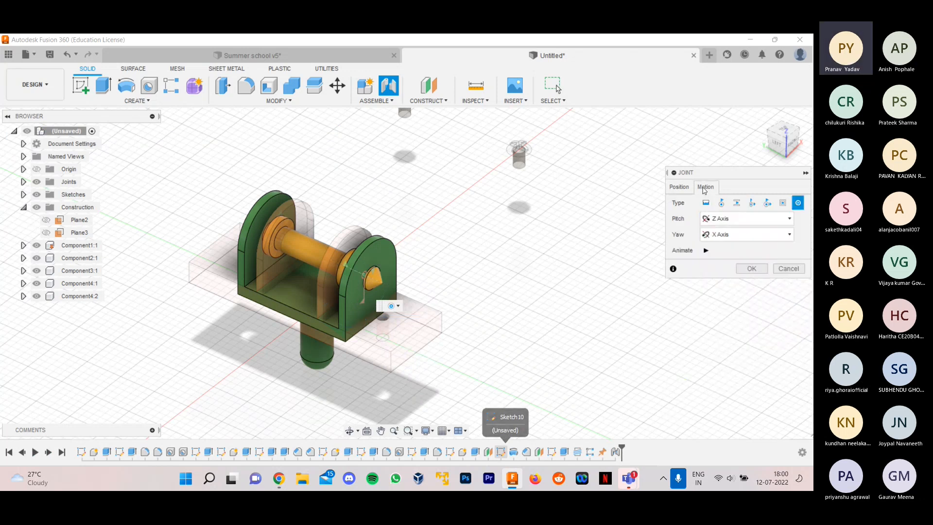
left_click(706, 250)
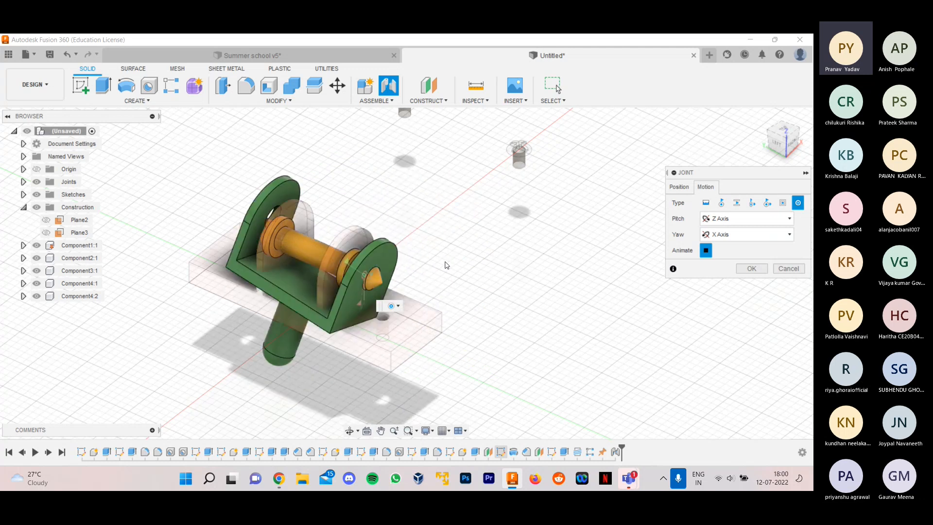
- Set the fork joint's motion to Revolute about the Z axis and create the joint
left_click(392, 306)
left_click(403, 329)
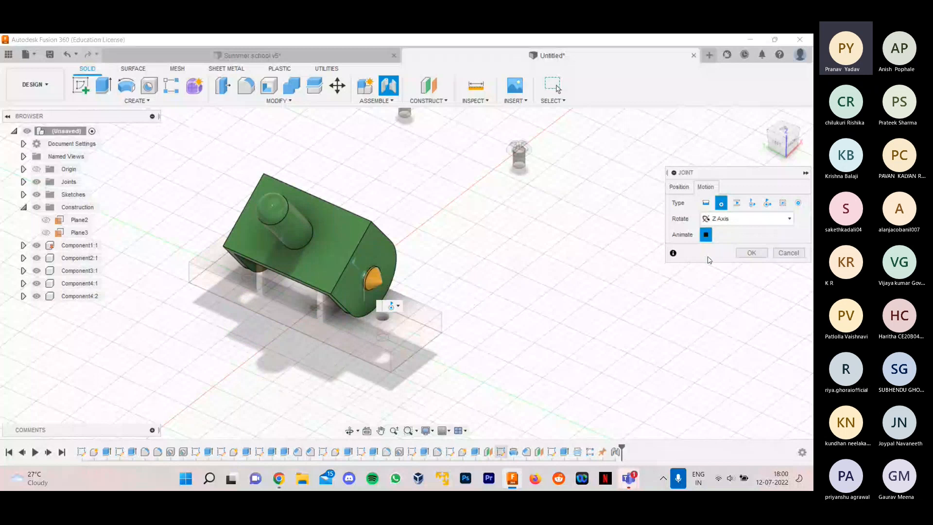
left_click(751, 253)
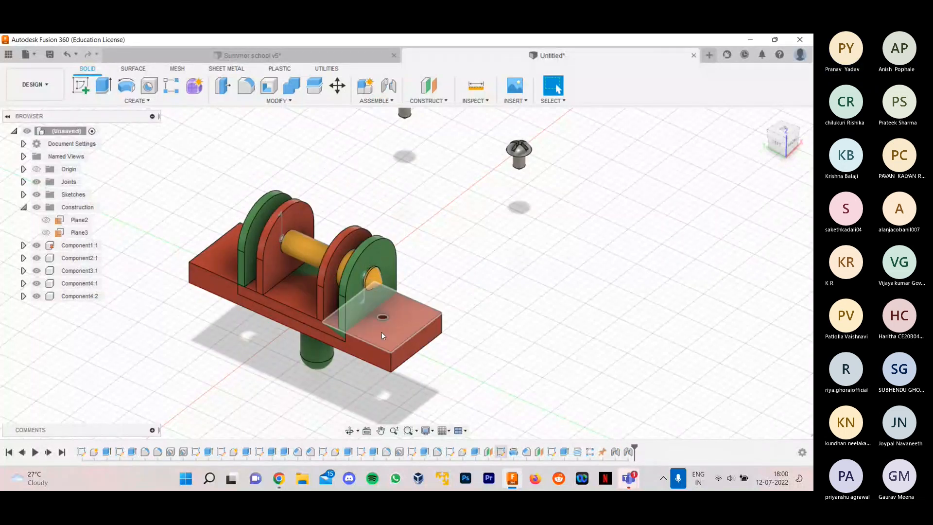
- Swing the green fork around the shaft to test the joint, leaving its stem pointing upward above the base
left_click_drag(322, 354, 736, 35)
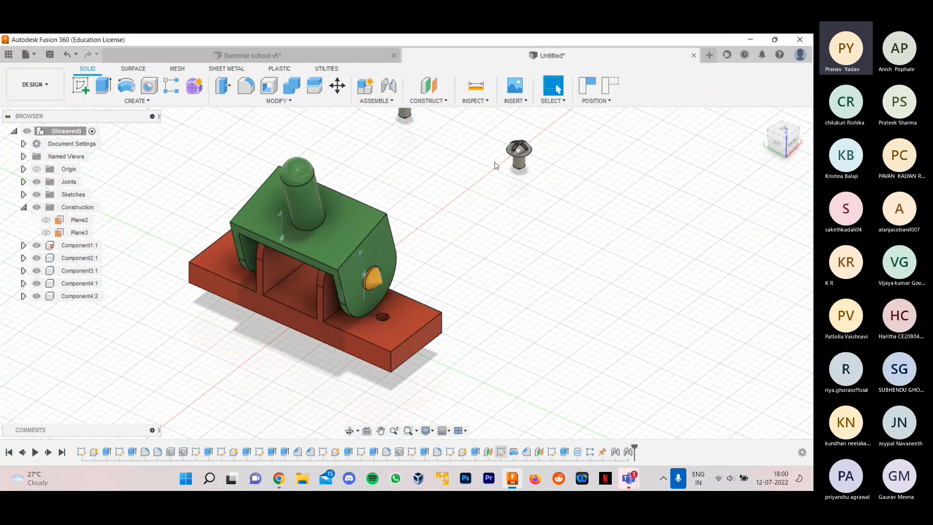
left_click_drag(297, 198, 351, 176)
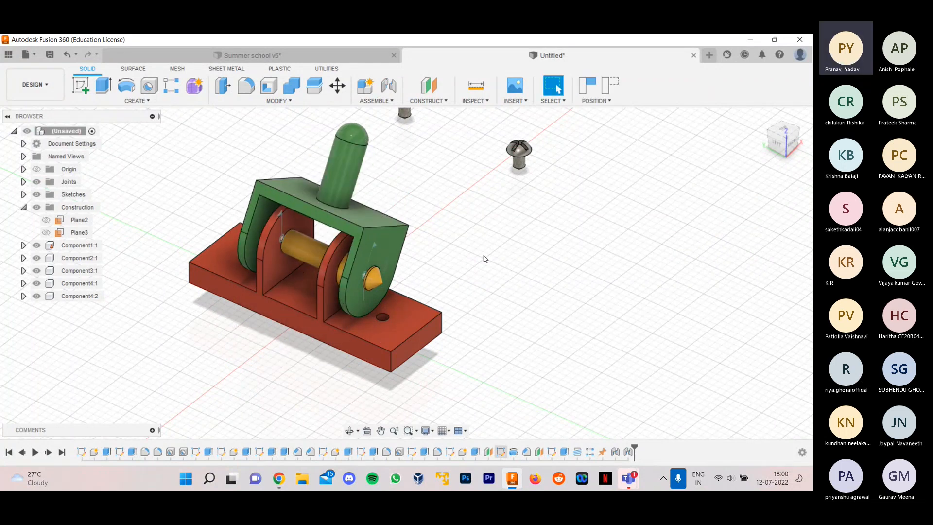
middle_click_drag(486, 261, 480, 257, "shift")
scroll(441, 257, "down", 2)
scroll(449, 214, "up", 2)
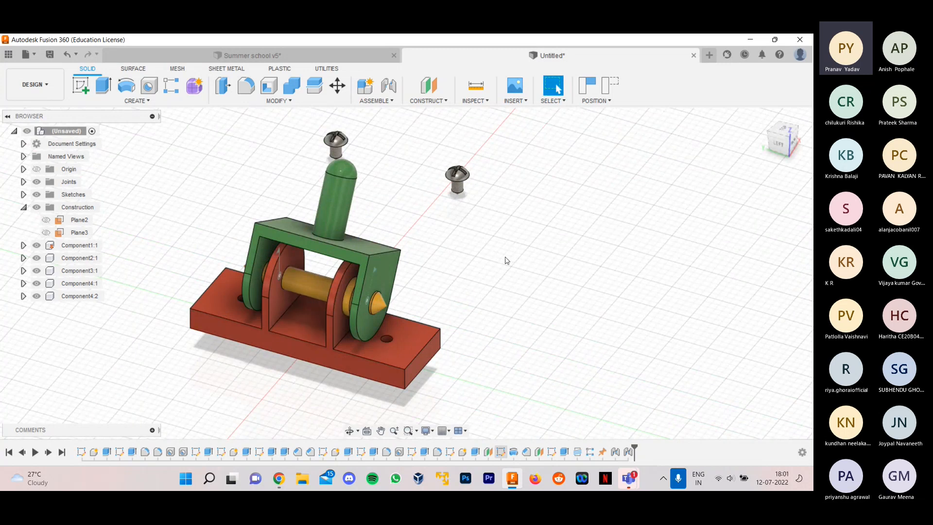
scroll(507, 256, "up", 1)
scroll(451, 237, "down", 3)
middle_click_drag(481, 206, 450, 173, "shift")
scroll(450, 173, "up", 3)
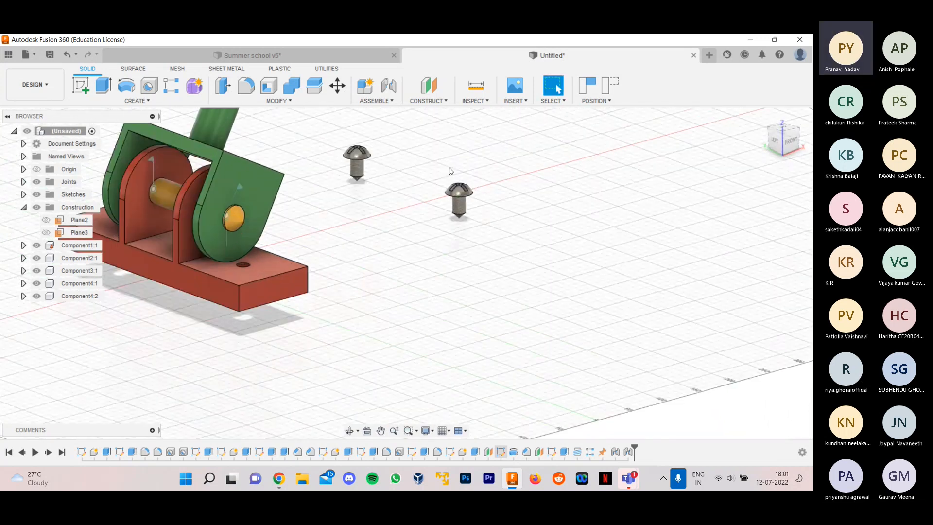
scroll(311, 305, "down", 2)
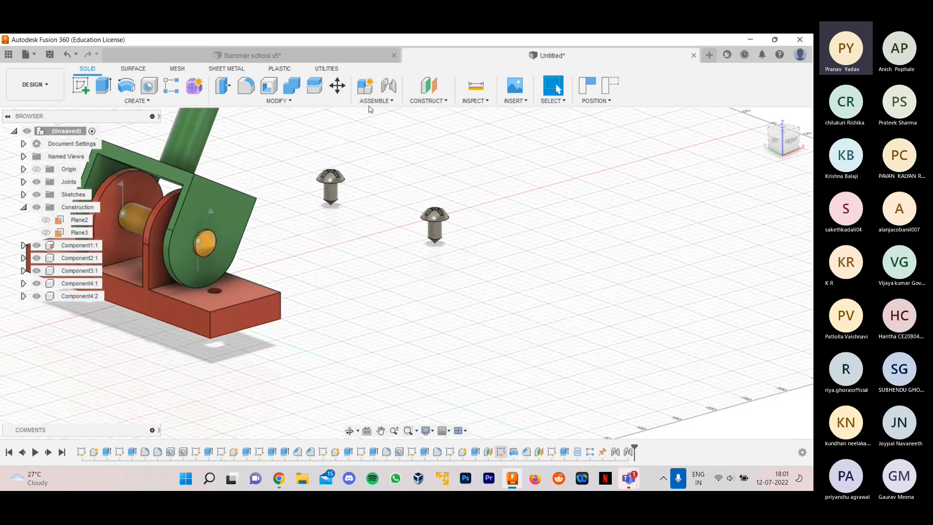
left_click(375, 103)
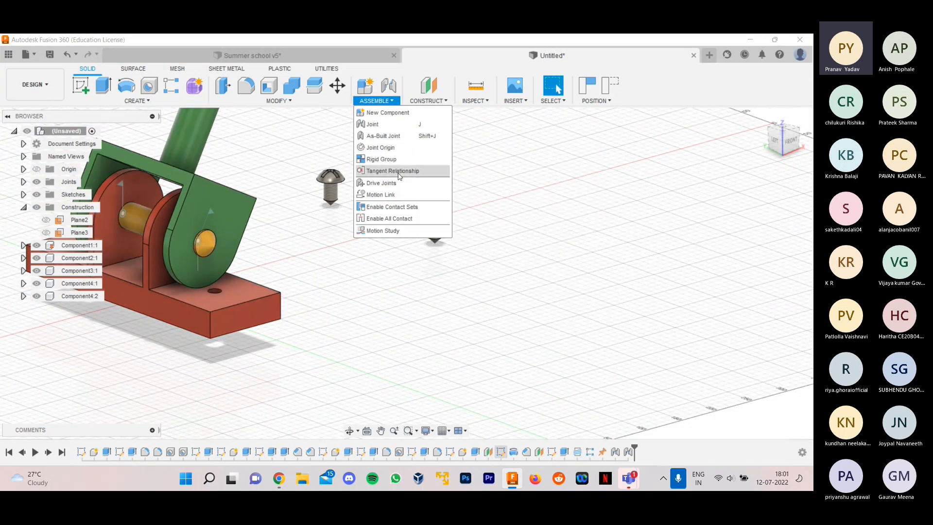
left_click(288, 108)
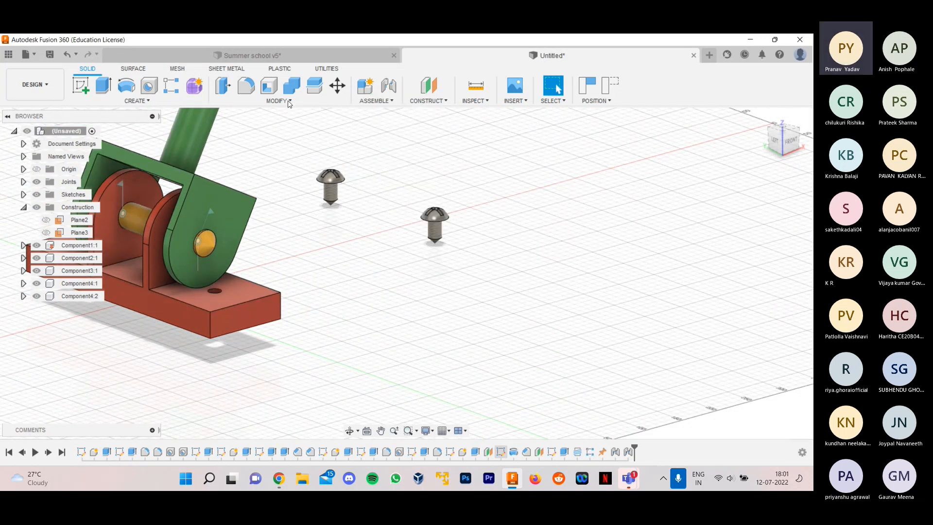
left_click(290, 103)
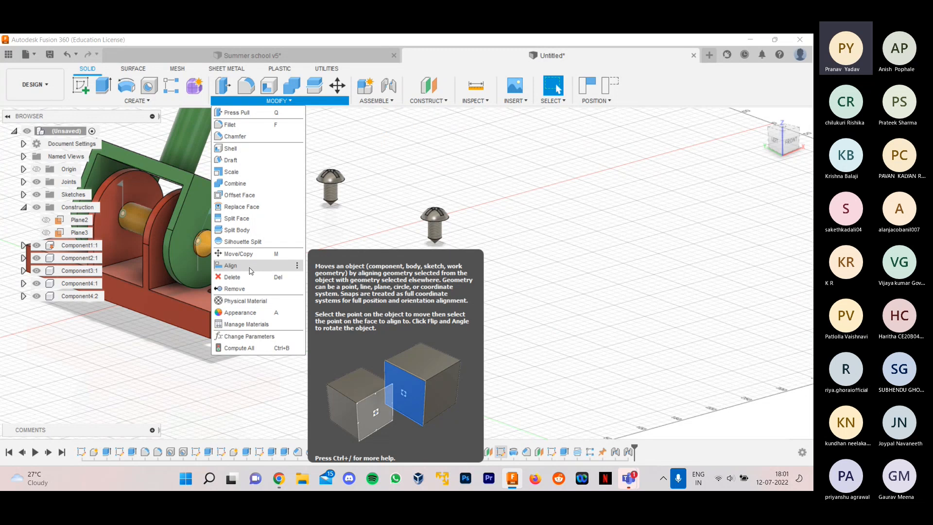
left_click(388, 98)
- Start a joint at the circular edge under the head of the first screw
left_click(388, 88)
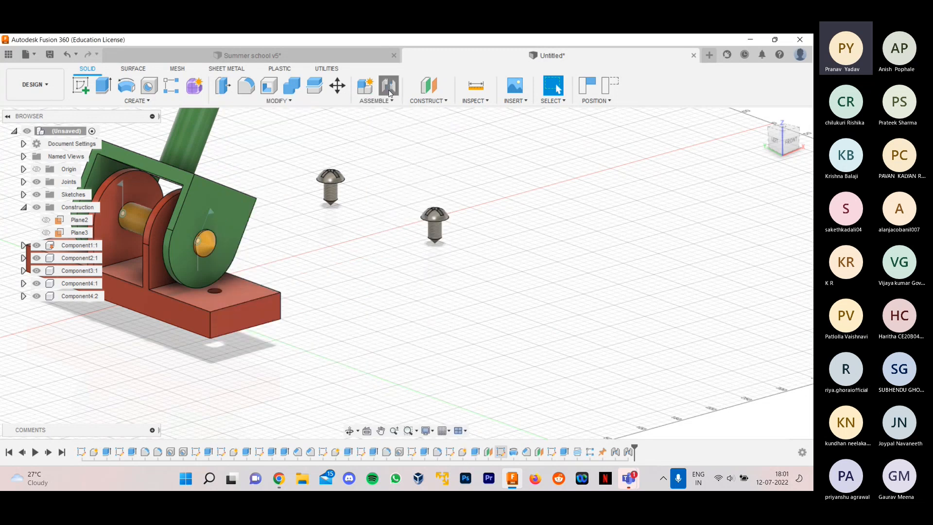
scroll(456, 234, "down", 2)
scroll(455, 234, "up", 8)
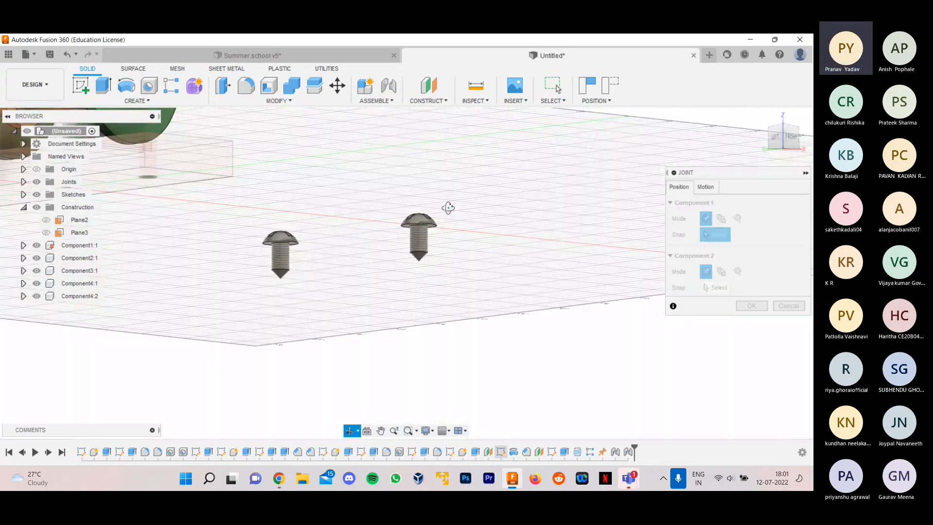
left_click(406, 235)
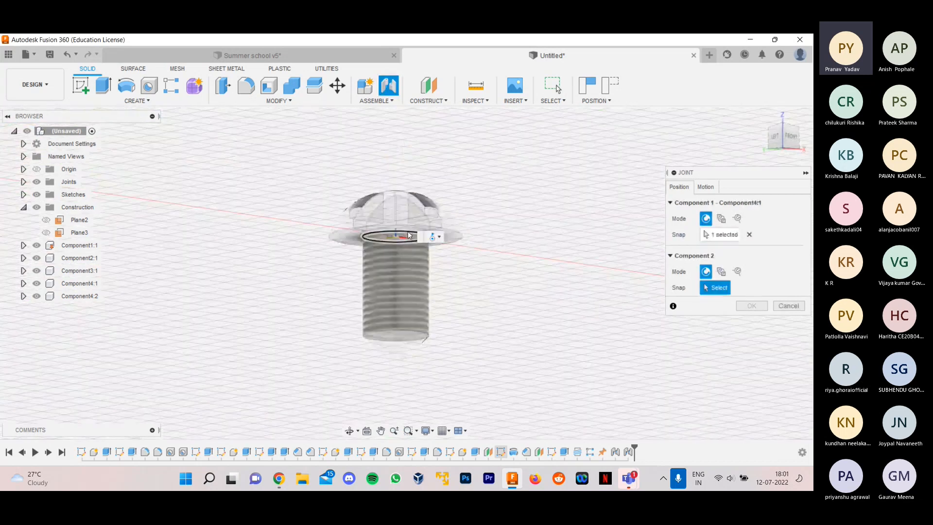
- Snap the first screw's joint to the hole in the red base beside the pointed end of the shaft
scroll(407, 235, "down", 4)
middle_click_drag(462, 277, 430, 327, "shift")
scroll(311, 295, "down", 3)
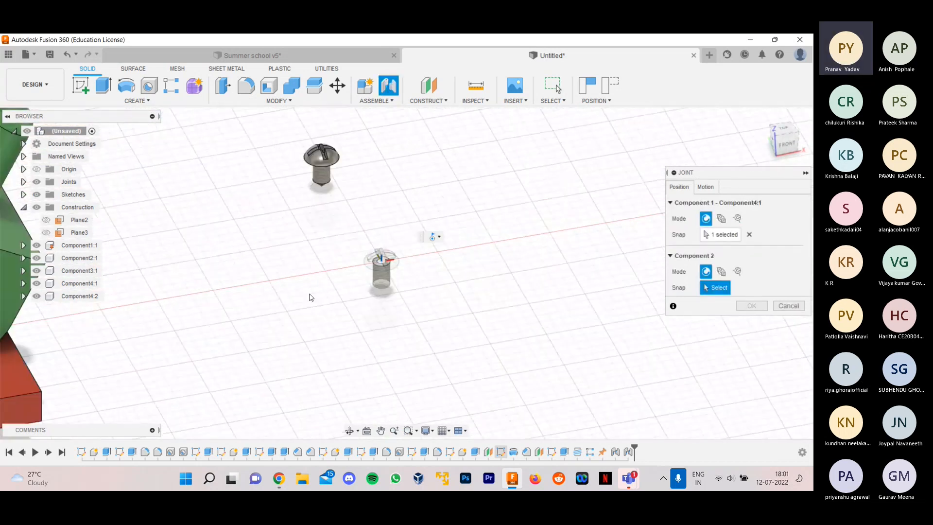
scroll(202, 295, "down", 2)
middle_click_drag(202, 296, 267, 267)
scroll(57, 343, "up", 2)
scroll(56, 344, "up", 4)
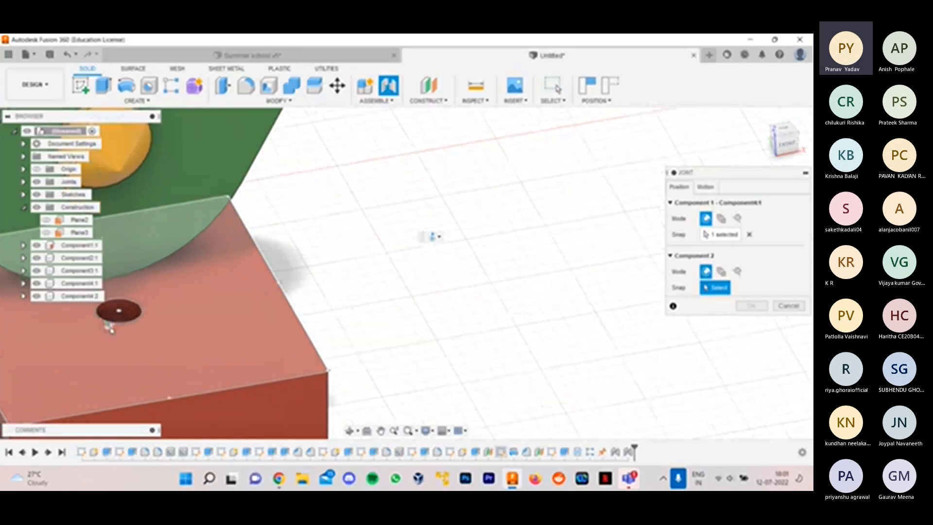
scroll(546, 300, "down", 3)
scroll(413, 312, "up", 2)
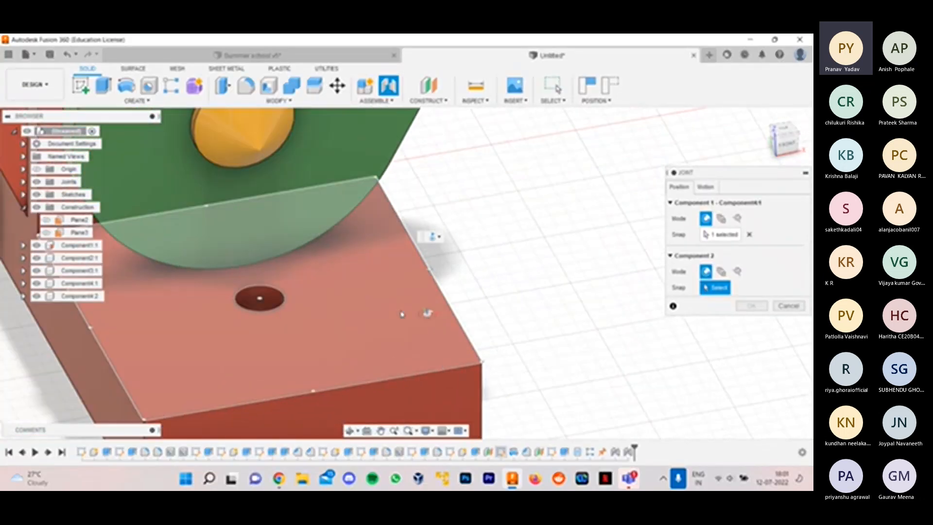
left_click(264, 311)
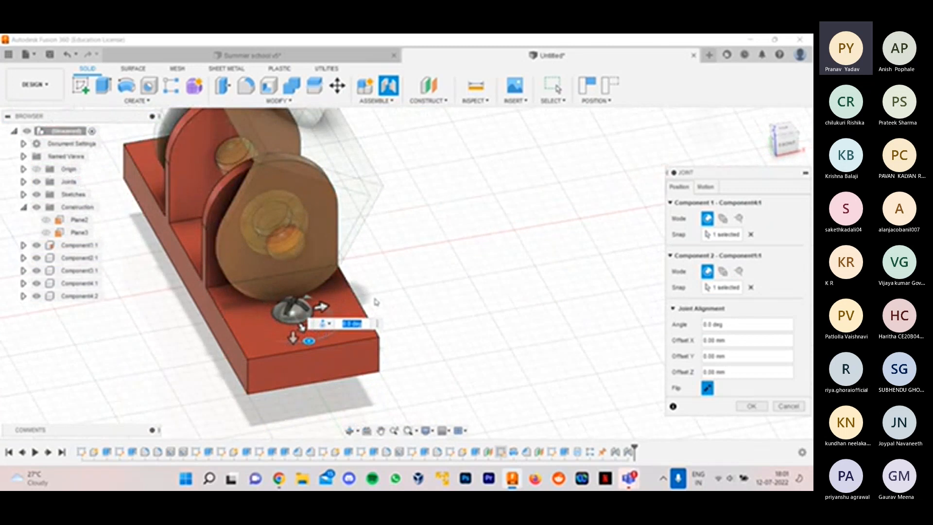
scroll(352, 302, "up", 2)
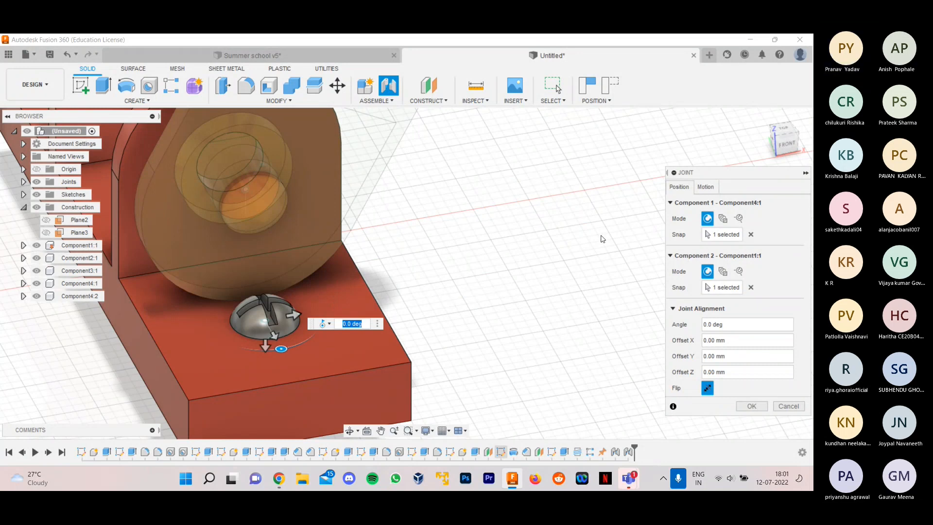
- Set the first screw's joint motion to Rigid and create the joint
left_click(711, 188)
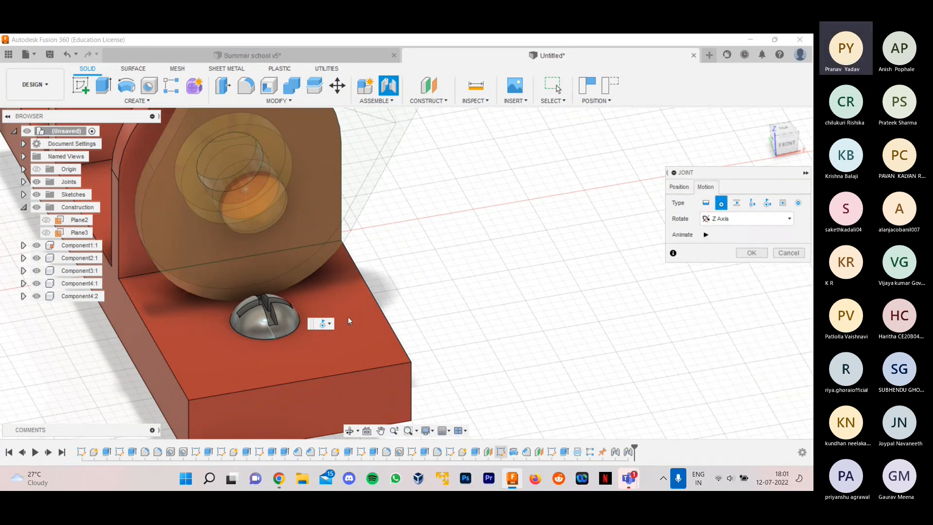
left_click(706, 203)
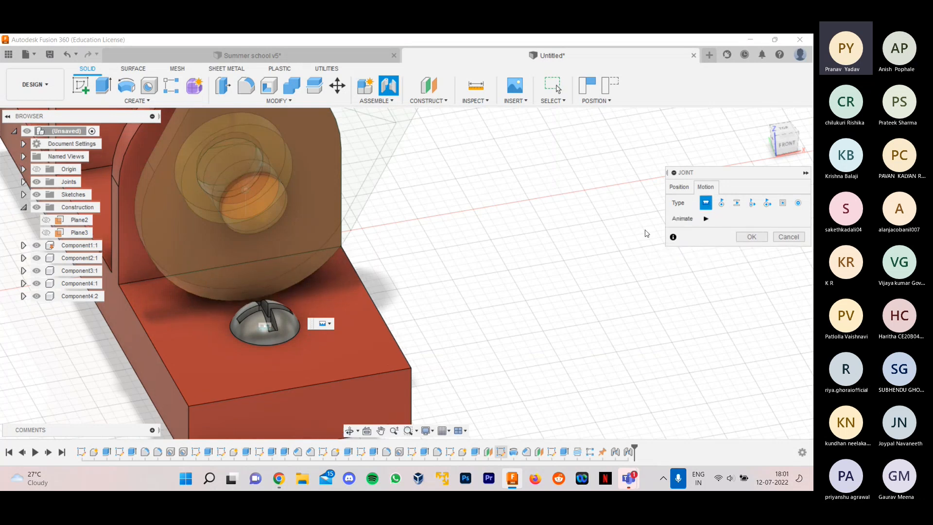
left_click(751, 252)
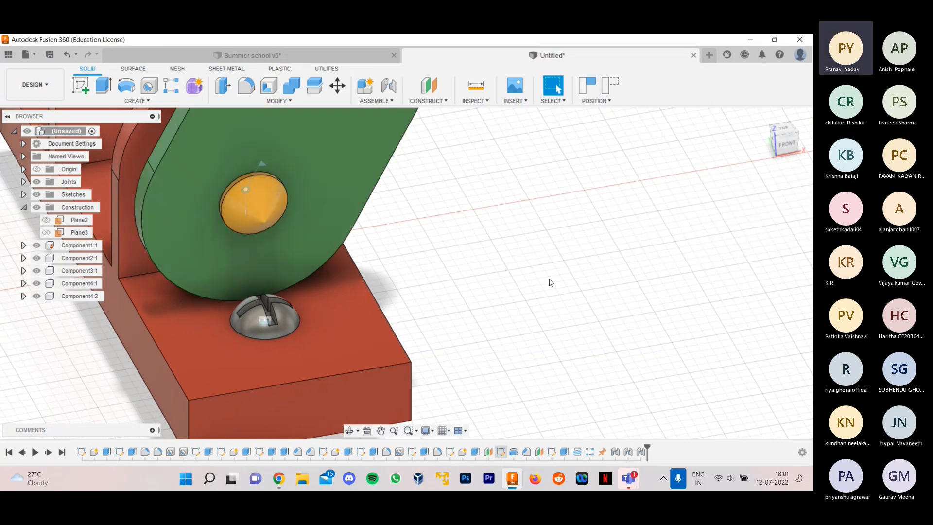
- Start a joint at the circular edge under the head of the remaining loose screw
scroll(549, 283, "down", 6)
scroll(695, 141, "up", 3)
middle_click_drag(727, 215, 352, 332, "shift")
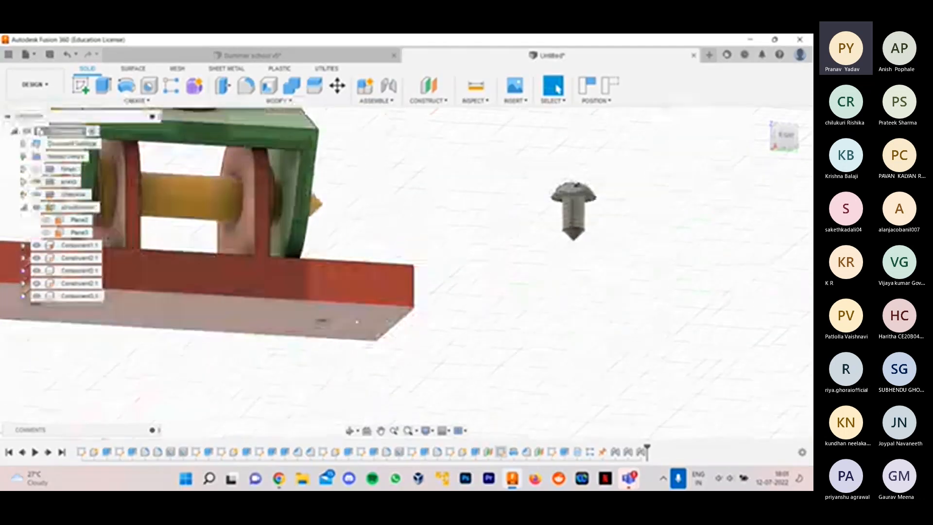
scroll(672, 153, "up", 3)
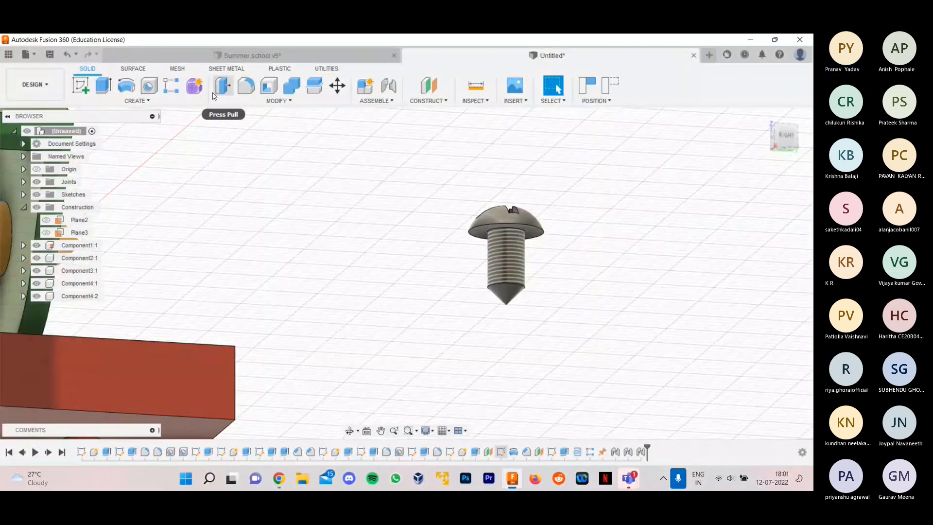
left_click(389, 85)
scroll(526, 277, "up", 4)
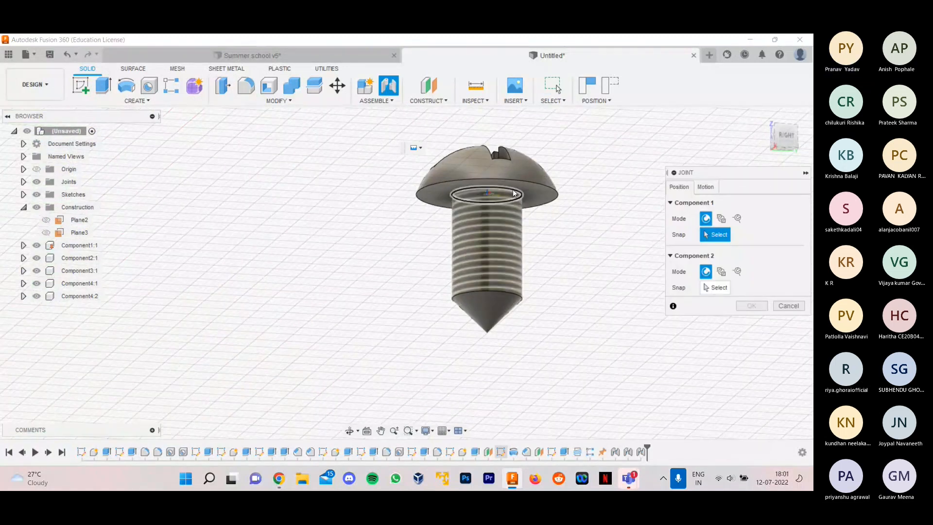
left_click(513, 190)
- Snap the second screw's joint to the empty hole at the opposite end of the red base
scroll(419, 316, "down", 3)
scroll(411, 333, "down", 3)
middle_click_drag(410, 334, 371, 369, "shift")
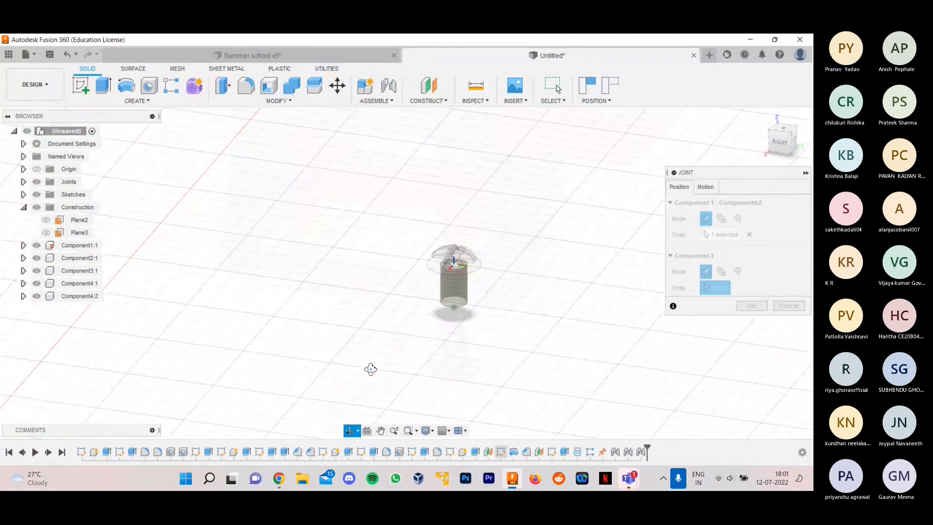
scroll(295, 334, "down", 5)
scroll(386, 207, "up", 8)
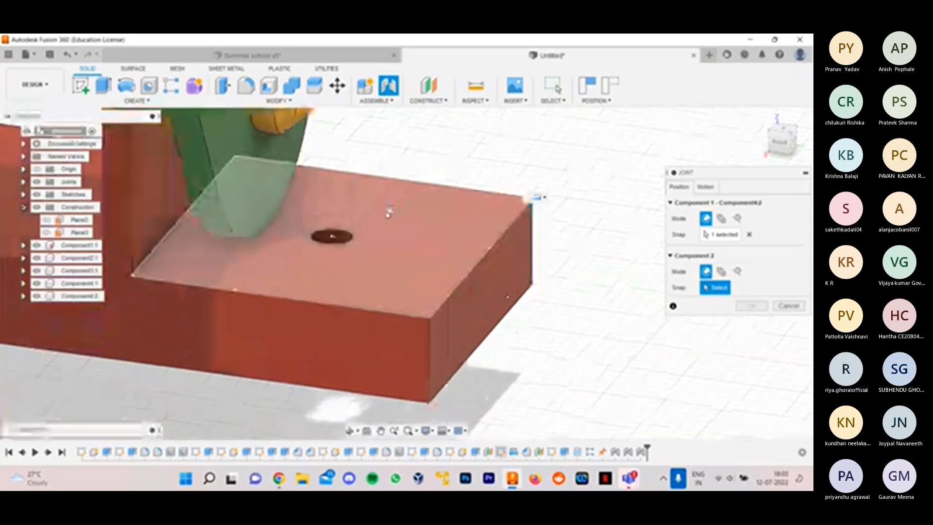
left_click(325, 239)
scroll(348, 248, "down", 5)
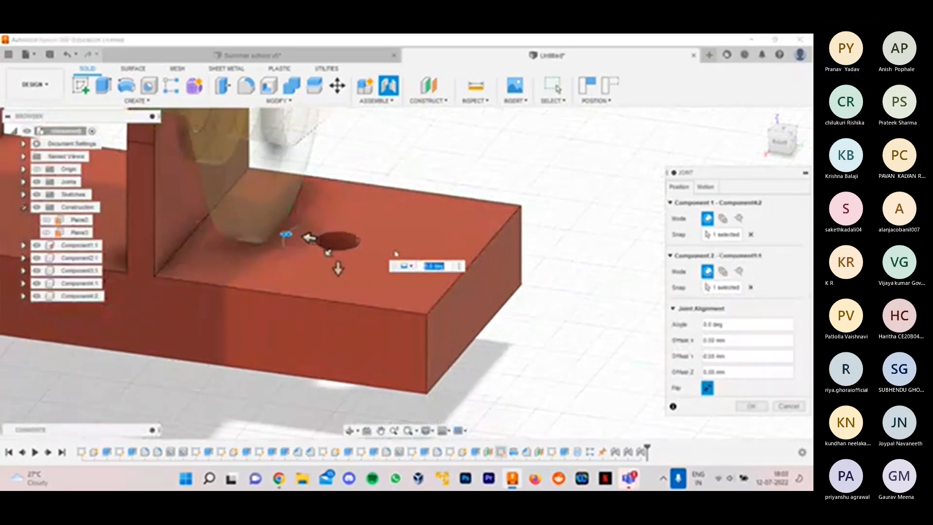
scroll(416, 225, "up", 5)
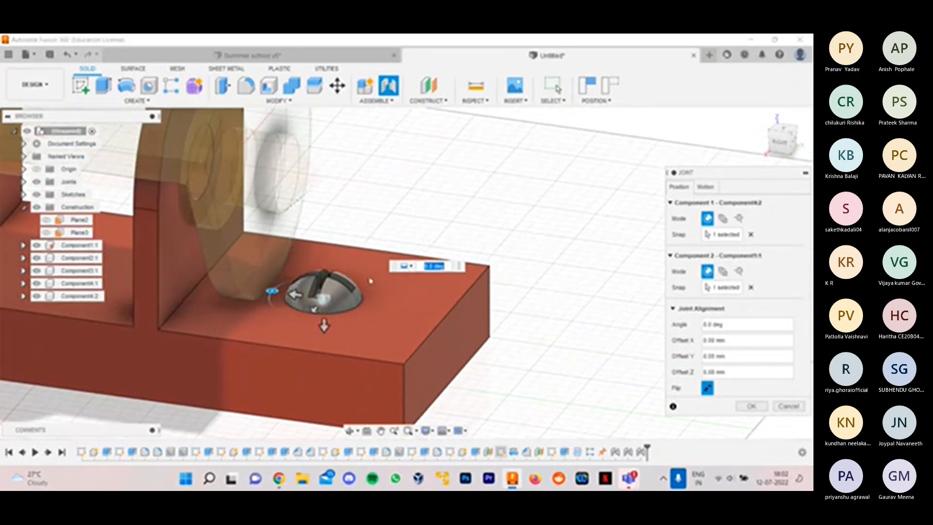
- Try a 40 mm X offset on the second screw, return it to its hole and create the Rigid joint
middle_click_drag(513, 322, 585, 358, "shift")
scroll(502, 364, "down", 4)
scroll(578, 356, "down", 4)
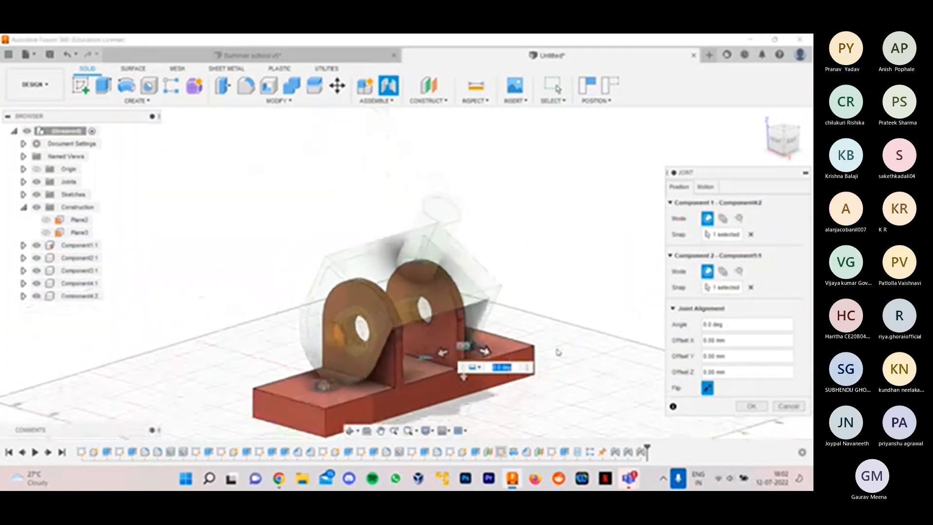
scroll(514, 360, "up", 3)
left_click_drag(475, 349, 521, 360)
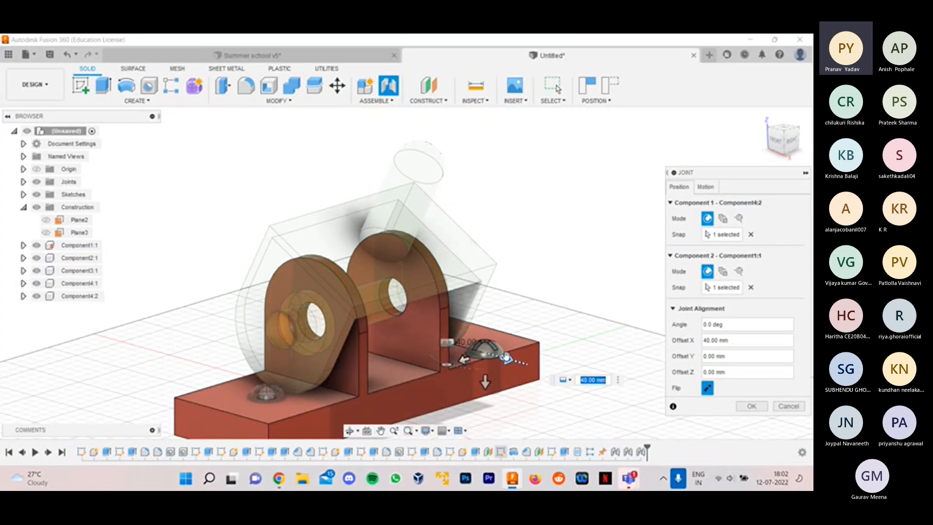
type("10")
key("Return")
left_click_drag(484, 355, 475, 352)
key("Return")
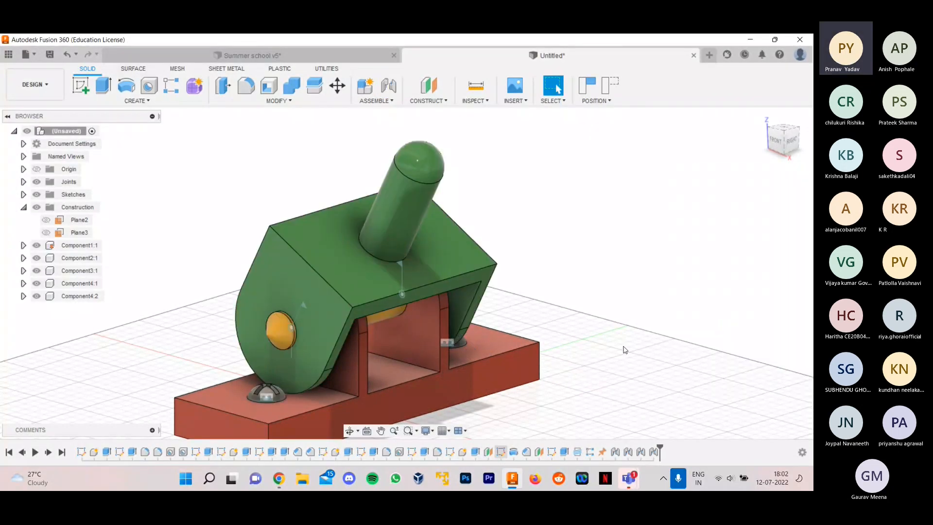
- Examine the assembly from several angles, checking the fork, the shaft and both screws on the base
middle_click_drag(627, 339, 340, 349, "shift")
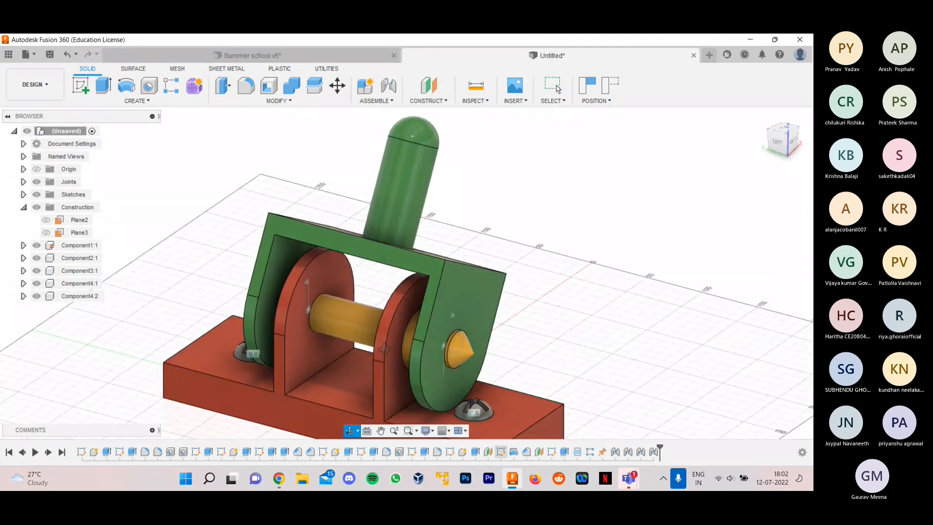
scroll(517, 343, "down", 6)
scroll(544, 351, "up", 2)
mouse_move(543, 354)
middle_mouse_down("shift")
mouse_move(554, 349)
mouse_move(539, 362)
middle_mouse_up("shift")
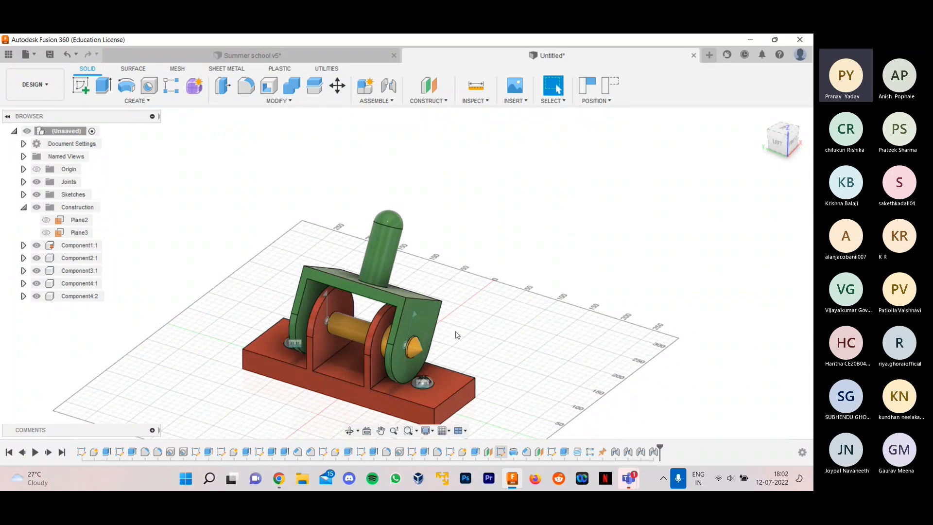
scroll(456, 342, "up", 1)
middle_click_drag(455, 349, 461, 287, "shift")
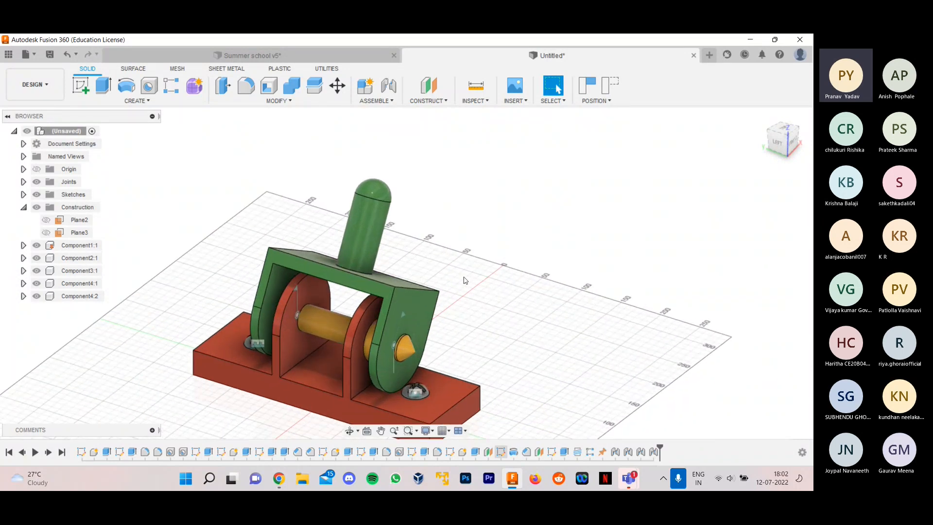
left_click_drag(442, 273, 458, 298)
scroll(462, 304, "down", 2)
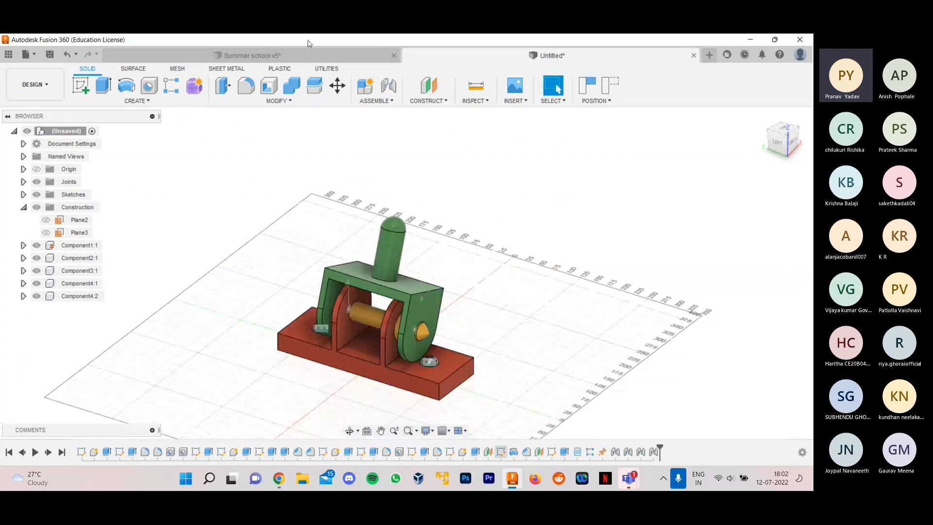
- Compare the assembly with the Summer school v5 design and return to the untitled design
left_click(254, 55)
mouse_move(331, 165)
left_mouse_down()
mouse_move(307, 171)
mouse_move(333, 147)
left_mouse_up()
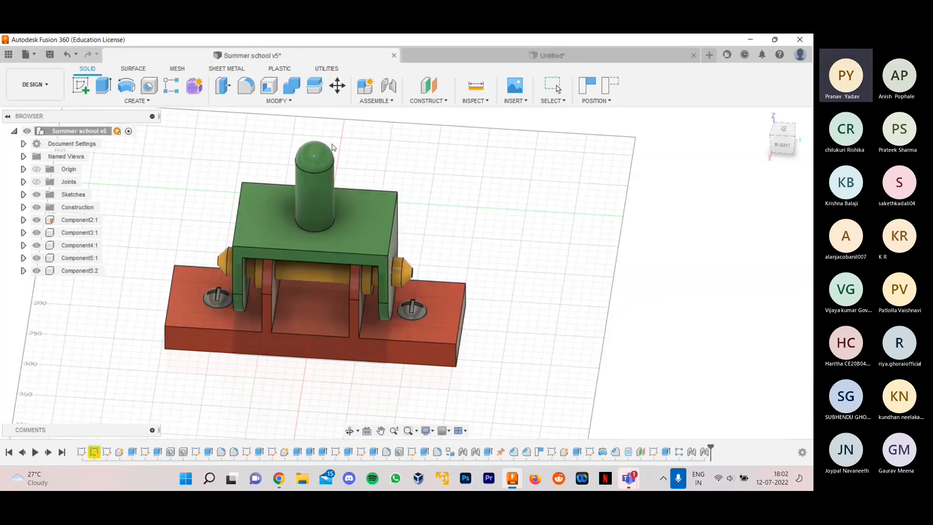
left_click(607, 55)
mouse_move(482, 316)
middle_mouse_down("shift")
mouse_move(472, 337)
mouse_move(500, 321)
mouse_move(479, 329)
middle_mouse_up("shift")
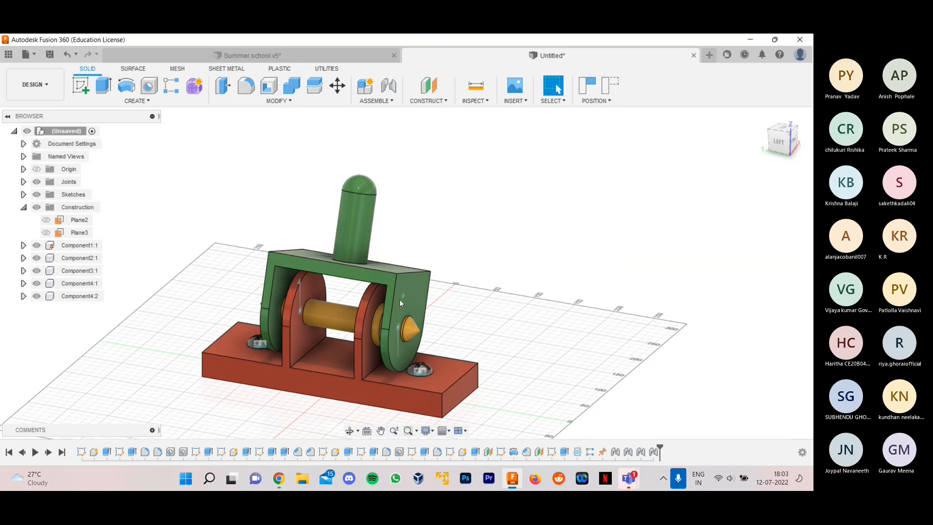
- Switch to the Teams meeting, mute the microphone and stop sharing the screen
mouse_move(627, 481)
left_click(683, 396)
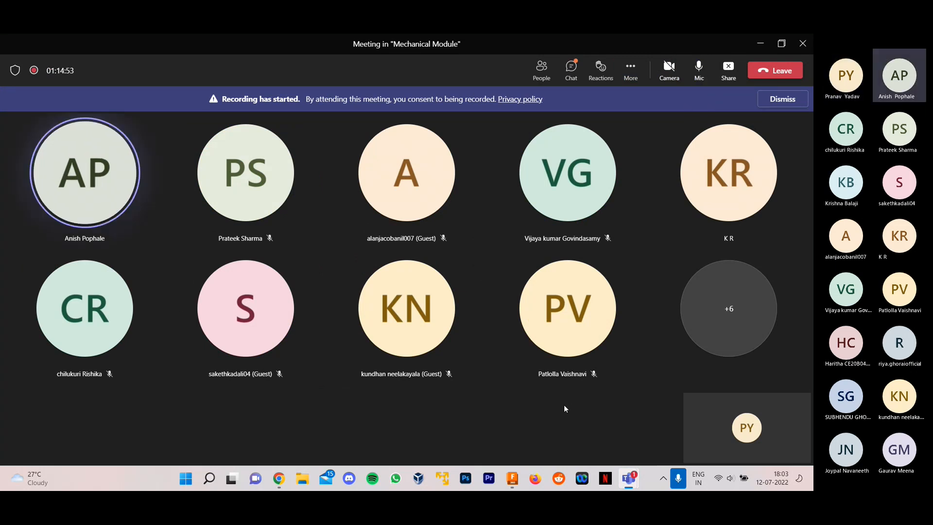
left_click(699, 76)
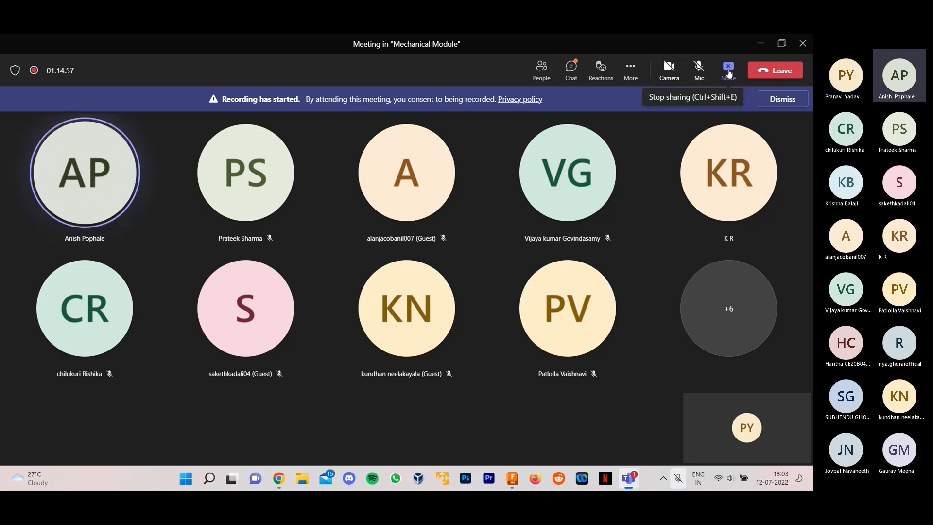
left_click(728, 71)
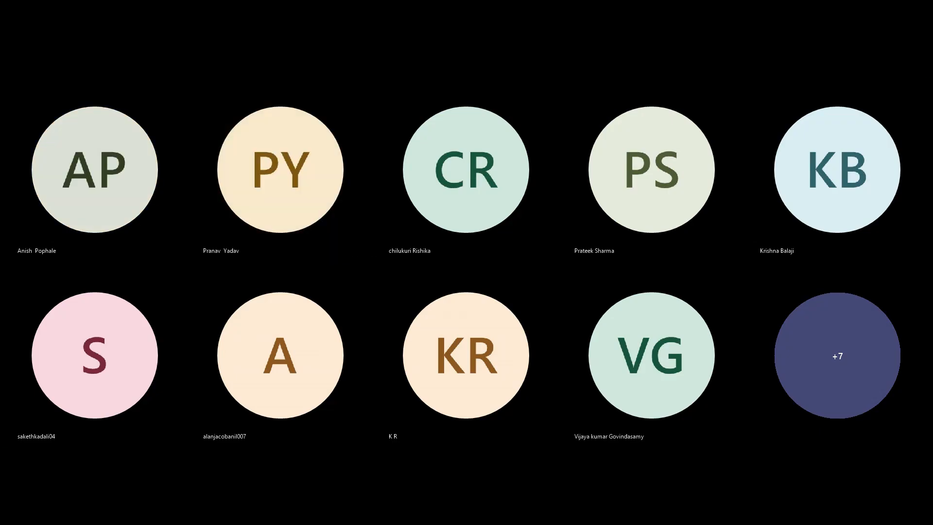
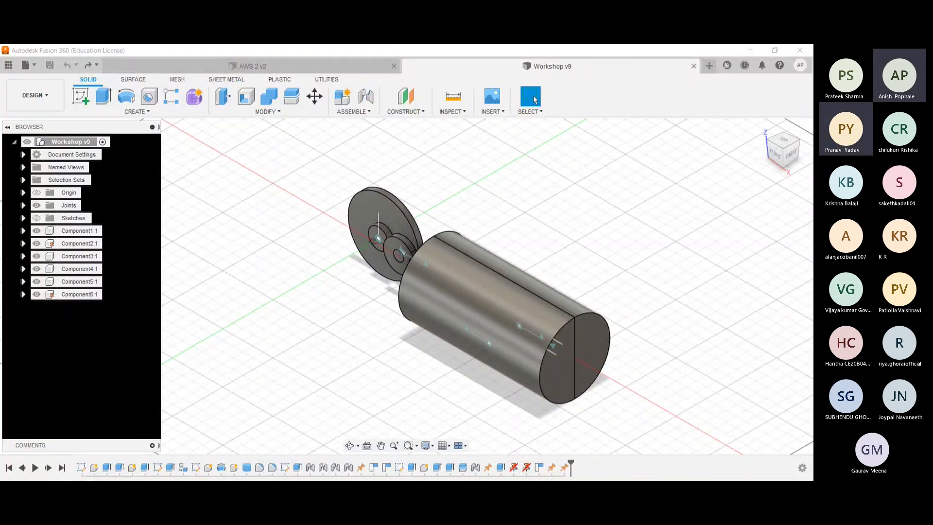
- In Component6, hide Body1 and show Body2 so the piston can be seen inside the cut-open cylinder
left_click(758, 299)
scroll(758, 298, "up", 1)
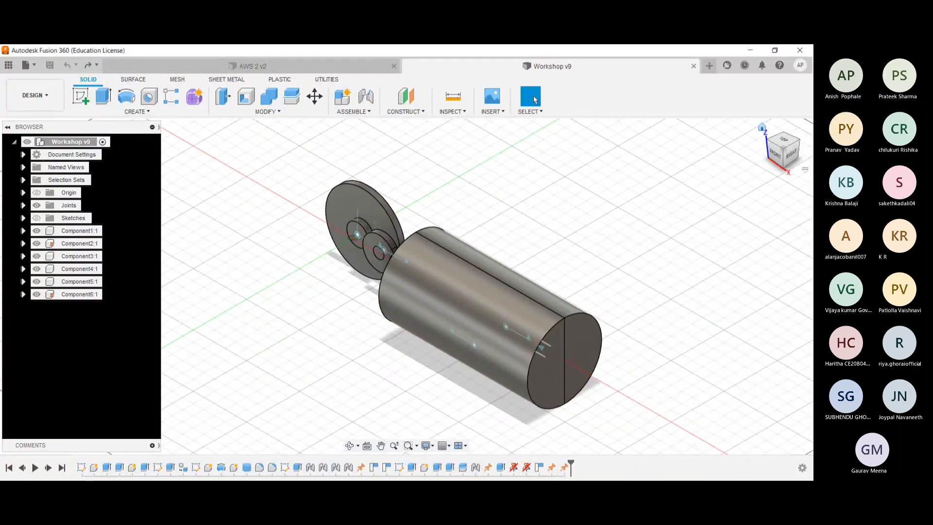
scroll(758, 298, "up", 1)
scroll(476, 246, "down", 1)
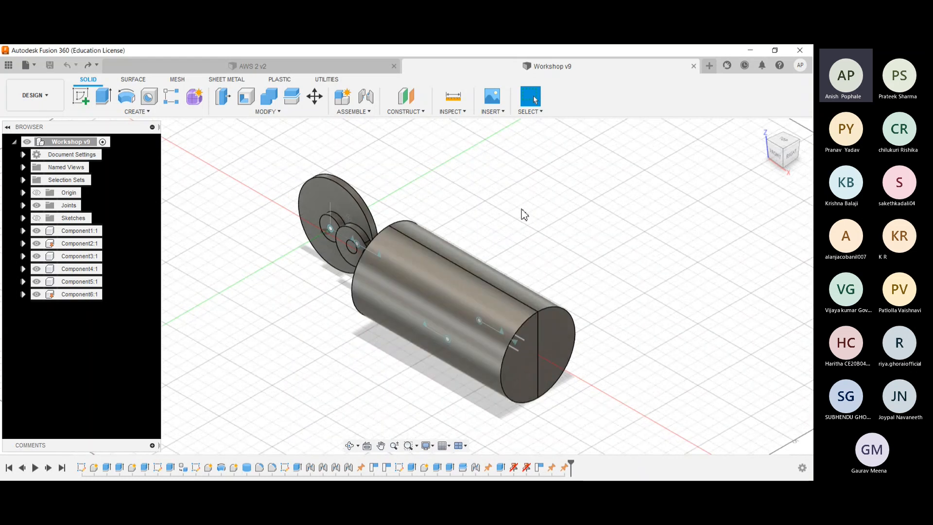
middle_click_drag(522, 209, 560, 180, "shift")
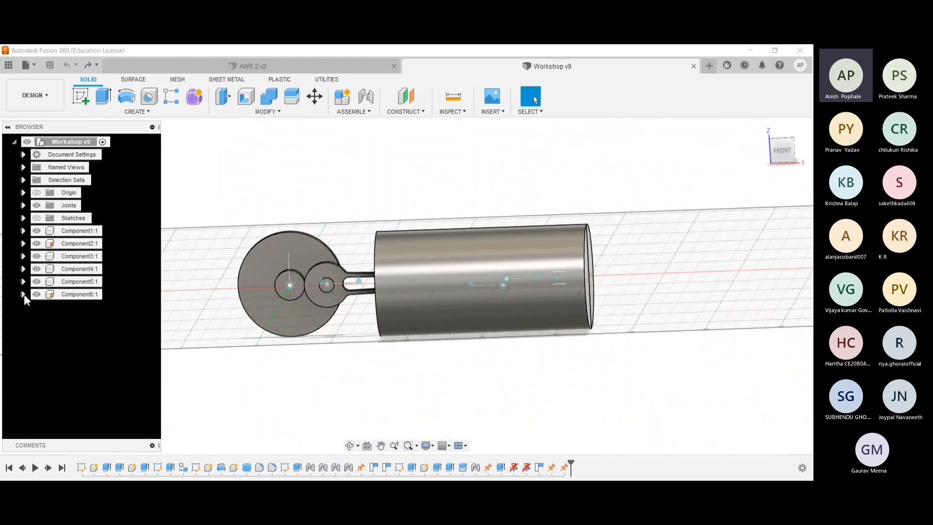
left_click(23, 294)
left_click(33, 320)
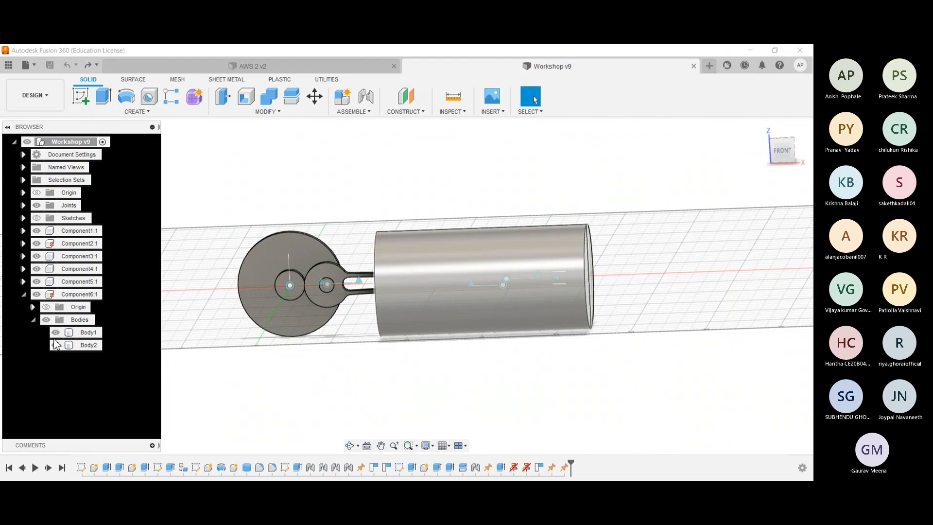
left_click(55, 333)
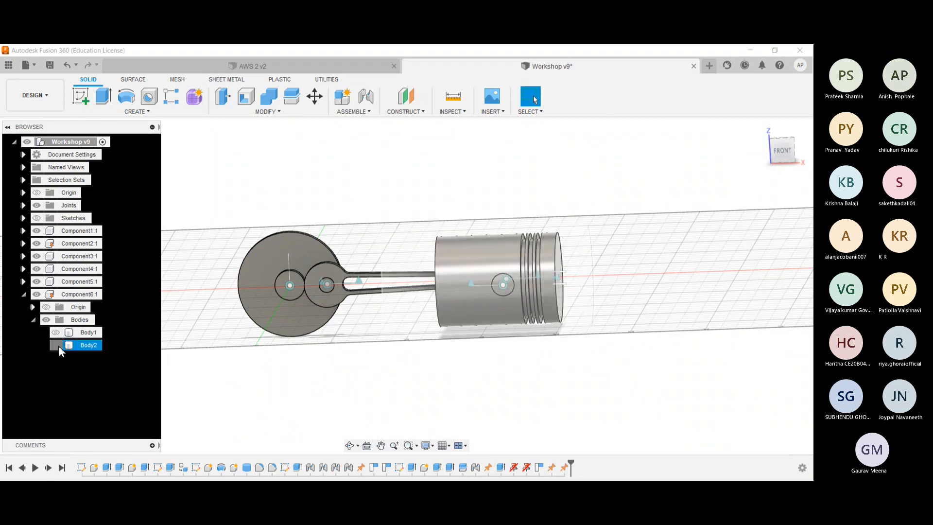
left_click(55, 345)
- Examine the cut-open piston assembly, checking the revolute joint at the piston pin and the slider joint at the piston head
middle_click_drag(321, 166, 324, 164, "shift")
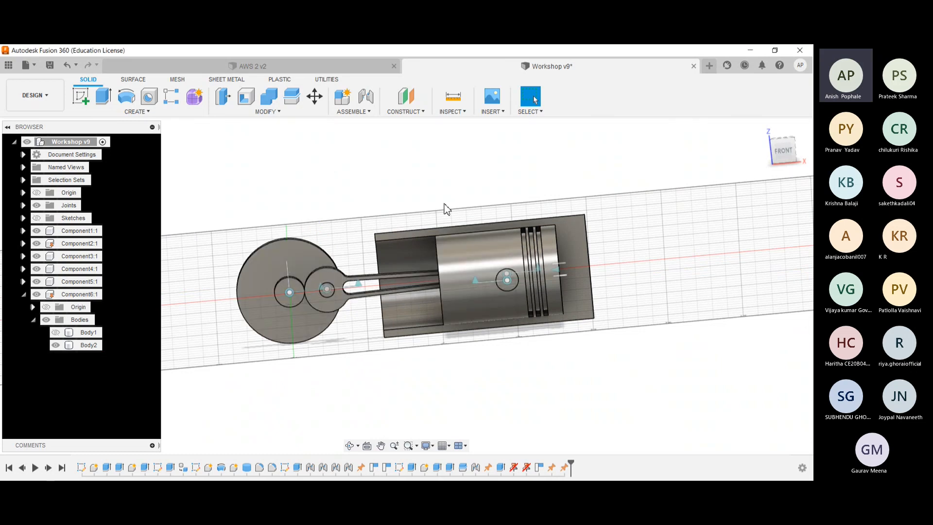
scroll(340, 260, "up", 2)
mouse_move(362, 240)
middle_mouse_down("shift")
mouse_move(371, 229)
mouse_move(351, 232)
middle_mouse_up("shift")
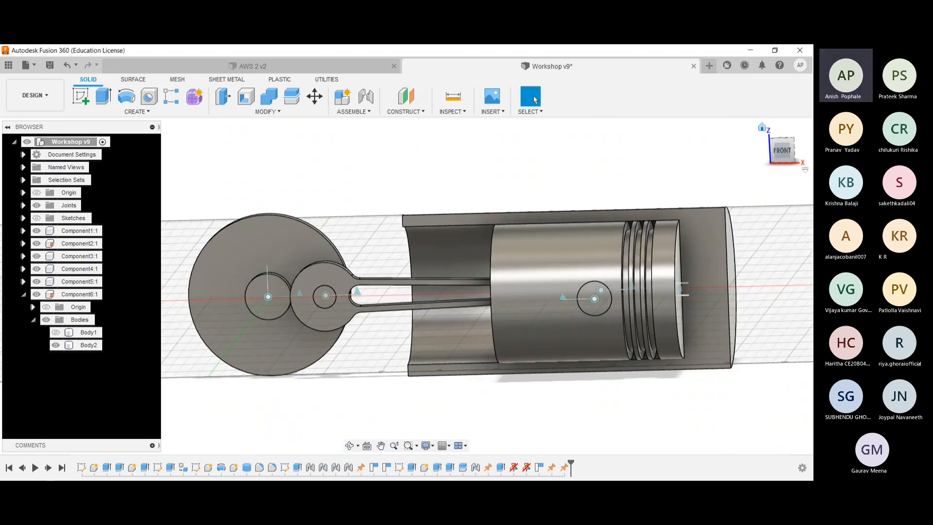
left_click(762, 126)
middle_click_drag(397, 187, 474, 109, "shift")
scroll(378, 222, "up", 3)
scroll(380, 227, "down", 4)
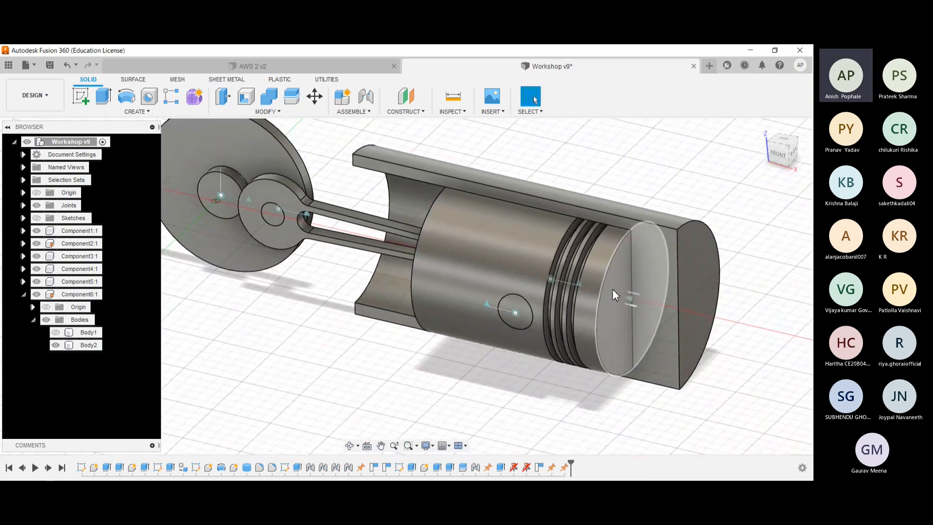
left_click(488, 304)
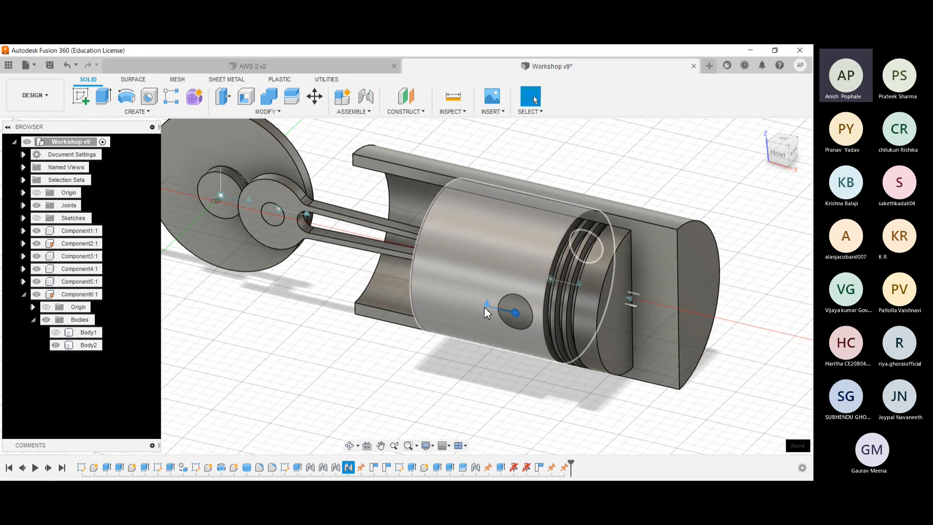
left_click(630, 297)
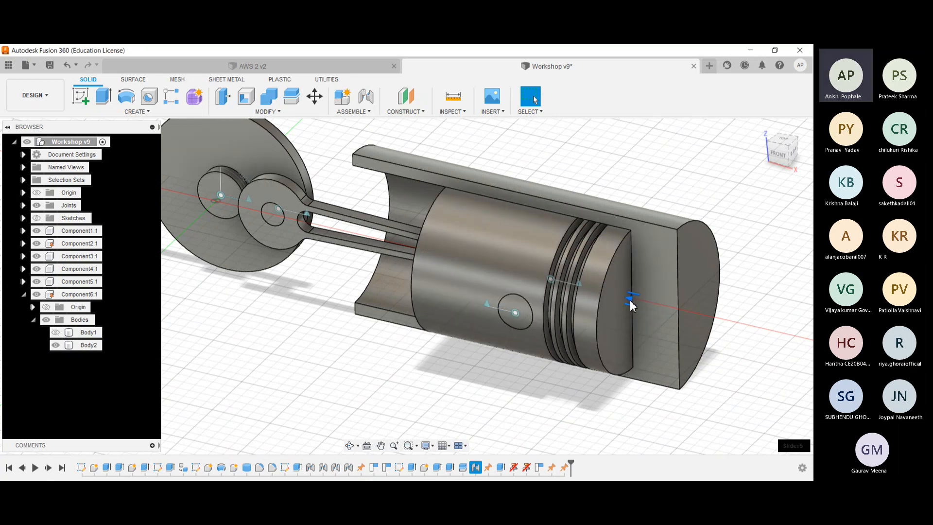
left_click(637, 181)
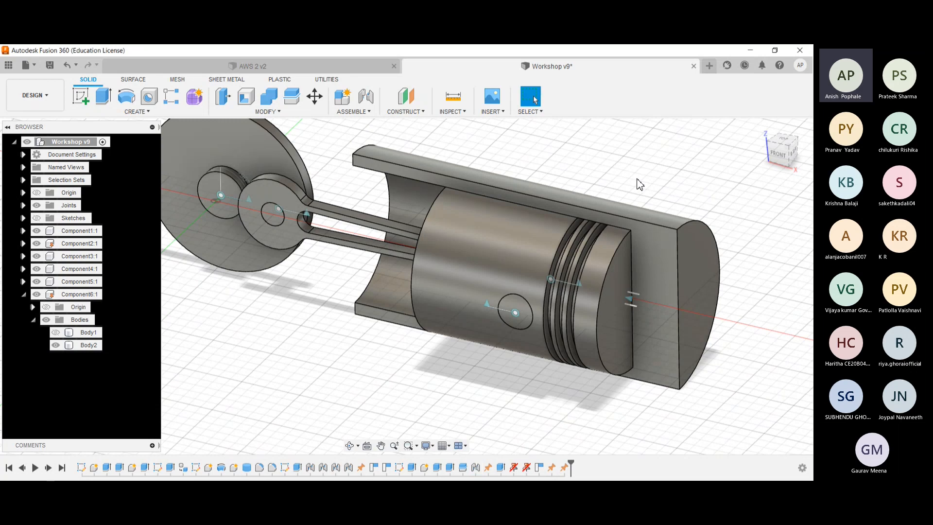
left_click(629, 297)
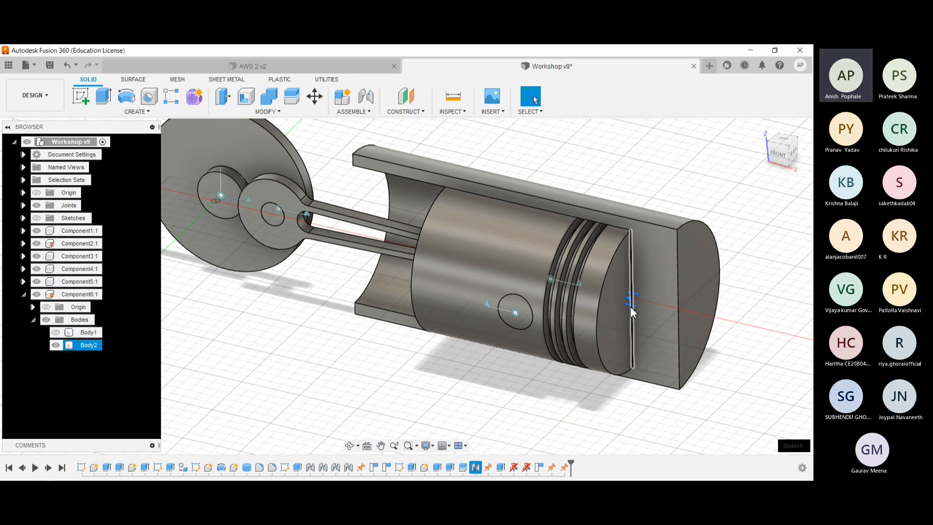
left_click(472, 365)
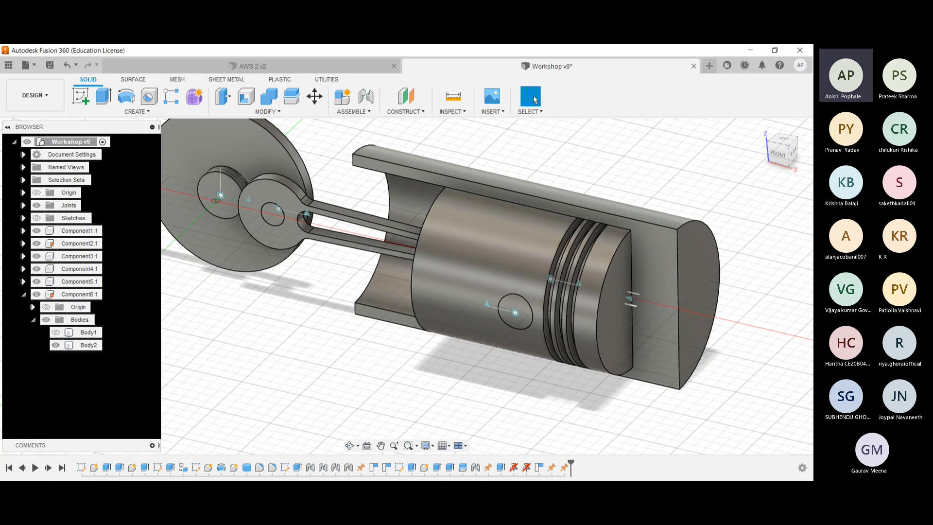
- Animate the revolute joint at the centre of the crank disc and stop the animation
middle_click_drag(559, 180, 578, 176, "shift")
scroll(578, 176, "down", 1)
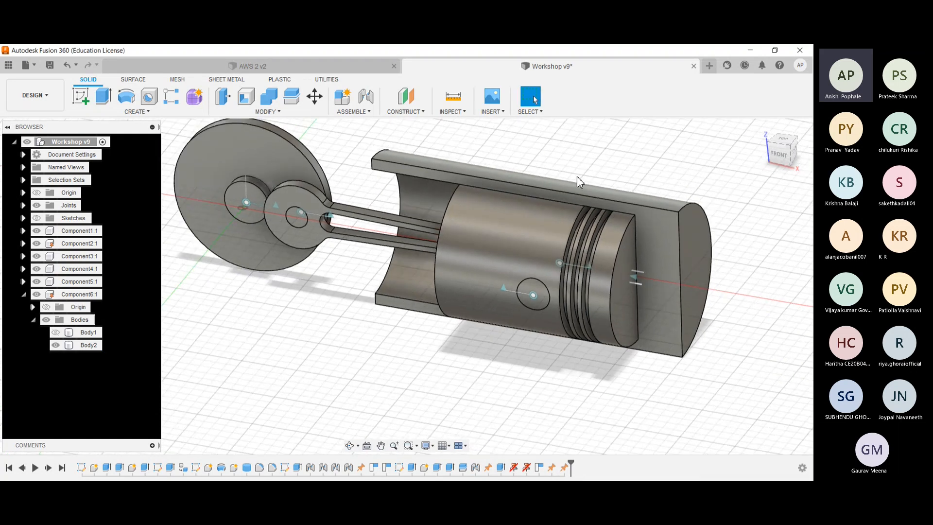
middle_click_drag(488, 151, 495, 152, "shift")
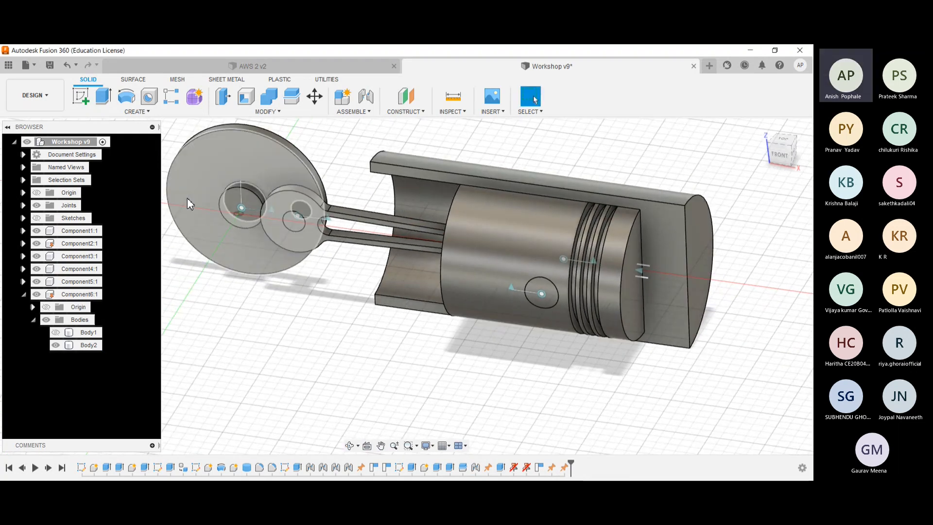
middle_click_drag(165, 170, 206, 217)
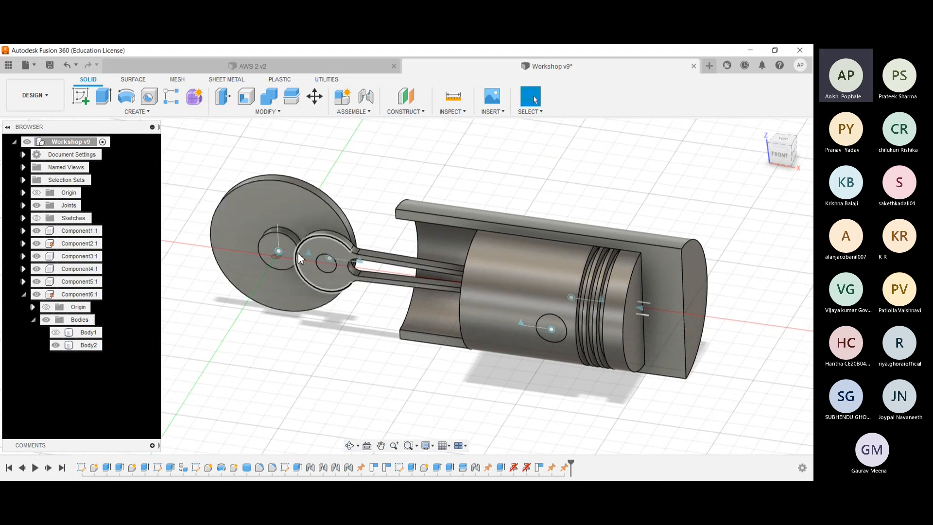
scroll(302, 255, "up", 2)
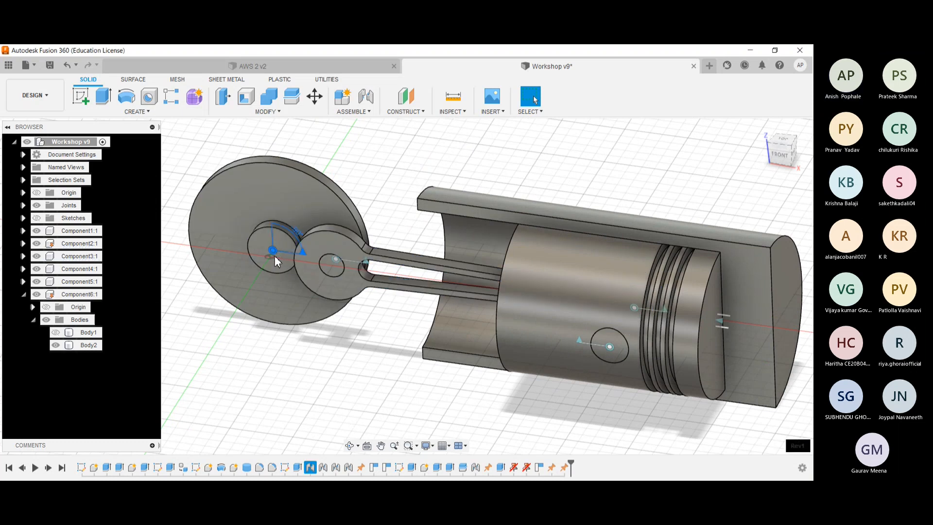
left_click(269, 353)
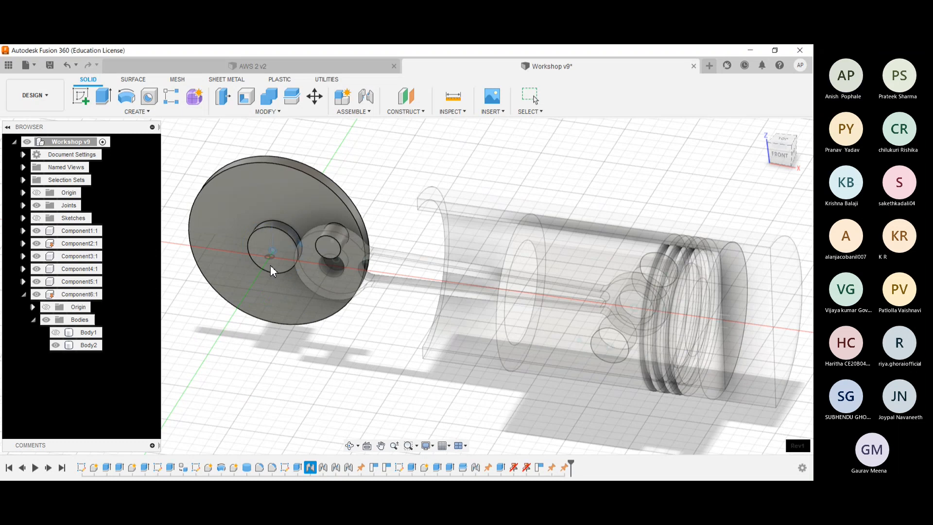
key("Escape")
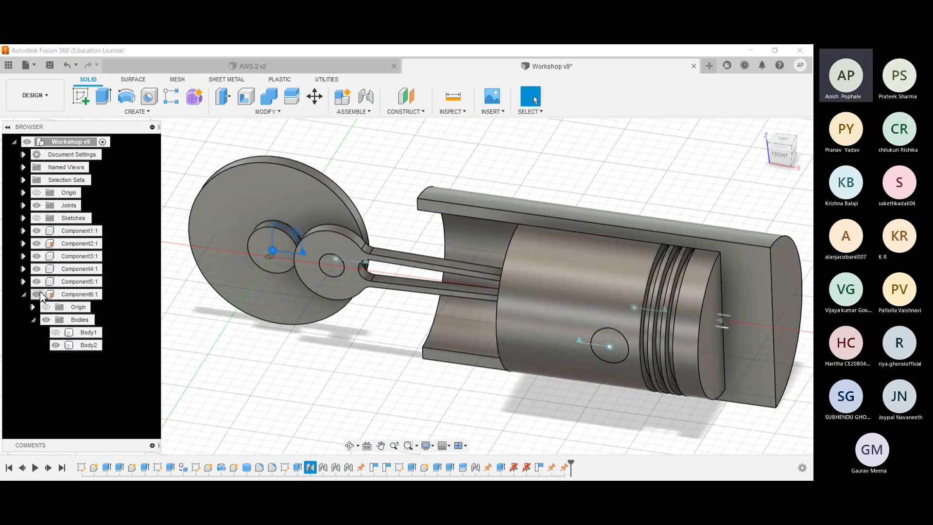
- Hide Component2 through Component6 to isolate the crank disc, and collapse the Bodies folder of Component6
left_click(36, 243)
left_click(36, 256)
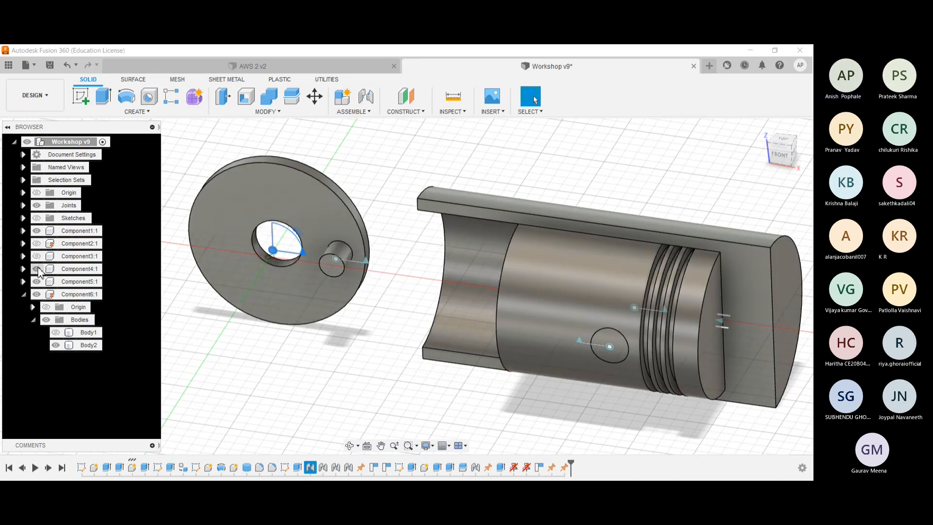
left_click(36, 268)
left_click(37, 281)
left_click(37, 294)
left_click(33, 320)
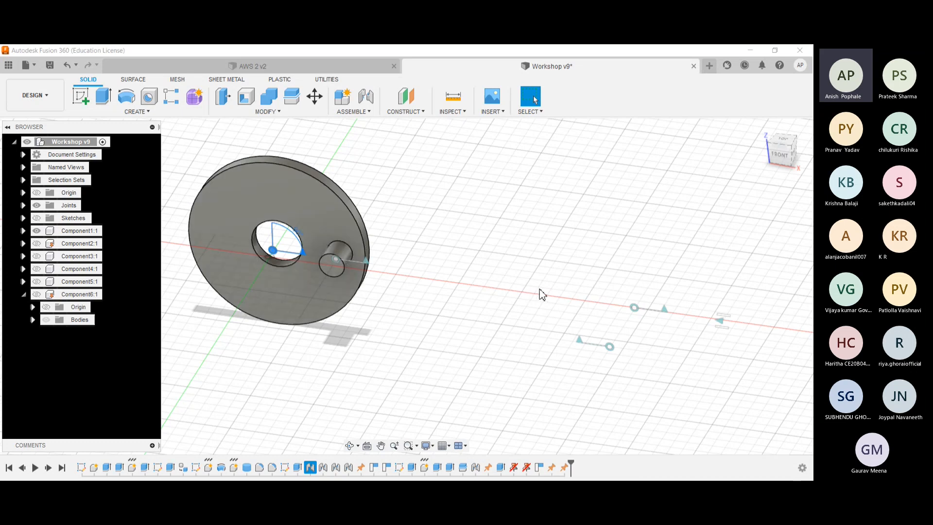
- Show Component2 through Component6 again one after another, rebuilding the assembly from the disc's shaft to the cylinder
left_click(36, 243)
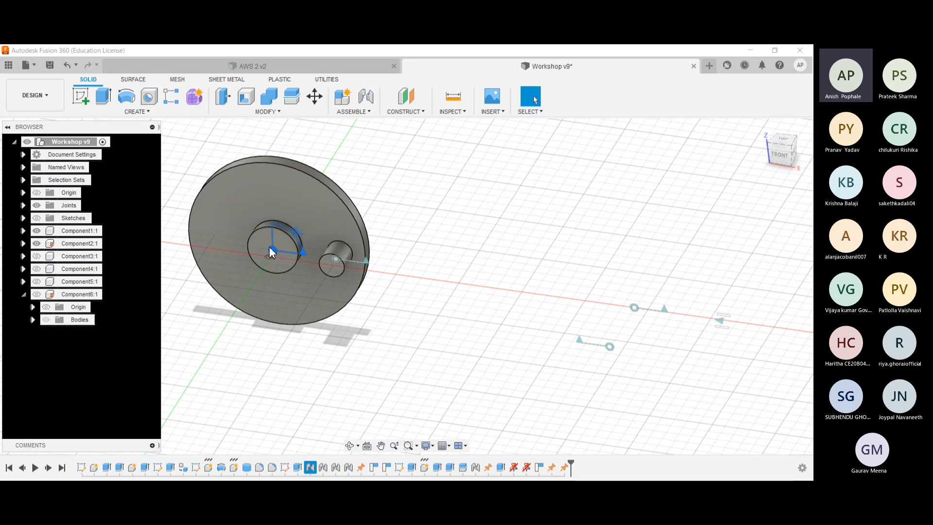
left_click(42, 257)
left_click(37, 256)
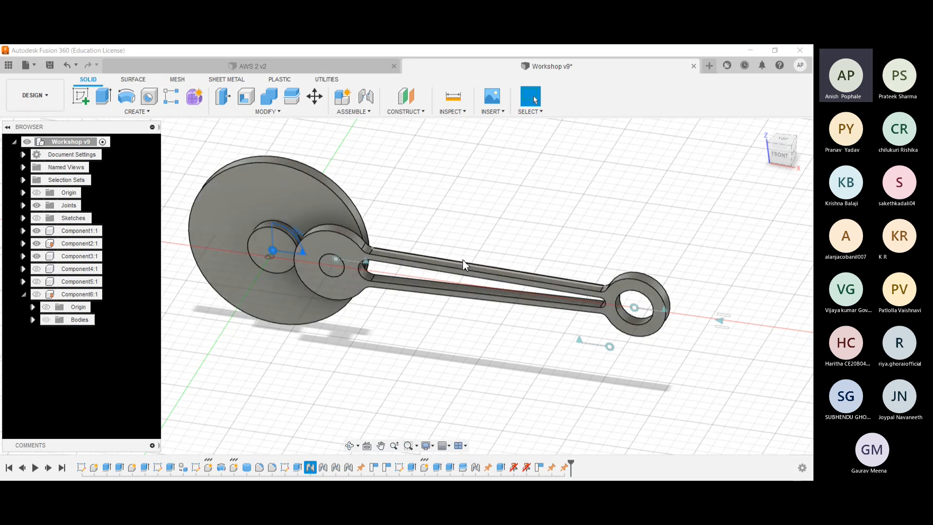
left_click(37, 281)
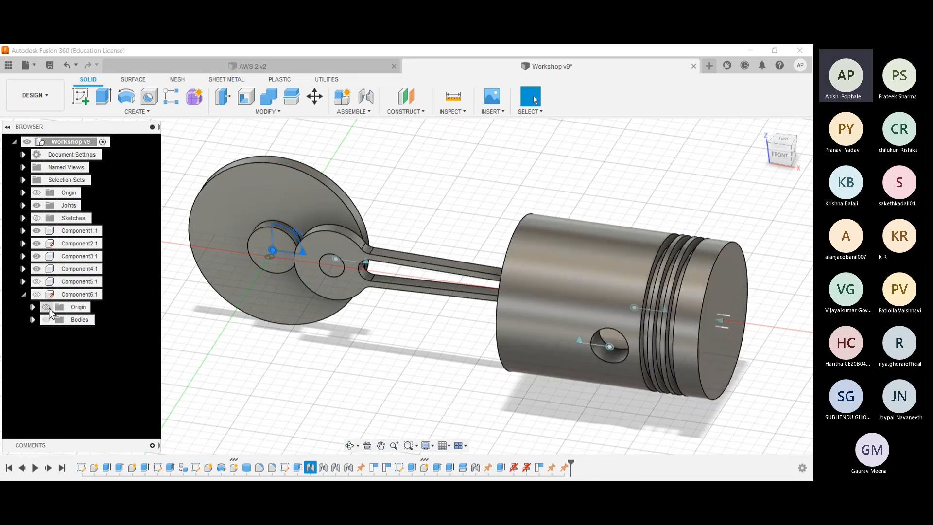
left_click(36, 281)
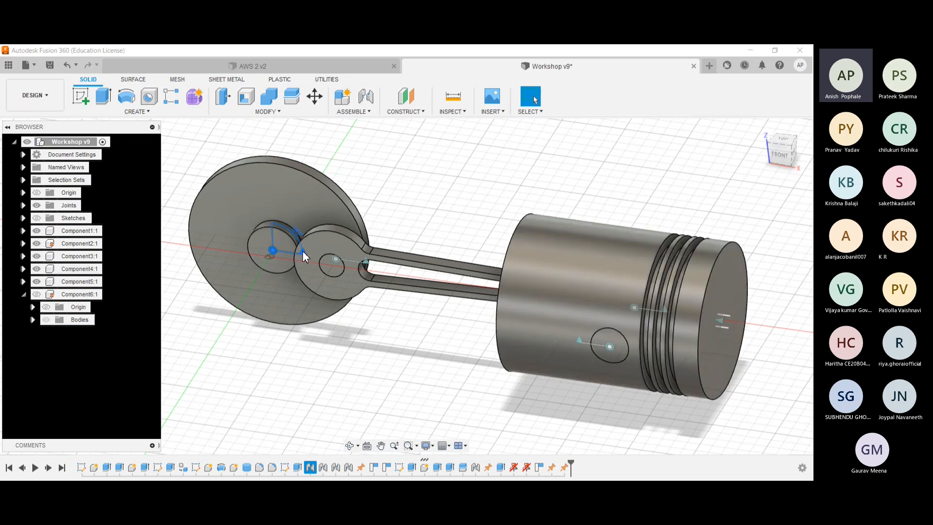
middle_click_drag(530, 197, 573, 174, "shift")
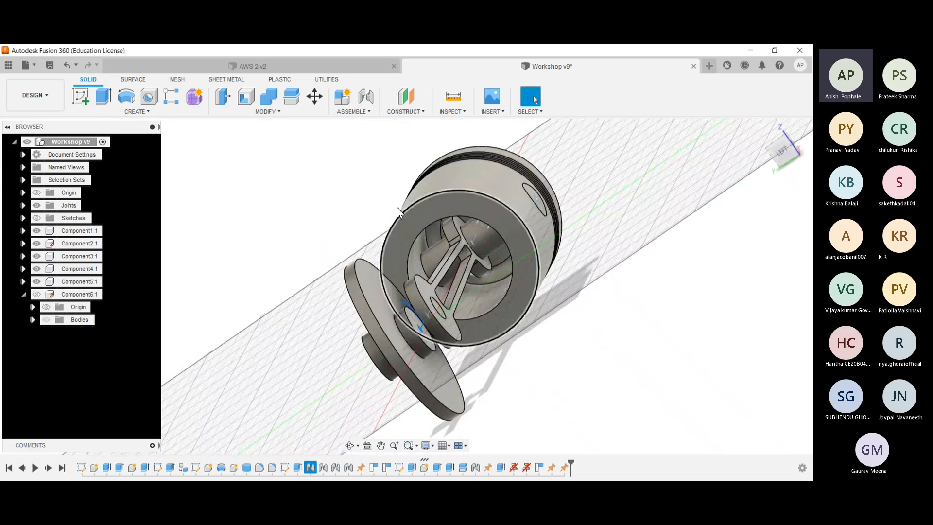
middle_click_drag(383, 191, 317, 225, "shift")
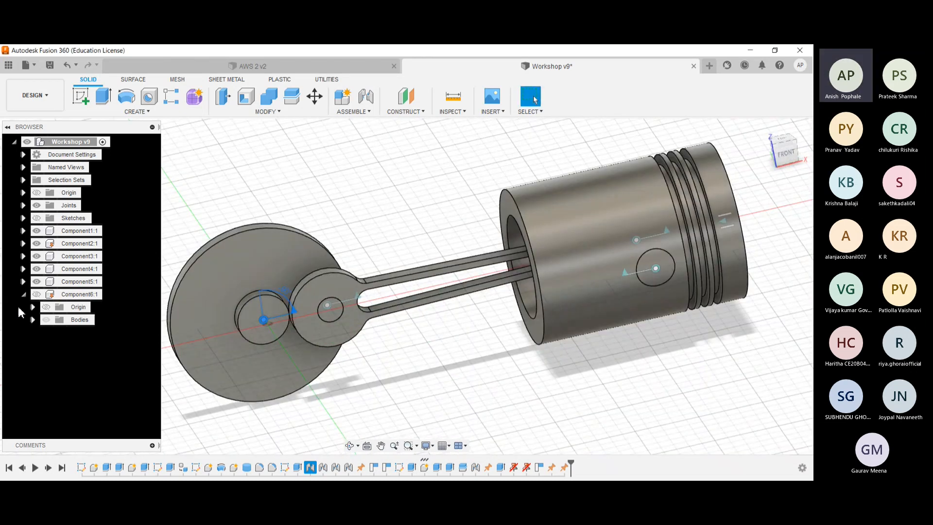
left_click(46, 319)
- Examine the revolute joint between the connecting rod and the crank pin and the slider joint at the piston head
scroll(373, 182, "down", 1)
middle_click_drag(373, 183, 365, 185, "shift")
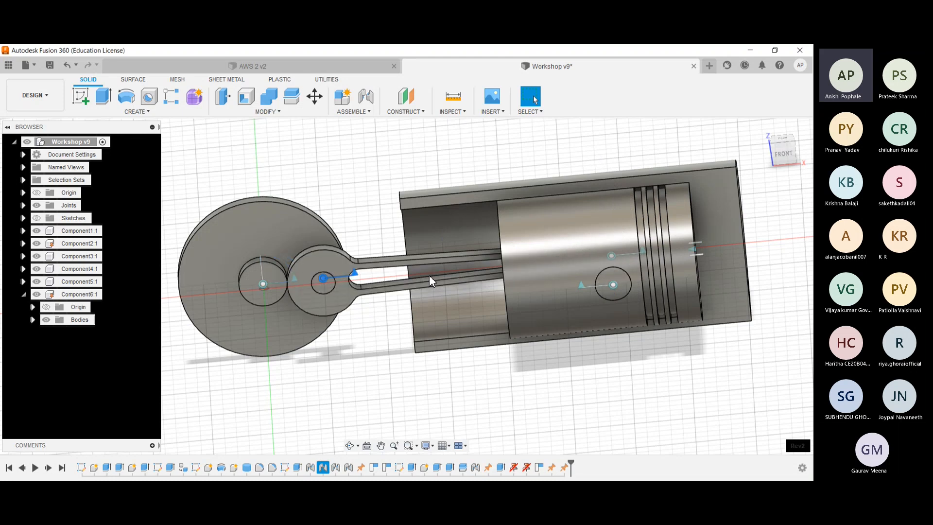
left_click(695, 250)
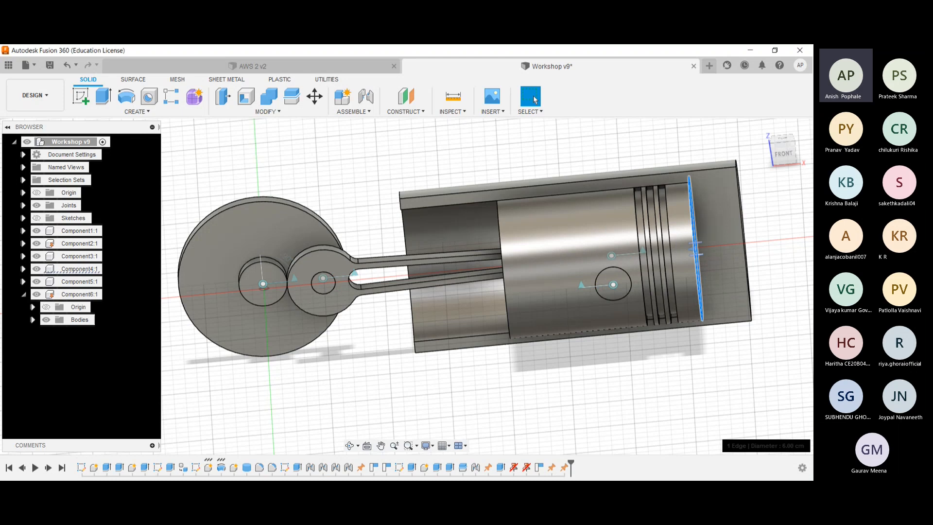
left_click(694, 249)
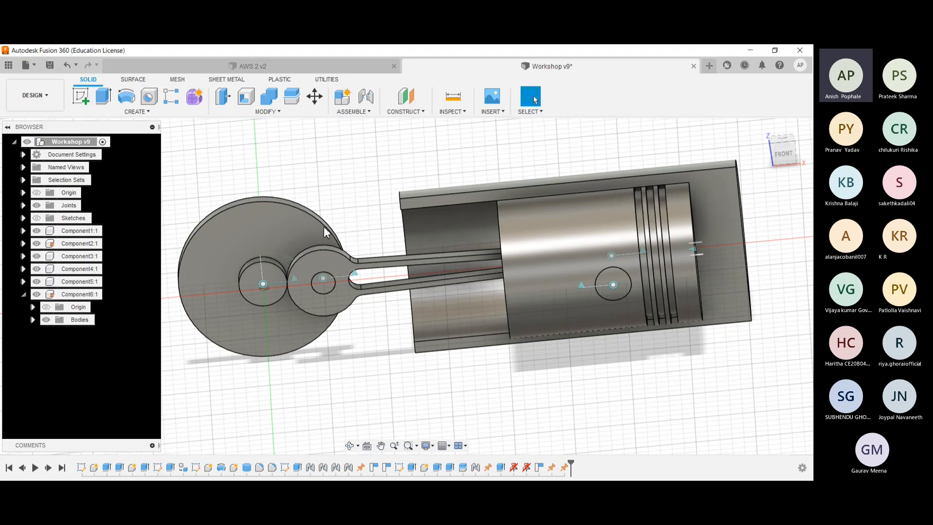
- Animate the revolute joint between the crank pin and the connecting rod and stop the animation
scroll(283, 281, "up", 5)
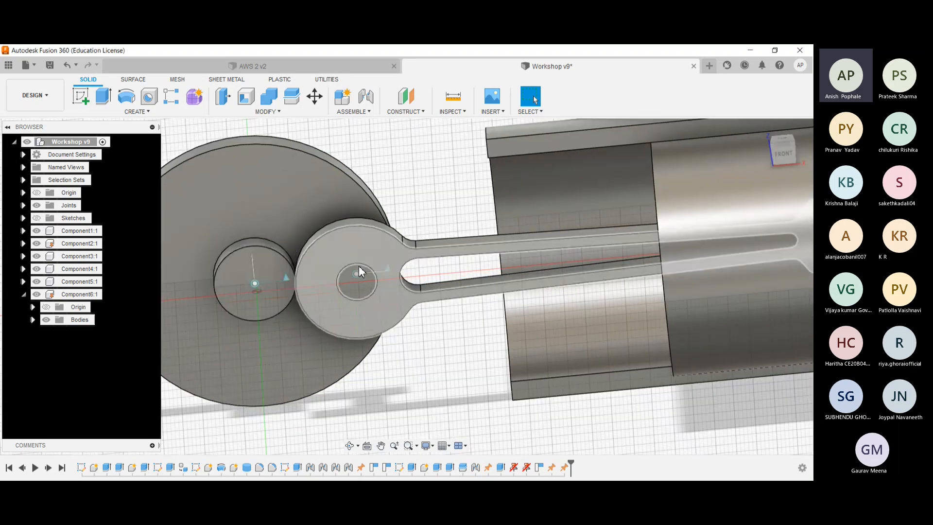
left_click(387, 270)
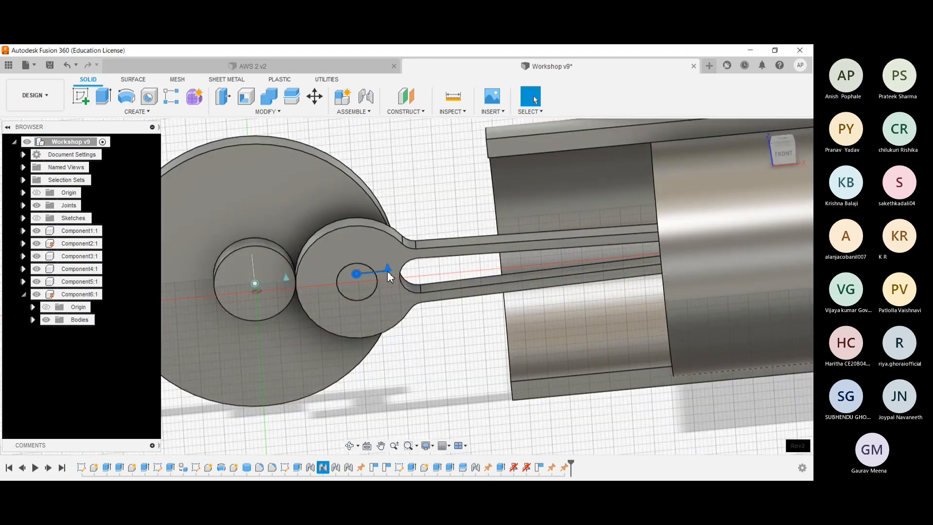
left_click(382, 371)
scroll(366, 306, "down", 5)
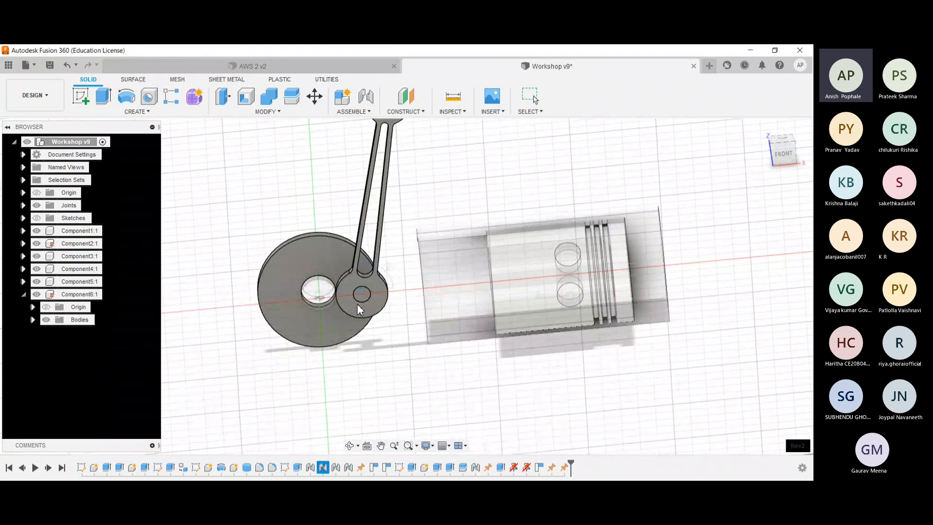
key("Escape")
- Examine how rotating the crank disc moves the connecting rod and the piston through the cylinder
scroll(320, 295, "up", 3)
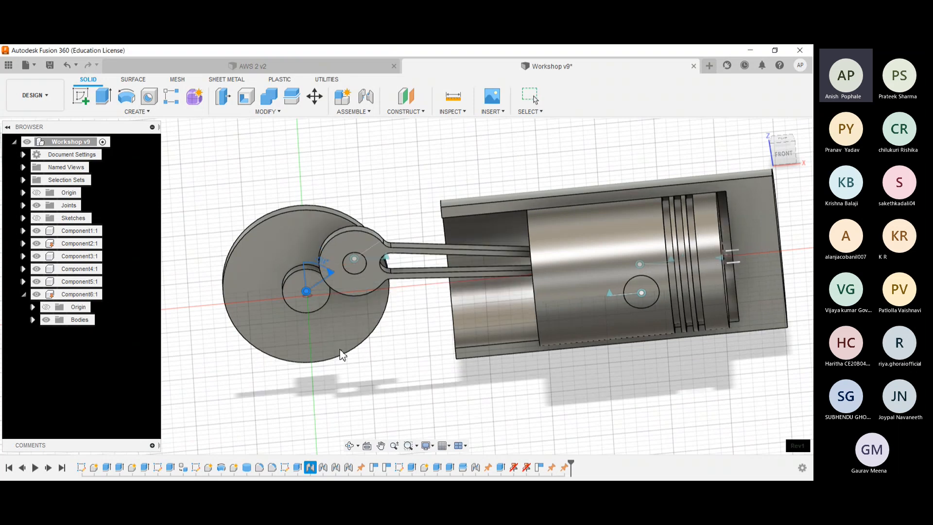
scroll(357, 313, "down", 1)
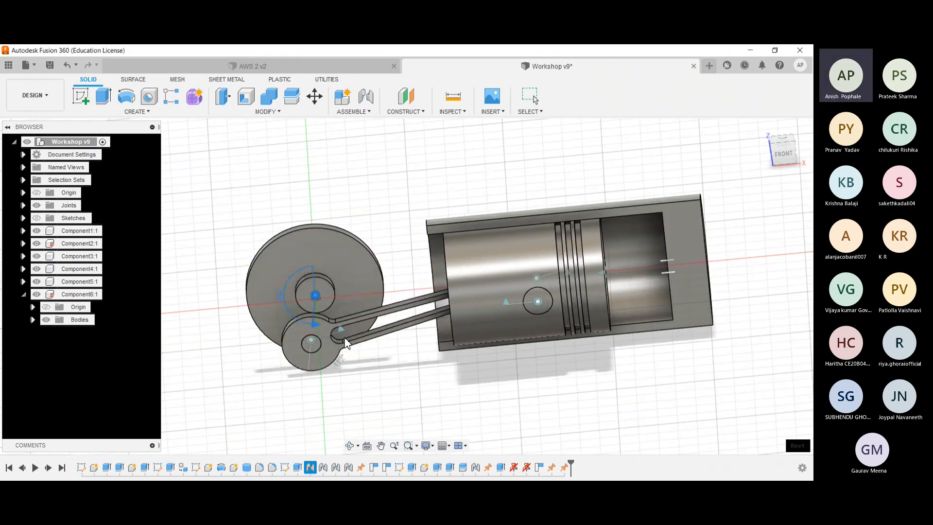
left_click_drag(347, 261, 354, 305)
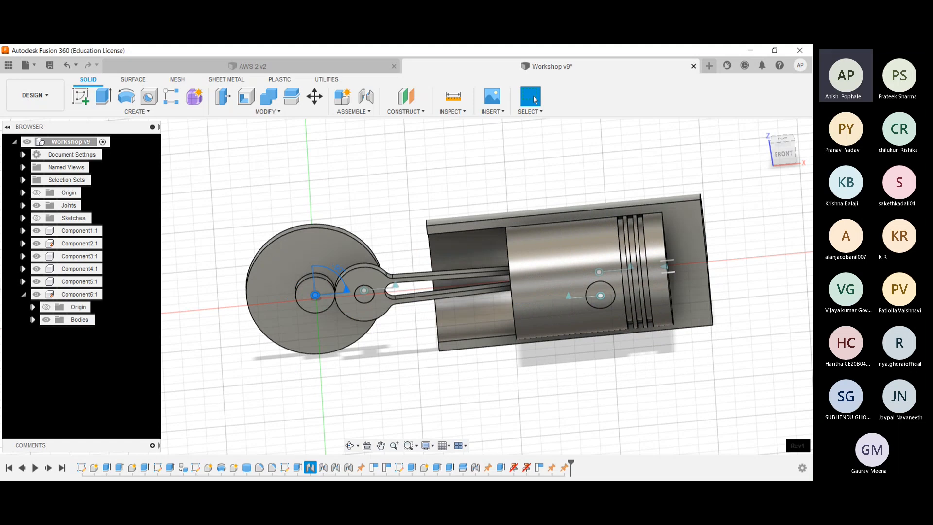
- Close the Workshop v9 design and collapse the Sketches folder of the AWS 2 v2 design
left_click(693, 66)
left_click(470, 283)
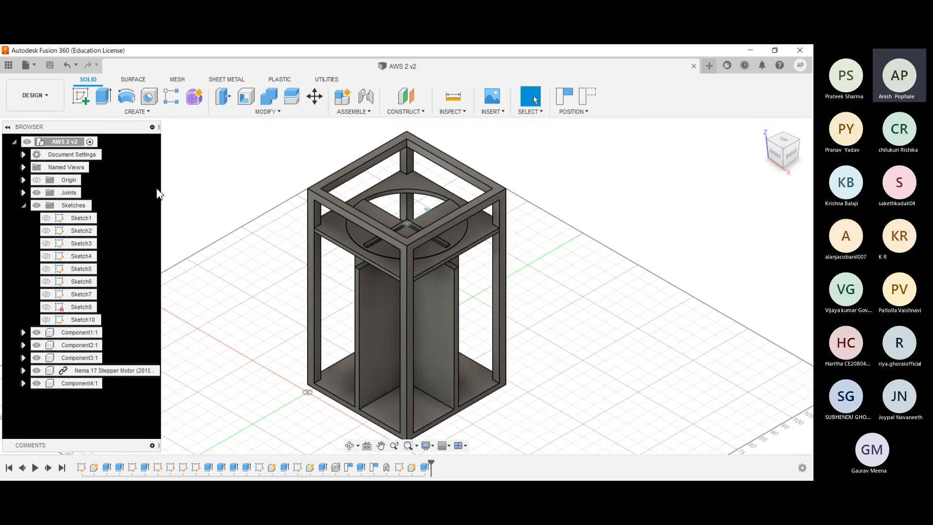
scroll(181, 219, "up", 2)
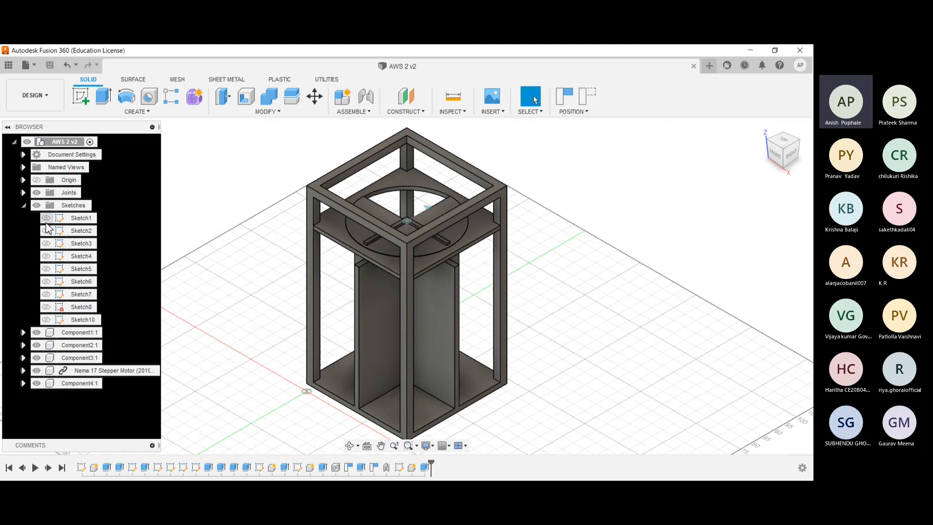
left_click(23, 206)
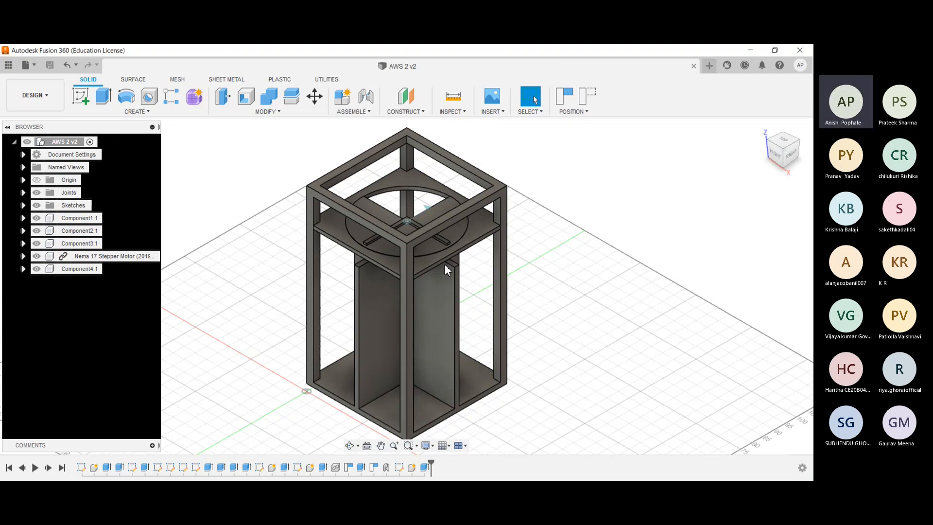
- Examine the AWS 2 v2 frame and its vertical partitions from several sides, ending in the home view
middle_click_drag(248, 249, 340, 249, "shift")
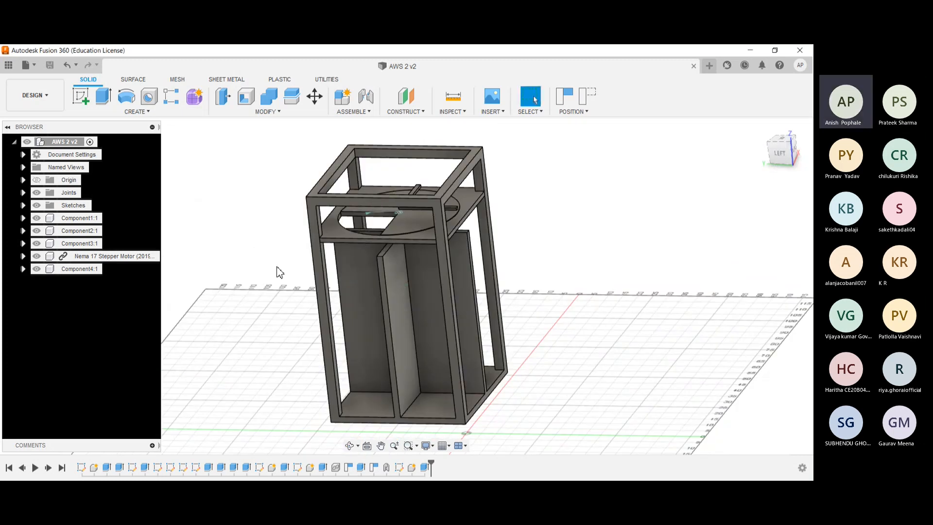
middle_click_drag(273, 267, 233, 270, "shift")
middle_click_drag(402, 289, 449, 294, "shift")
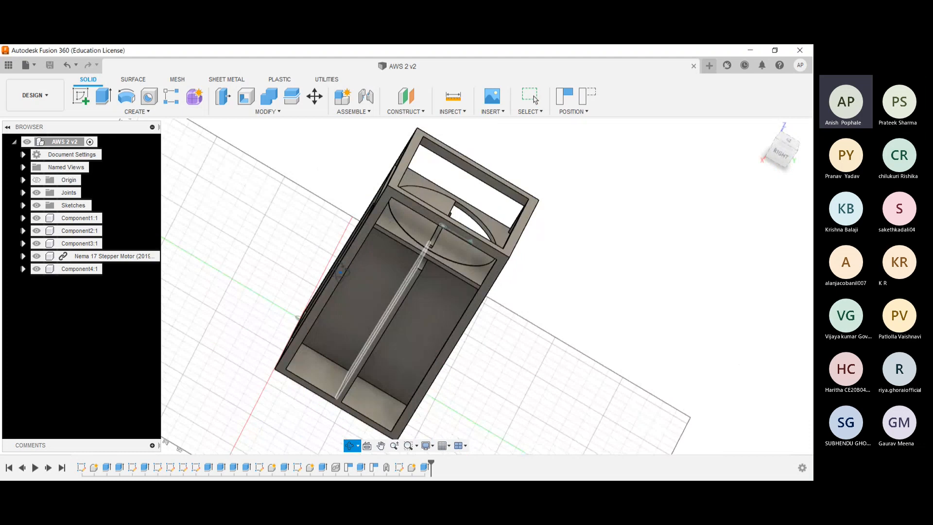
left_click(761, 127)
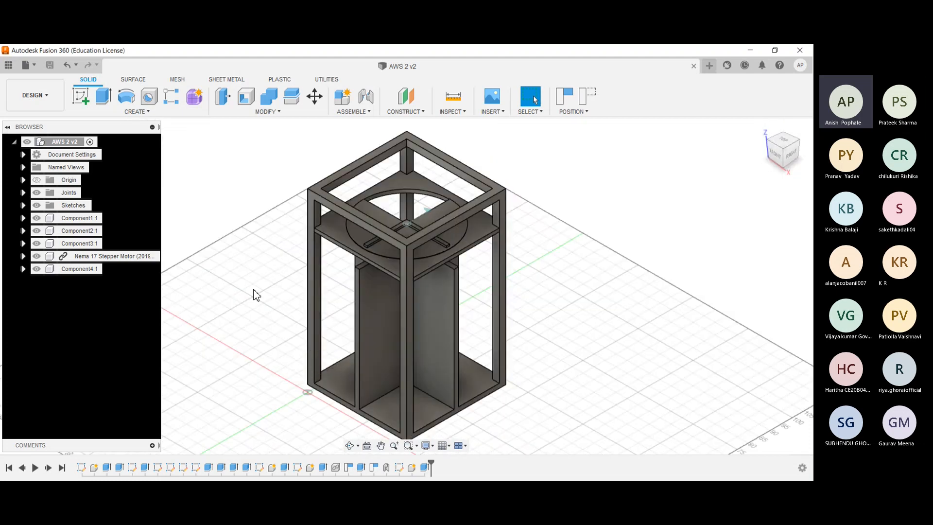
- Examine the cut-out circular disc in the upper plate and the L-shaped arm on top of it
middle_click_drag(260, 291, 268, 293, "shift")
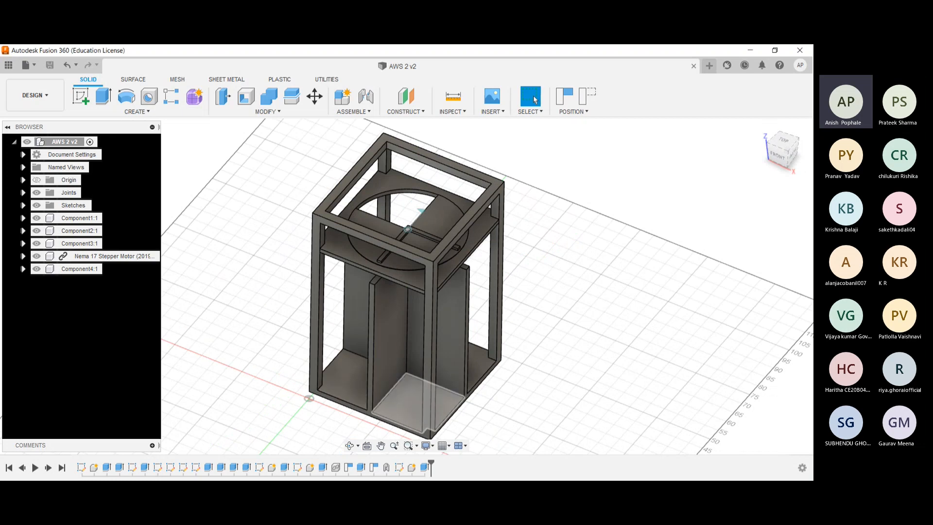
scroll(384, 304, "up", 3)
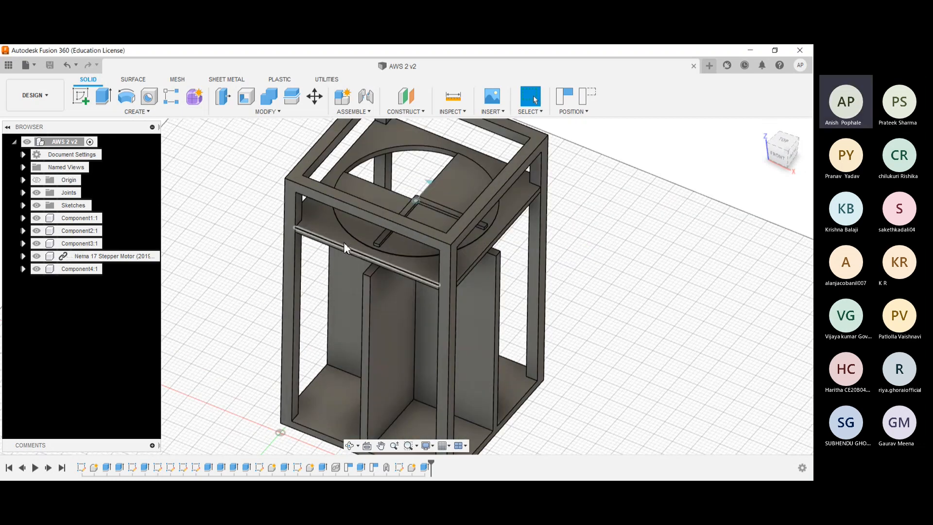
left_click(455, 185)
scroll(420, 212, "up", 1)
scroll(419, 206, "up", 2)
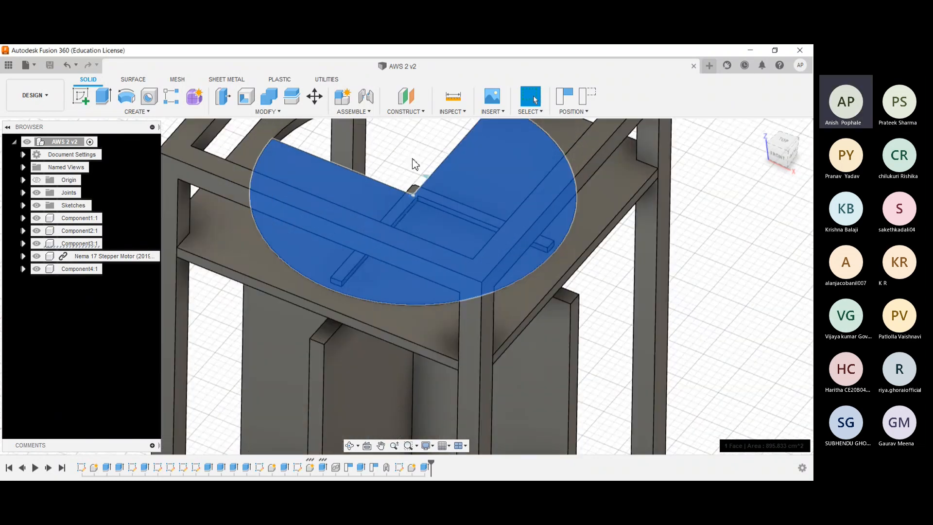
key("Escape")
left_click(427, 198)
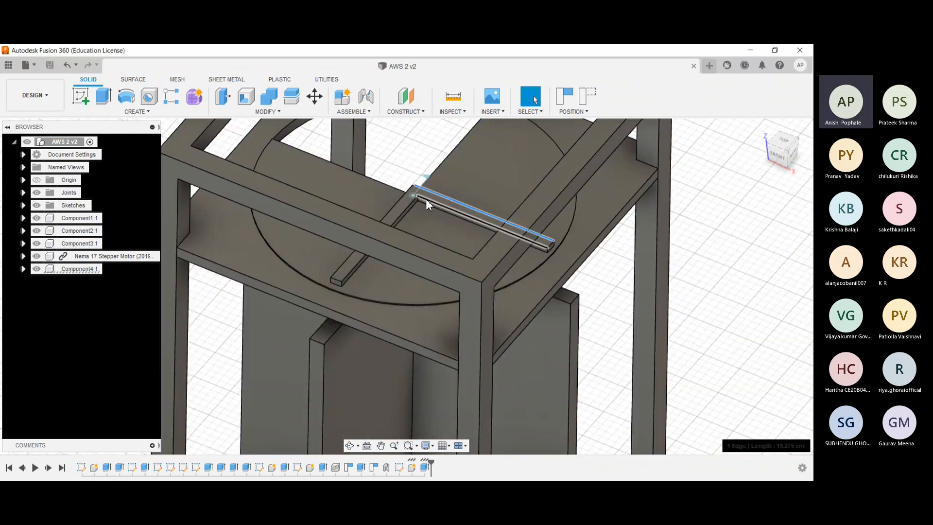
left_click(428, 194)
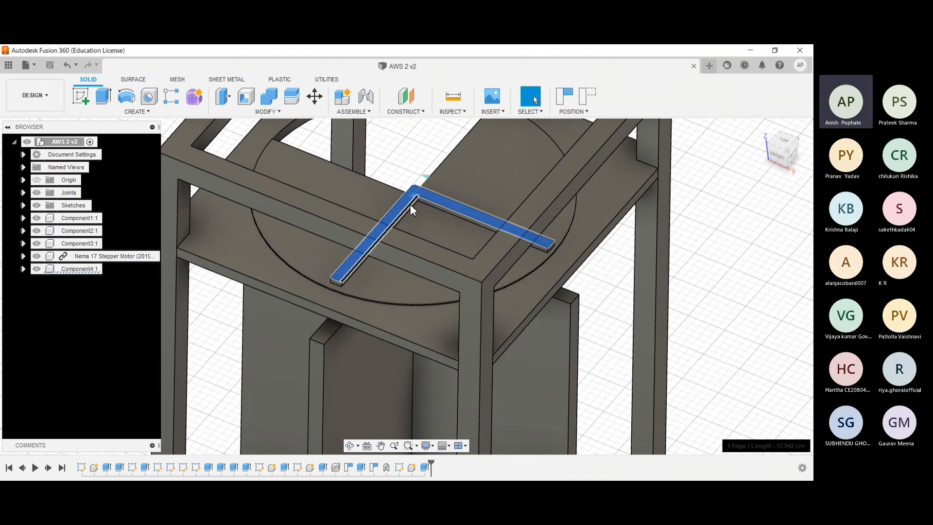
left_click(410, 204)
scroll(408, 189, "down", 2)
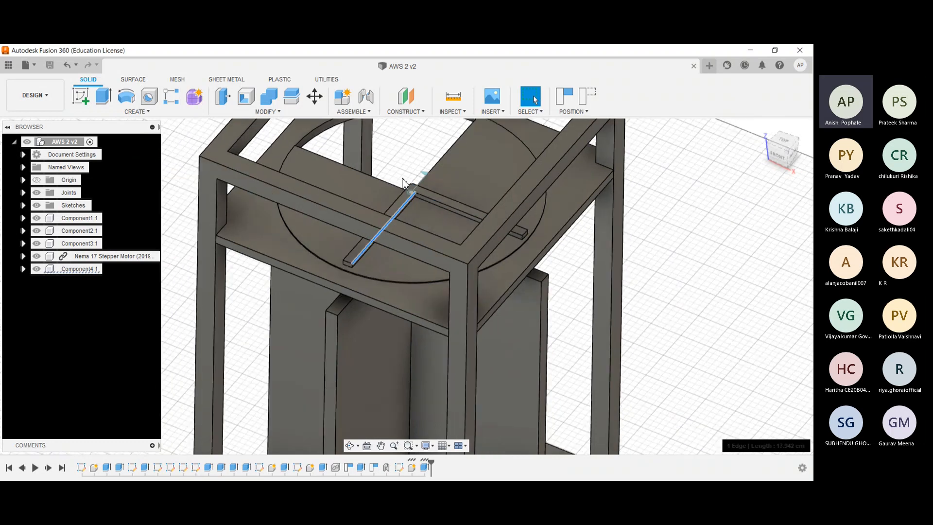
- Expand Component4 and examine the Nema 17 stepper motor beneath the upper plate from the front and from above
left_click(24, 268)
middle_click_drag(288, 282, 295, 226, "shift")
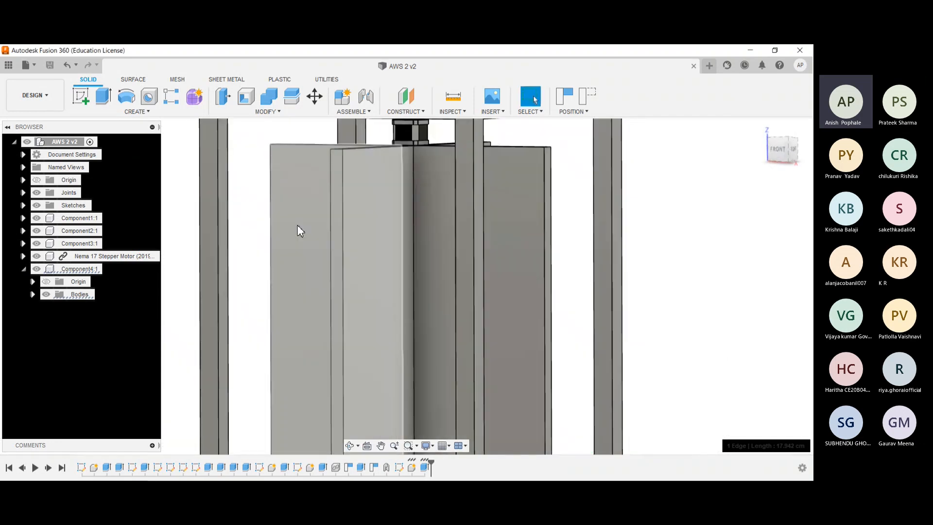
left_click(406, 132)
scroll(399, 139, "down", 3)
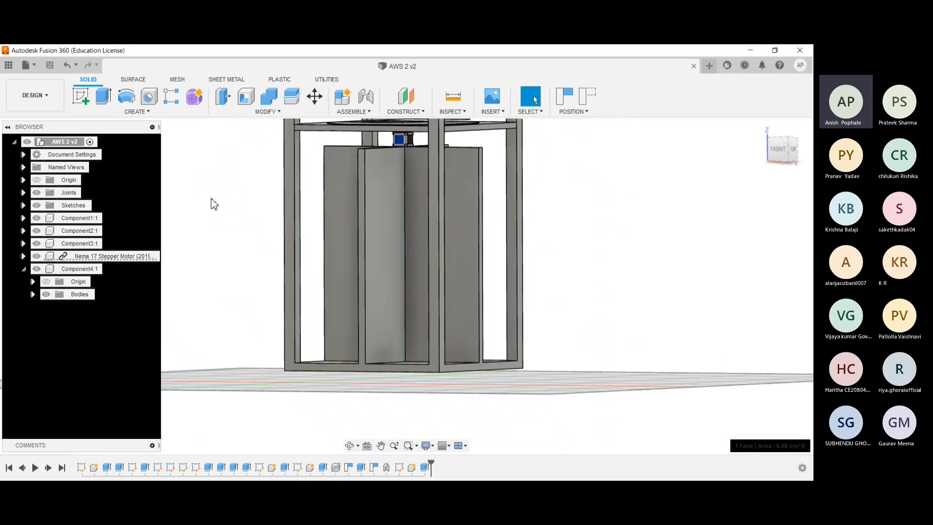
middle_click_drag(239, 198, 227, 239)
left_click(228, 241)
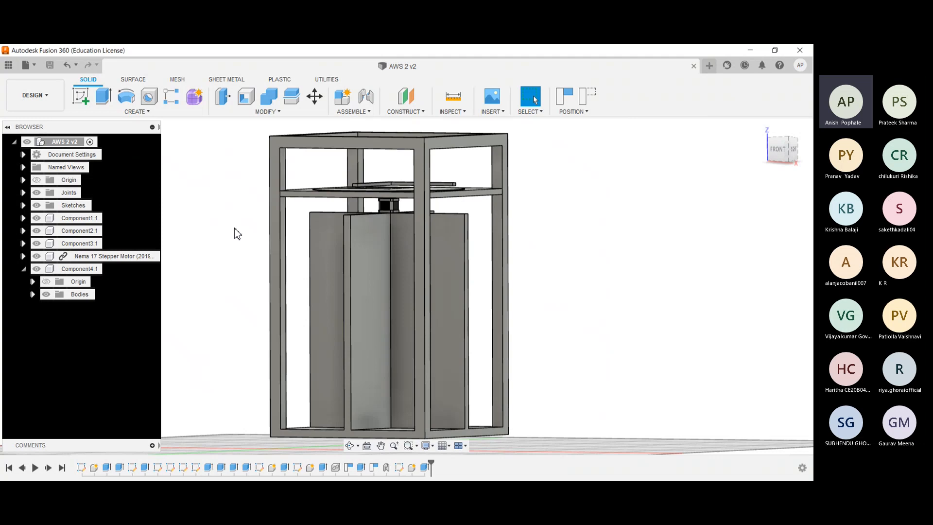
middle_click_drag(248, 214, 244, 240, "shift")
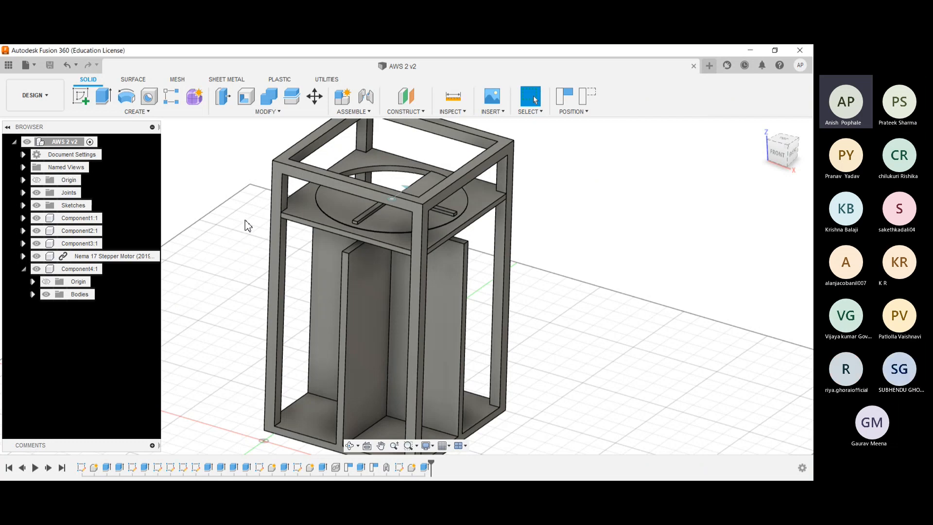
middle_click_drag(249, 197, 246, 255, "shift")
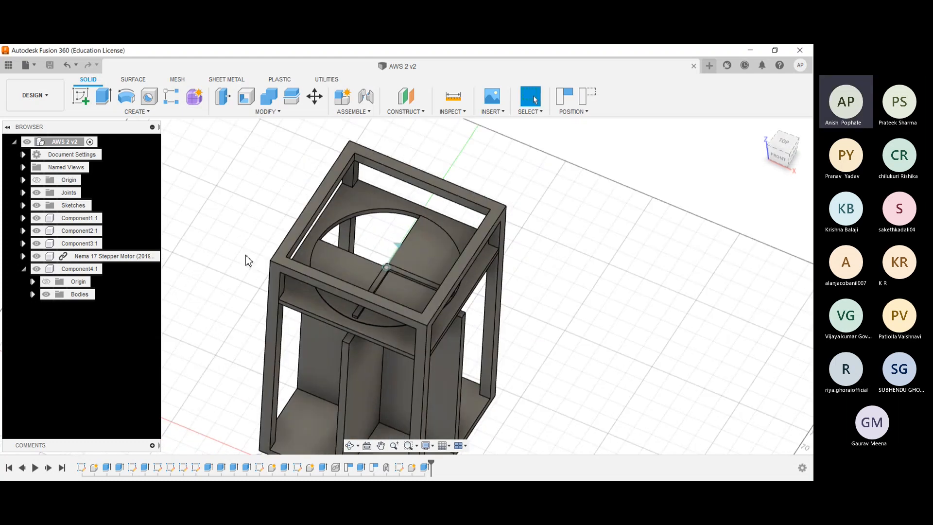
- Create a new blank design, and return to the AWS 2 v2 design in its home view
left_click(26, 65)
left_click(36, 79)
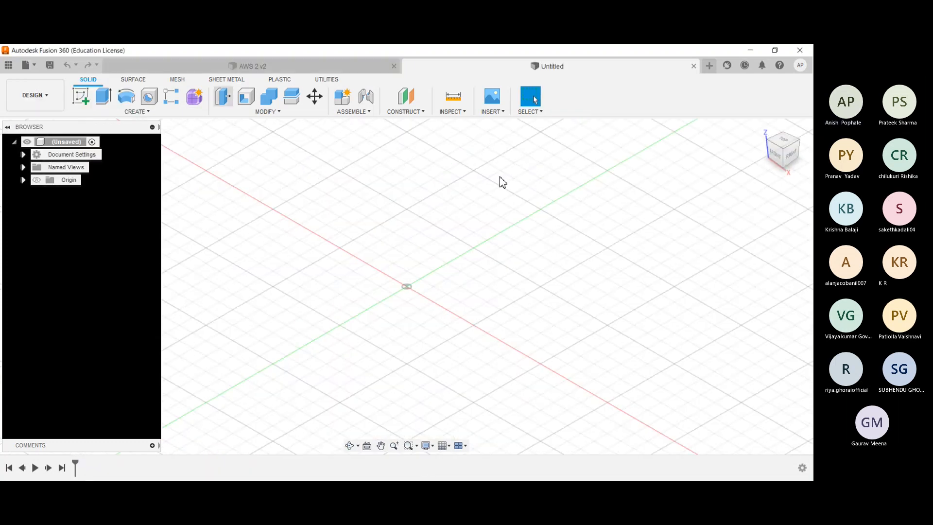
left_click(346, 77)
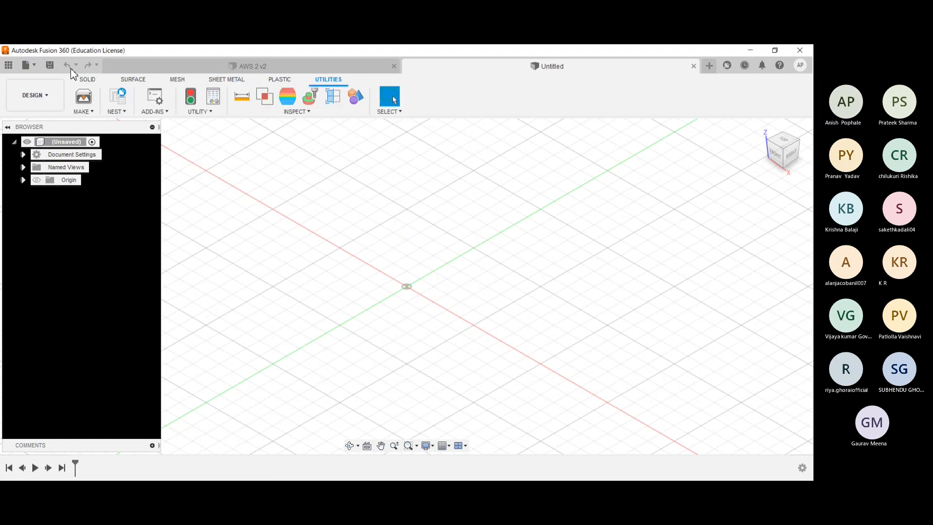
left_click(88, 79)
left_click(194, 65)
mouse_move(250, 272)
middle_mouse_down("shift")
mouse_move(235, 281)
mouse_move(238, 269)
middle_mouse_up("shift")
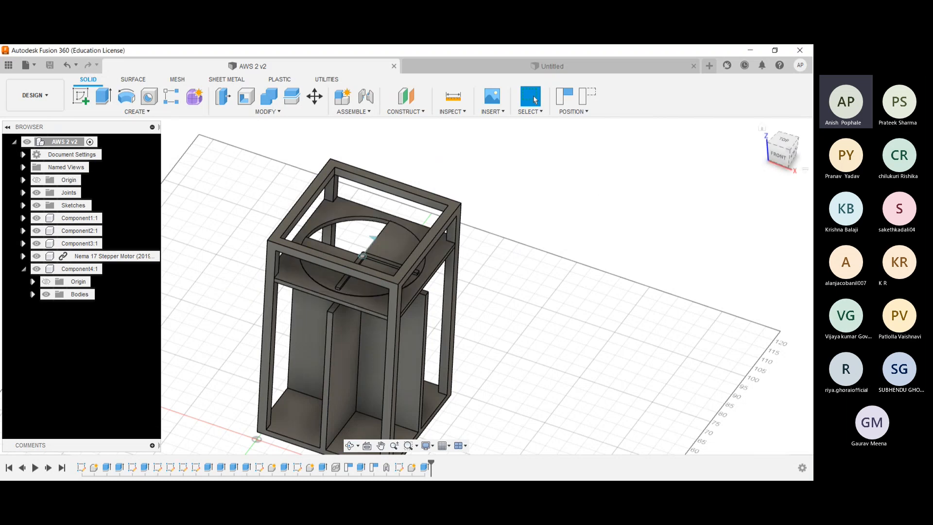
left_click(761, 129)
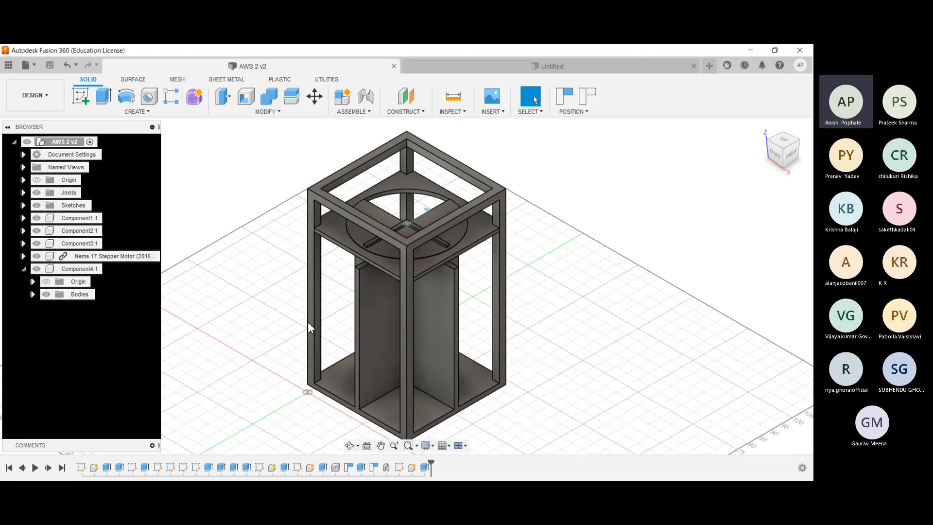
- Collapse Component4 and toggle the visibility of Component2, Component3, the Nema 17 stepper motor, Component4 and the Joints folder in turn
left_click(41, 219)
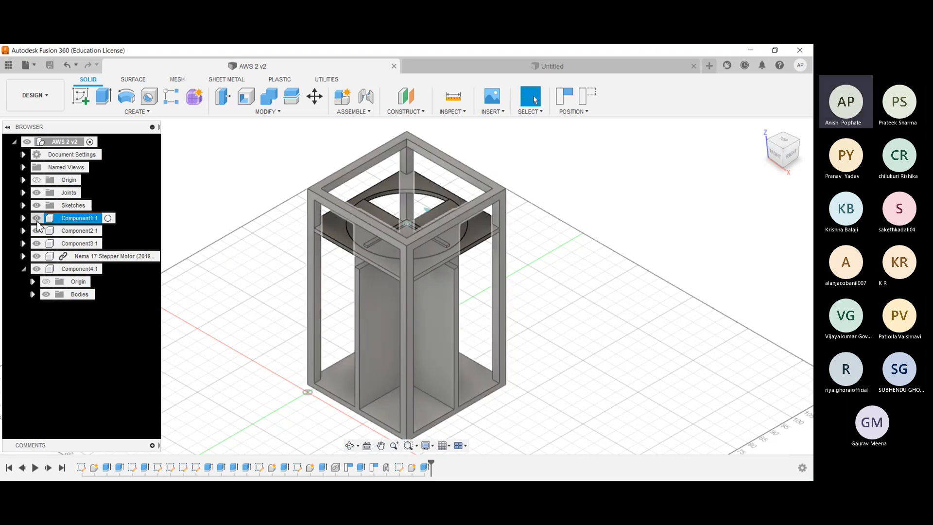
left_click(24, 268)
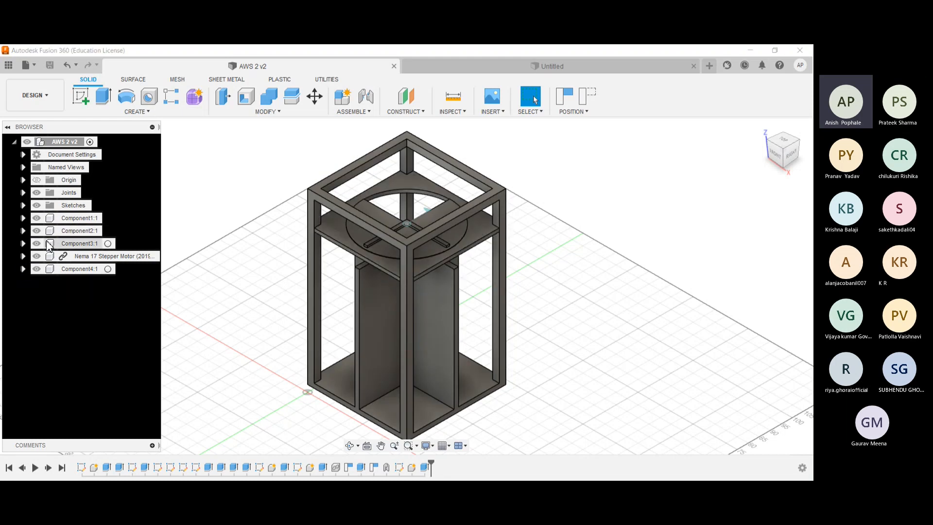
left_click(40, 231)
left_click(37, 243)
left_click(37, 256)
left_click(37, 268)
left_click(37, 193)
middle_click_drag(269, 236, 320, 184, "shift")
- Switch to the blank Untitled design and start a sketch on the horizontal XY plane
left_click(491, 66)
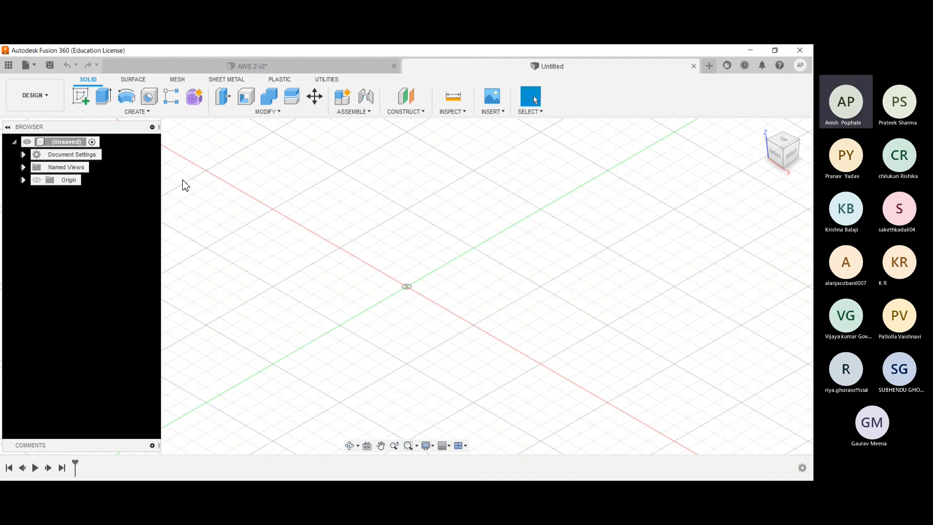
left_click(81, 99)
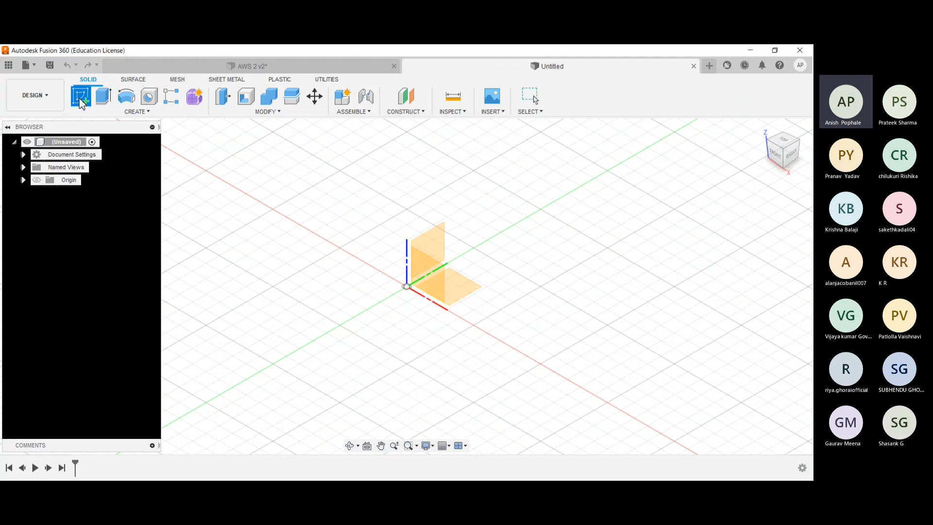
left_click(464, 290)
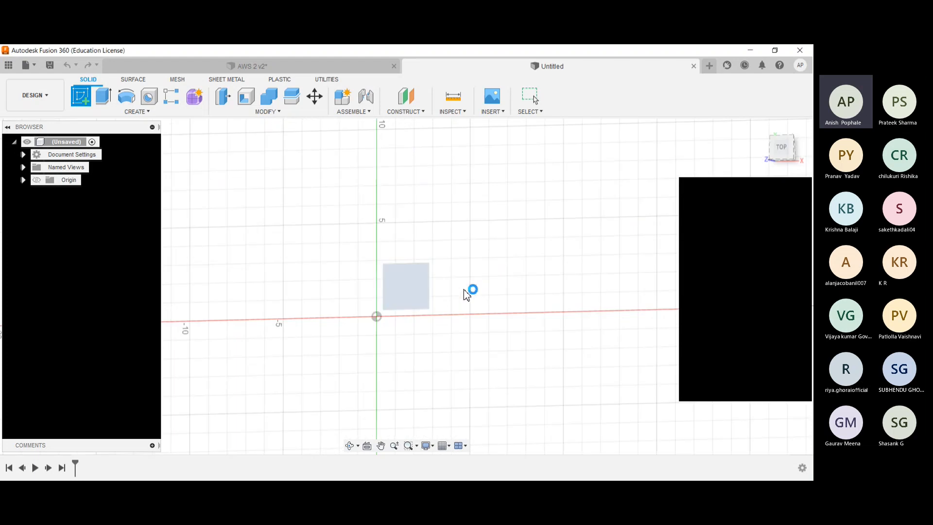
- Sketch a two-point rectangle of 45 cm by 45 cm with one corner at the origin
left_click(104, 97)
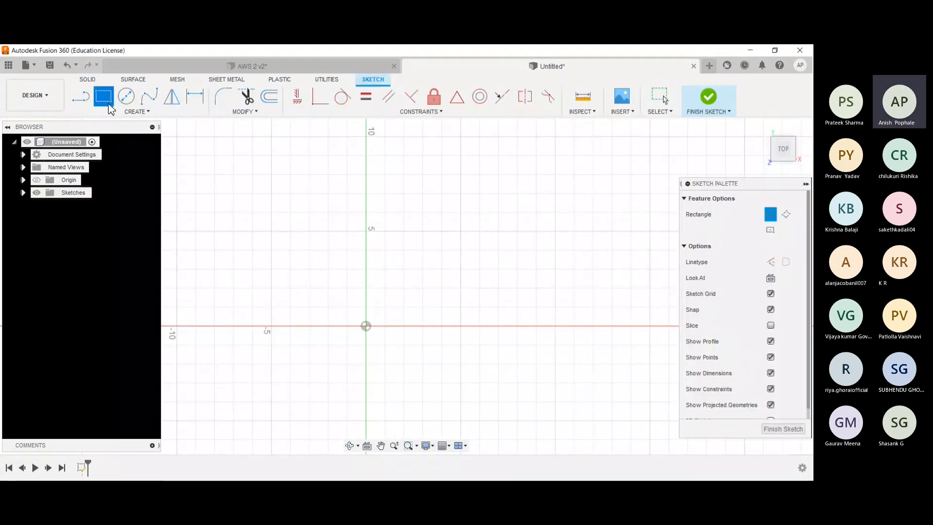
scroll(368, 332, "down", 1)
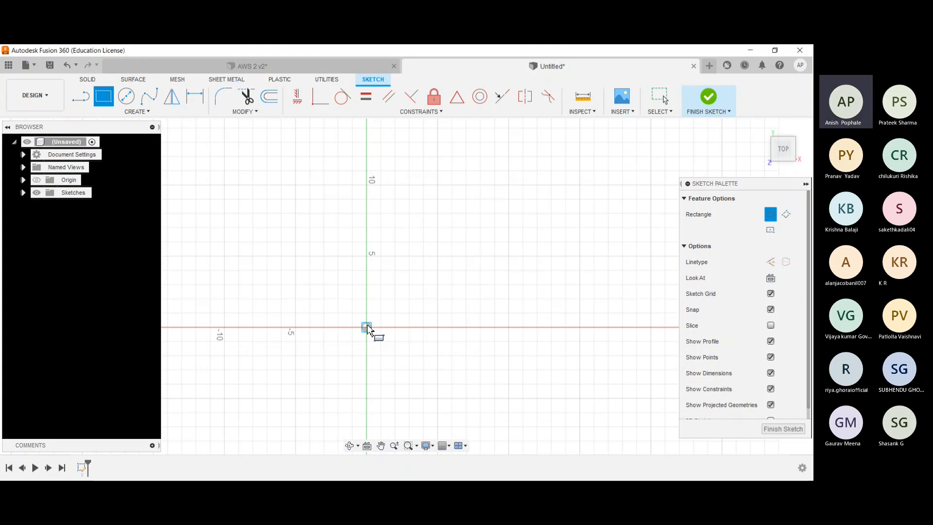
left_click(367, 328)
scroll(579, 199, "down", 3)
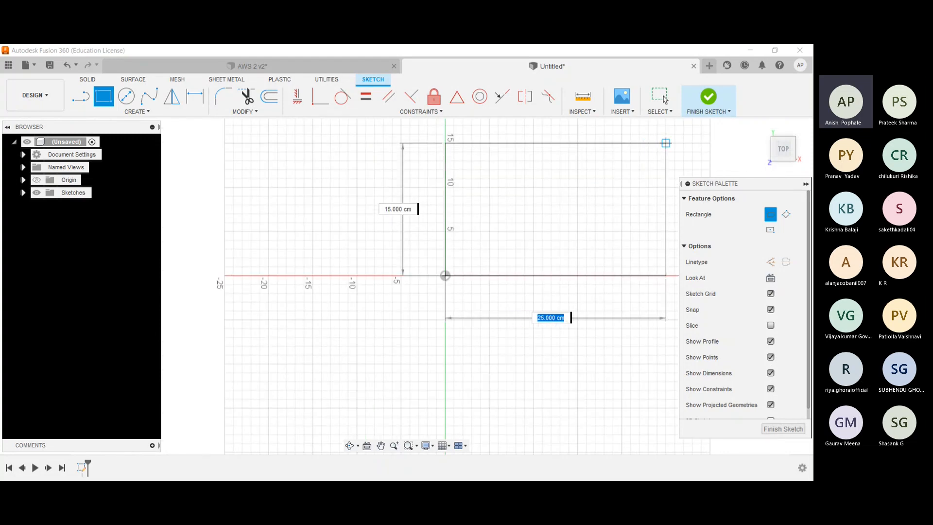
type("45")
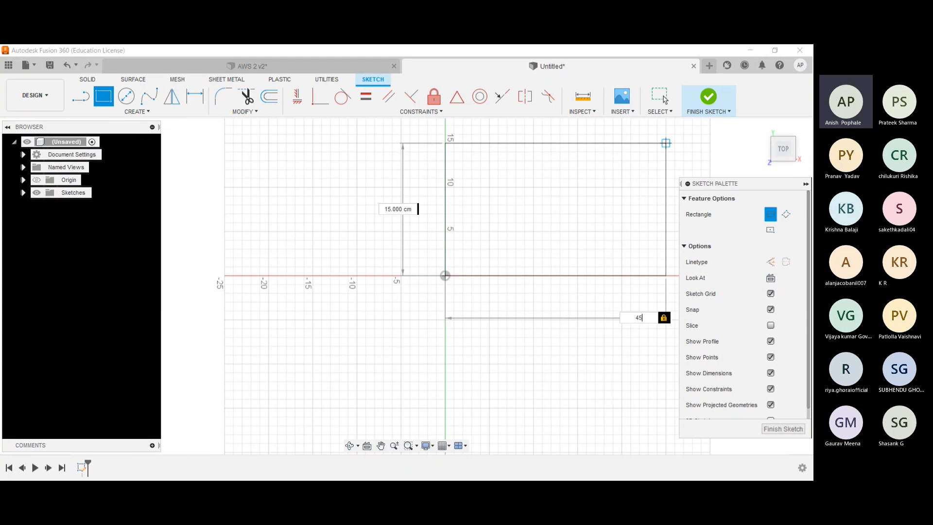
key("Tab")
key("BackSpace")
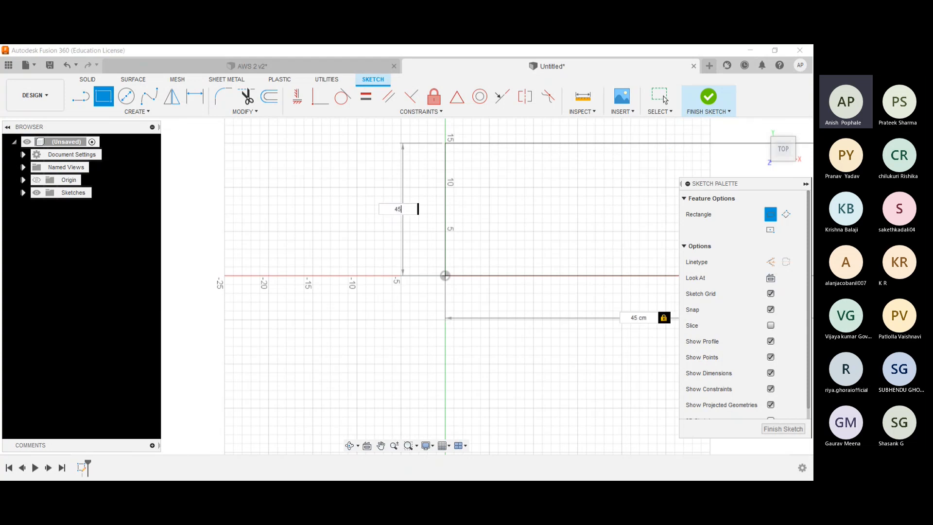
type("45")
key("Return")
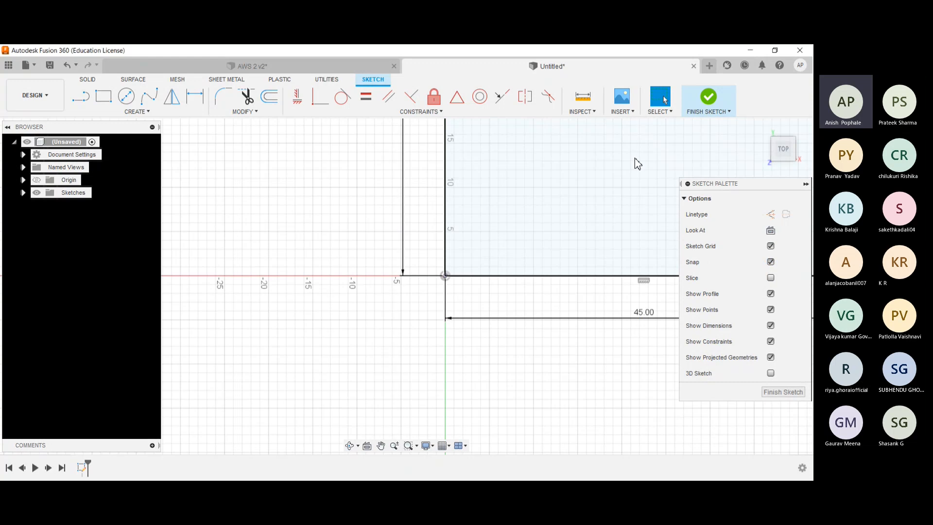
- Sketch a 3 cm by 3 cm two-point rectangle inside each of the two lower corners of the 45 cm square
scroll(558, 196, "down", 2)
mouse_move(434, 154)
middle_mouse_down()
mouse_move(391, 209)
mouse_move(260, 275)
middle_mouse_up()
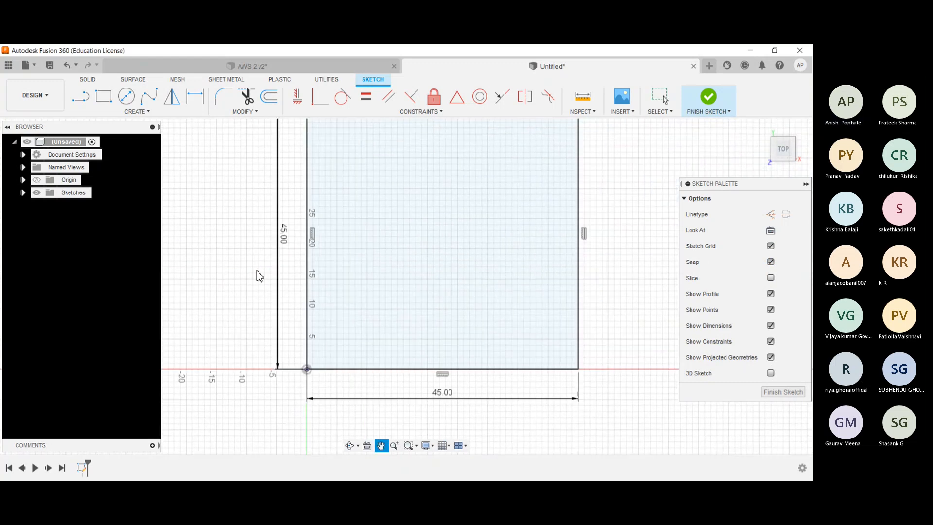
mouse_move(270, 198)
middle_mouse_down()
mouse_move(197, 237)
mouse_move(194, 195)
mouse_move(190, 234)
middle_mouse_up()
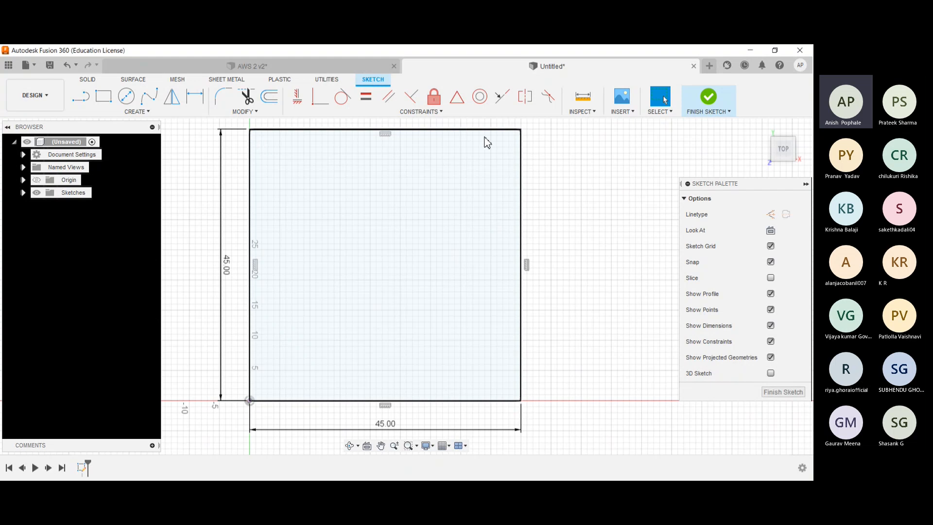
scroll(255, 264, "up", 5)
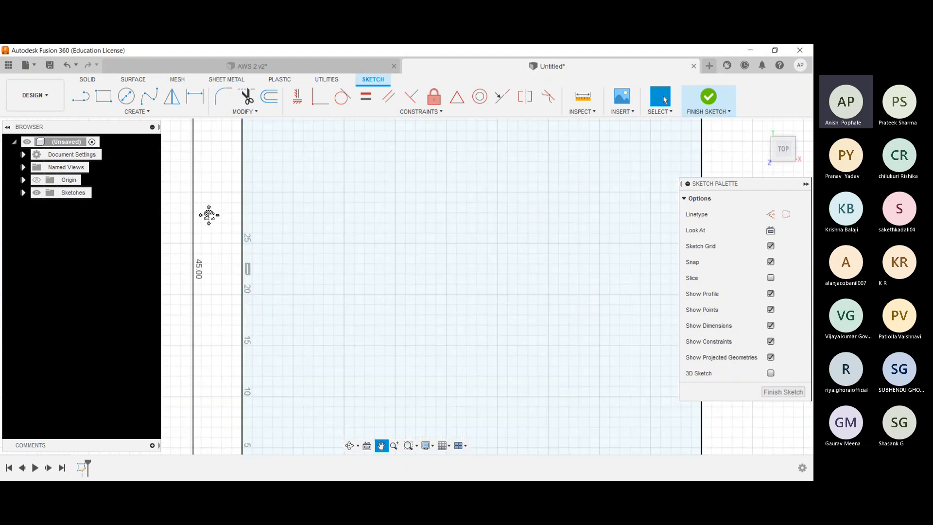
left_click(107, 105)
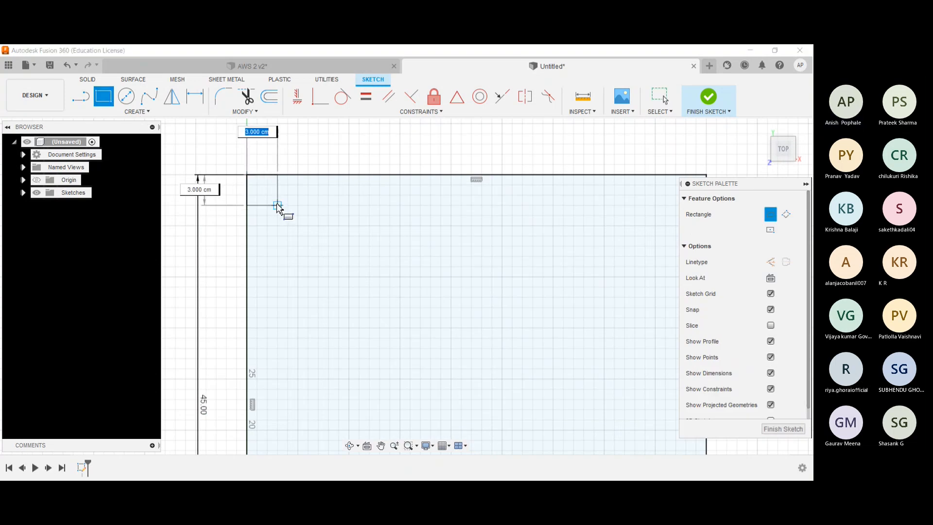
scroll(318, 267, "down", 5)
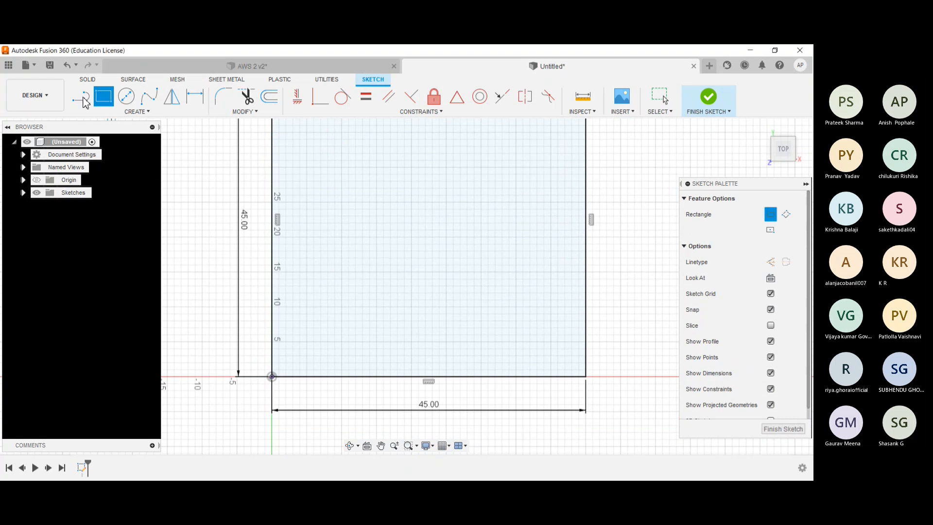
left_click(292, 366)
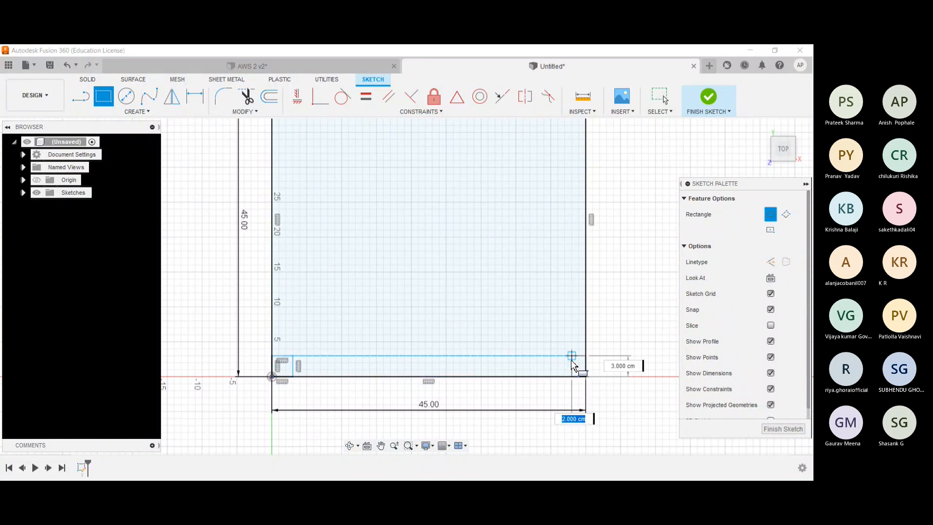
left_click(571, 364)
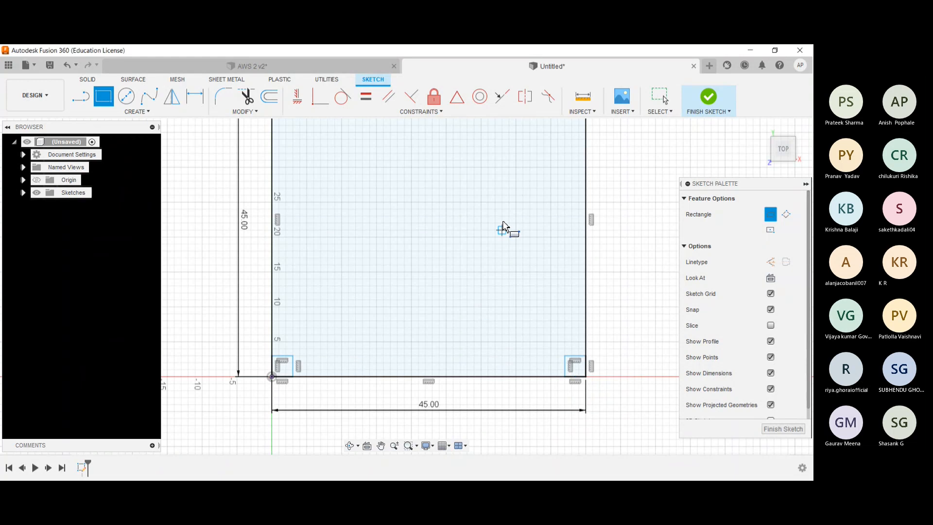
- Sketch a 3 cm by 3 cm rectangle inside each of the two upper corners of the 45 cm square
middle_click_drag(502, 222, 383, 421)
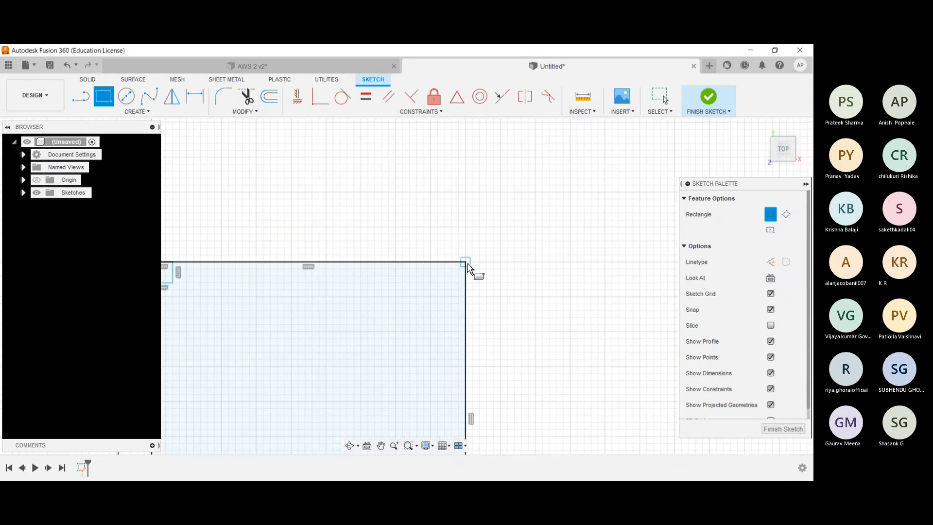
left_click(466, 263)
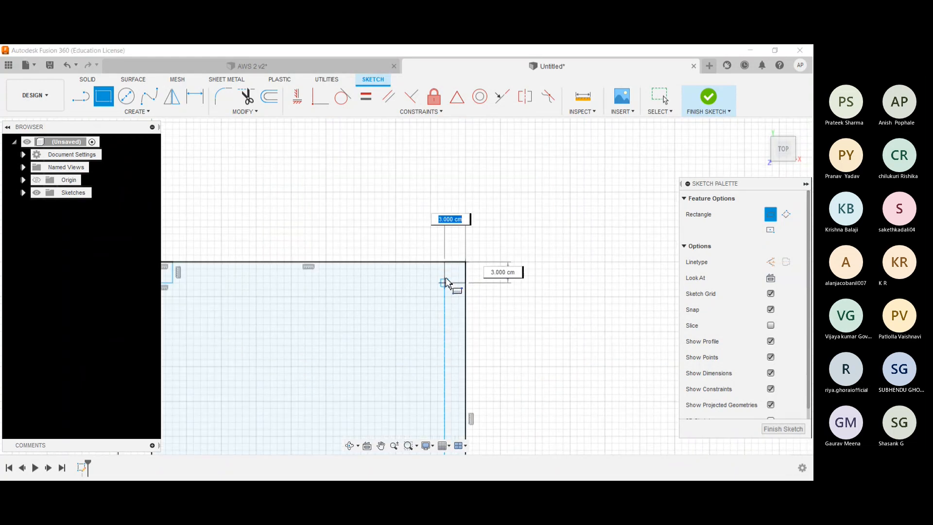
left_click(445, 281)
scroll(339, 220, "down", 1)
middle_click_drag(339, 219, 392, 152)
key("r")
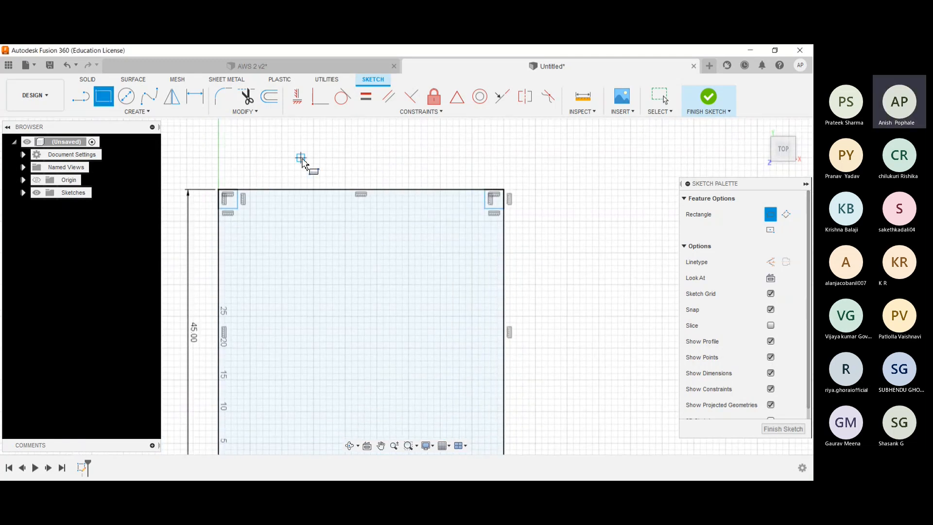
scroll(290, 140, "down", 1)
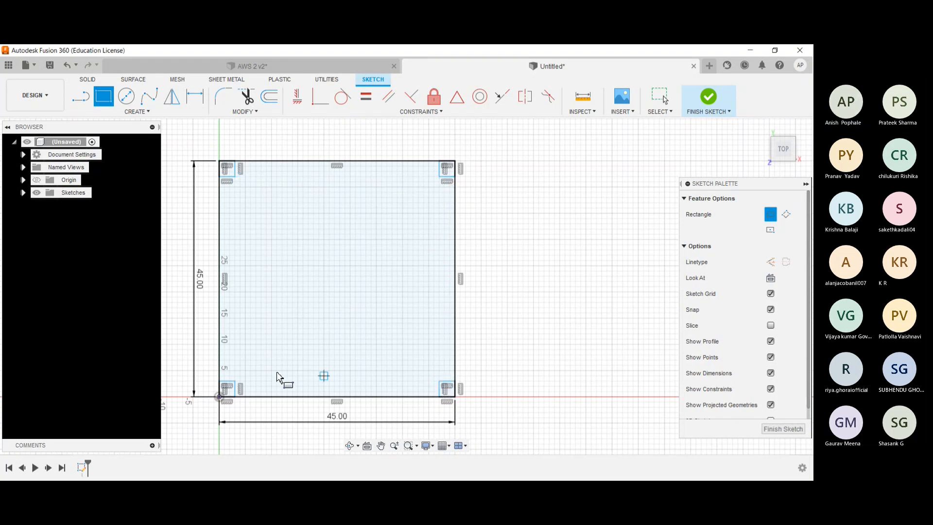
- Sketch a 39 cm by 39 cm rectangle joining the inner corners of the four small squares, and finish the sketch
left_click(234, 176)
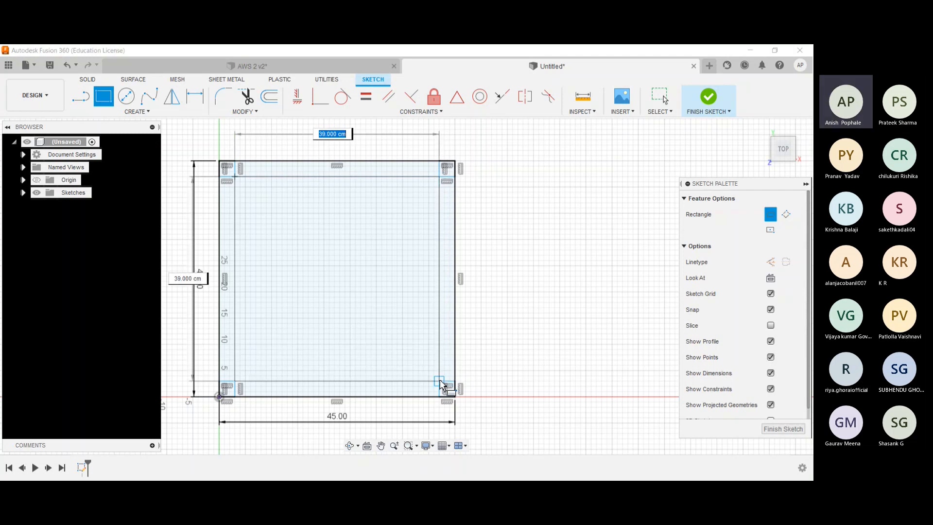
left_click(440, 382)
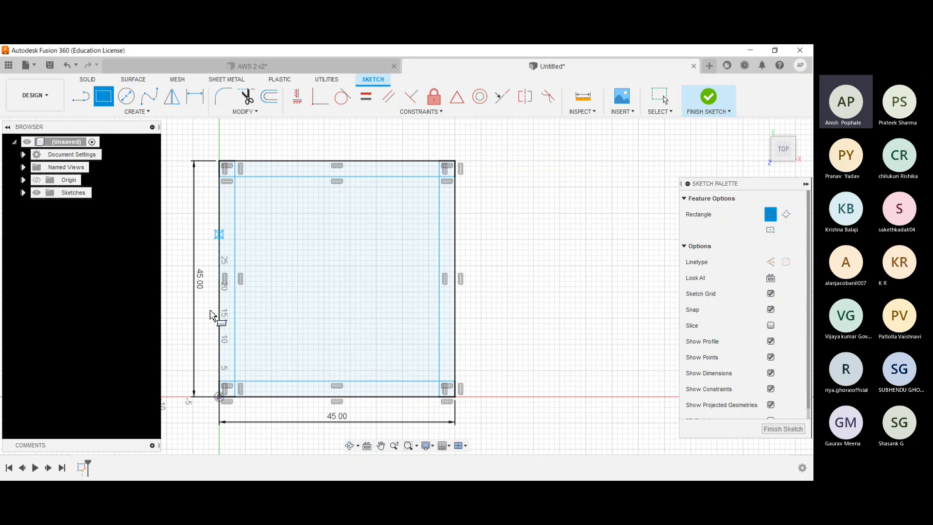
scroll(226, 290, "up", 2)
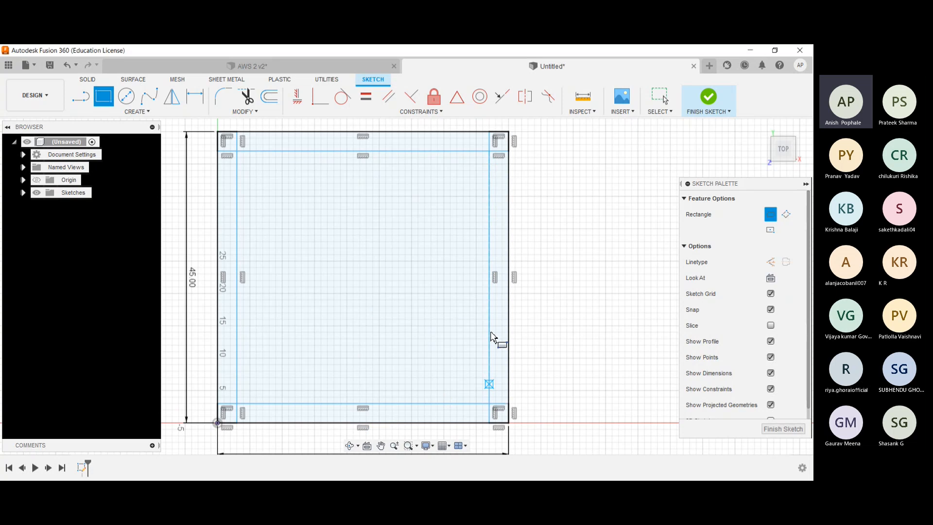
scroll(490, 222, "down", 1)
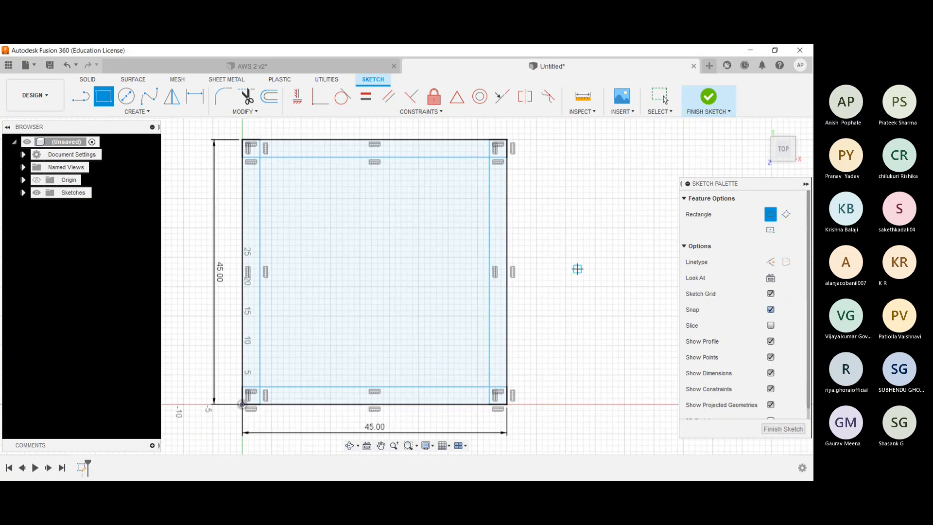
left_click_drag(714, 183, 648, 116)
left_click(717, 362)
middle_click_drag(222, 260, 216, 217, "shift")
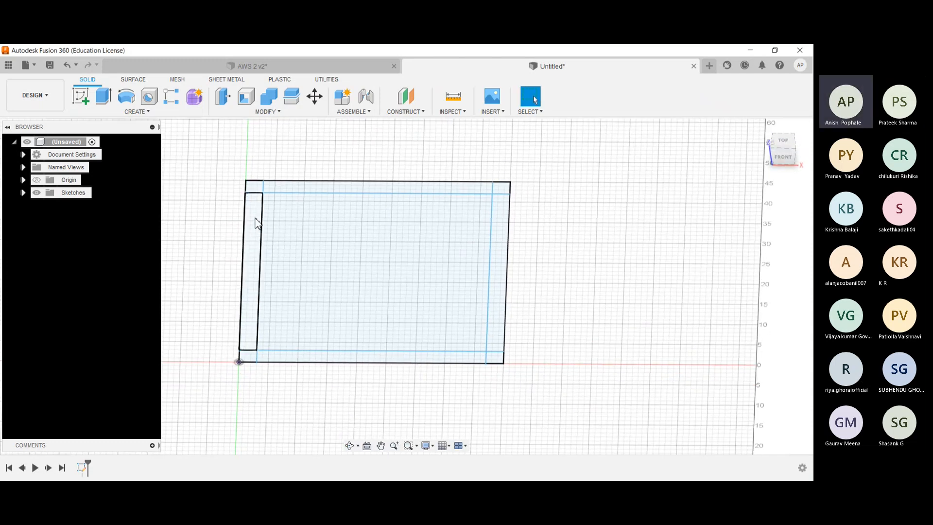
- Extrude all nine profiles of the base sketch upward by 2 cm as a new component
left_click(258, 224)
left_click(312, 215, "ctrl")
left_click(311, 187, "ctrl")
left_click(256, 192, "ctrl")
left_click(500, 191, "ctrl")
left_click(502, 263, "ctrl")
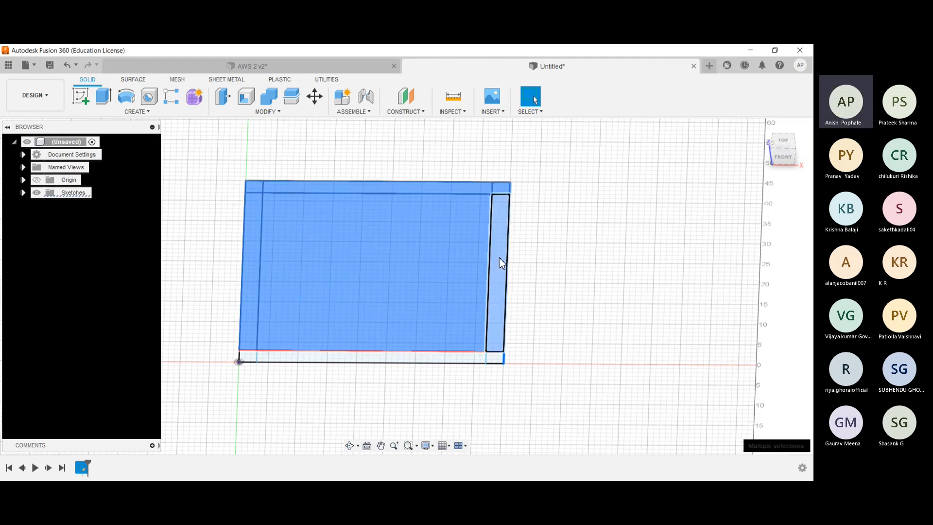
left_click(494, 358, "ctrl")
left_click(443, 359, "ctrl")
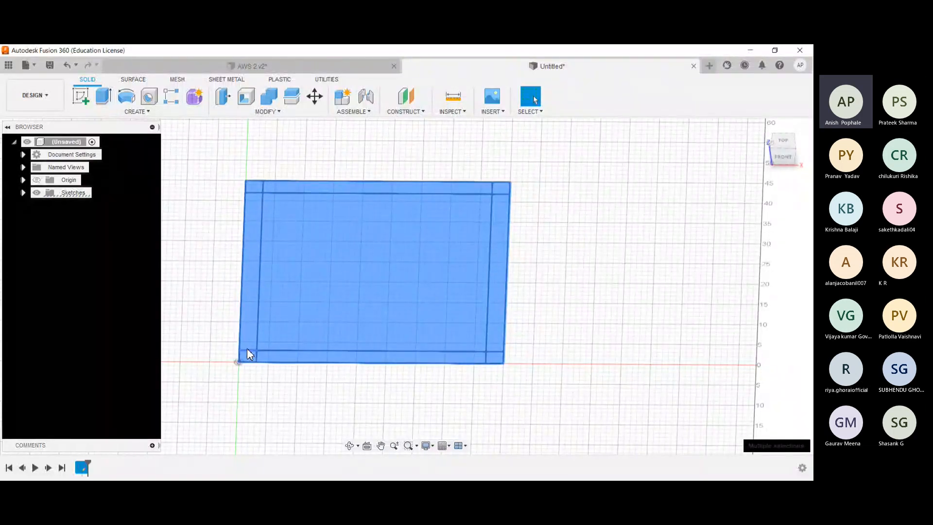
left_click(247, 348, "ctrl")
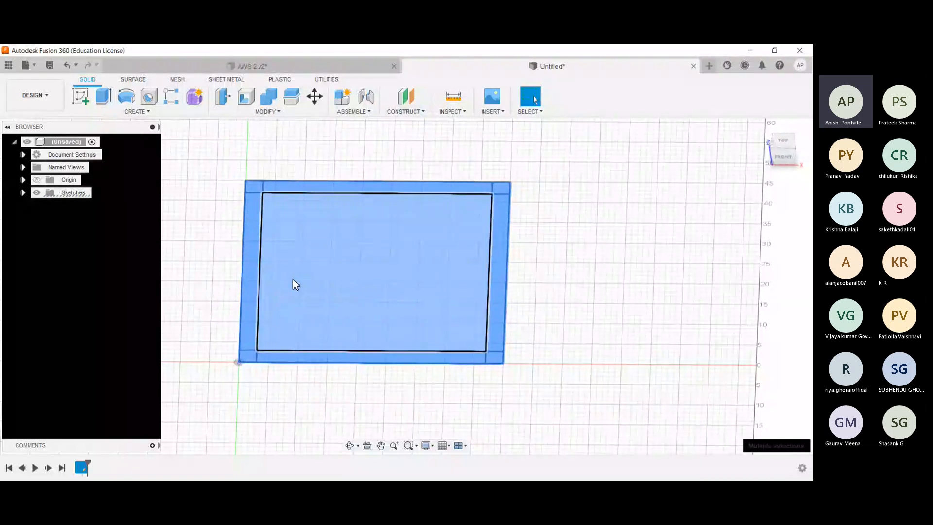
left_click(281, 341, "ctrl")
key("e")
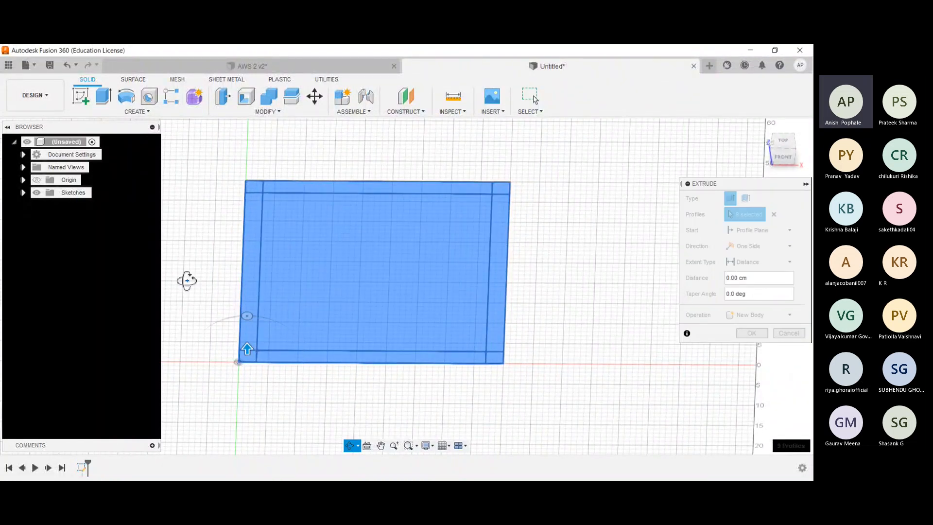
left_click_drag(245, 325, 246, 308)
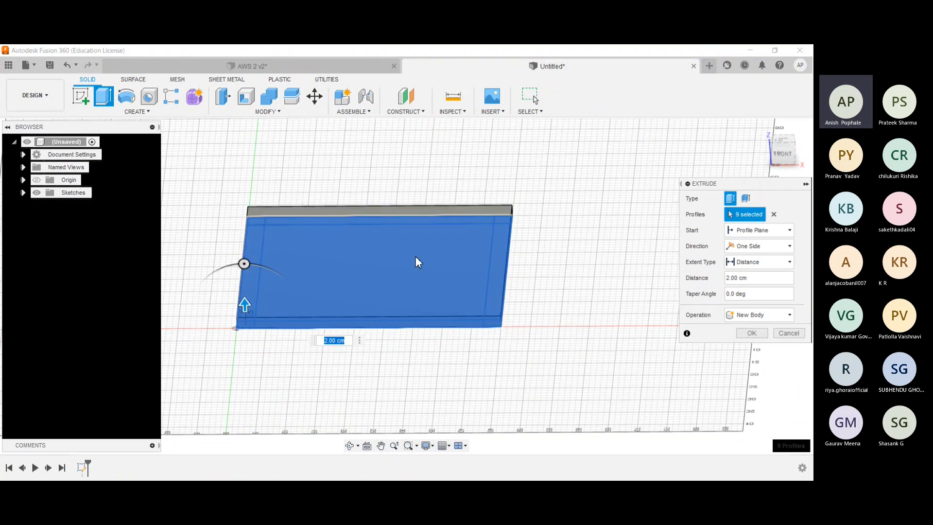
left_click(759, 314)
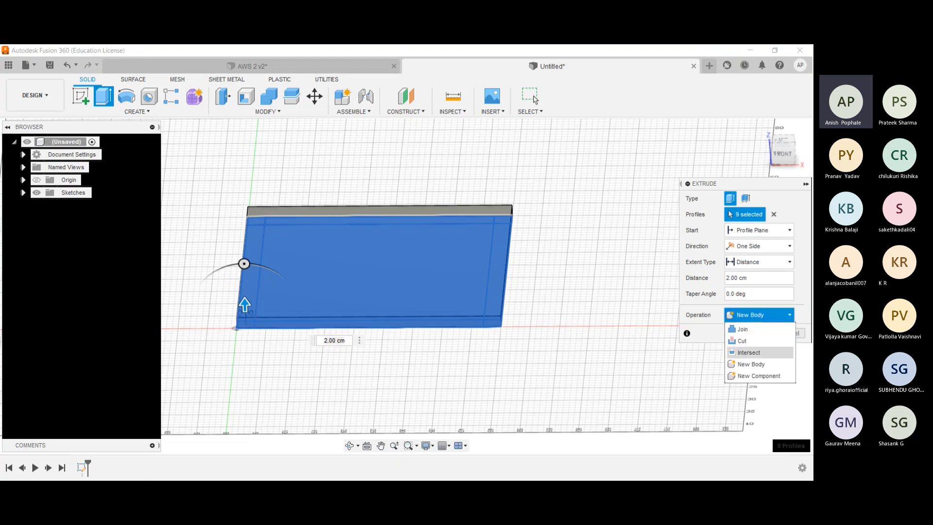
left_click(758, 375)
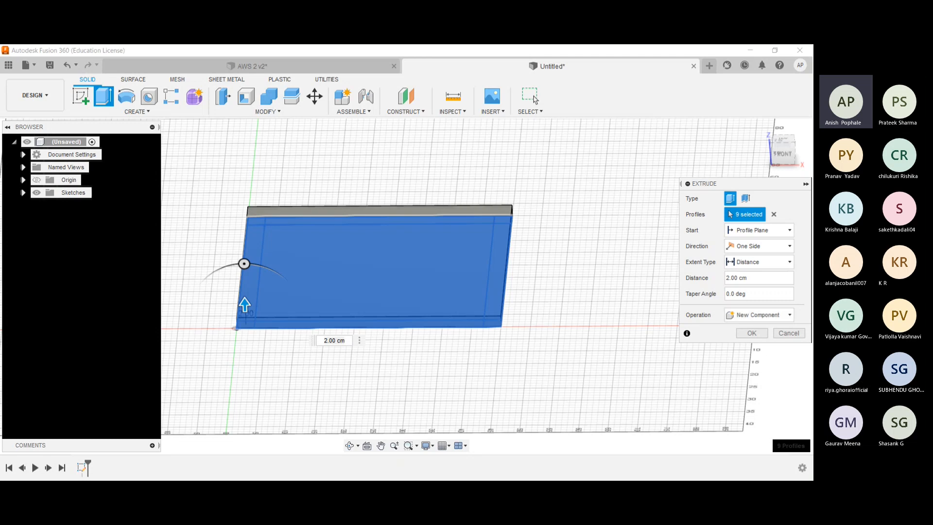
left_click(751, 333)
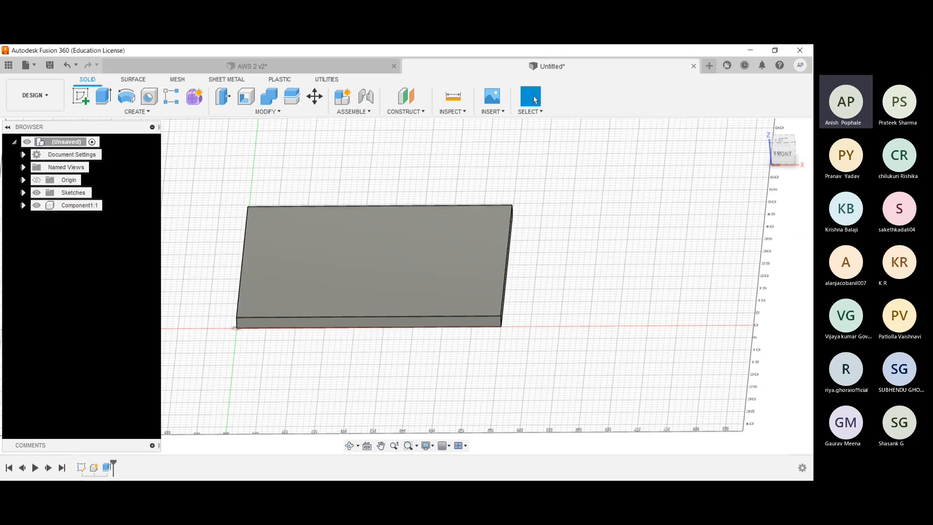
- Expand Component1 and its Bodies folder to inspect the extruded plate's body, and collapse them again
left_click(24, 204)
left_click(71, 234)
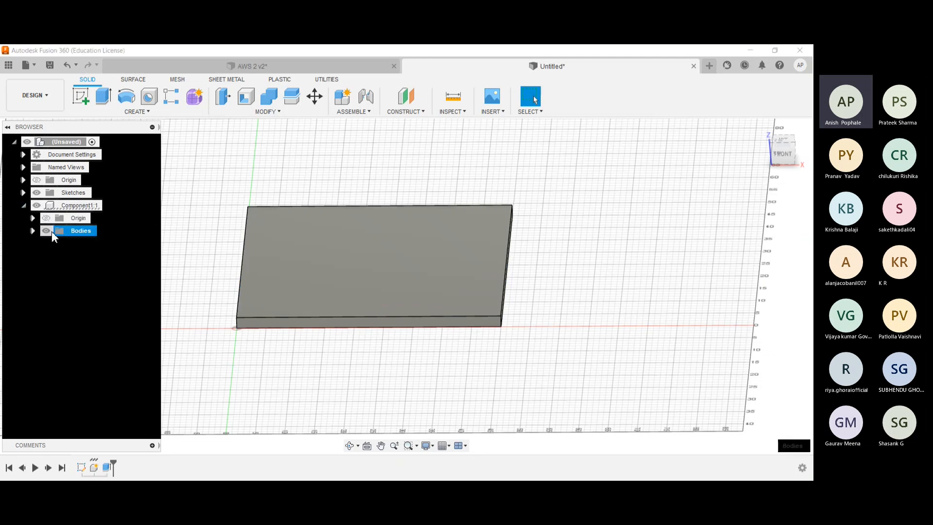
left_click(79, 242)
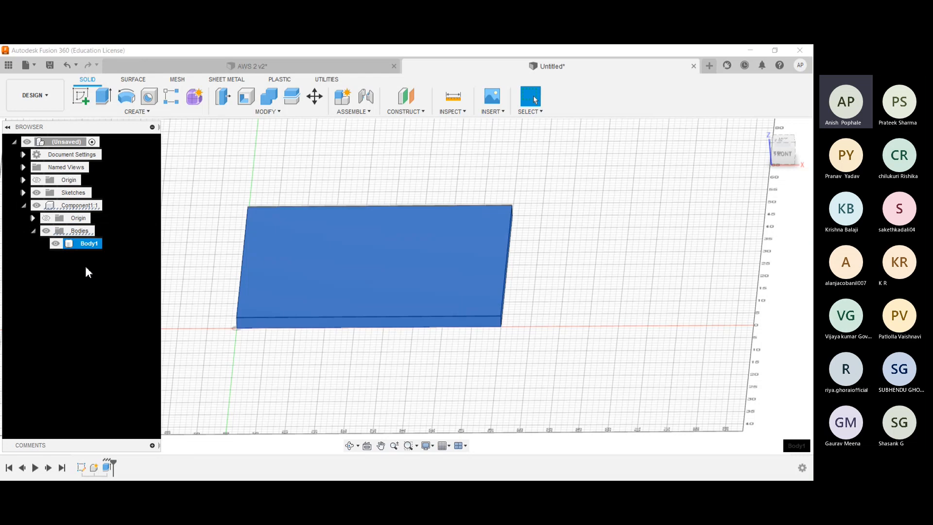
left_click(85, 264)
left_click(32, 231)
left_click(23, 205)
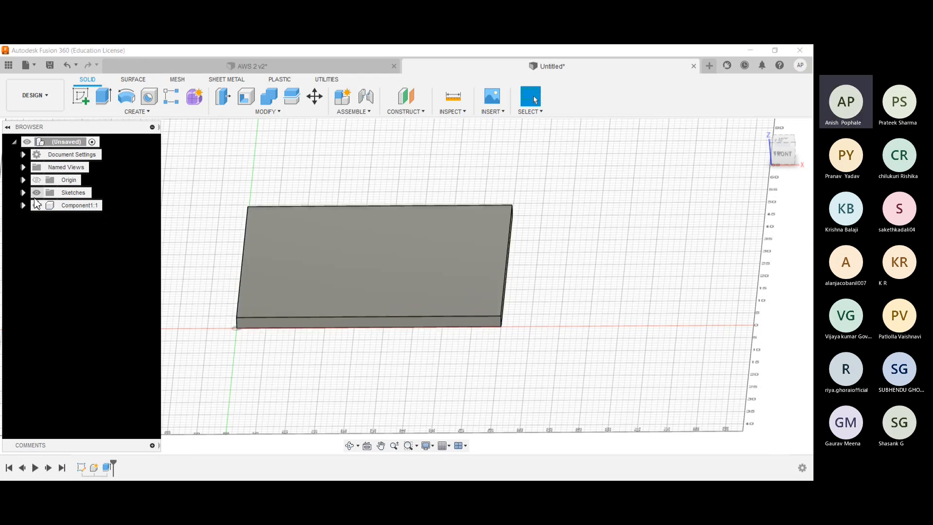
- Make the base sketch visible and hide Component1 so the sketch profiles are exposed
left_click(23, 192)
left_click(23, 192)
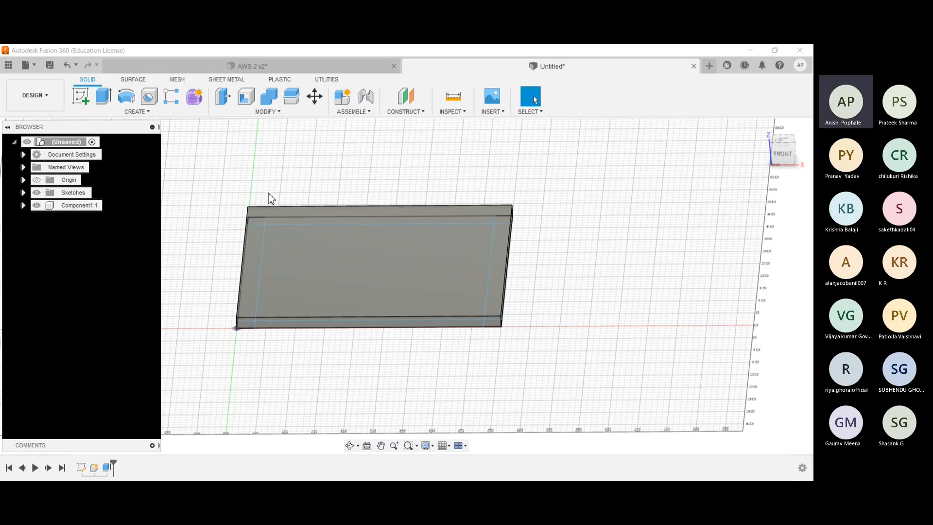
mouse_move(275, 179)
middle_mouse_down("shift")
mouse_move(276, 193)
mouse_move(261, 183)
middle_mouse_up("shift")
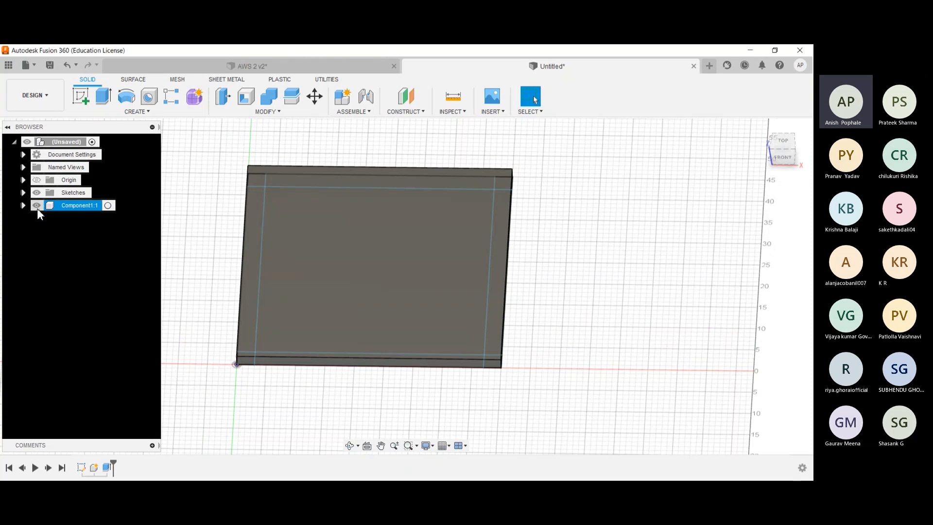
left_click(38, 205)
middle_click_drag(277, 201, 270, 222, "shift")
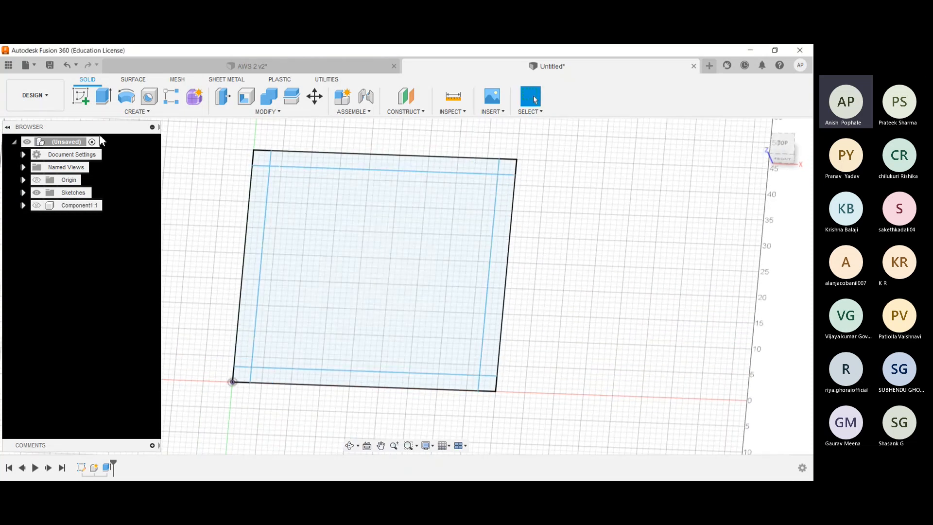
- Extrude the four corner squares of the base sketch upward by 77 cm, joining them to the redisplayed plate in Component1
left_click(103, 95)
left_click(508, 166)
left_click(487, 382)
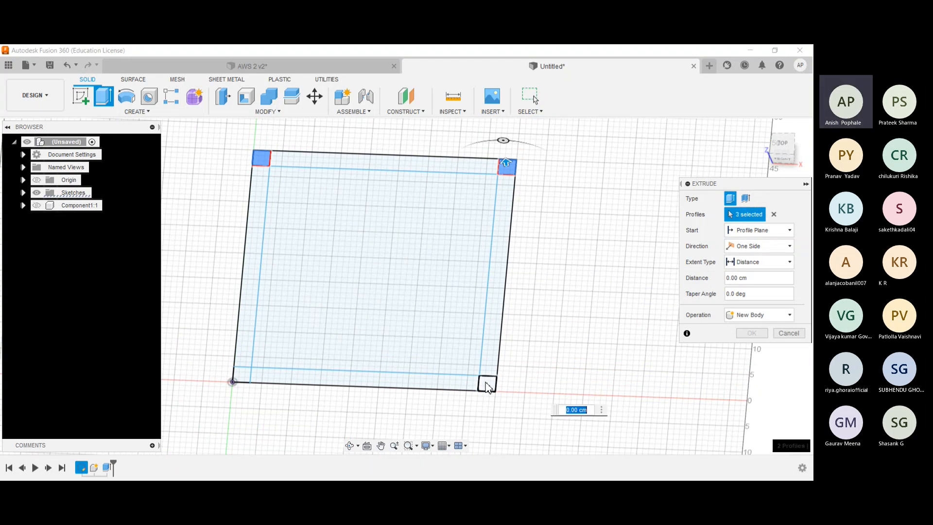
left_click(247, 379)
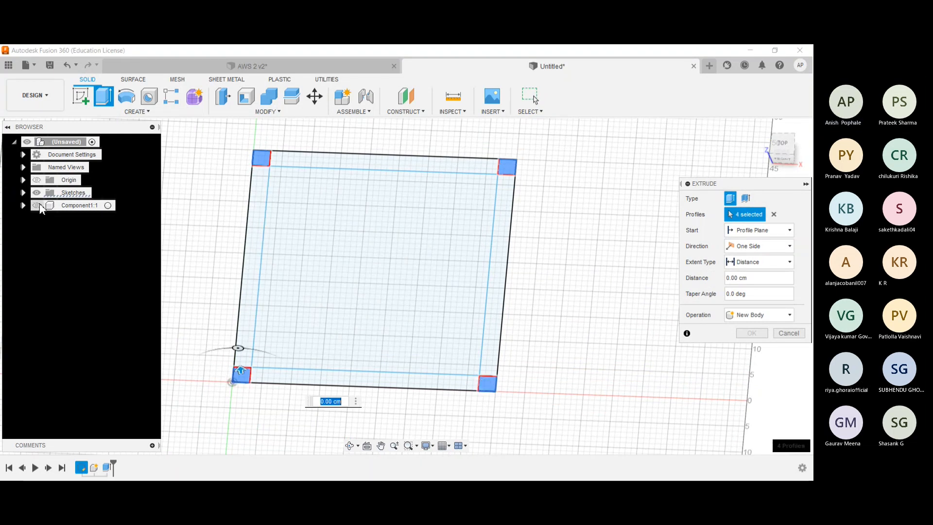
left_click(37, 204)
middle_click_drag(84, 307, 91, 275, "shift")
left_click_drag(244, 330, 237, 198)
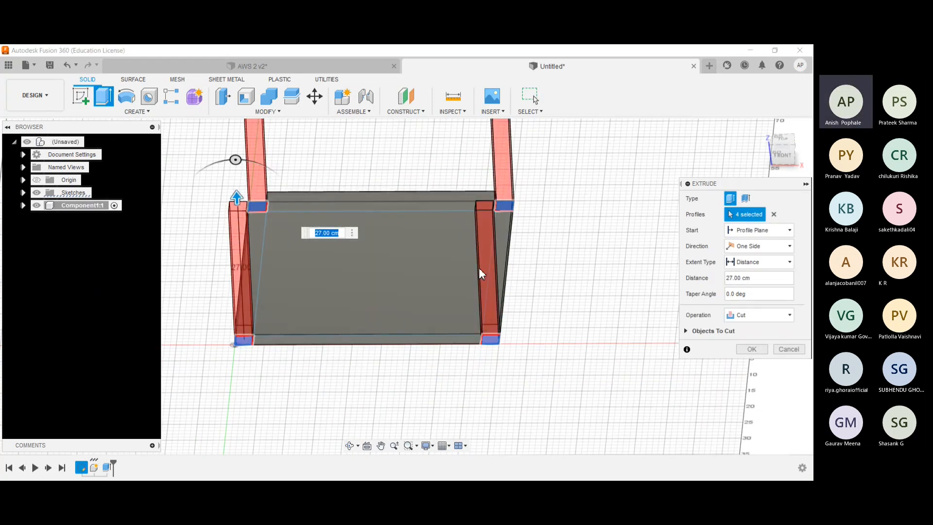
scroll(479, 267, "down", 3)
key("BackSpace")
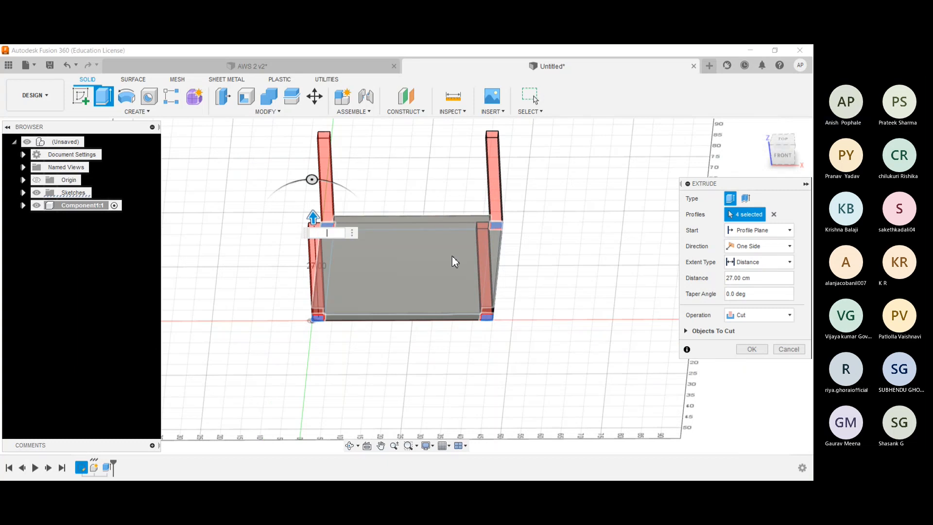
type("77")
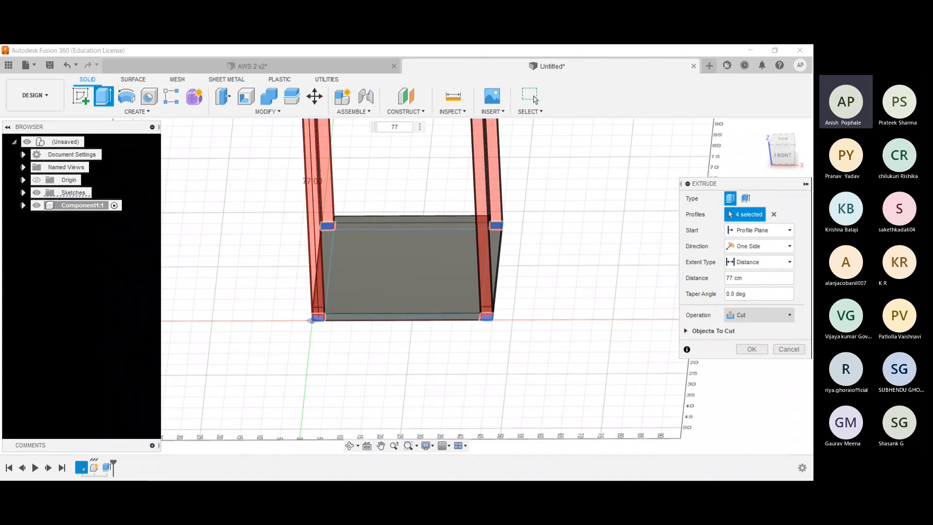
left_click(760, 315)
left_click(742, 326)
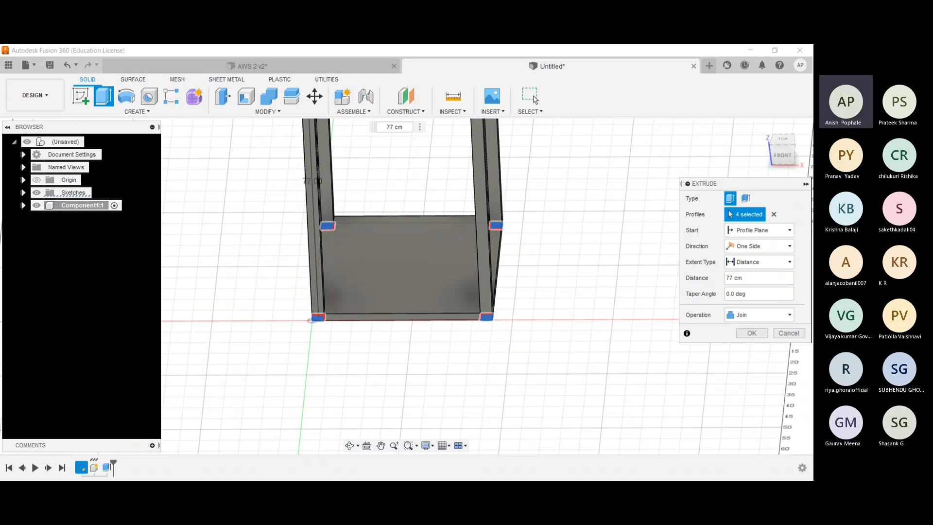
key("Return")
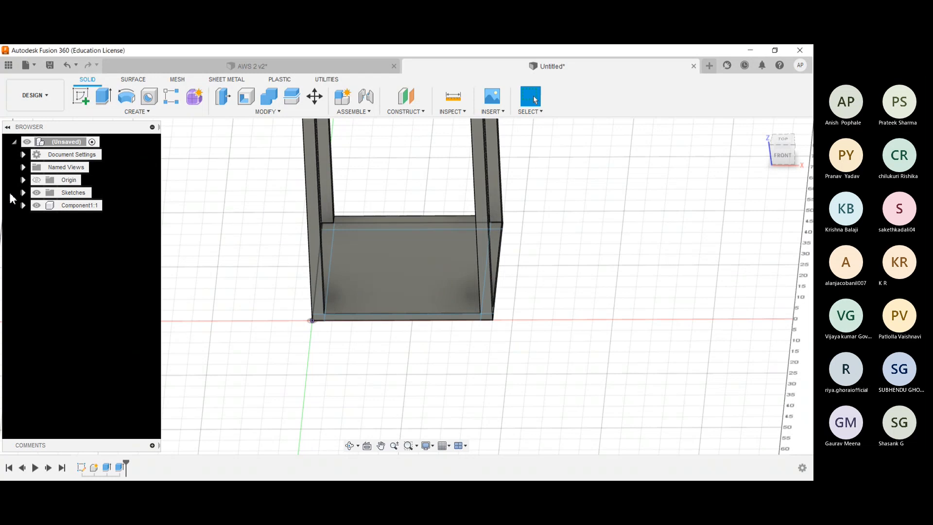
- Hide Sketch1 so that only the plate and posts are displayed
left_click(23, 192)
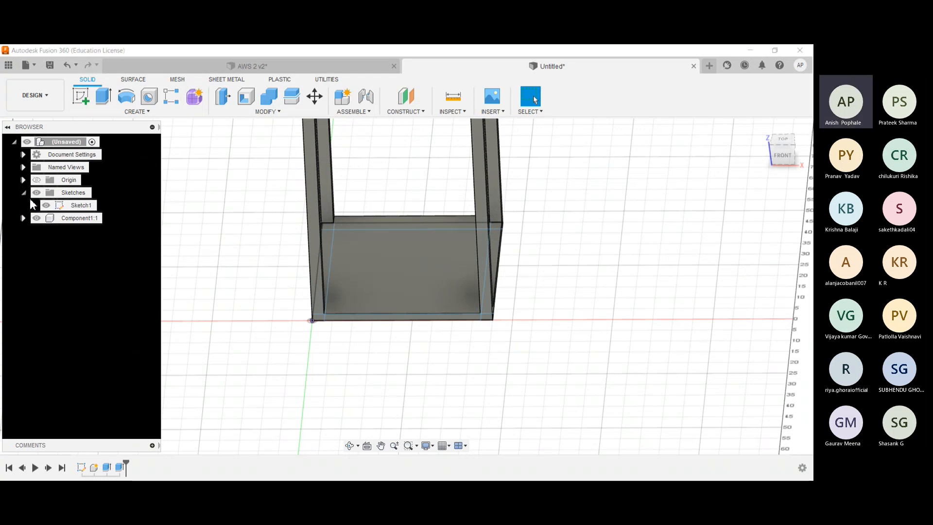
left_click(46, 205)
left_click(23, 193)
- Compare the four-post frame in the home view with the AWS 2 v2 frame, and return to the untitled design
left_click(311, 68)
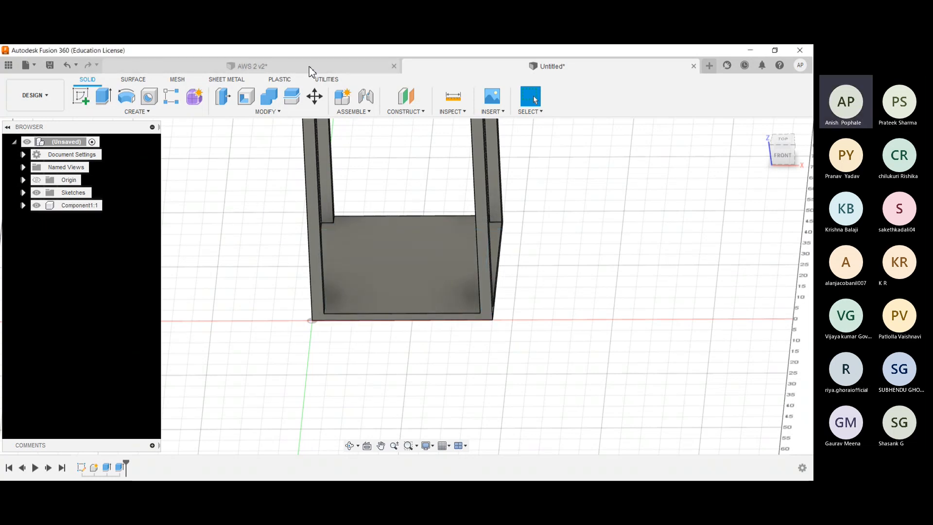
left_click(554, 67)
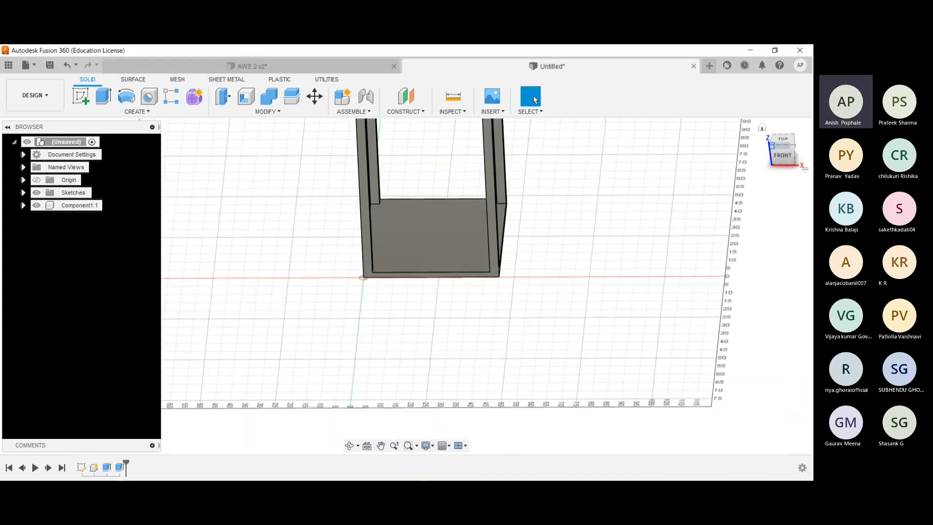
left_click(762, 127)
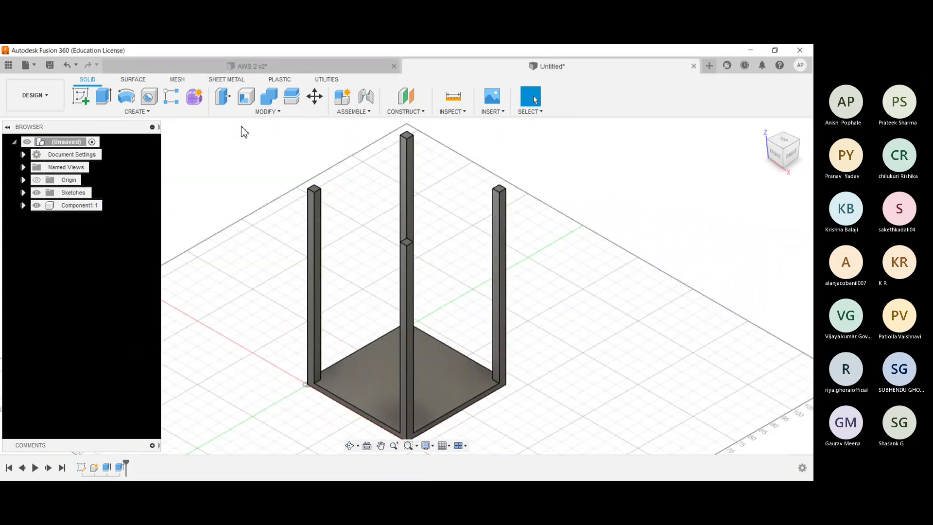
middle_click_drag(281, 215, 288, 215, "shift")
left_click(243, 65)
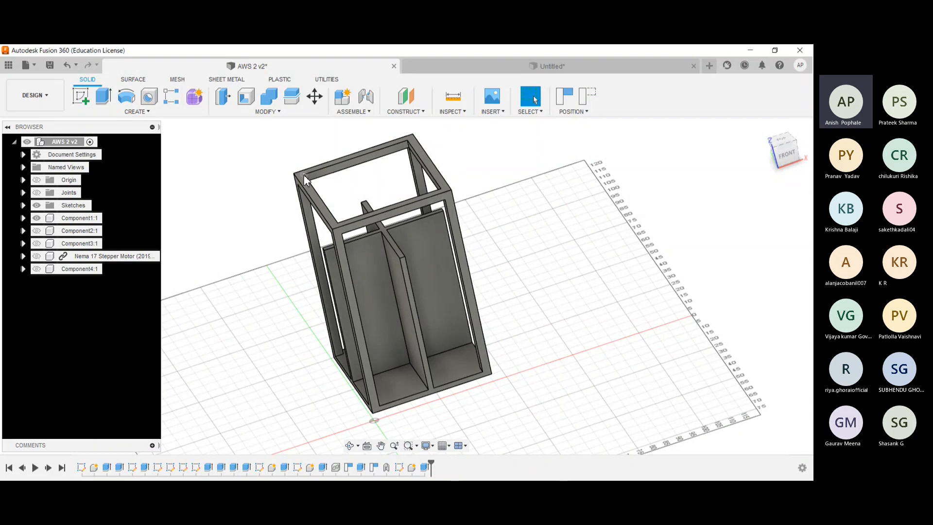
left_click(453, 66)
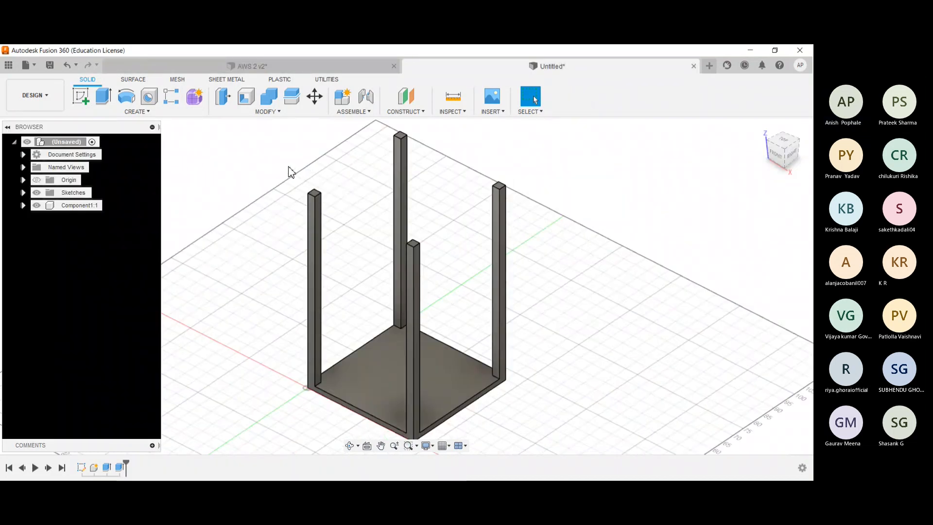
- Sketch a square of about 3 cm by 3 cm at the top of the rear-left post's front face, and finish the sketch
middle_click_drag(288, 168, 299, 170, "shift")
scroll(299, 171, "up", 2)
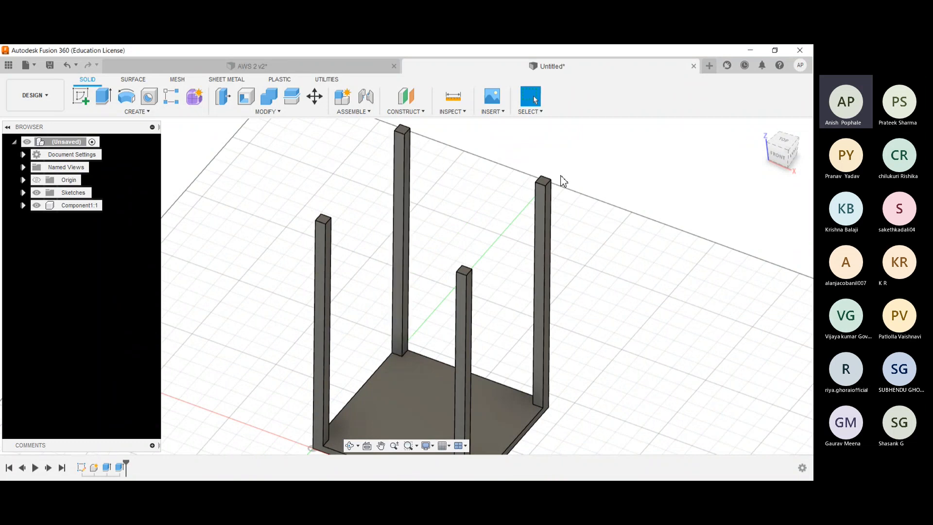
left_click(81, 96)
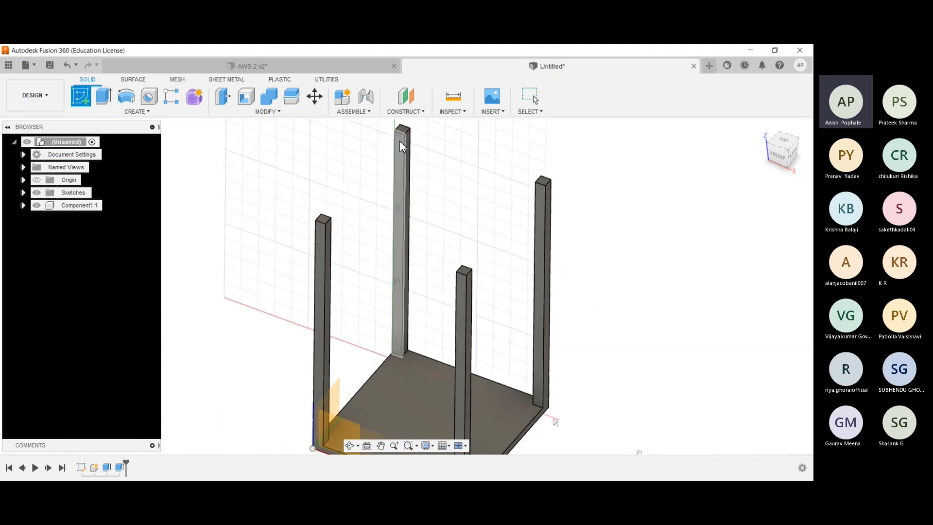
left_click(399, 142)
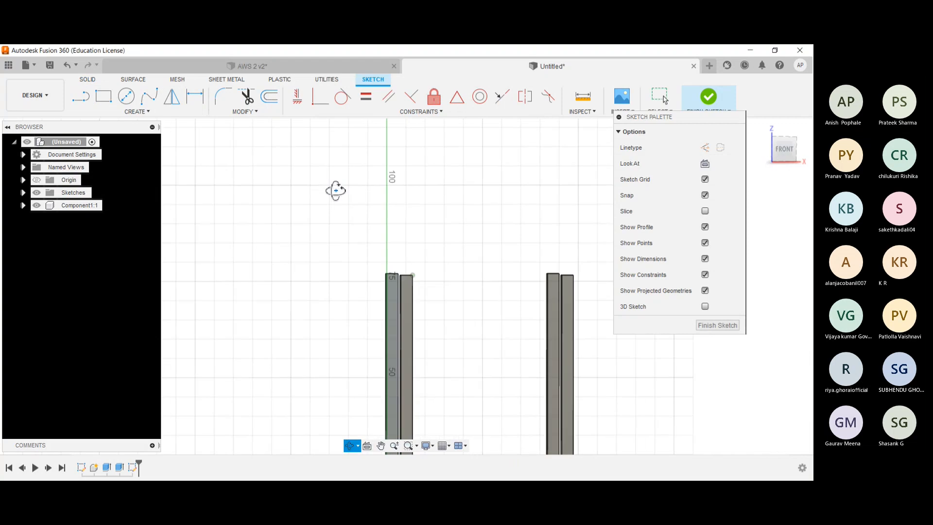
mouse_move(338, 194)
middle_mouse_down("shift")
mouse_move(333, 202)
mouse_move(350, 206)
middle_mouse_up("shift")
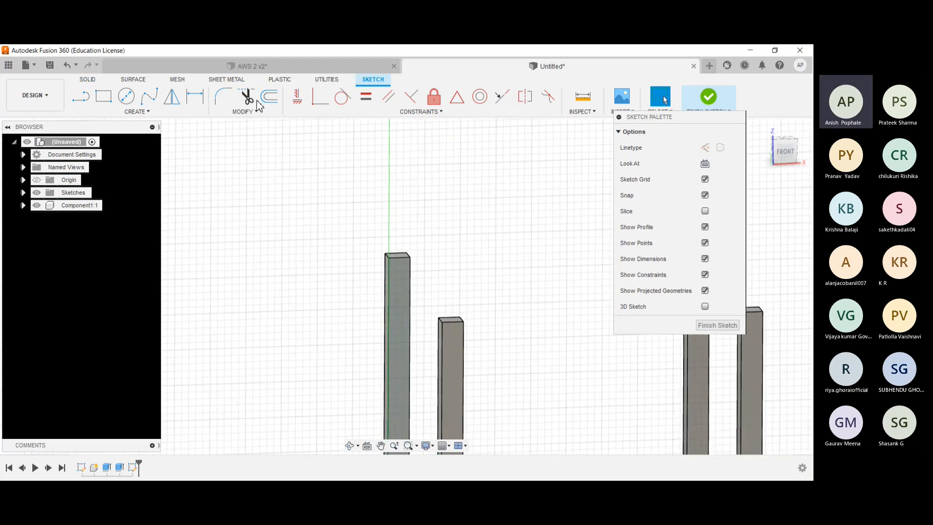
left_click(103, 95)
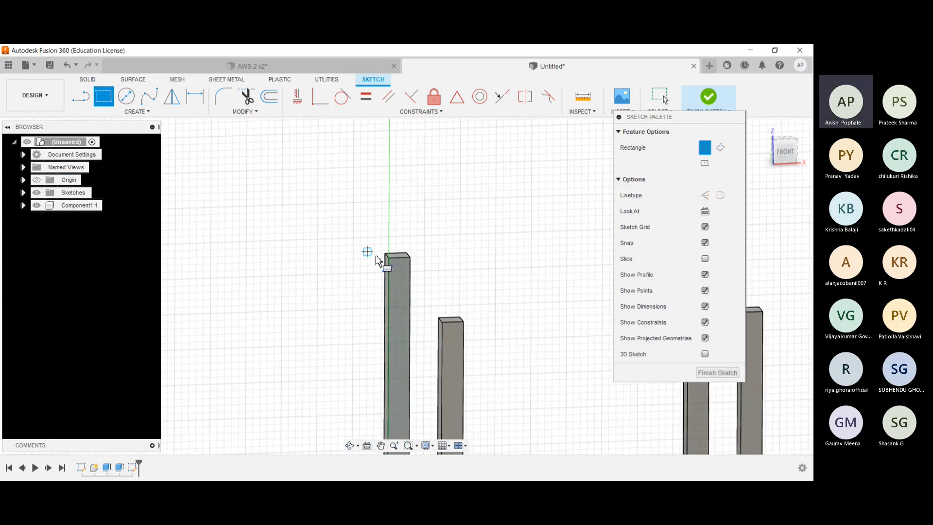
left_click(390, 262)
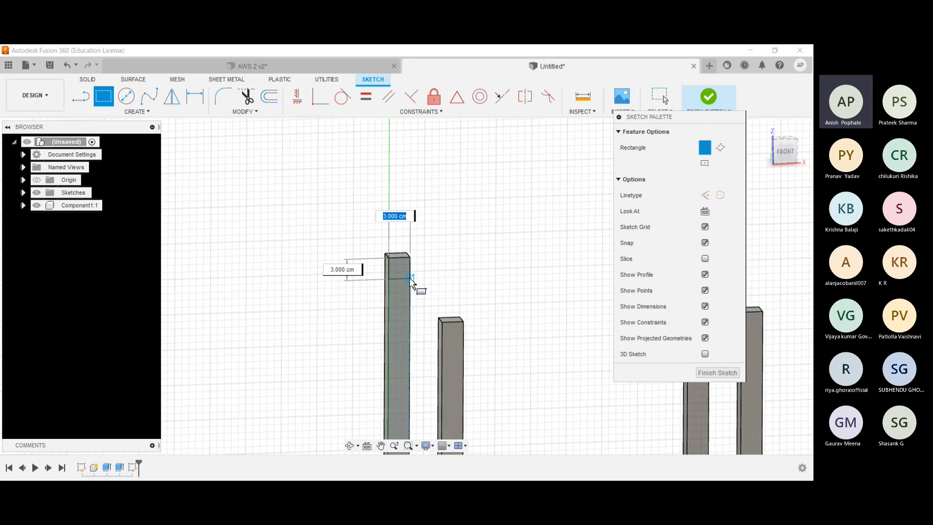
left_click(411, 281)
left_click(717, 372)
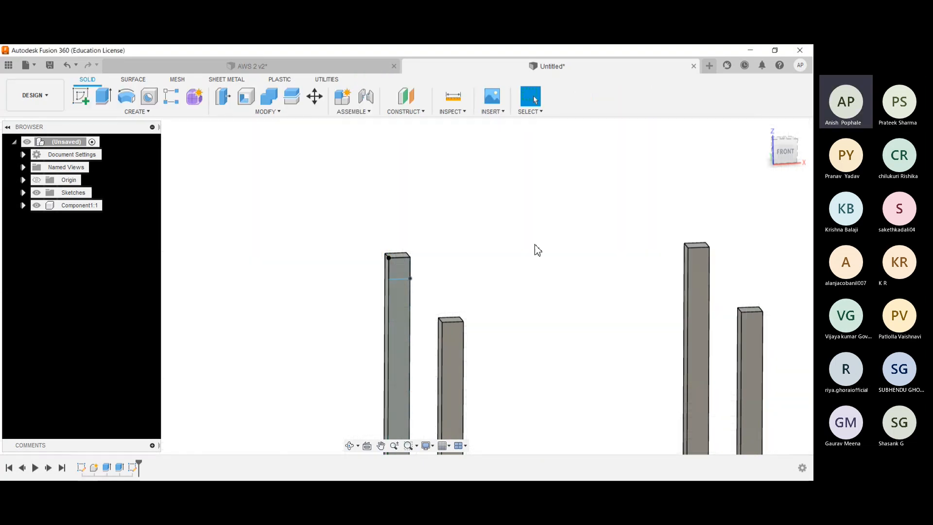
- Sketch a square of about 3 cm by 3 cm at the top of the rear-left post's right-hand face, and finish the sketch
middle_click_drag(537, 248, 624, 257, "shift")
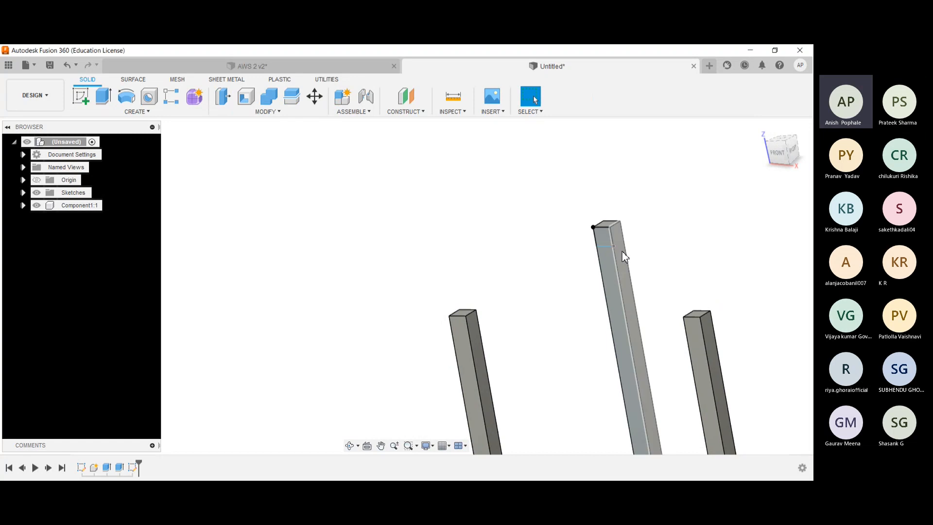
left_click(80, 96)
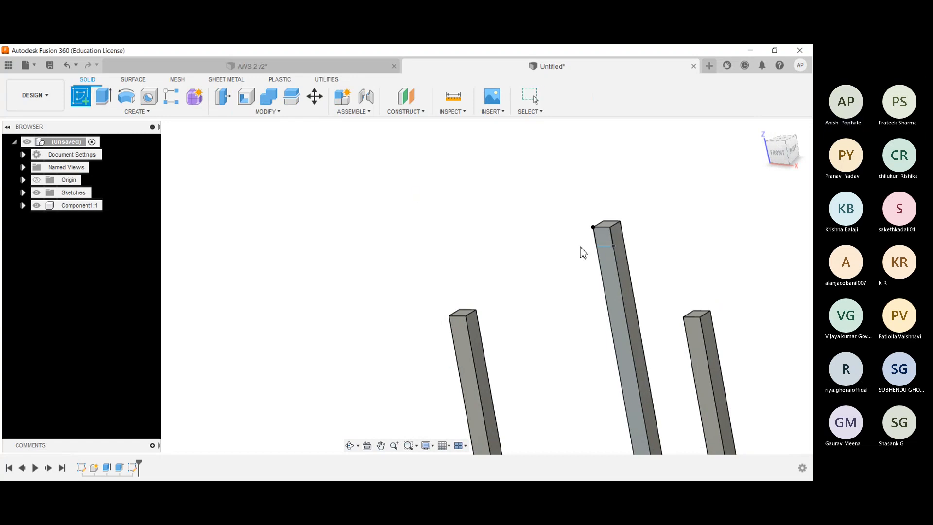
left_click(617, 248)
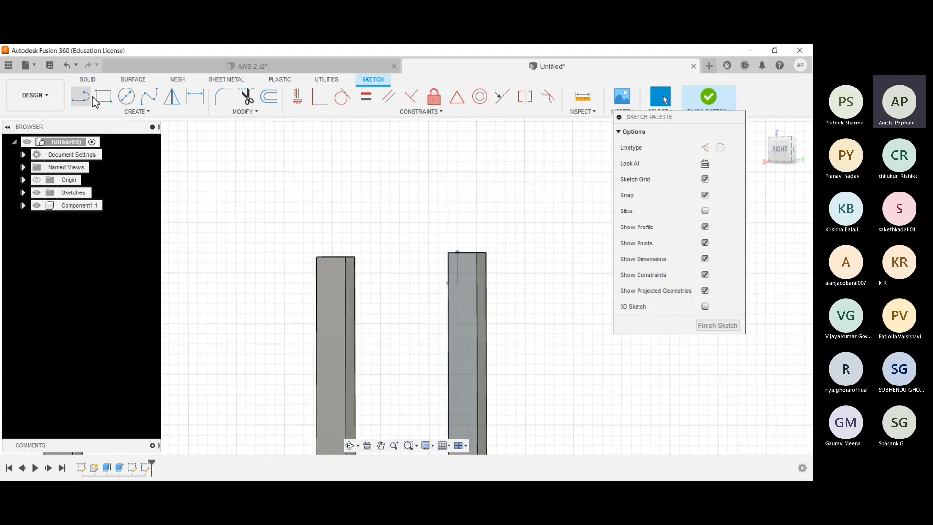
left_click(99, 99)
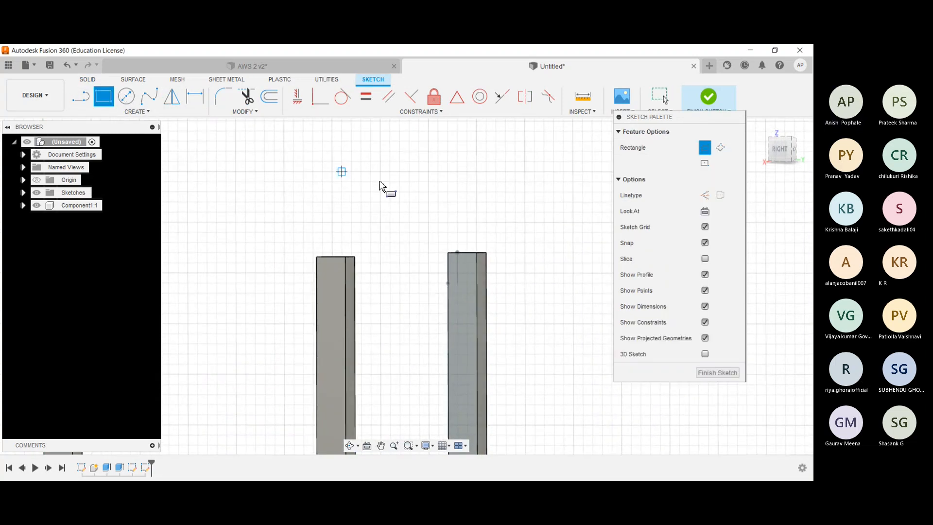
left_click(449, 253)
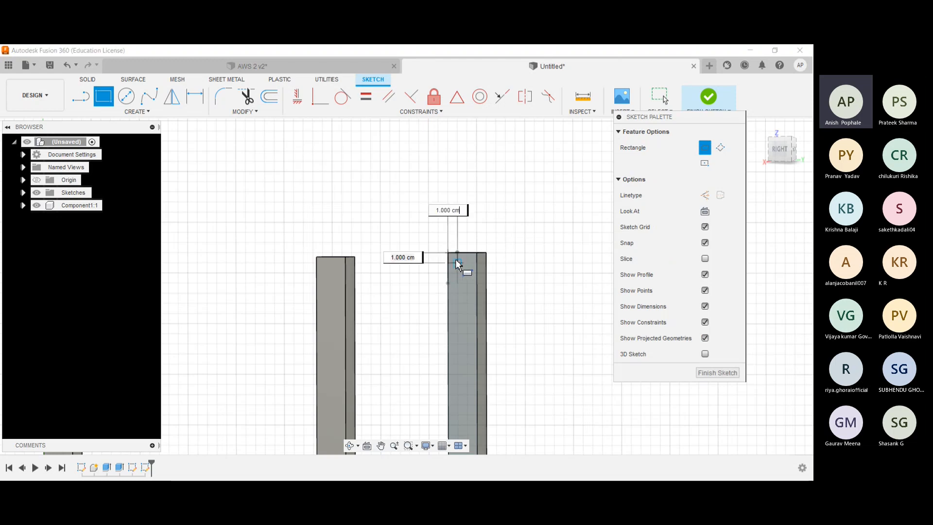
left_click(476, 281)
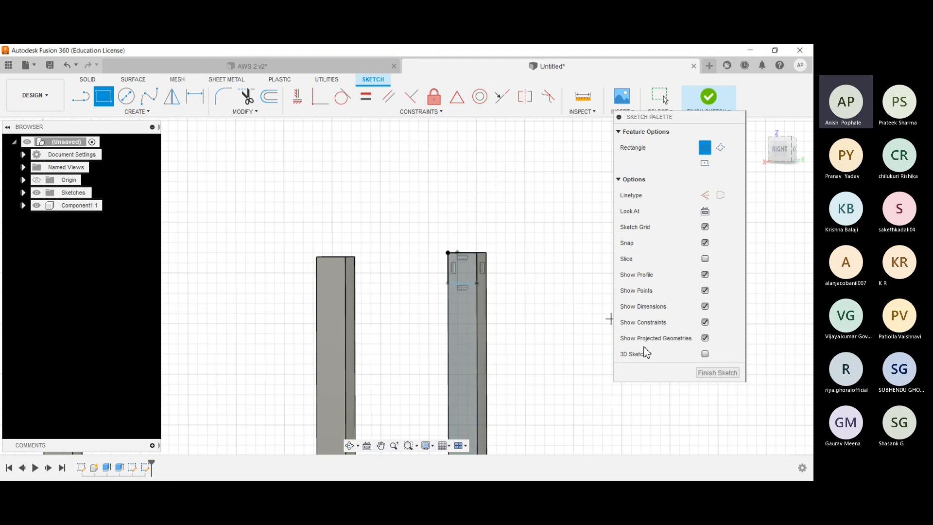
left_click(717, 372)
- Sketch a square spanning the post's width at the top of the front-right post's back face, and finish the sketch
mouse_move(460, 220)
middle_mouse_down("shift")
mouse_move(358, 185)
mouse_move(327, 221)
mouse_move(289, 208)
mouse_move(313, 208)
middle_mouse_up("shift")
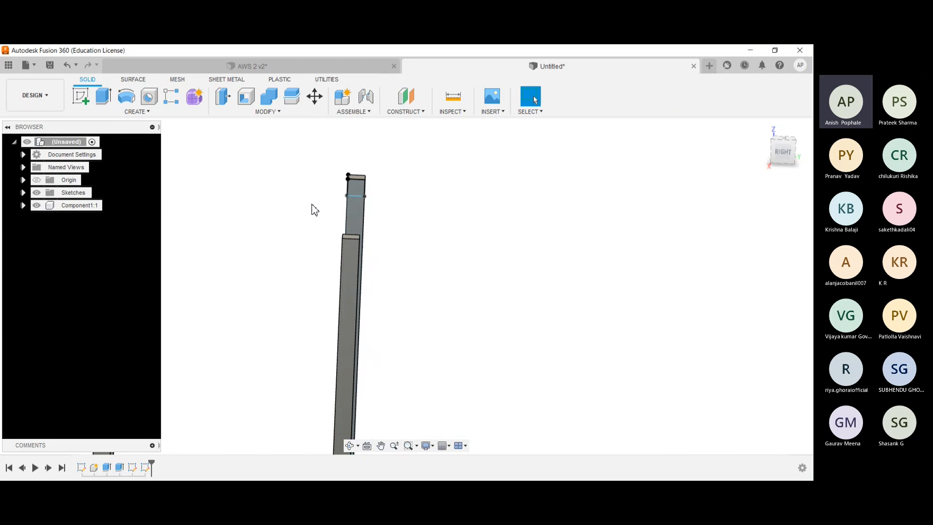
middle_click_drag(225, 228, 147, 217, "shift")
mouse_move(262, 188)
middle_mouse_down("shift")
mouse_move(272, 184)
mouse_move(250, 183)
middle_mouse_up("shift")
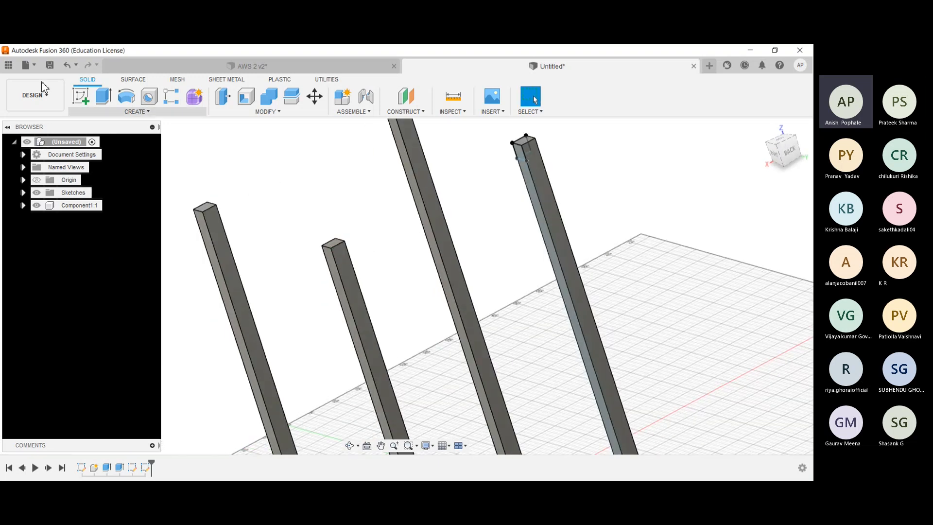
left_click(83, 103)
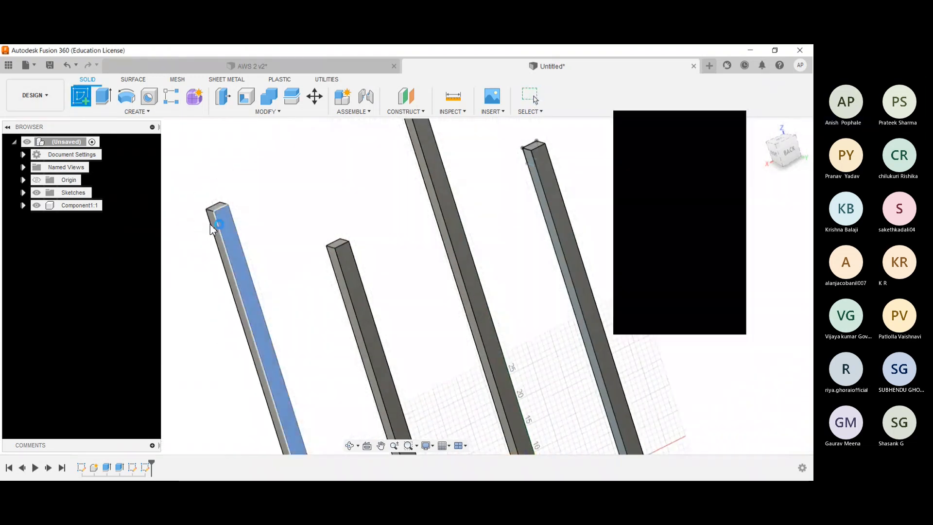
left_click(210, 223)
mouse_move(316, 247)
middle_mouse_down("shift")
mouse_move(323, 254)
mouse_move(340, 240)
middle_mouse_up("shift")
key("r")
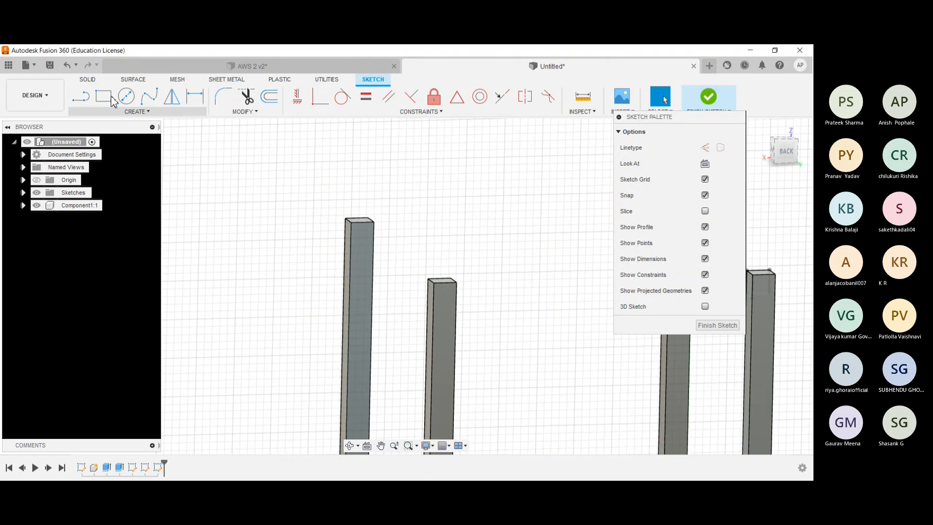
left_click(353, 223)
left_click(374, 245)
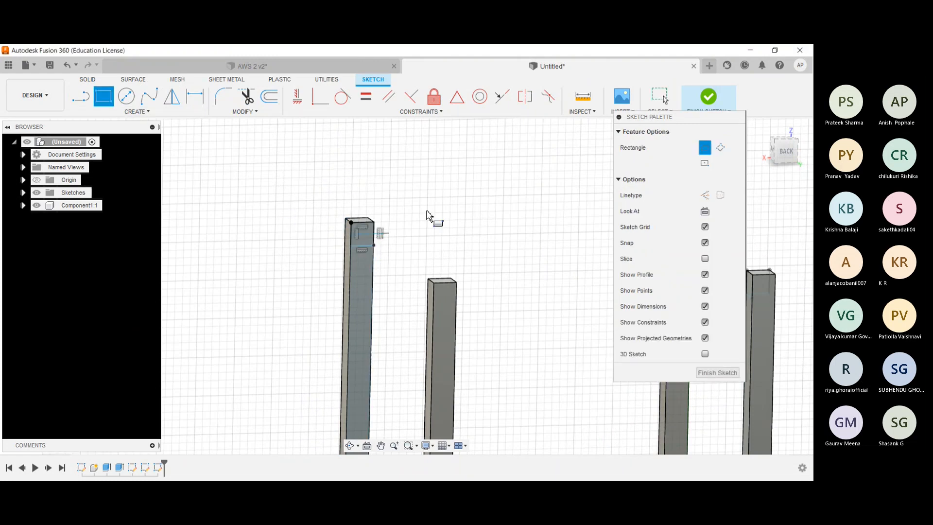
left_click(717, 373)
- Sketch a square spanning the post's width at the top of the front-right post's left face, and finish the sketch
mouse_move(493, 239)
middle_mouse_down("shift")
mouse_move(459, 241)
mouse_move(454, 228)
mouse_move(320, 250)
middle_mouse_up("shift")
scroll(454, 227, "down", 1)
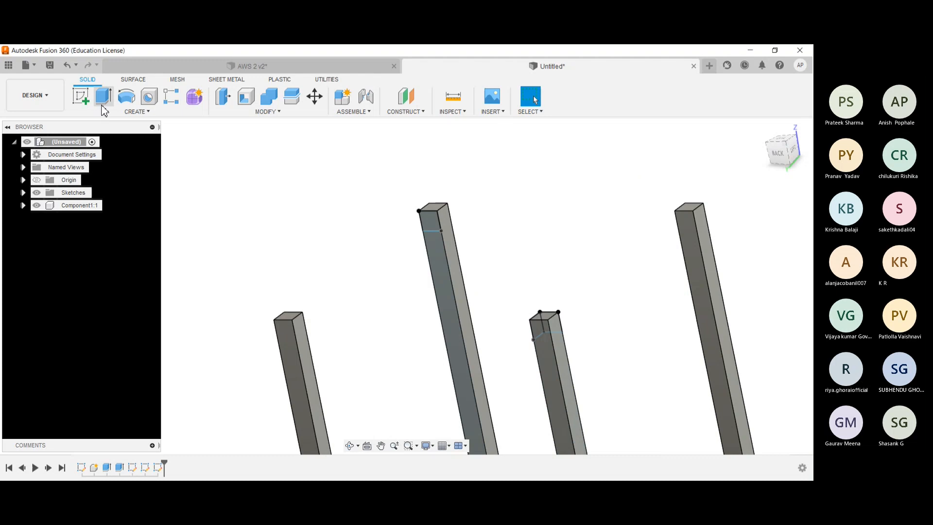
left_click(80, 96)
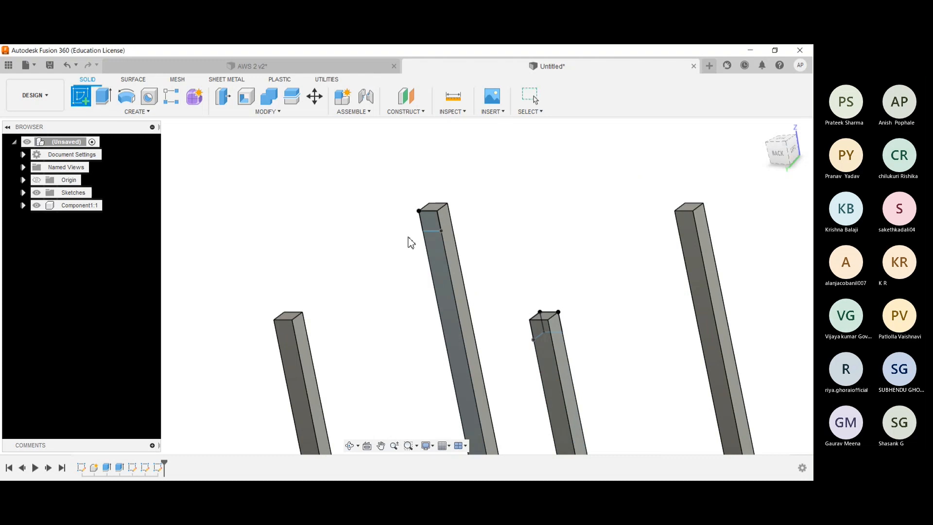
left_click(447, 223)
key("r")
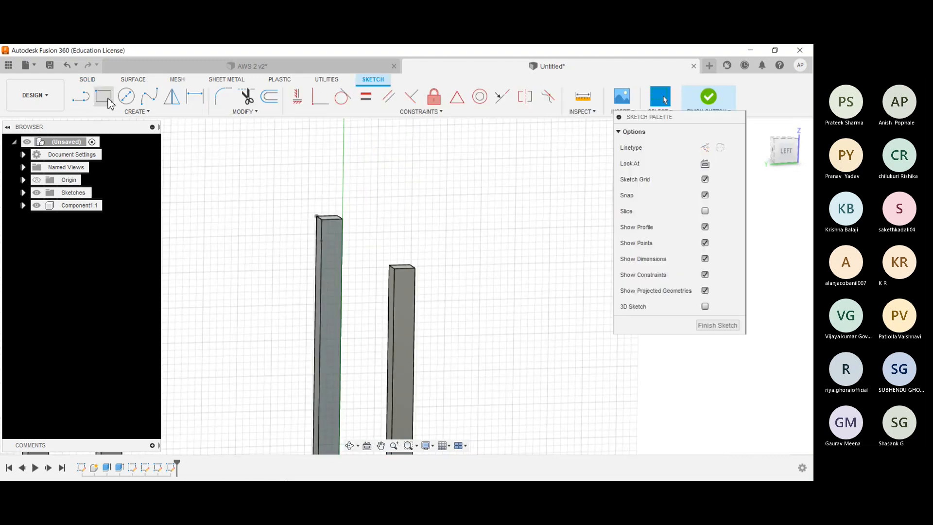
left_click(323, 221)
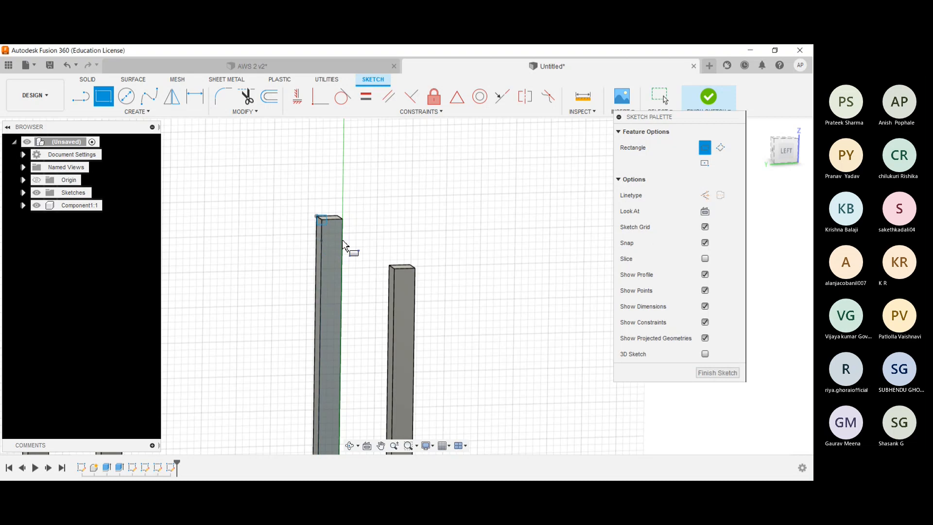
left_click(343, 239)
left_click(716, 372)
- Extrude the square on the rear-left post's front face 39 cm to the front-left post as a joined top beam
mouse_move(453, 223)
middle_mouse_down("shift")
mouse_move(432, 221)
mouse_move(423, 231)
middle_mouse_up("shift")
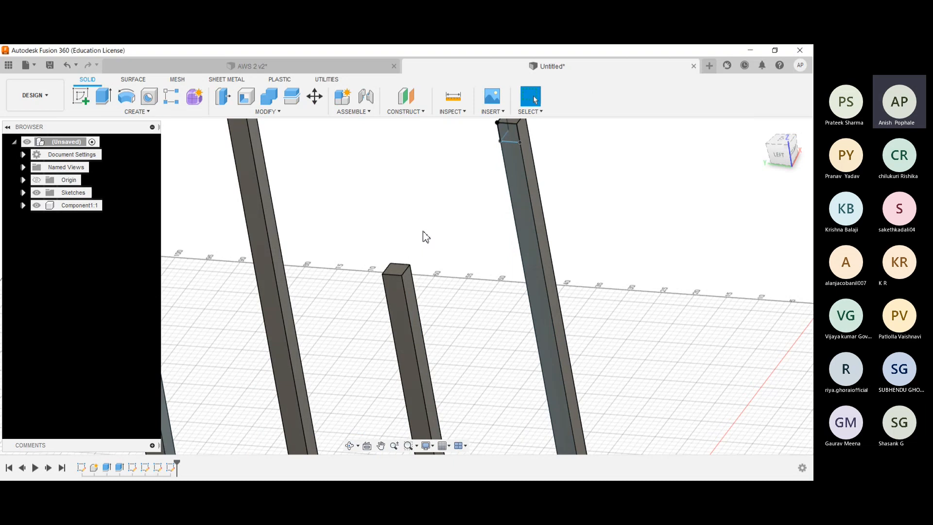
left_click(762, 127)
middle_click_drag(370, 160, 340, 203, "shift")
scroll(364, 158, "up", 4)
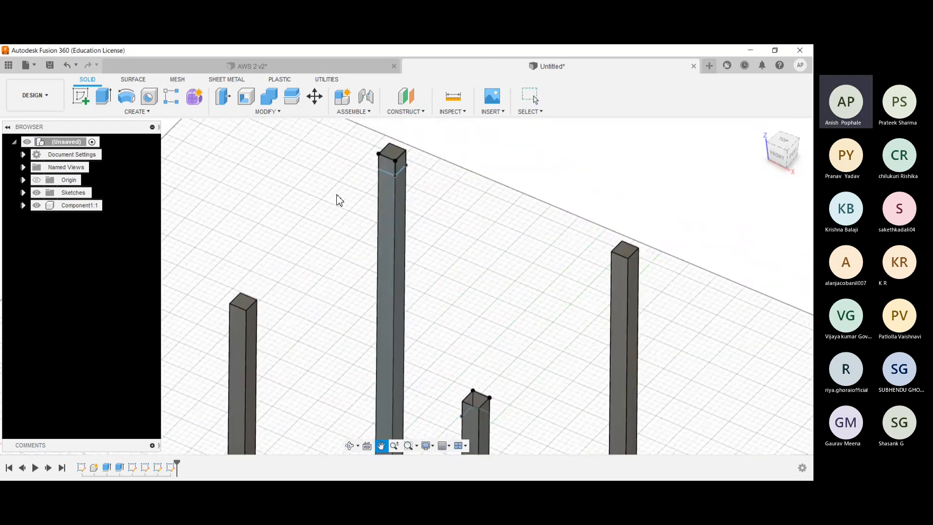
left_click(103, 96)
left_click(384, 170)
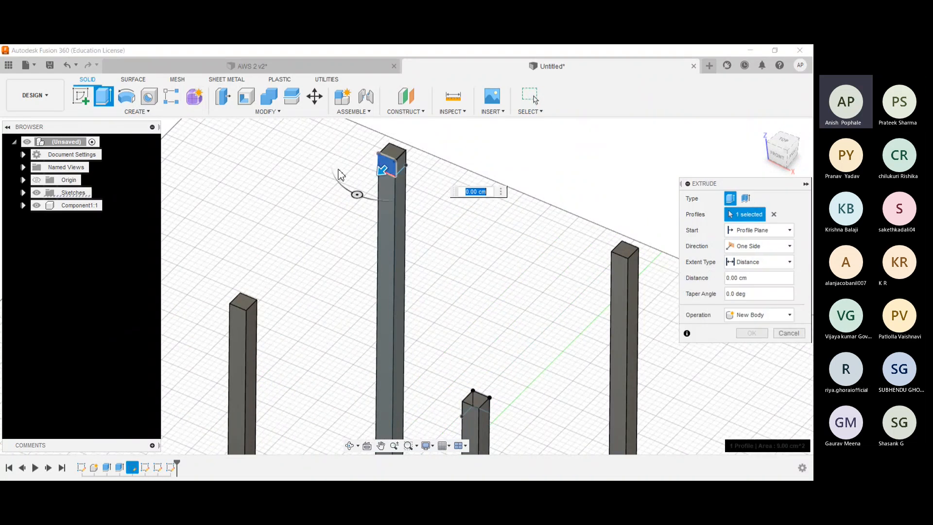
middle_click_drag(340, 177, 384, 186, "shift")
left_click_drag(373, 172, 250, 305)
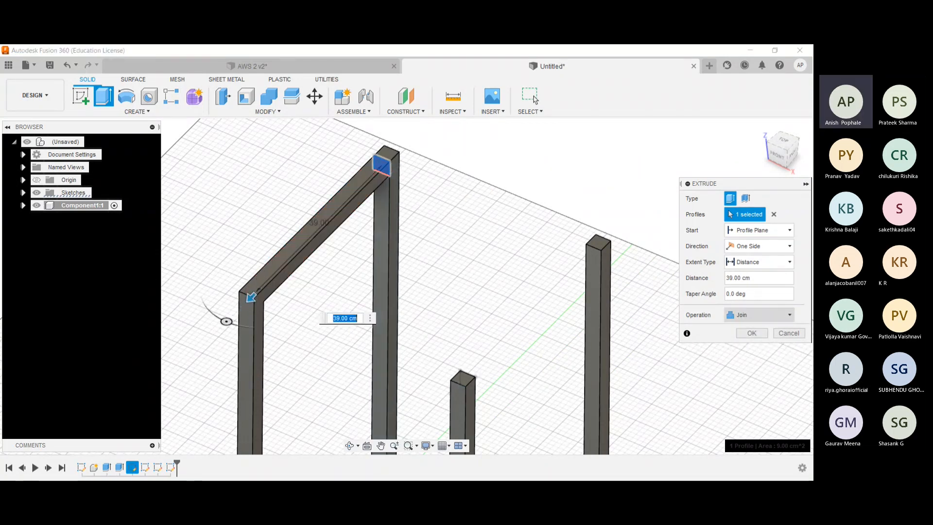
left_click(752, 333)
- Extrude the square on the rear-left post's right-hand face 39 cm to the rear-right post as a joined top beam
middle_click_drag(469, 239, 441, 244, "shift")
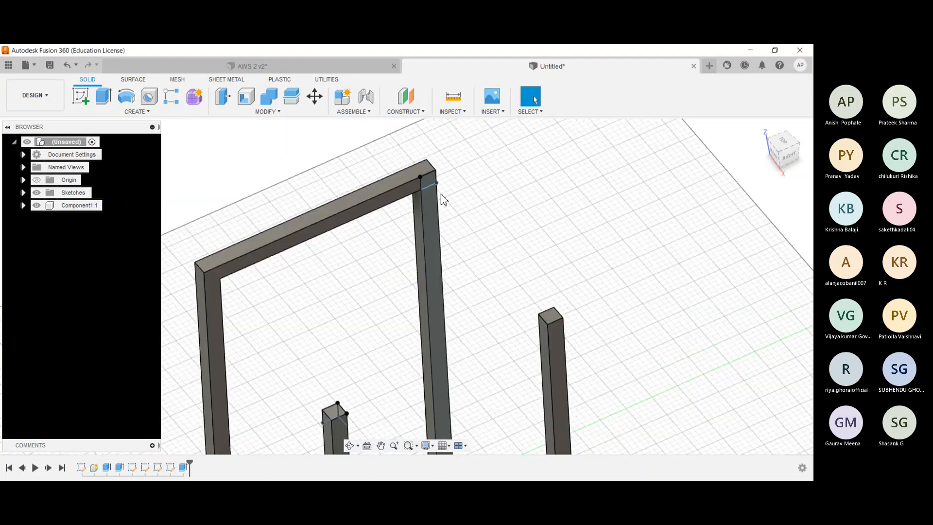
left_click(427, 180)
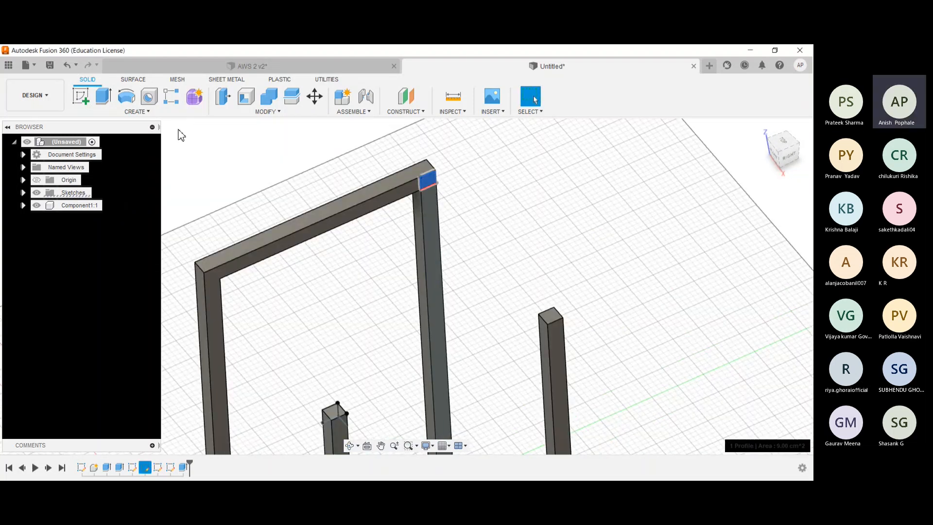
left_click(103, 96)
middle_click_drag(368, 225, 412, 168, "shift")
left_click_drag(412, 169, 594, 281)
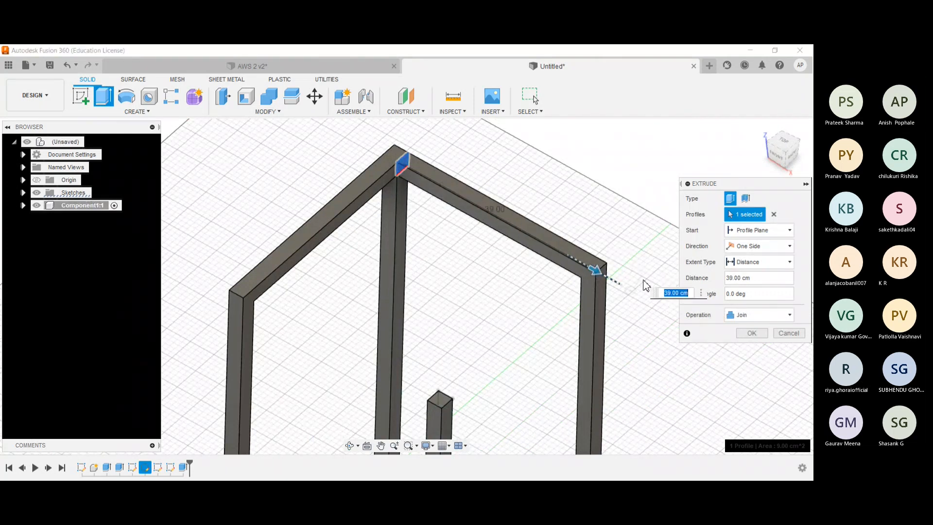
key("Return")
- Extrude the square on the front-right post's left face 40 cm to the front-left post, using the Join operation
scroll(614, 276, "down", 3)
middle_click_drag(482, 280, 312, 162, "shift")
scroll(370, 224, "up", 3)
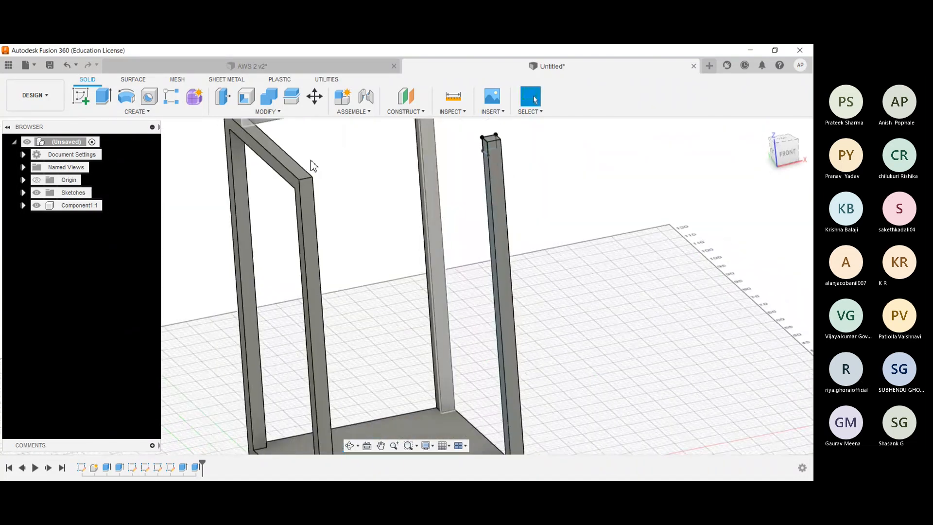
left_click(105, 99)
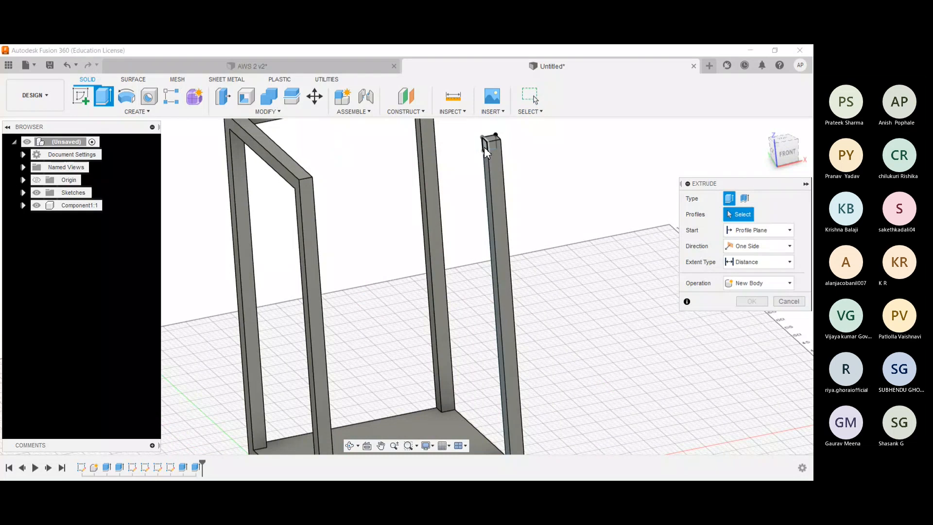
left_click(490, 140)
left_click_drag(465, 164, 304, 206)
left_click(759, 314)
left_click(748, 328)
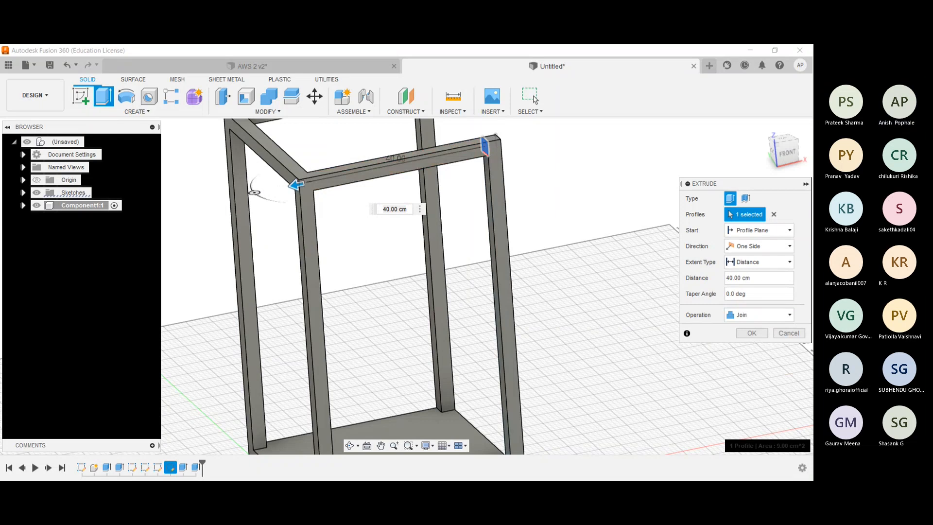
left_click(751, 333)
- Extrude the square on the front-right post's back face 39 cm to the rear-right post as a joined top beam
middle_click_drag(690, 218, 549, 251, "shift")
middle_click_drag(190, 176, 83, 114, "shift")
left_click(106, 98)
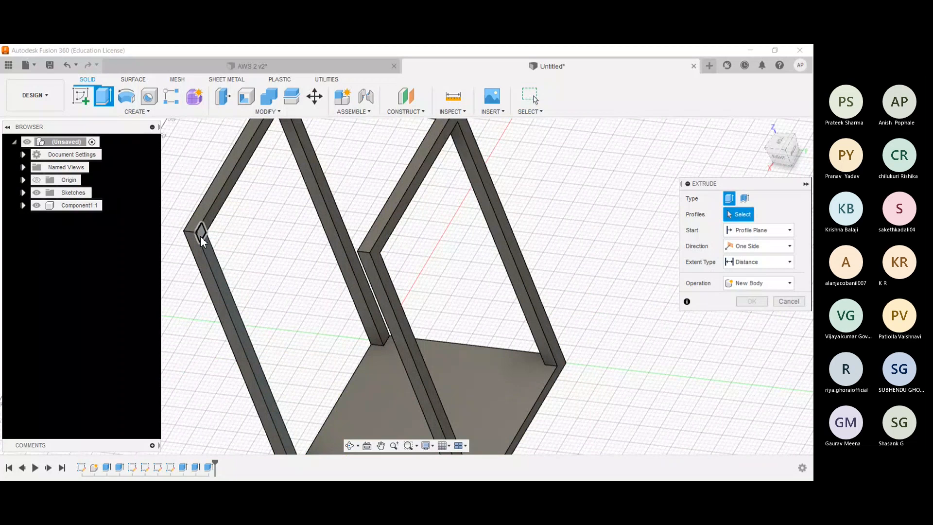
left_click(200, 235)
left_click_drag(212, 238, 377, 255)
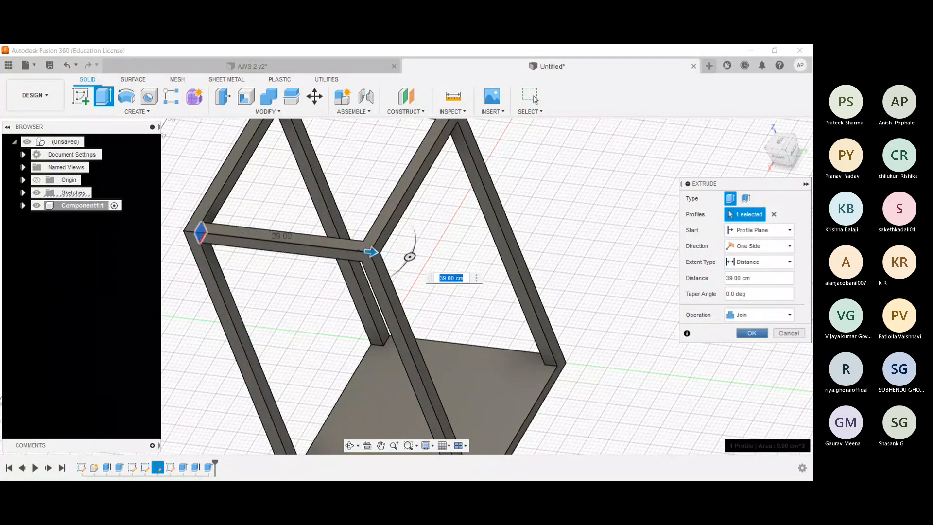
key("Return")
- Compare the frame and its top beams with the AWS 2 v2 model in the home view, and return to the untitled design
left_click(761, 127)
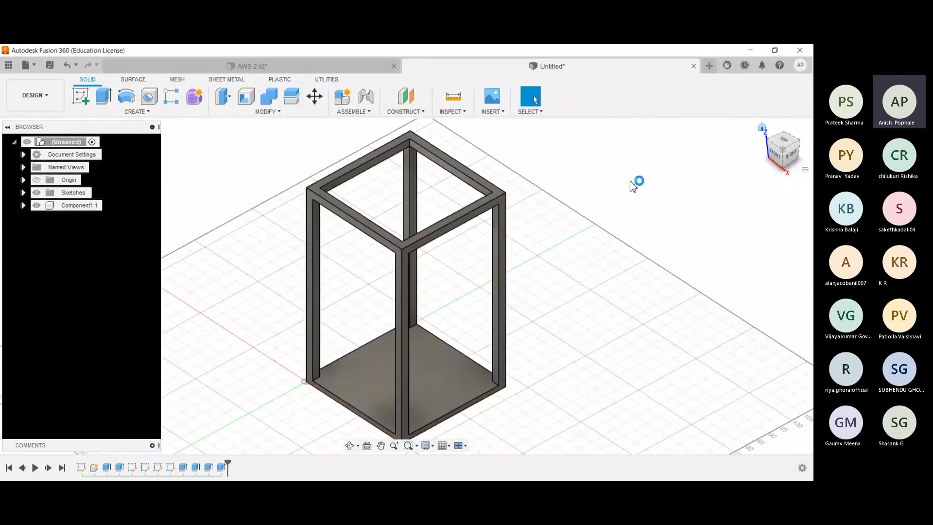
middle_click_drag(592, 196, 617, 198, "shift")
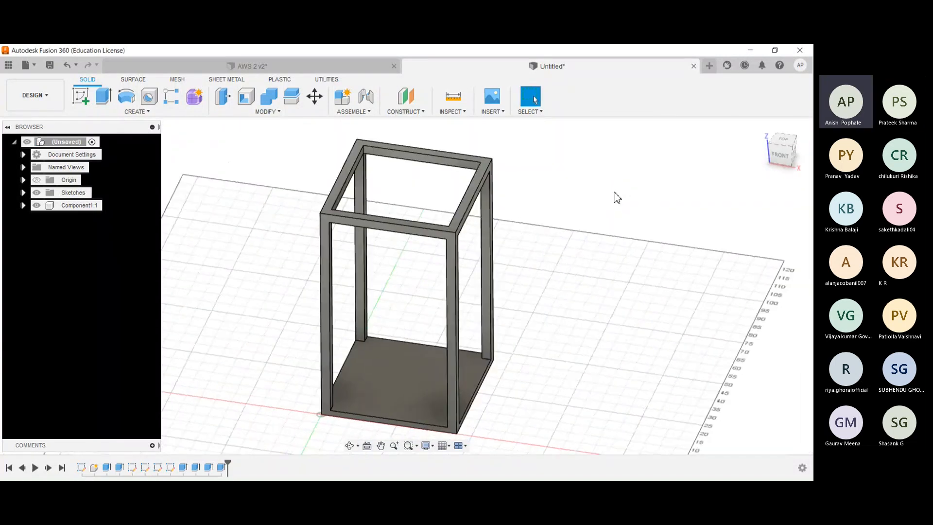
left_click(251, 67)
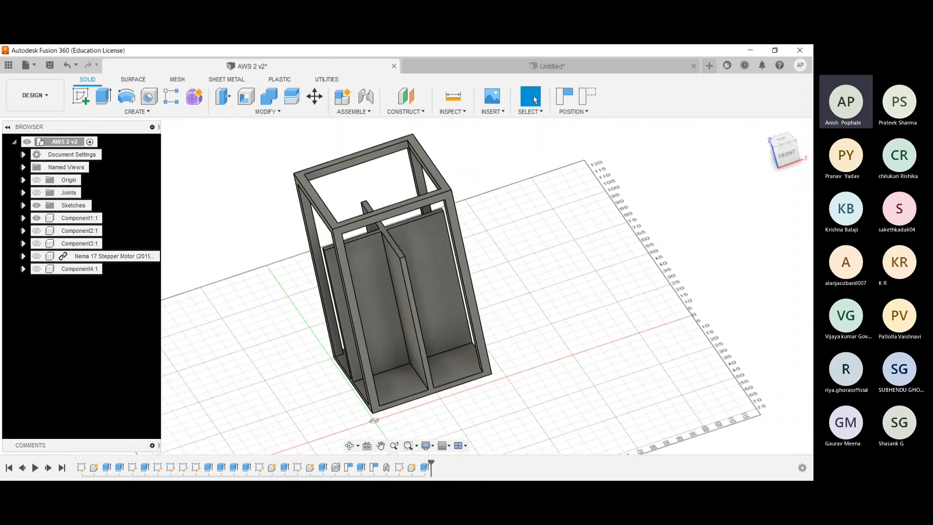
left_click_drag(785, 144, 778, 149)
left_click(761, 127)
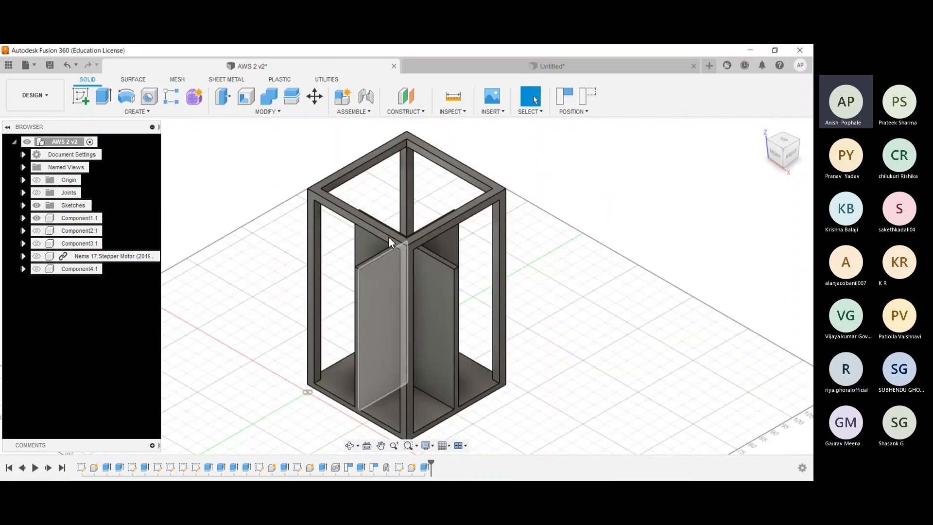
middle_click_drag(275, 202, 293, 212, "shift")
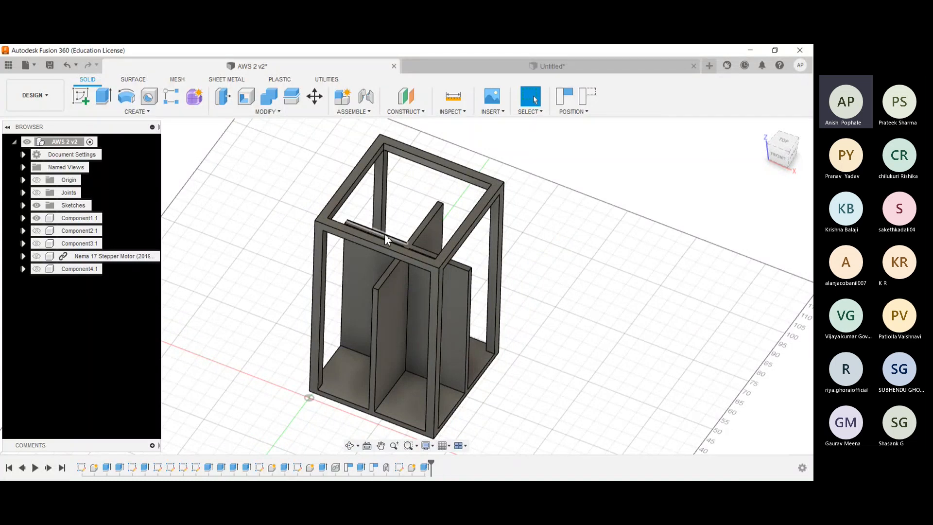
left_click(459, 60)
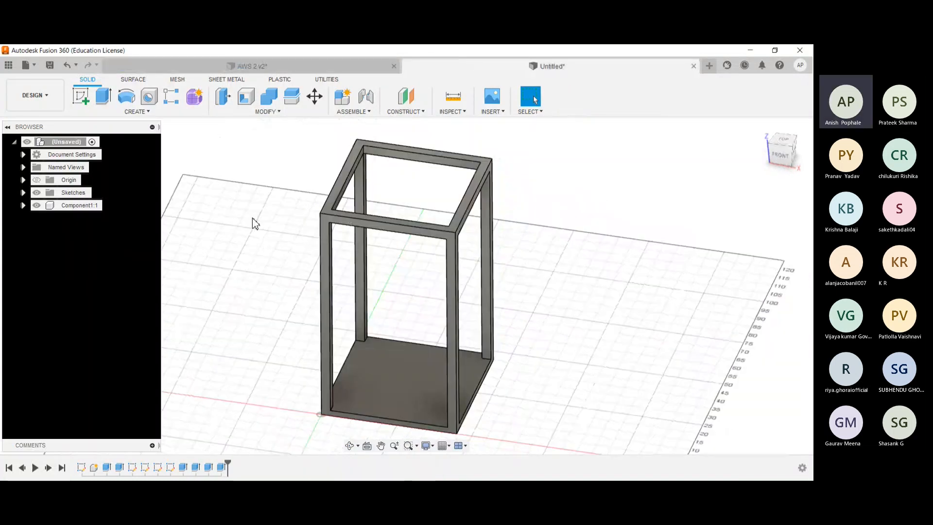
middle_click_drag(254, 222, 262, 243, "shift")
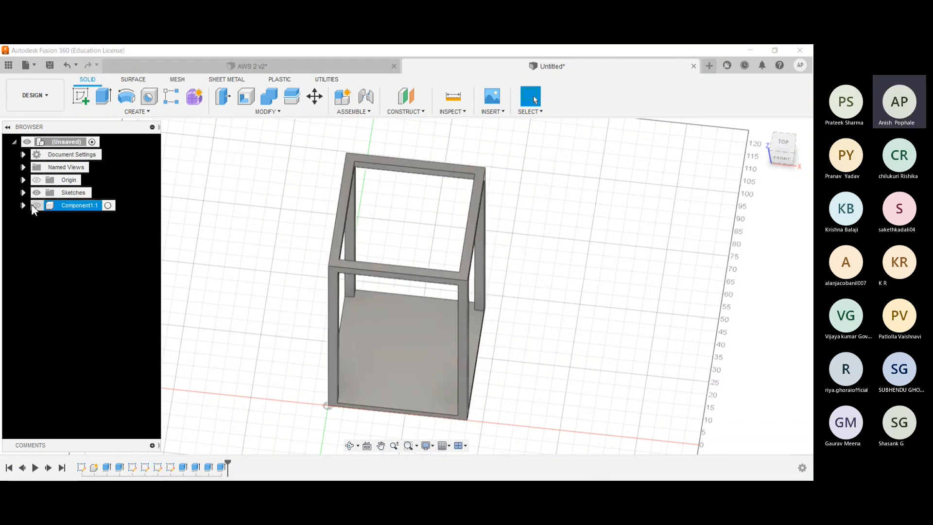
- Hide Component1 and start a new sketch on the horizontal origin plane
left_click(35, 204)
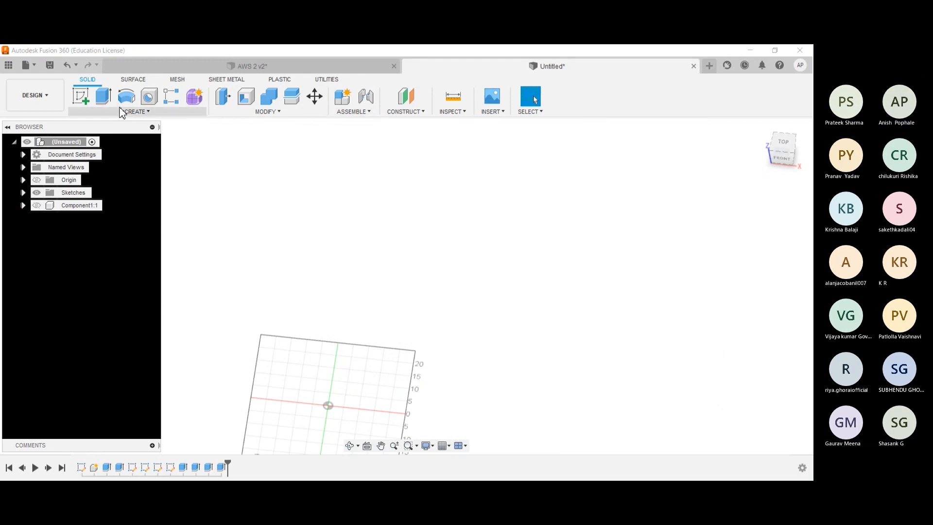
left_click(87, 103)
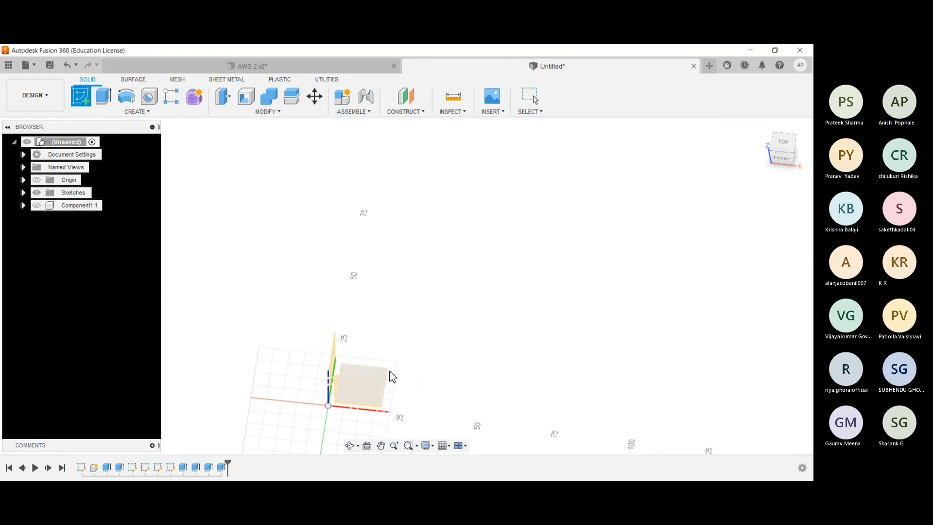
middle_click_drag(339, 352, 343, 381, "shift")
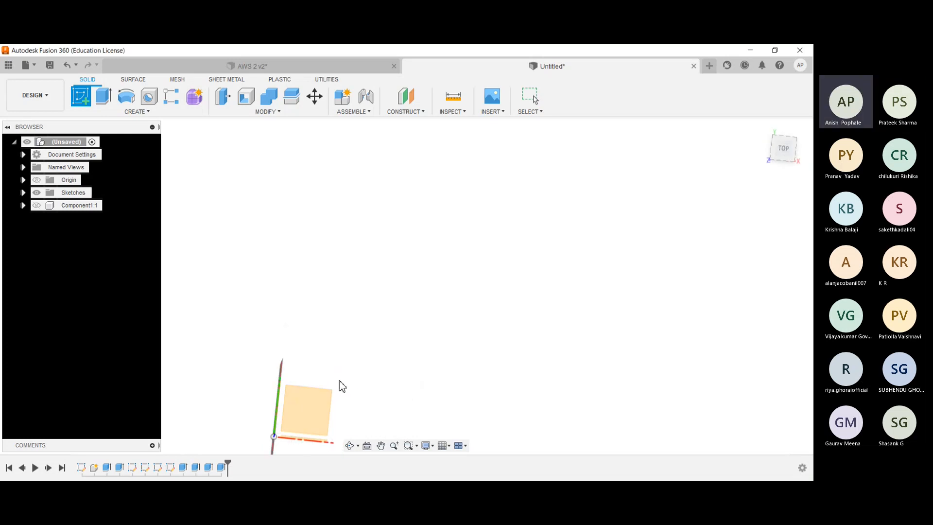
scroll(343, 381, "down", 2)
left_click(340, 384)
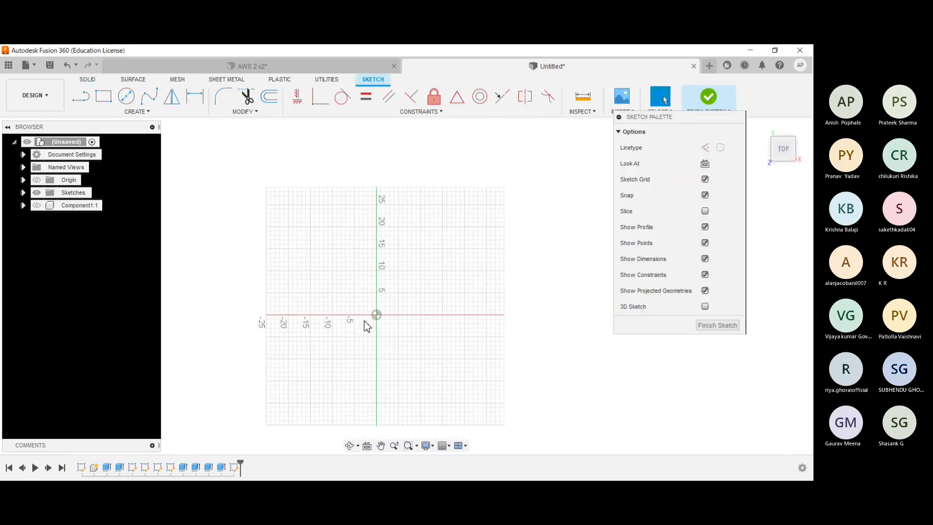
middle_click_drag(381, 288, 278, 273)
scroll(278, 273, "down", 3)
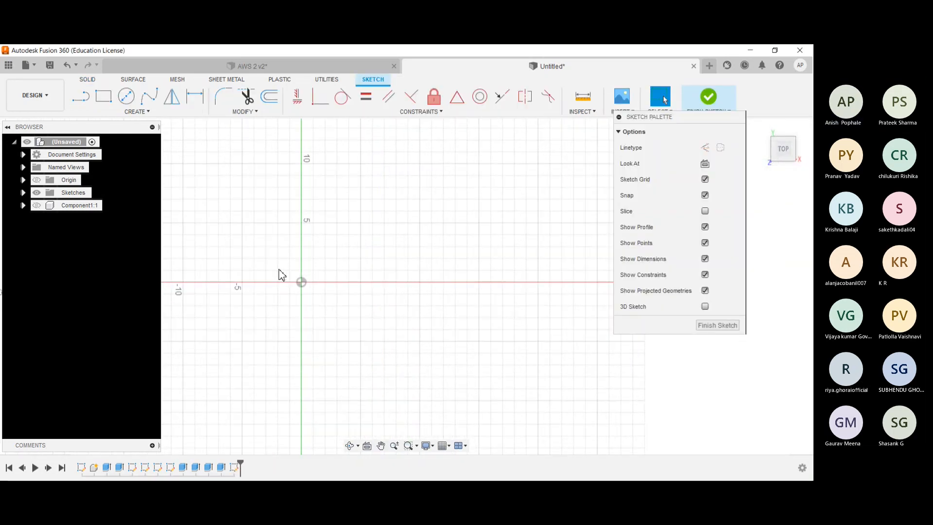
- Draw a 45 cm by 45 cm square with one corner at the origin
left_click(103, 97)
left_click(298, 280)
scroll(485, 180, "down", 2)
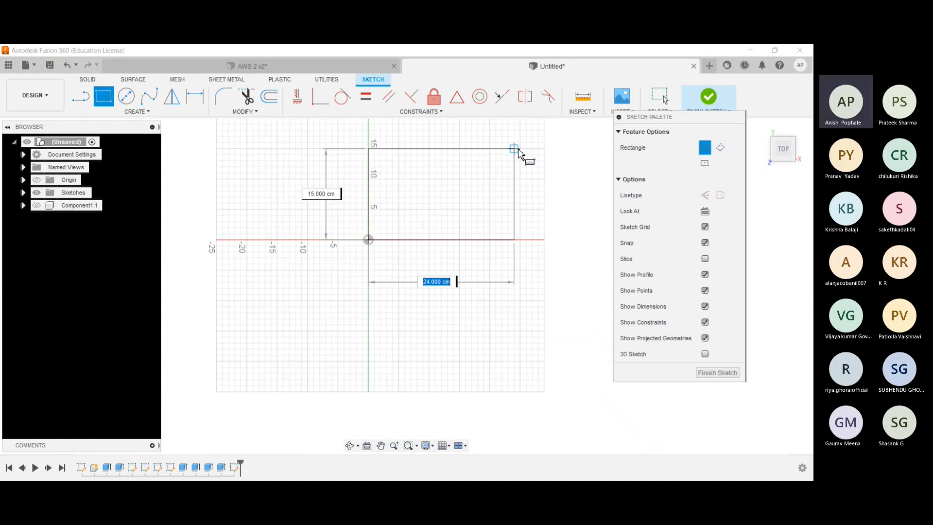
type("45")
key("Tab")
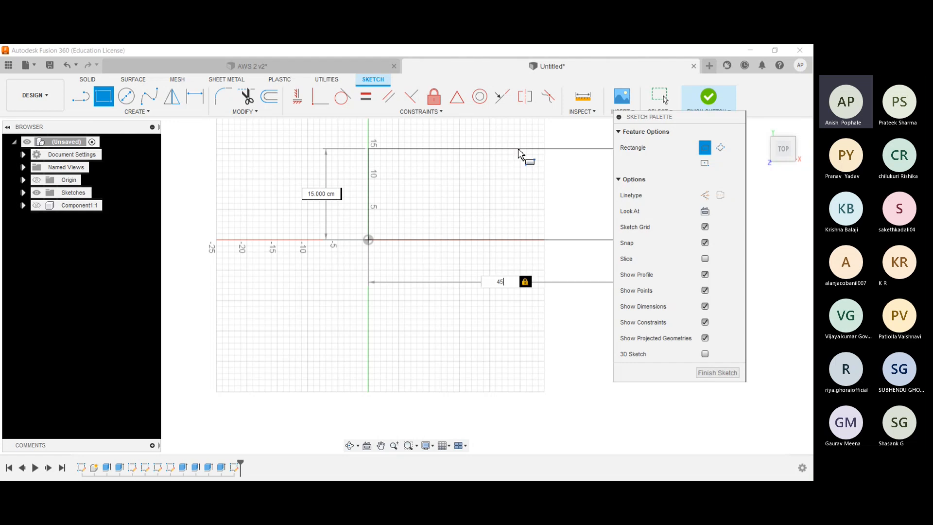
type("45")
key("Tab")
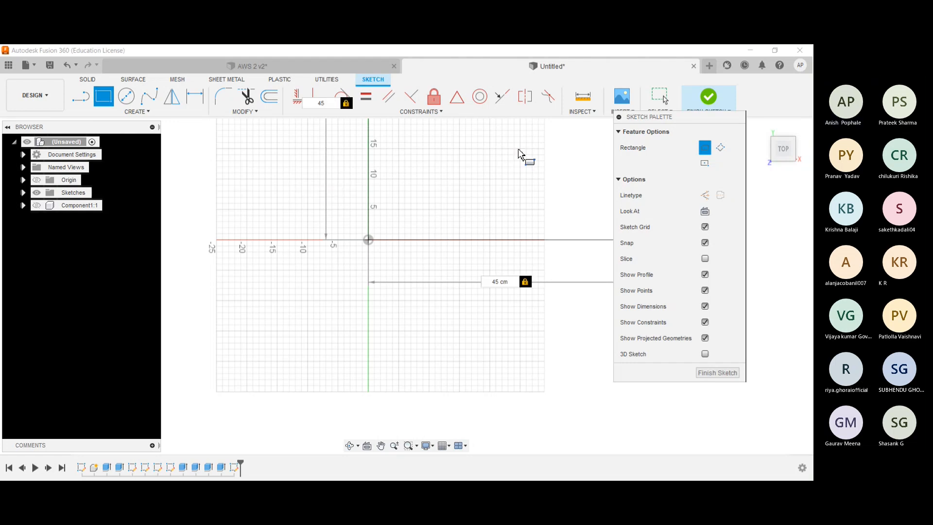
key("Tab")
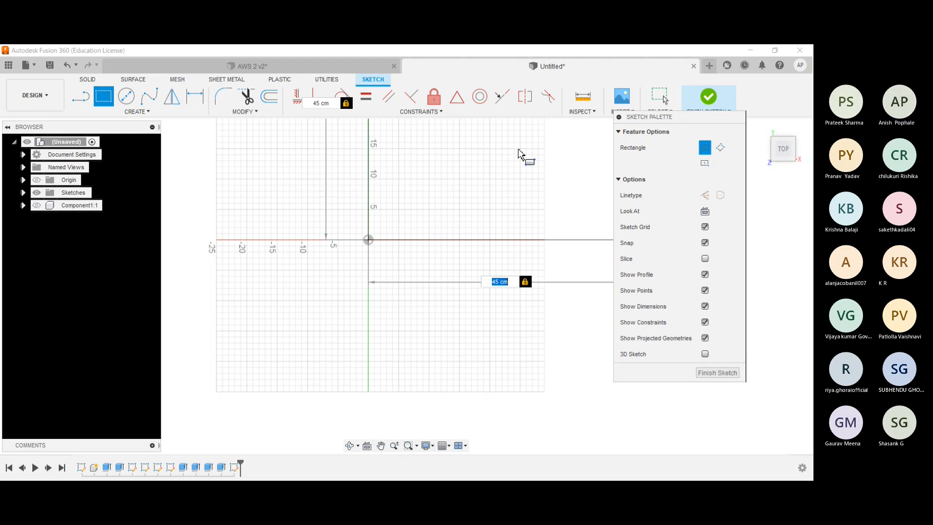
scroll(519, 153, "down", 1)
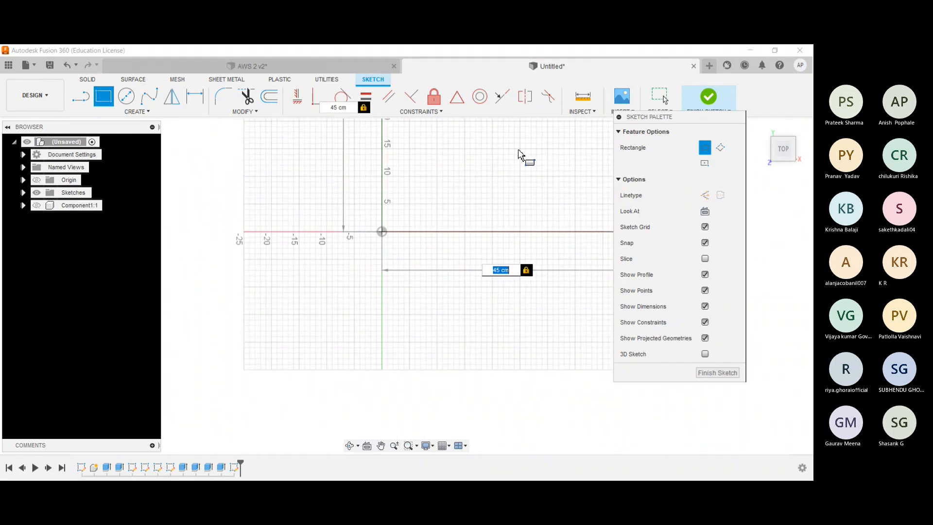
key("Return")
scroll(520, 153, "down", 2)
middle_click_drag(493, 172, 359, 300)
scroll(359, 300, "down", 1)
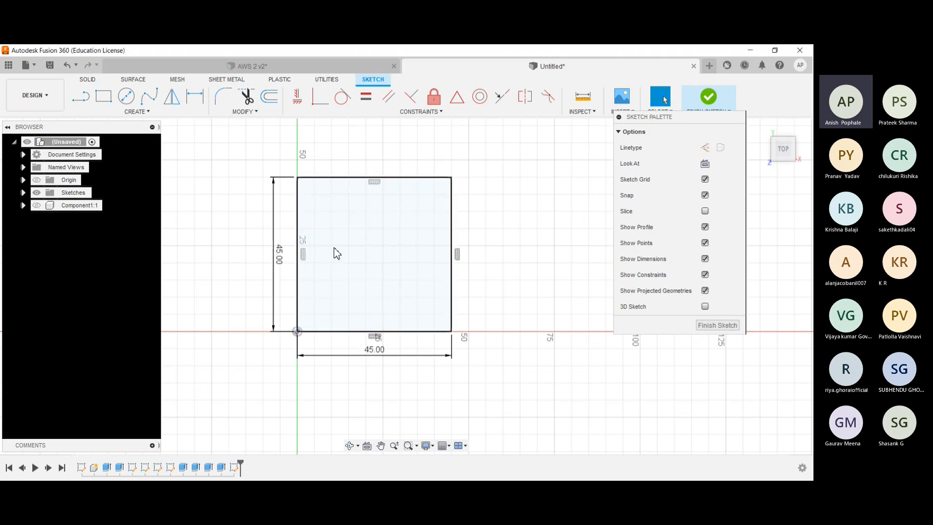
scroll(333, 247, "up", 2)
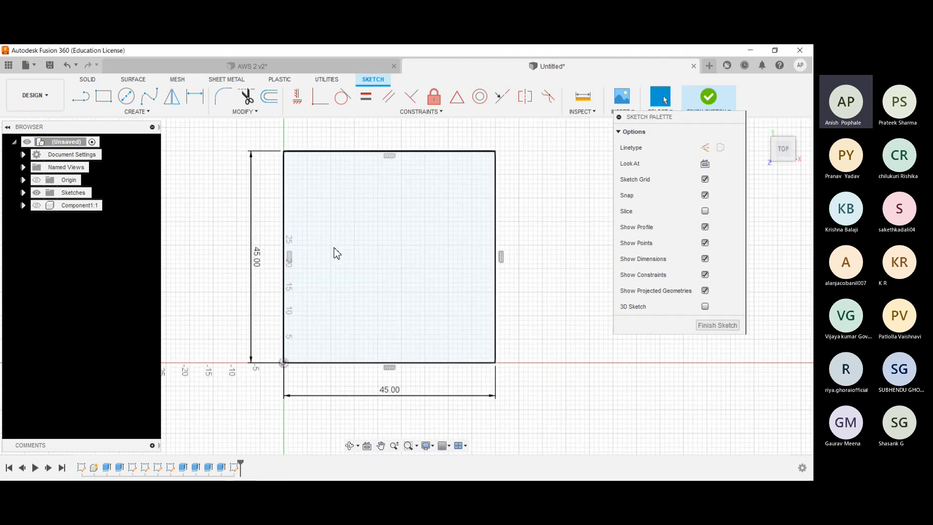
- Draw four lines from the square's centre to the midpoints of its sides to divide it into quarters
left_click(87, 103)
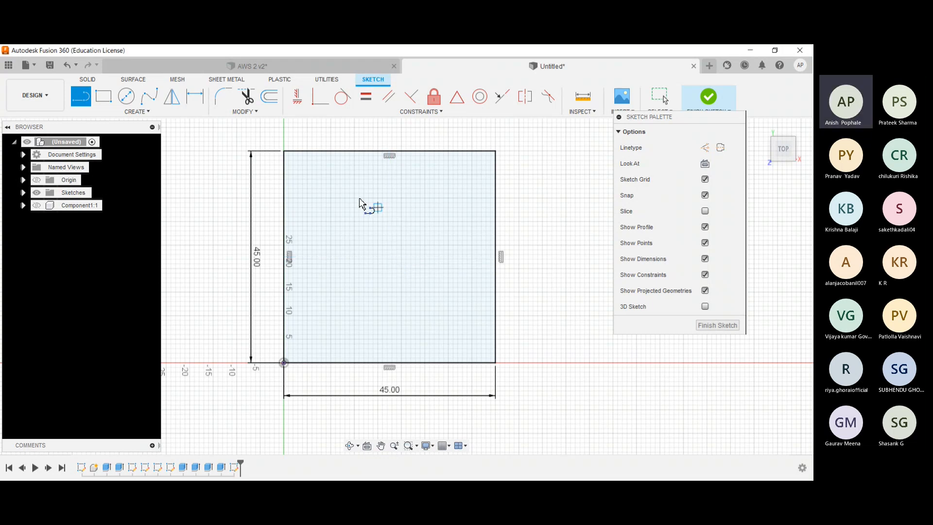
left_click(389, 257)
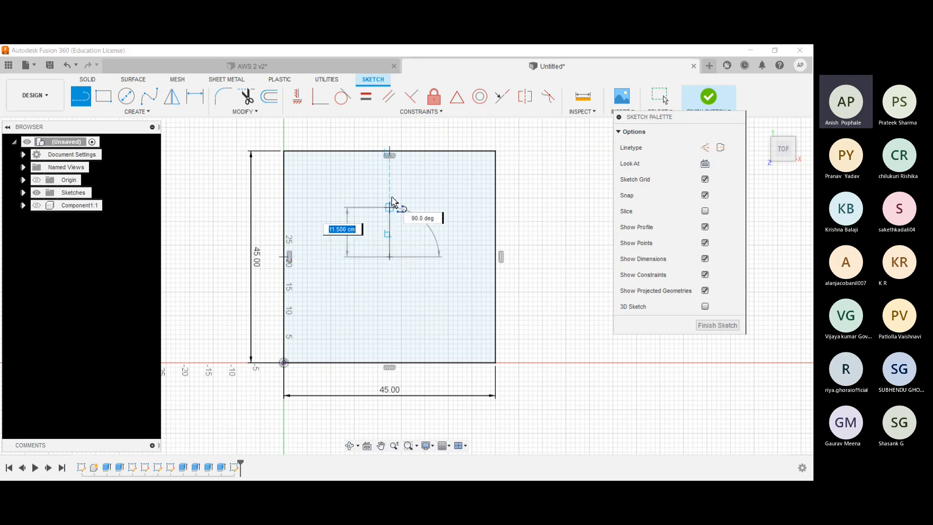
left_click(389, 151)
left_click(389, 256)
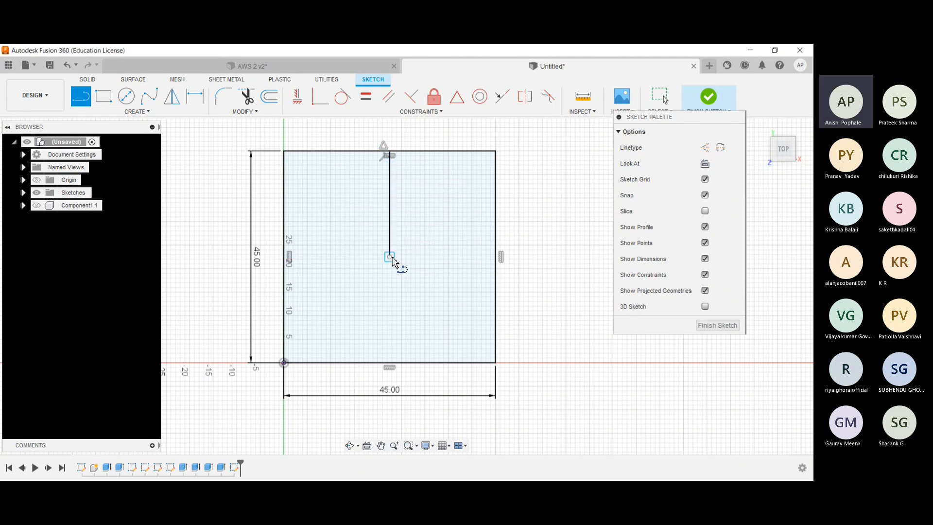
double_click(391, 363)
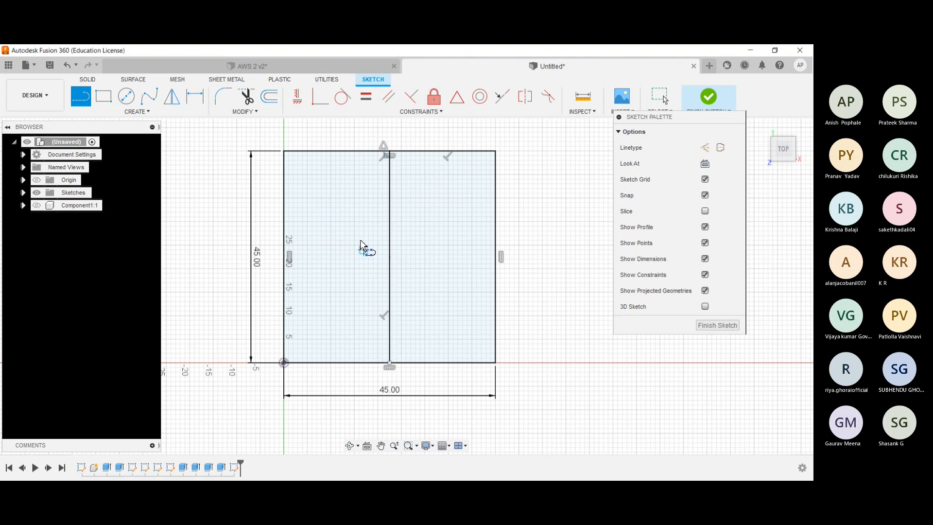
left_click(389, 256)
double_click(495, 256)
left_click(390, 256)
double_click(285, 257)
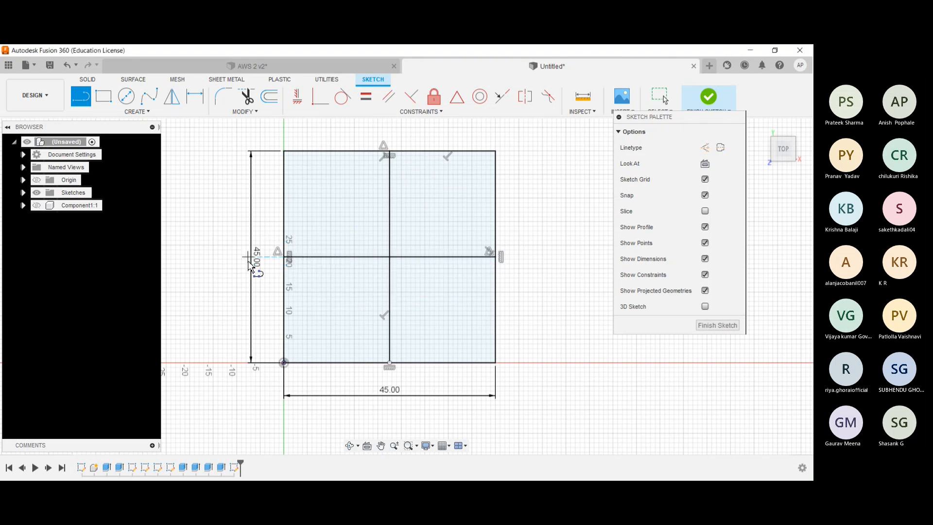
scroll(248, 265, "down", 1)
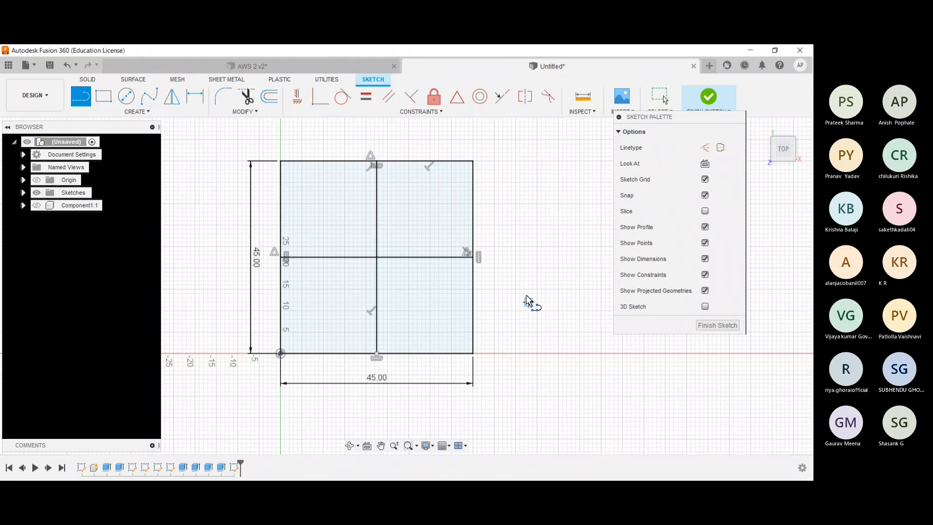
scroll(432, 264, "down", 1)
scroll(432, 262, "up", 3)
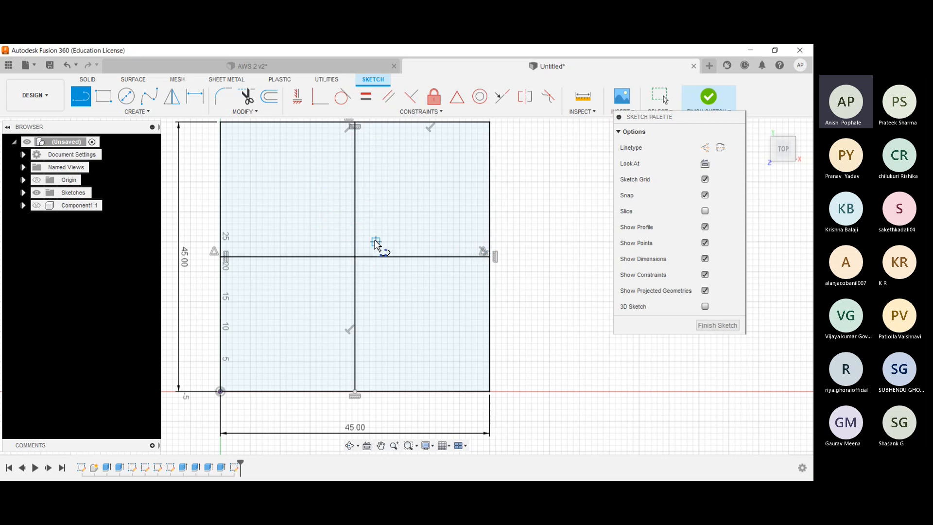
left_click(265, 99)
left_click(355, 166)
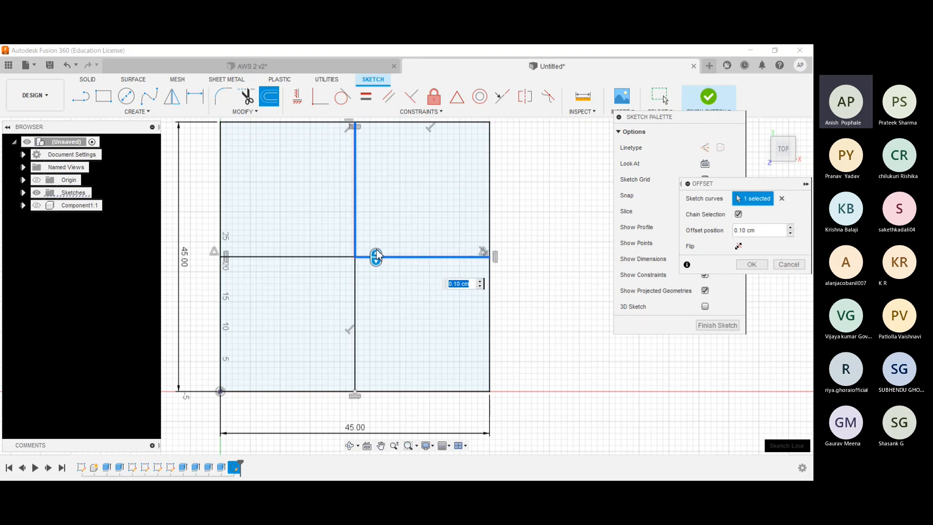
left_click_drag(378, 255, 412, 246)
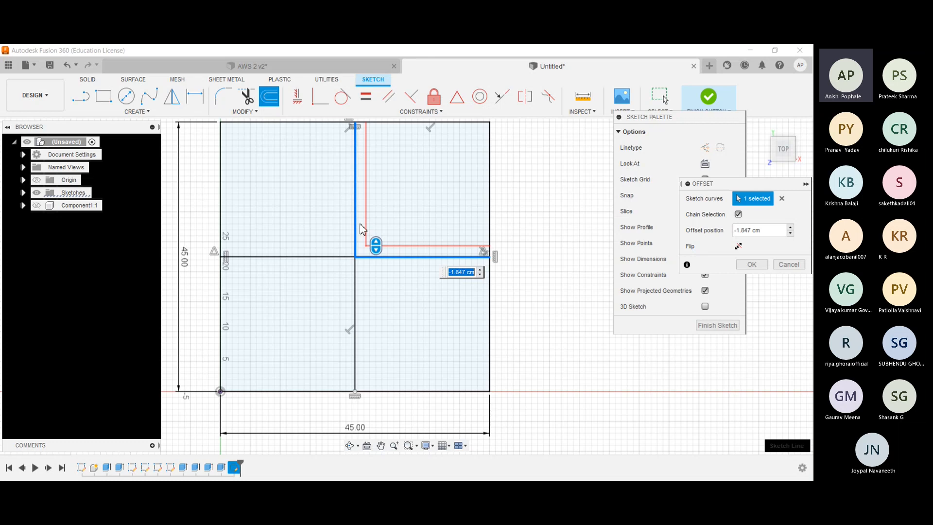
key("Escape")
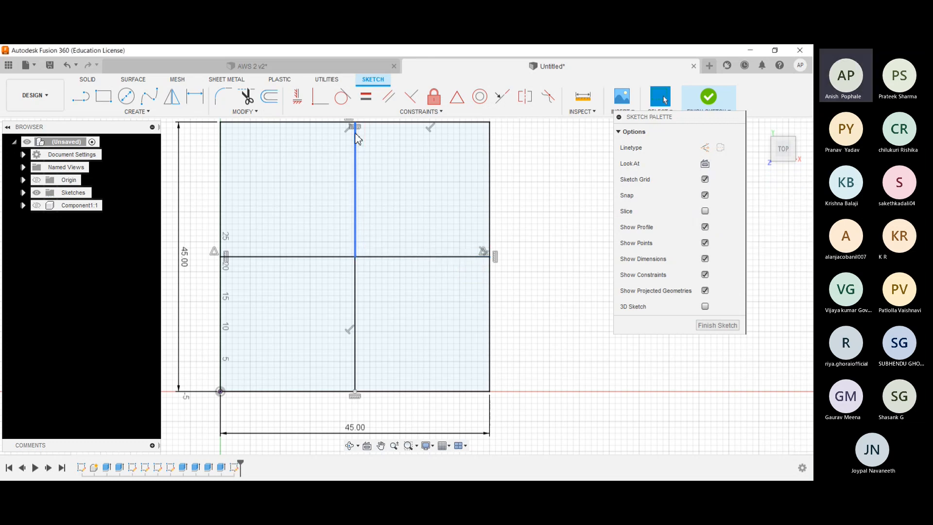
- Delete the upper and left centre lines and redraw them from the square's centre to the midpoints of its sides
left_click(356, 209)
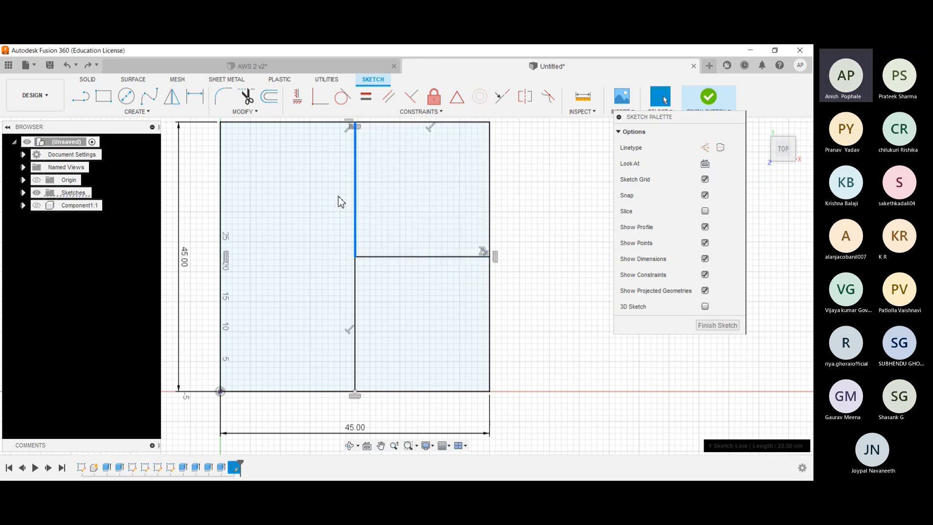
key("Delete")
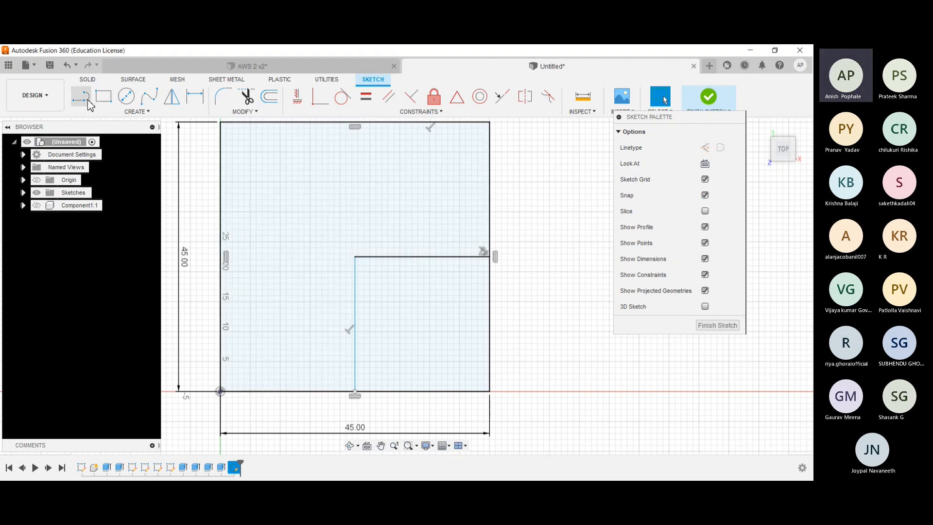
left_click(81, 95)
left_click(355, 257)
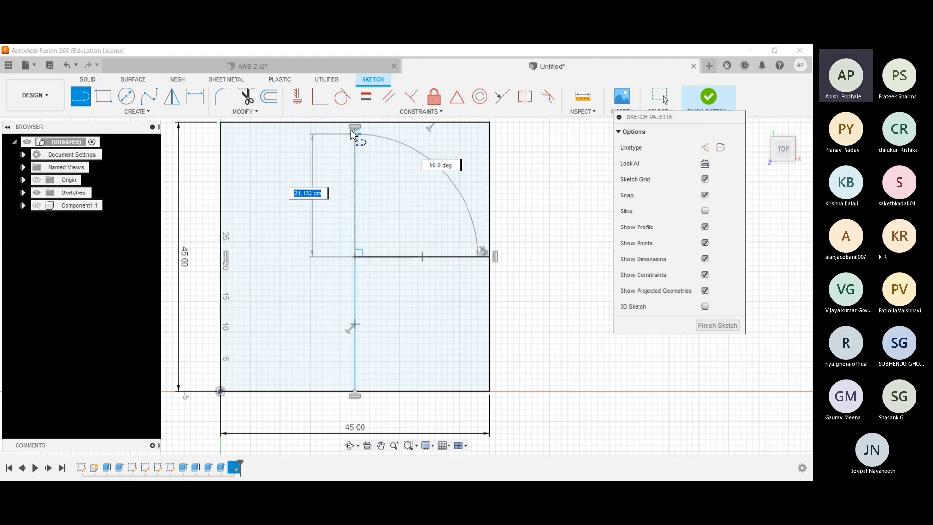
left_click(355, 122)
left_click(355, 257)
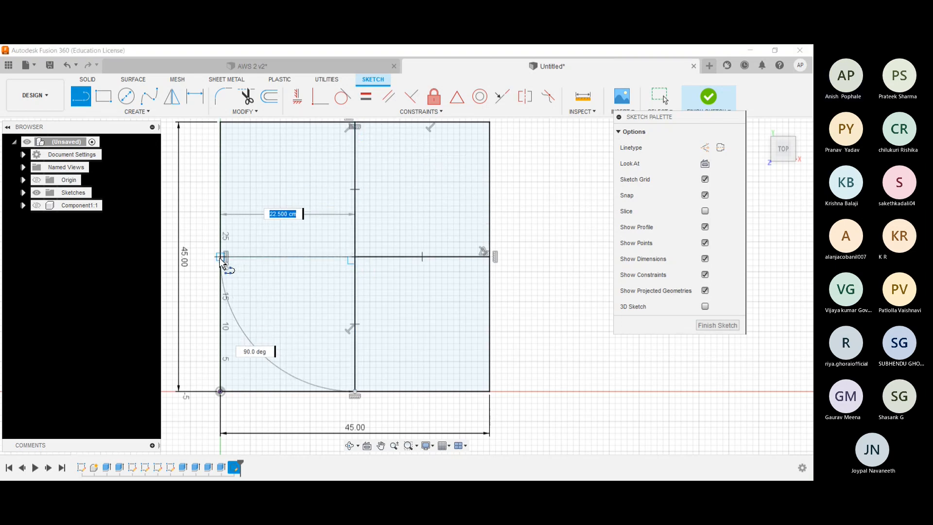
left_click(221, 257)
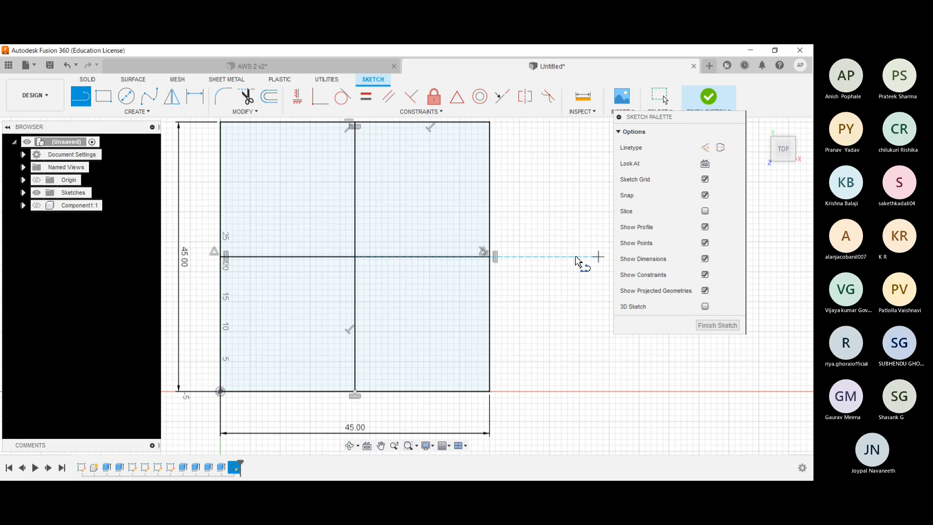
key("Escape")
- Offset the chained upper and right centre lines by -1 cm into the square's upper-right quarter
left_click(275, 98)
left_click(355, 182)
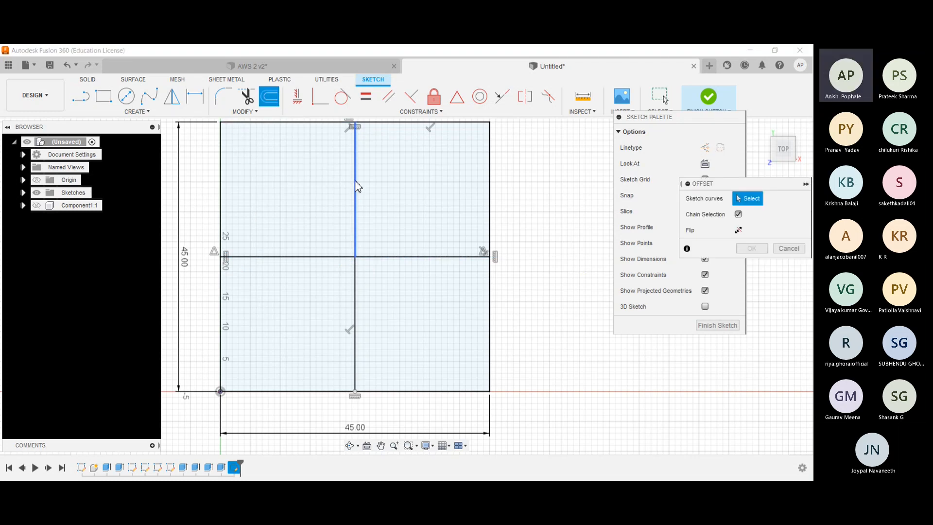
left_click(391, 256)
left_click_drag(392, 256, 400, 237)
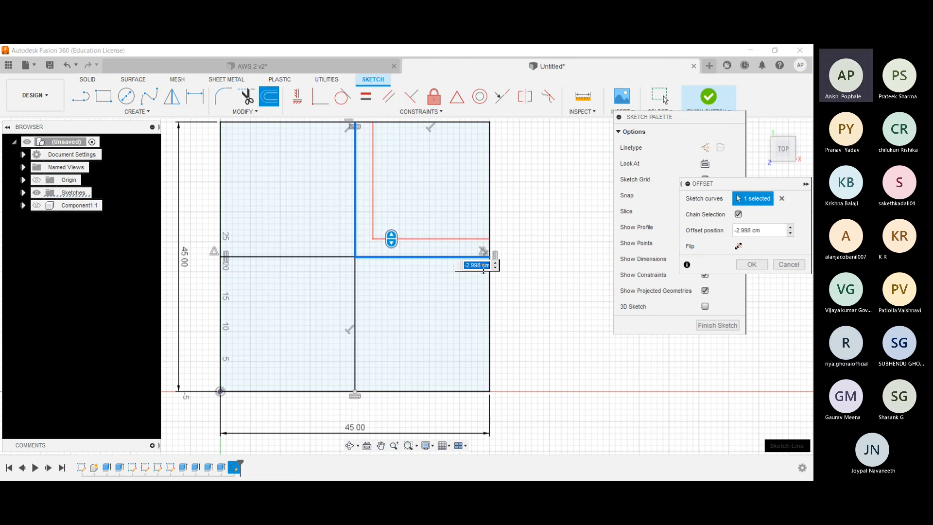
type("0")
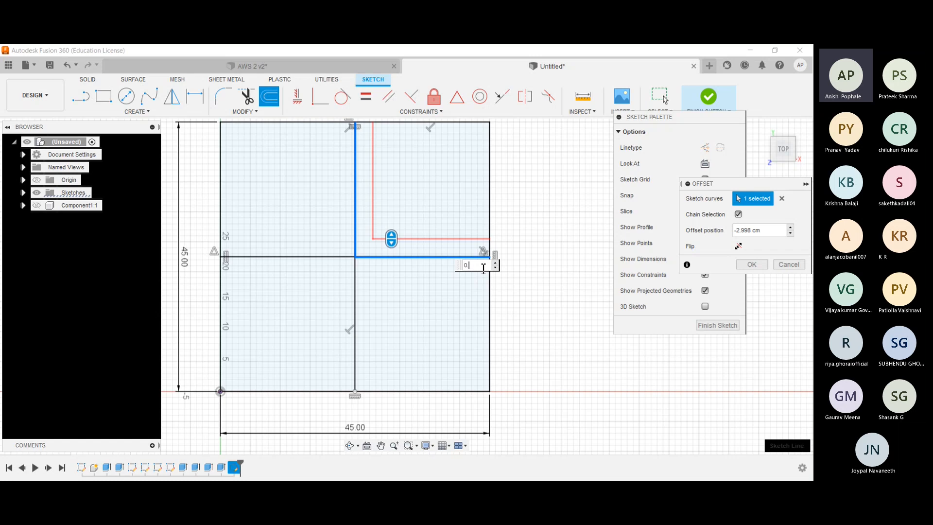
type(".5")
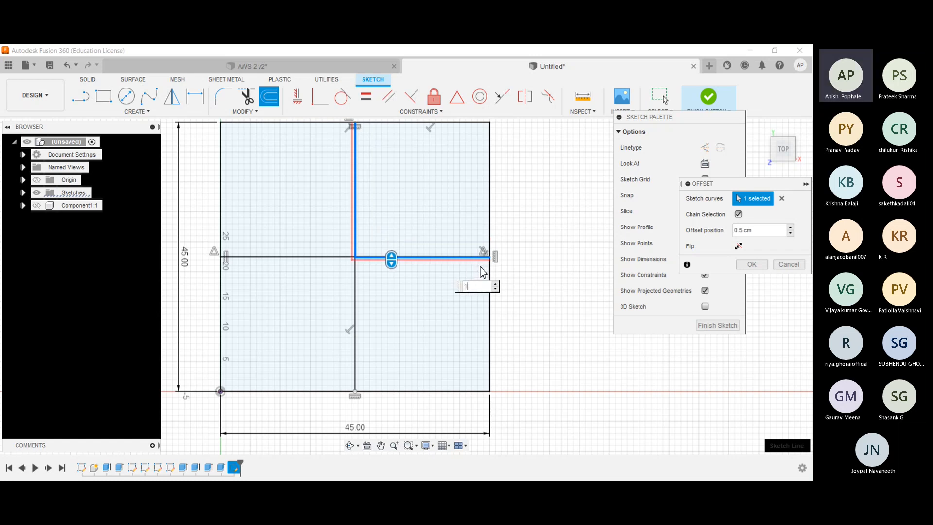
key("Return")
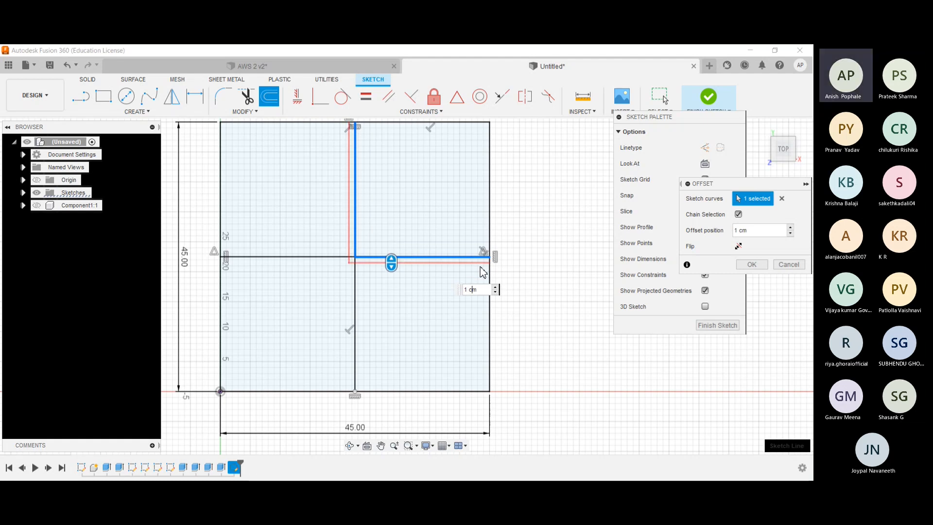
type("-")
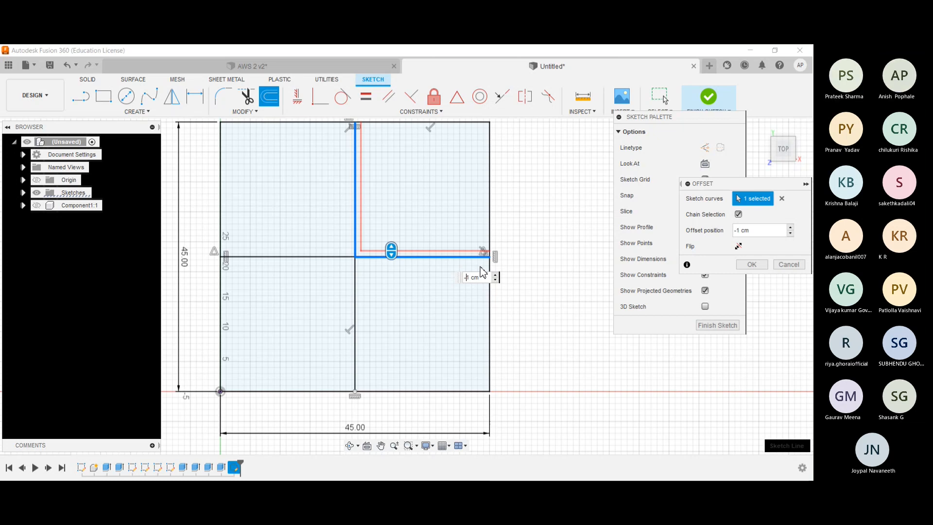
key("Return")
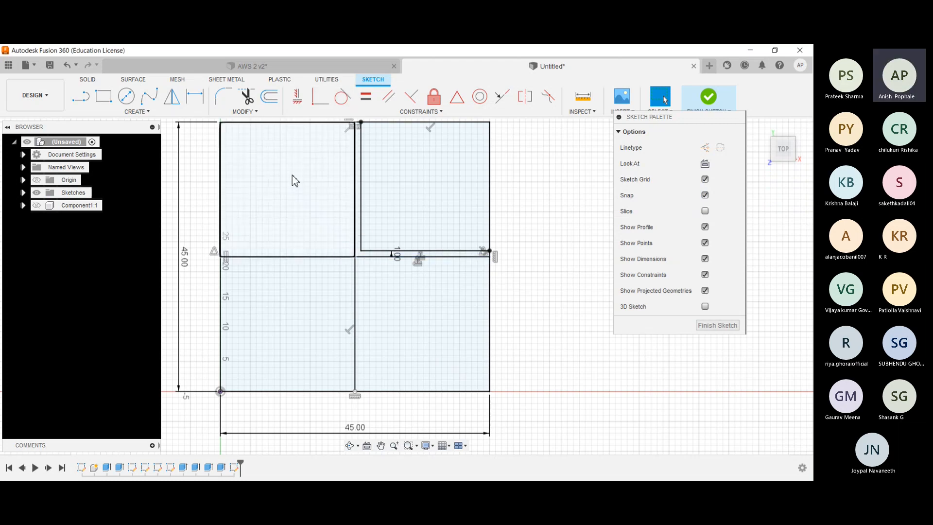
- Offset the chained upper and left centre lines by 1 cm into the square's upper-left quarter
key("o")
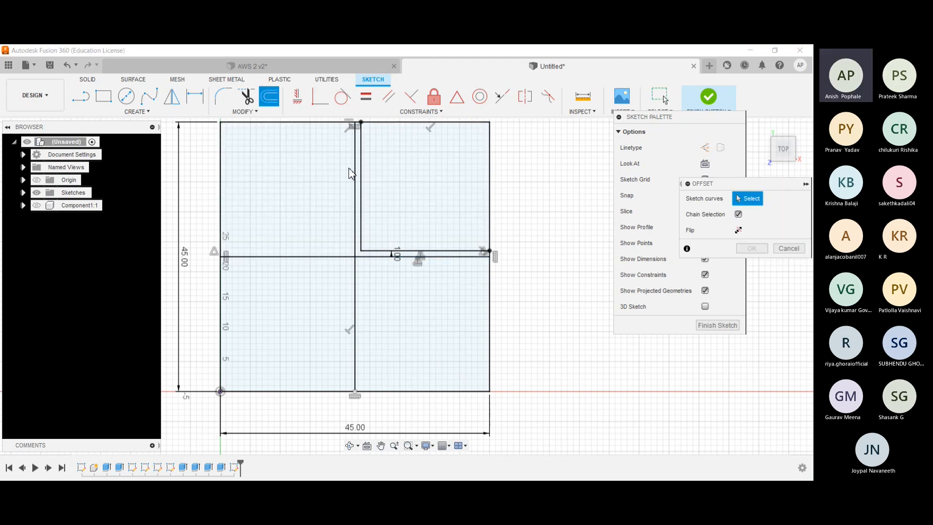
left_click(356, 175)
left_click(306, 256)
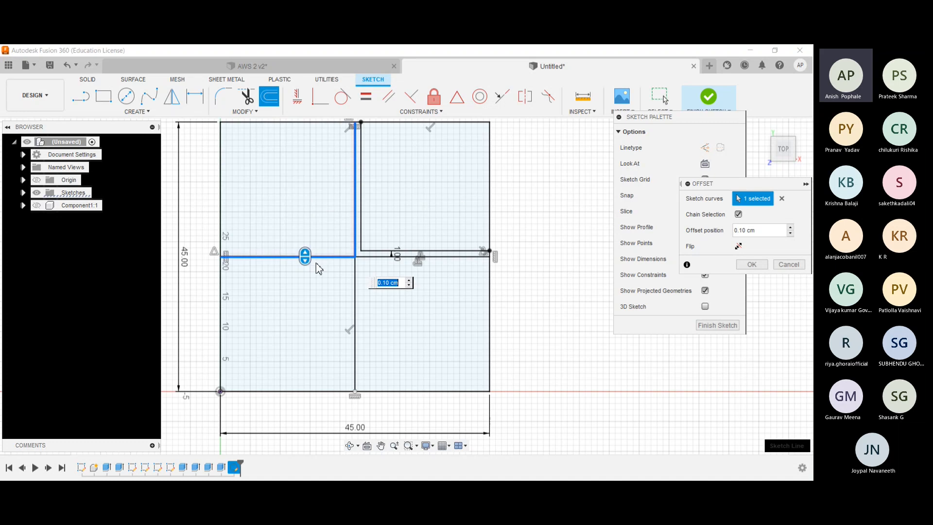
left_click_drag(310, 261, 313, 254)
key("BackSpace")
type("1")
key("Return")
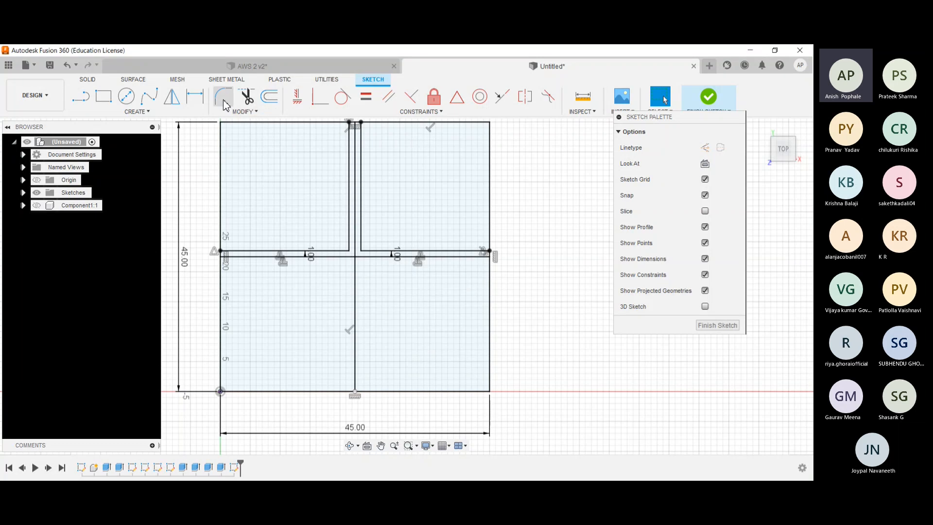
- Mirror the four offset lines about the horizontal centre line into the lower half of the square
left_click(170, 96)
left_click(349, 155)
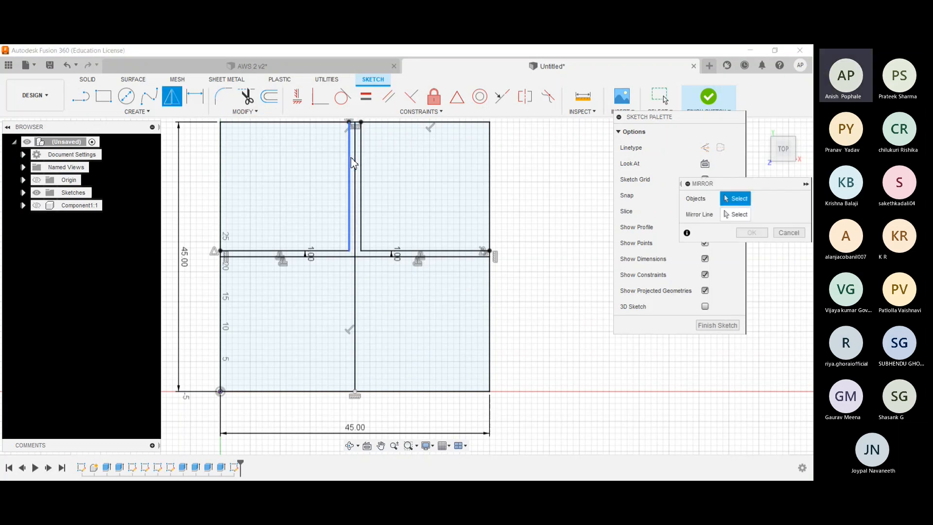
left_click(313, 251)
left_click(361, 221)
left_click(411, 251)
left_click(736, 214)
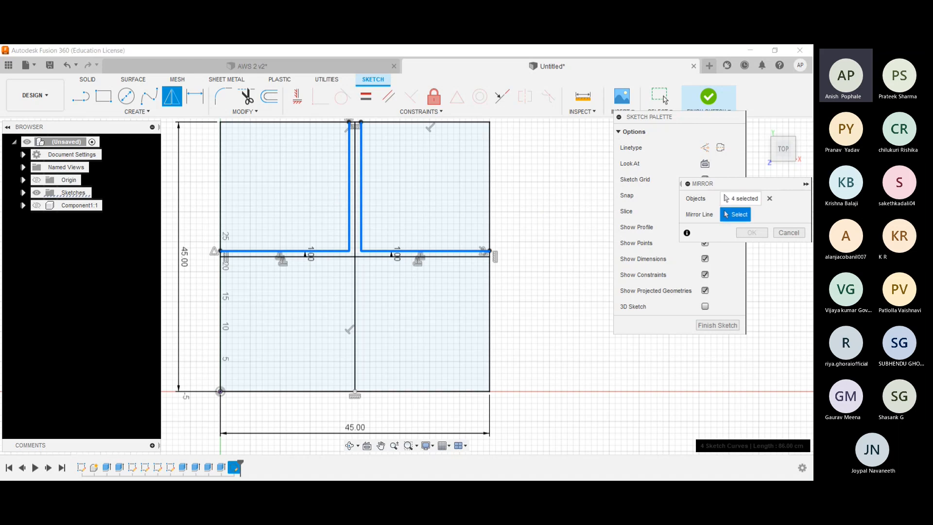
left_click(357, 257)
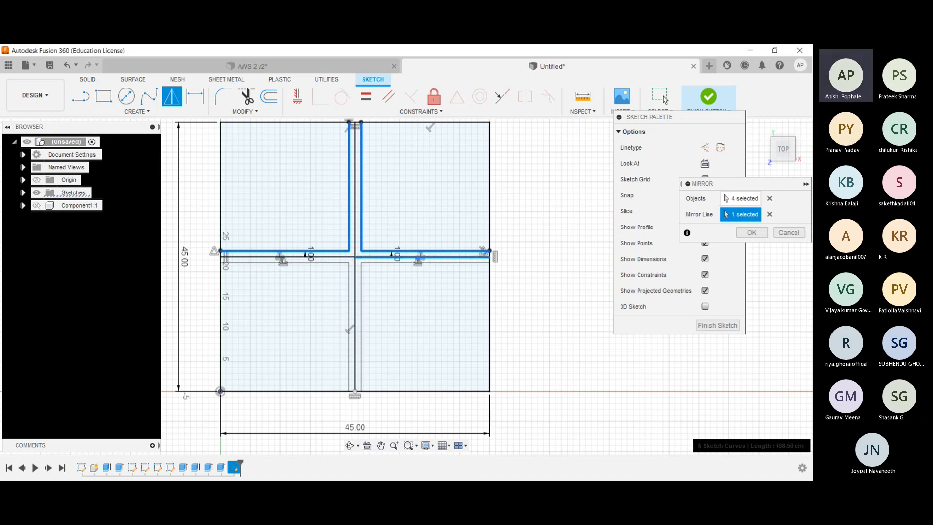
left_click(751, 233)
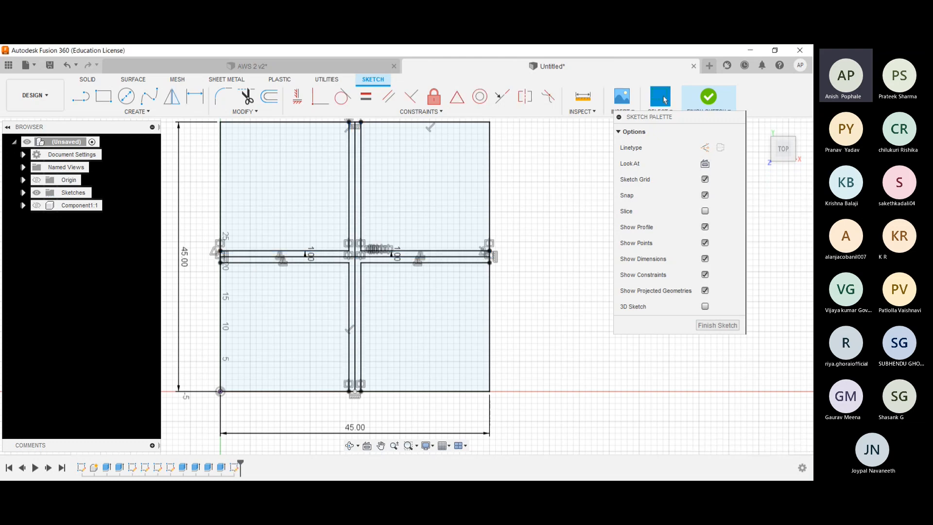
- Trim away the four original centre lines inside the cross and finish the sketch
scroll(440, 262, "up", 2)
scroll(440, 261, "down", 2)
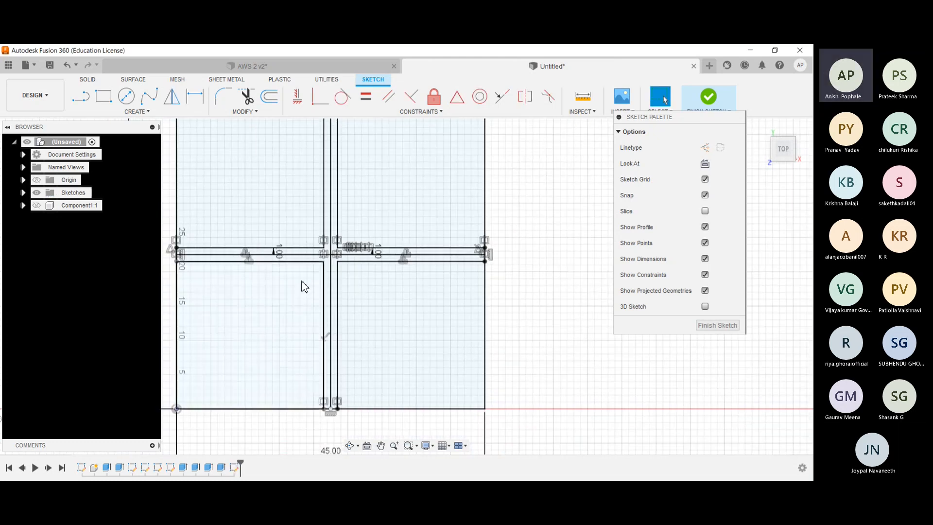
scroll(302, 285, "down", 2)
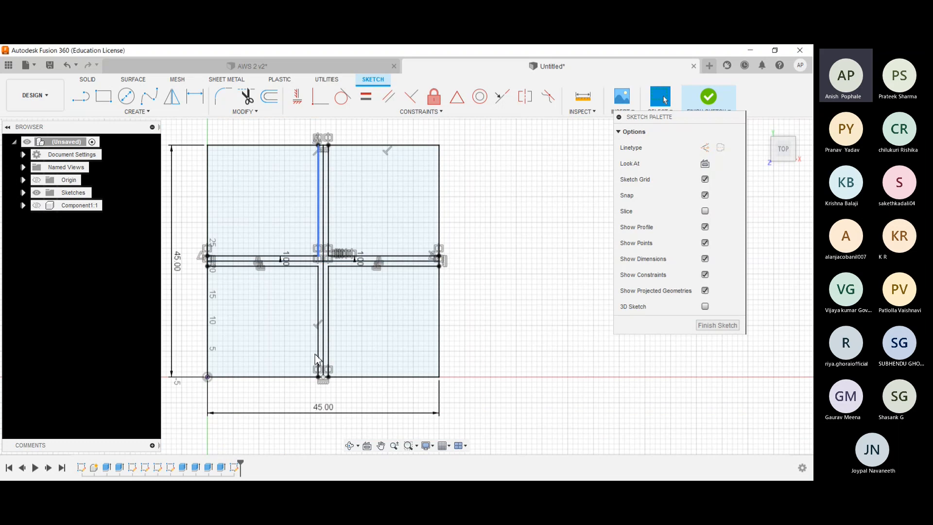
scroll(365, 296, "up", 2)
scroll(346, 290, "up", 3)
scroll(346, 290, "down", 1)
middle_click_drag(346, 291, 436, 348)
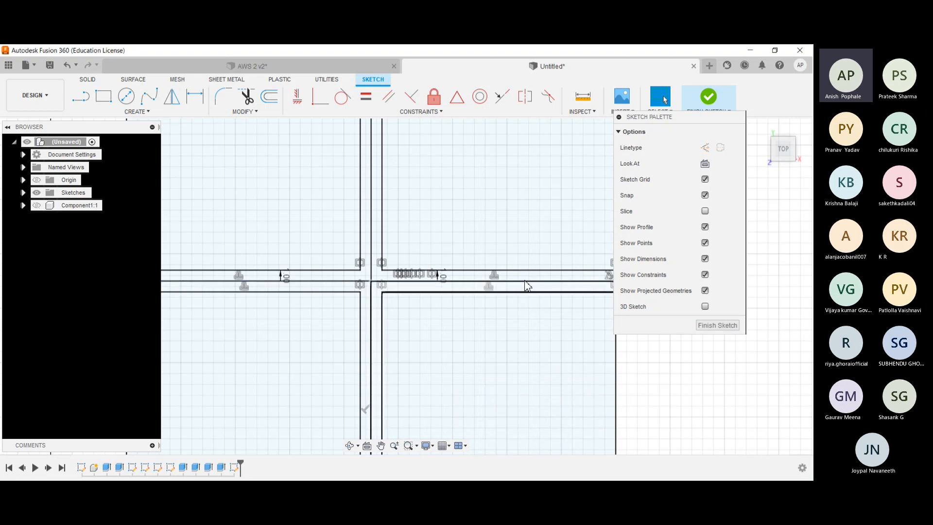
left_click(250, 107)
left_click(374, 173)
left_click(374, 309)
left_click(343, 284)
left_click(433, 282)
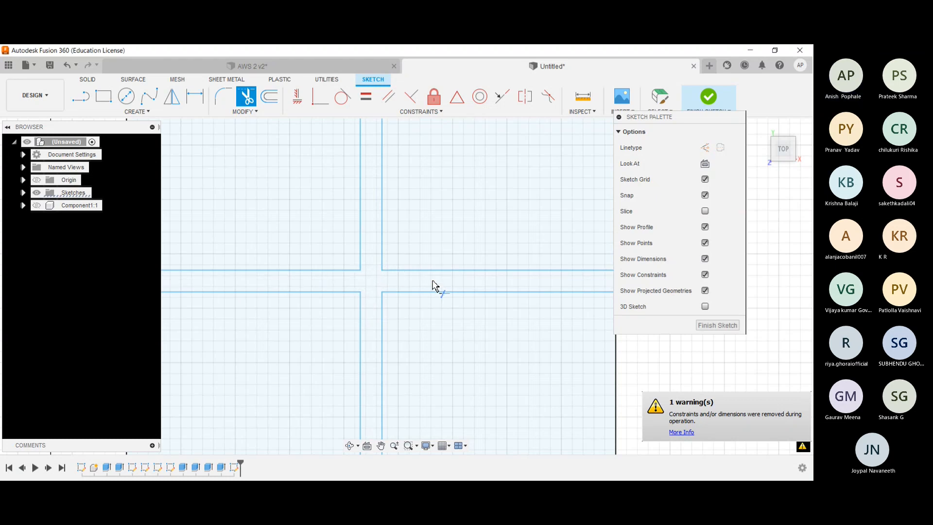
scroll(437, 285, "down", 3)
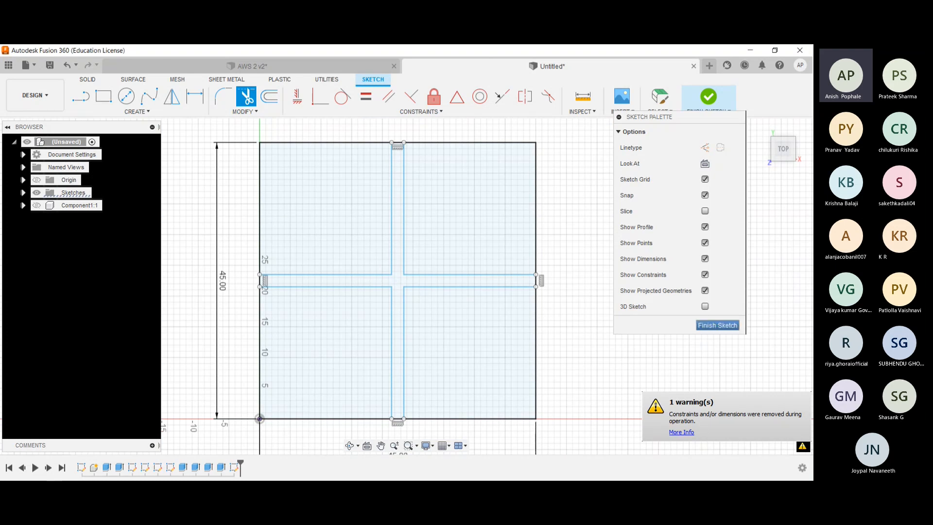
left_click(717, 325)
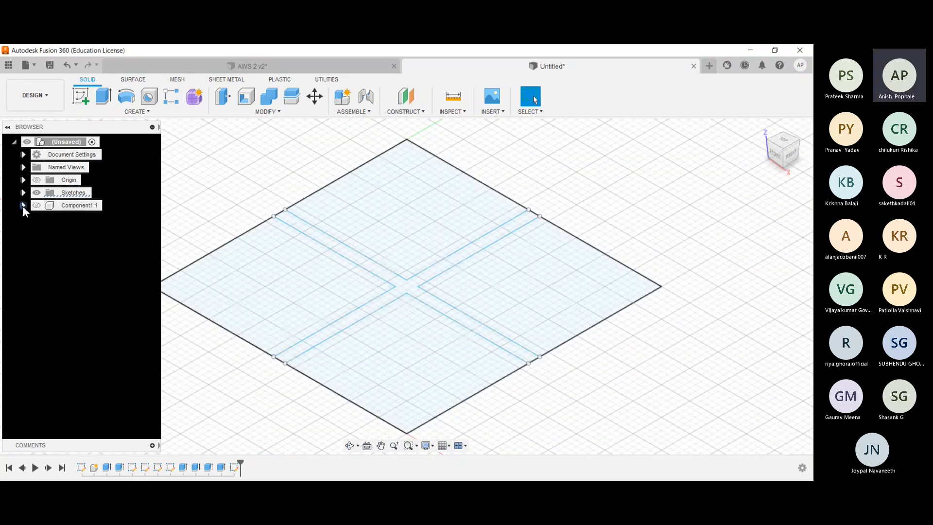
- Extrude the cross profile upward by 57 cm
left_click(401, 286)
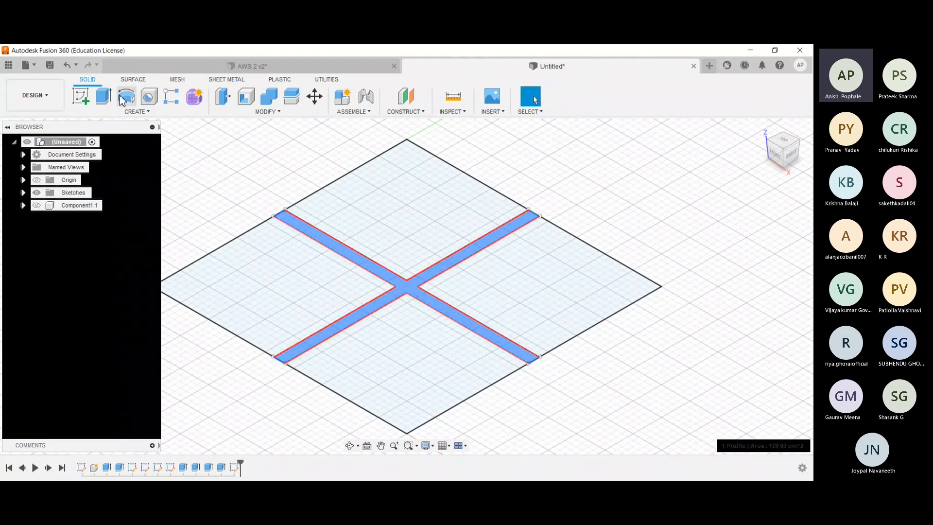
left_click(104, 96)
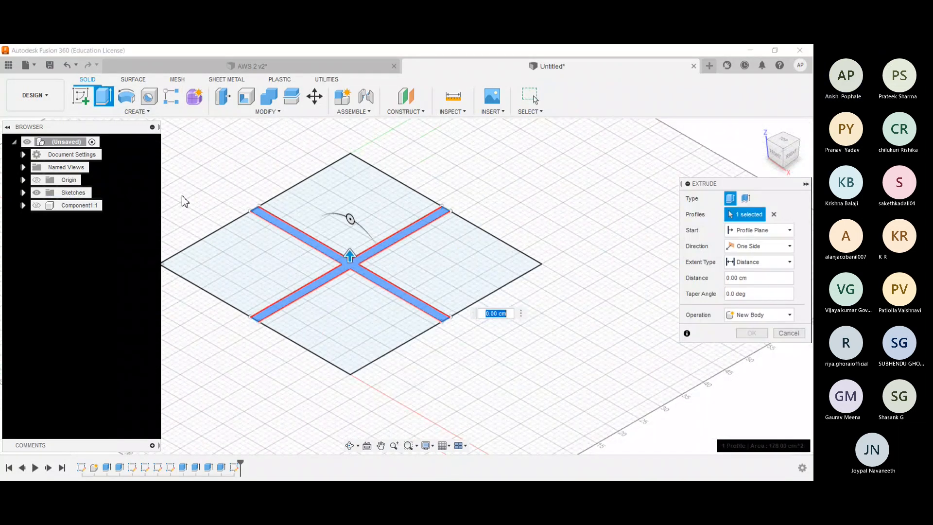
left_click_drag(349, 257, 350, 208)
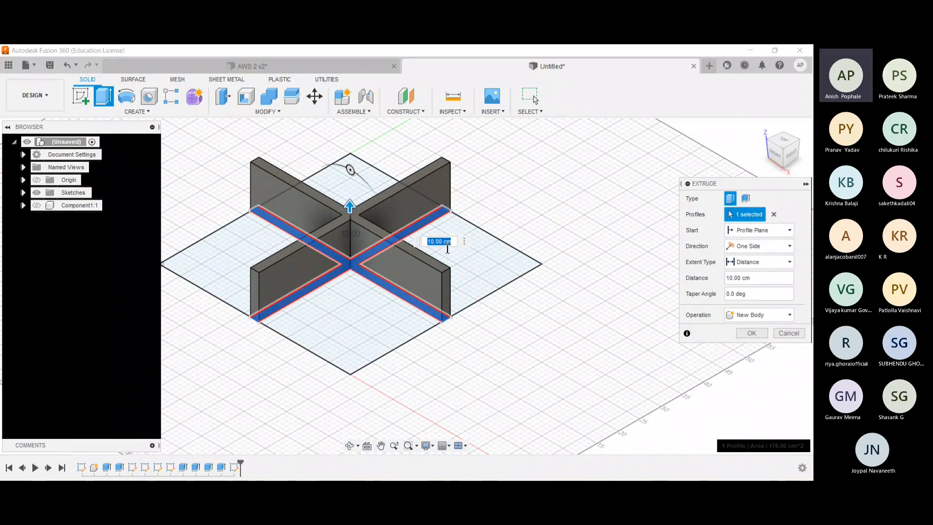
key("BackSpace")
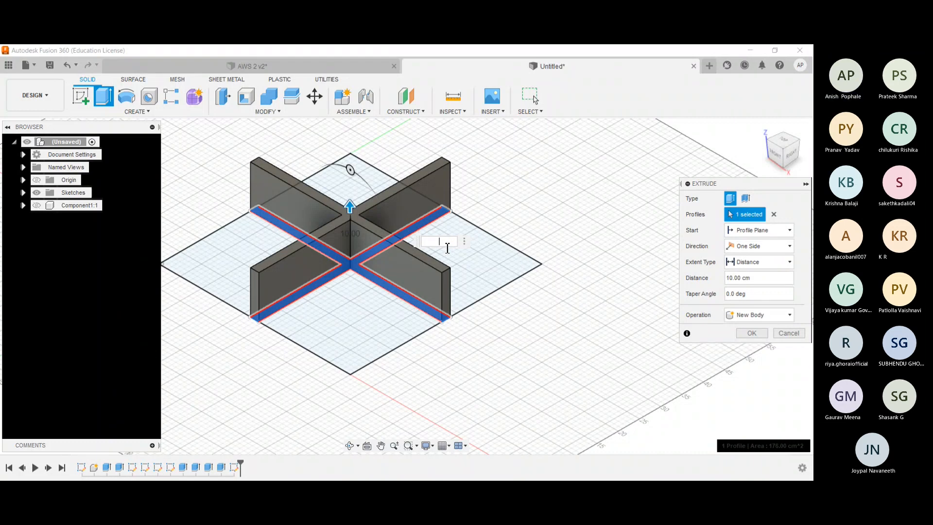
type("57")
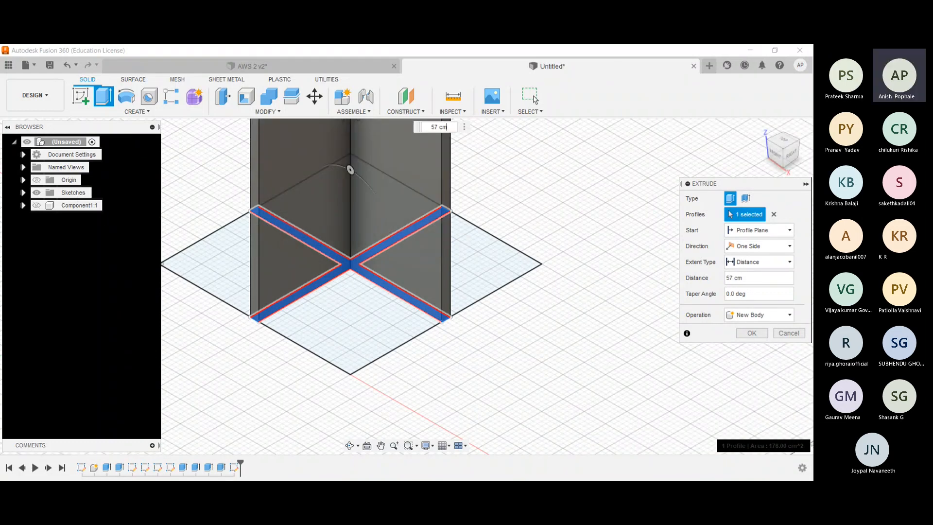
- Show Component1 and complete the cross extrusion with the Join operation, merging it into the frame
left_click(760, 315)
left_click(753, 316)
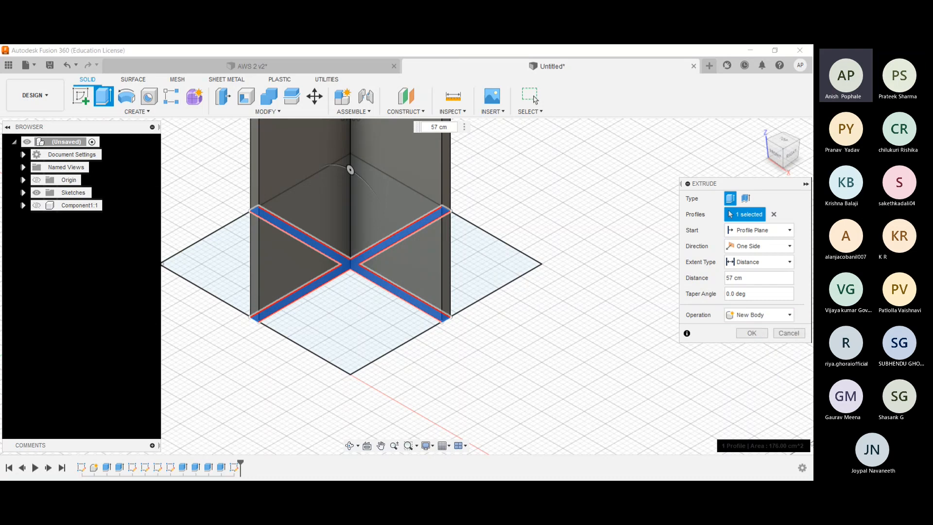
left_click(35, 205)
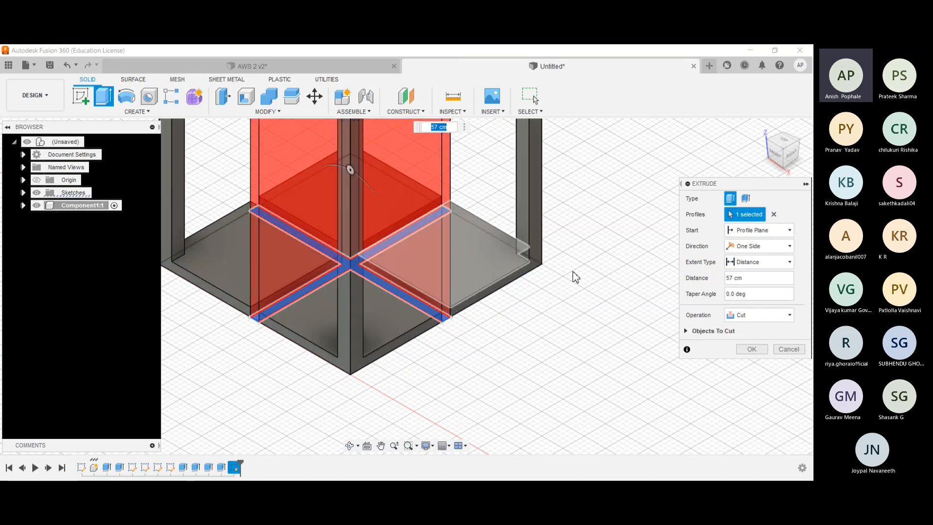
scroll(470, 229, "down", 2)
left_click(758, 315)
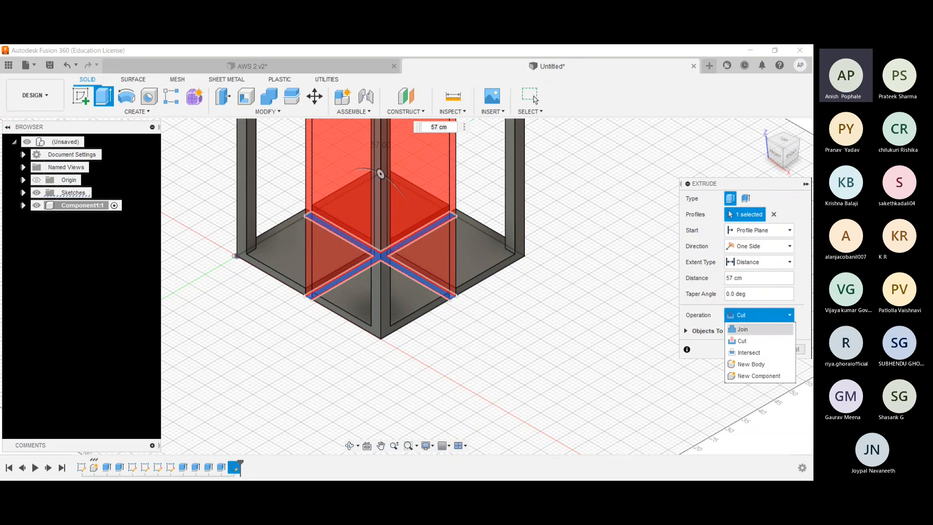
left_click(742, 329)
scroll(629, 316, "down", 2)
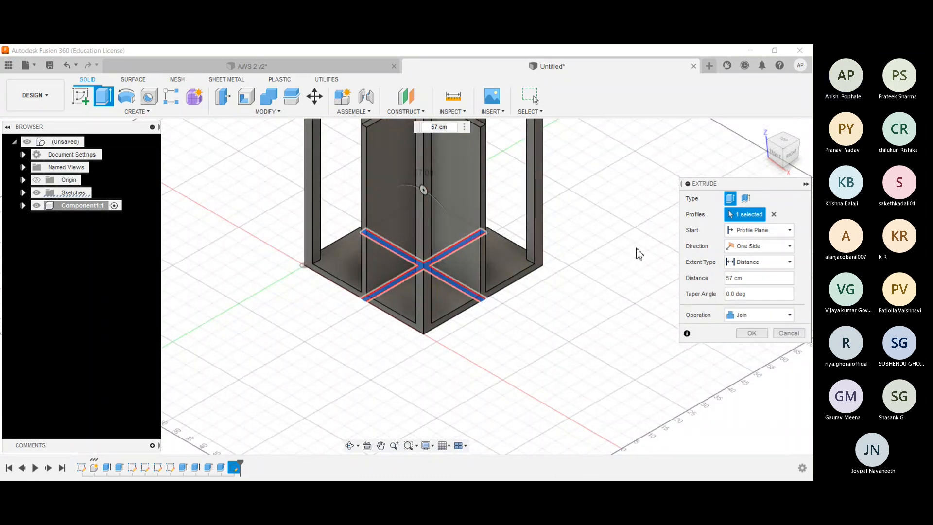
middle_click_drag(628, 193, 595, 271)
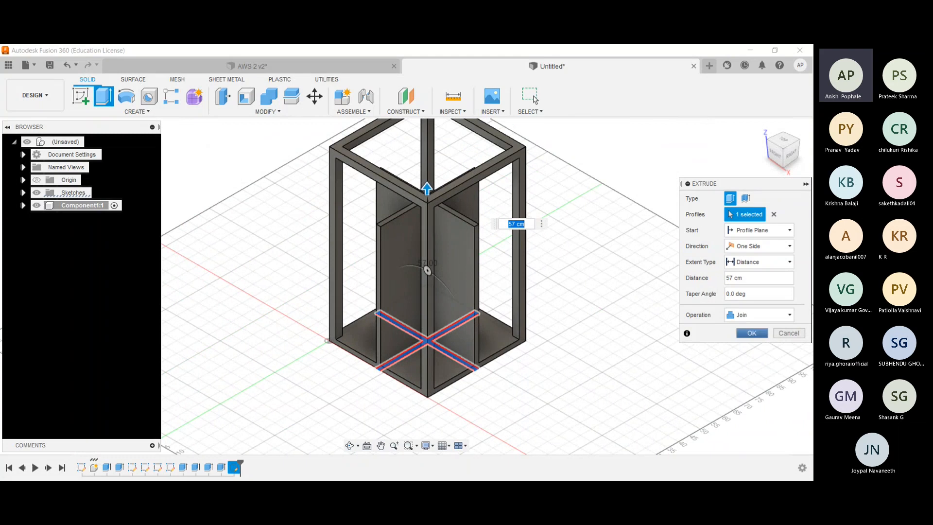
key("Return")
middle_click_drag(239, 235, 321, 253, "shift")
left_click(762, 127)
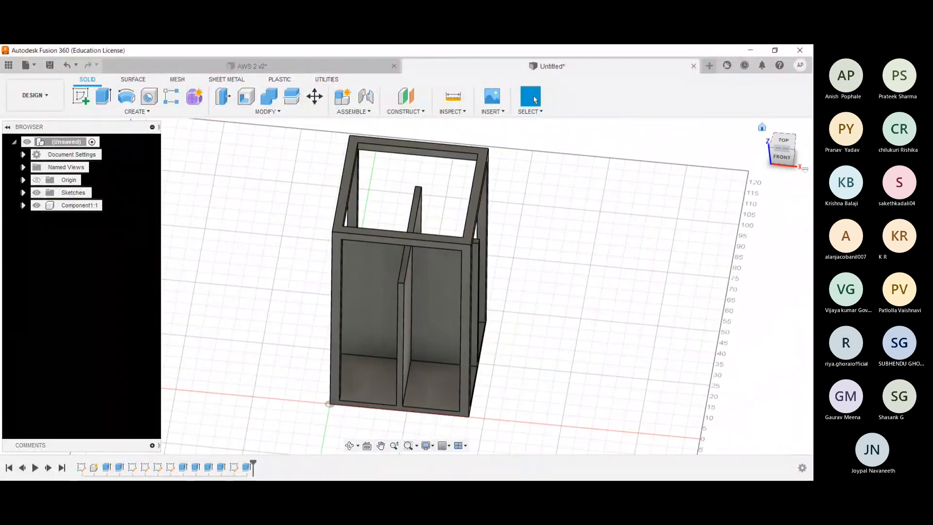
- Compare the new frame and cross divider with the AWS 2 v2 reference design
left_click(281, 64)
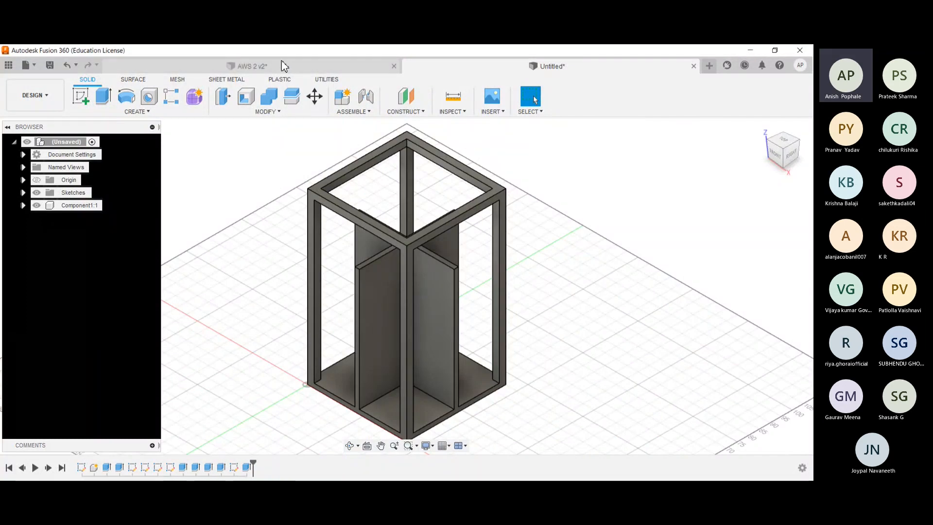
left_click(497, 68)
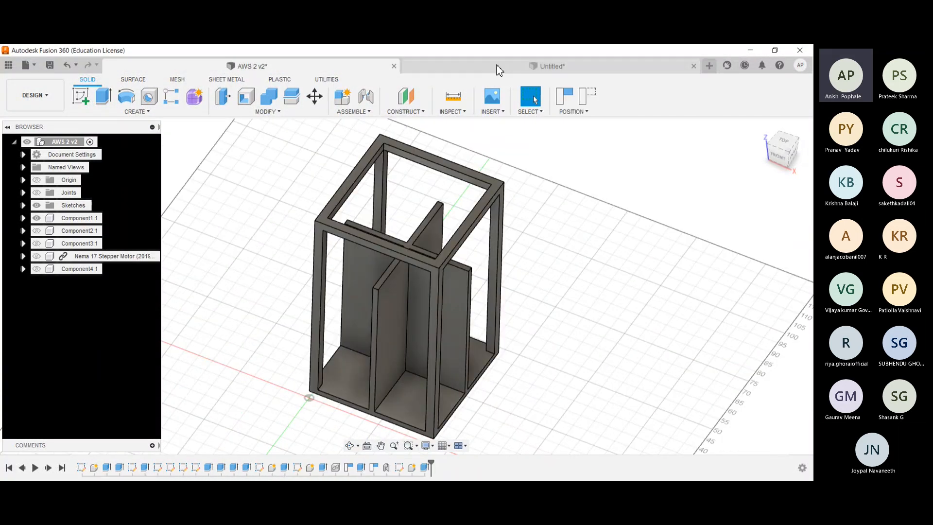
left_click(302, 66)
left_click(456, 68)
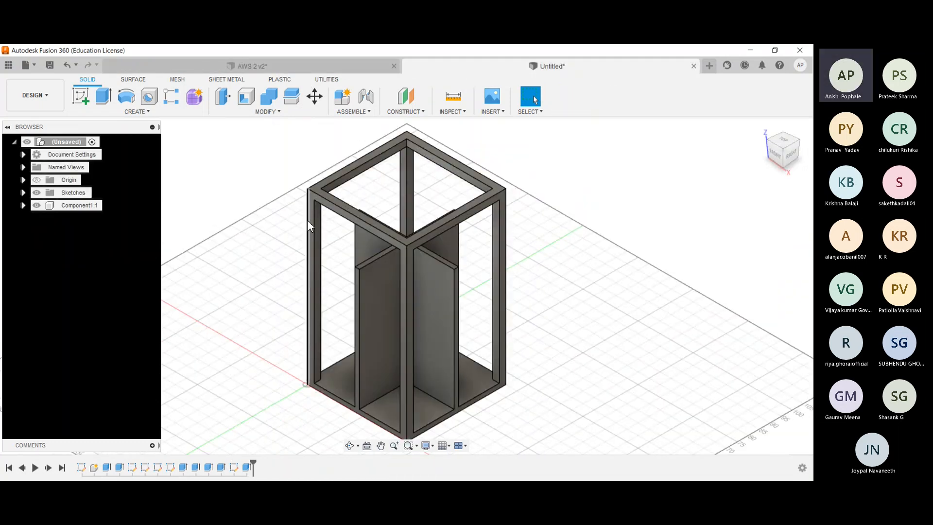
- Save the new design under the name AWS
key("alt+Tab")
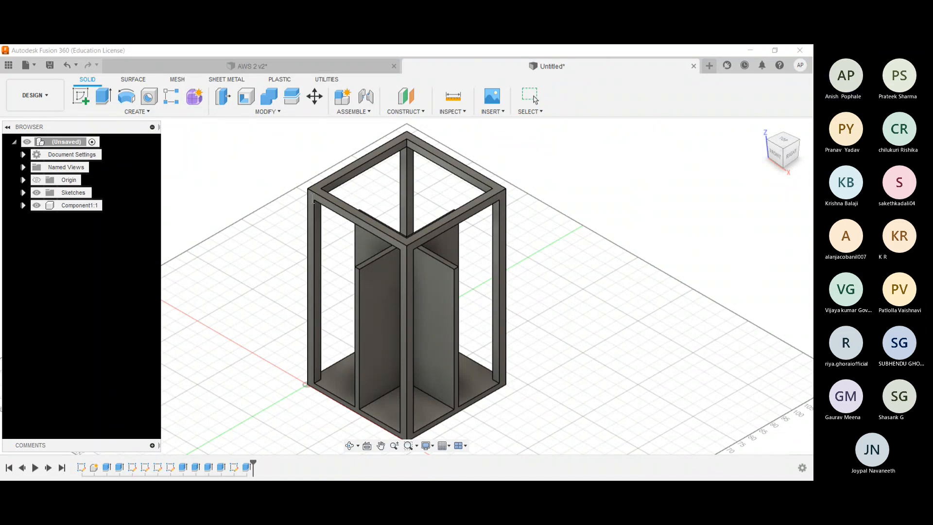
left_click(582, 336)
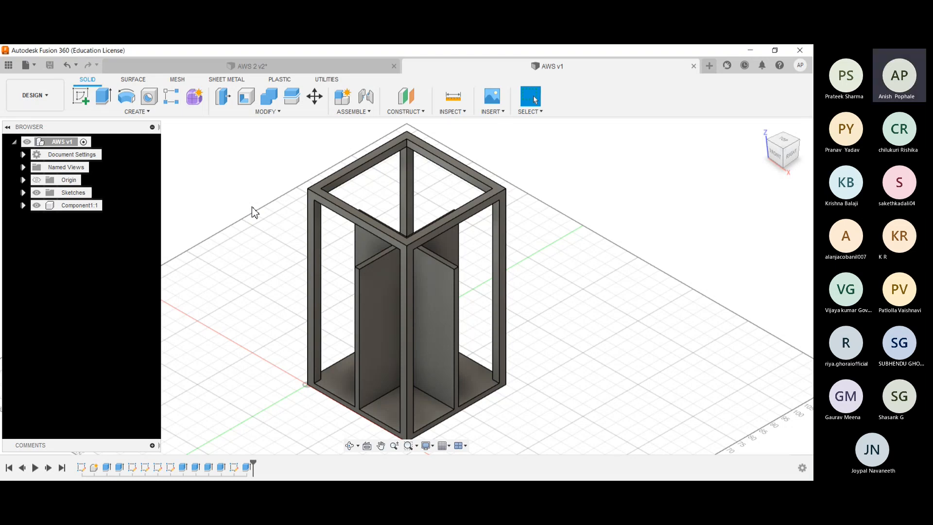
- In AWS 2 v2, show Component2 together with Component1 and examine how the plate with the circular hole fits the frame
left_click(285, 69)
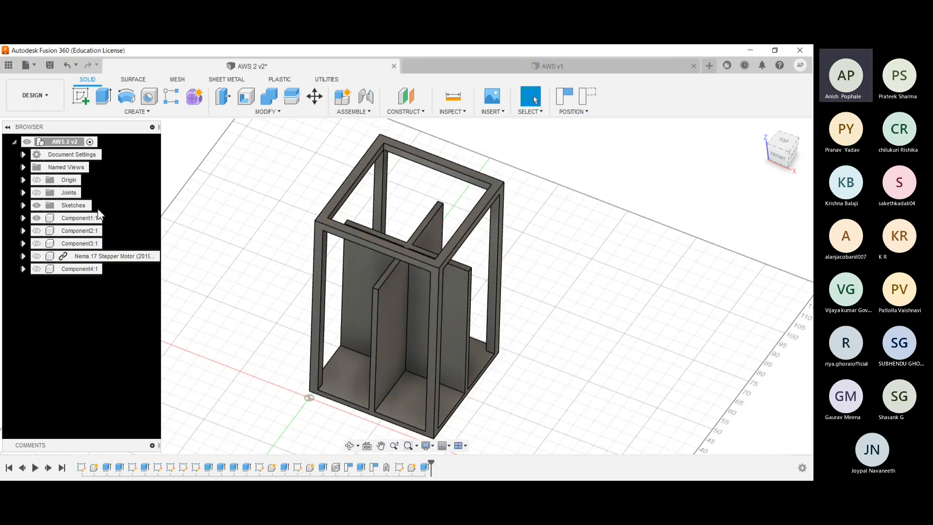
left_click(37, 231)
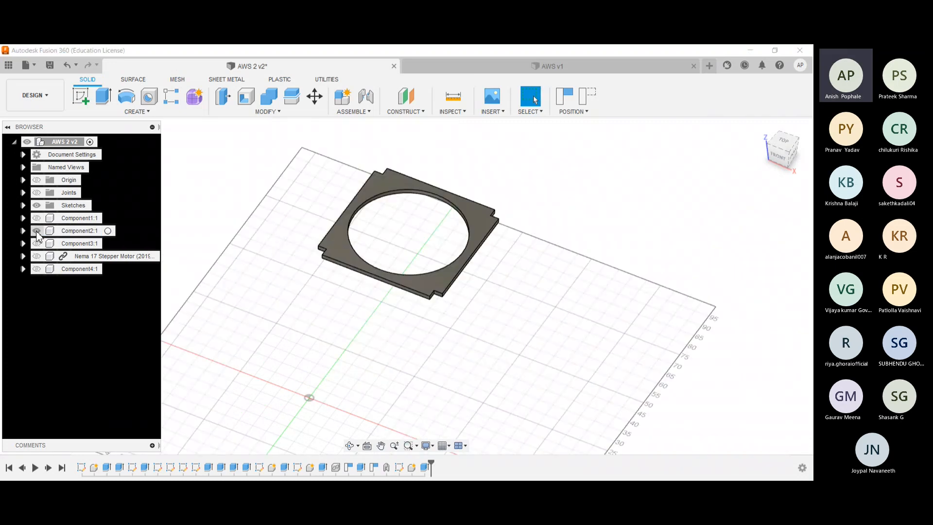
left_click(37, 218)
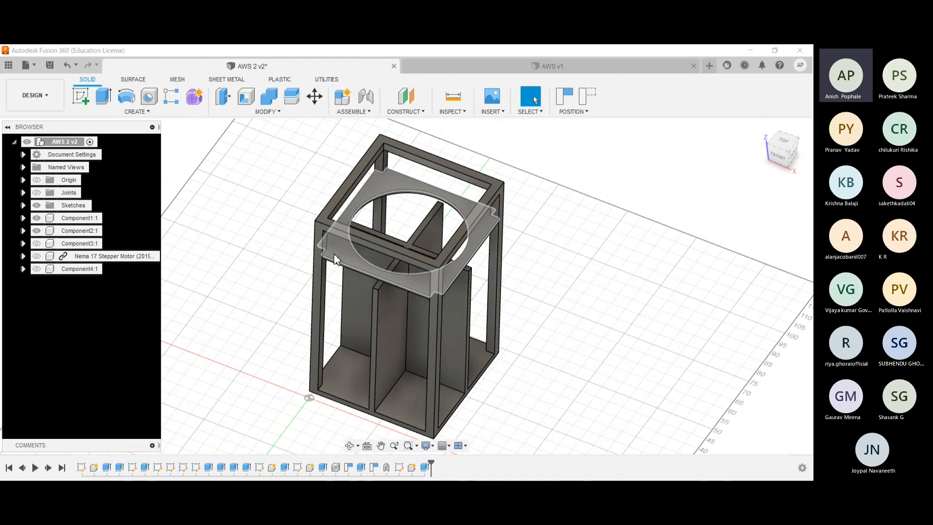
left_click(279, 240)
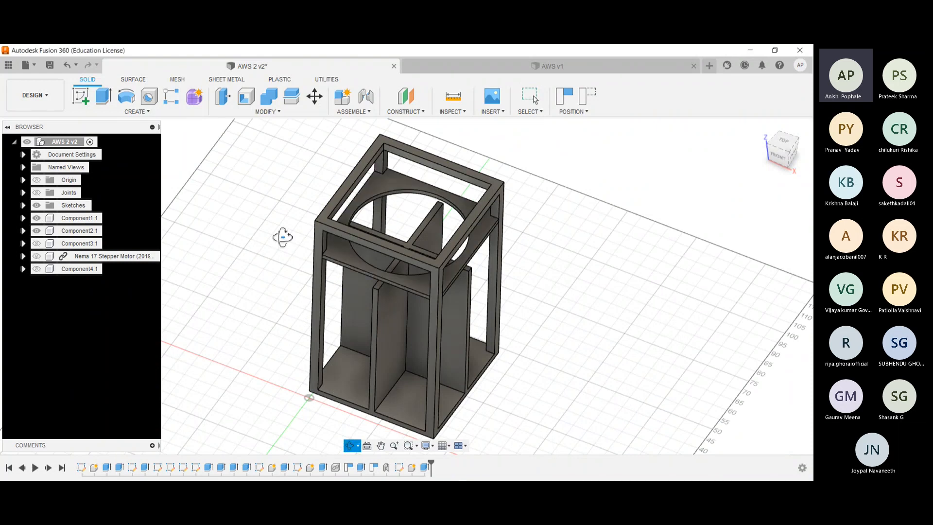
scroll(285, 228, "up", 5)
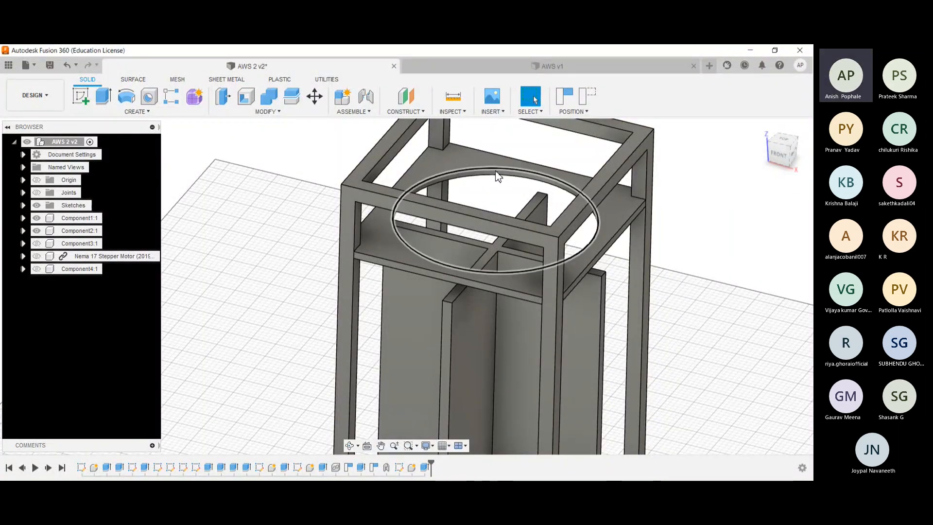
left_click(432, 180)
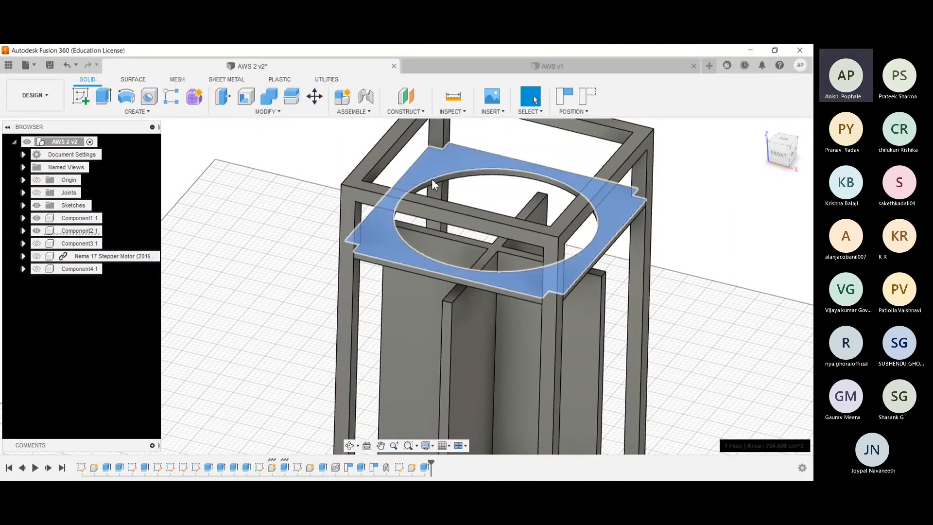
left_click(377, 240)
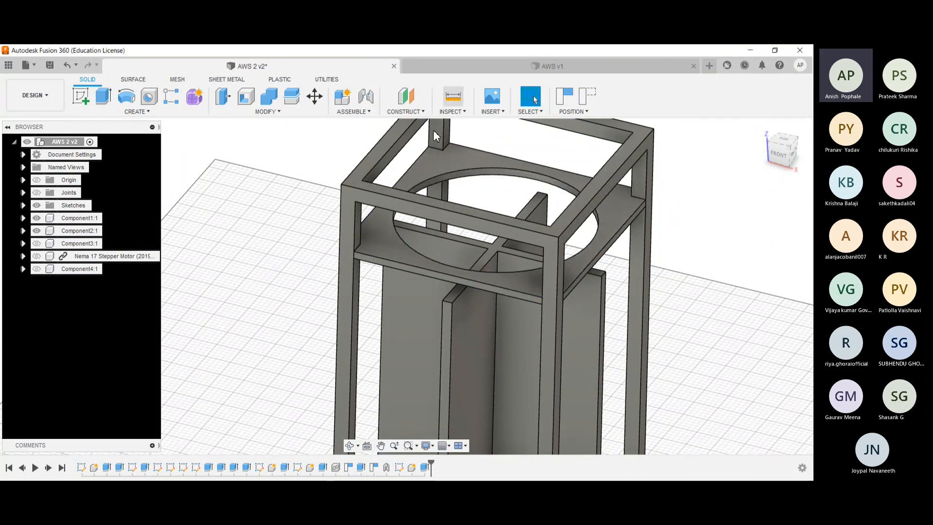
- Return to the AWS v1 design and hide Component1
left_click(487, 63)
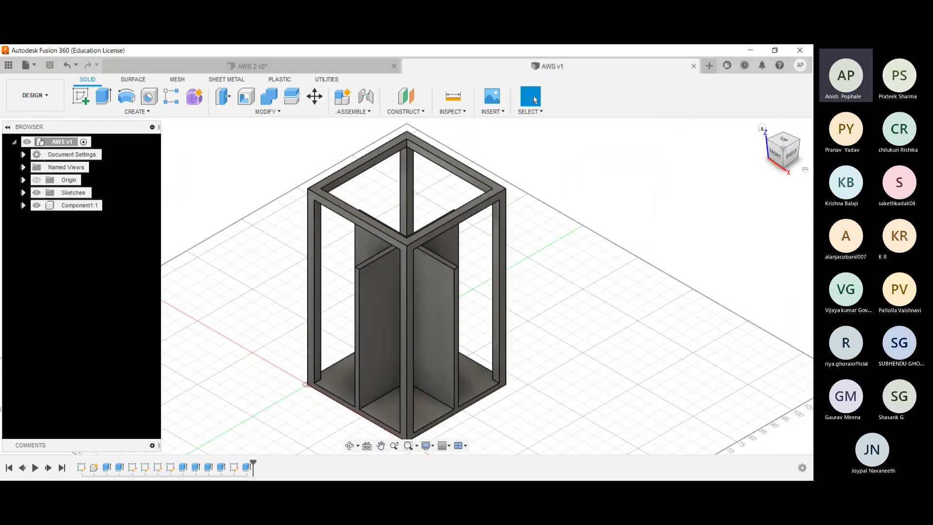
middle_click_drag(204, 237, 204, 265, "shift")
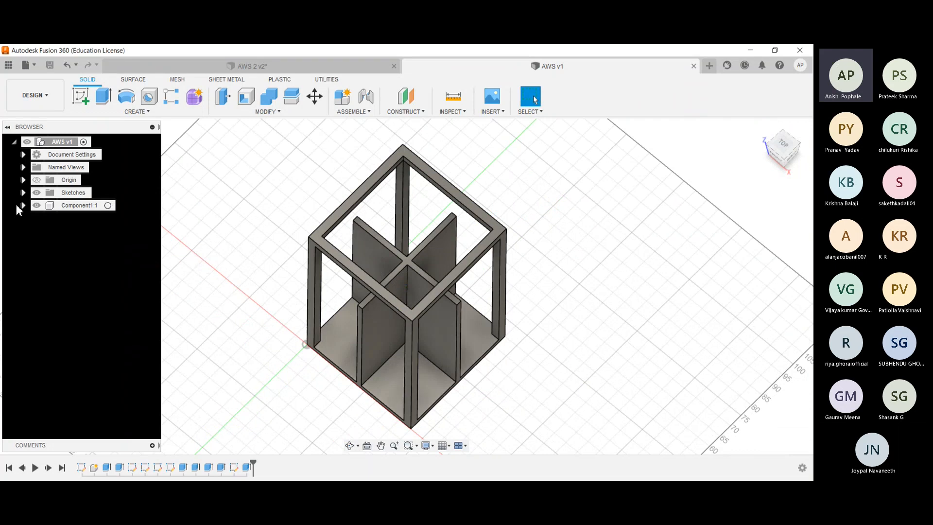
left_click(37, 206)
scroll(438, 294, "up", 5)
middle_click_drag(439, 297, 701, 204)
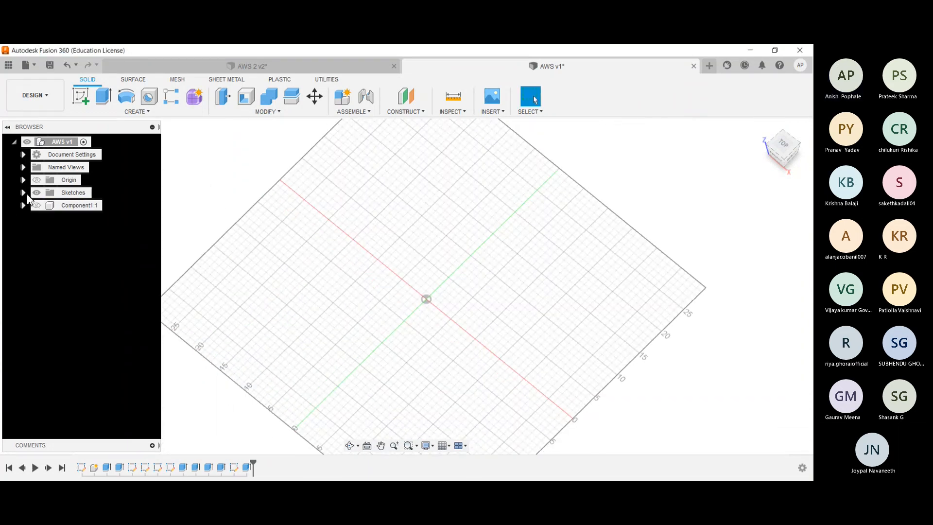
- List the design's sketches and show Sketch1, the base square with its inner border lines
left_click(23, 193)
left_click(79, 206)
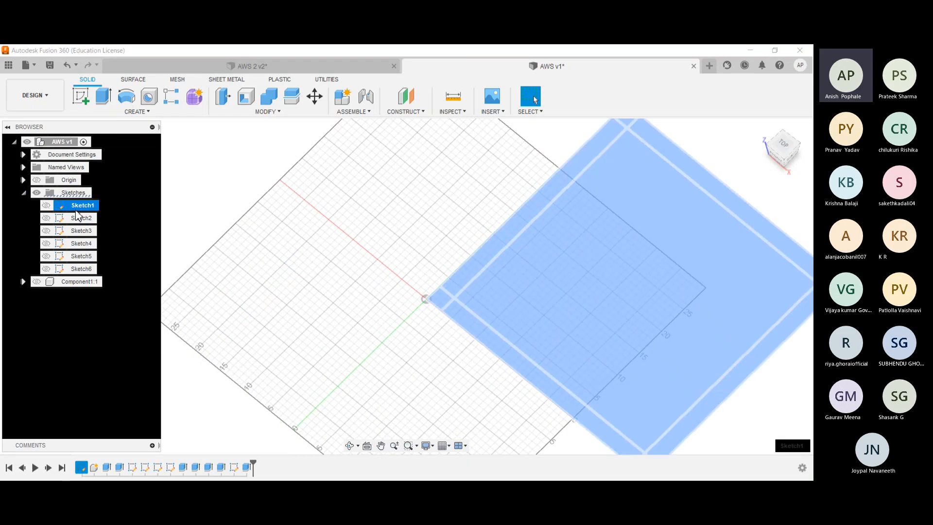
scroll(252, 229, "down", 1)
middle_click_drag(367, 205, 273, 211)
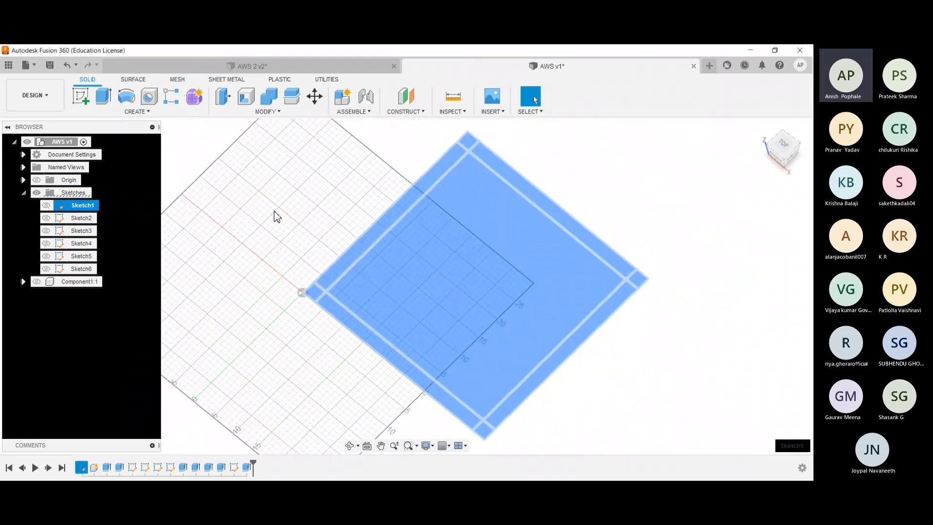
left_click(273, 211)
left_click(47, 204)
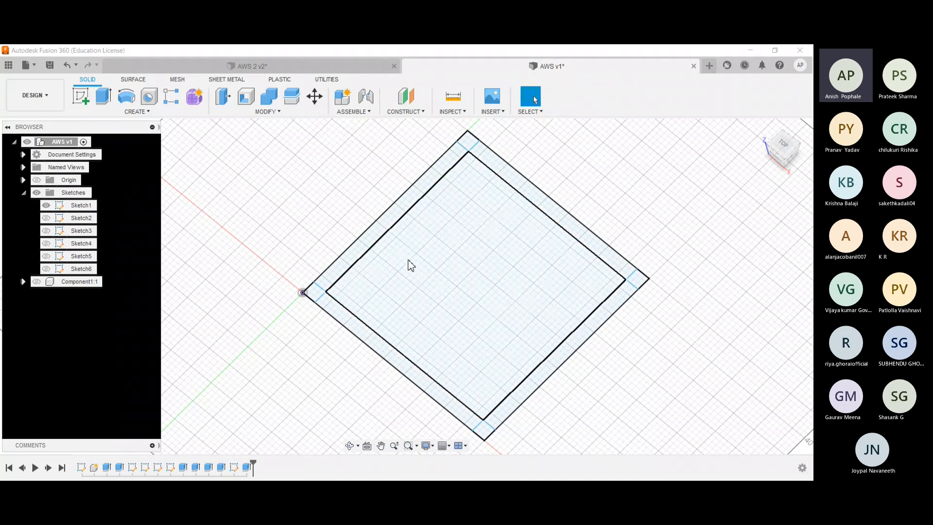
- Copy all of Sketch1's geometry and hide the sketch again
scroll(326, 238, "down", 1)
scroll(311, 201, "down", 1)
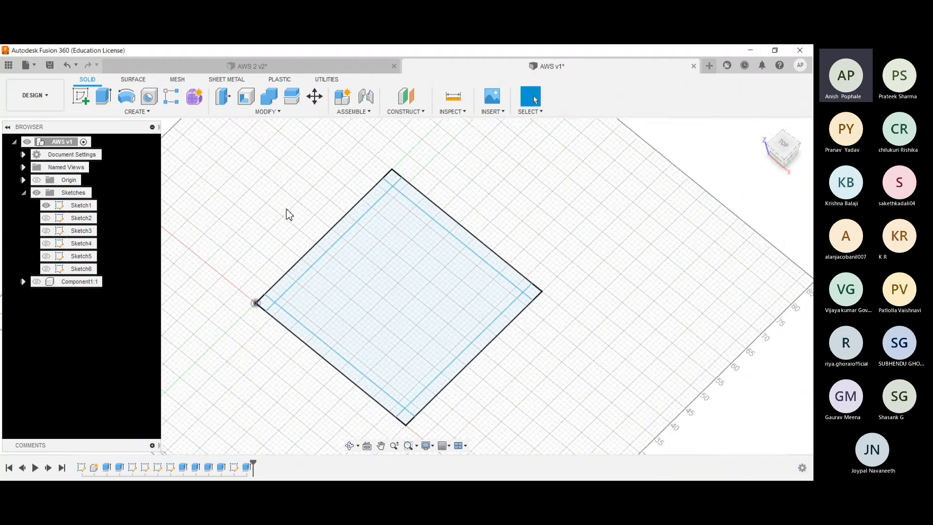
mouse_move(242, 141)
left_mouse_down()
mouse_move(519, 402)
mouse_move(554, 448)
mouse_move(576, 453)
left_mouse_up()
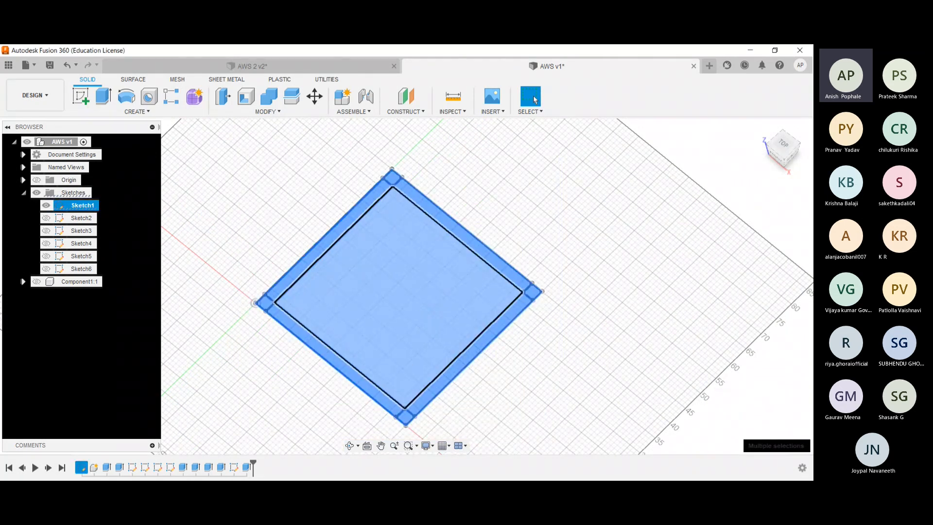
left_click(236, 203)
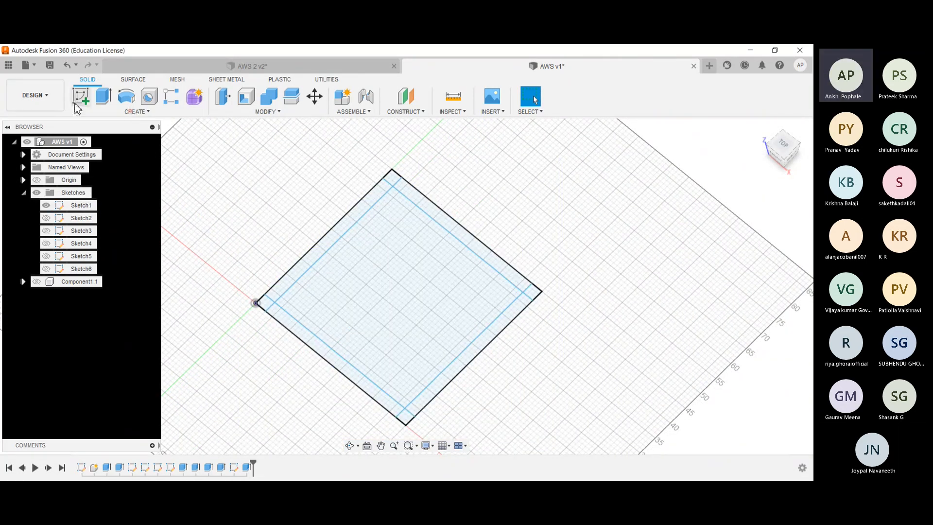
left_click(47, 209)
- Create a sketch on the horizontal XY plane and paste the copied square geometry in place, without moving it
left_click(81, 95)
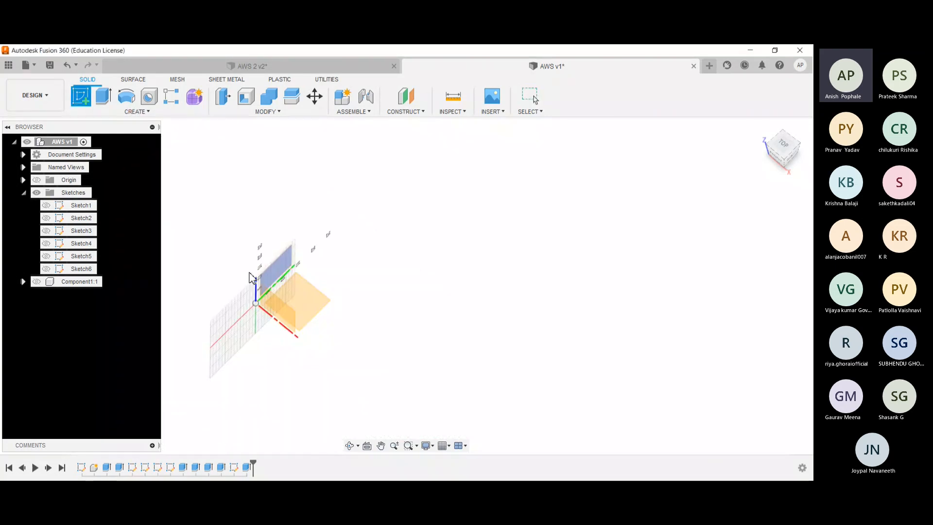
left_click(293, 315)
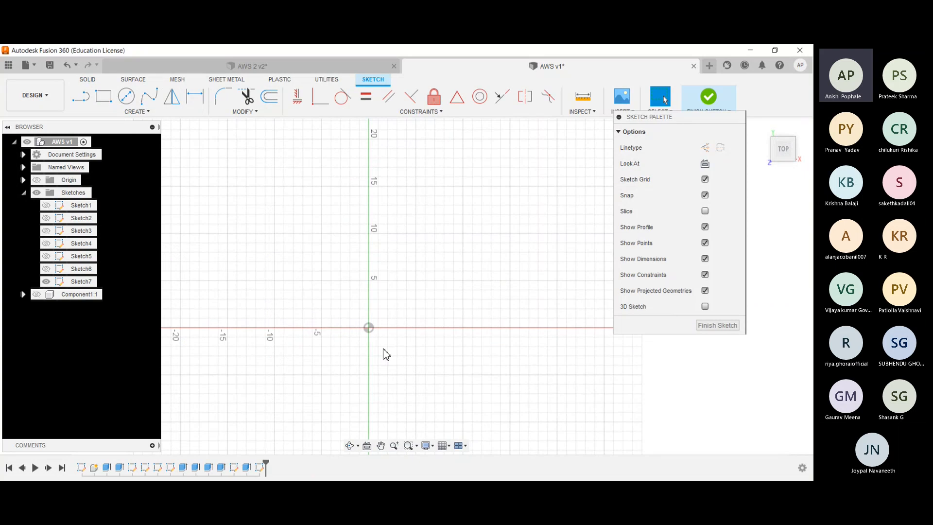
key("ctrl+v")
scroll(427, 299, "down", 1)
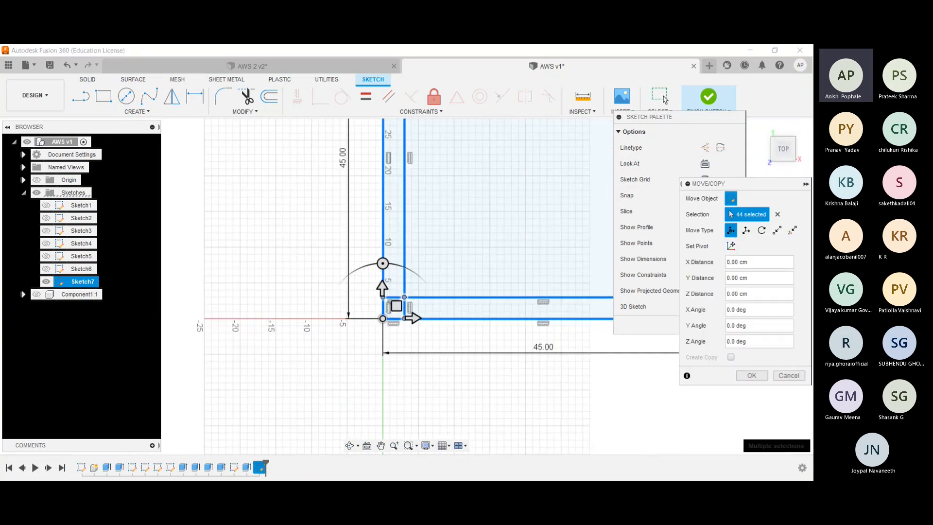
key("Return")
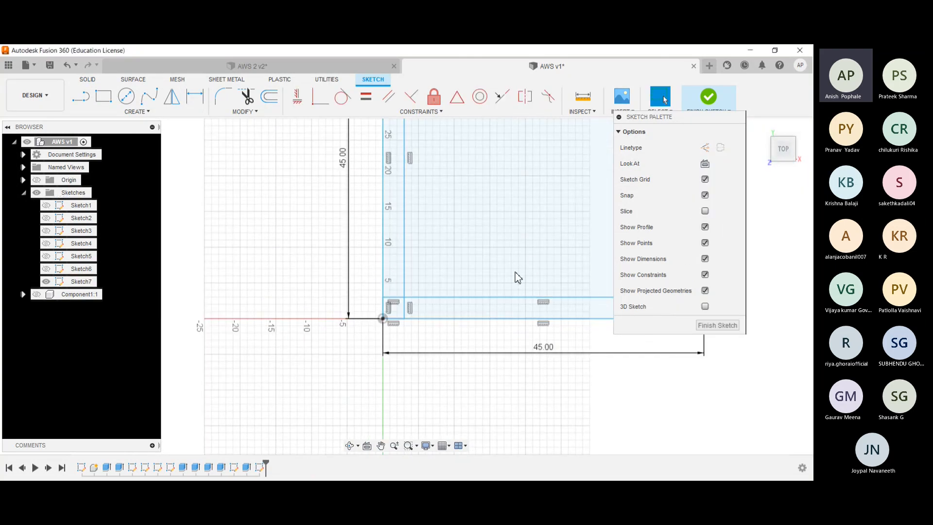
mouse_move(468, 245)
middle_mouse_down()
mouse_move(340, 298)
mouse_move(330, 332)
middle_mouse_up()
scroll(333, 337, "down", 2)
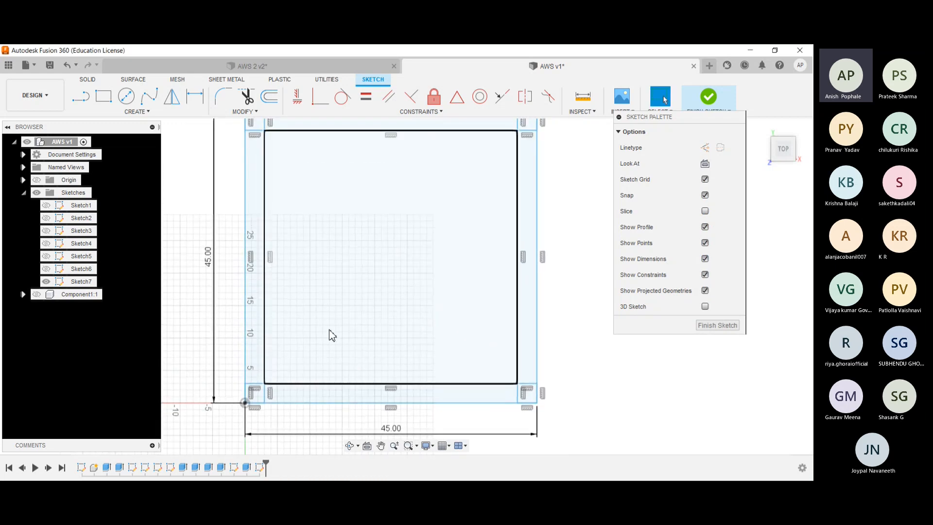
middle_click_drag(327, 285, 333, 300)
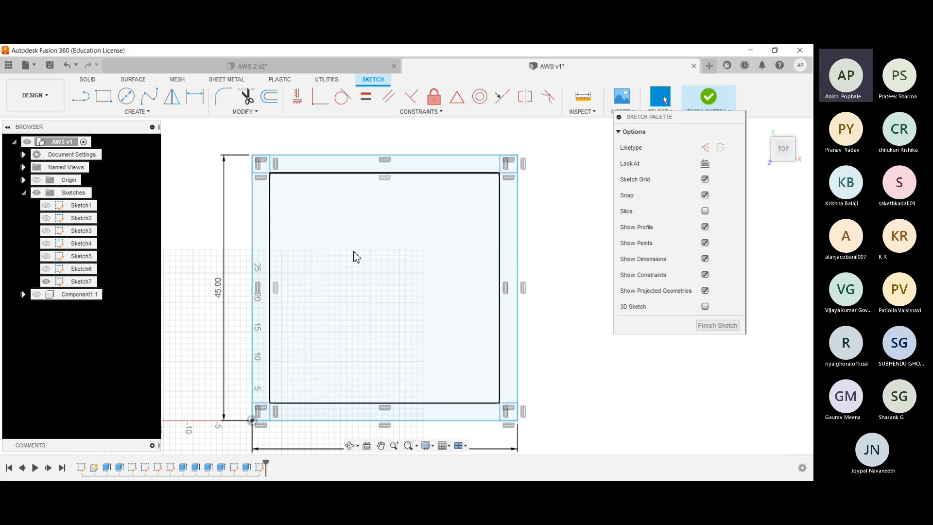
- Start a circle inside the pasted 45 cm square
scroll(345, 281, "up", 3)
left_click(126, 95)
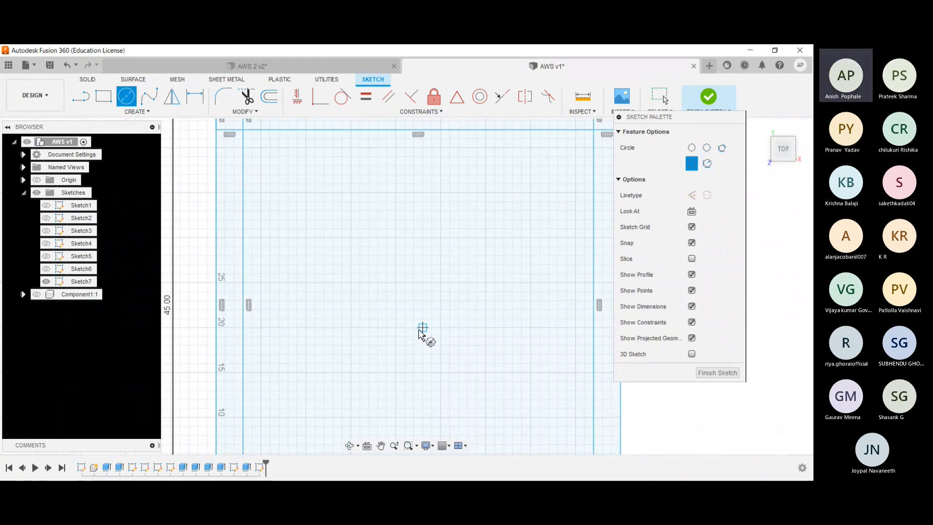
scroll(422, 335, "up", 2)
scroll(422, 330, "down", 5)
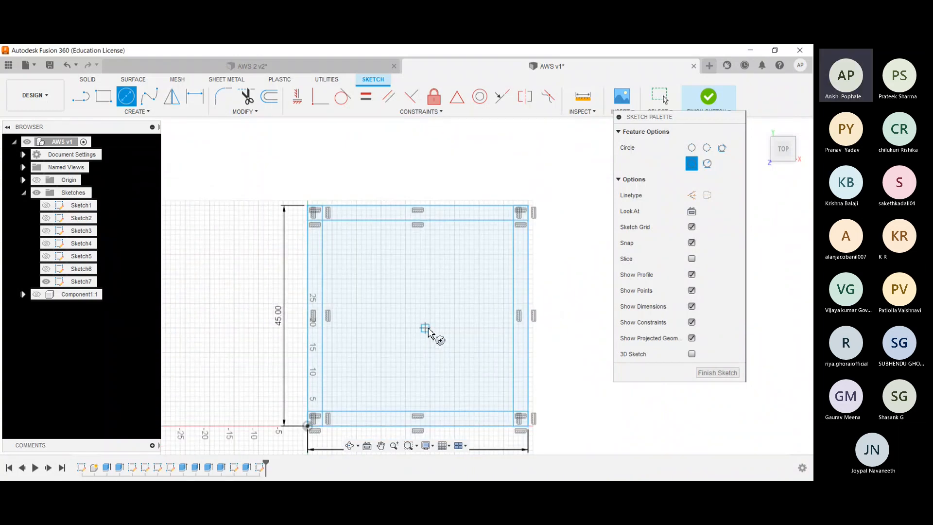
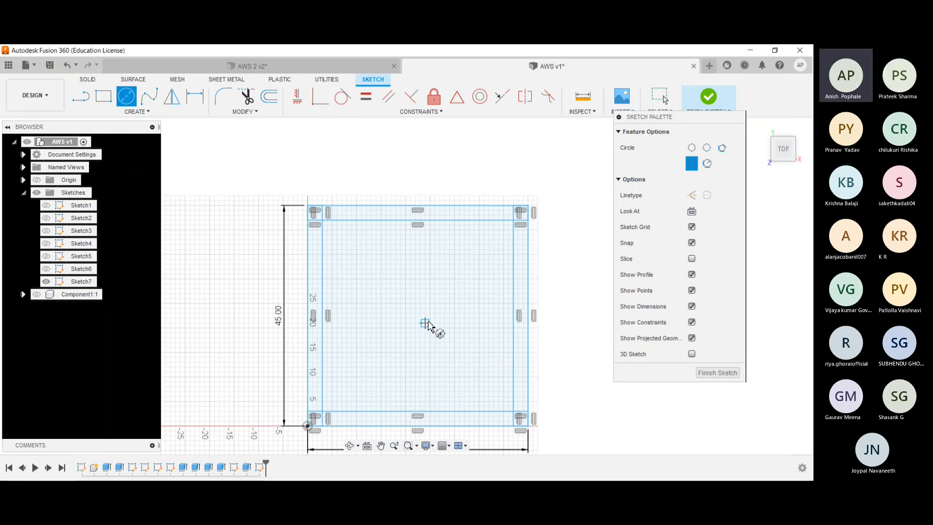
- Draw a diagonal line across the 45 cm square from its upper-left corner to its lower-right corner
key("Escape")
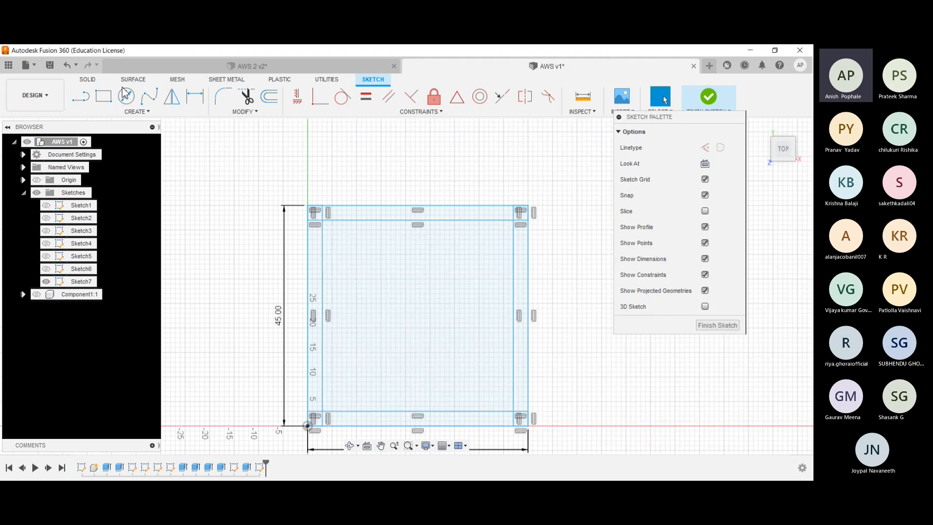
left_click(81, 95)
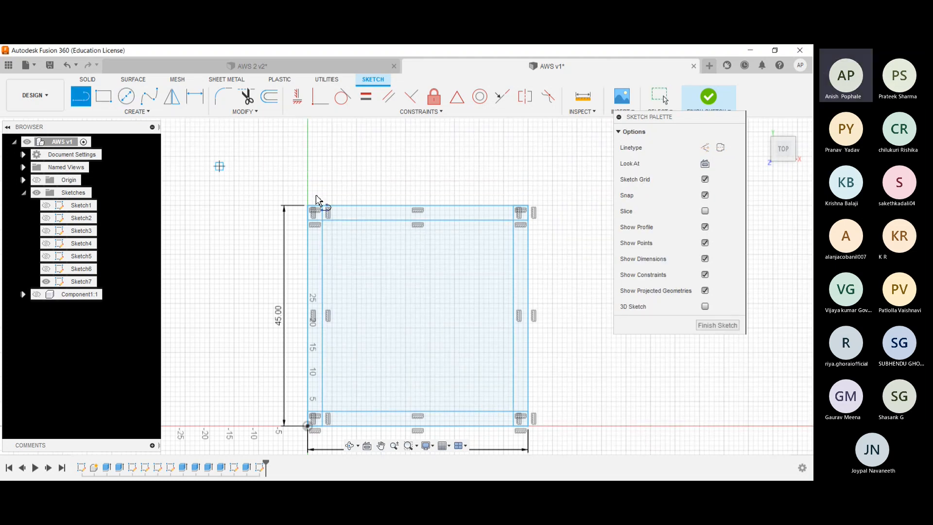
left_click(308, 207)
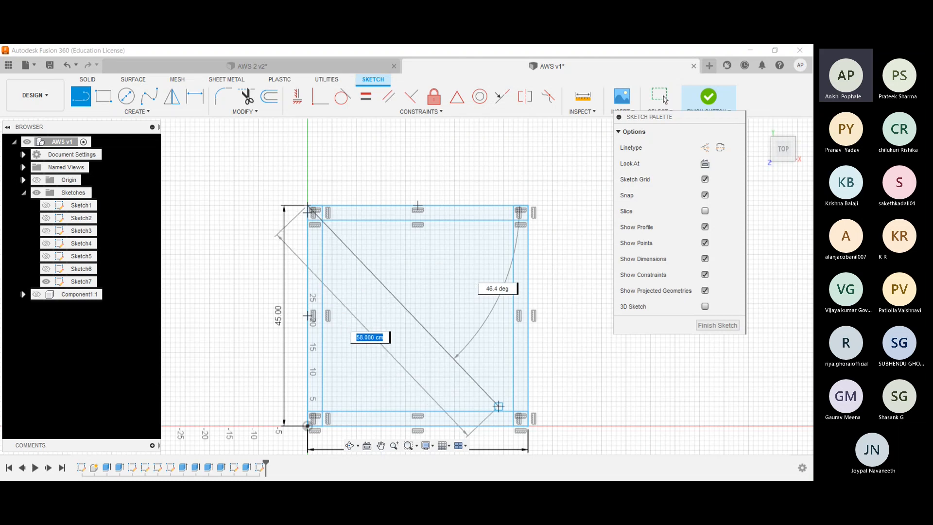
left_click(518, 418)
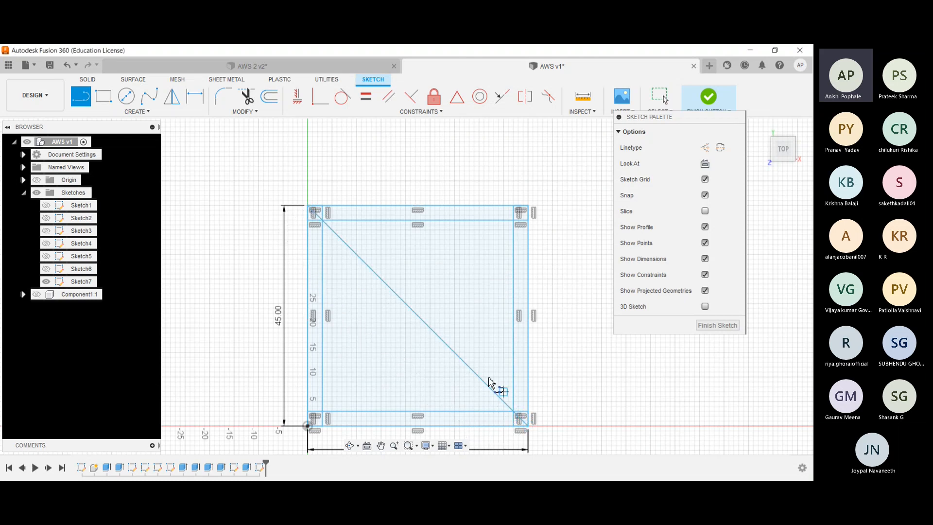
key("Escape")
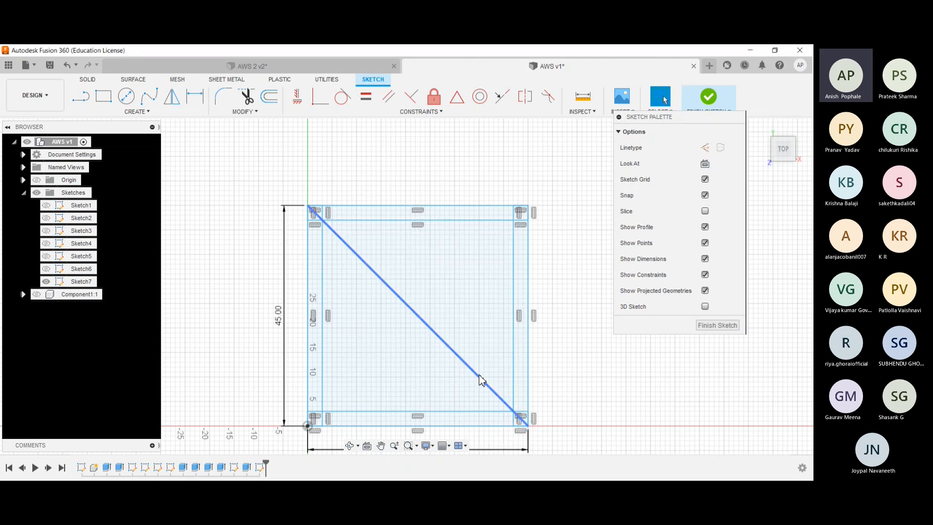
- Draw a 39 cm diameter circle centred on the midpoint of the diagonal line
left_click(125, 97)
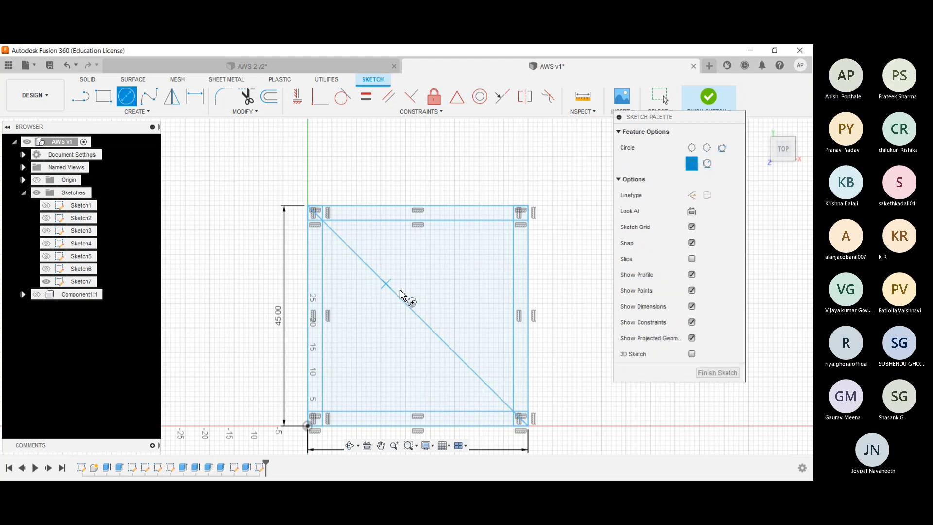
scroll(417, 322, "down", 1)
scroll(418, 322, "up", 6)
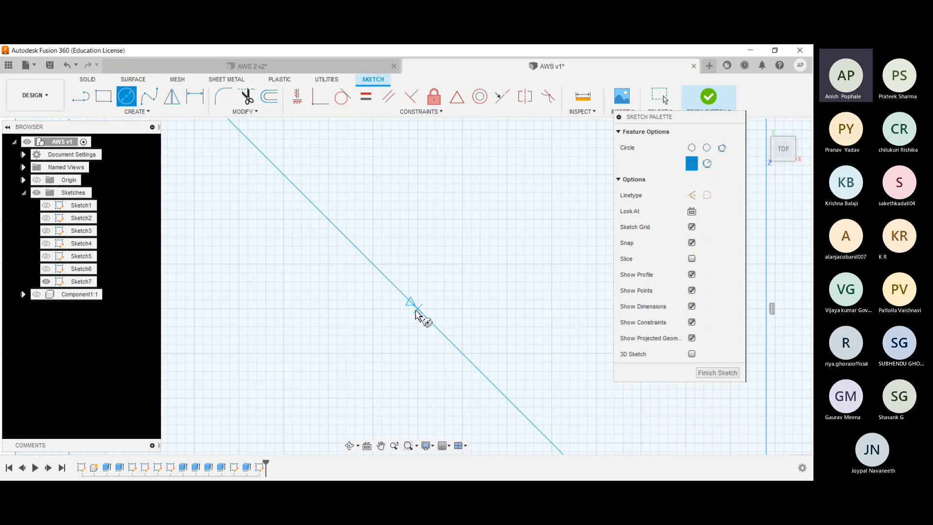
scroll(416, 314, "down", 3)
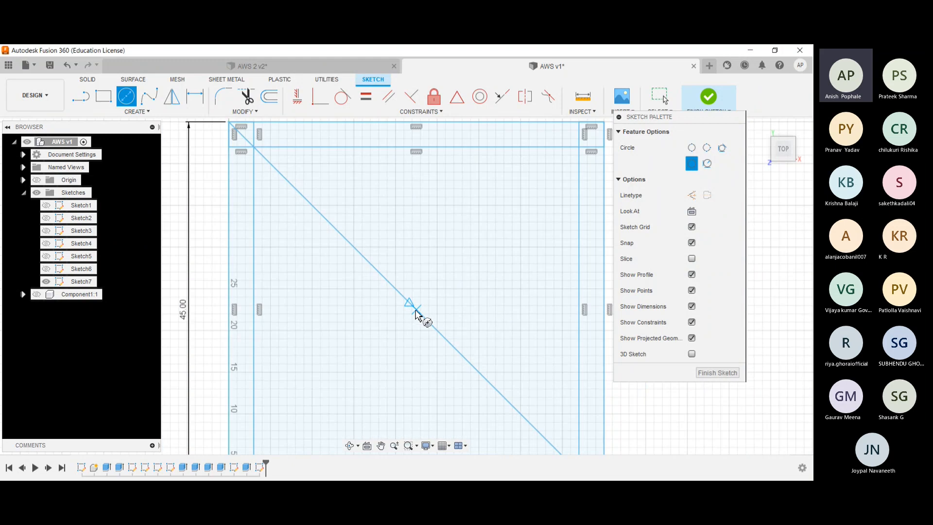
left_click(416, 309)
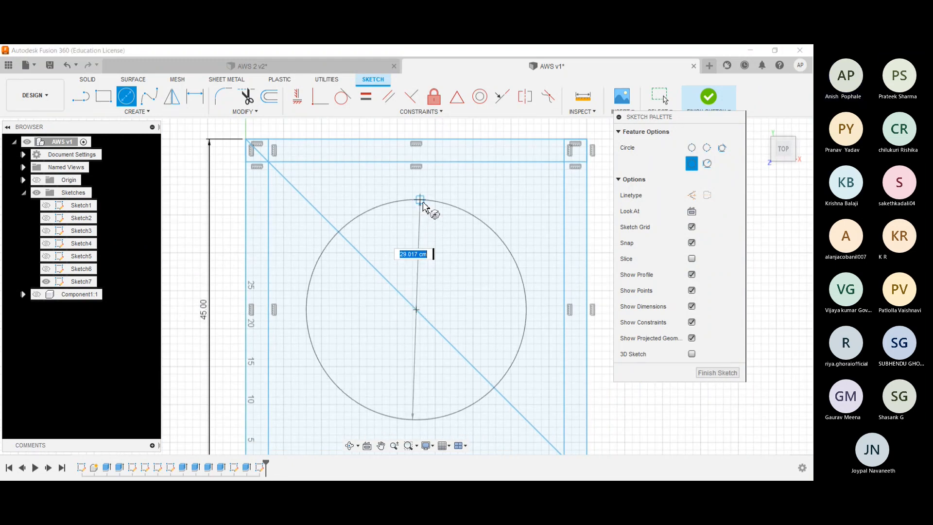
key("BackSpace")
type("39")
key("Tab")
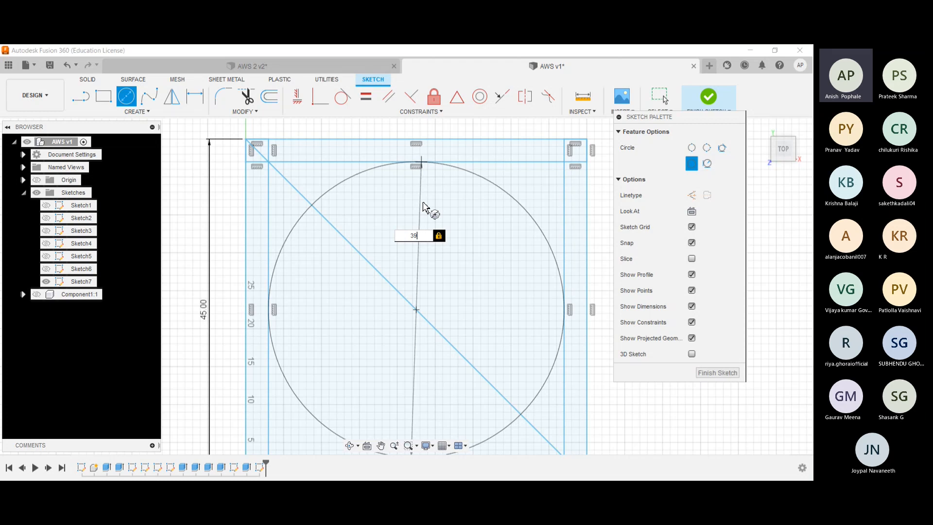
key("Return")
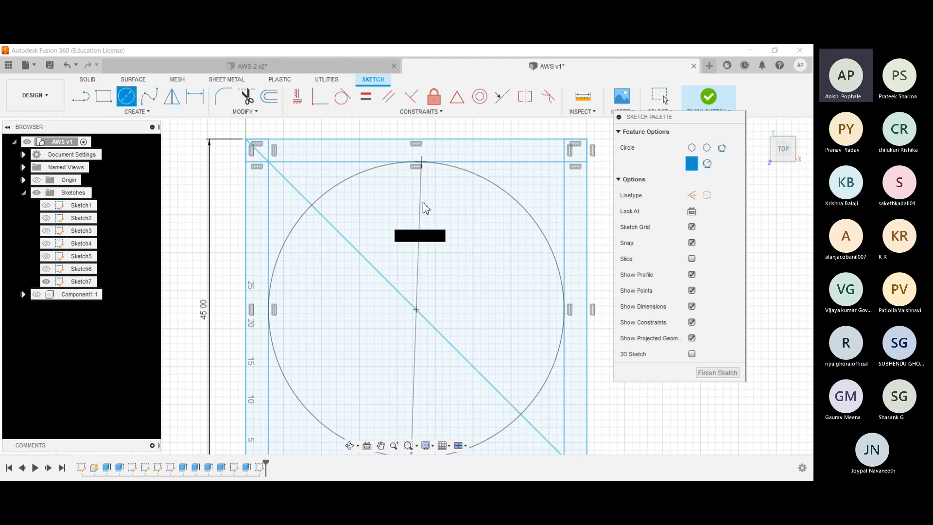
key("Escape")
scroll(422, 203, "down", 2)
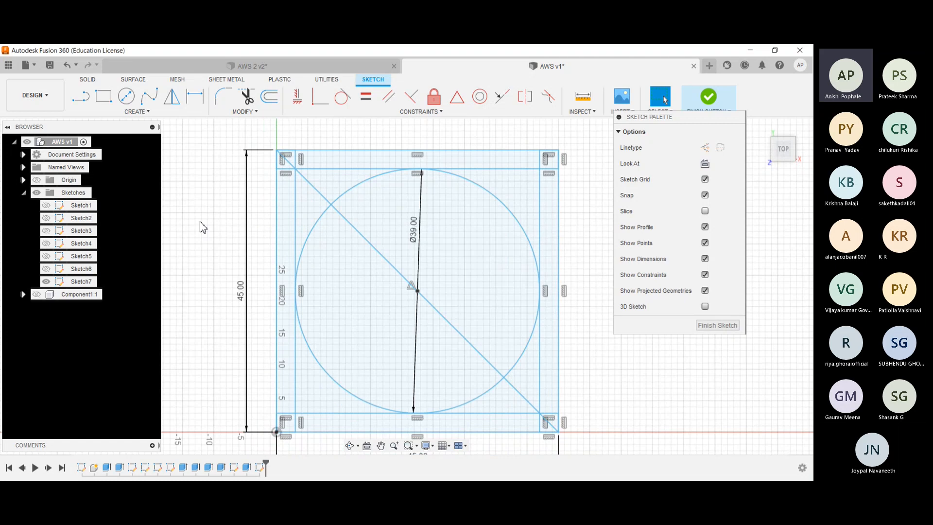
- In the AWS 2 design, show only Component2 and examine the plate's shape from above
left_click(204, 67)
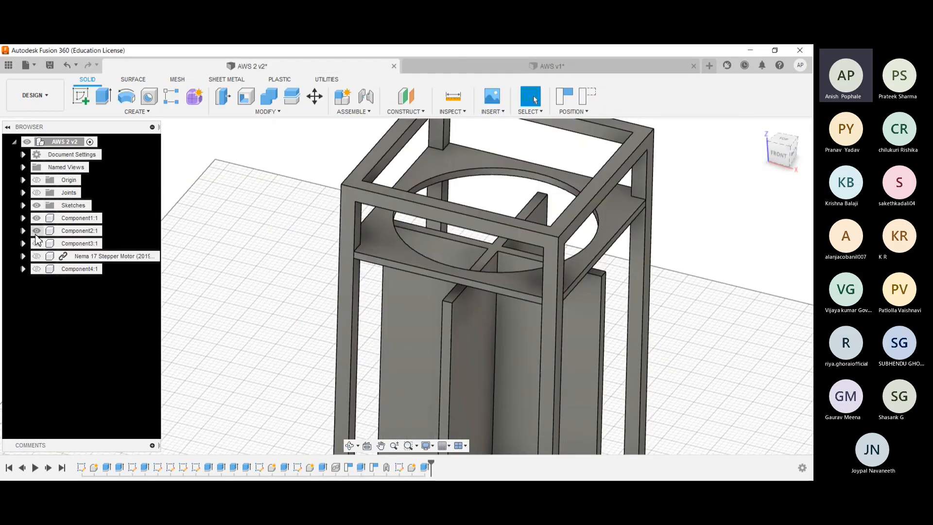
left_click(38, 218)
left_click(37, 218)
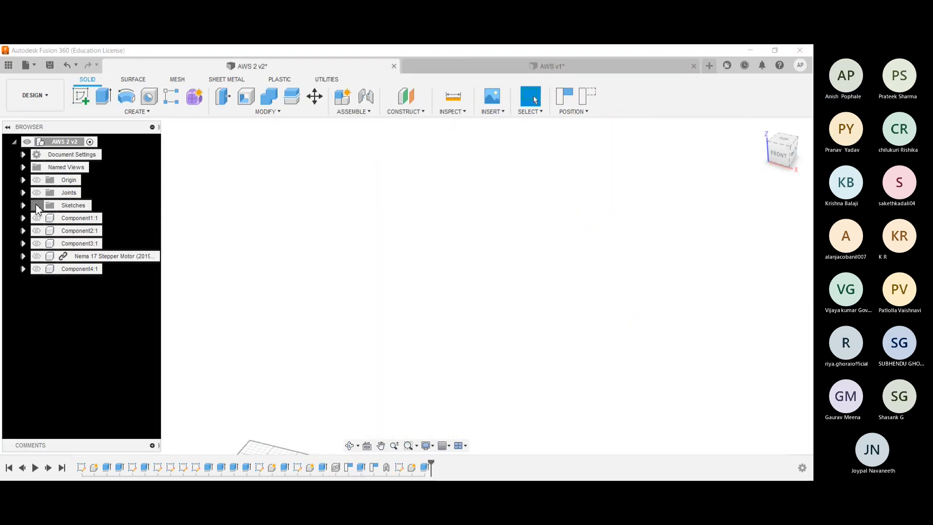
left_click(38, 220)
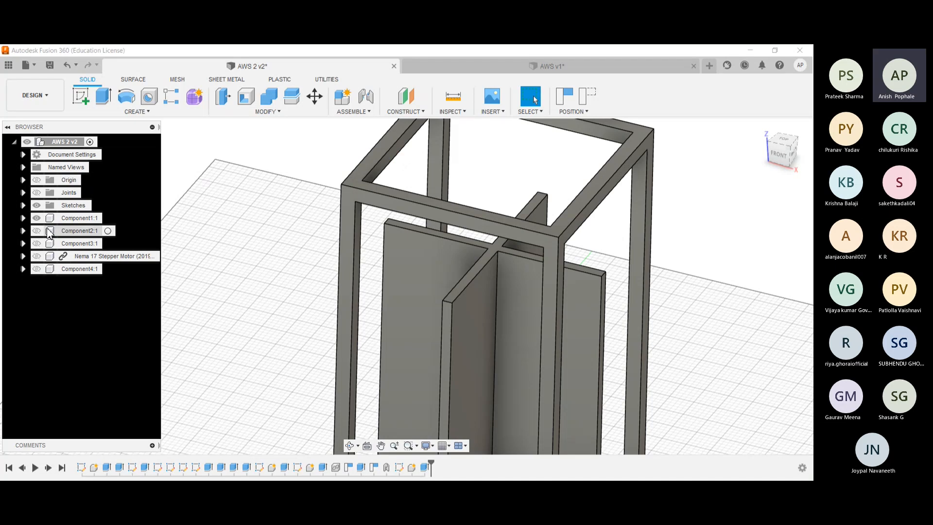
left_click(38, 231)
left_click(37, 218)
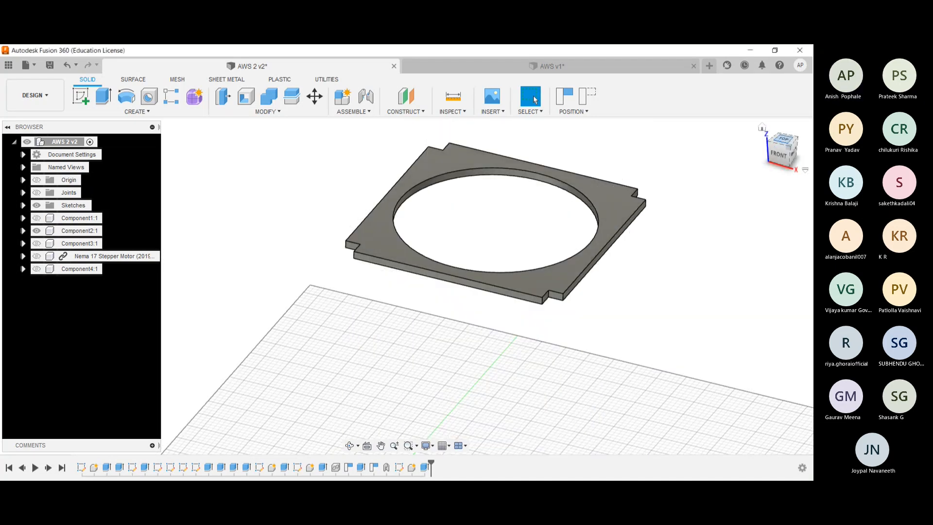
left_click(782, 141)
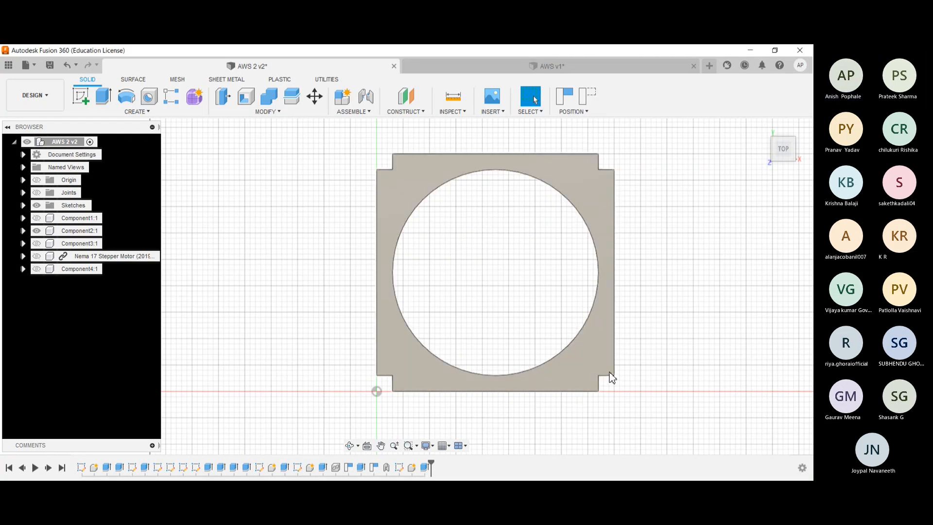
- Return to the AWS v1 sketch and trim away all segments of the diagonal line
left_click(491, 65)
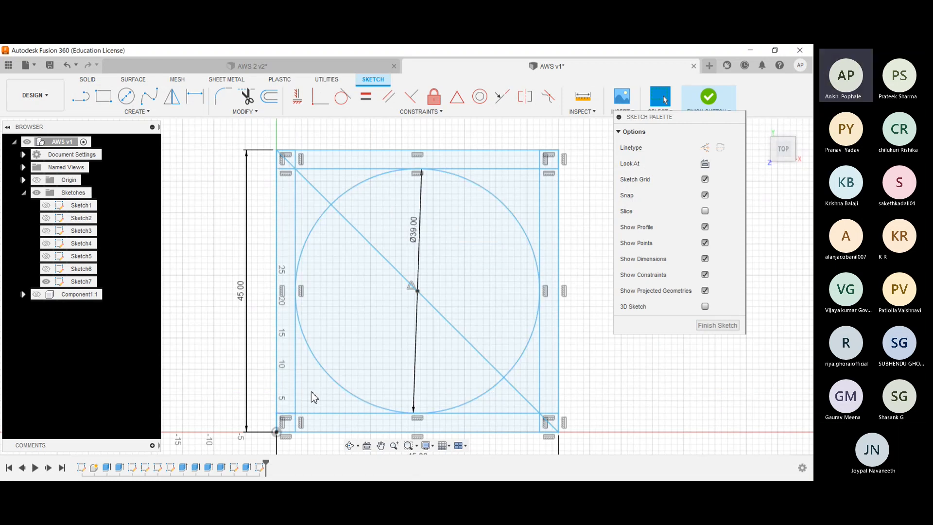
left_click(249, 103)
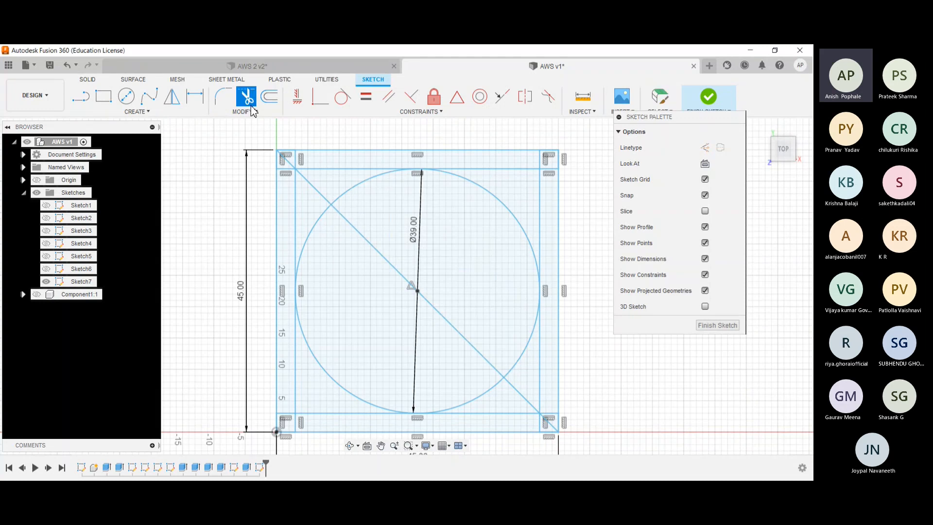
left_click(328, 203)
left_click(476, 350)
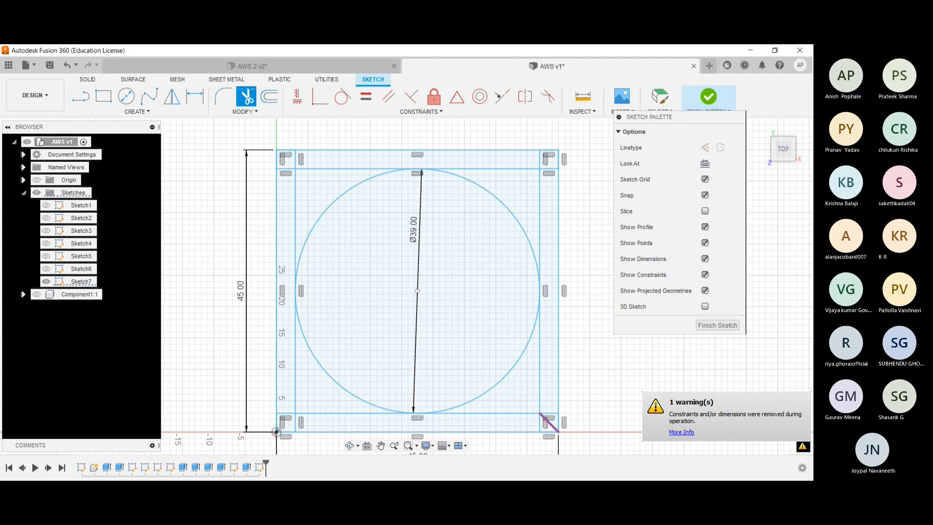
left_click(549, 422)
- Trim the four inner lines around the circle, leaving only the small squares at the plate's corners
left_click(540, 240)
left_click(540, 333)
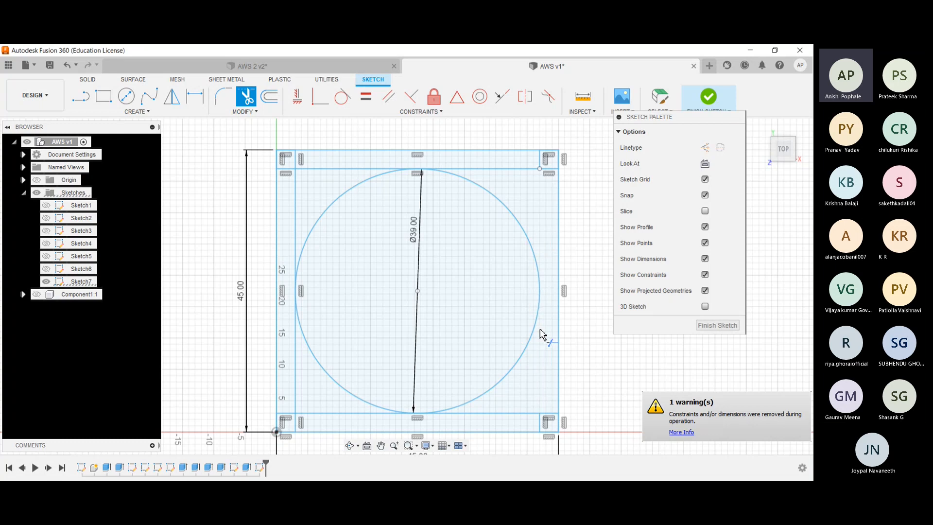
left_click(493, 169)
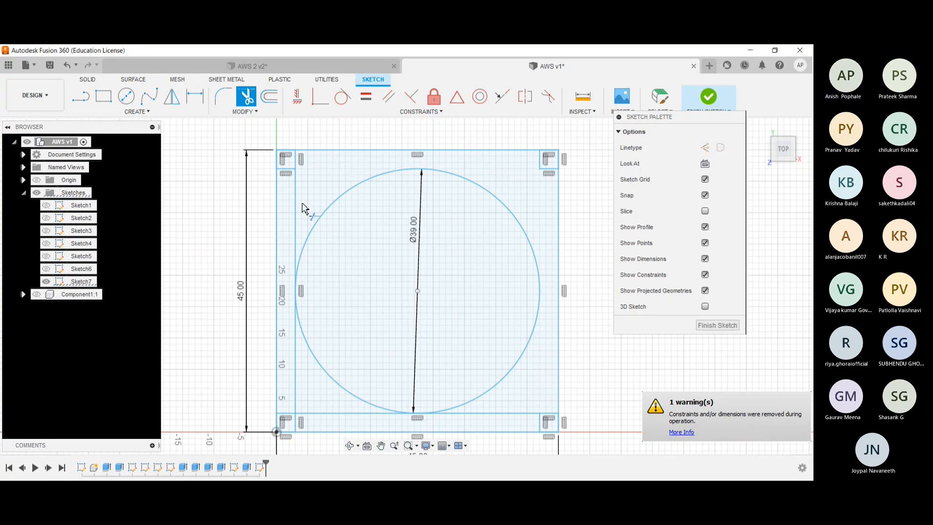
left_click(295, 214)
left_click(296, 366)
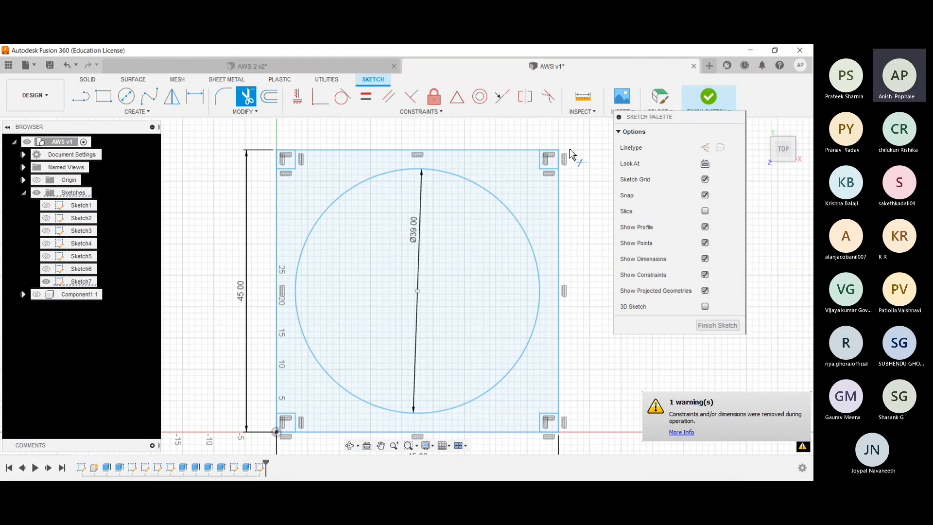
- Trim the outer edges of the four corner squares to form notches in the plate outline
left_click(551, 157)
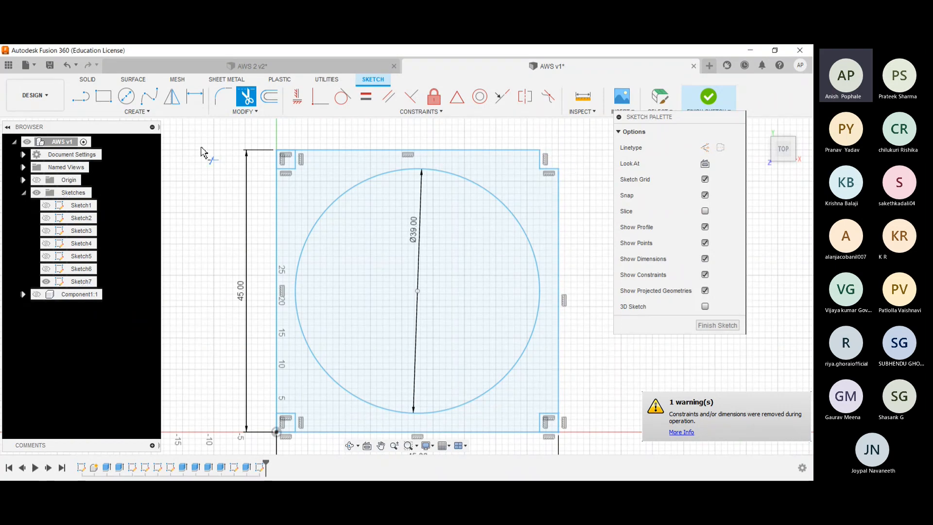
left_click(286, 151)
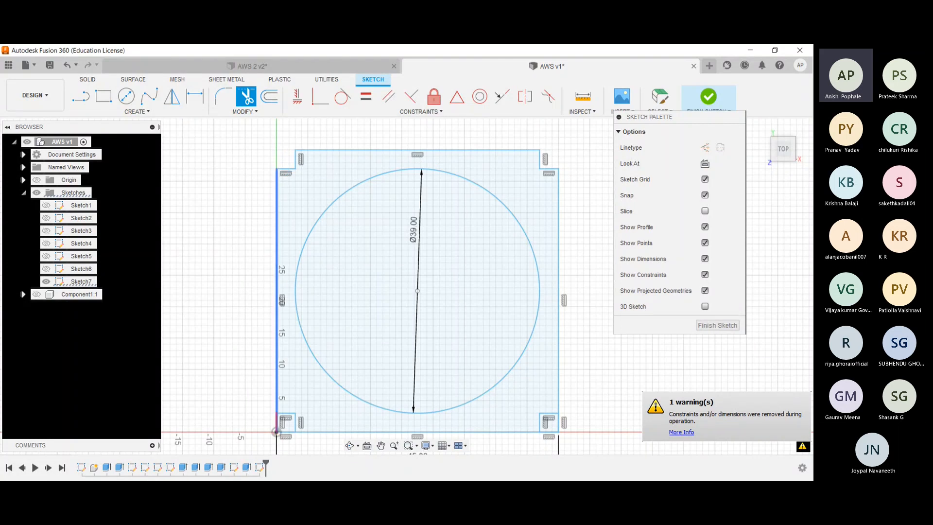
left_click(275, 431)
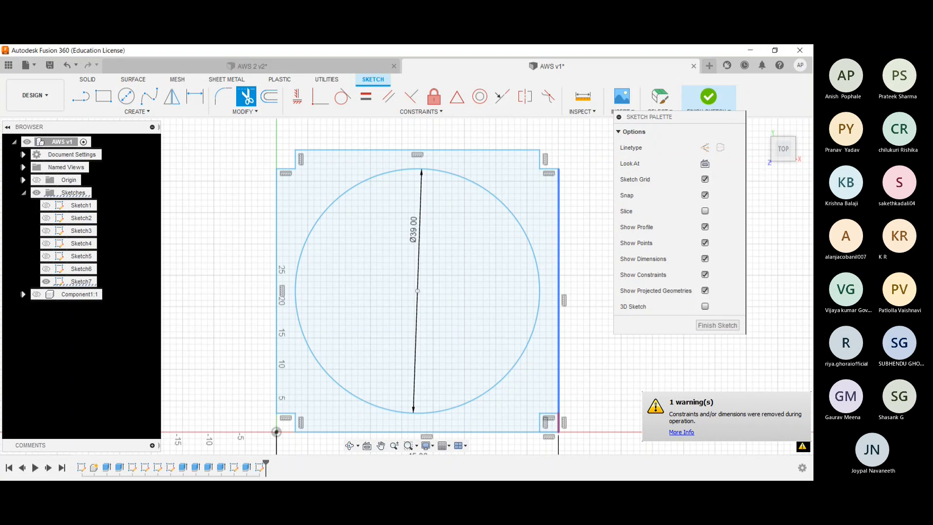
left_click(558, 422)
left_click(549, 432)
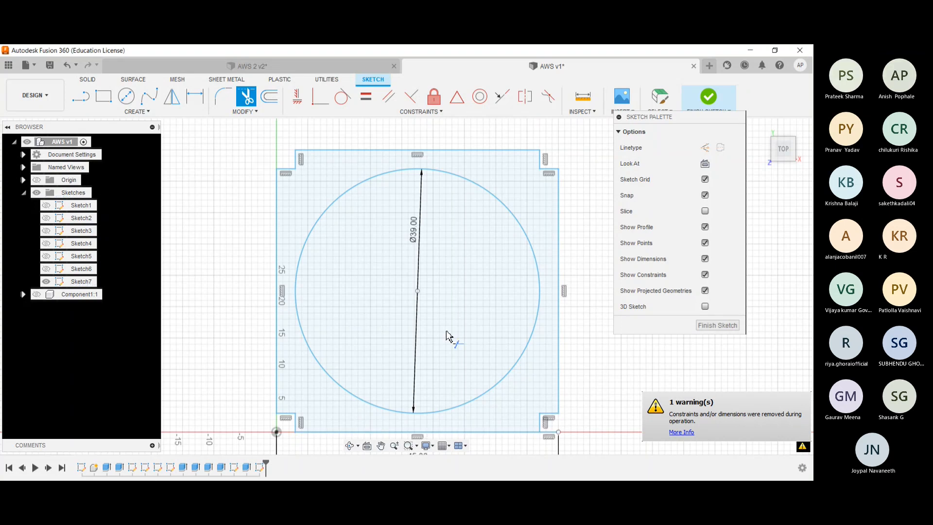
- Compare the outline with the reference plate in the AWS 2 design, and finish the AWS v1 sketch
scroll(540, 242, "down", 3)
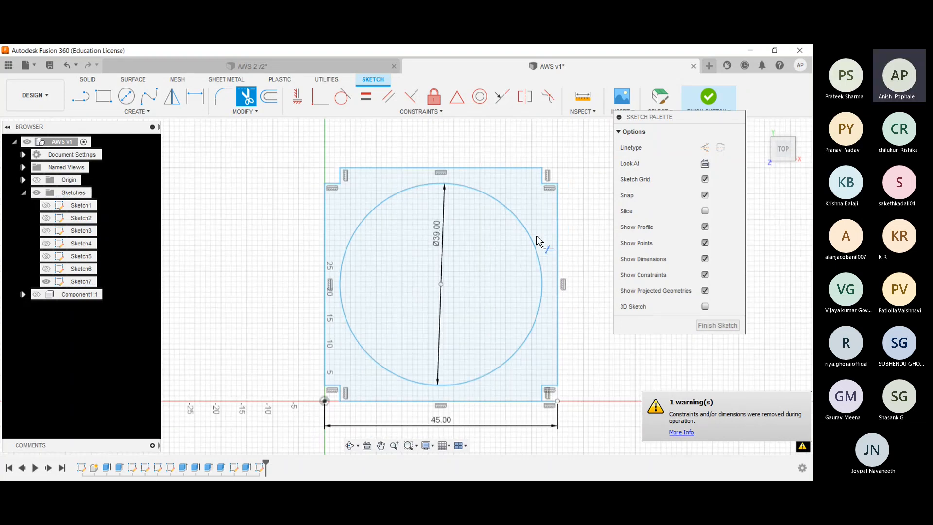
left_click(295, 69)
left_click(534, 66)
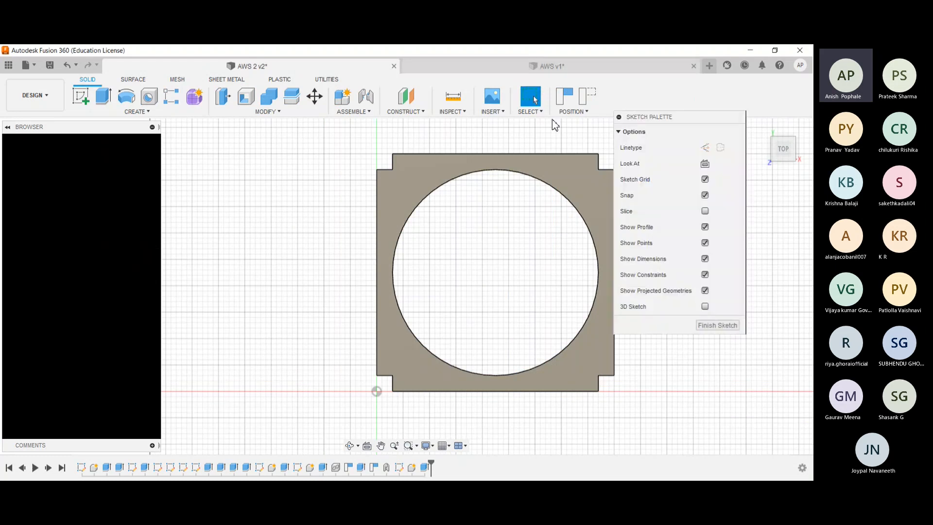
left_click(708, 98)
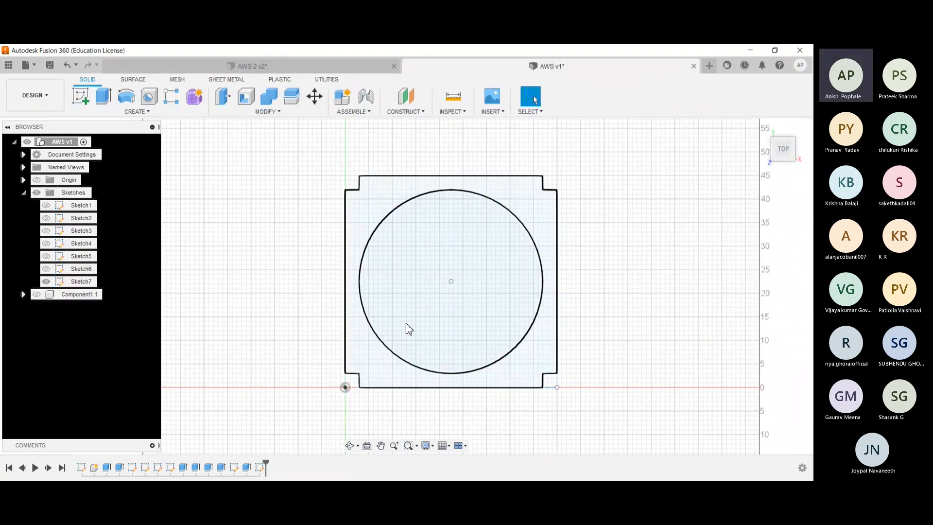
- Extrude the notched profile around the circle by 1.5 cm as a new body and expand the list of bodies
mouse_move(311, 274)
left_mouse_down()
mouse_move(314, 252)
mouse_move(350, 340)
left_mouse_up()
key("e")
left_click(362, 335)
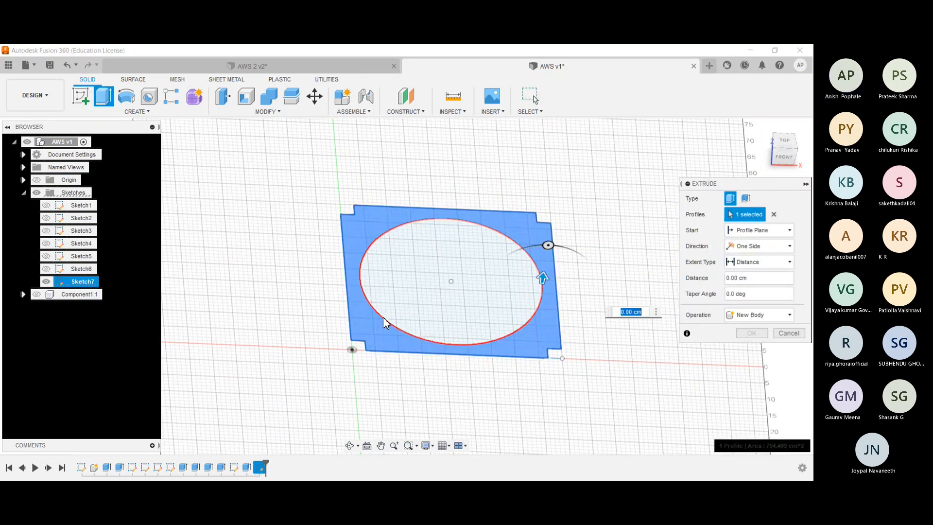
left_click_drag(544, 279, 544, 272)
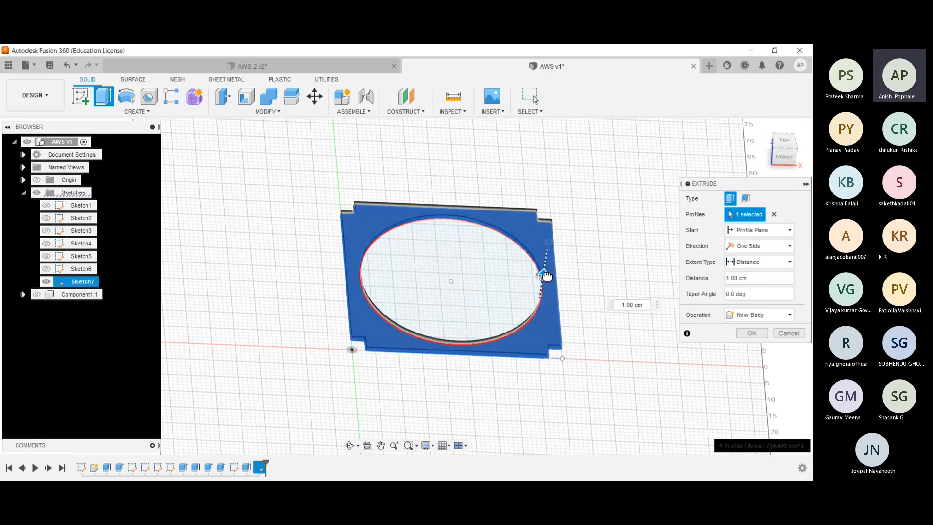
type("1")
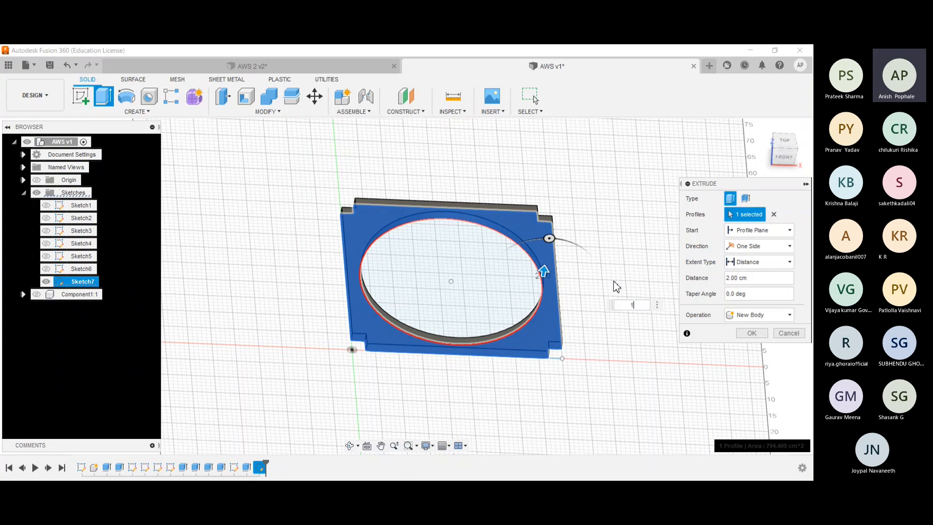
type(".5")
key("Return")
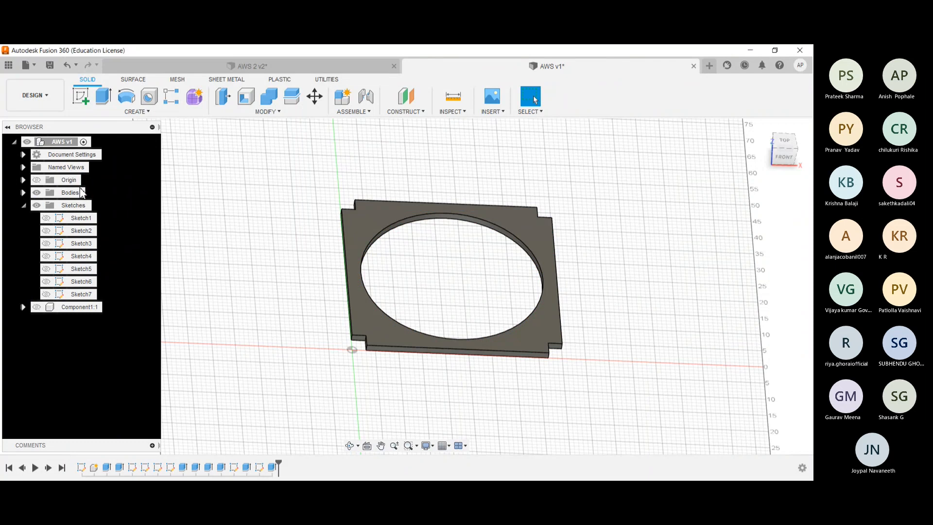
left_click(23, 192)
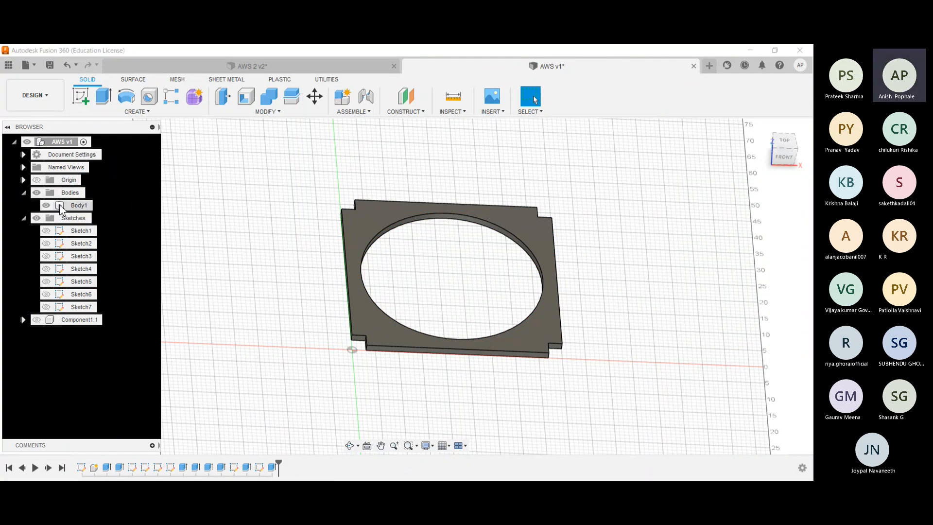
- Reopen the plate's extrusion to review its operation options, keeping New Body
left_click(68, 206)
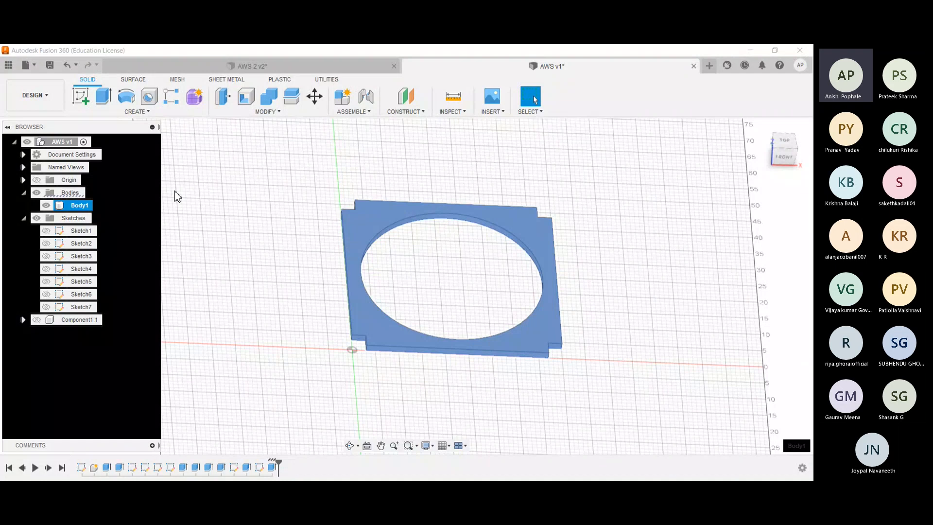
left_click(24, 194)
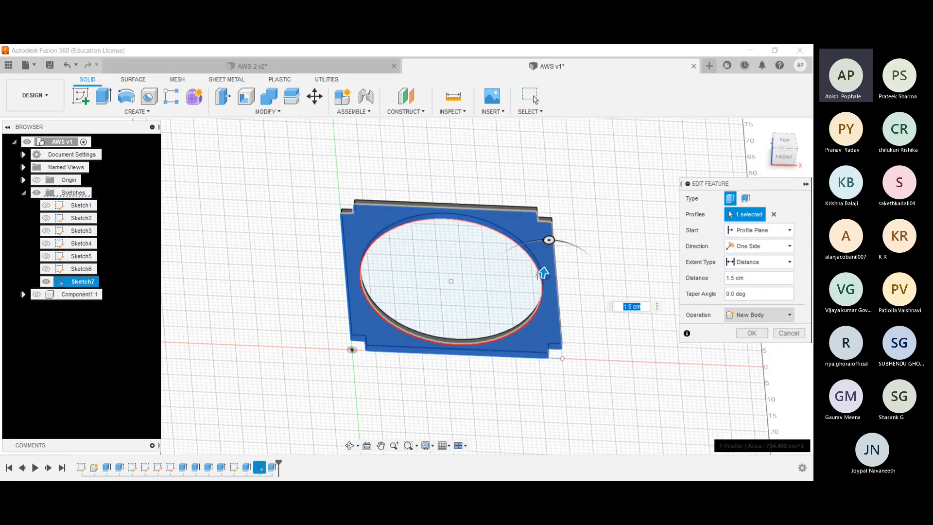
left_click(758, 315)
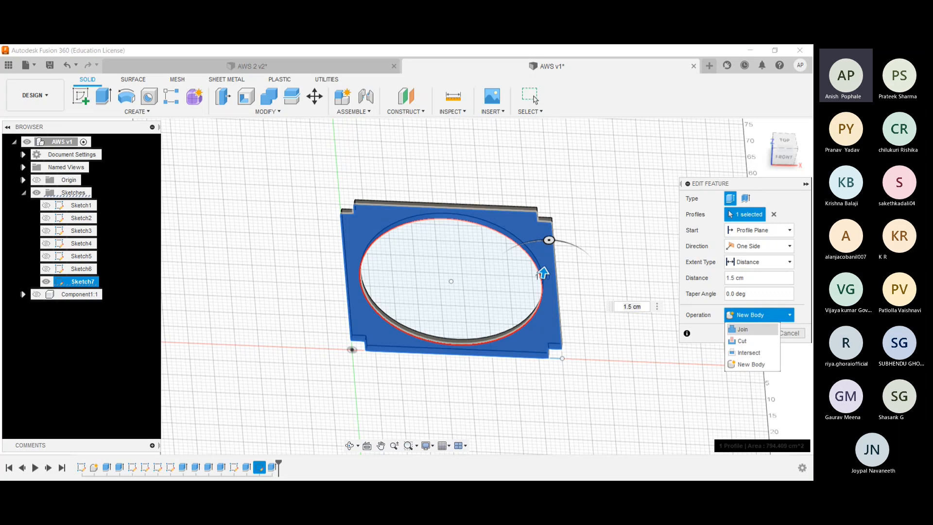
left_click(772, 314)
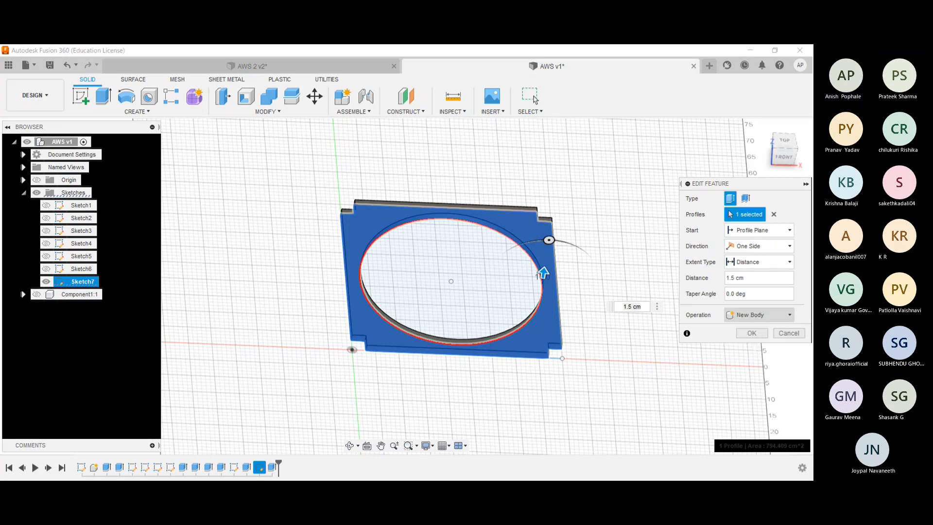
left_click(772, 315)
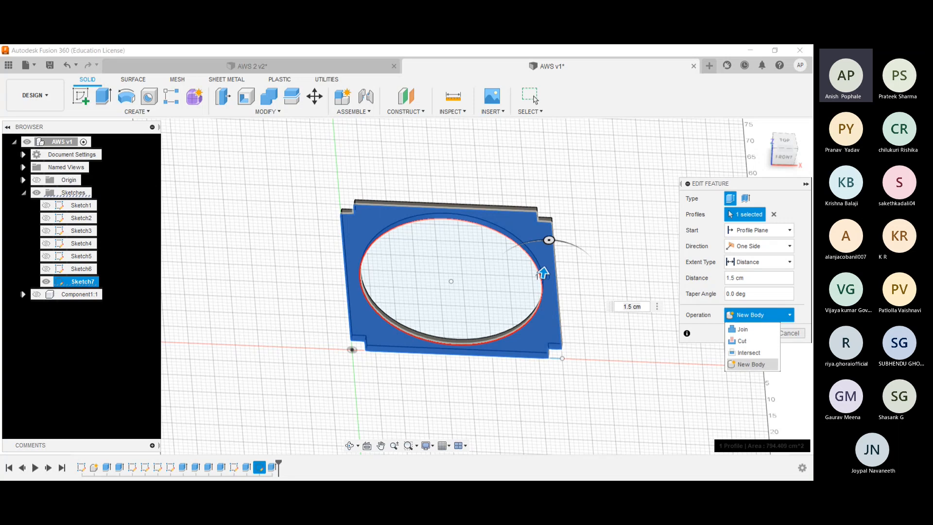
left_click(752, 364)
left_click(751, 333)
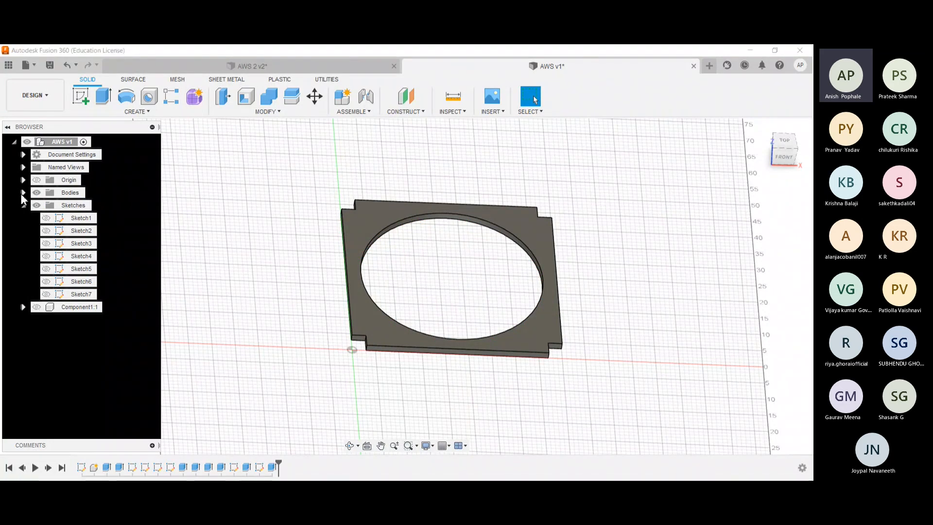
- Create a component from the notched plate body
left_click(23, 192)
left_click(73, 205)
left_click(100, 237)
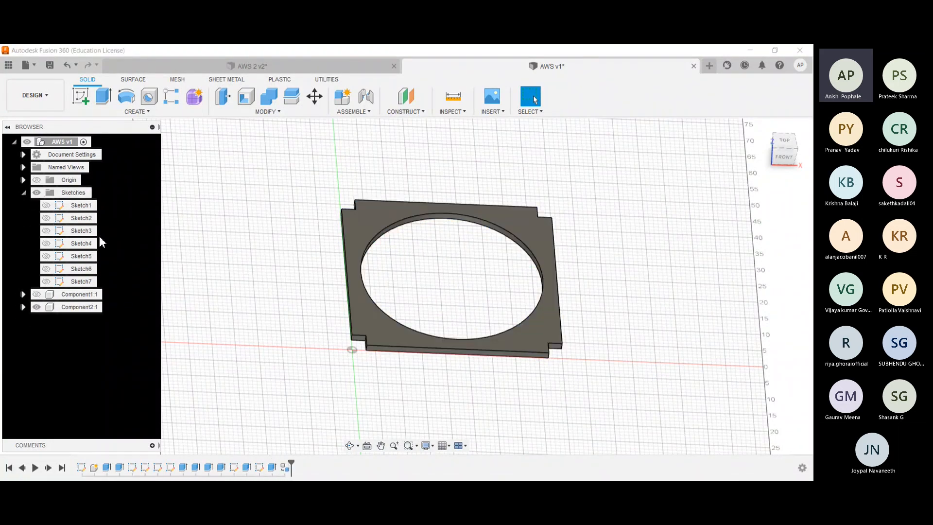
left_click(74, 307)
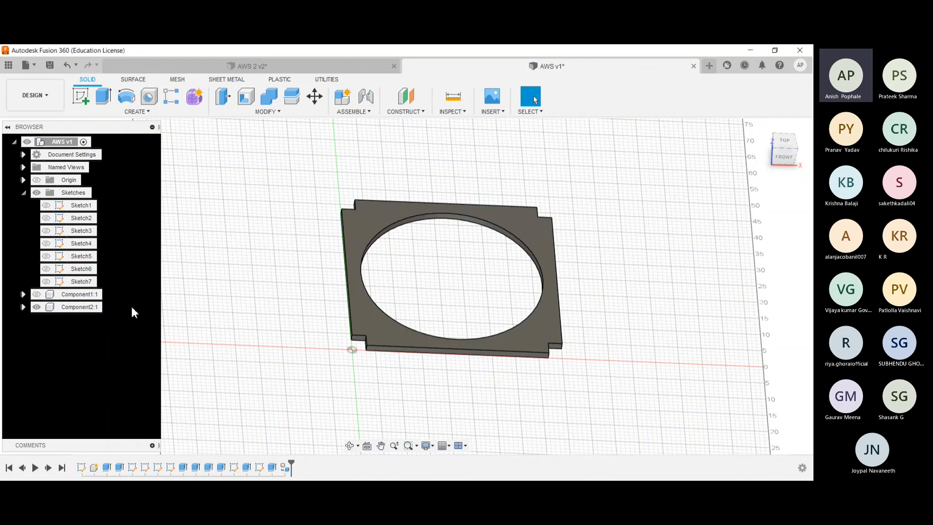
left_click(95, 320)
- In the AWS 2 design, show the three-quarter disc component instead of the plate for reference, and return to AWS v1
left_click(174, 69)
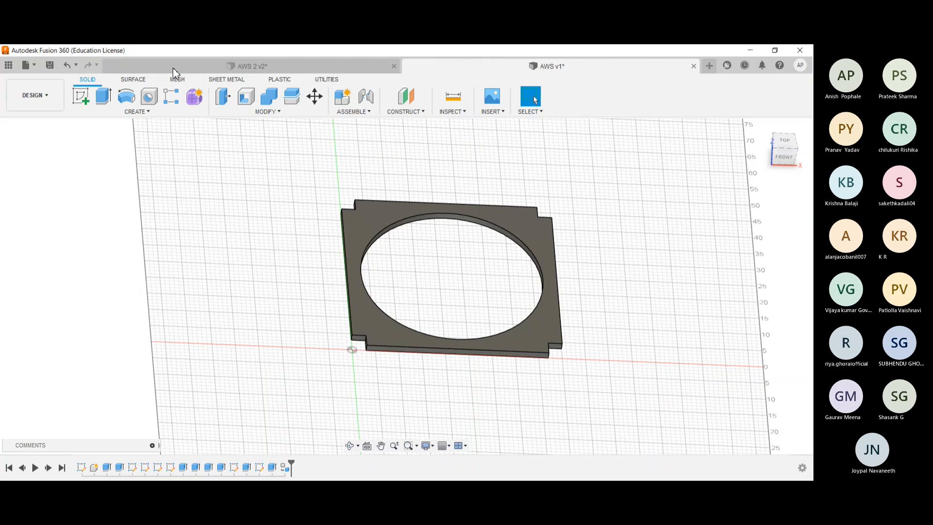
left_click(36, 242)
left_click(37, 230)
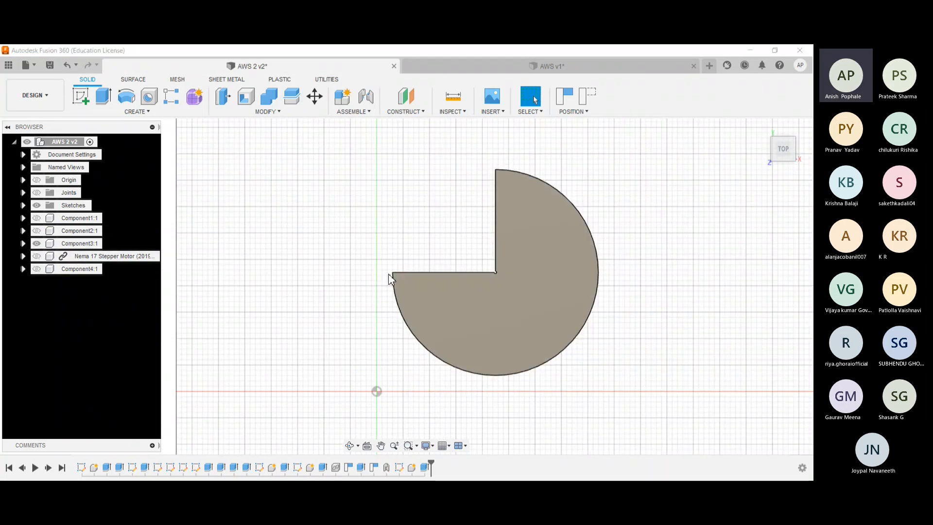
left_click(485, 66)
- Start a sketch on the plate's top face and draw a circle from the opening's centre out to its edge
left_click(783, 140)
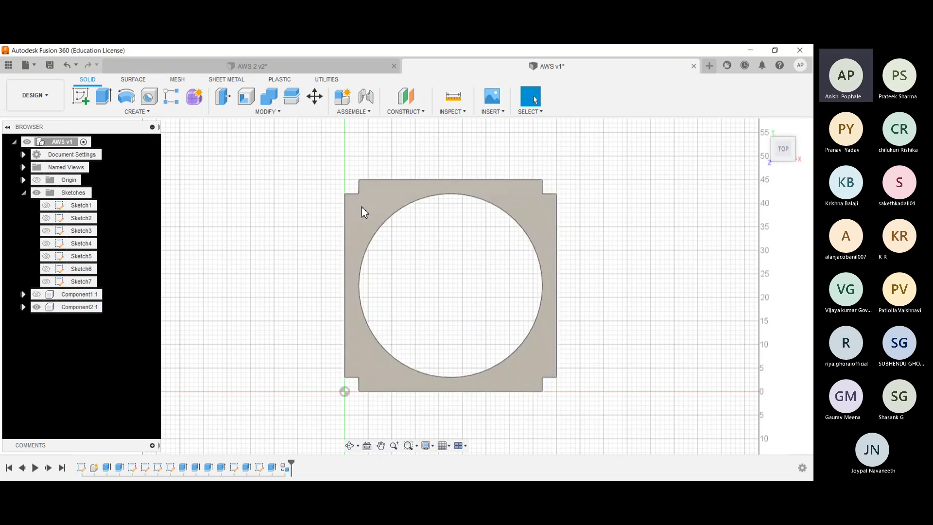
left_click(80, 96)
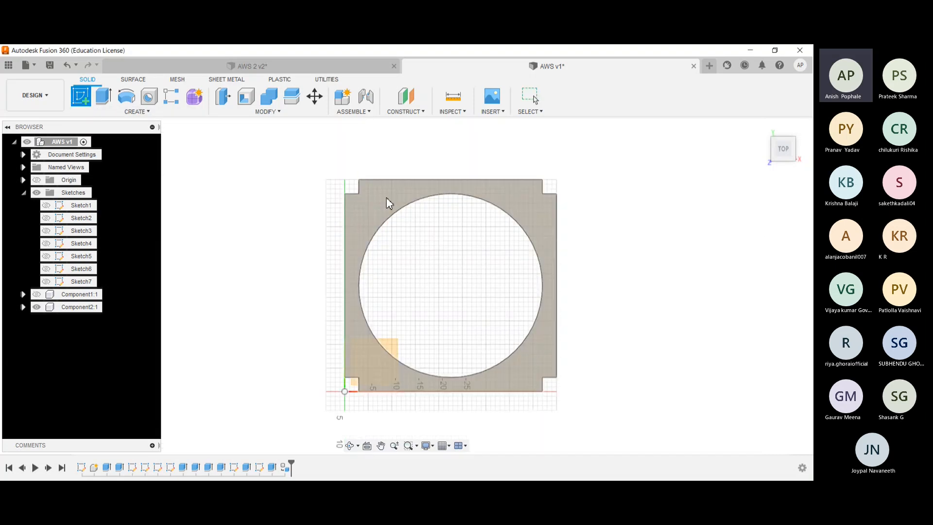
left_click(389, 202)
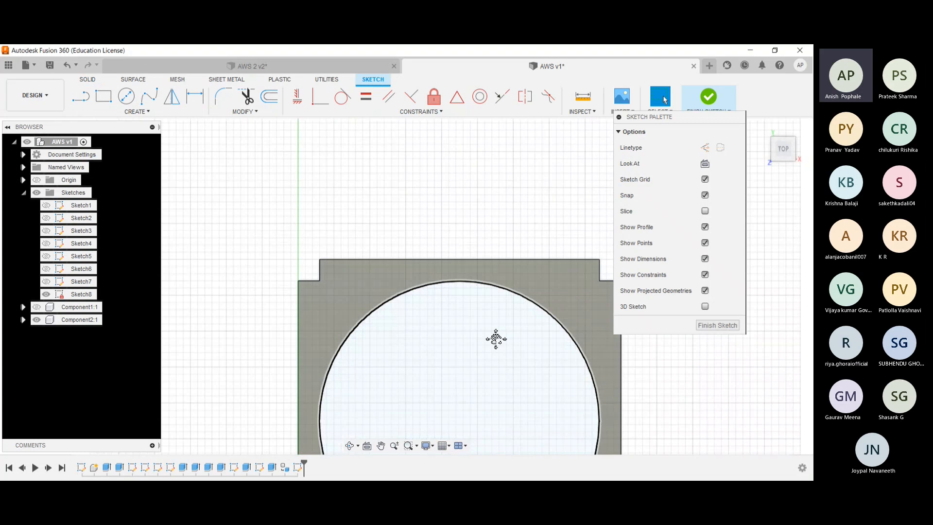
left_click(126, 95)
scroll(366, 310, "up", 2)
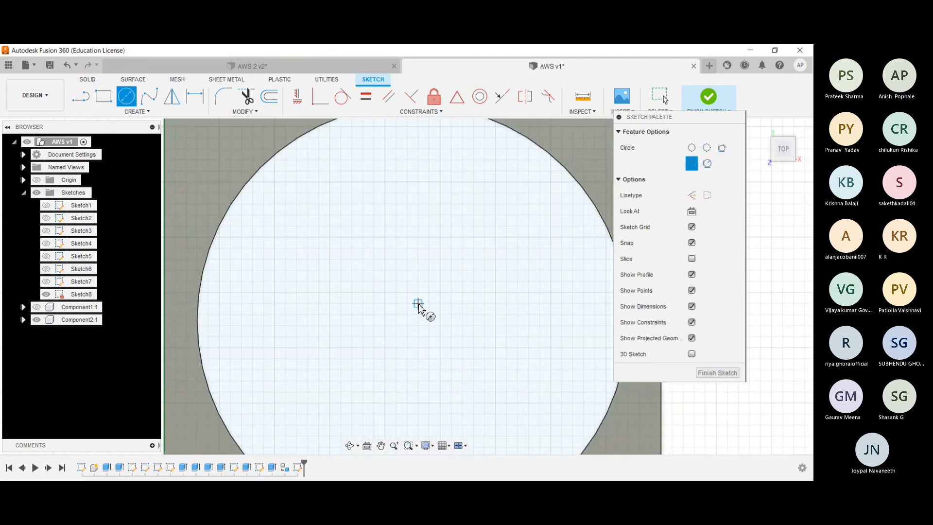
scroll(418, 305, "down", 3)
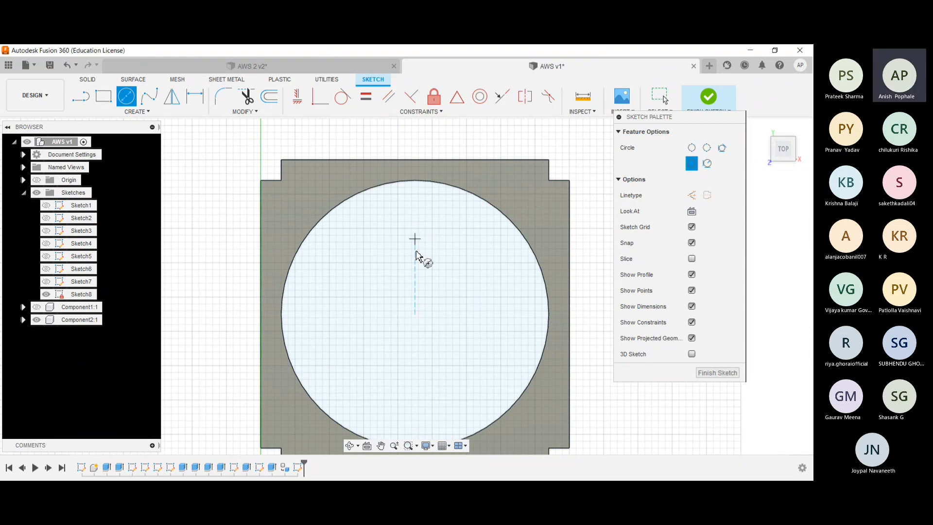
left_click(414, 315)
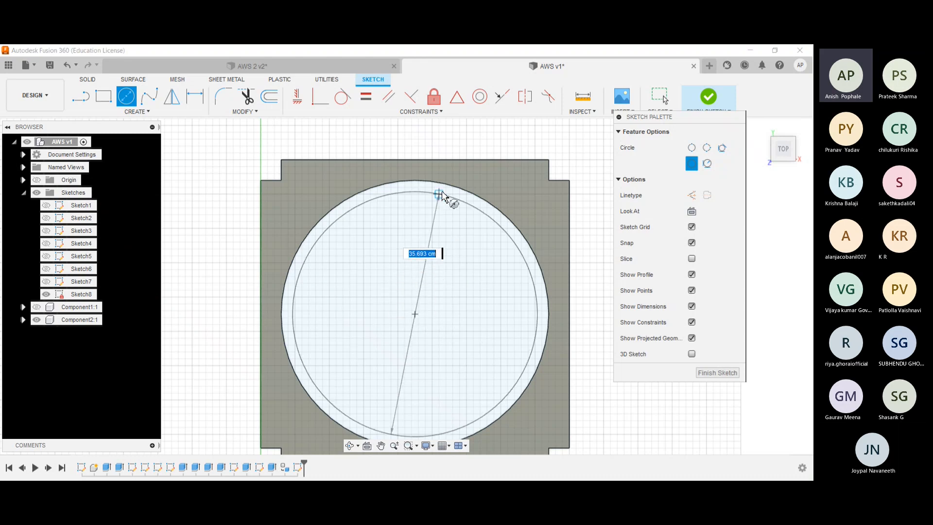
left_click(444, 189)
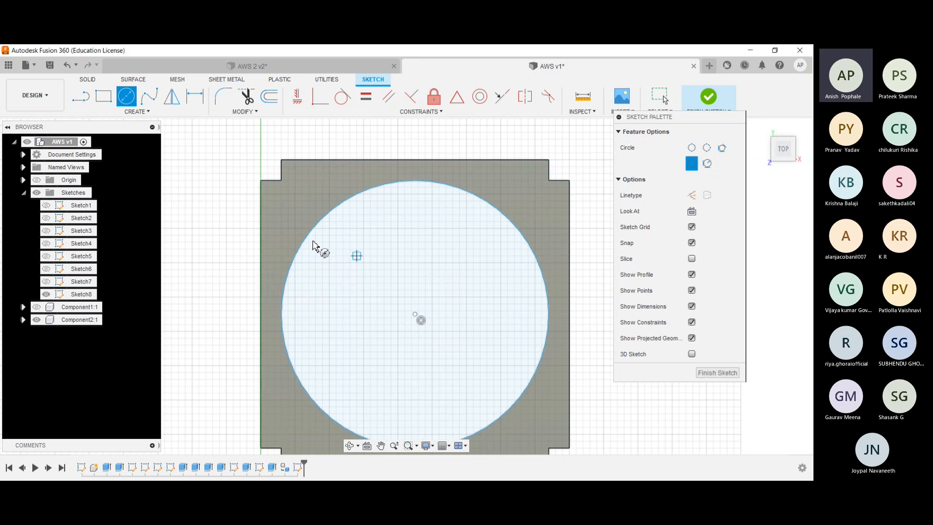
- Draw two perpendicular 19.5 cm lines from the circle's centre to its uppermost and leftmost points
key("l")
left_click(415, 315)
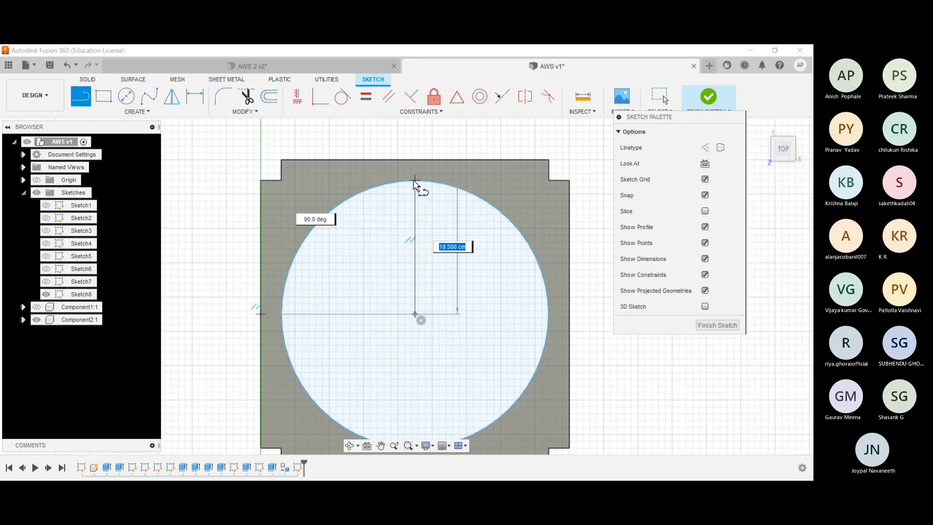
left_click(415, 182)
left_click(414, 315)
left_click(281, 314)
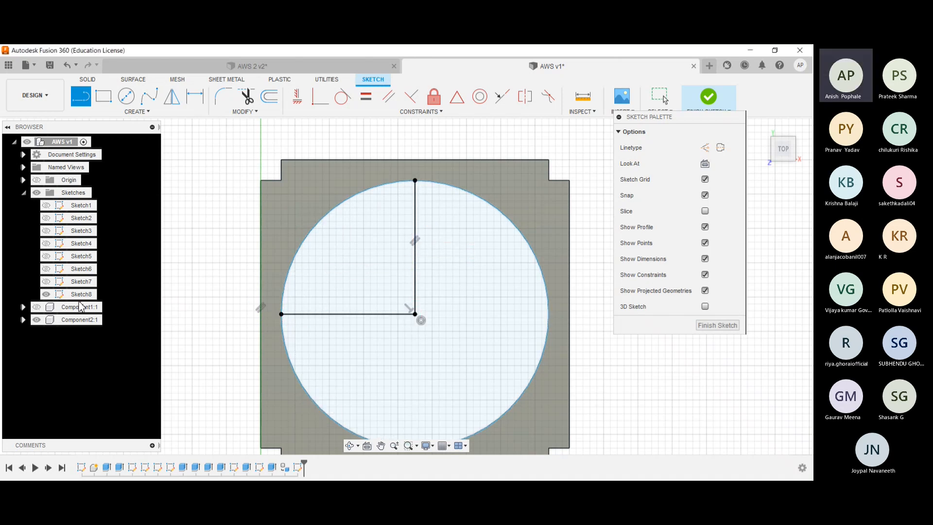
- With the plate component hidden, trim the quarter arc between the two radial lines and finish the sketch
left_click(37, 319)
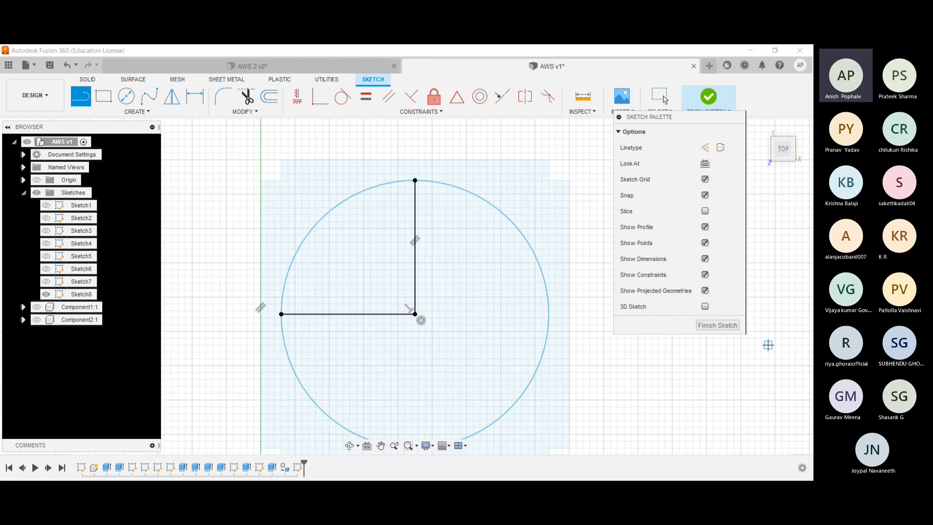
left_click(246, 96)
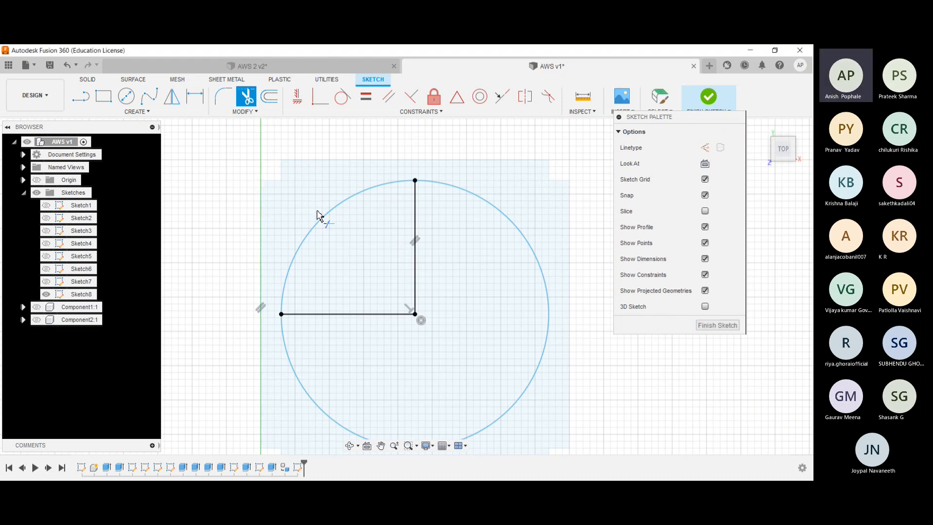
left_click(322, 223)
scroll(226, 233, "down", 2)
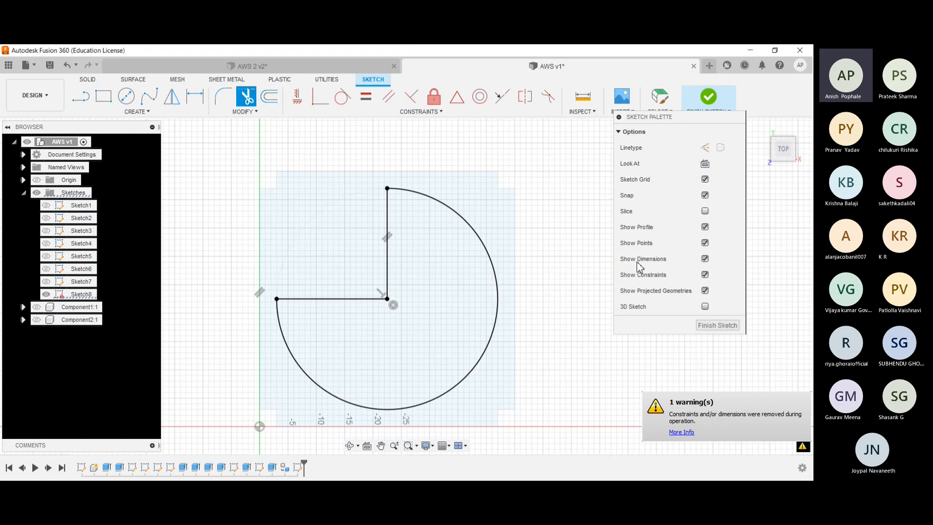
left_click(708, 96)
- Extrude the three-quarter disc profile by 1.5 cm as a new body
left_click(108, 101)
left_click(415, 354)
middle_click_drag(271, 261, 285, 216, "shift")
left_click(392, 295)
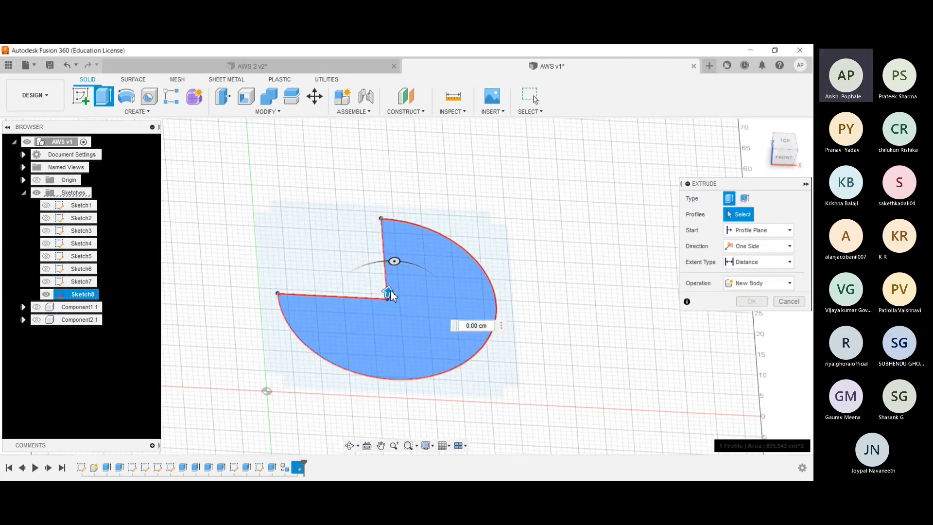
left_click(360, 311)
left_click_drag(391, 292, 392, 288)
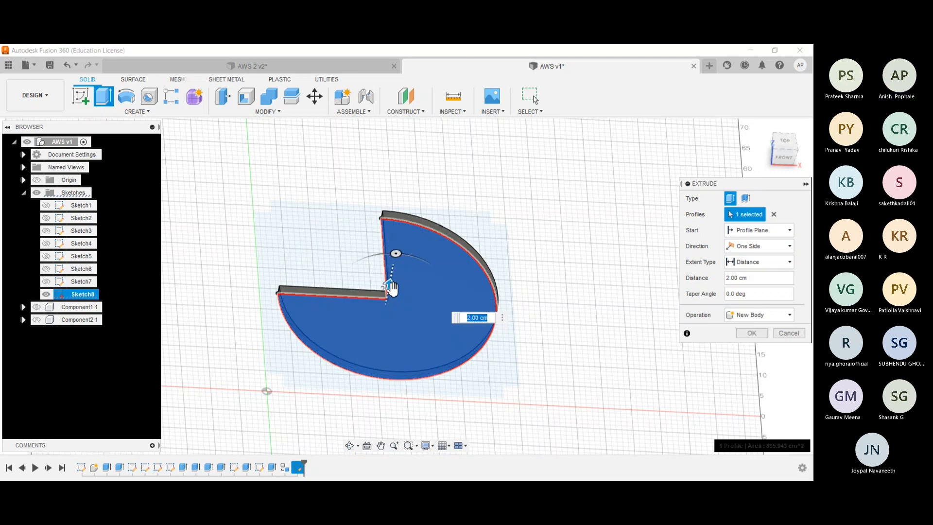
type("1.5")
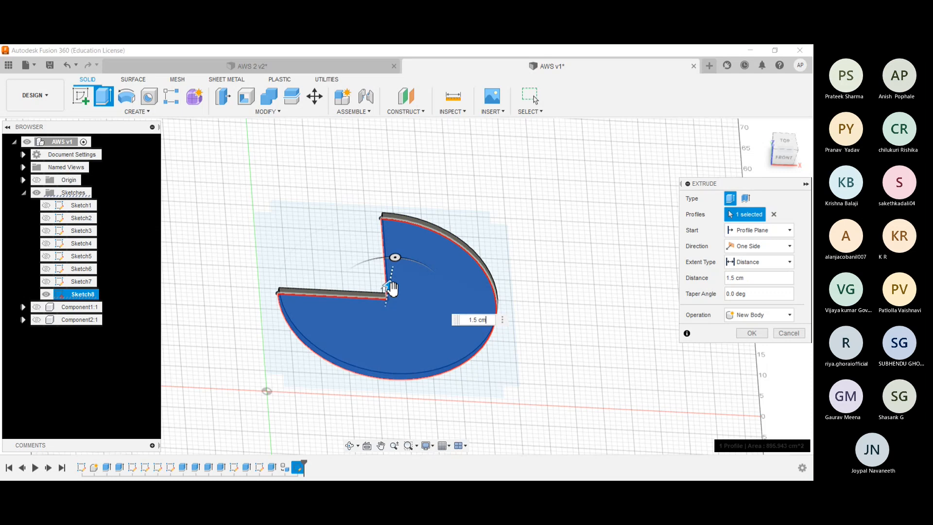
key("Return")
- Create a component from the three-quarter disc body
scroll(298, 206, "up", 2)
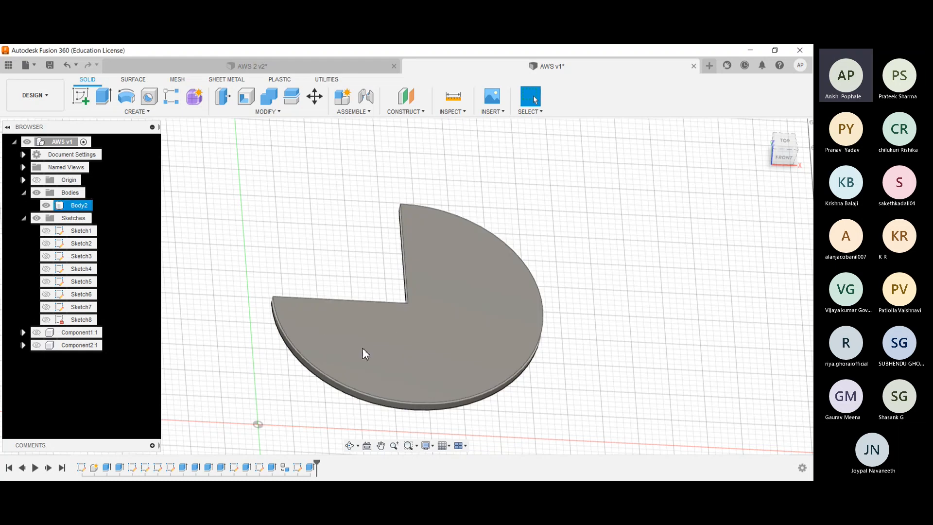
left_click(372, 337)
left_click(346, 276)
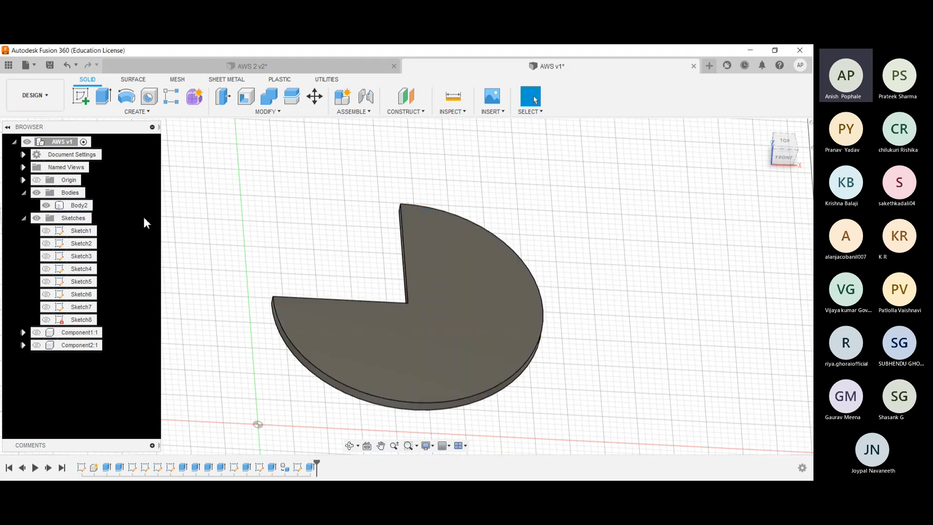
left_click(77, 206)
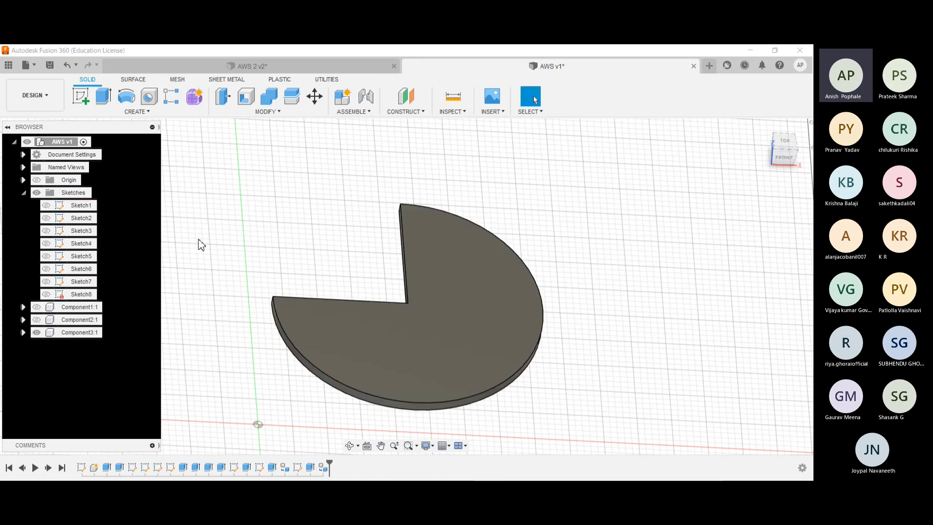
- Hide the disc component and show the frame and notched plate components
left_click(38, 332)
left_click(37, 308)
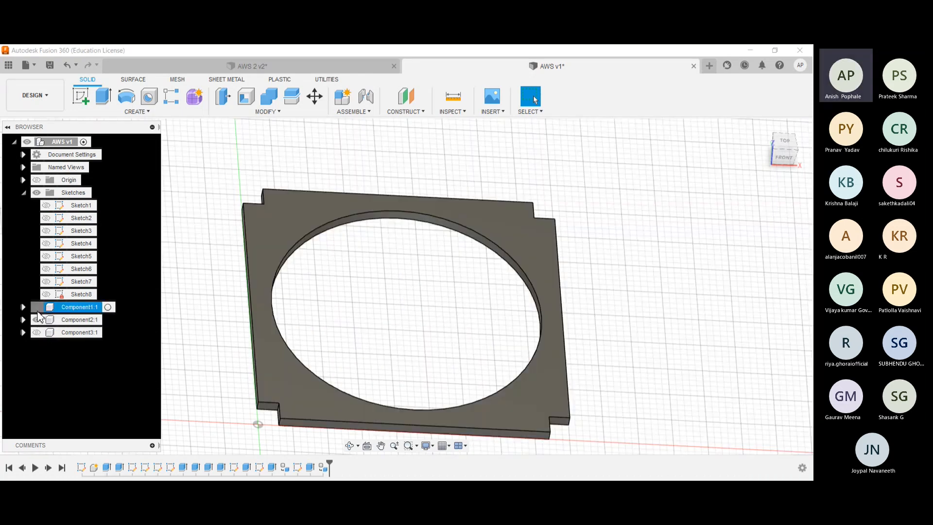
left_click(37, 319)
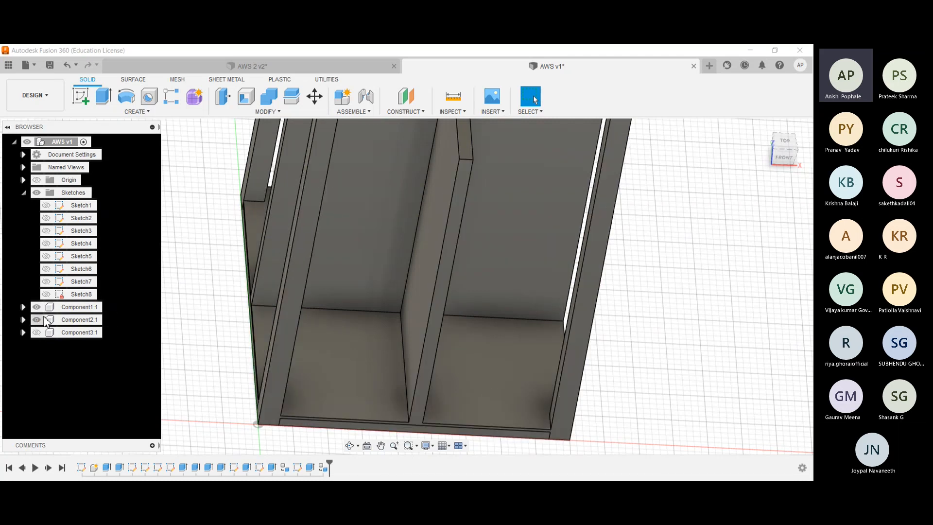
- Move the notched plate component 65 cm up along Z inside the frame
scroll(196, 303, "down", 2)
middle_click_drag(180, 204, 168, 284)
left_click(90, 321)
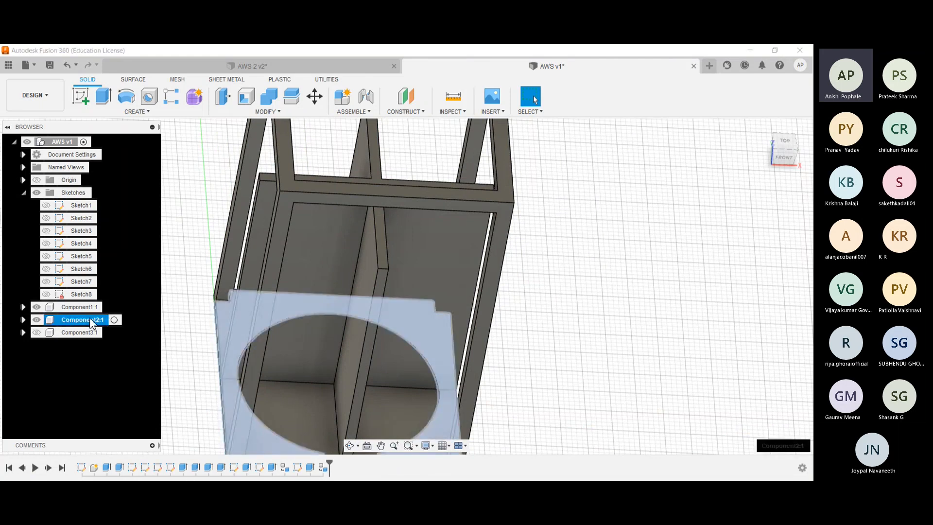
key("m")
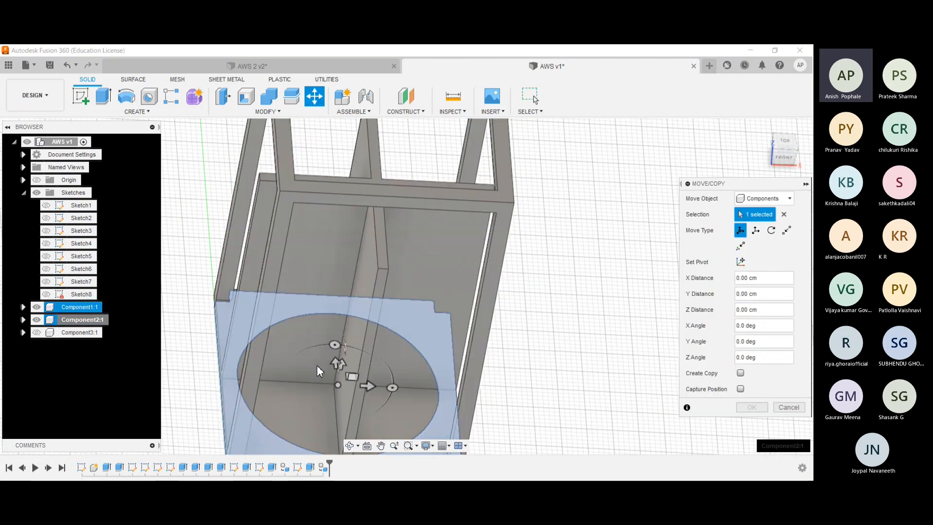
scroll(342, 378, "up", 3)
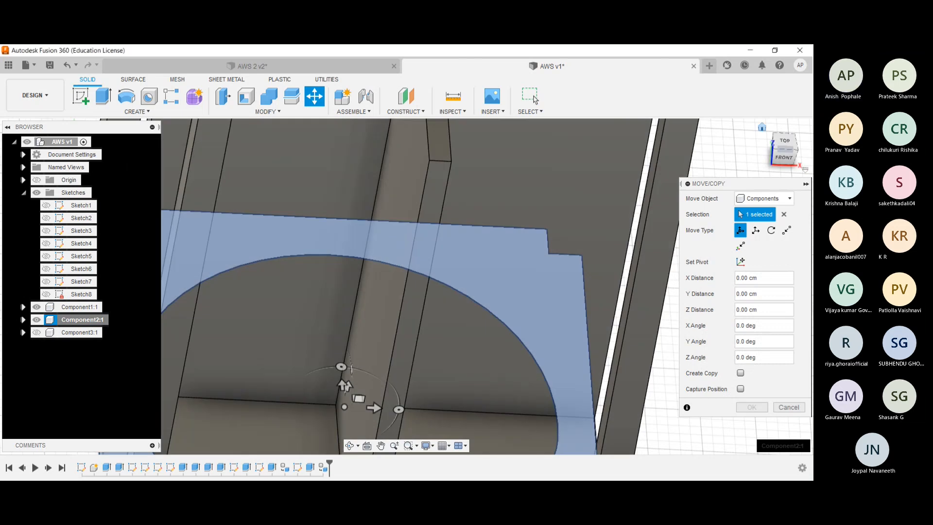
scroll(343, 381, "down", 3)
middle_click_drag(343, 381, 625, 205, "shift")
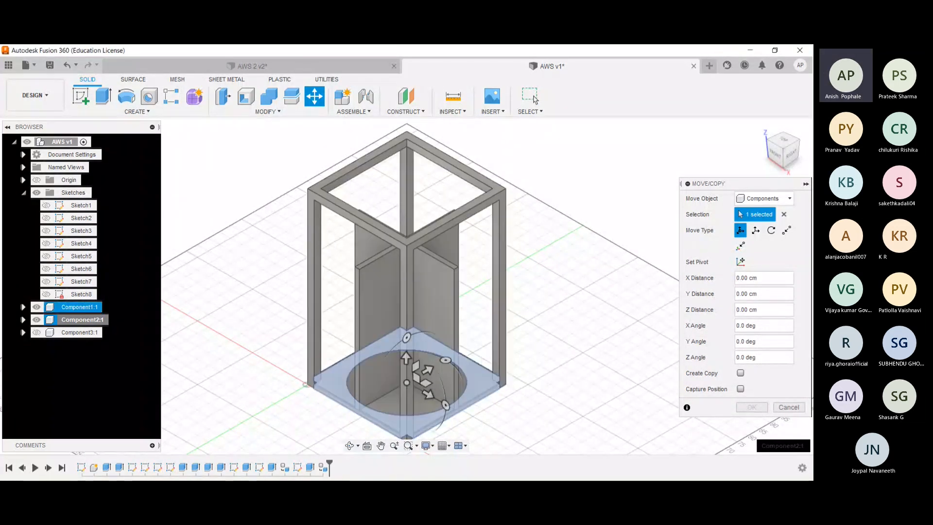
left_click_drag(406, 358, 407, 171)
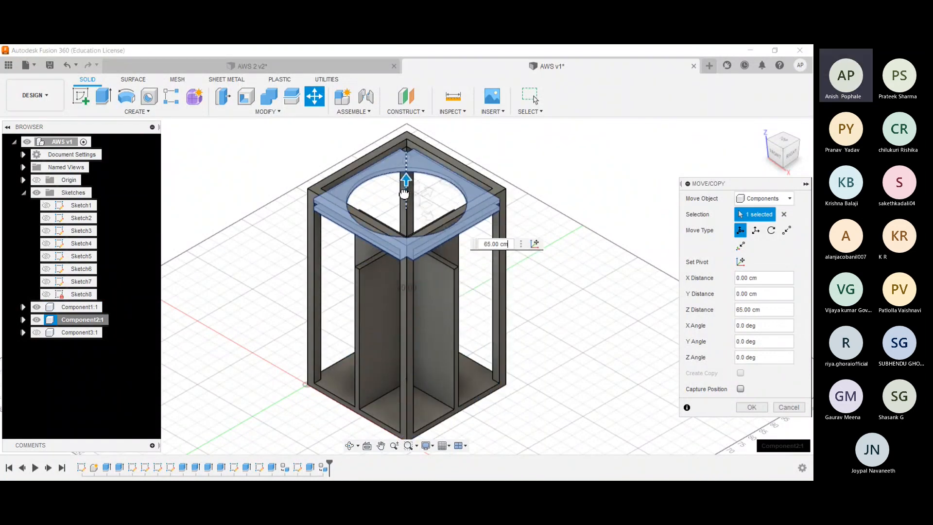
left_click(508, 244)
left_click_drag(728, 184, 701, 129)
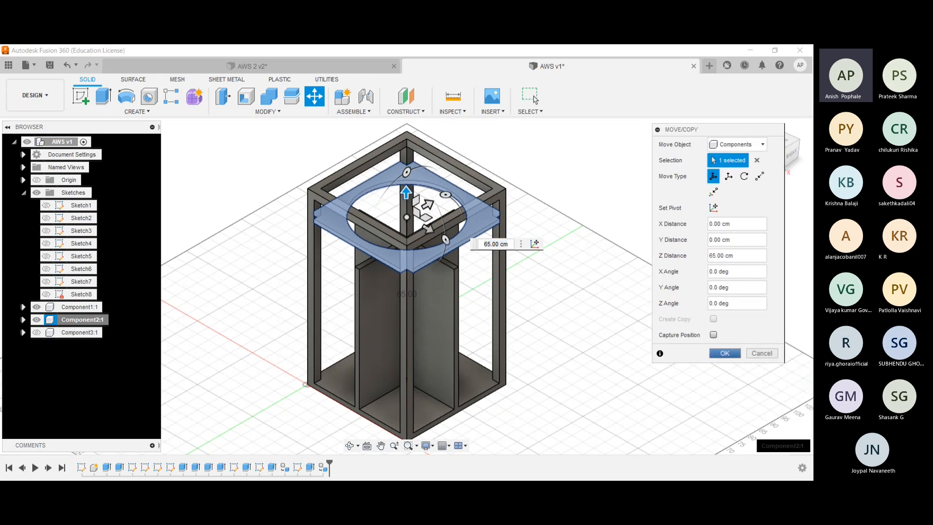
left_click(724, 353)
- Examine the gap between the raised notched plate and the top of the cross partitions
middle_click_drag(527, 308, 482, 262, "shift")
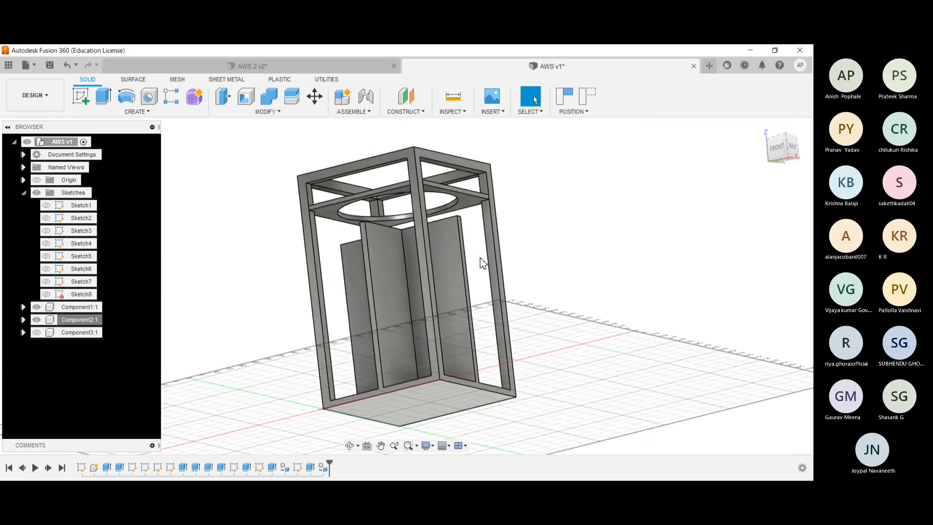
scroll(301, 239, "up", 3)
middle_click_drag(302, 240, 356, 271, "shift")
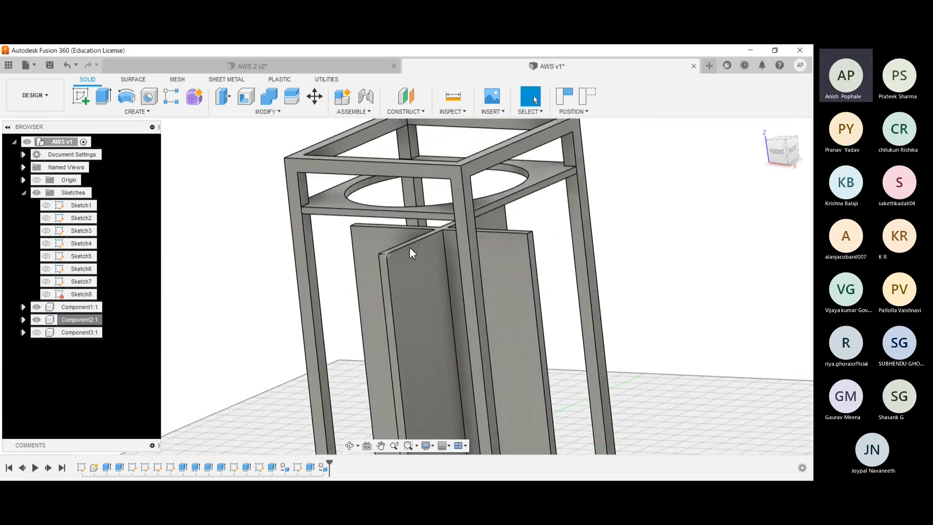
scroll(441, 237, "up", 2)
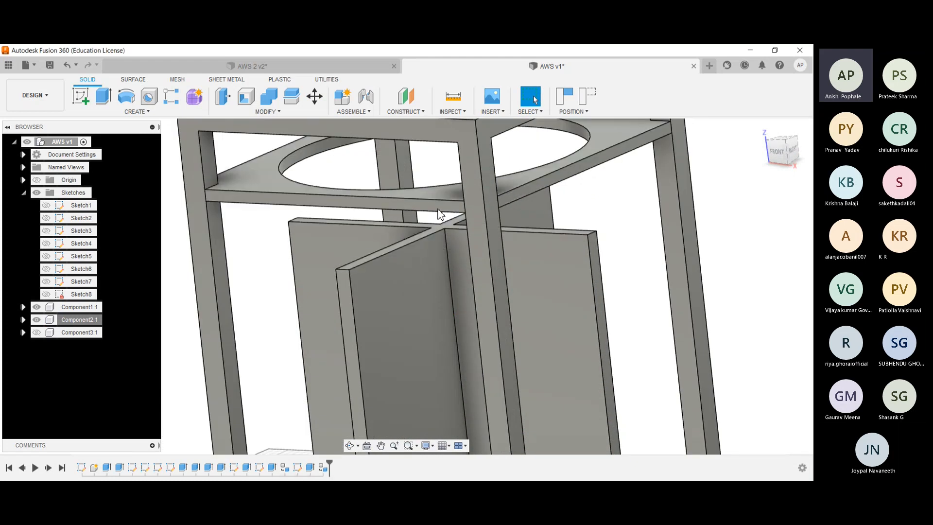
middle_click_drag(444, 208, 435, 231, "shift")
middle_click_drag(280, 217, 296, 264, "shift")
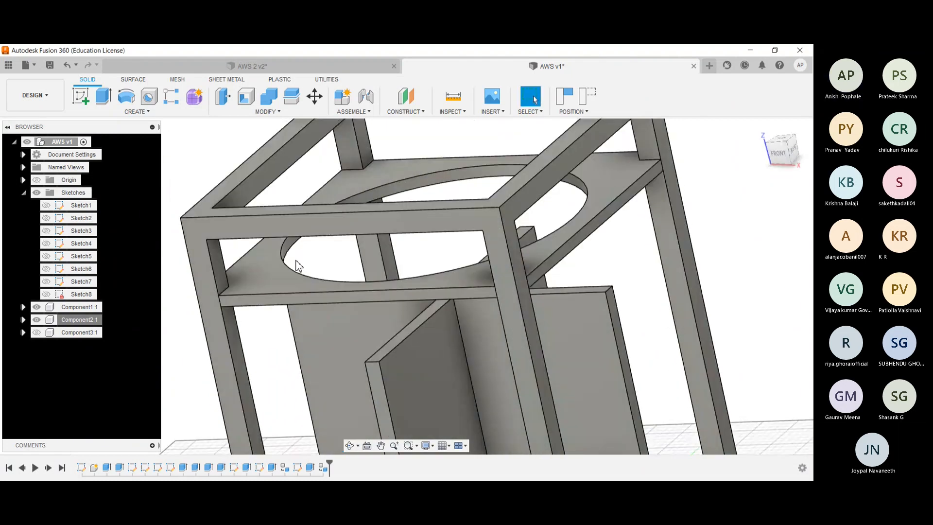
left_click(407, 336)
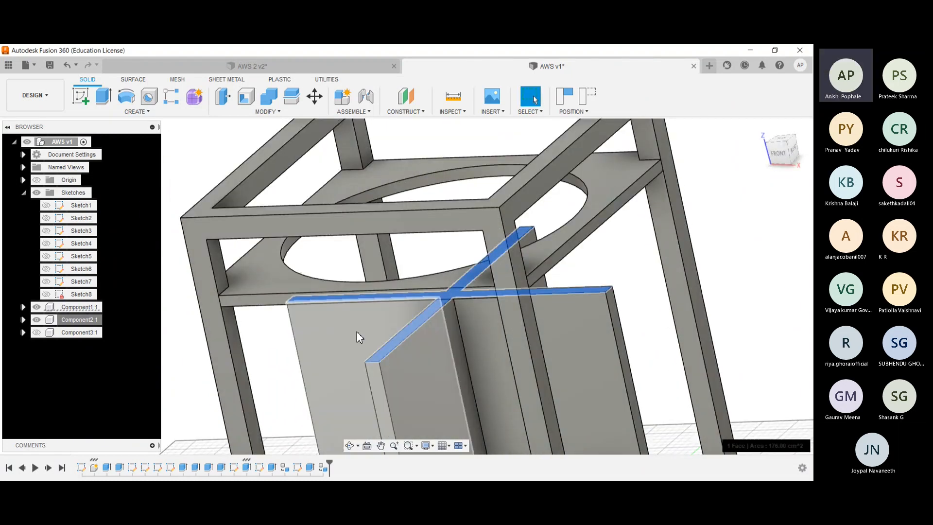
left_click(186, 347)
middle_click_drag(183, 320, 206, 272, "shift")
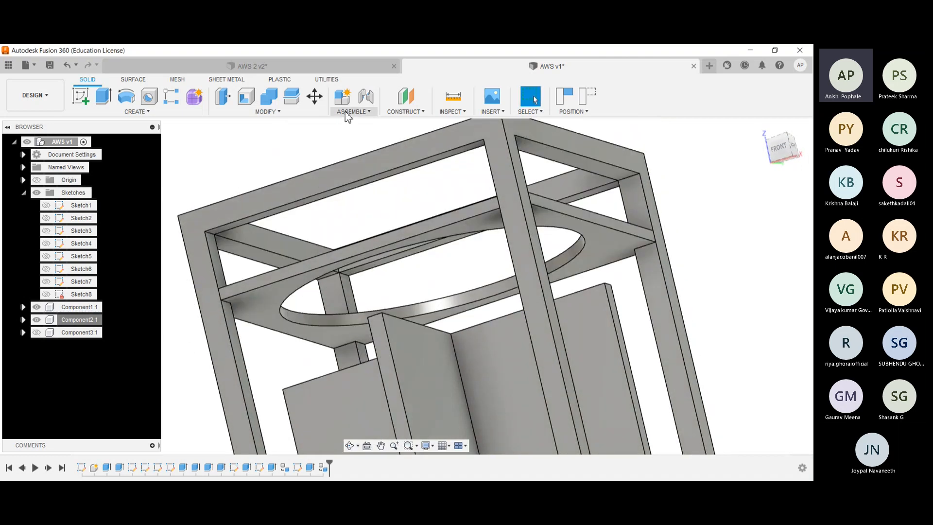
- Try to align the underside of the notched plate with the top face of the cross partitions
left_click(265, 112)
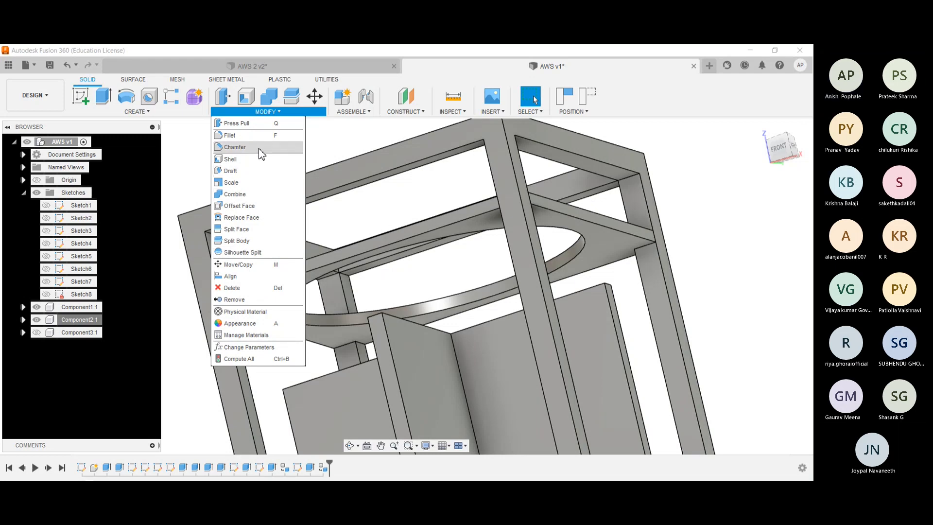
left_click(231, 276)
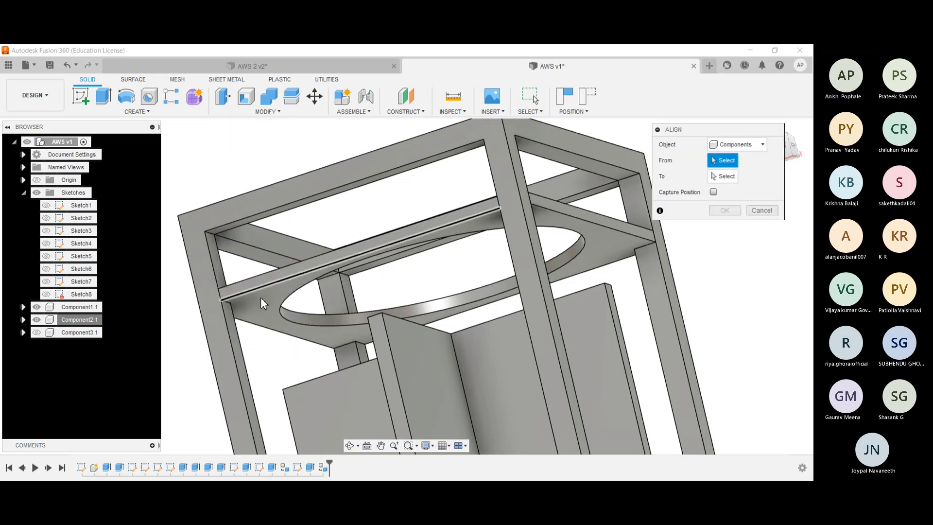
left_click(379, 318)
middle_click_drag(379, 320, 374, 371, "shift")
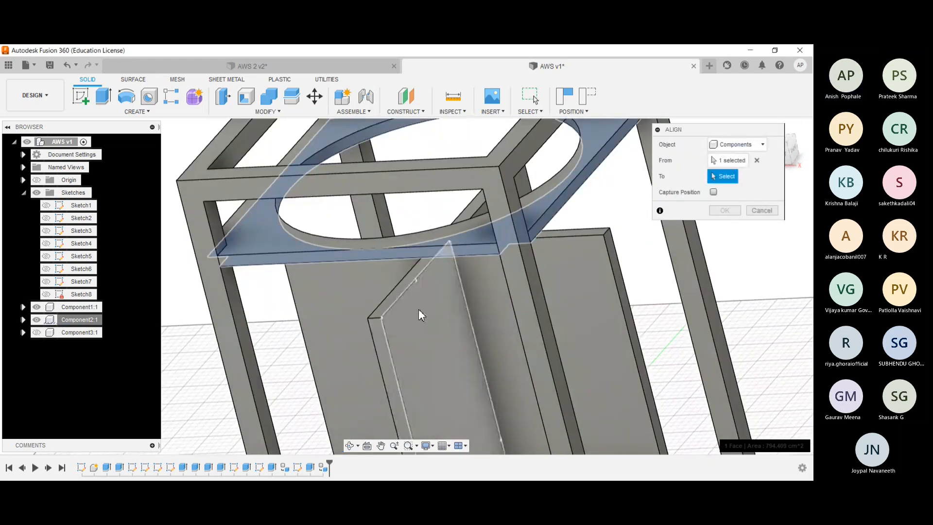
scroll(418, 312, "up", 4)
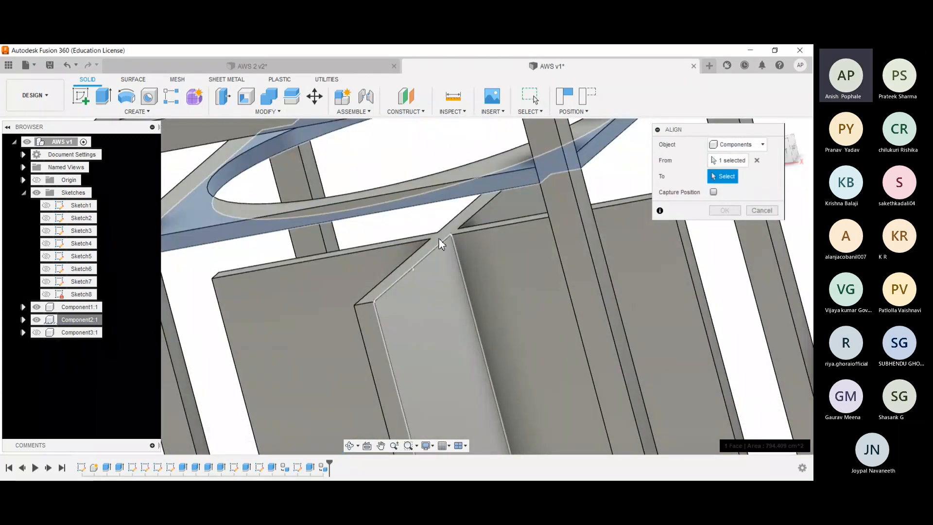
left_click(444, 239)
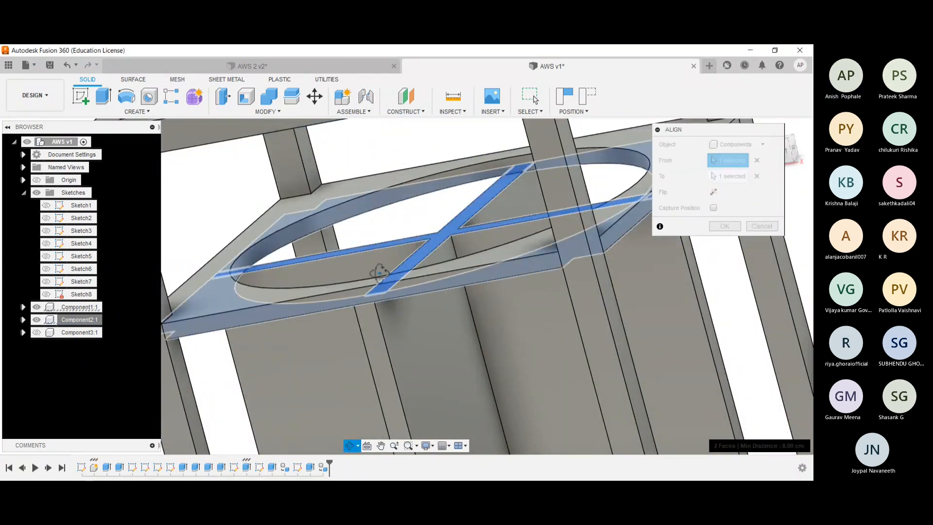
scroll(386, 278, "up", 3)
key("Return")
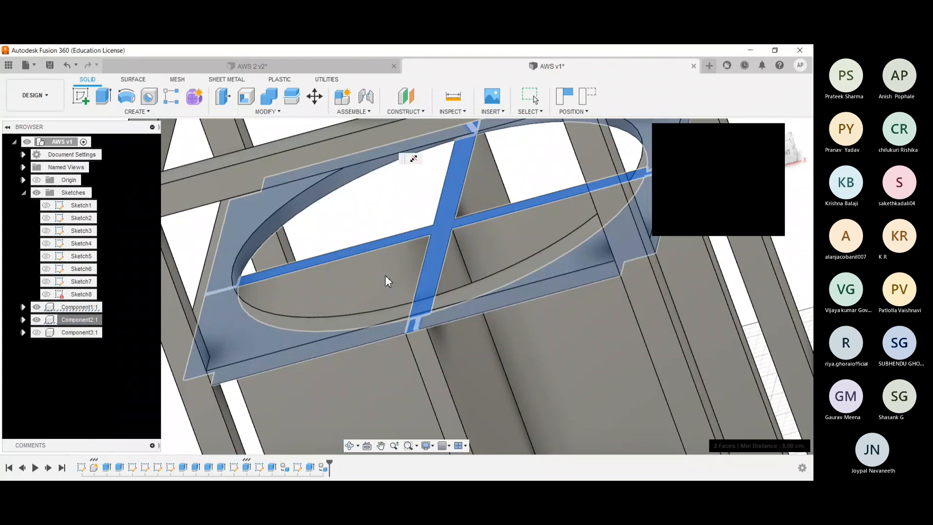
- Align the notched plate component so its underside sits on the top face of the cross partitions
left_click(294, 113)
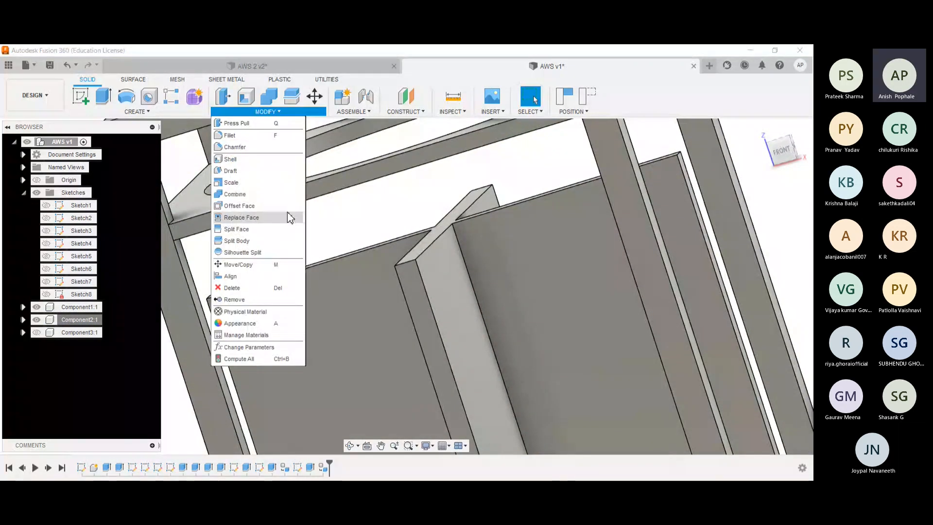
left_click(253, 270)
middle_click_drag(252, 269, 254, 254, "shift")
left_click(213, 151)
middle_click_drag(334, 184, 331, 202, "shift")
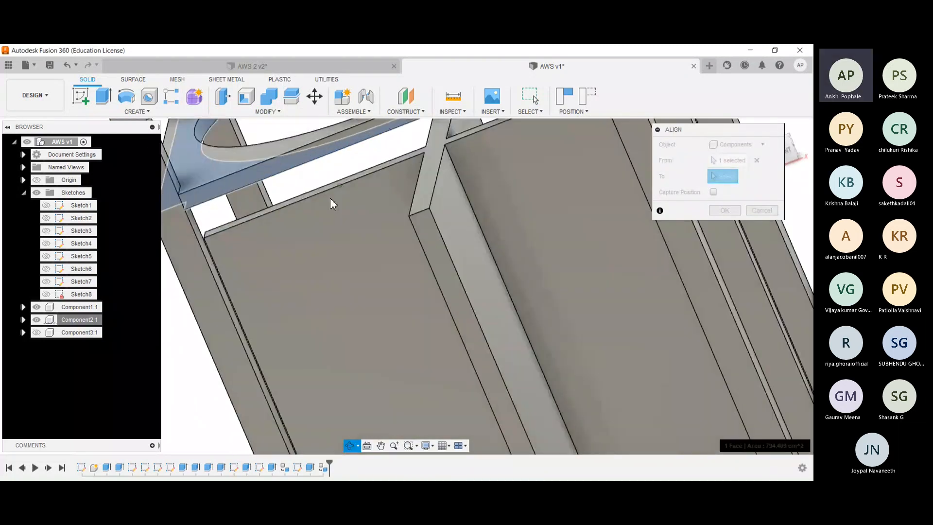
left_click(436, 150)
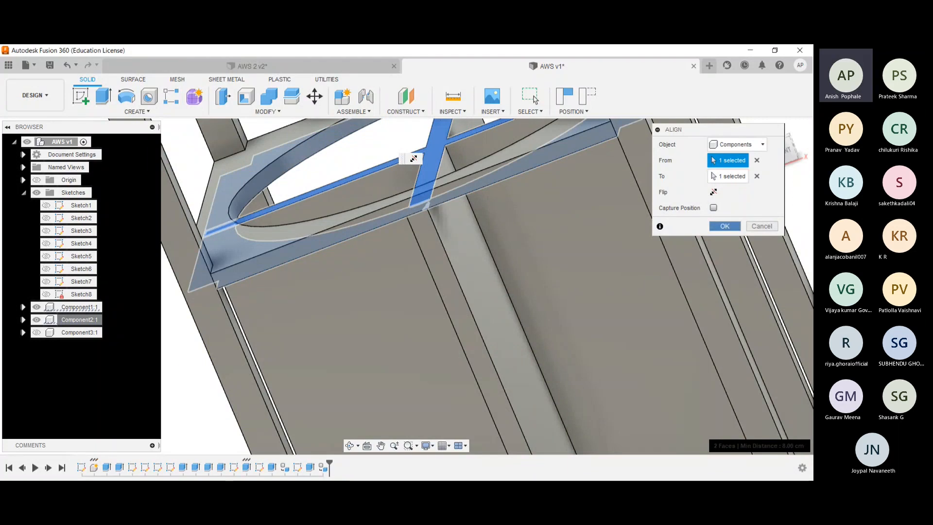
key("Return")
- Move the notched plate component 4.5 cm up along Z from the top of the cross partitions
middle_click_drag(589, 231, 403, 277, "shift")
left_click(75, 321)
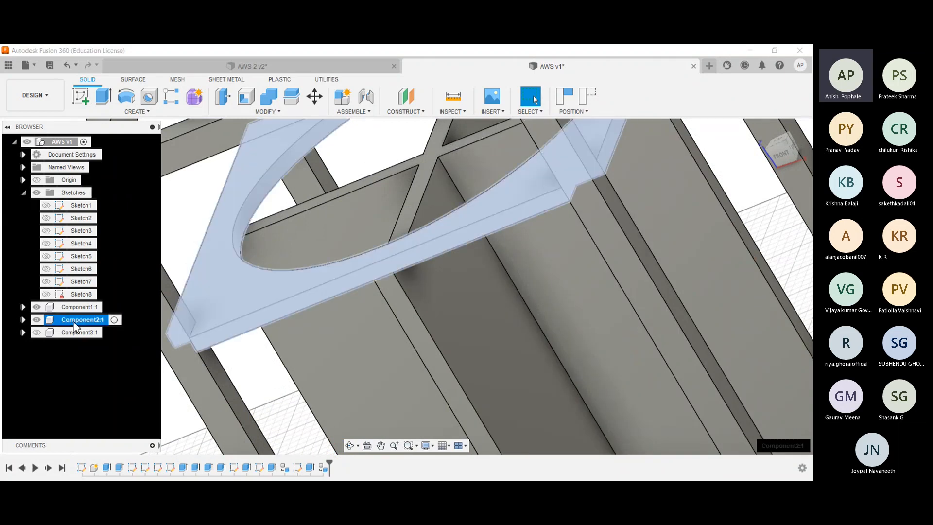
key("m")
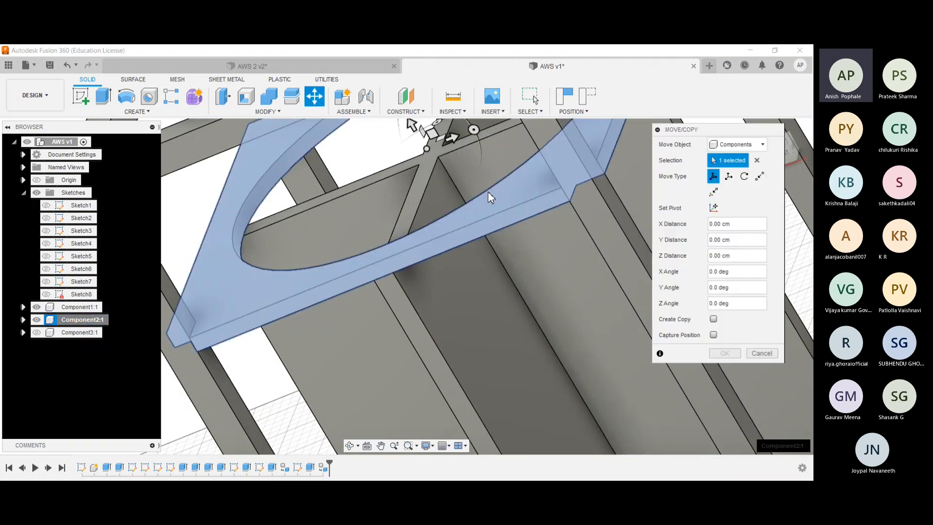
scroll(570, 239, "down", 3)
middle_click_drag(466, 161, 465, 158)
left_click_drag(465, 157, 462, 150)
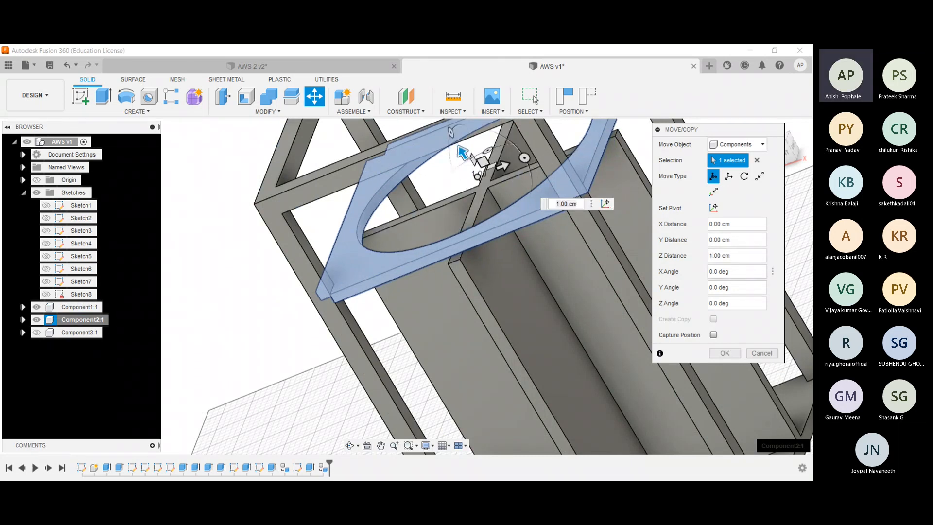
type("4.")
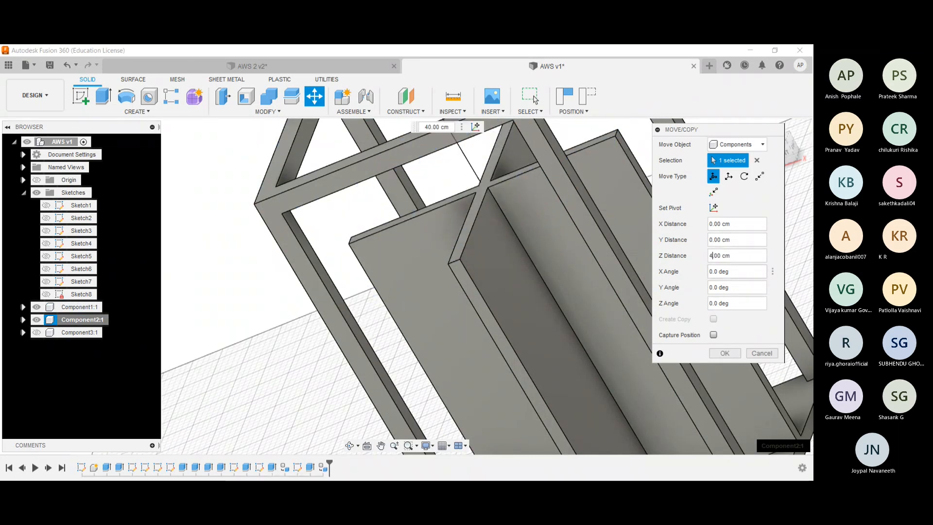
type("5")
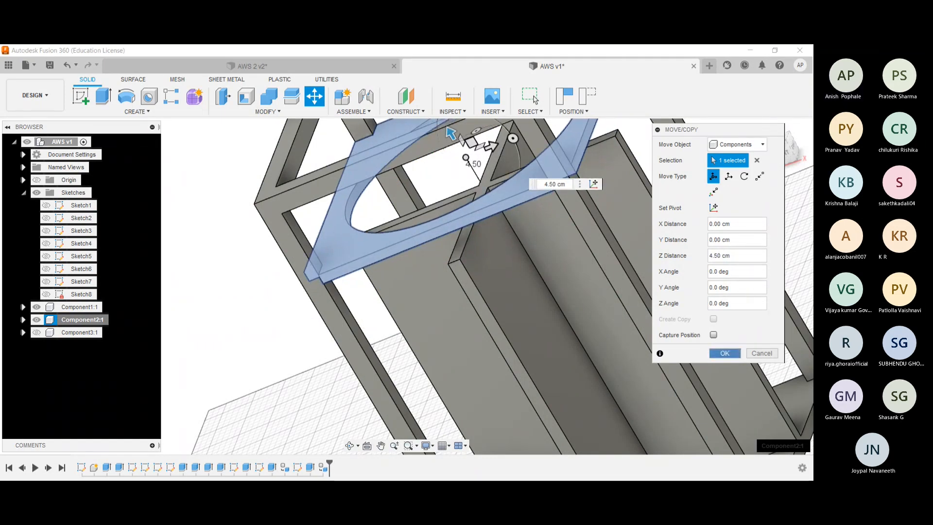
key("Return")
left_click(761, 131)
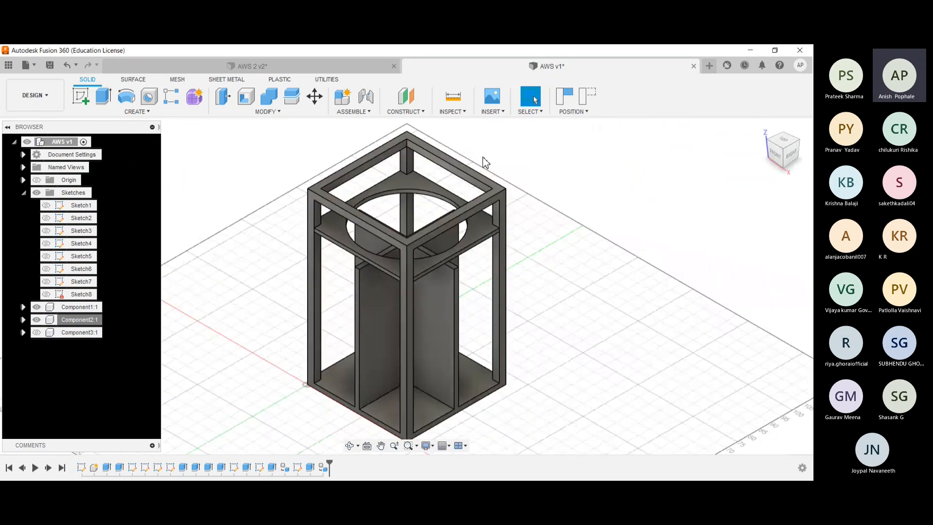
- Hide the notched plate component so only the frame component remains shown
left_click(67, 334)
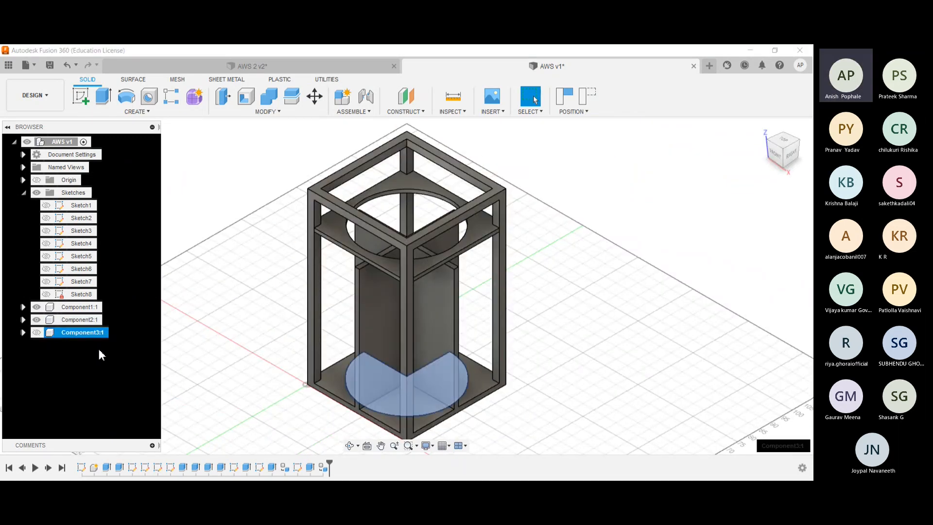
left_click(49, 346)
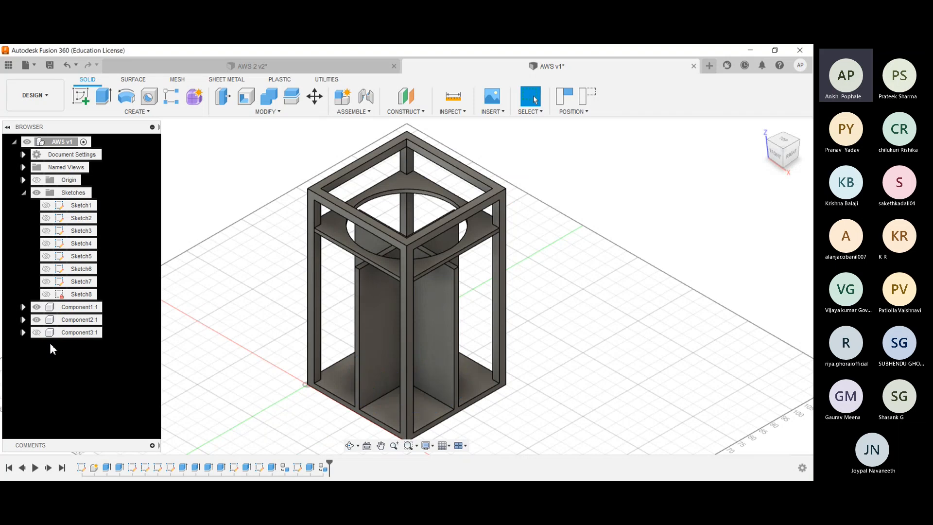
left_click(37, 319)
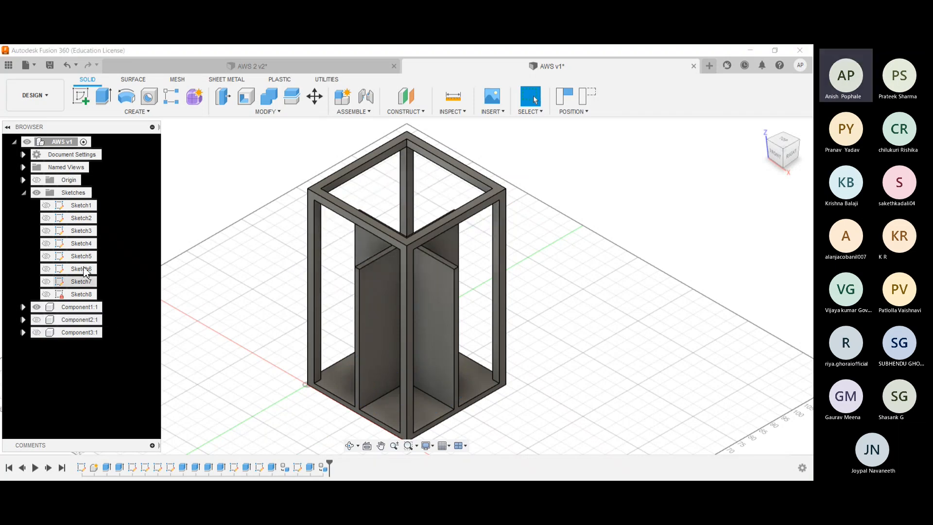
- Switch to the AWS 2 design and show its frame, notched plate and Nema 17 stepper motor components
left_click(251, 69)
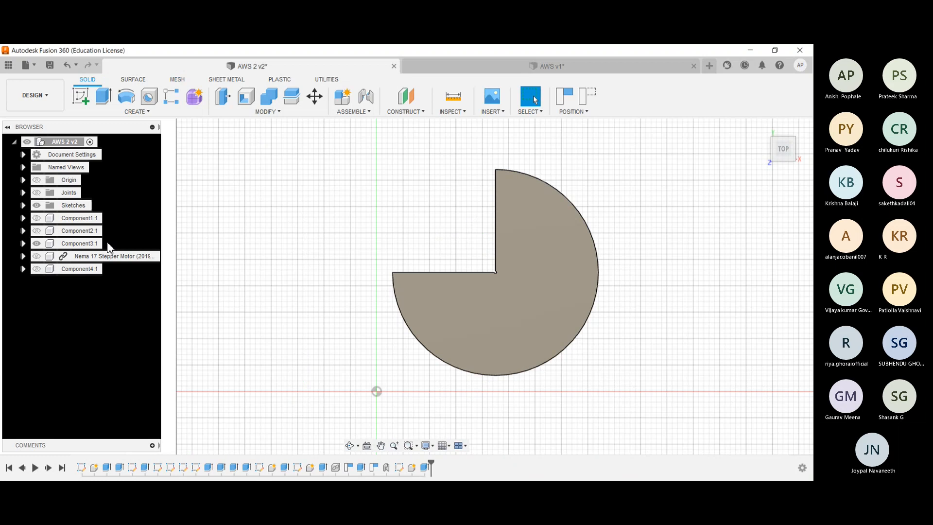
left_click(40, 232)
left_click(38, 218)
left_click(39, 257)
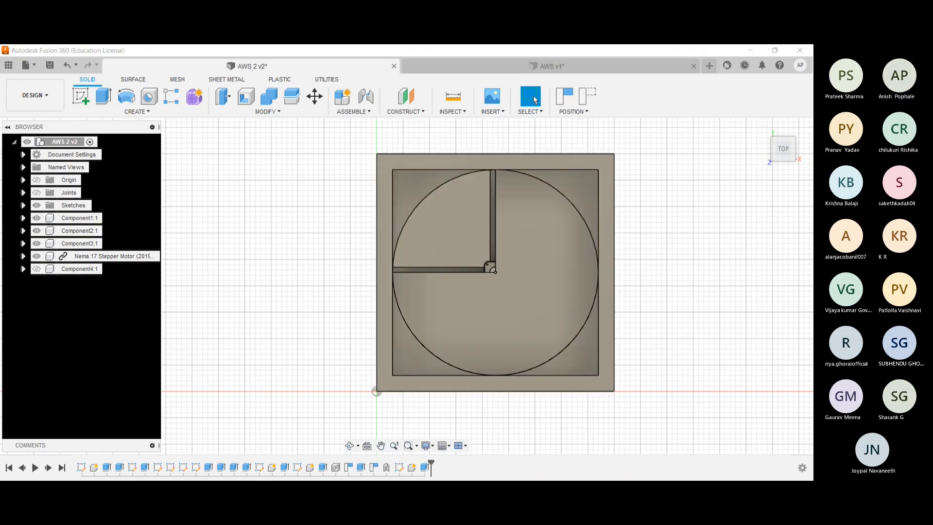
left_click(762, 126)
middle_click_drag(604, 211, 654, 196, "shift")
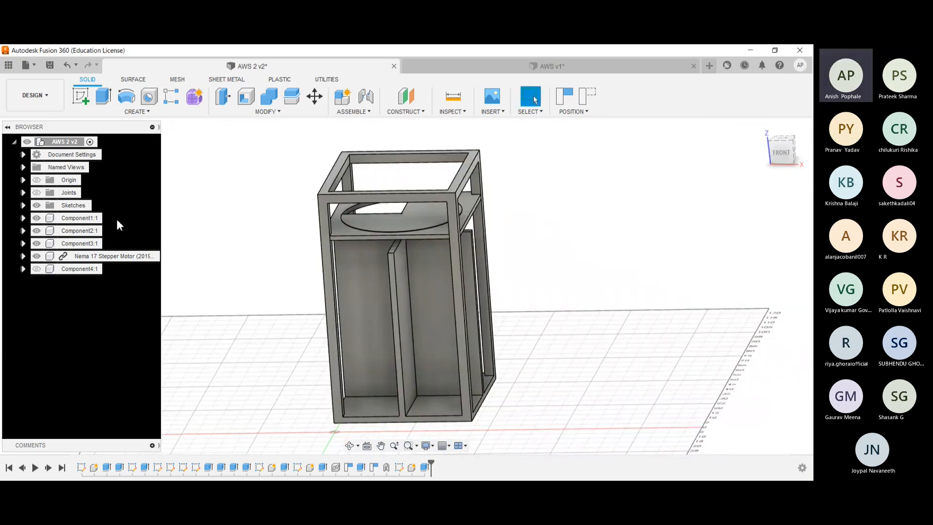
- Hide the disc and notched plate in AWS 2 and examine how the stepper motor sits on the cross partitions
left_click(37, 243)
left_click(37, 230)
scroll(340, 244, "up", 5)
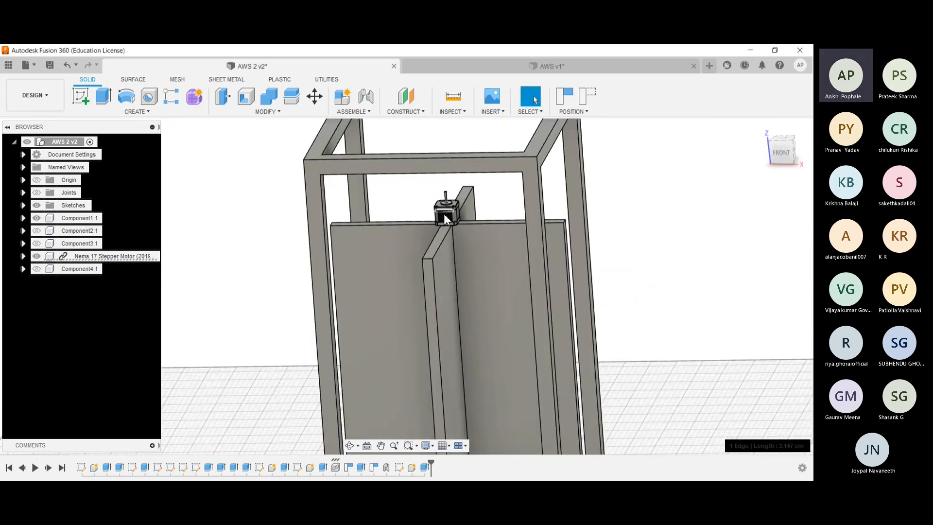
scroll(428, 219, "up", 3)
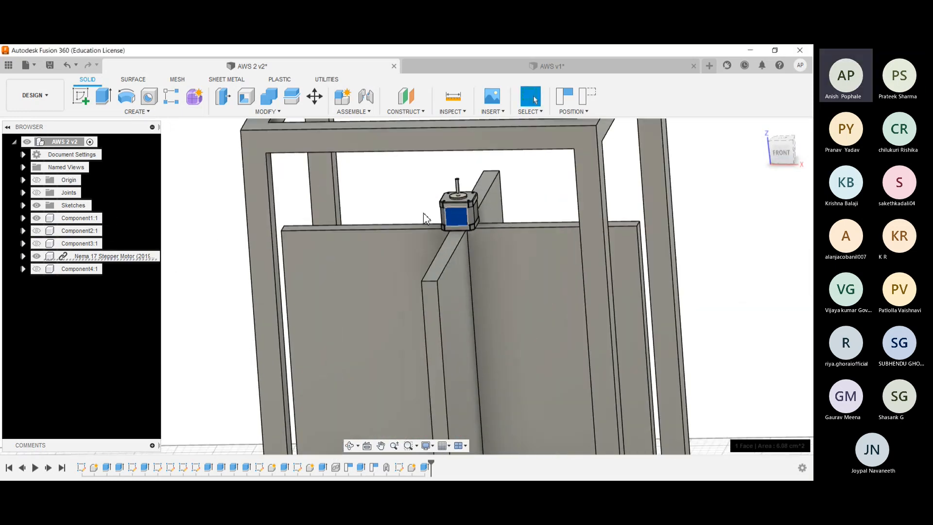
- Check the cross partitions' top face beneath the motor in AWS 2 and switch to the AWS v1 design
left_click(449, 246)
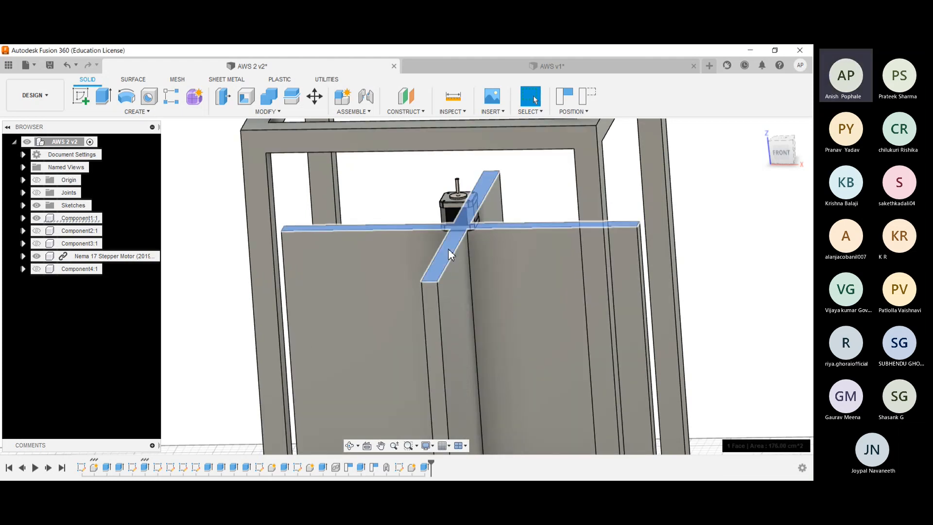
left_click(409, 198)
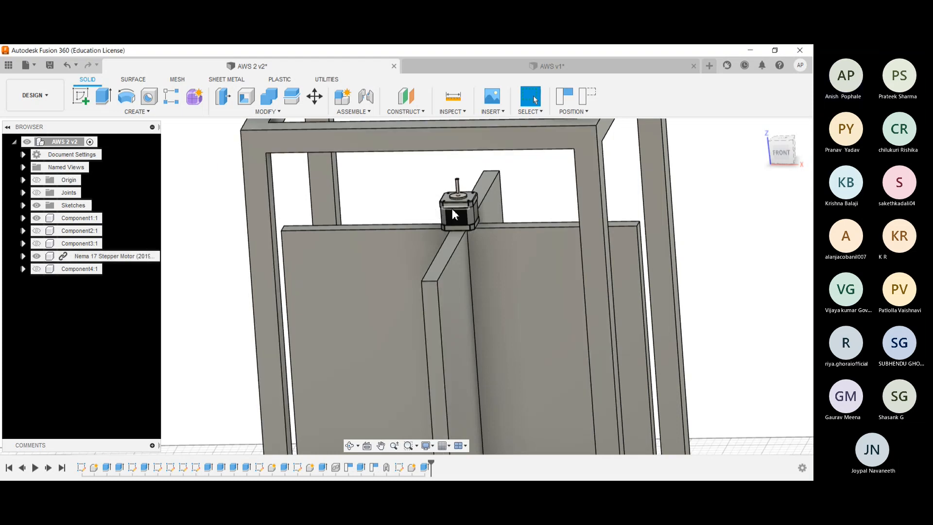
left_click(442, 67)
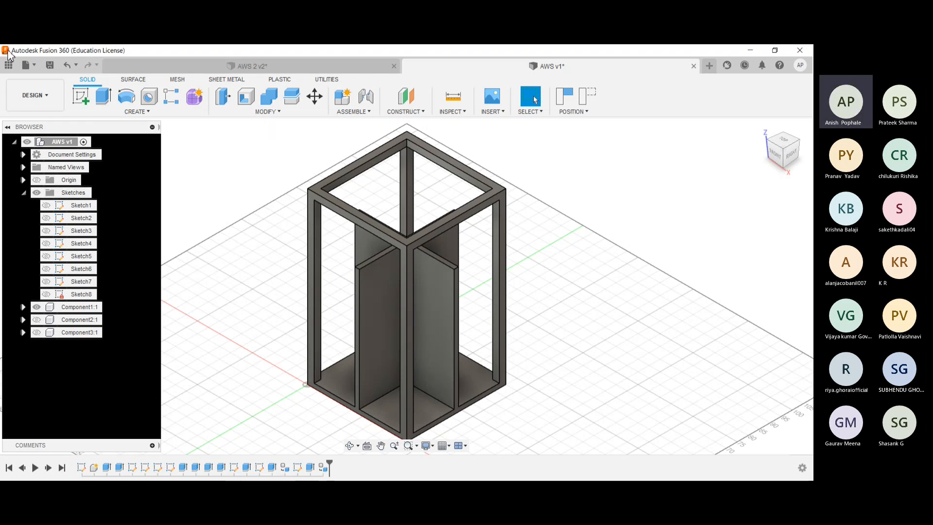
- Insert the Nema 17 Stepper Motor (2019) from the recent data into AWS v1 without repositioning it
left_click(9, 67)
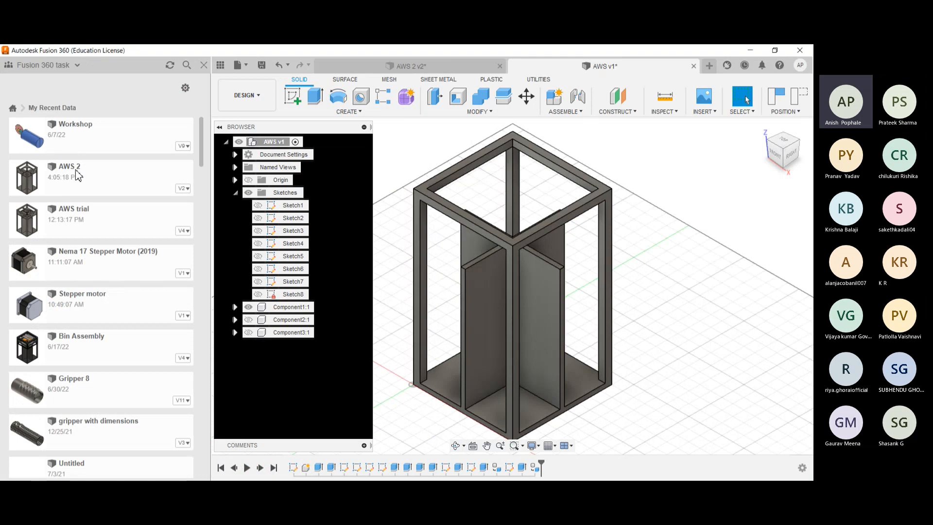
right_click(129, 255)
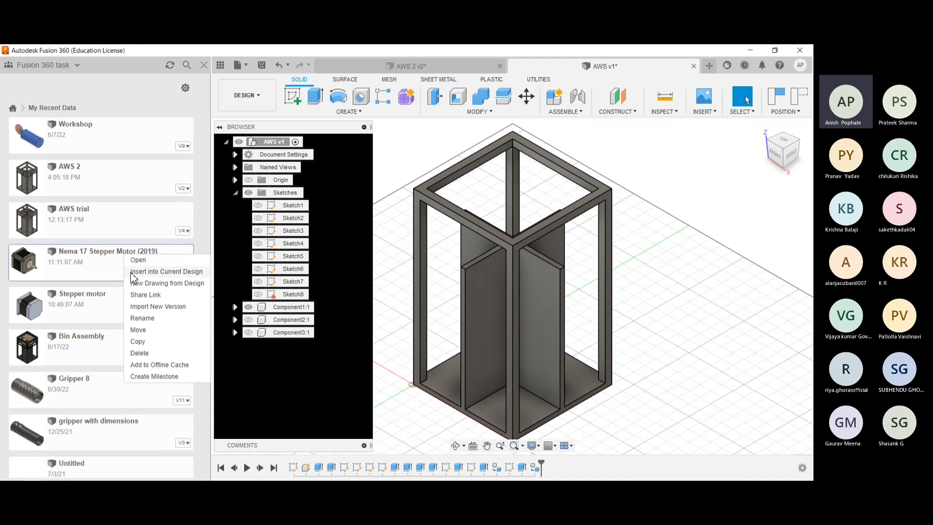
left_click(132, 272)
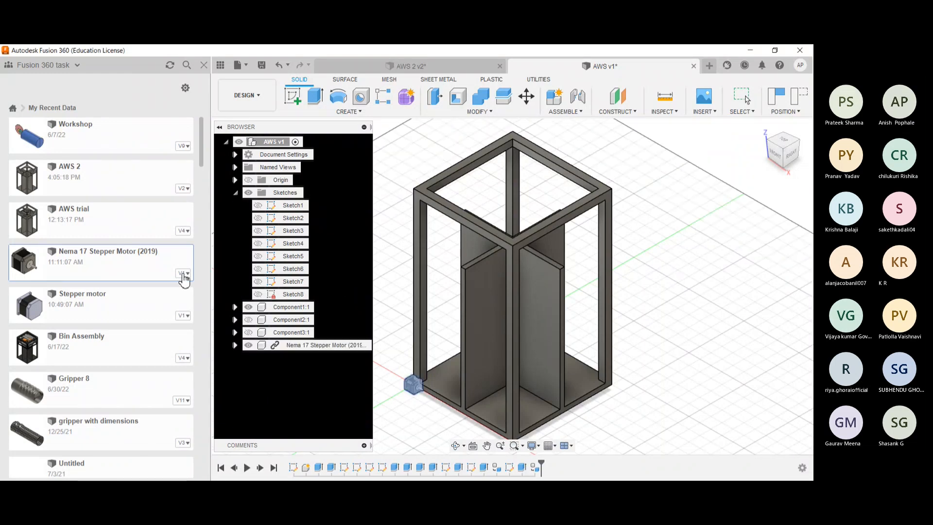
left_click(203, 64)
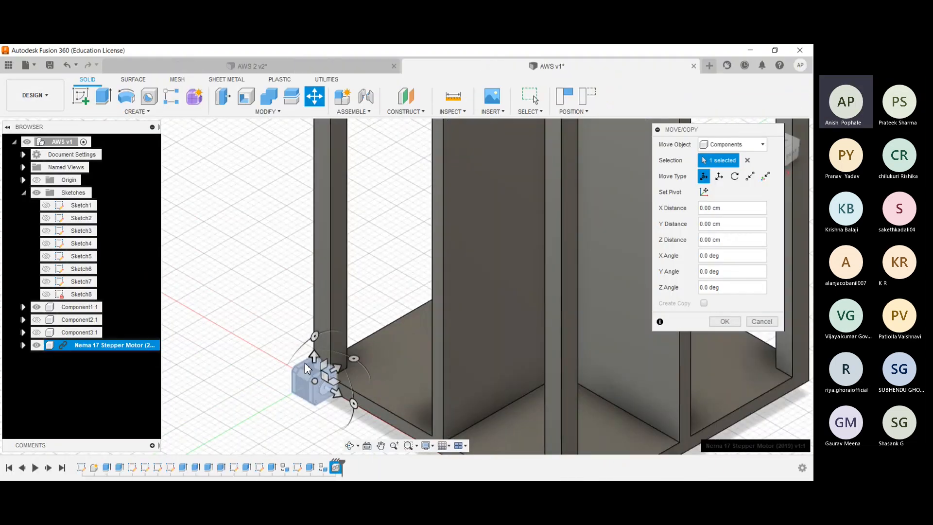
scroll(297, 350, "down", 6)
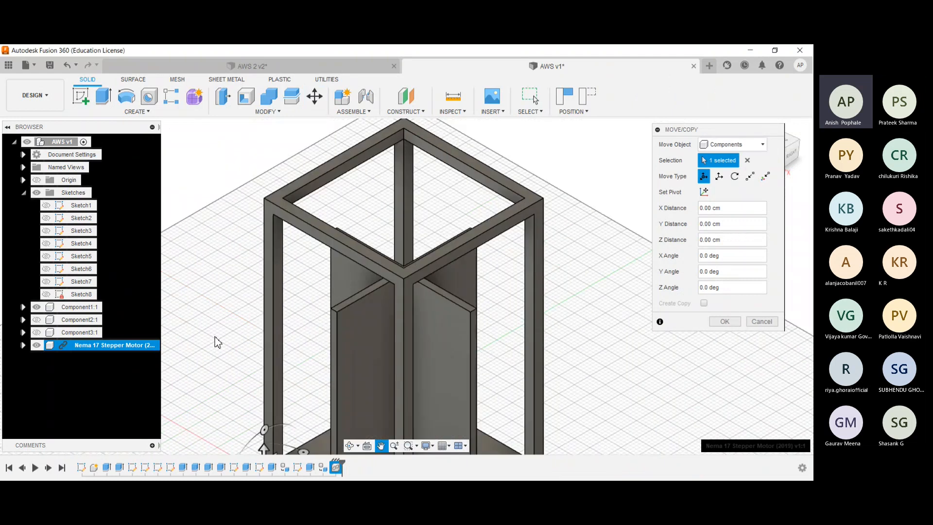
scroll(302, 301, "up", 3)
middle_click_drag(302, 302, 359, 277, "shift")
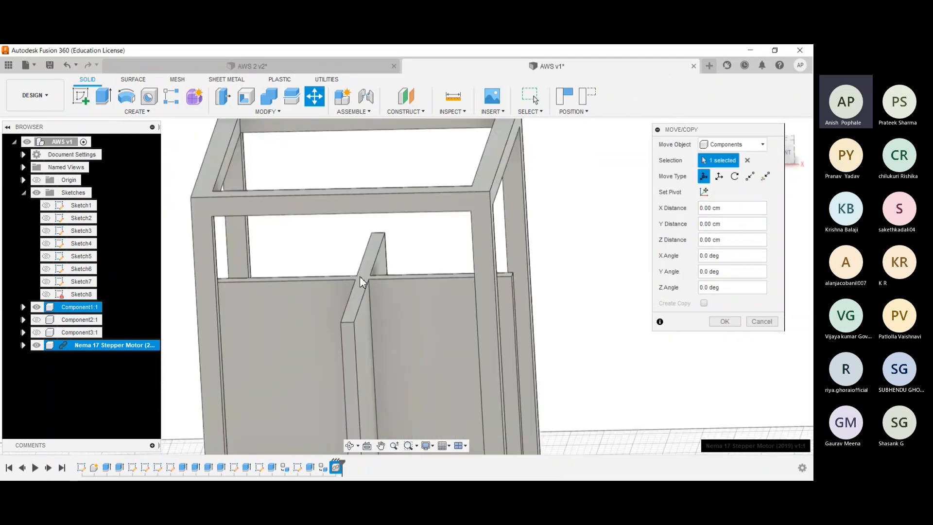
scroll(362, 276, "up", 3)
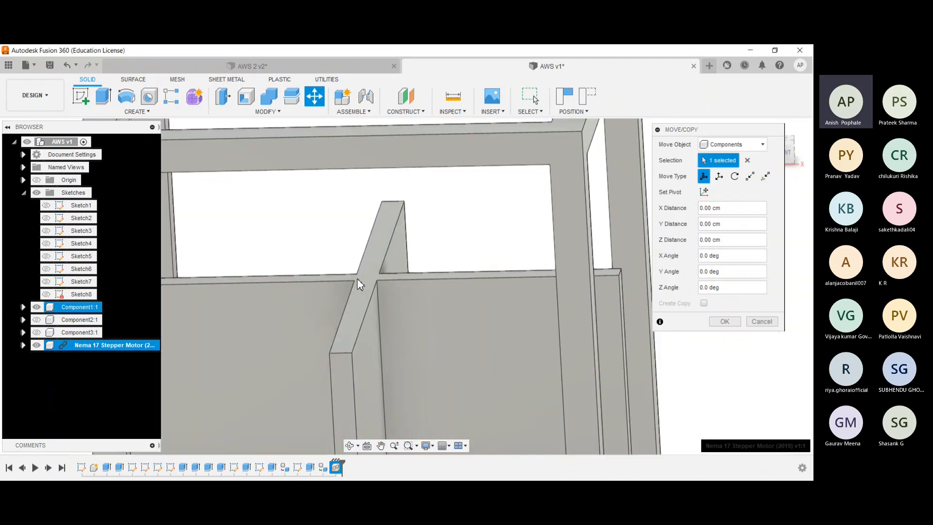
scroll(368, 284, "down", 4)
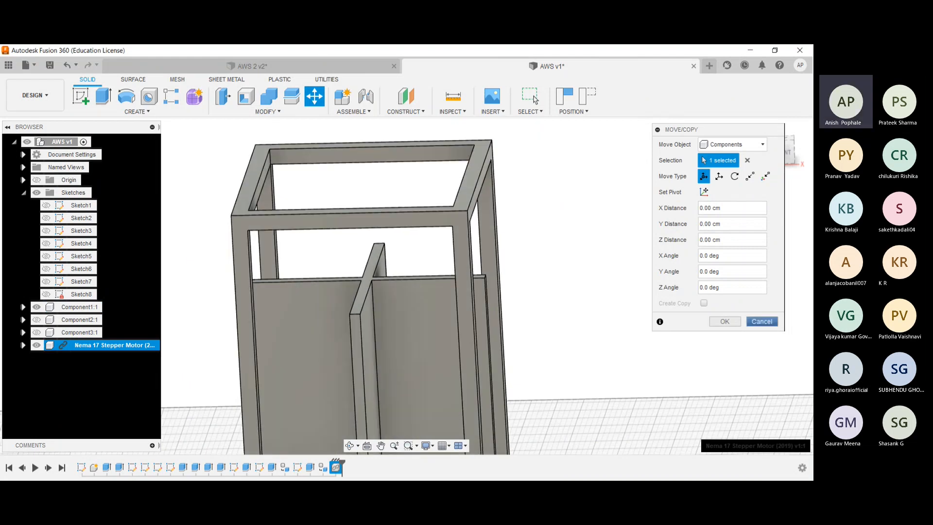
key("Escape")
- Align the stepper motor's base face to the centre of the cross partitions' top face, flipped so its shaft points up
left_click(267, 112)
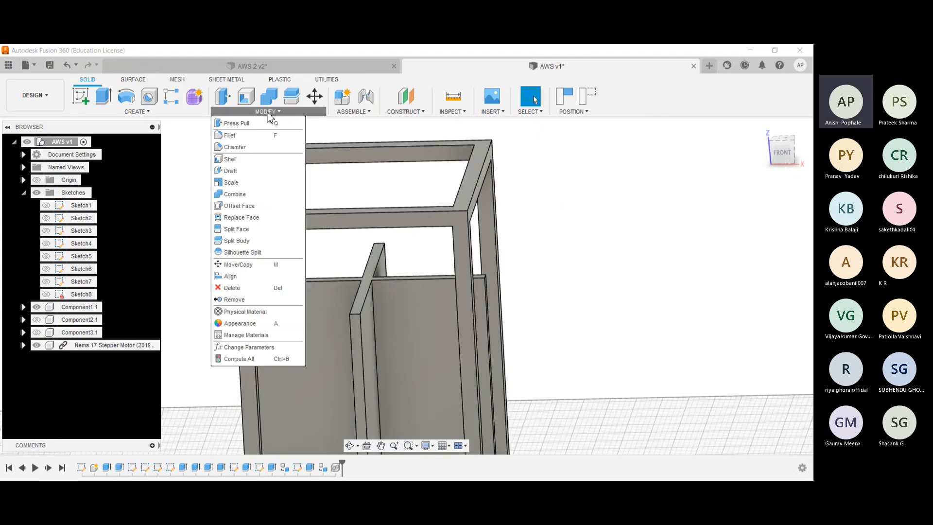
left_click(232, 276)
middle_click_drag(217, 309, 308, 326, "shift")
scroll(261, 320, "up", 3)
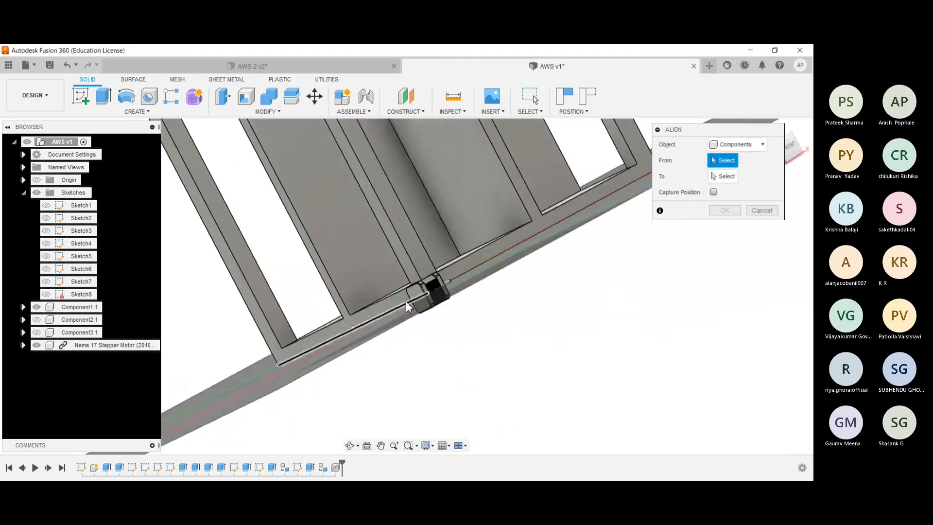
left_click(418, 302)
middle_click_drag(417, 302, 374, 301, "shift")
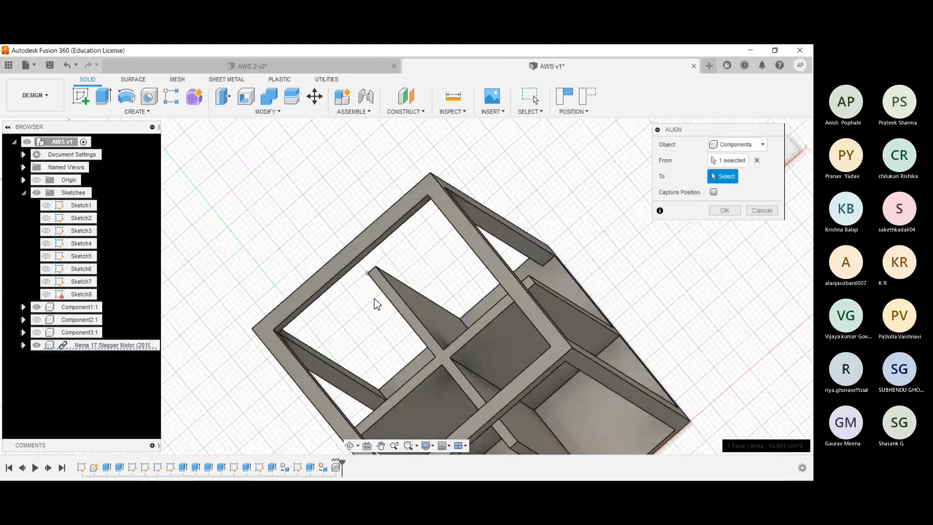
left_click(445, 358)
middle_click_drag(444, 357, 404, 311, "shift")
scroll(406, 314, "up", 2)
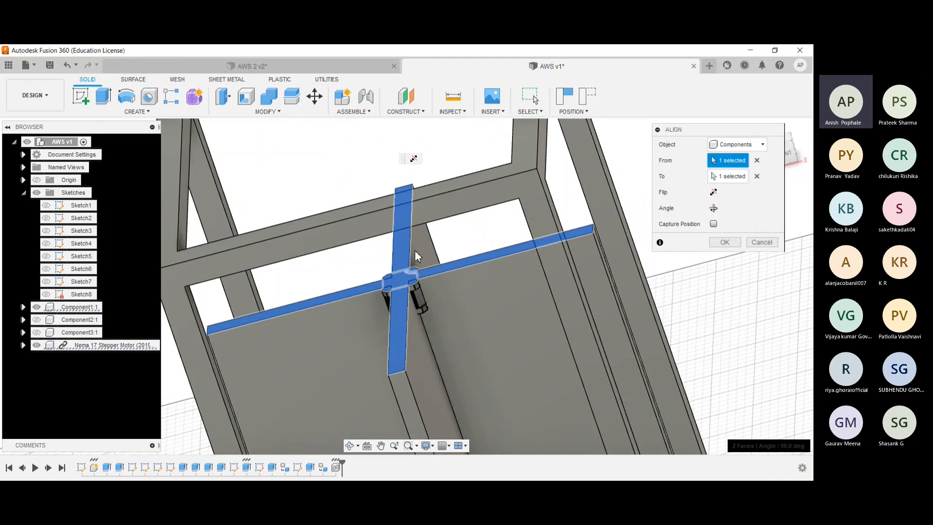
left_click(713, 192)
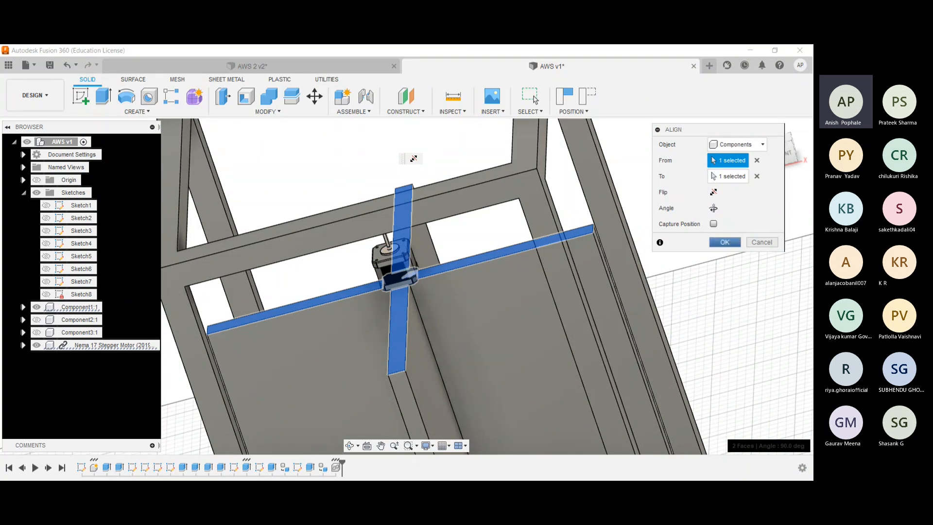
key("Return")
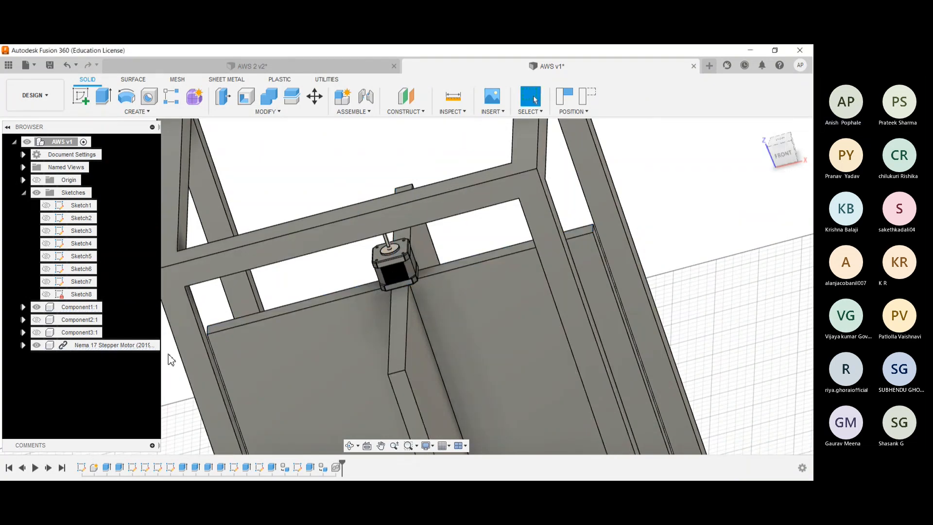
- Examine how the stepper motor sits on the cross partitions from the front of the frame
left_click(780, 145)
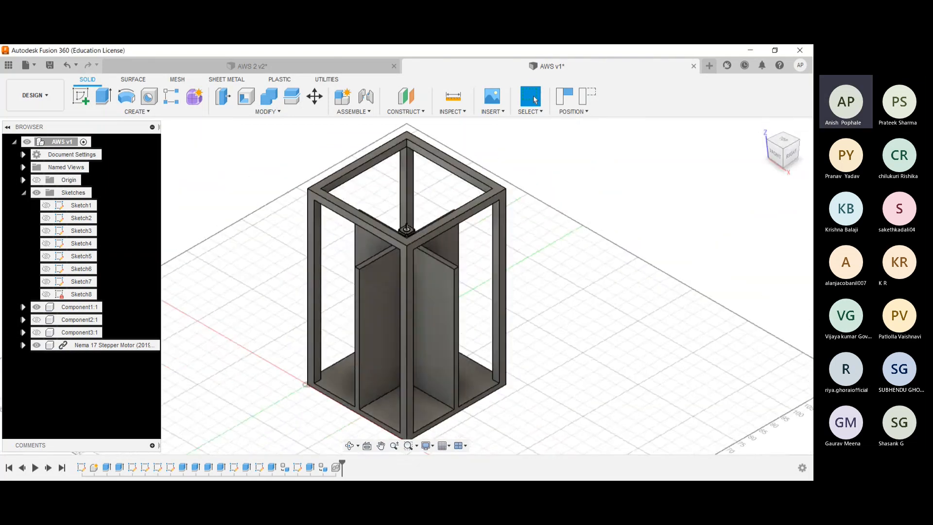
middle_click_drag(589, 184, 622, 191, "shift")
scroll(567, 211, "up", 3)
middle_click_drag(553, 215, 571, 194, "shift")
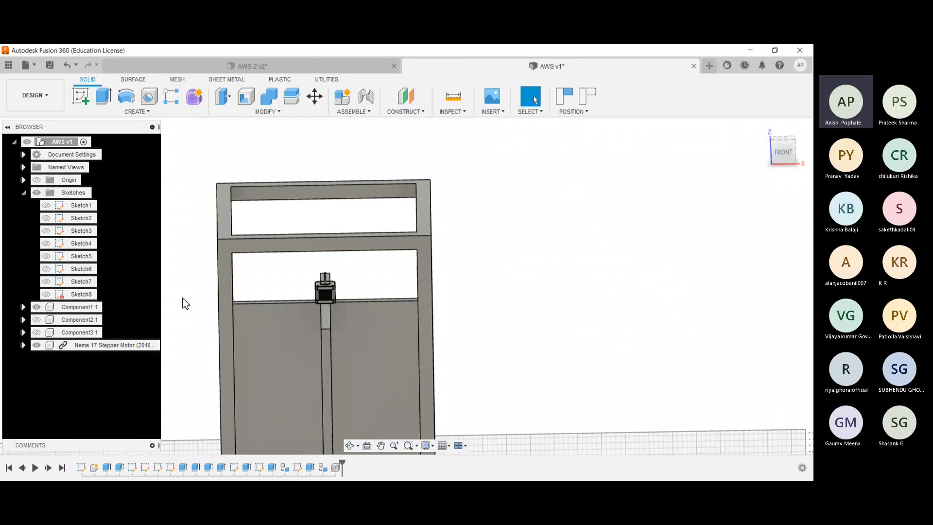
scroll(185, 303, "up", 3)
scroll(449, 263, "up", 4)
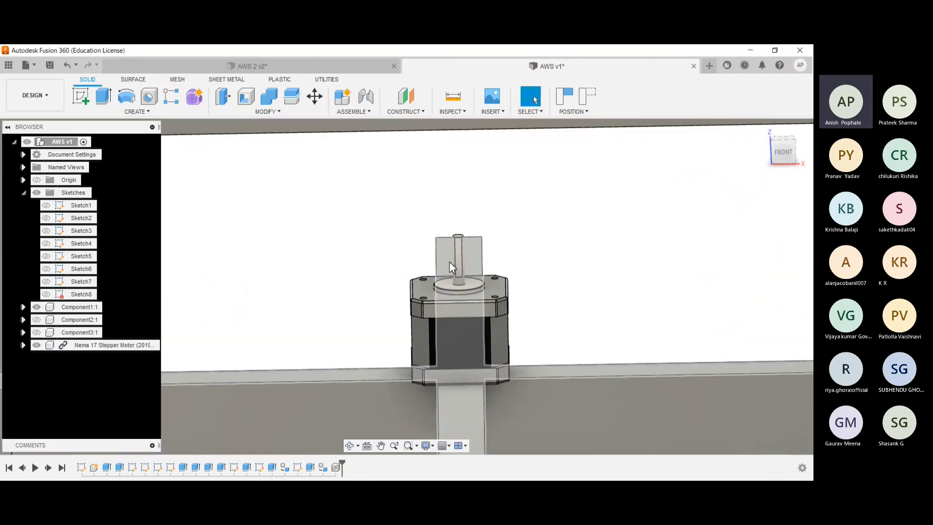
scroll(375, 235, "down", 5)
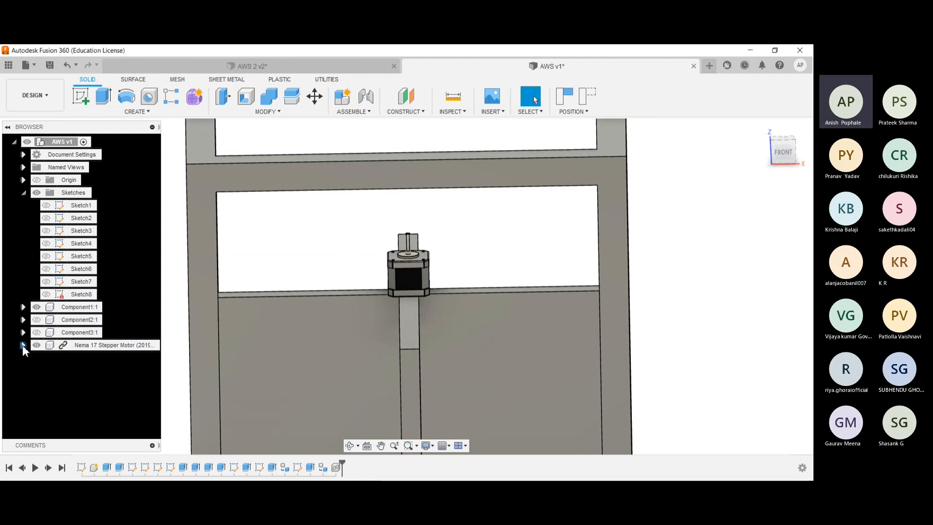
- Hide the frame component and show the three-quarter disc component alongside the stepper motor
left_click(36, 306)
left_click(37, 332)
scroll(245, 368, "down", 5)
middle_click_drag(239, 309, 250, 258, "shift")
scroll(247, 358, "down", 2)
scroll(250, 260, "up", 3)
scroll(257, 317, "up", 3)
left_click(83, 333)
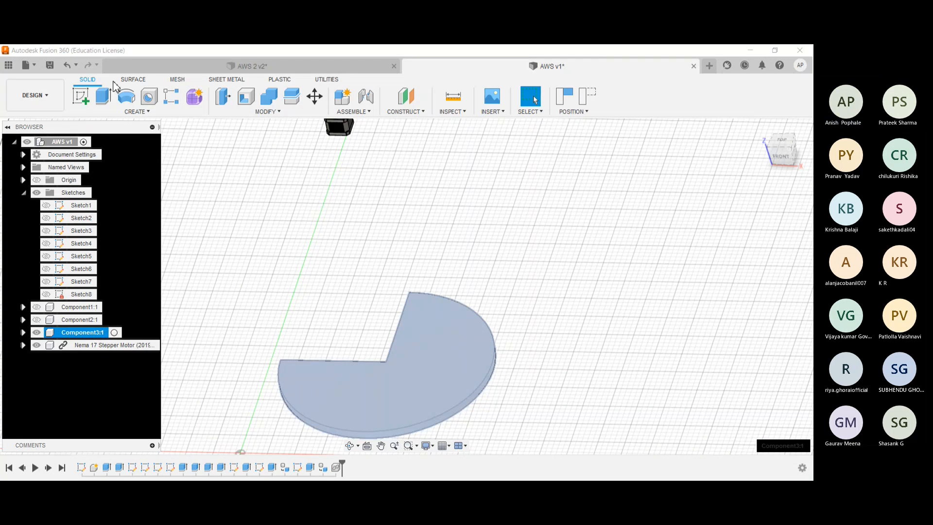
left_click(314, 97)
scroll(292, 170, "down", 2)
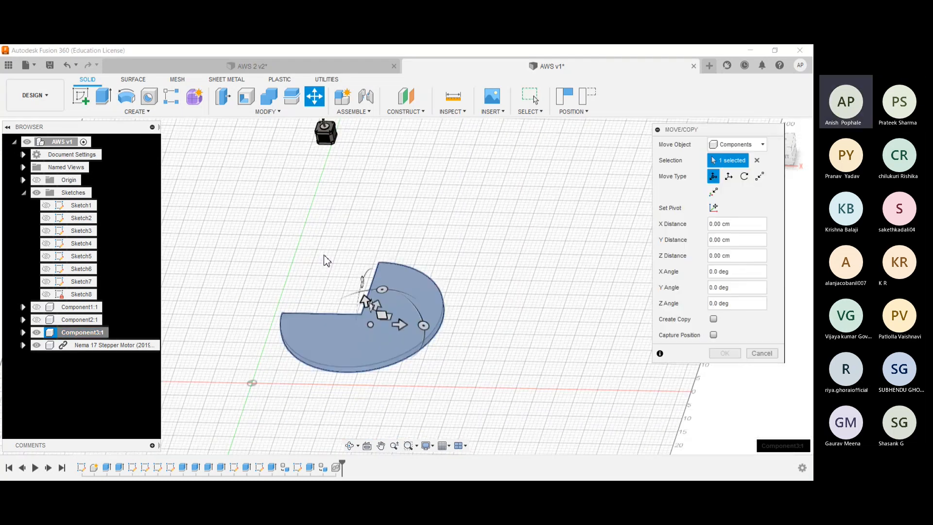
left_click(350, 300)
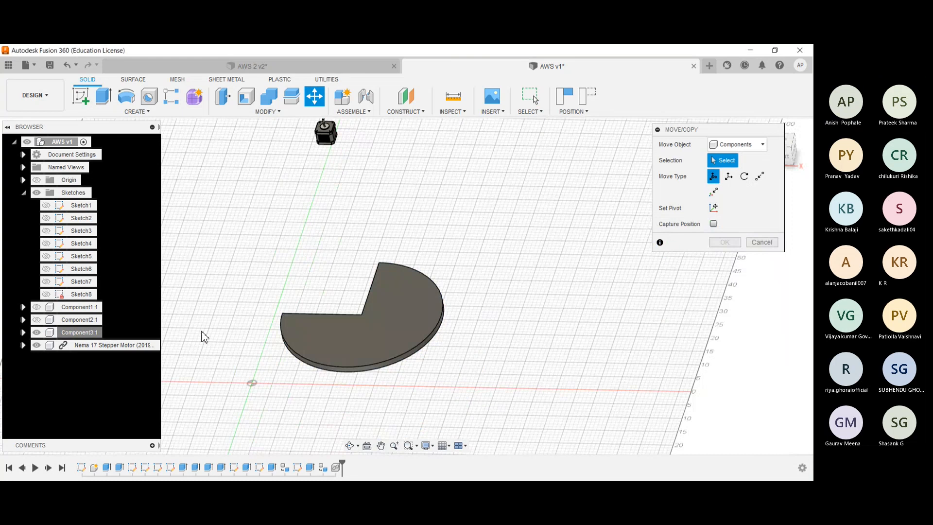
key("Escape")
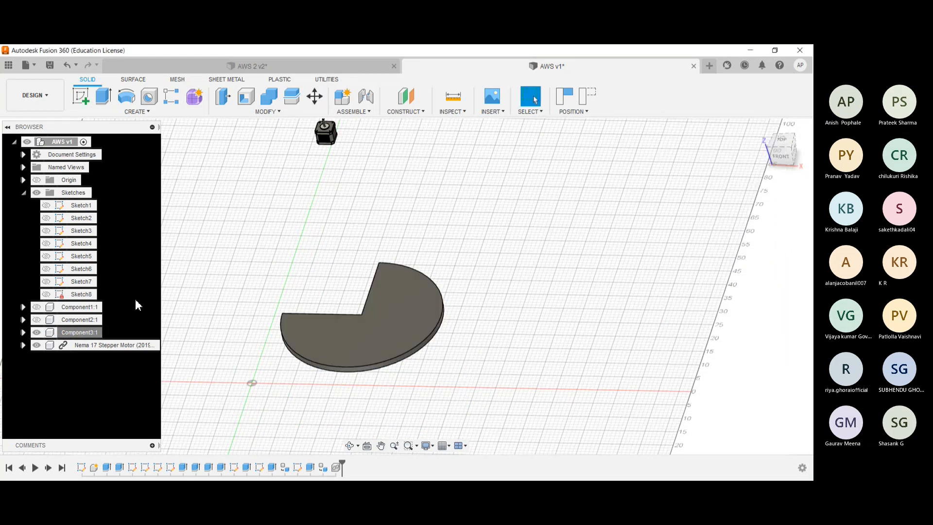
- Move the three-quarter disc component 65 cm up along Z so it sits above the stepper motor
left_click(78, 333)
key("m")
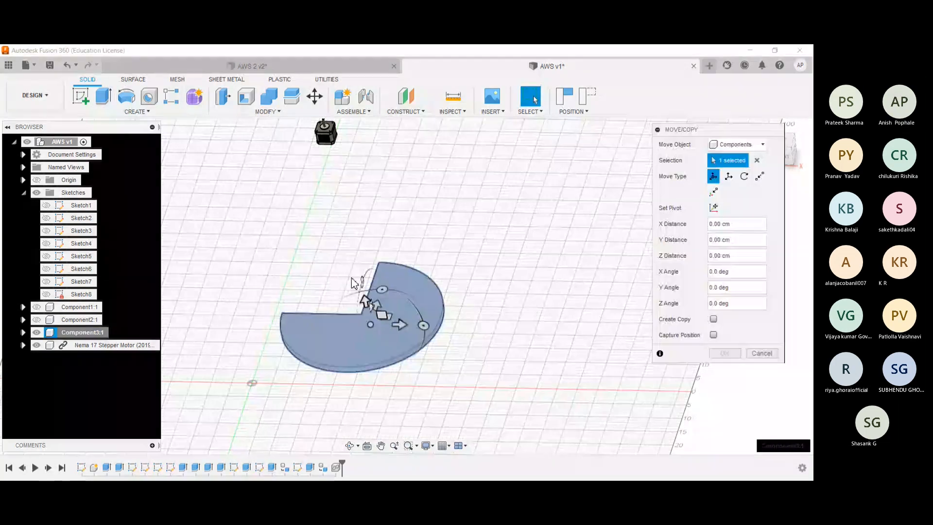
left_click_drag(365, 297, 339, 118)
scroll(181, 339, "down", 1)
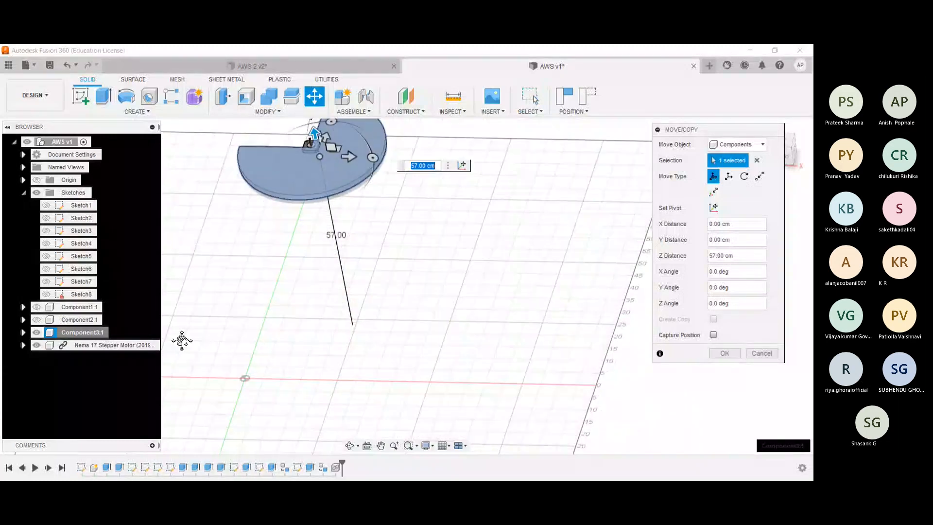
middle_click_drag(181, 339, 222, 446)
left_click_drag(354, 238, 349, 214)
key("Return")
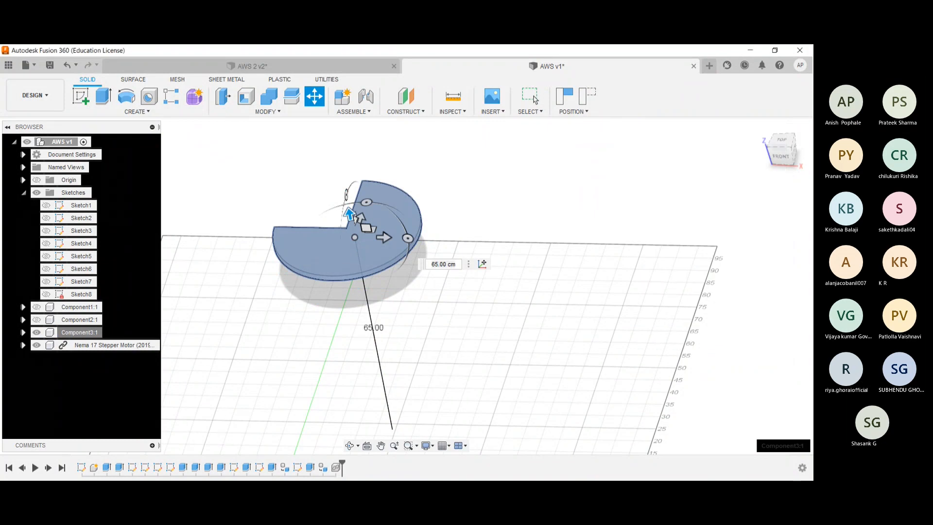
- Capture the moved component positions and cut into the three-quarter disc's inner corner by extruding the motor shaft's top face 6 cm
middle_click_drag(346, 277, 473, 253, "shift")
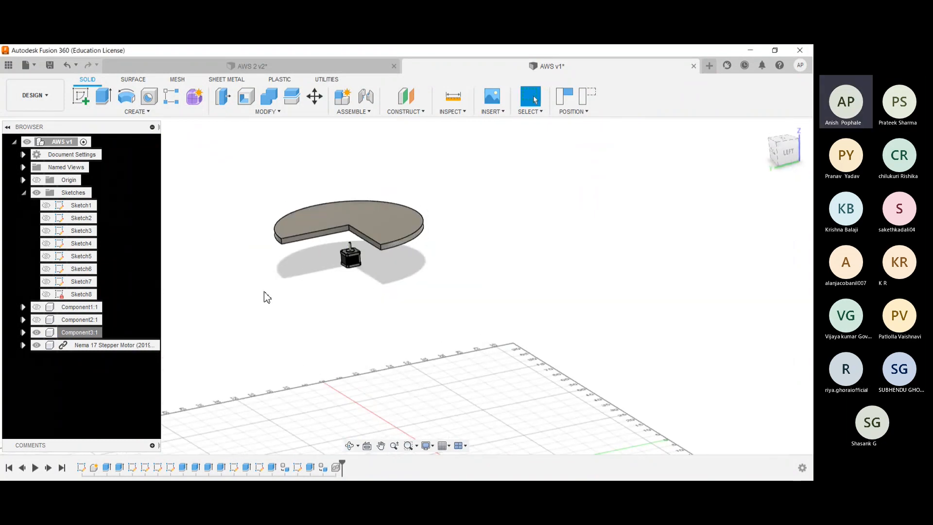
scroll(265, 295, "up", 4)
middle_click_drag(398, 235, 403, 295, "shift")
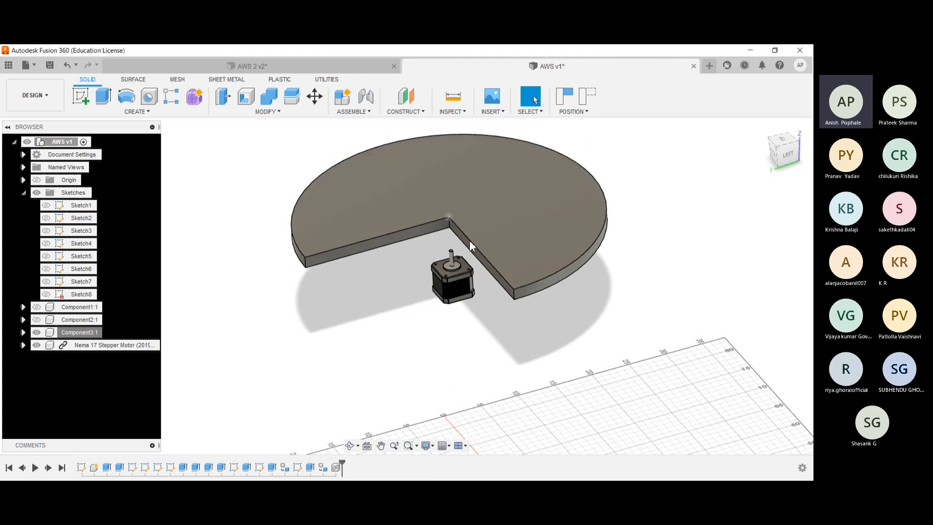
scroll(442, 229, "up", 3)
middle_click_drag(442, 230, 478, 190, "shift")
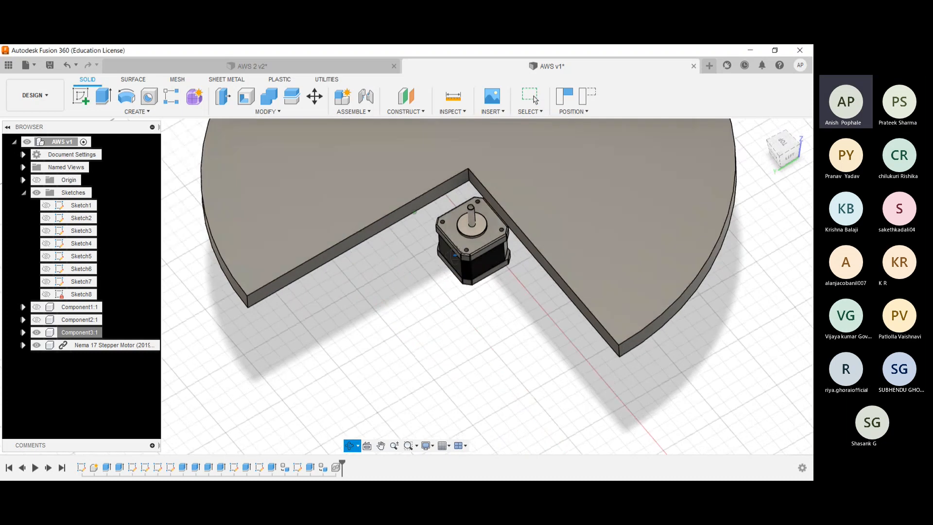
scroll(482, 184, "up", 3)
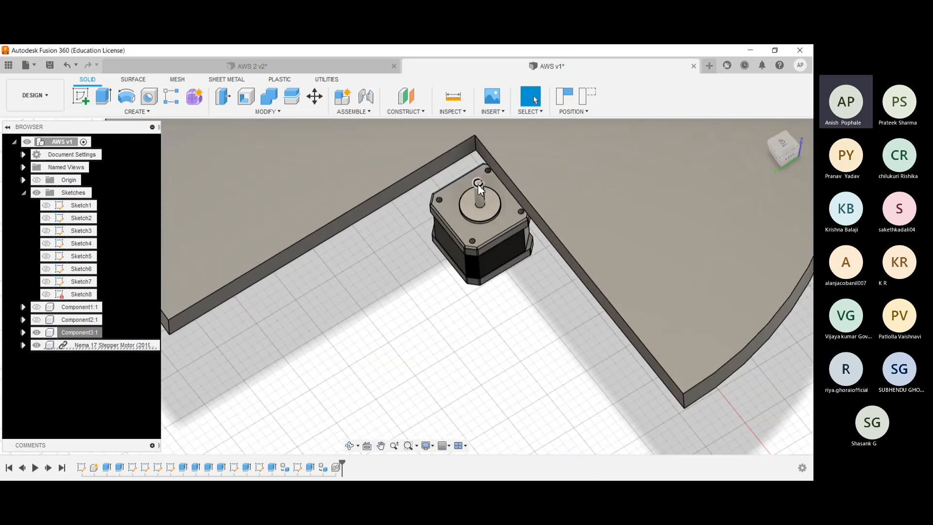
left_click(477, 183)
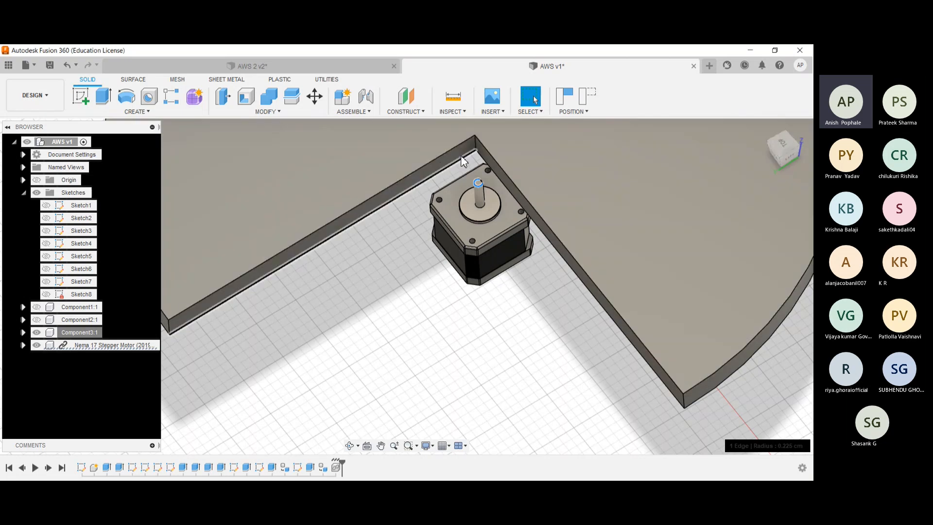
left_click(103, 95)
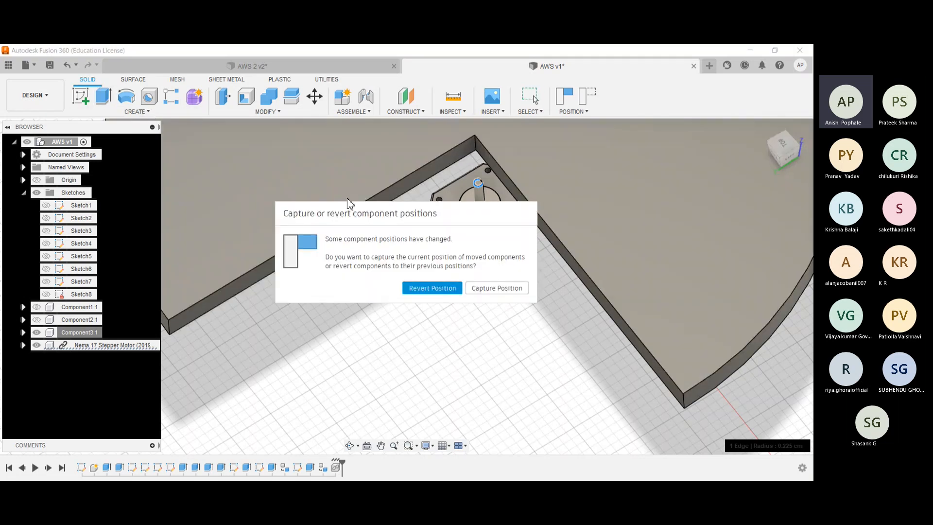
left_click(484, 290)
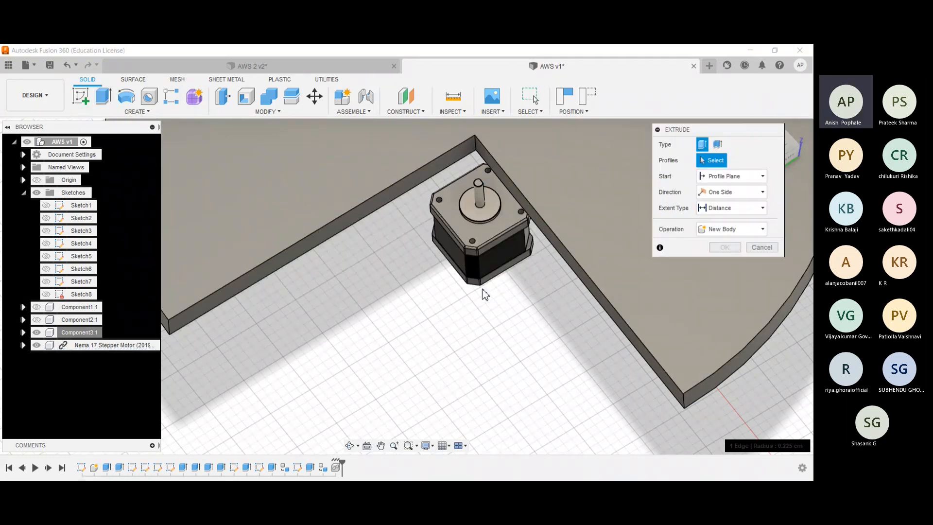
left_click(476, 183)
left_click_drag(476, 179, 470, 120)
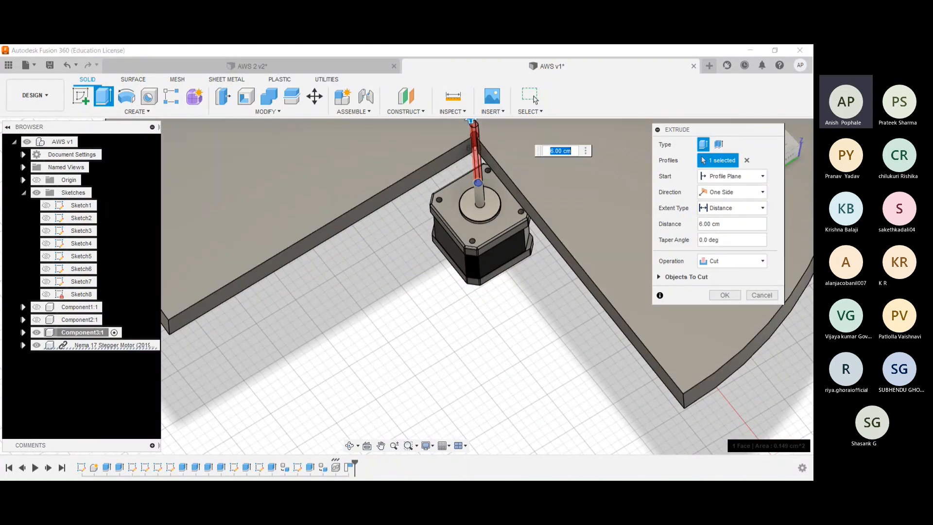
key("Return")
middle_click_drag(487, 313, 493, 360)
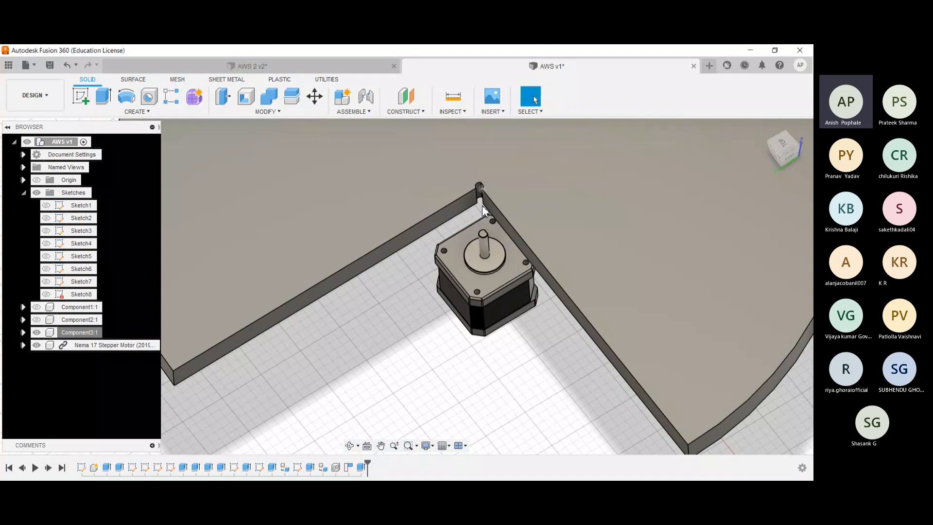
- Start a joint that places the round cut at the disc's inner corner onto the centre of the motor shaft's top face
scroll(477, 257, "down", 2)
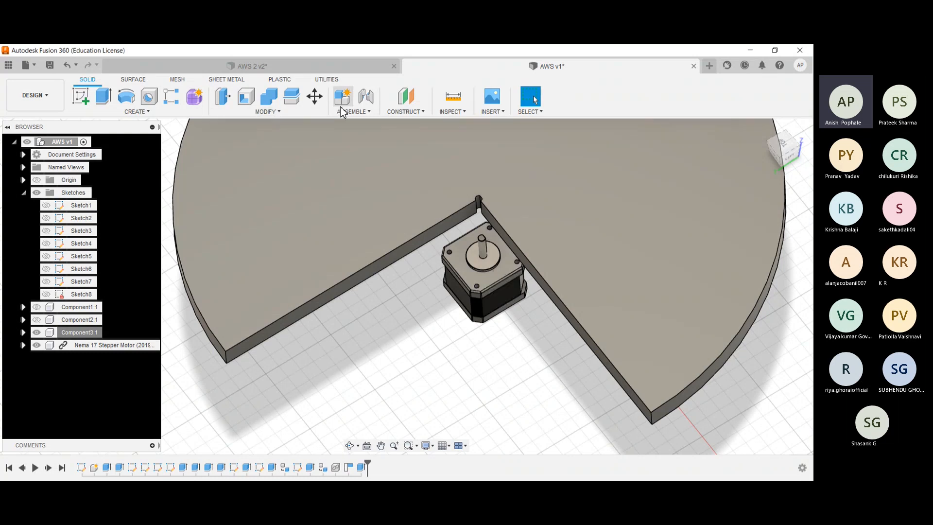
left_click(345, 113)
left_click(346, 132)
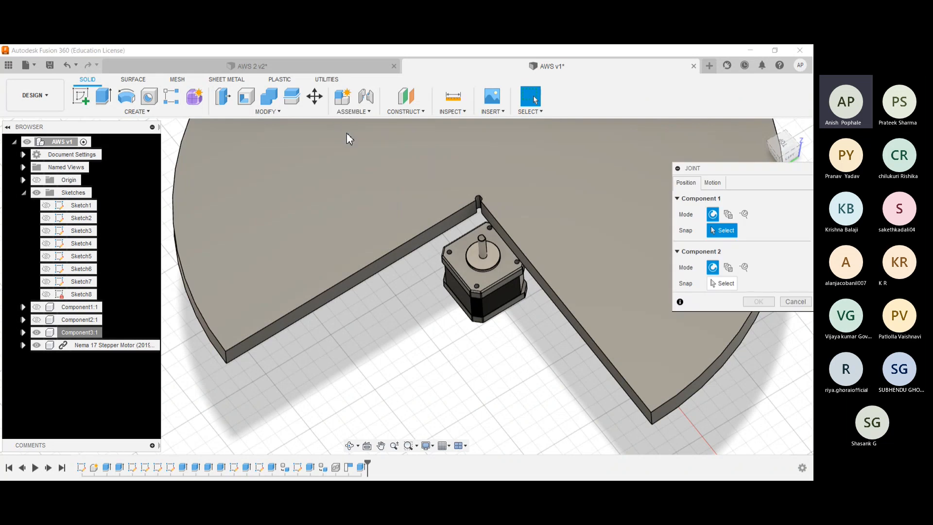
scroll(461, 218, "up", 5)
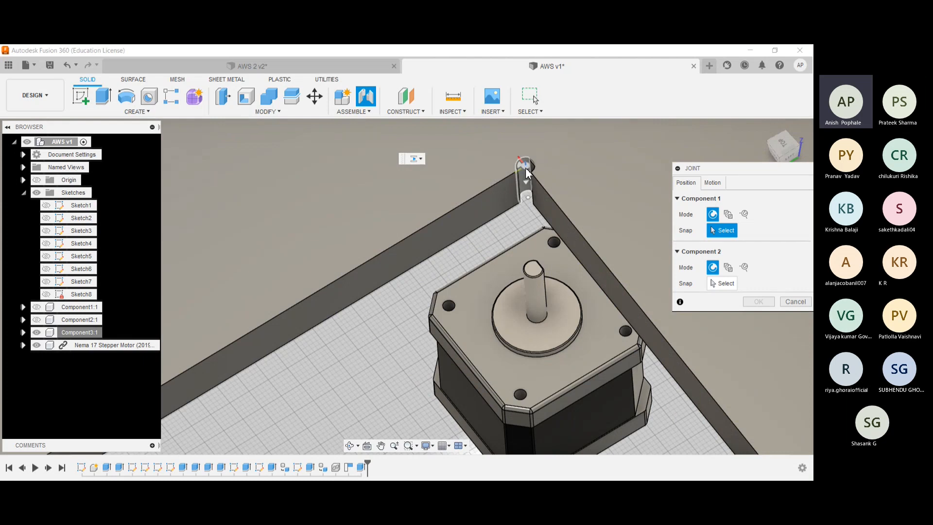
left_click(526, 173)
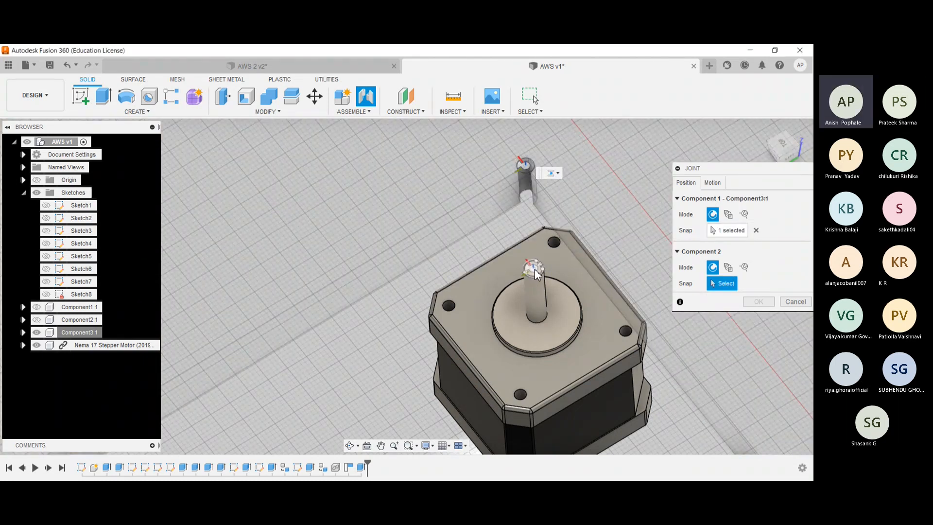
left_click(534, 270)
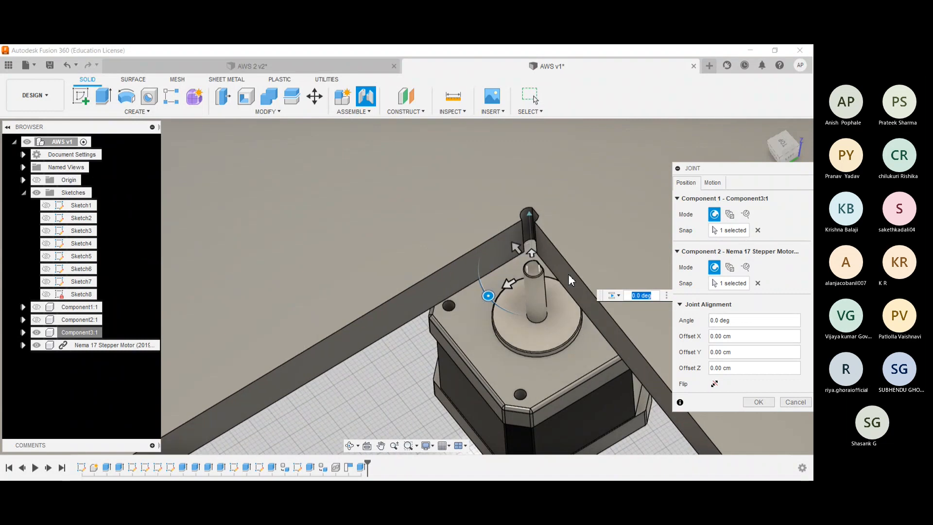
- Make the disc-to-motor joint revolute about the Z axis, preview its rotation and confirm it
left_click(712, 182)
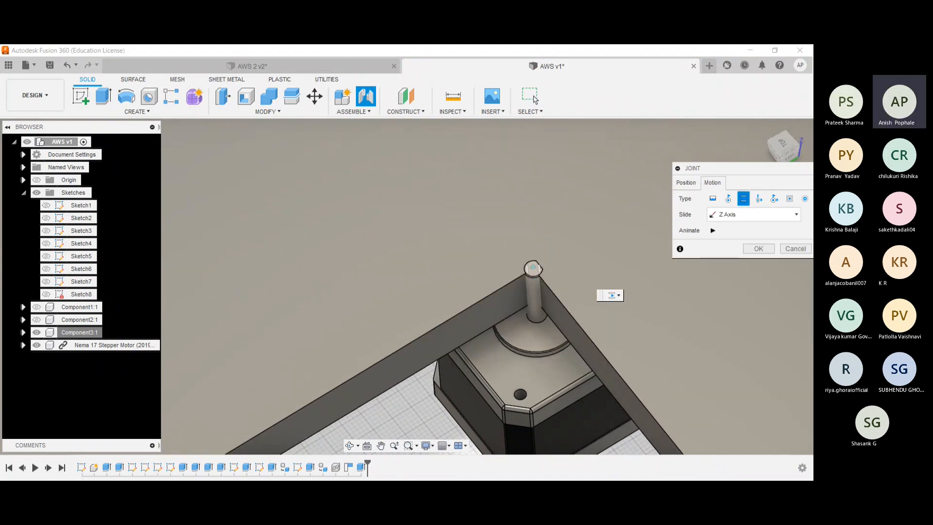
left_click(727, 198)
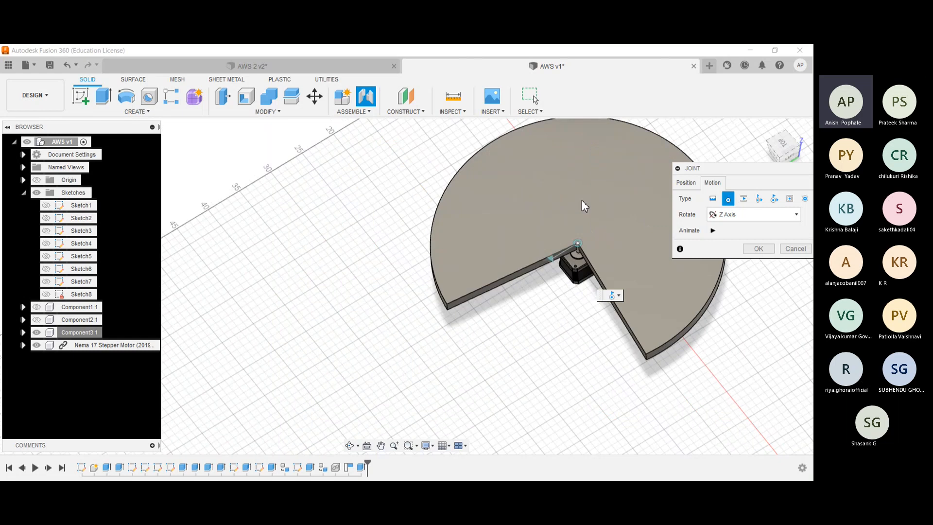
left_click(713, 230)
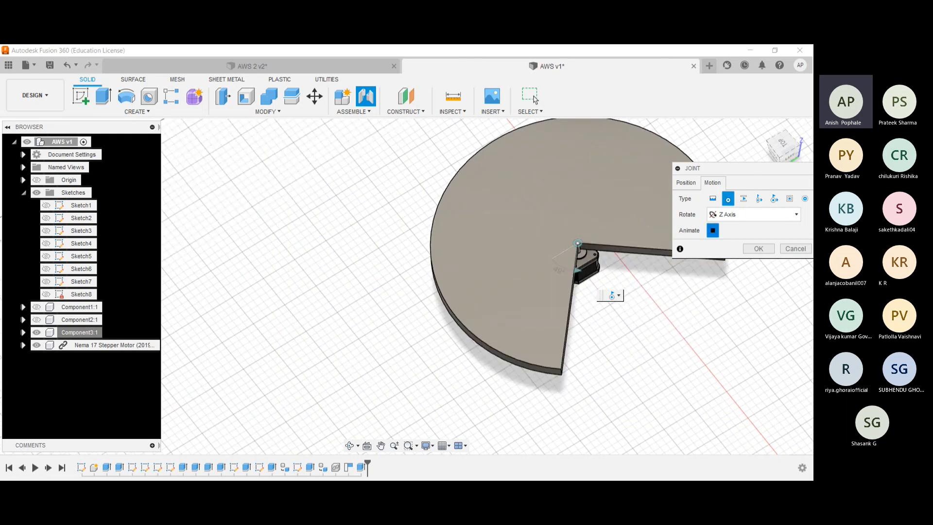
left_click(535, 99)
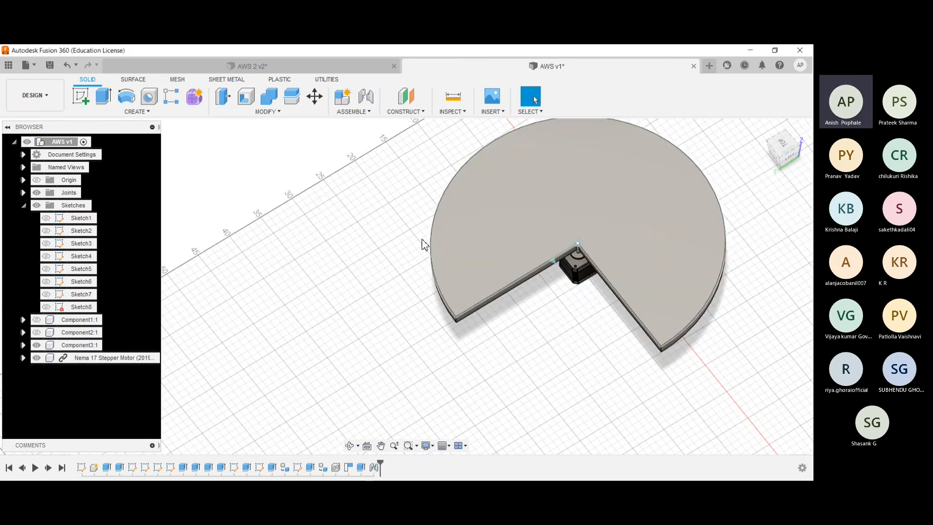
- Show Component2 and the frame component, and inspect the assembled disc and motor inside the frame
left_click(36, 331)
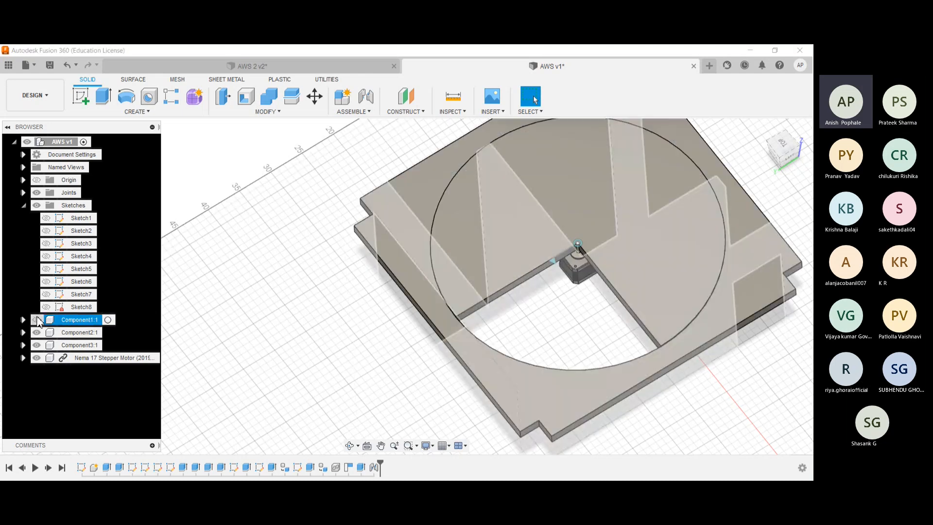
left_click(36, 319)
middle_click_drag(190, 311, 272, 271, "shift")
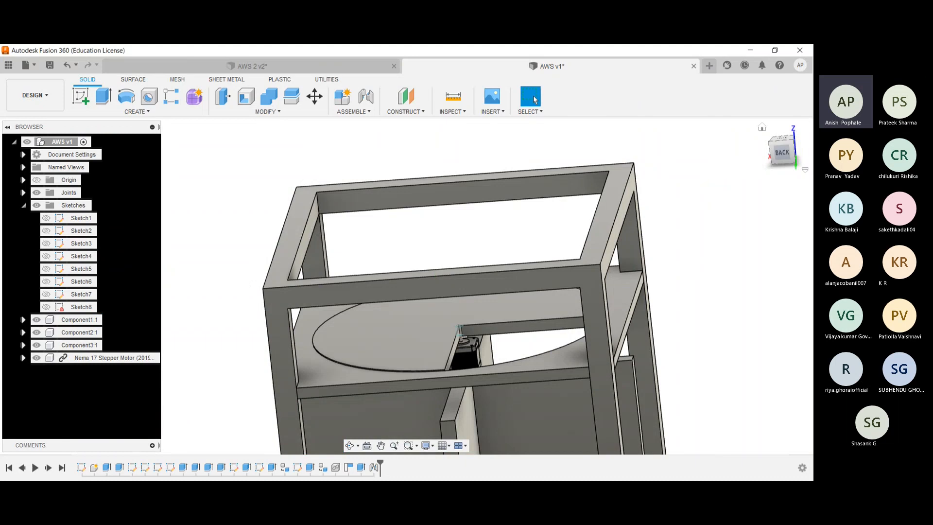
left_click(762, 127)
middle_click_drag(287, 262, 373, 240, "shift")
scroll(373, 240, "up", 6)
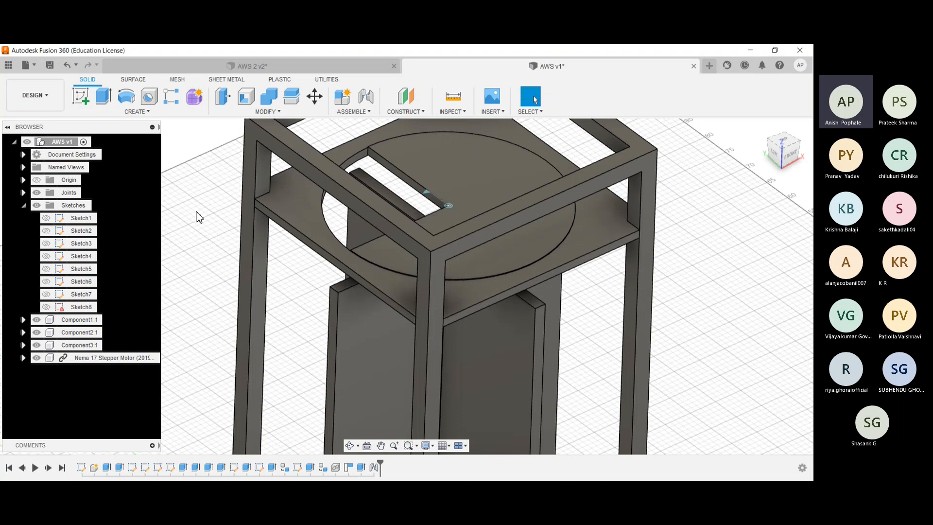
- In AWS 2, show only the L-shaped Component4 and examine its shape from above
left_click(259, 70)
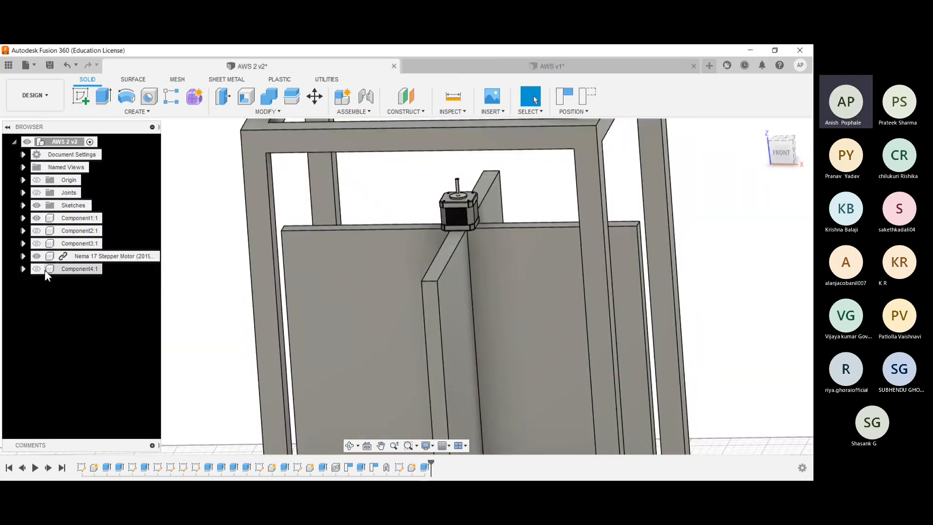
left_click(37, 268)
left_click(37, 256)
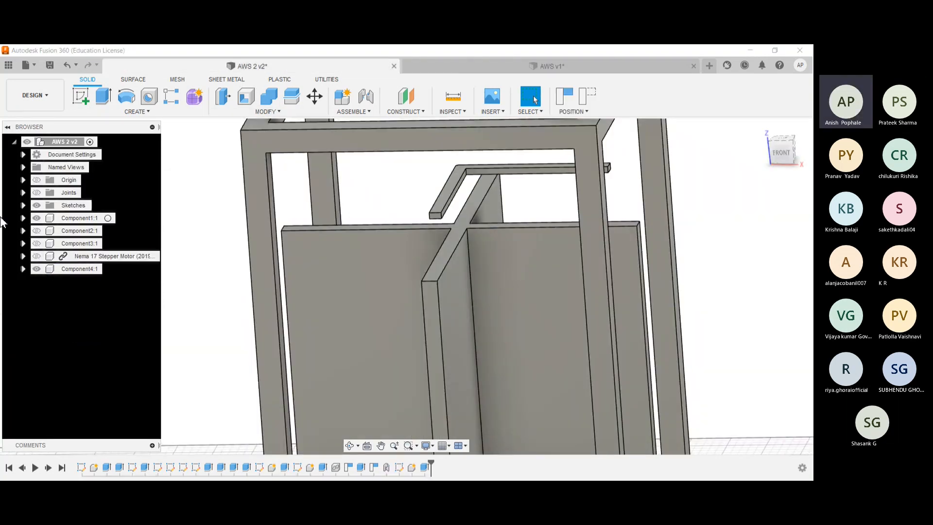
left_click(36, 218)
middle_click_drag(409, 282, 447, 256, "shift")
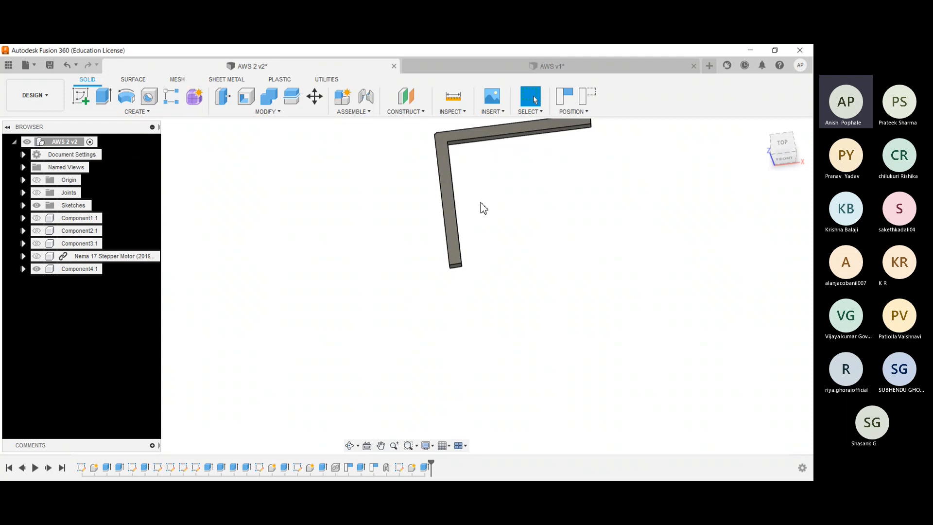
middle_click_drag(406, 208, 350, 273)
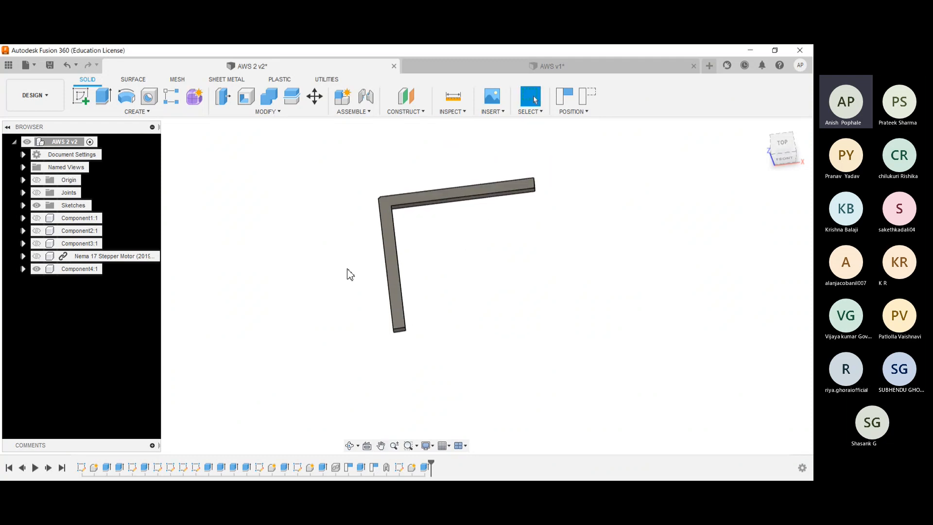
left_click(386, 208)
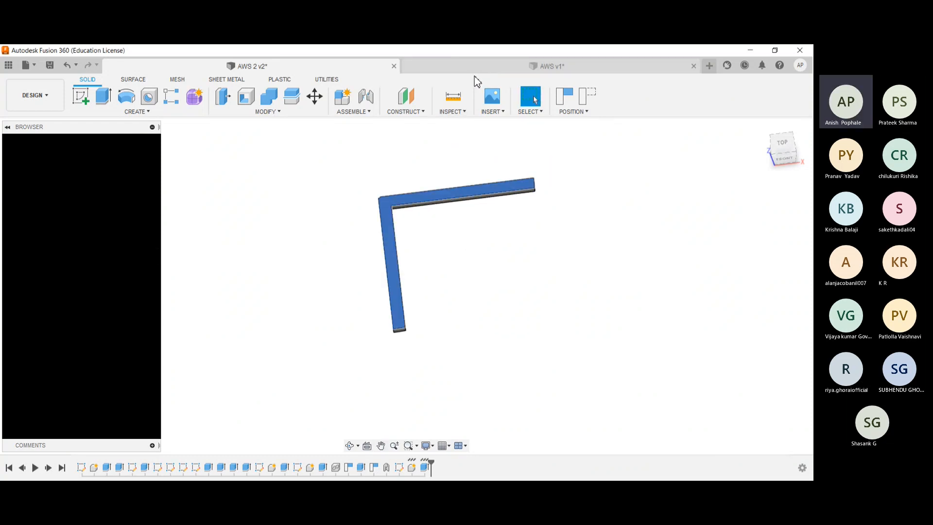
- Return to AWS v1 and hide the motor, Component2 and the frame, leaving only the three-quarter disc shown
left_click(475, 71)
middle_click_drag(168, 250, 158, 292, "shift")
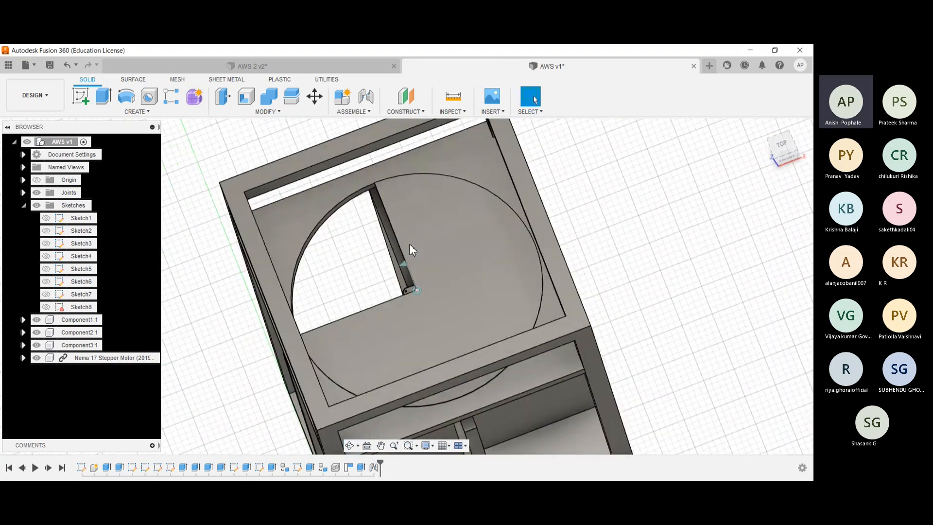
left_click(431, 295)
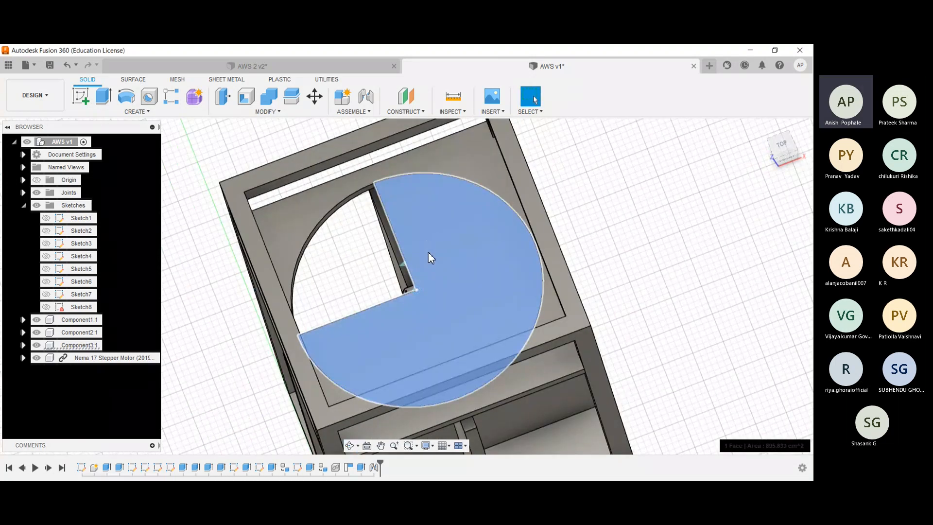
key("Escape")
left_click(459, 244)
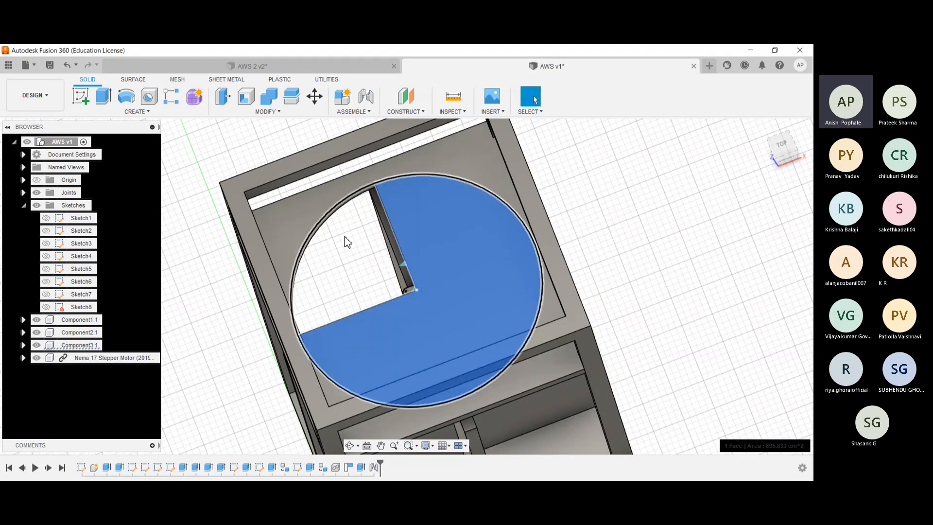
left_click(35, 361)
left_click(37, 357)
left_click(37, 332)
left_click(36, 319)
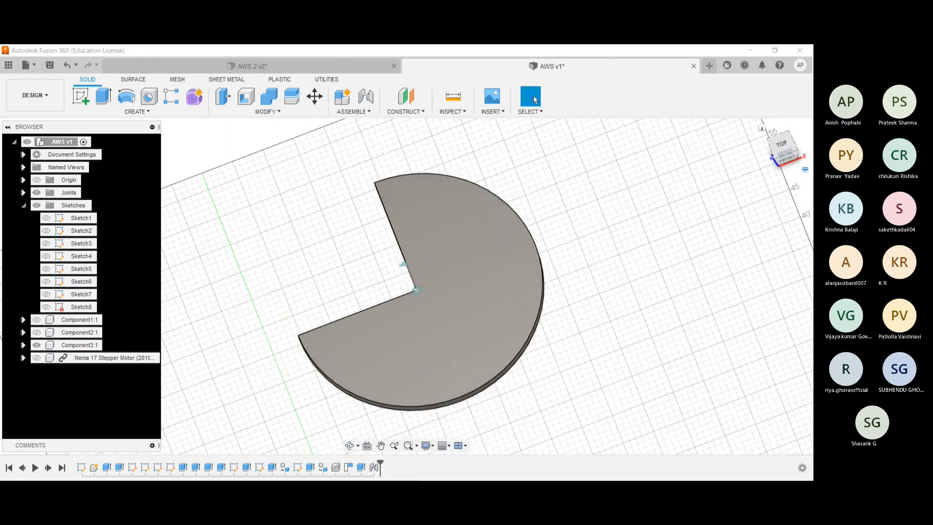
- Sketch a circle on the disc's top face, centred on its inner corner and reaching the disc's outer edge
left_click(781, 144)
left_click(84, 99)
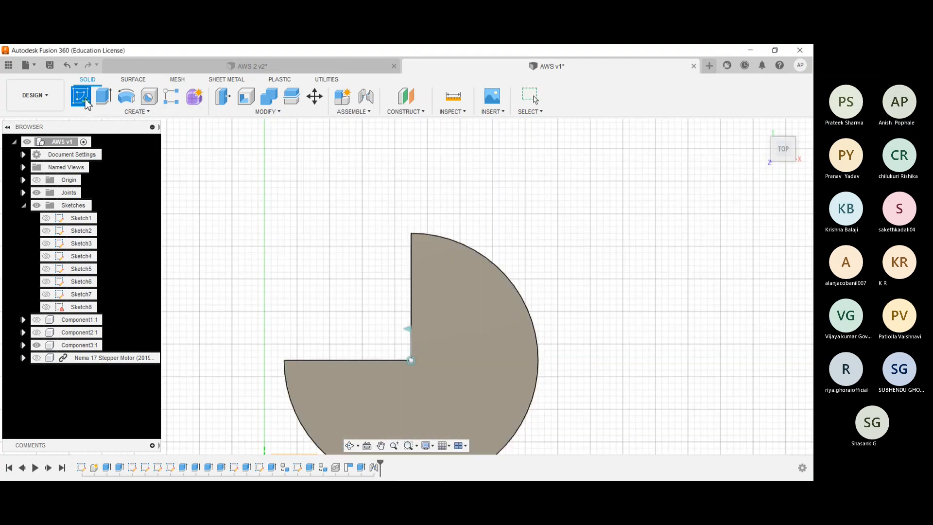
left_click(485, 360)
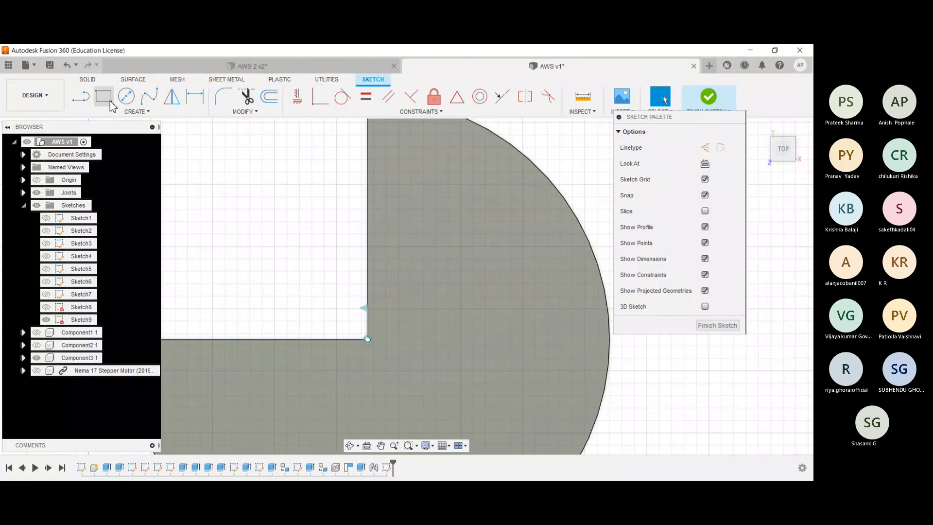
left_click(126, 95)
left_click(367, 339)
scroll(371, 341, "up", 5)
scroll(370, 347, "up", 1)
scroll(358, 338, "down", 5)
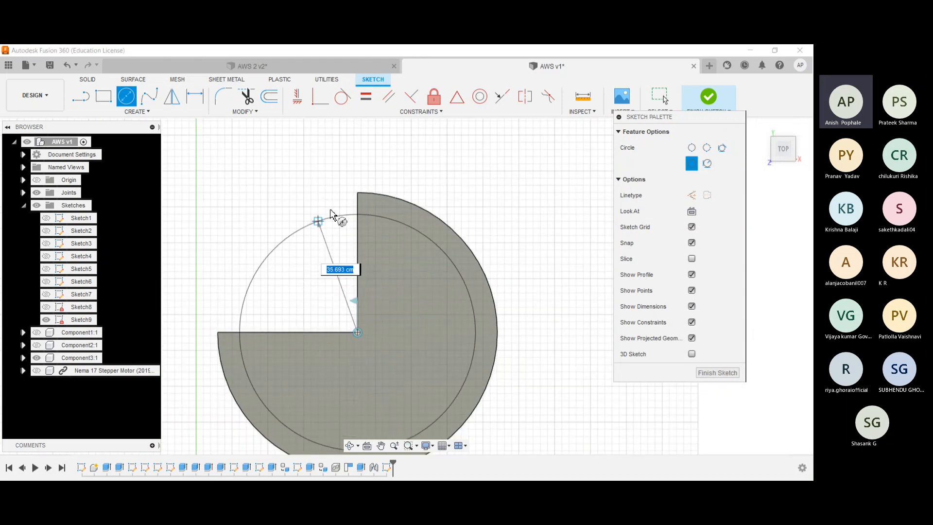
left_click(357, 194)
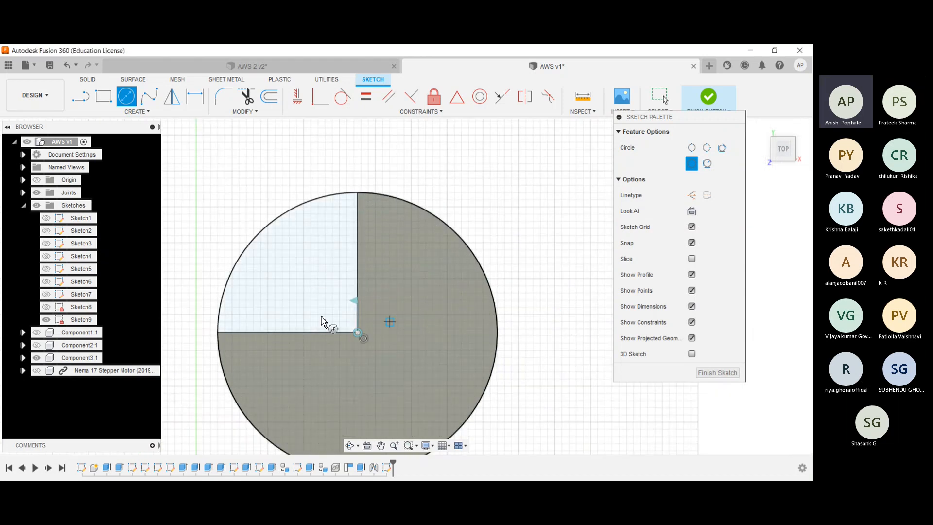
- Sketch a horizontal line about 19.5 cm long from the circle's centre across the solid disc to its right edge
key("l")
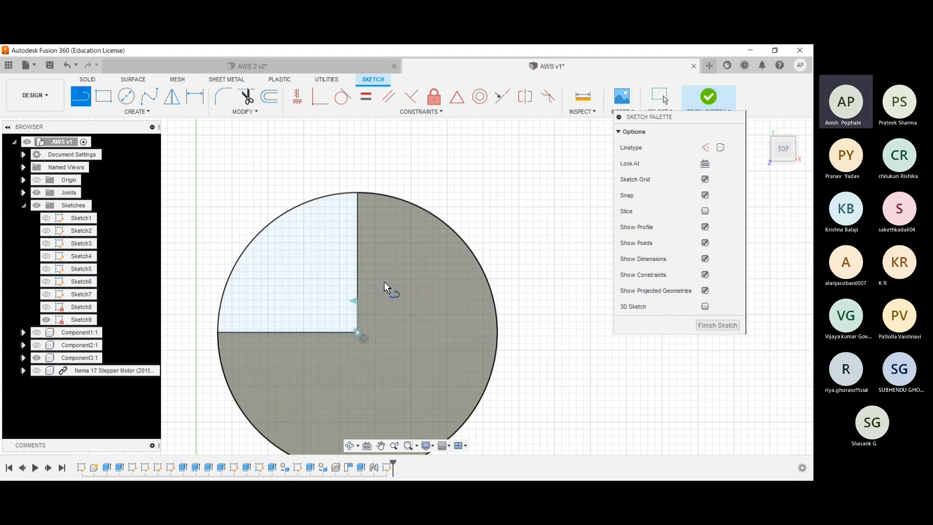
scroll(357, 334, "up", 5)
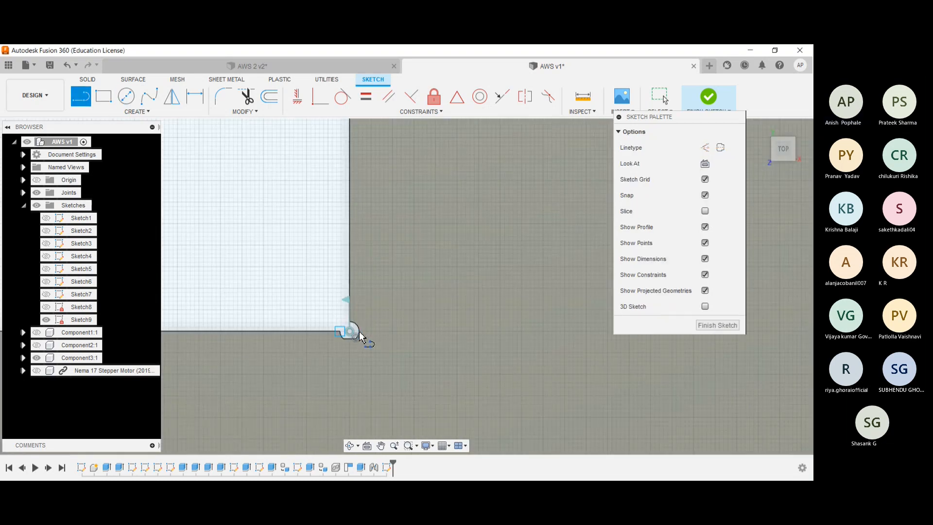
scroll(333, 335, "up", 10)
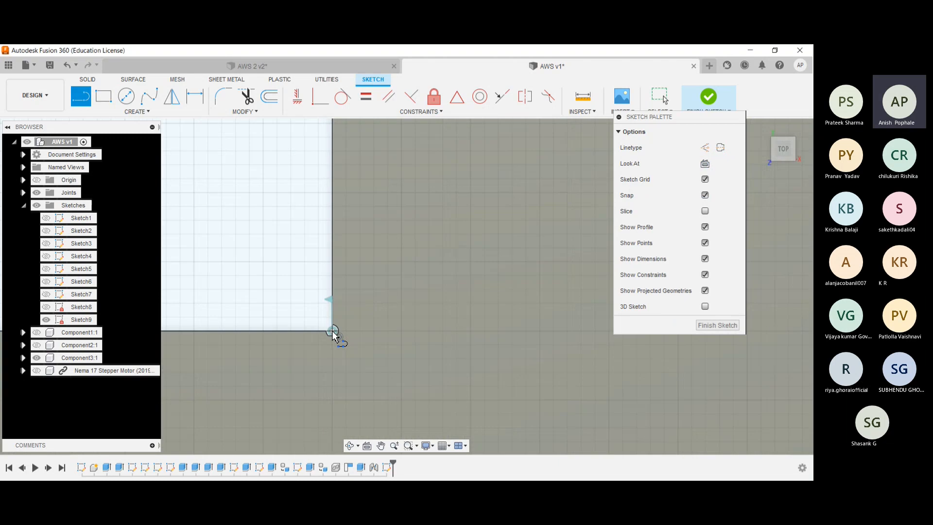
left_click(332, 332)
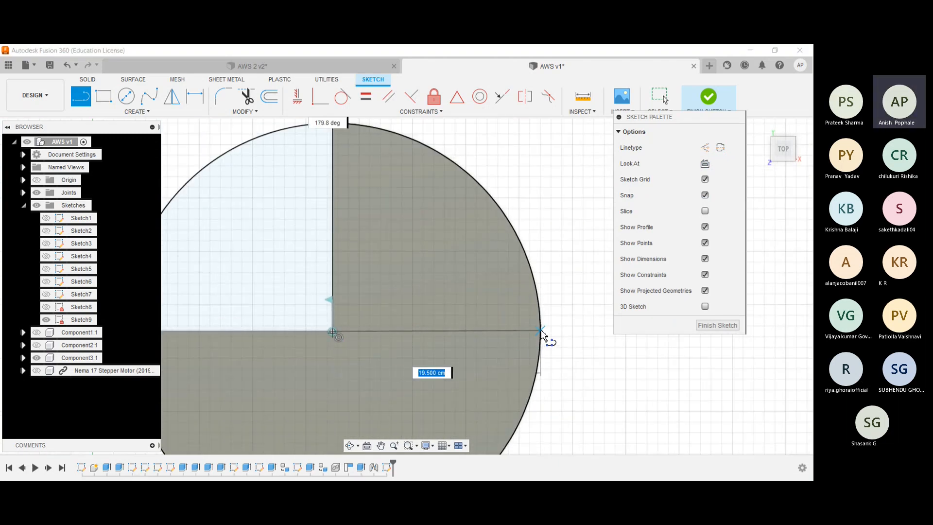
scroll(541, 331, "up", 3)
scroll(541, 331, "down", 2)
left_click(540, 331)
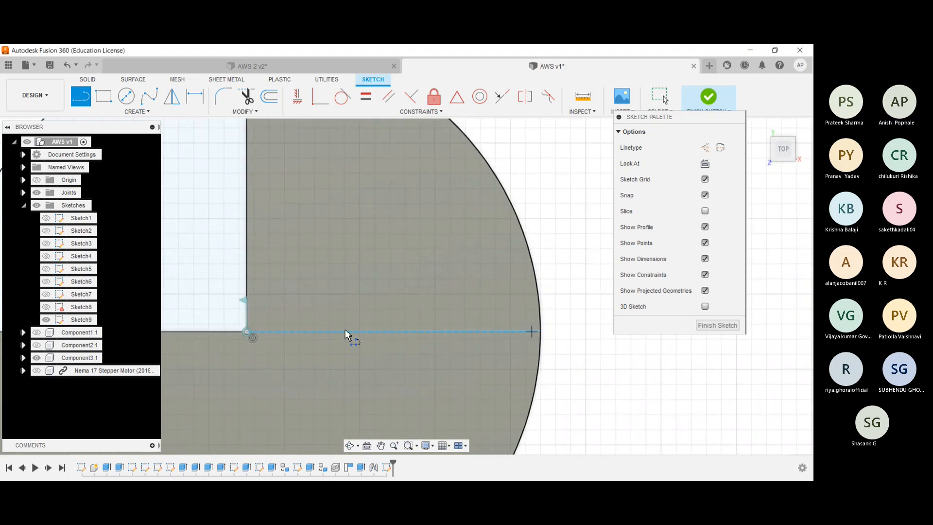
scroll(345, 334, "down", 3)
left_click(290, 330)
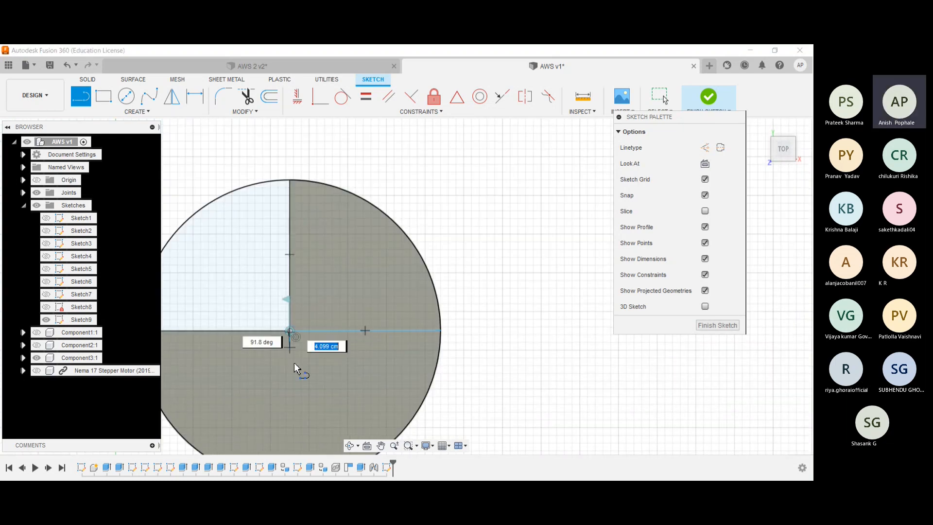
key("Escape")
- Sketch a vertical line 19.5 cm long from the circle's centre down to its lower edge
scroll(293, 363, "up", 5)
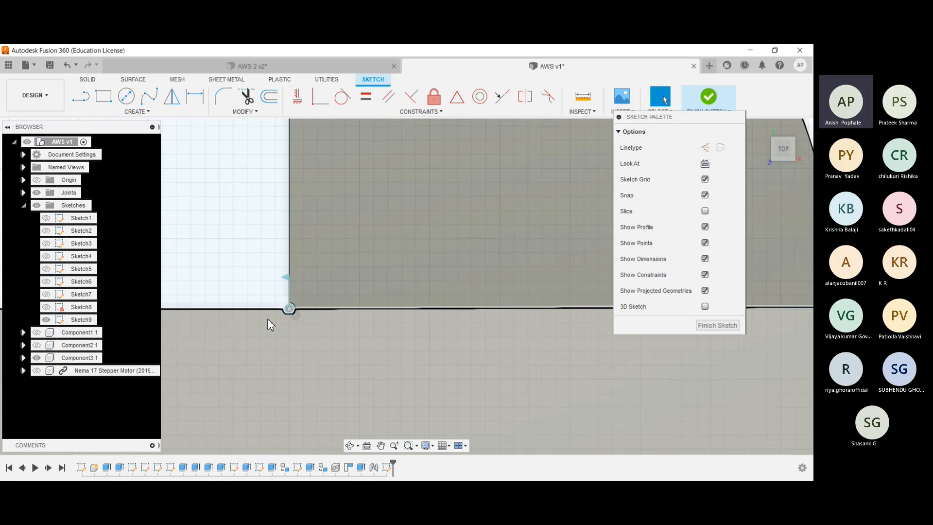
scroll(270, 324, "down", 2)
key("l")
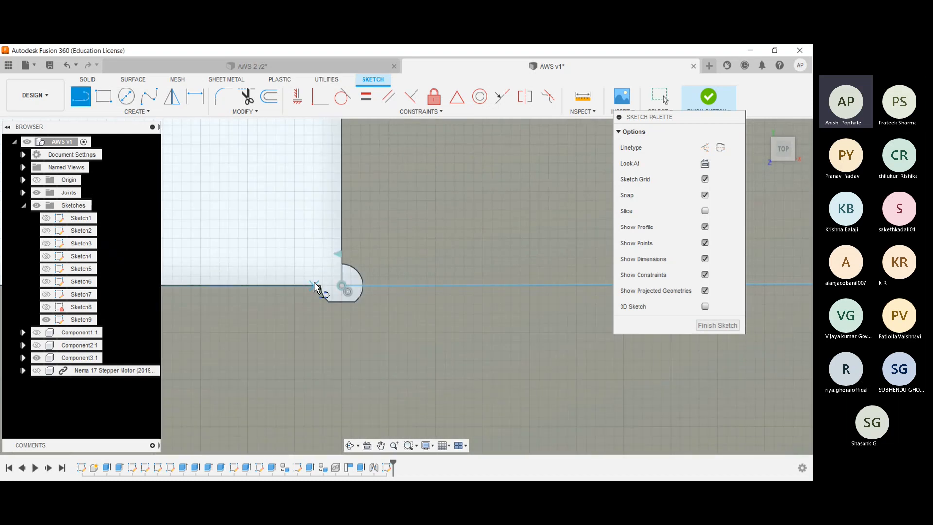
left_click(342, 285)
scroll(334, 305, "down", 4)
middle_click_drag(337, 315, 368, 135)
scroll(355, 242, "down", 5)
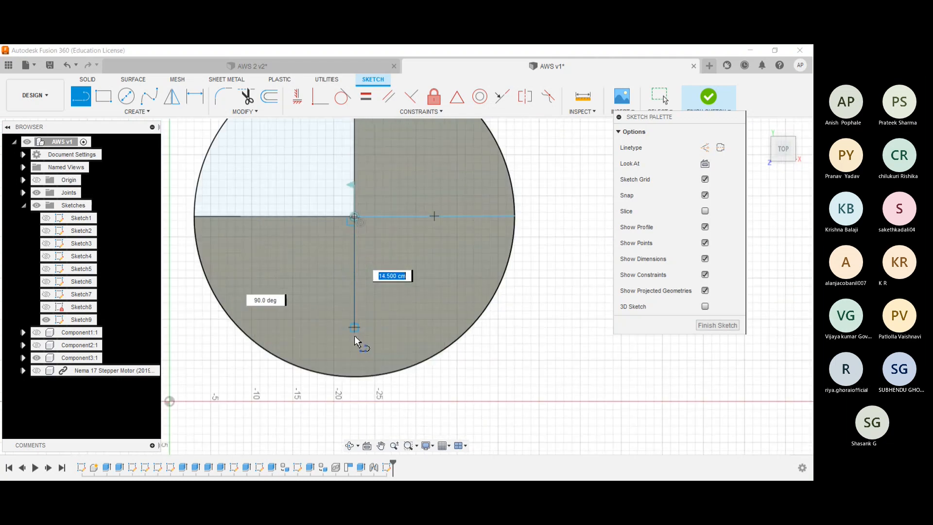
left_click(354, 376)
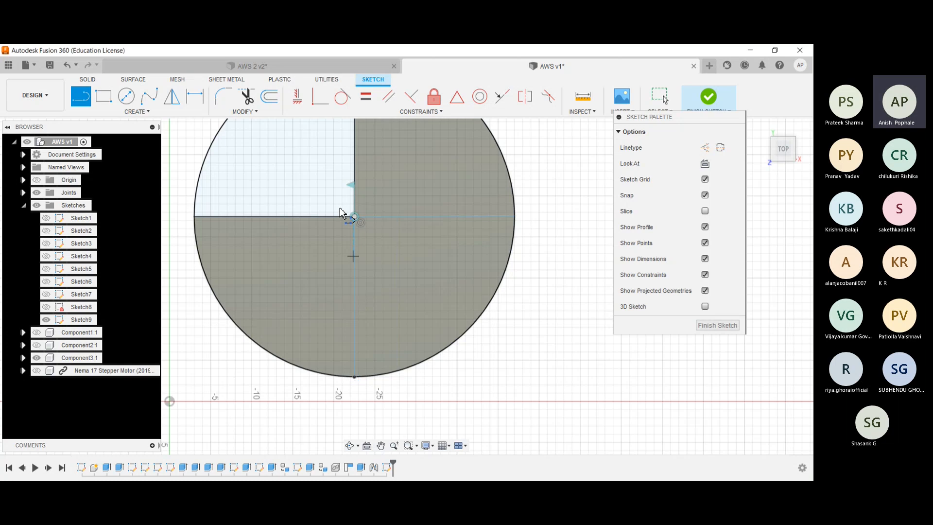
middle_click_drag(330, 169, 310, 232)
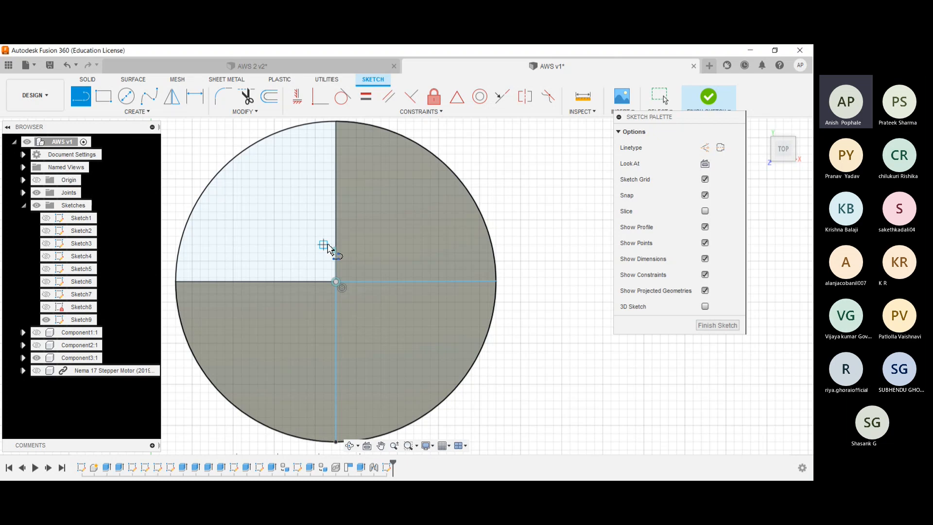
- Offset the two connected lines 1.5 cm inward into the lower-right quadrant and finish the sketch
left_click(265, 100)
left_click(384, 281)
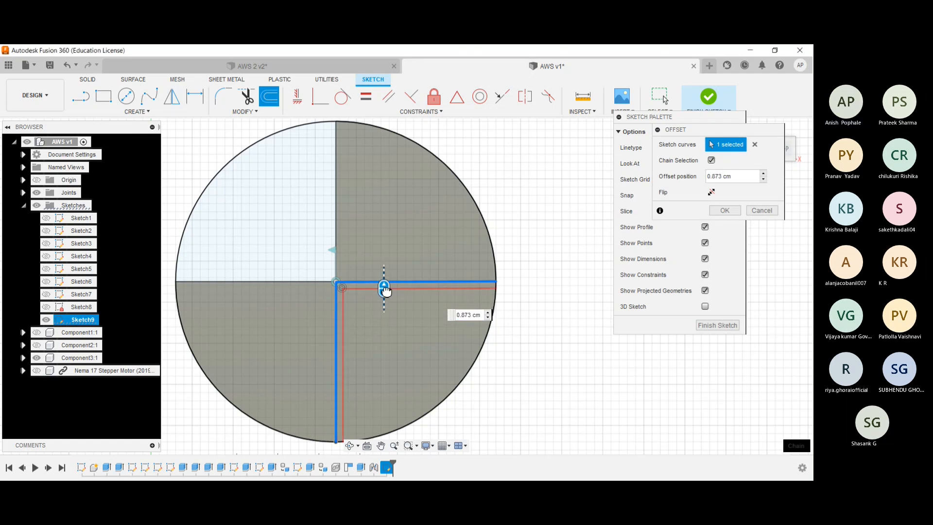
key("BackSpace")
type("1.5 cm")
key("Return")
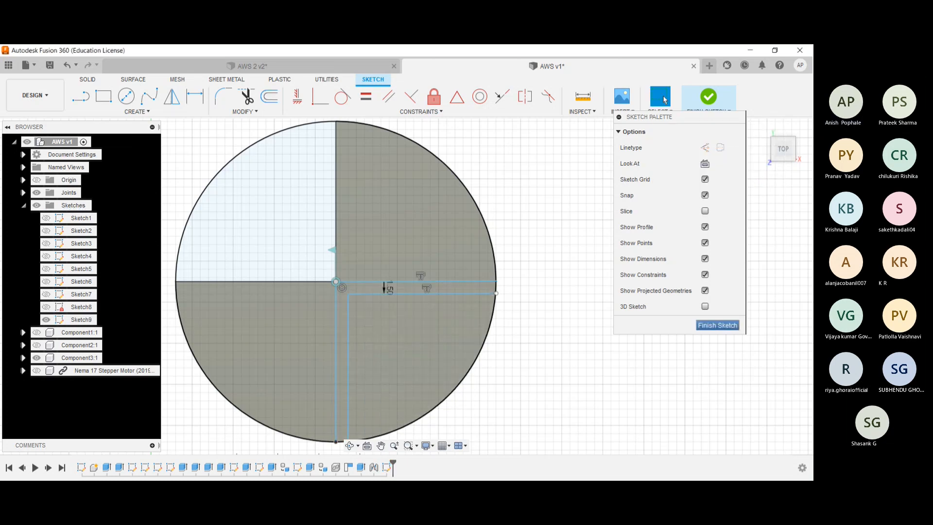
left_click(717, 325)
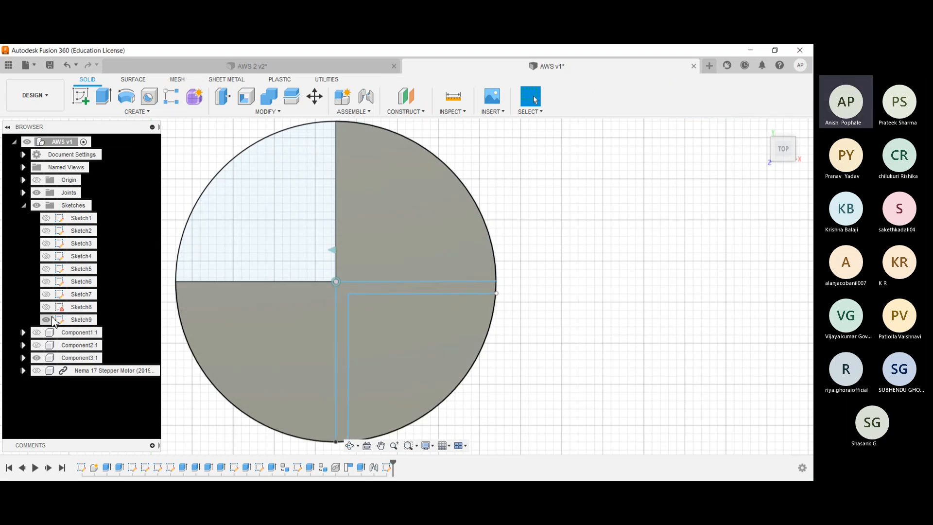
- Hide the disc and extrude the L-shaped profile 0.8 cm as a new body
left_click(38, 358)
left_click(38, 358)
mouse_move(335, 298)
middle_mouse_down("shift")
mouse_move(346, 264)
mouse_move(340, 302)
middle_mouse_up("shift")
key("e")
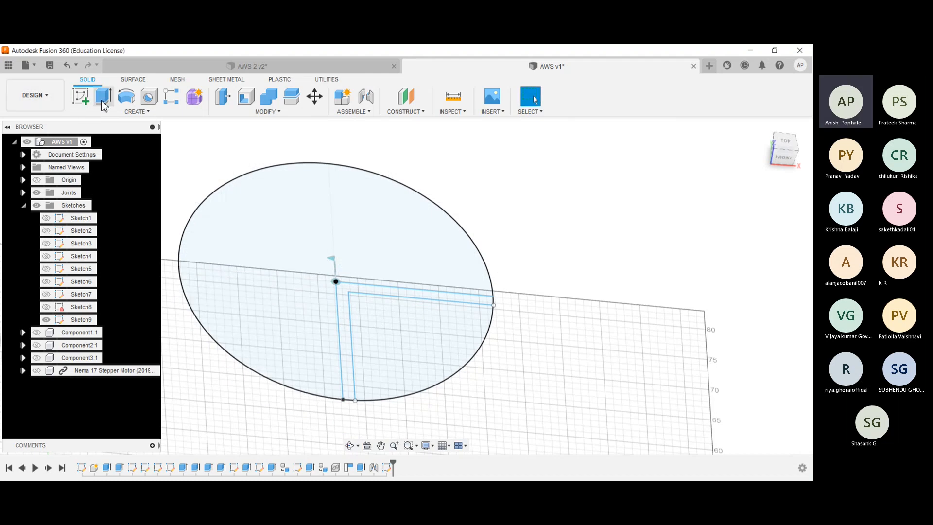
left_click(340, 291)
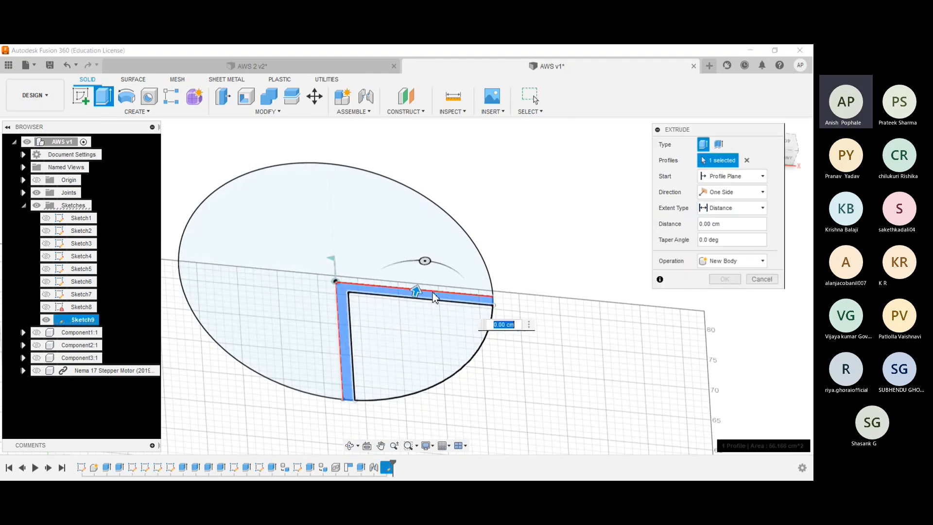
left_click_drag(419, 294, 421, 290)
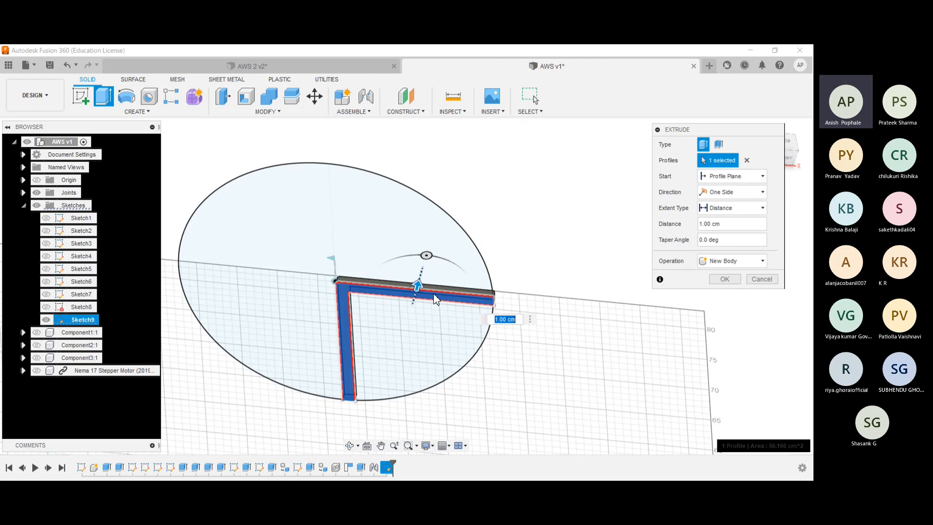
type("0.8 cm")
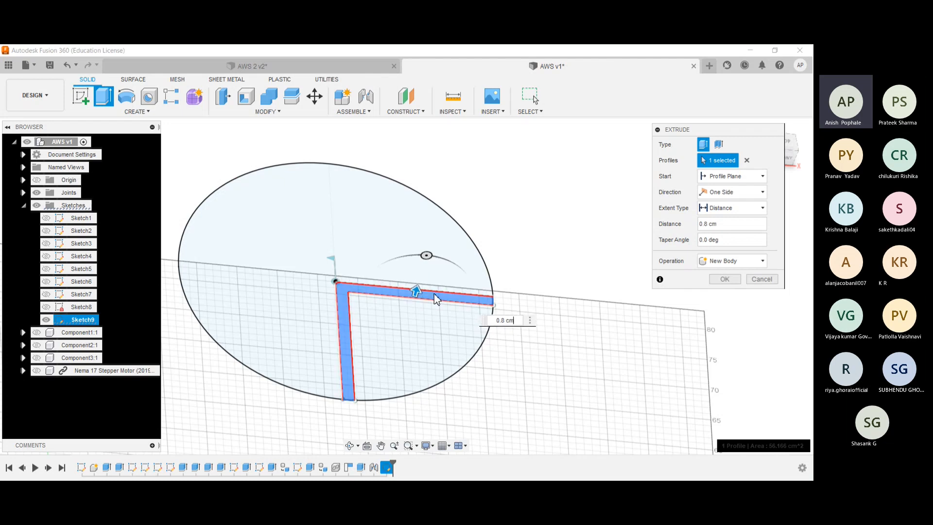
key("Return")
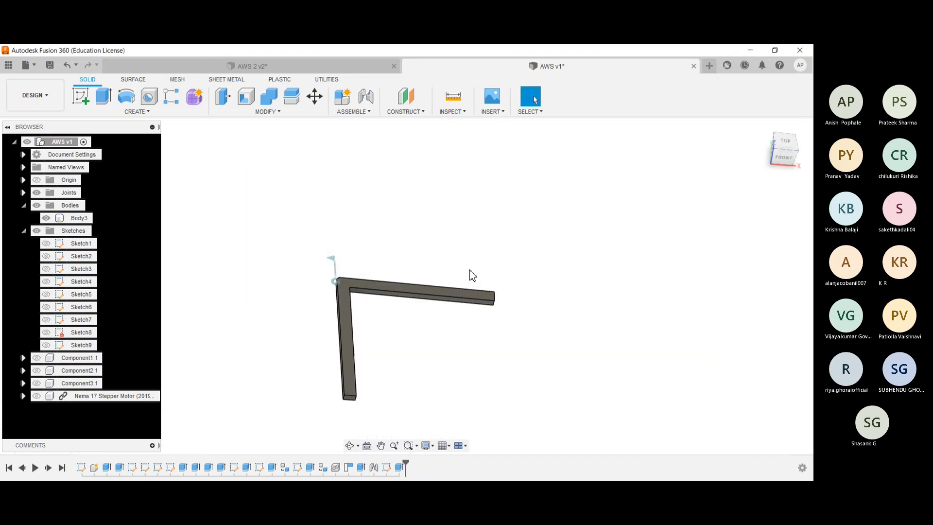
- Edit the L-shaped extrusion to include the small missing profile at its outer corner, with the operation set to Join
left_click(343, 301)
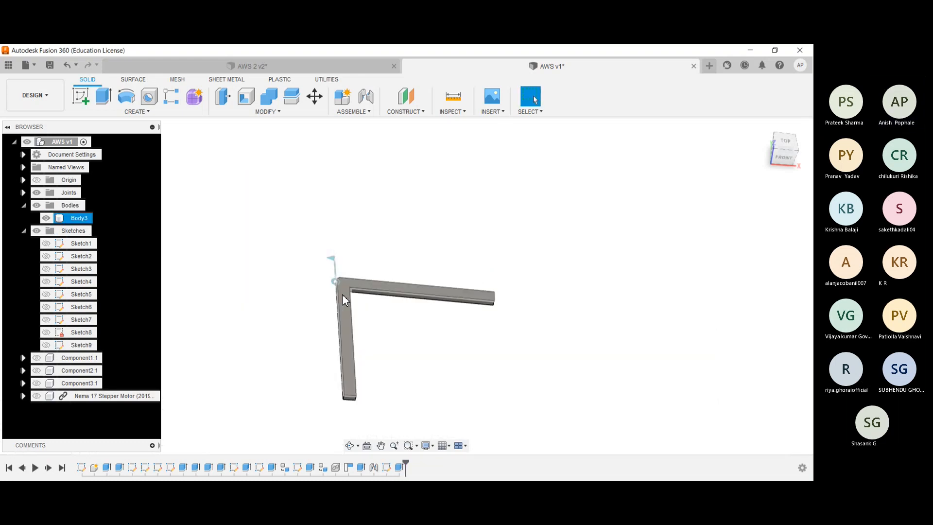
scroll(344, 292, "up", 7)
scroll(345, 281, "down", 1)
scroll(346, 282, "up", 3)
middle_click_drag(341, 217, 238, 144, "shift")
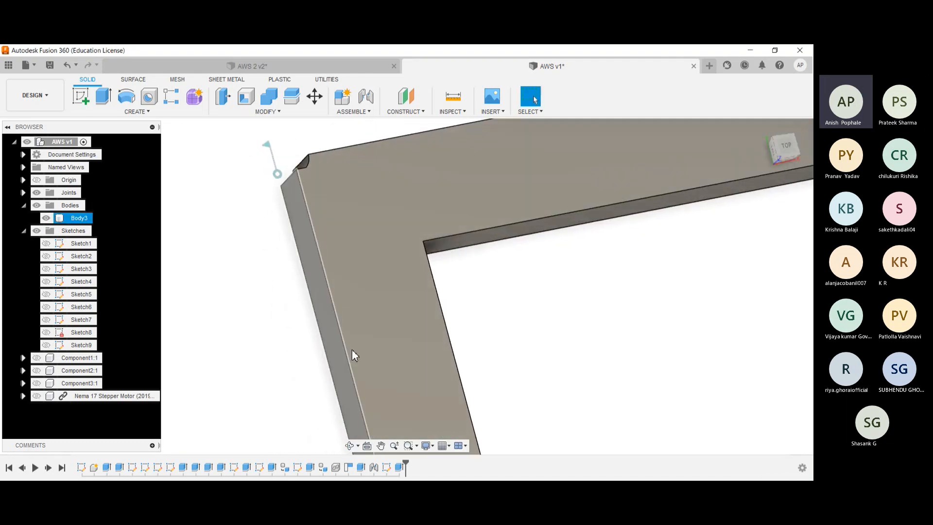
left_click(399, 468)
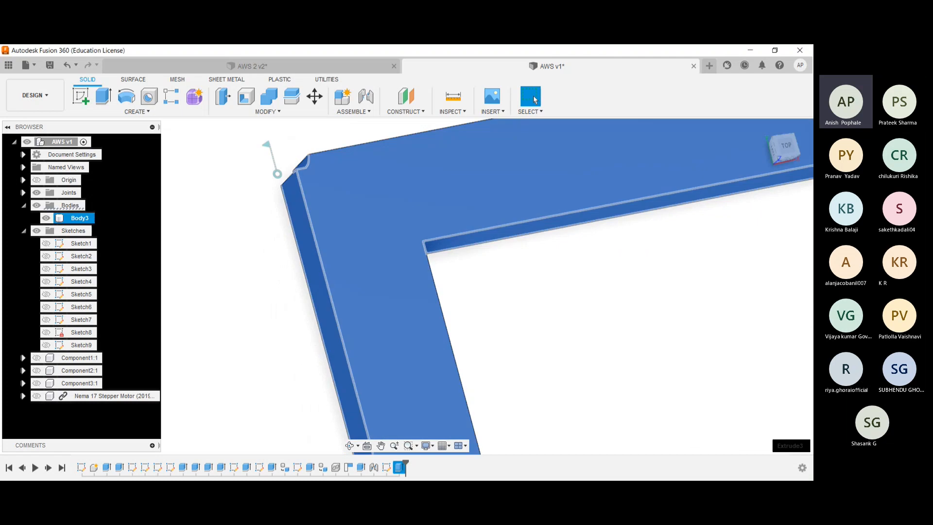
double_click(411, 371)
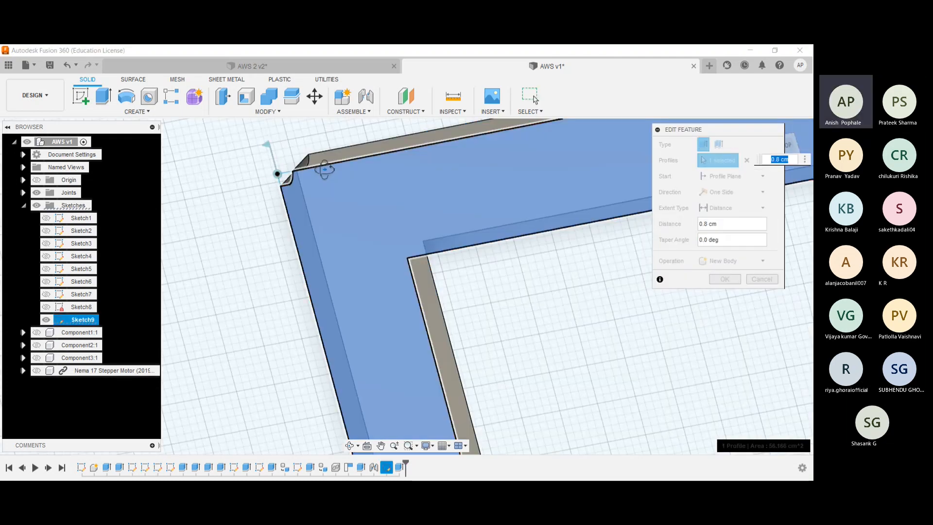
left_click(301, 168)
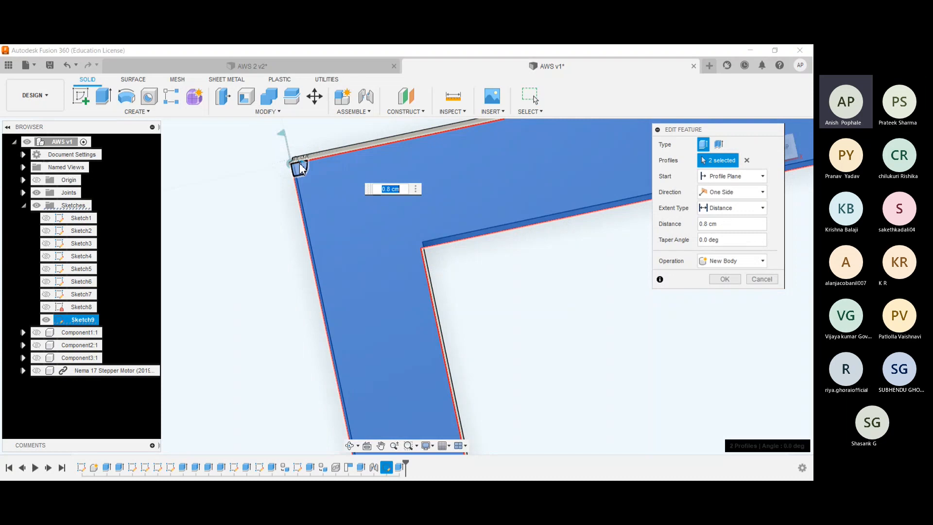
left_click(732, 261)
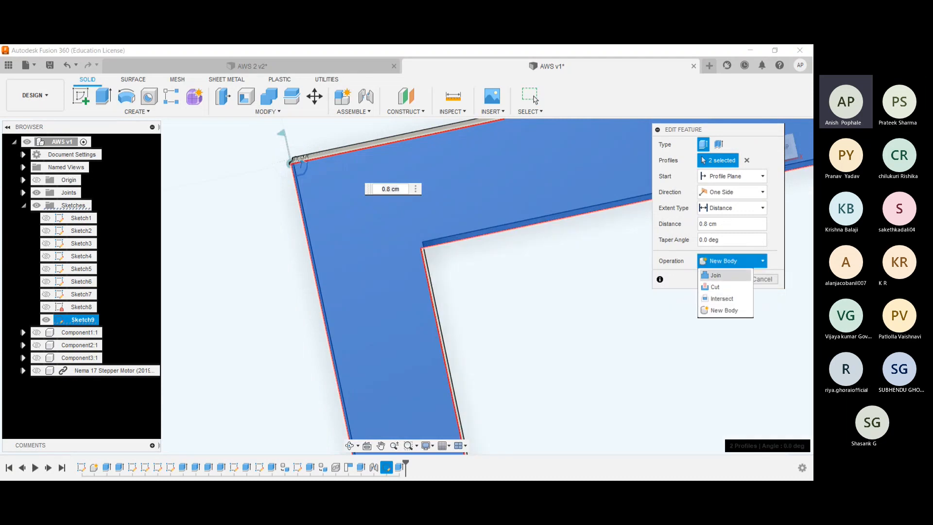
left_click(716, 273)
key("Return")
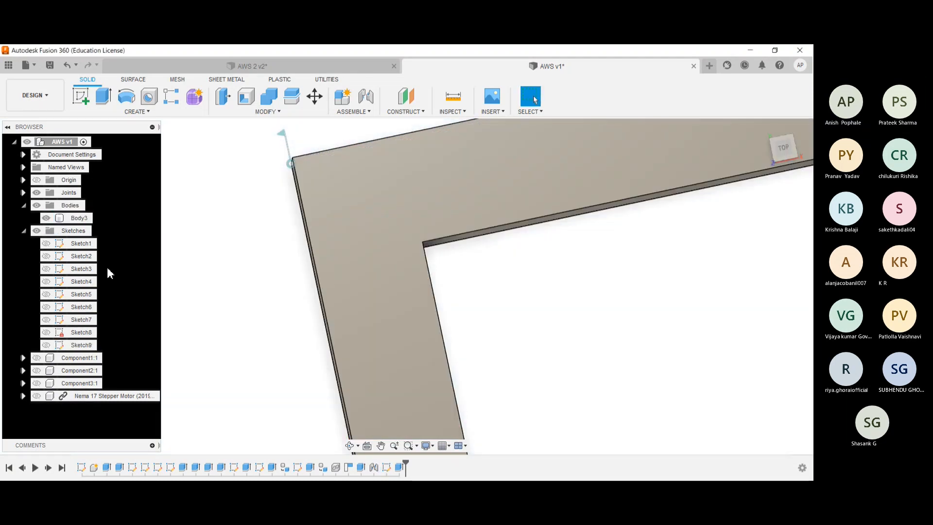
- Convert the L-shaped body into its own component
left_click(82, 221)
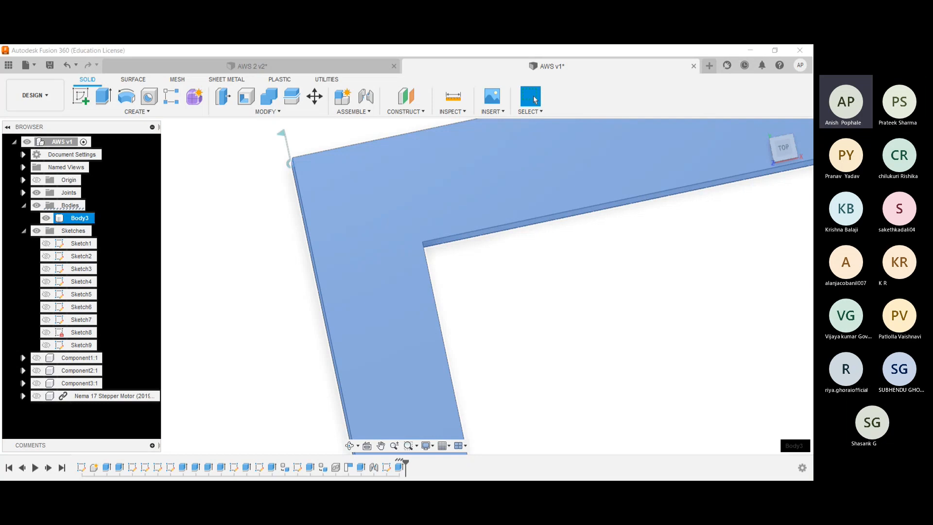
left_click(94, 263)
scroll(179, 258, "down", 2)
left_click(308, 204)
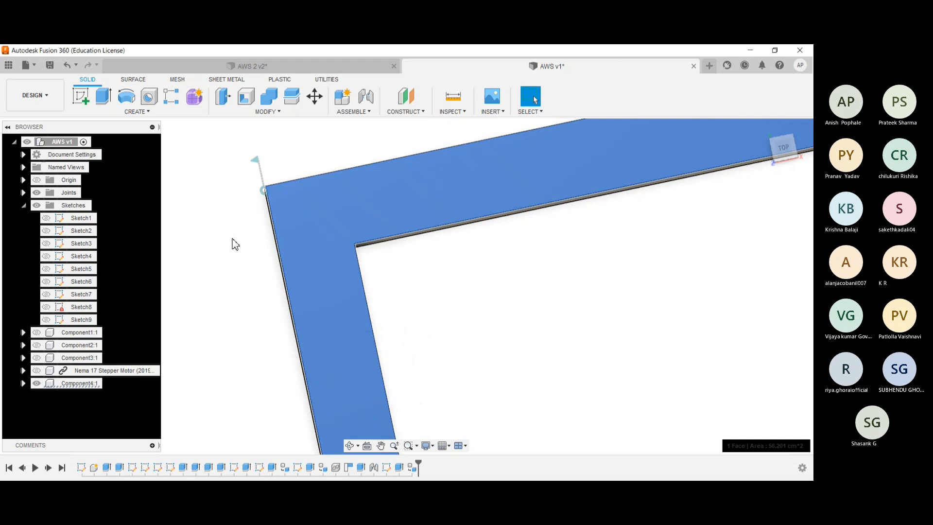
scroll(232, 244, "down", 4)
left_click(297, 275)
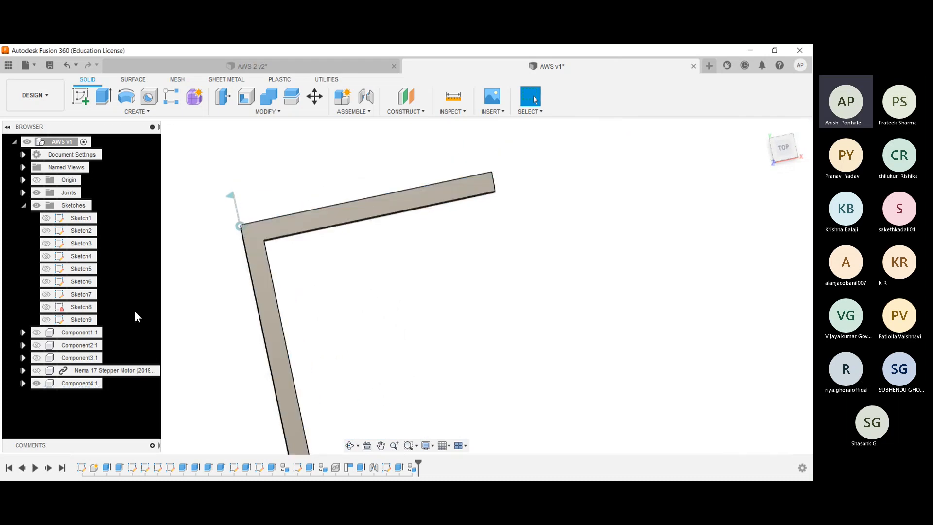
- Show the three-quarter disc and move the L-shaped component up, clear of the disc's top face
middle_click_drag(215, 314, 264, 277, "shift")
left_click(37, 373)
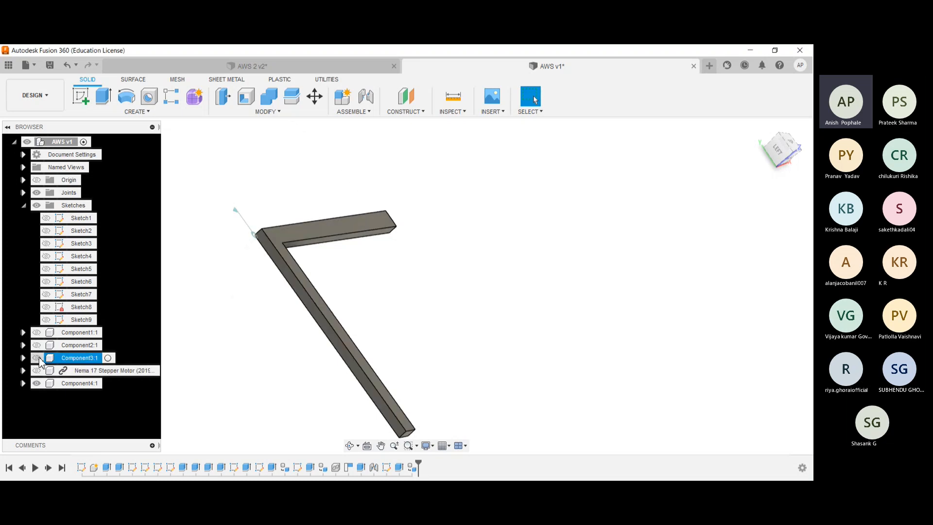
left_click(36, 357)
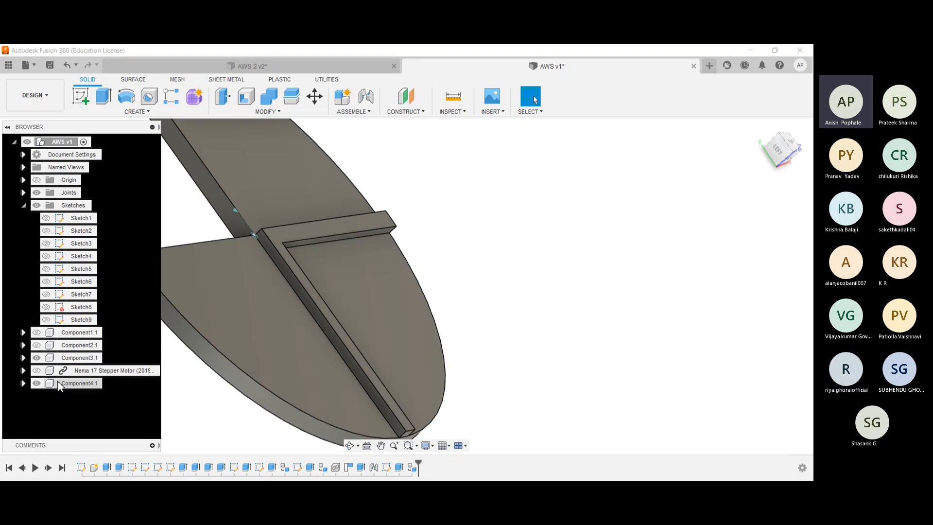
left_click(66, 384)
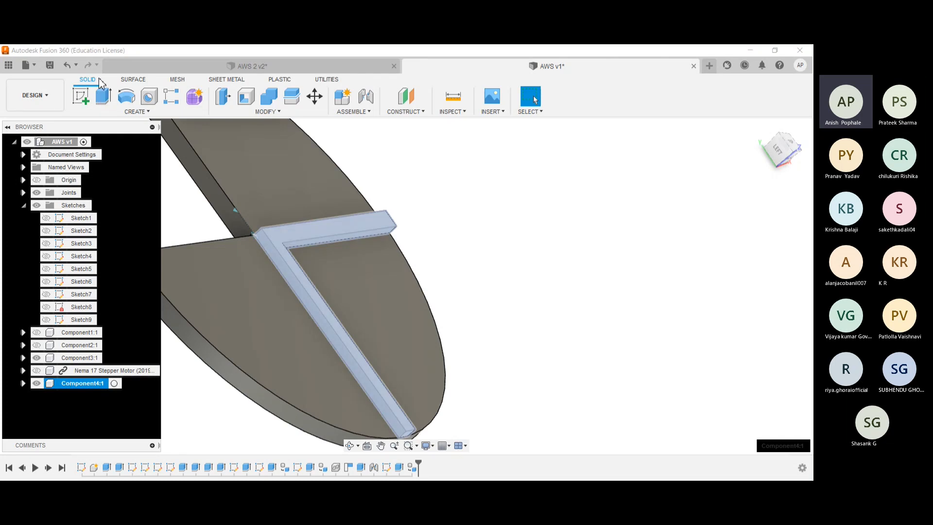
key("m")
left_click_drag(357, 267, 378, 260)
key("Return")
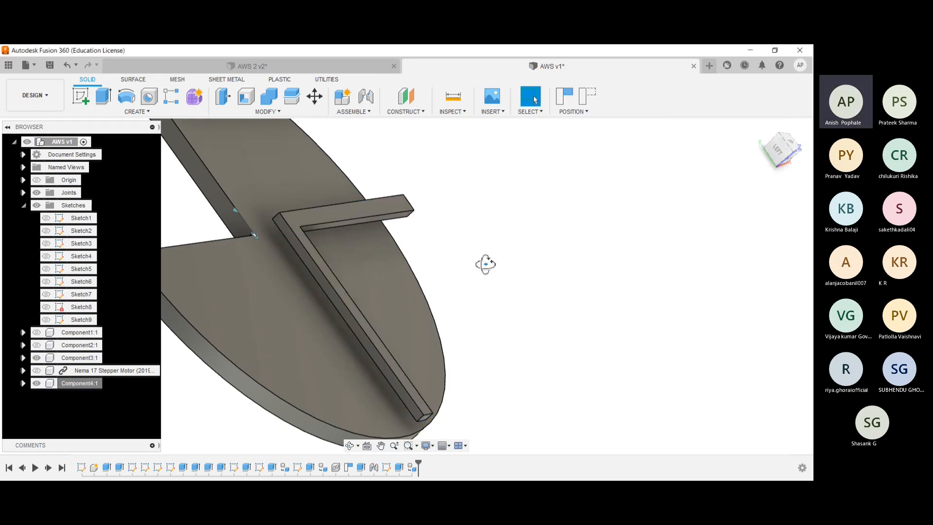
- Return to the home view and show Component2 and the frame component around the disc and L-shaped piece
middle_click_drag(485, 264, 563, 243, "shift")
left_click(761, 127)
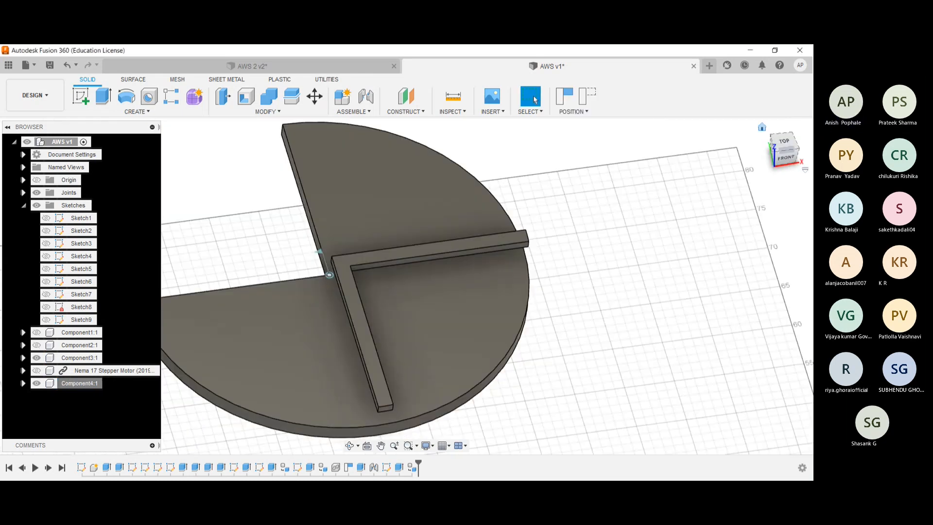
left_click(36, 345)
left_click(36, 332)
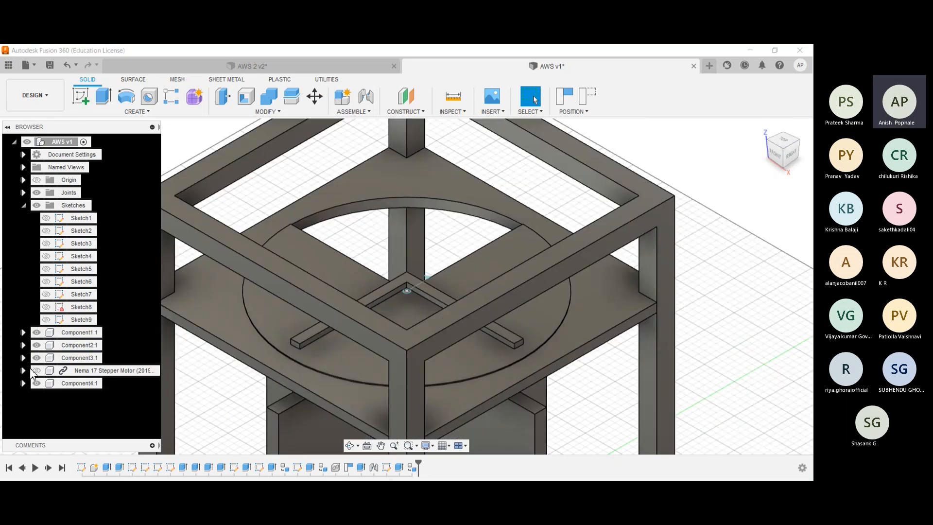
- Show the Nema 17 stepper motor component and collapse the Sketches folder
left_click(36, 370)
left_click(24, 205)
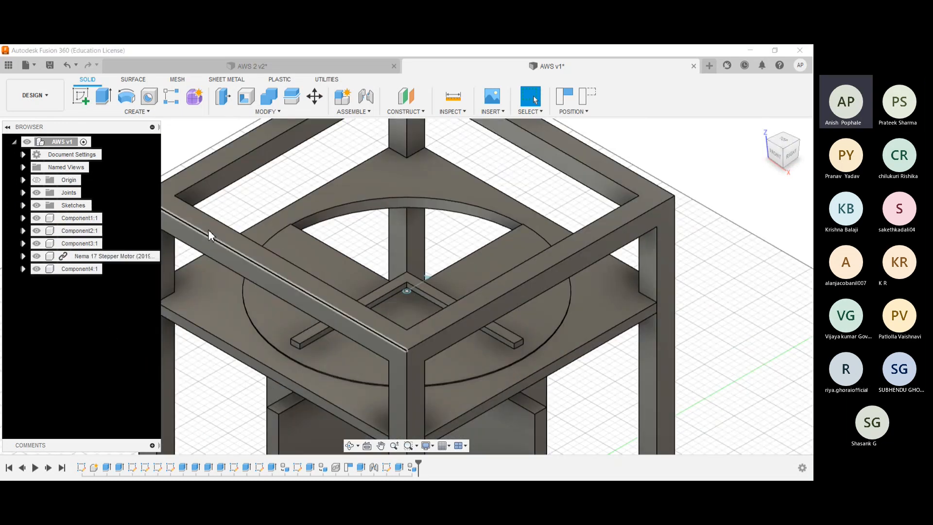
- Examine from several angles how the L-shaped component sits over the three-quarter disc and relative to the frame's upper beams
scroll(192, 185, "down", 2)
middle_click_drag(194, 174, 185, 195, "shift")
scroll(186, 228, "down", 2)
middle_click_drag(255, 213, 231, 210, "shift")
middle_click_drag(276, 238, 278, 213, "shift")
left_click(278, 213)
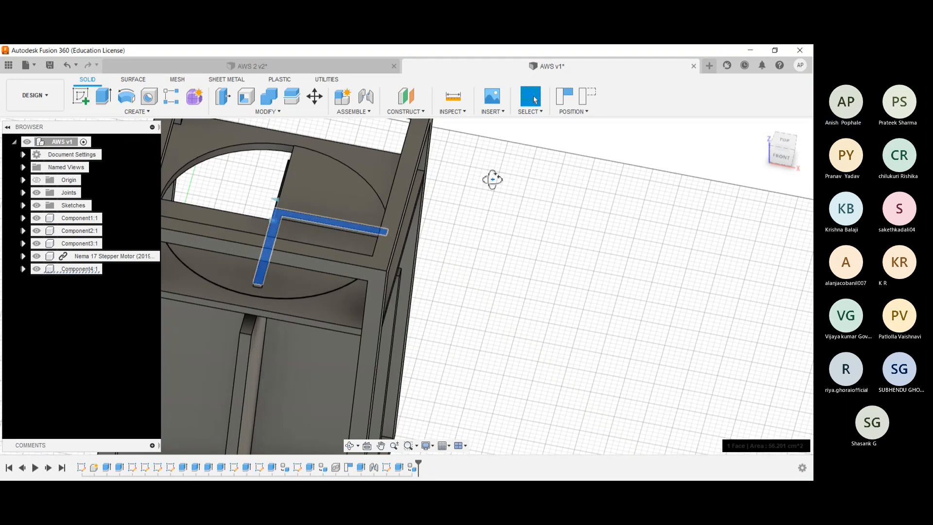
middle_click_drag(491, 180, 521, 235, "shift")
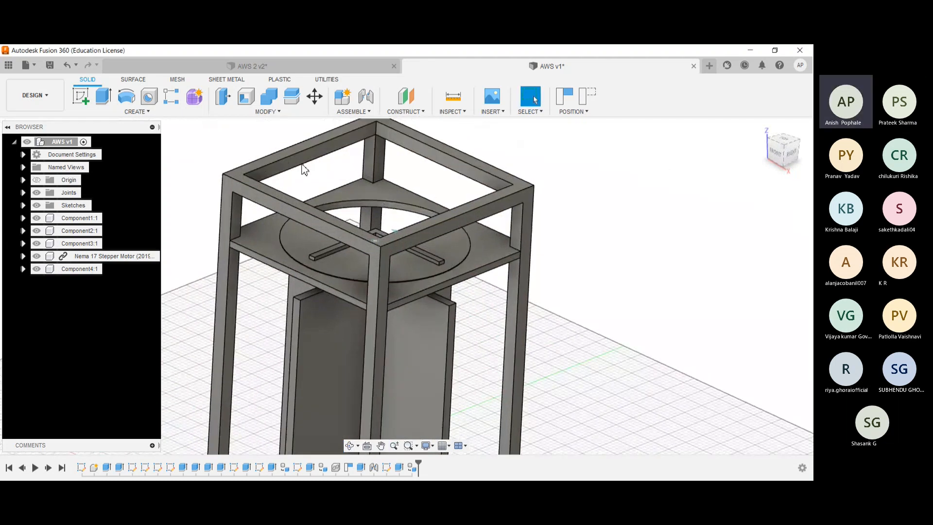
middle_click_drag(337, 173, 387, 172, "shift")
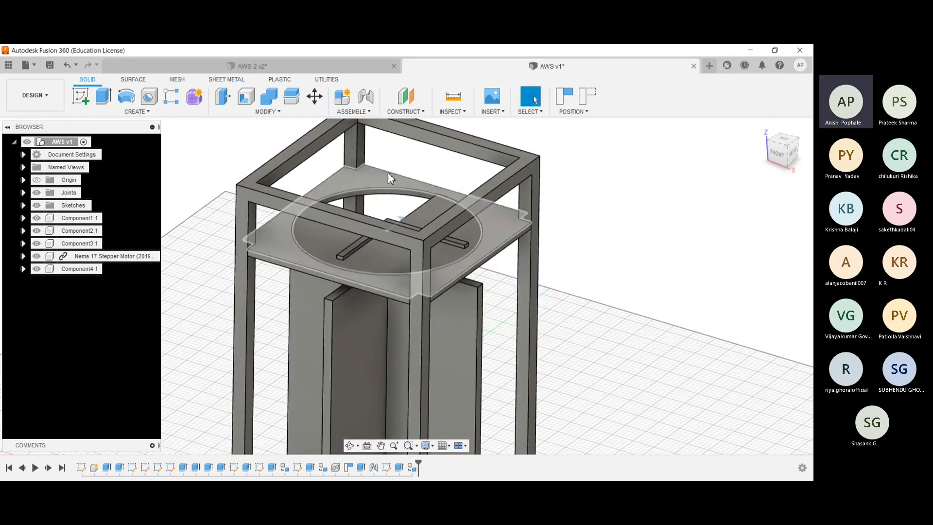
left_click(315, 156)
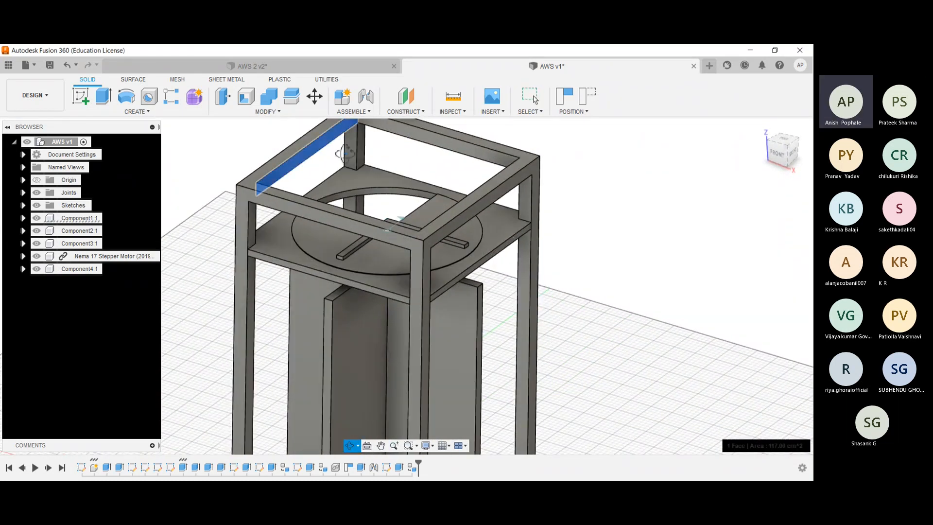
middle_click_drag(345, 153, 614, 180, "shift")
scroll(424, 165, "up", 4)
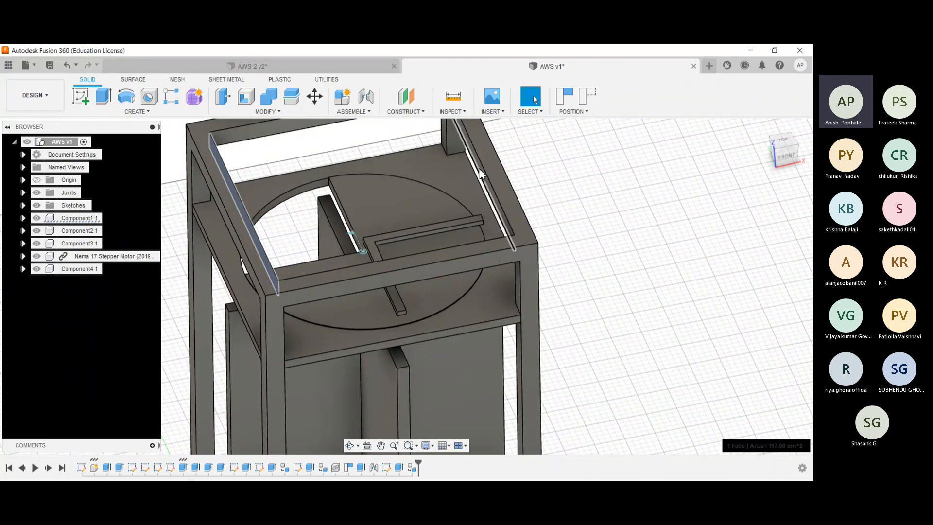
left_click(222, 200)
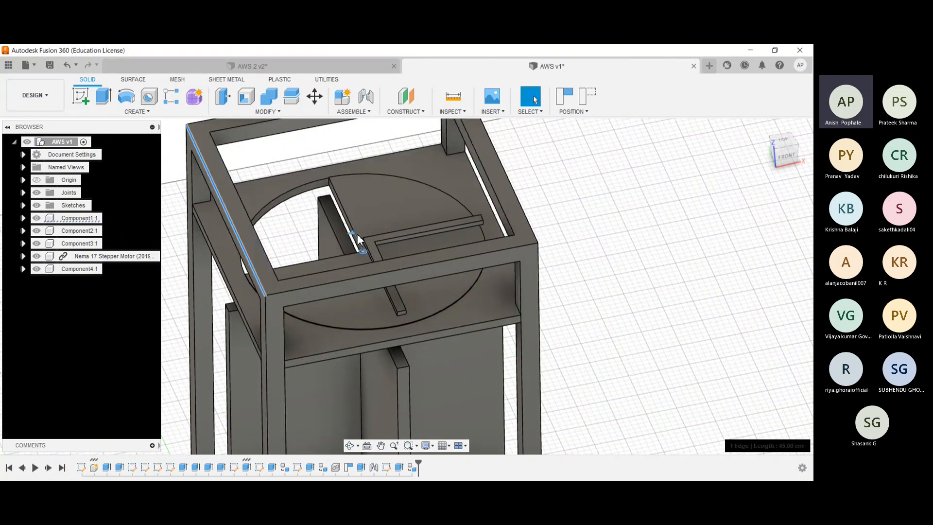
scroll(369, 241, "up", 2)
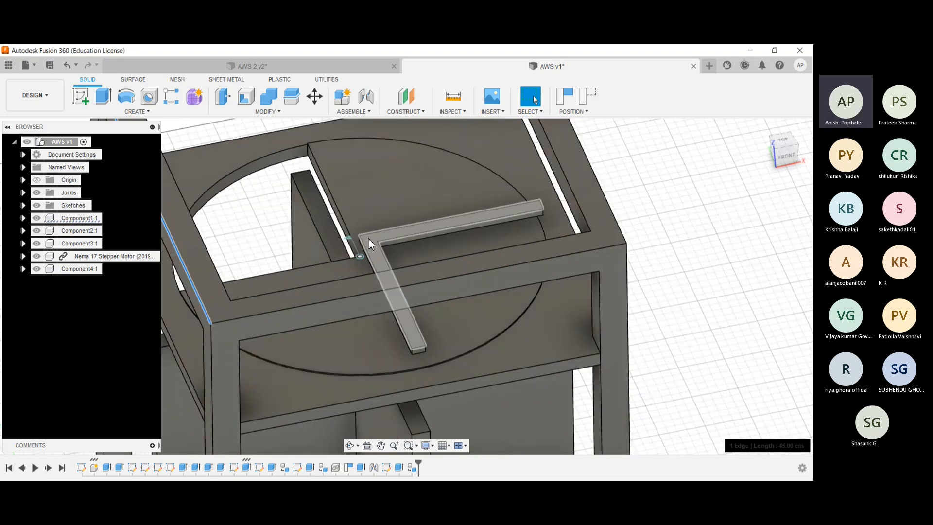
left_click(360, 260)
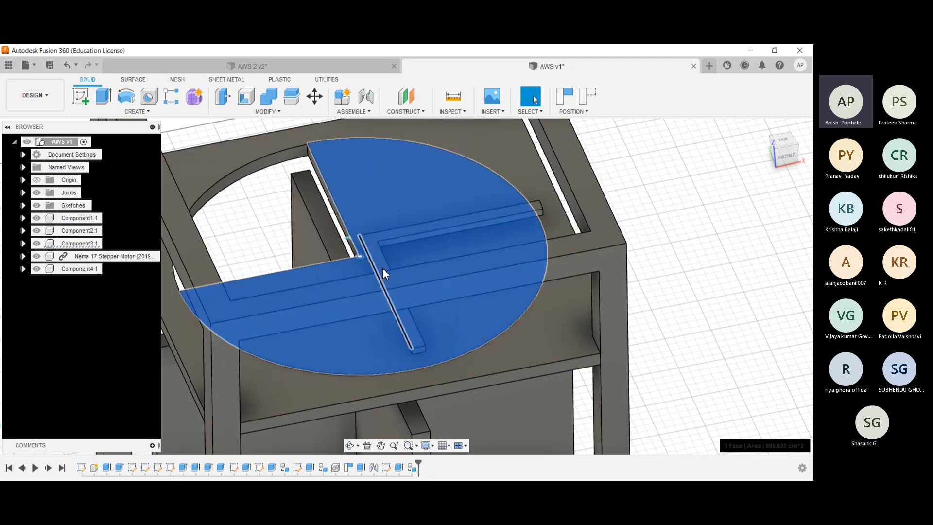
left_click(631, 225)
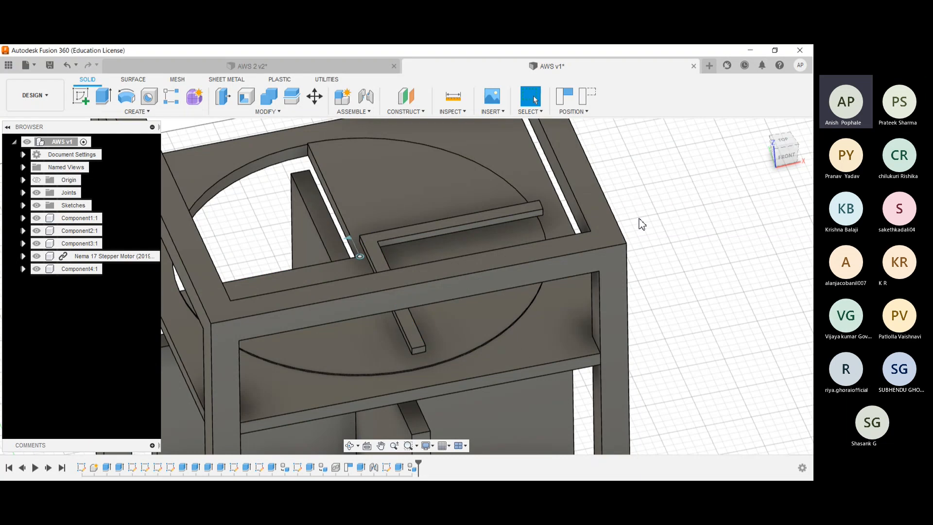
scroll(639, 223, "down", 5)
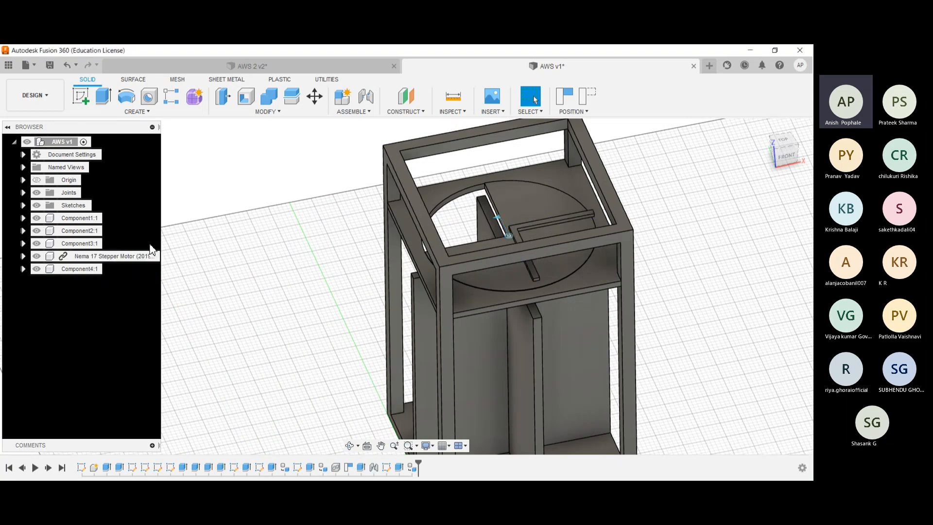
- Highlight the Nema 17 stepper motor to locate it in the assembly, and inspect its position under the disc from the left side
left_click(117, 257)
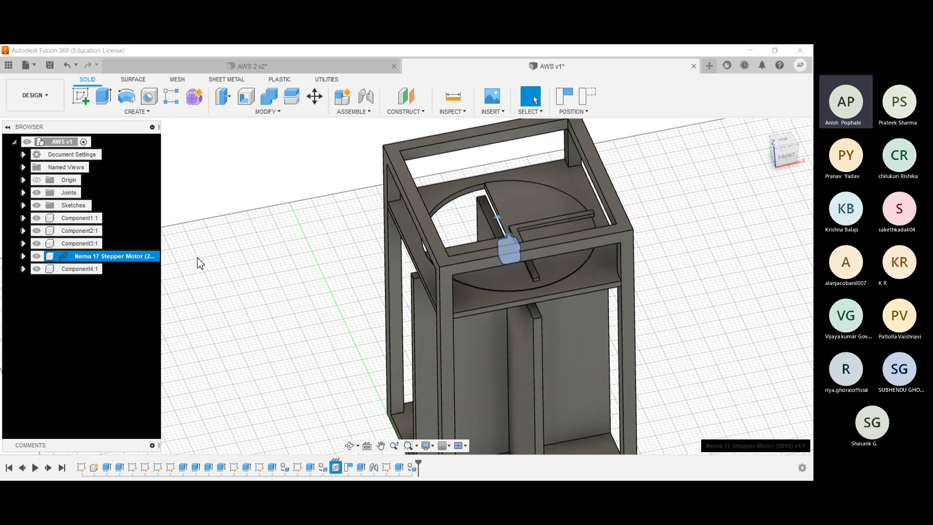
left_click(257, 263)
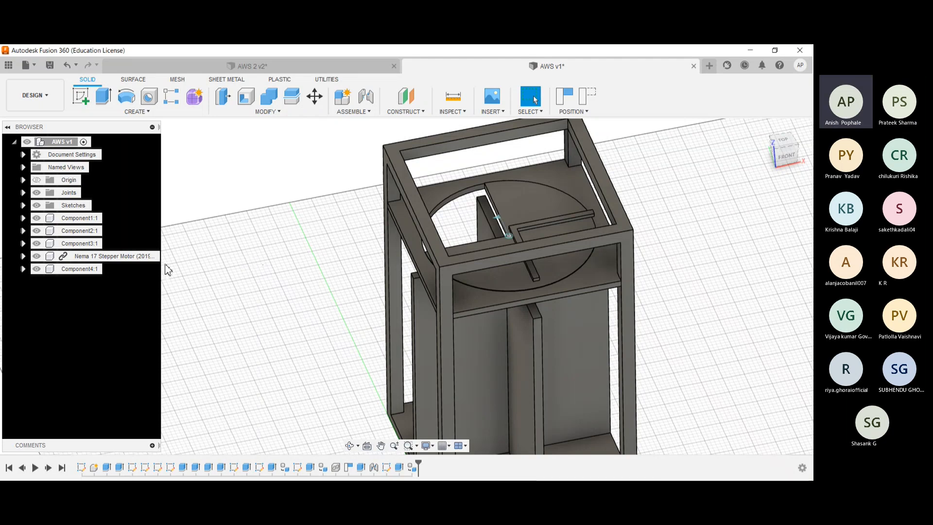
left_click(123, 257)
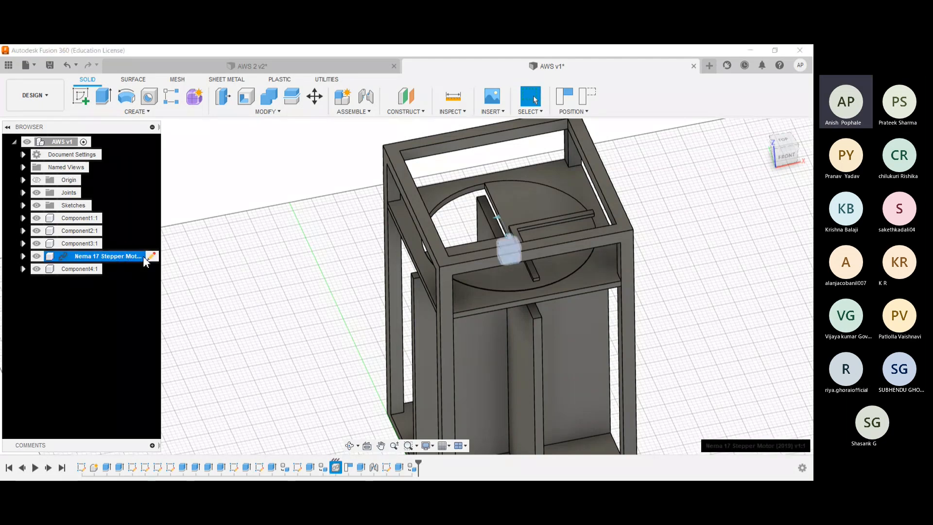
left_click(291, 289)
left_click(118, 258)
left_click(210, 258)
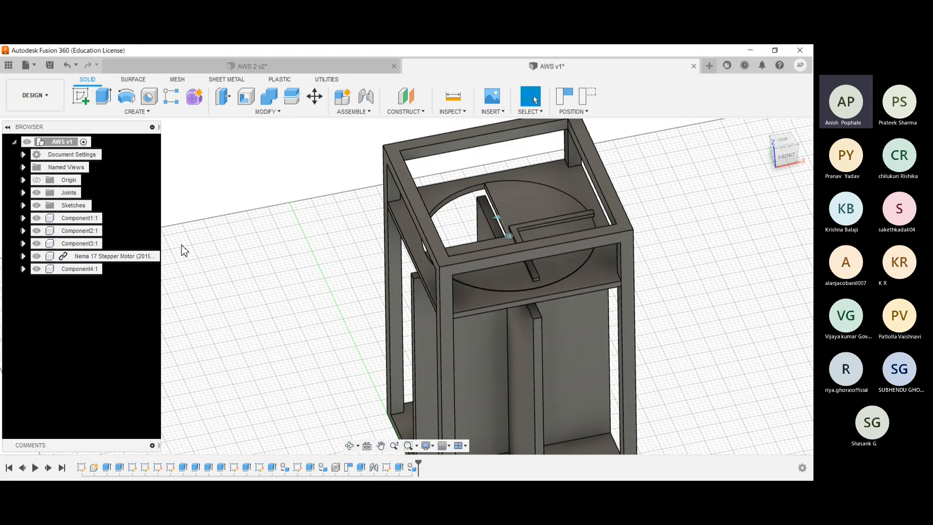
middle_click_drag(251, 245, 329, 250, "shift")
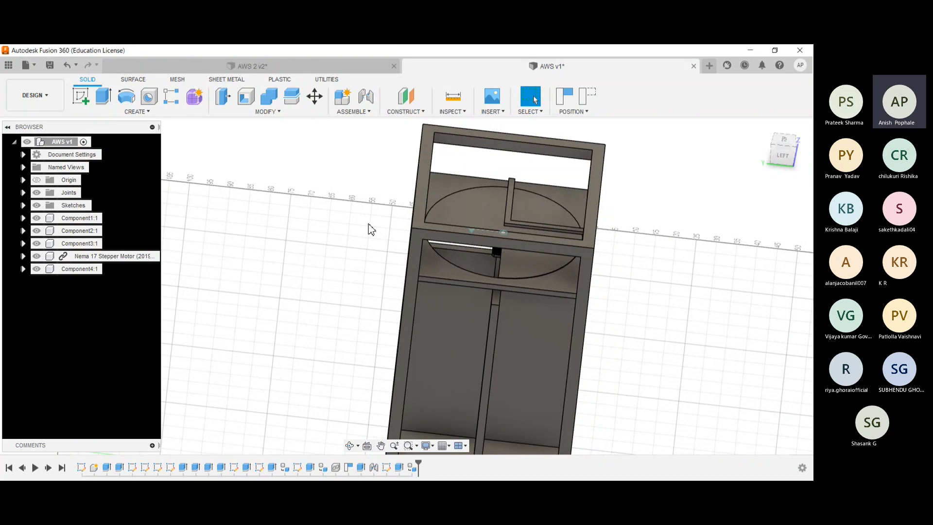
middle_click_drag(371, 230, 372, 238, "shift")
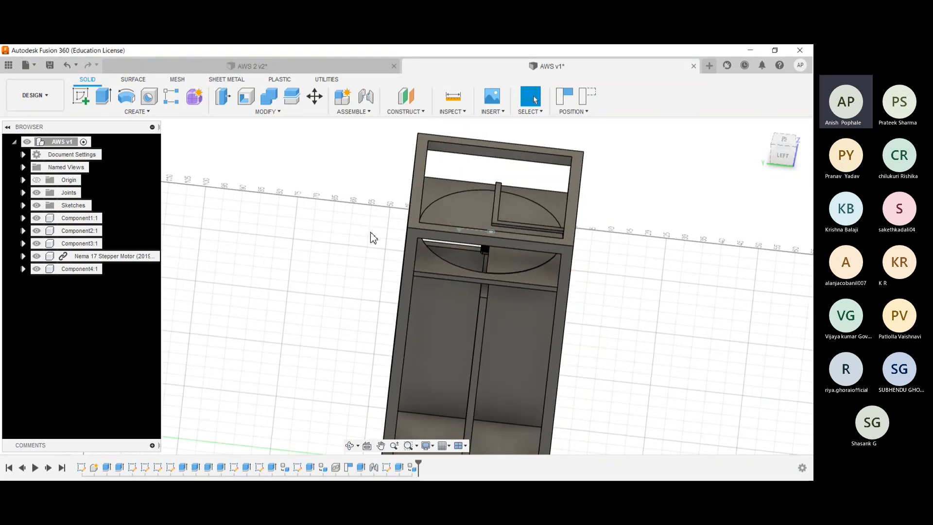